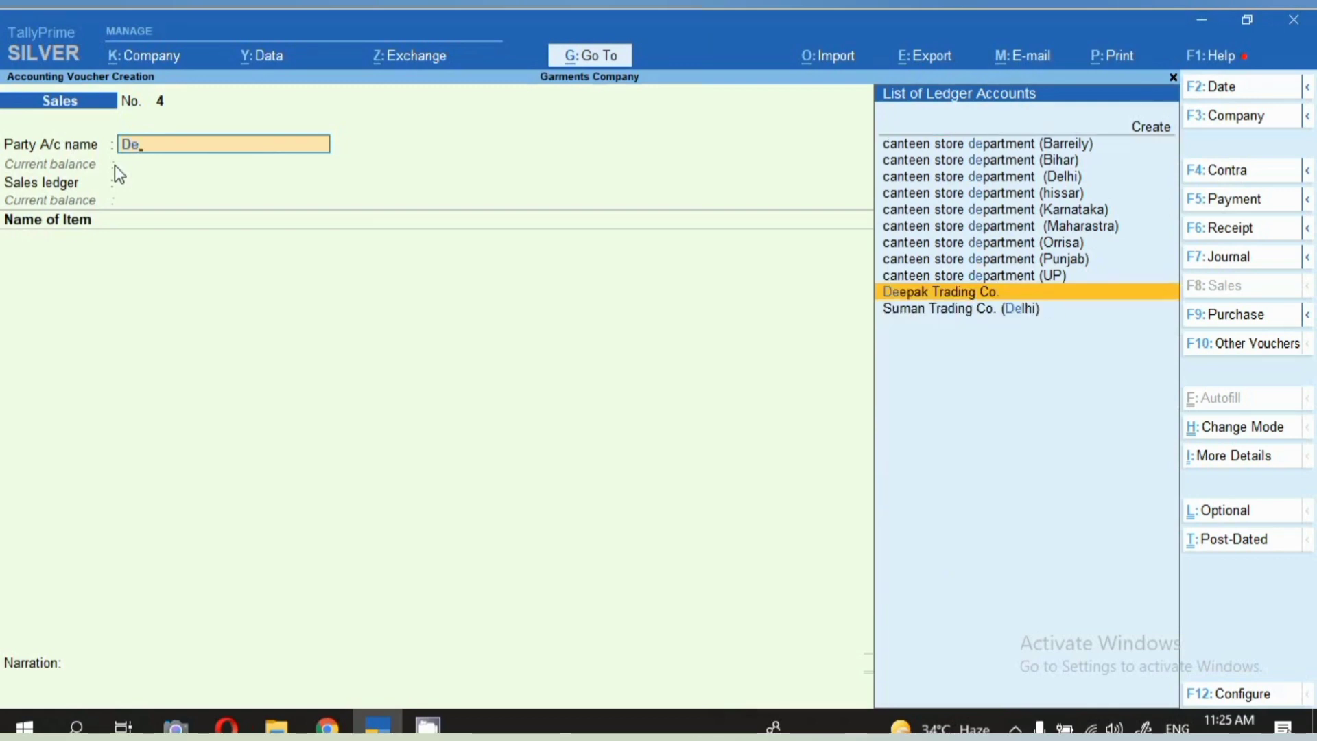
# Set the sales voucher's party to Deepak Trading Co. with blank dispatch details and choose Sale as the sales ledger
pyautogui.press('Return')
pyautogui.press('Return')
pyautogui.press('Return')
pyautogui.press('Return')
pyautogui.press('Return')
pyautogui.press('Return')
pyautogui.press('Return')
pyautogui.press('Return')
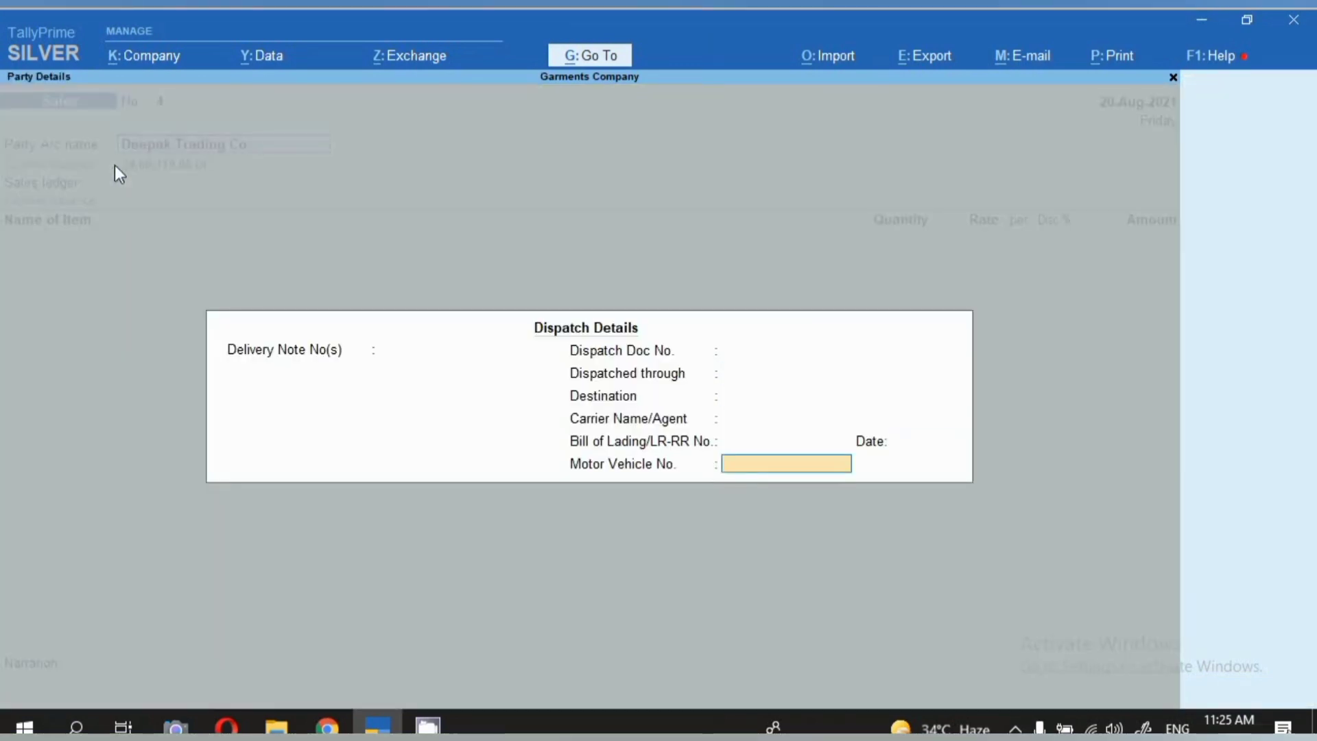
pyautogui.press('Return')
pyautogui.press('Return')
pyautogui.press('Return')
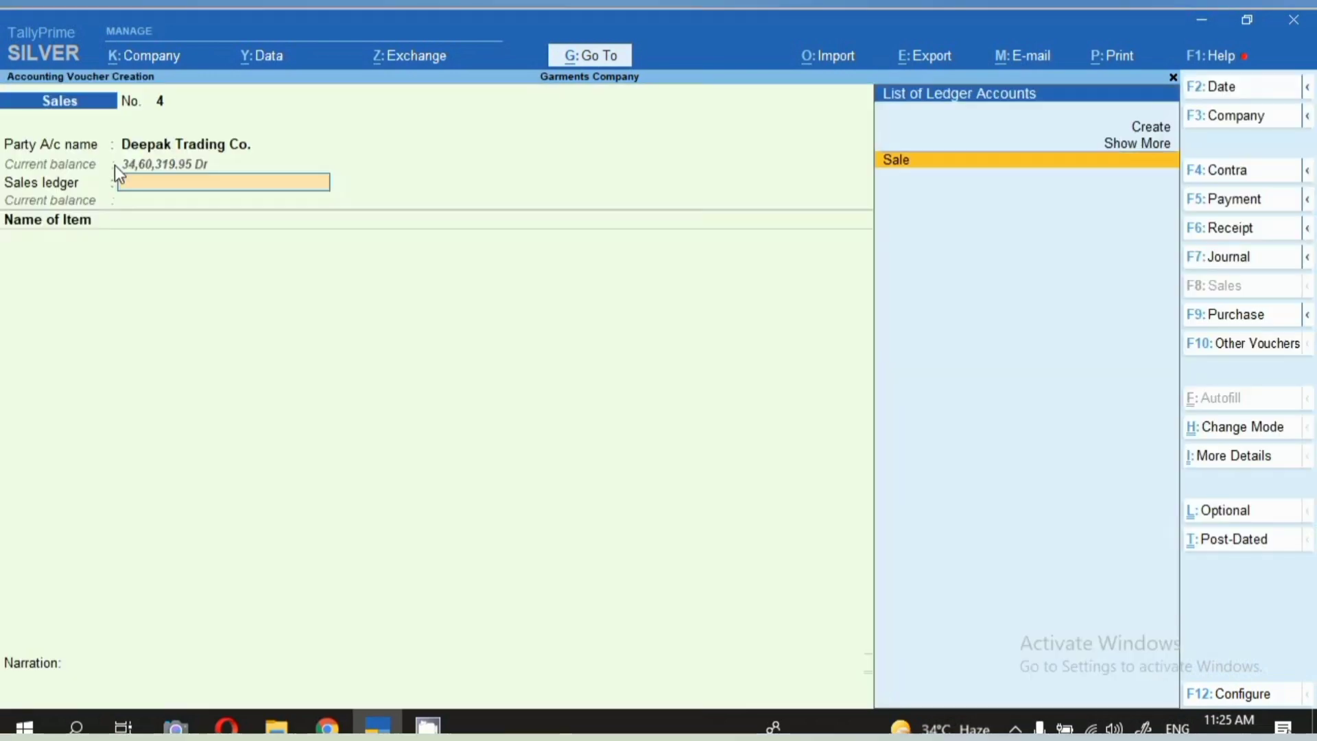
pyautogui.press('Return')
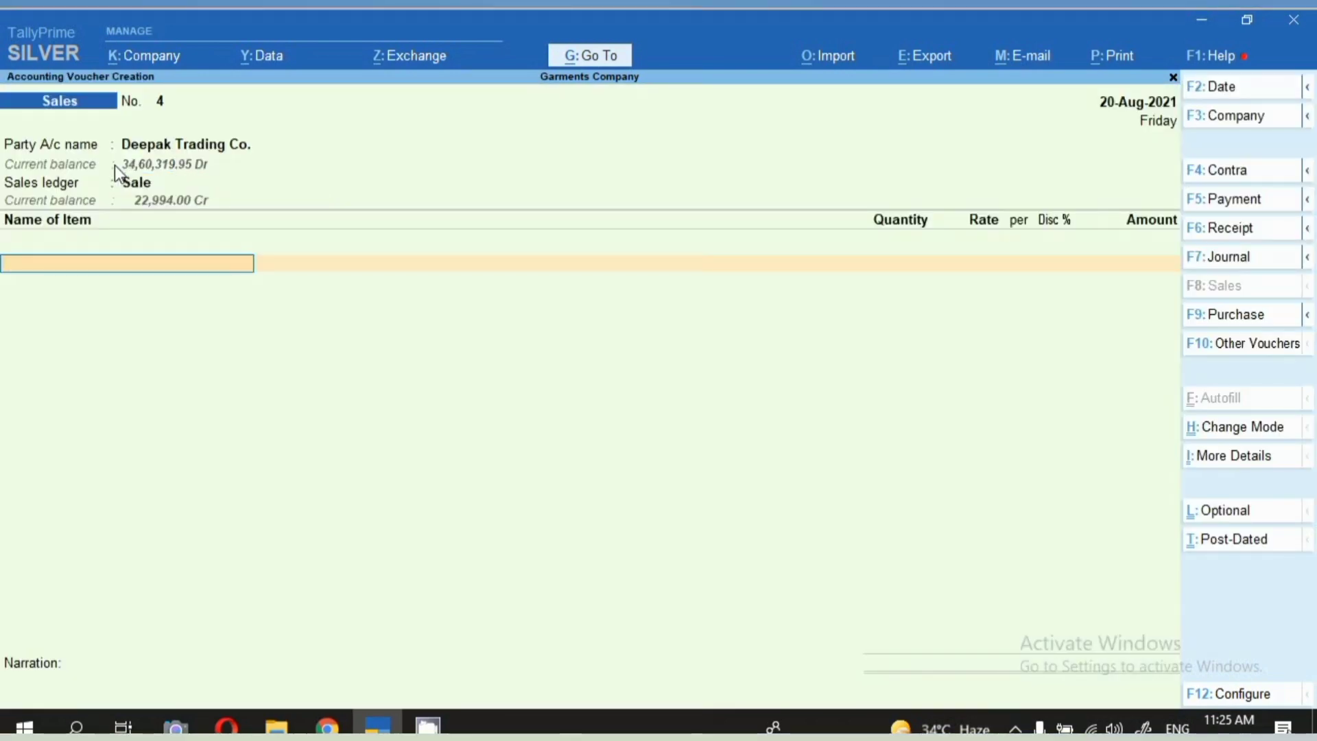
# Add CROPPED JEANS as the first item, allocating 10 nos from batch S at the default rate
pyautogui.write('J')
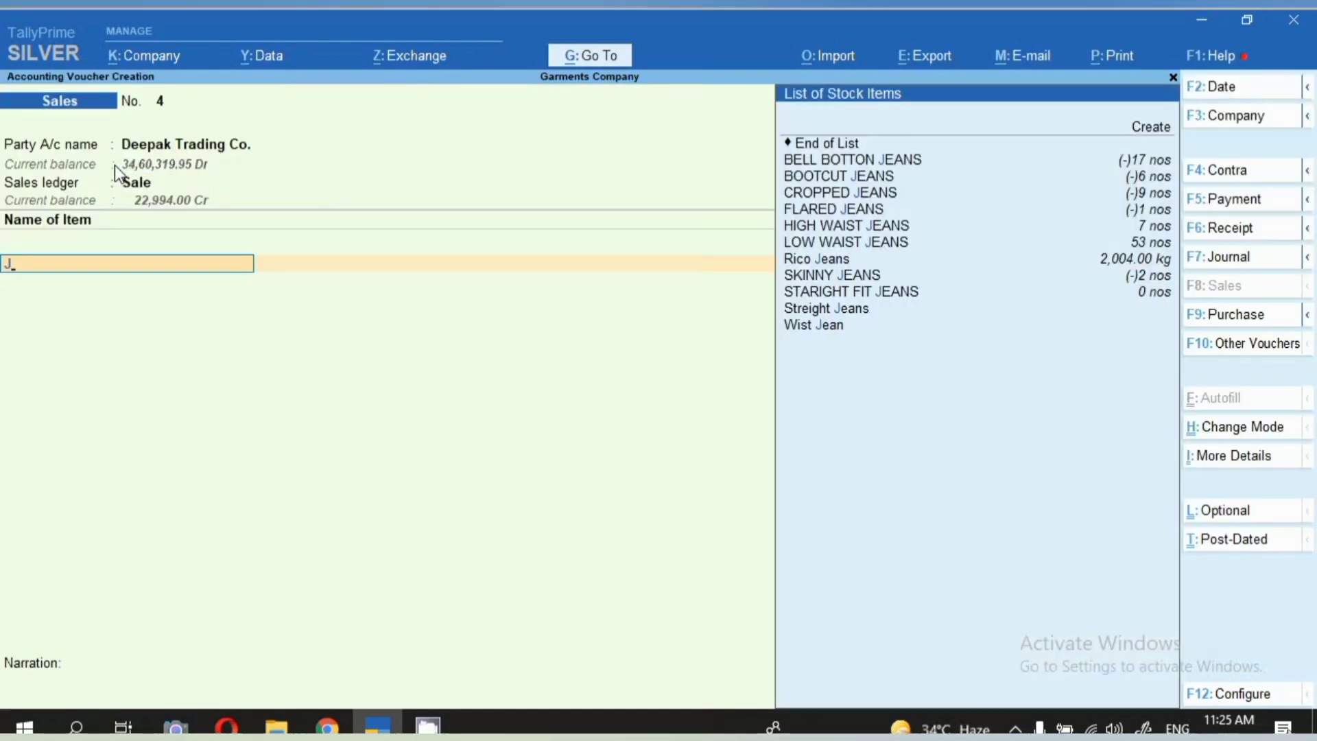
pyautogui.press('Down')
pyautogui.press('Down')
pyautogui.press('Return')
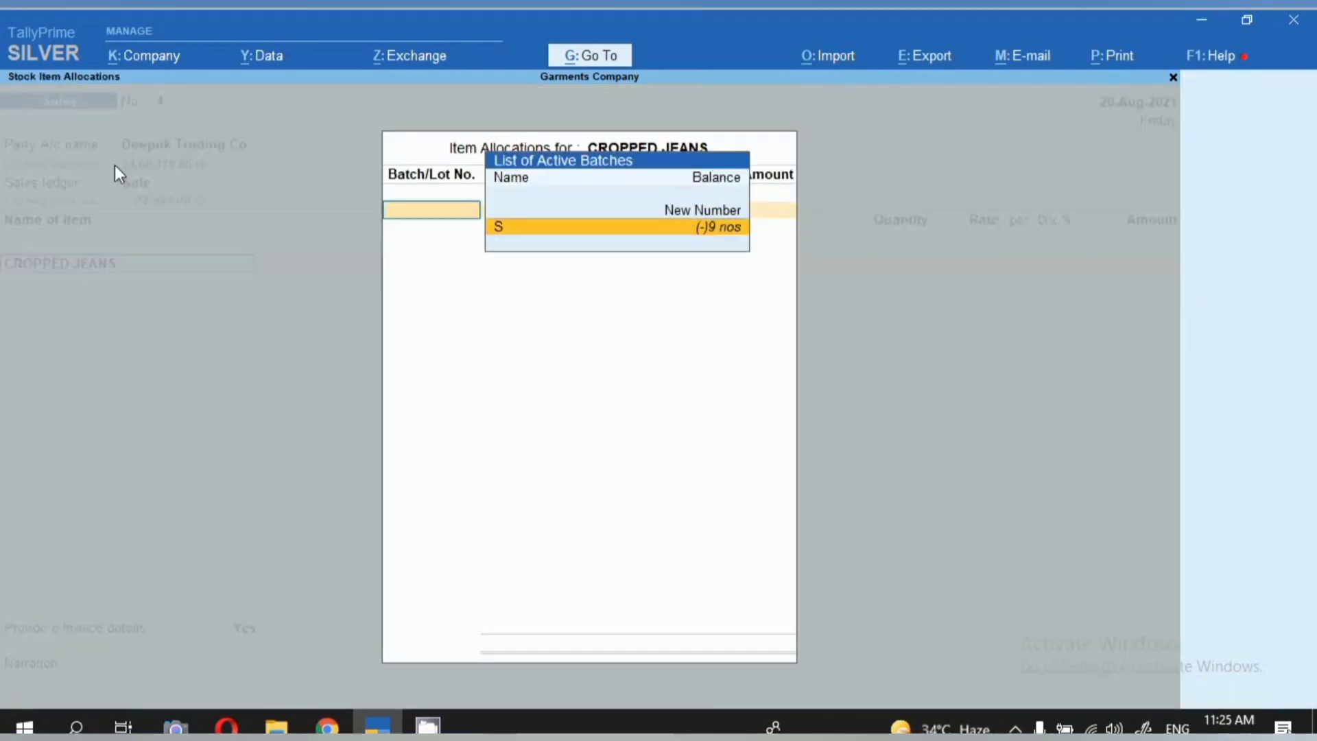
pyautogui.press('Return')
pyautogui.write('10')
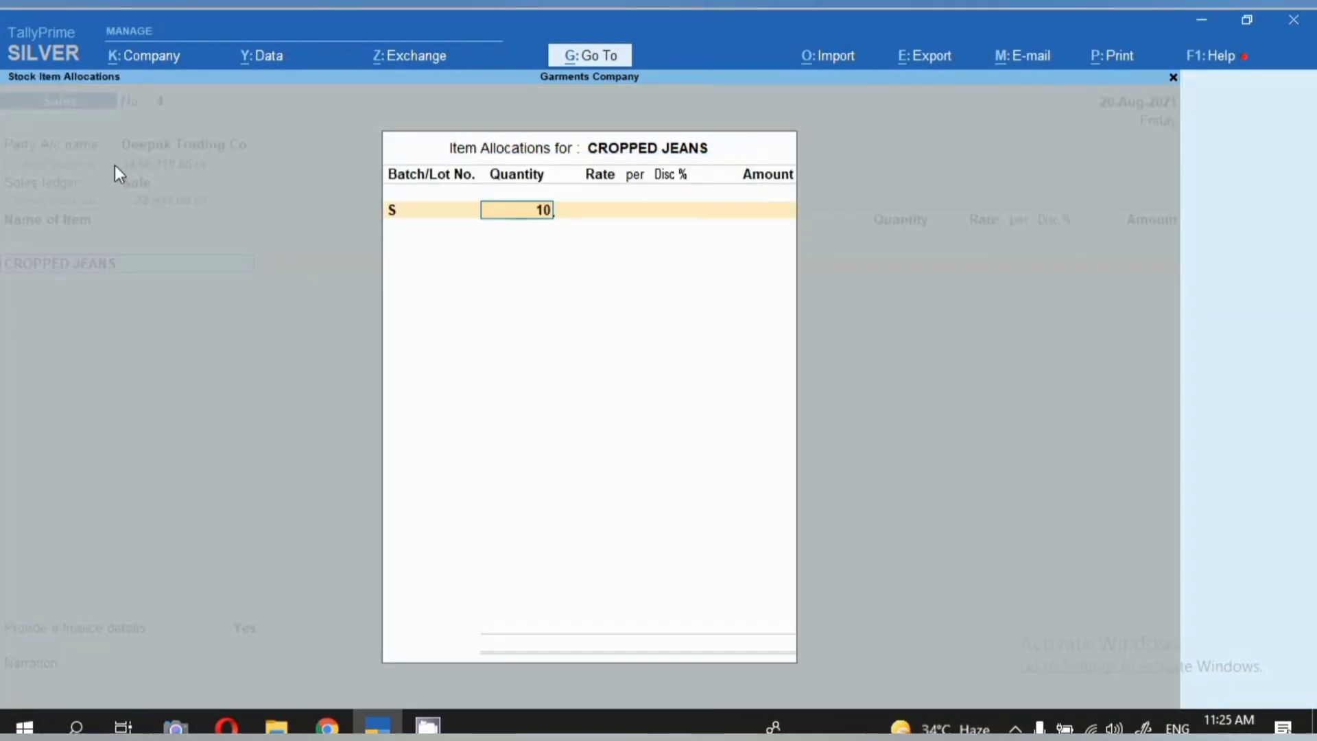
pyautogui.press('Return')
pyautogui.press('Return')
pyautogui.press('Return')
pyautogui.press('Return')
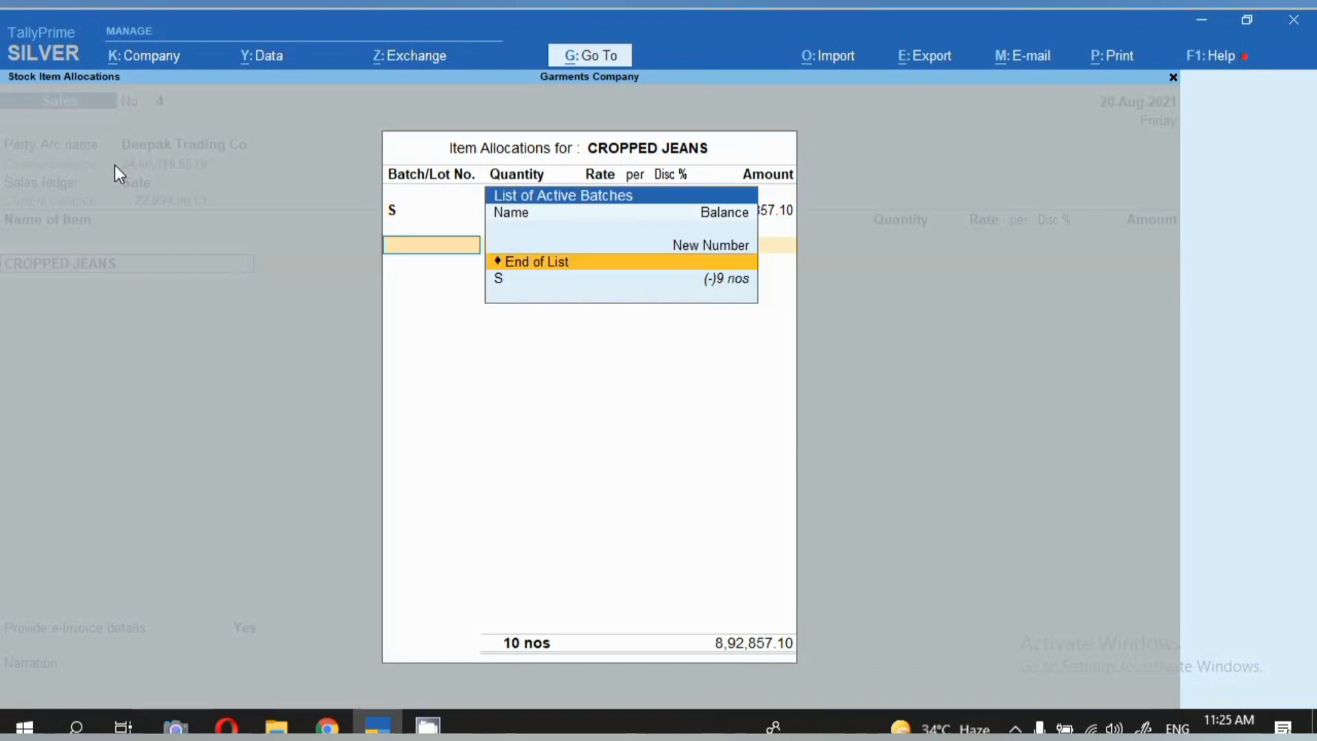
pyautogui.press('Return')
pyautogui.press('Return')
# Add Rico Jeans as the second item with a quantity of 52 kg at the default rate
pyautogui.write('J')
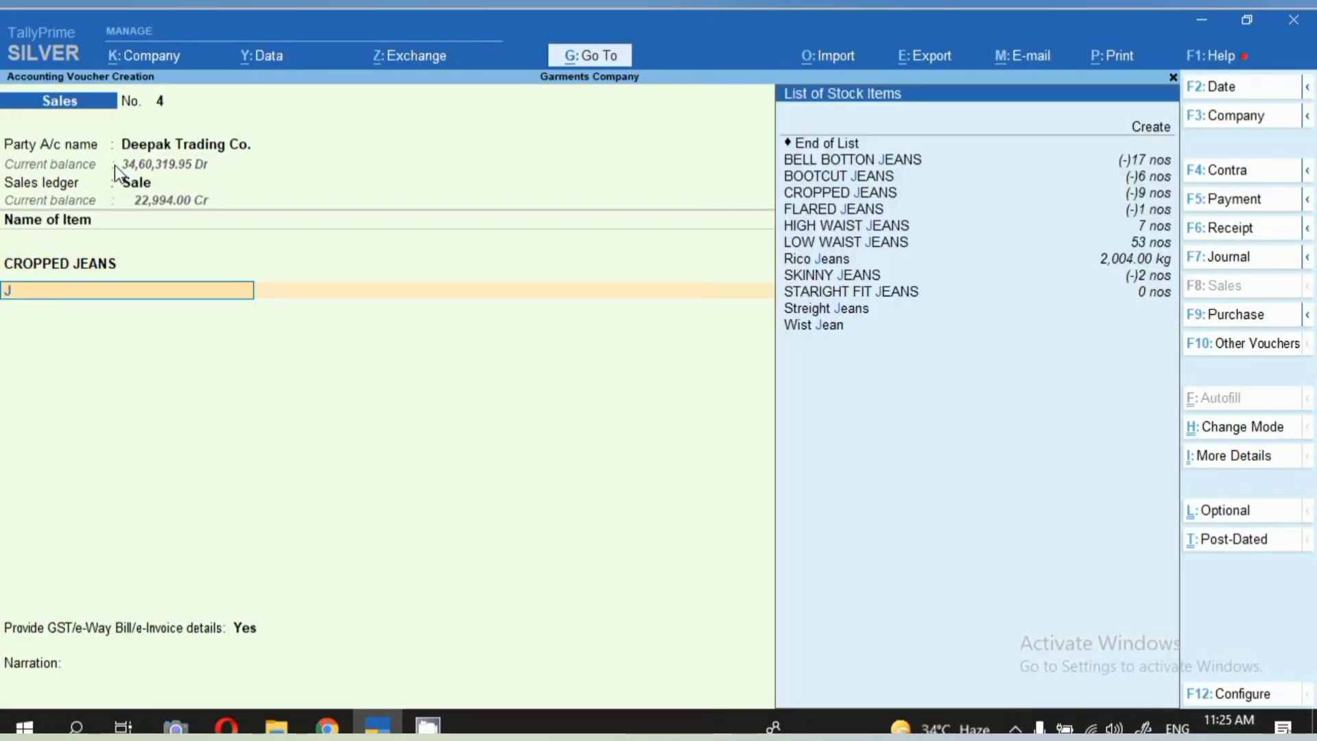
pyautogui.press('Down')
pyautogui.press('Down')
pyautogui.press('Down')
pyautogui.press('Down')
pyautogui.press('Down')
pyautogui.press('Down')
pyautogui.press('Down')
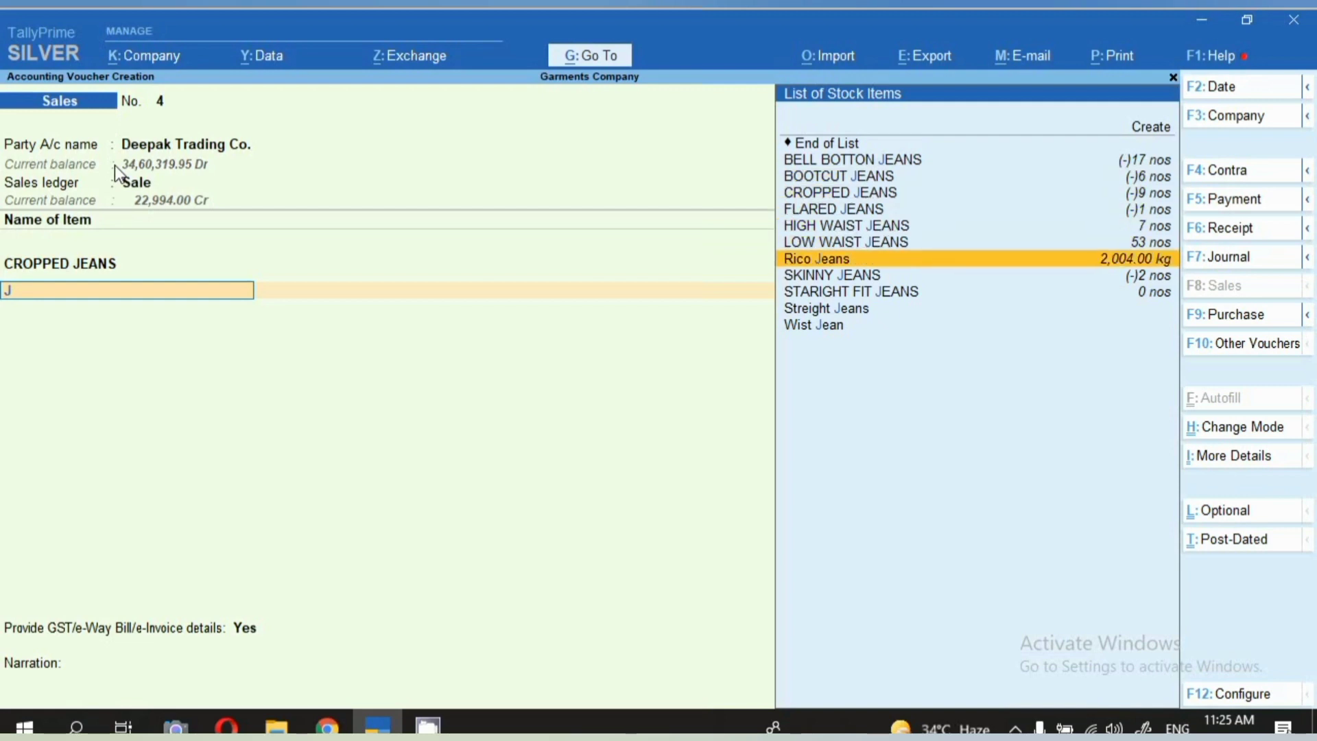
pyautogui.press('Return')
pyautogui.write('52')
pyautogui.press('Return')
pyautogui.press('Return')
pyautogui.press('Return')
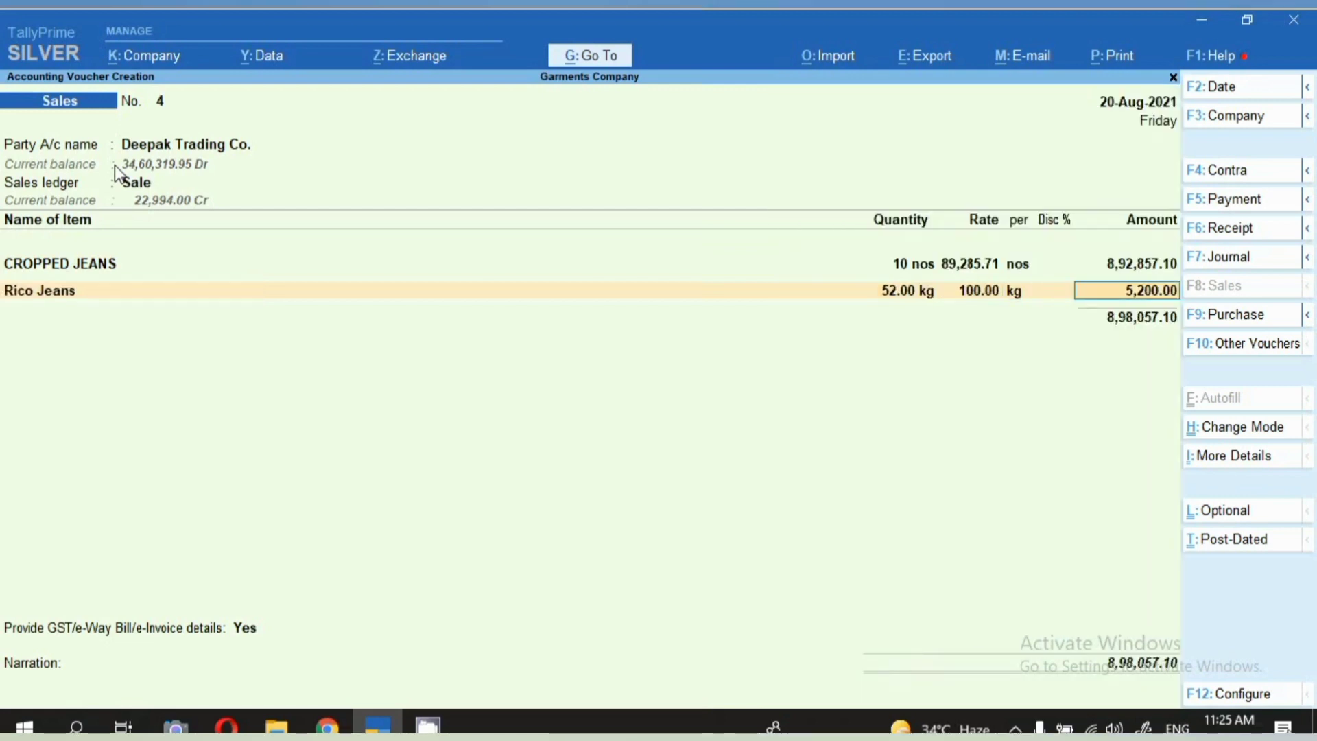
pyautogui.press('Return')
# Add SKINNY JEANS as the third item, allocating 5 nos from batch S at the default rate
pyautogui.write('J')
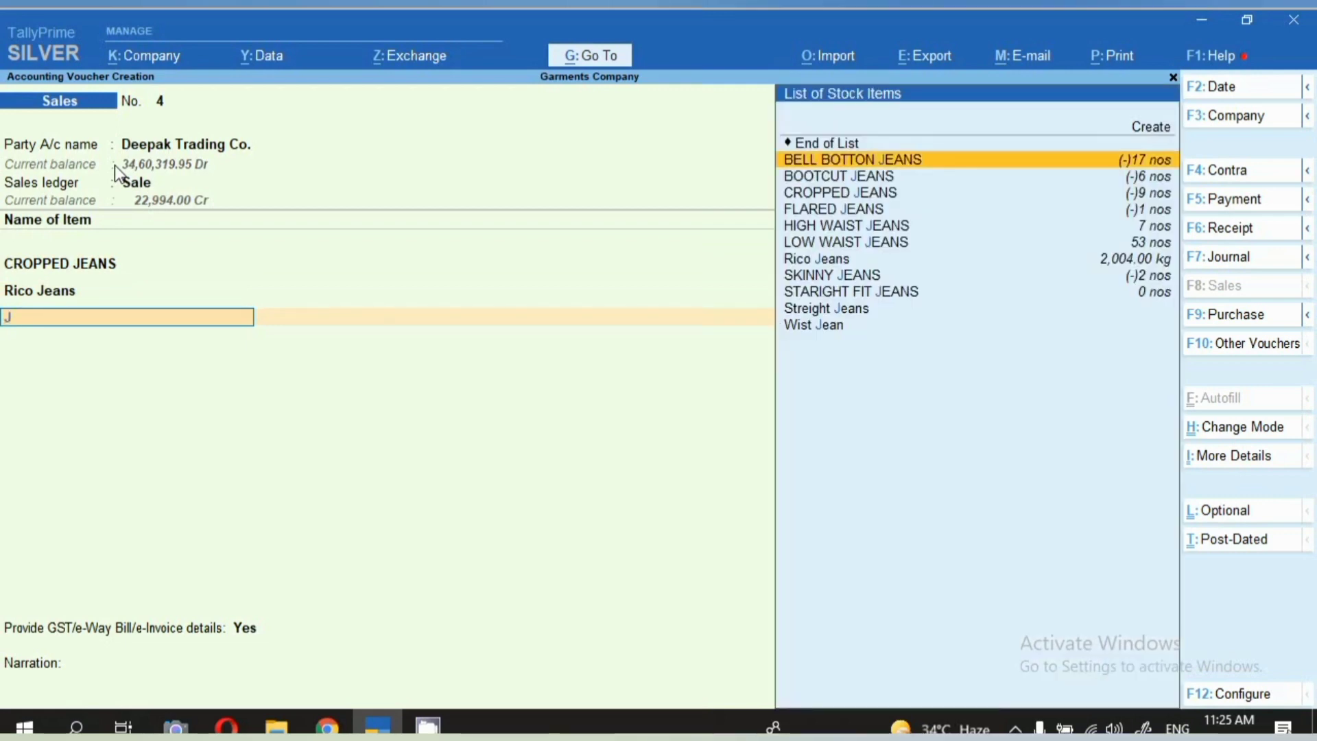
pyautogui.press('Down')
pyautogui.press('Down')
pyautogui.press('Down')
pyautogui.press('Down')
pyautogui.press('Down')
pyautogui.press('Down')
pyautogui.press('Down')
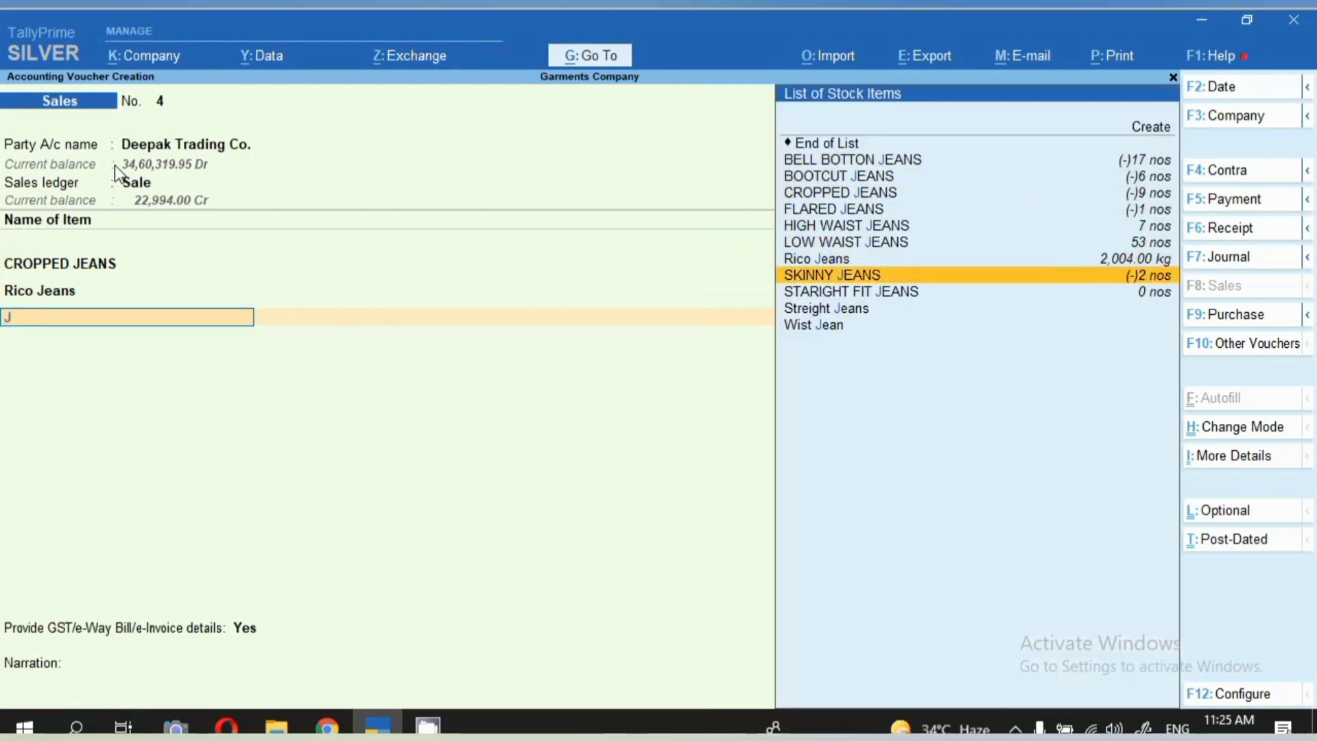
pyautogui.press('Return')
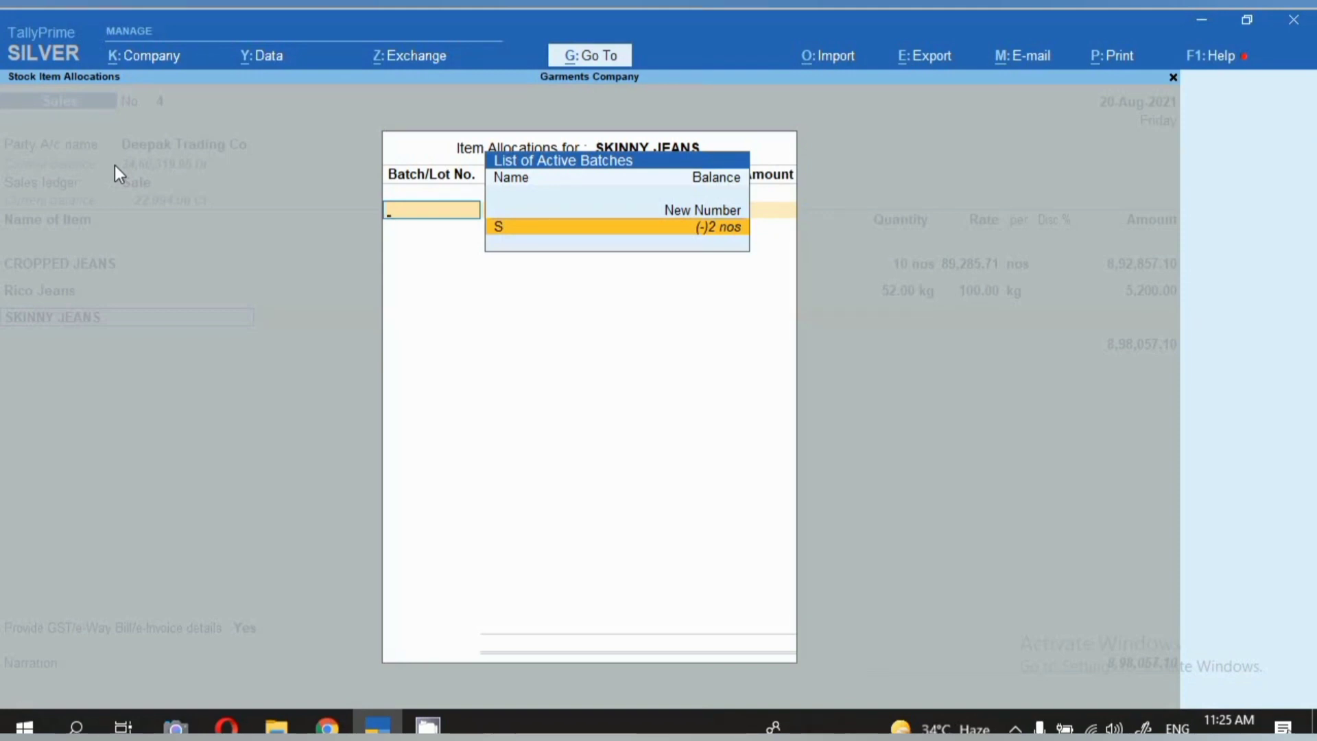
pyautogui.press('Return')
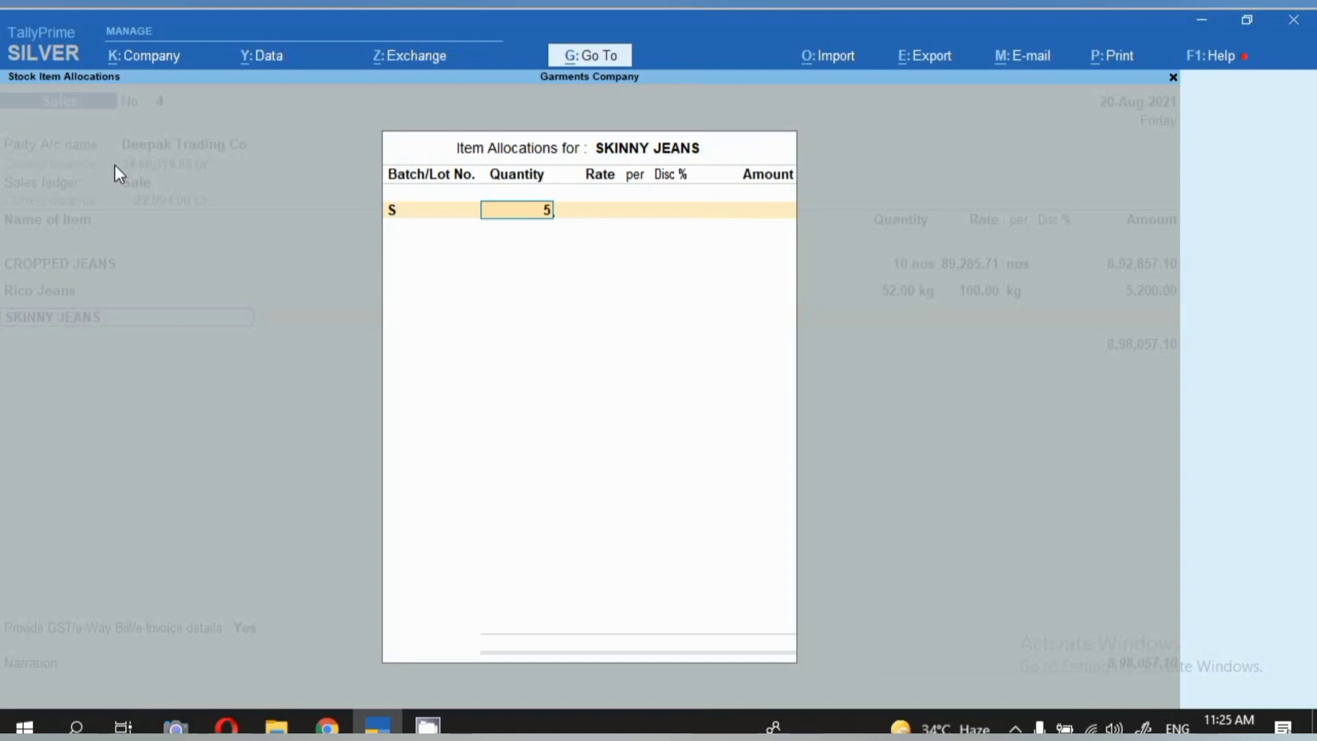
pyautogui.press('Return')
pyautogui.press('Return')
pyautogui.press('Return')
pyautogui.press('Return')
pyautogui.press('Return')
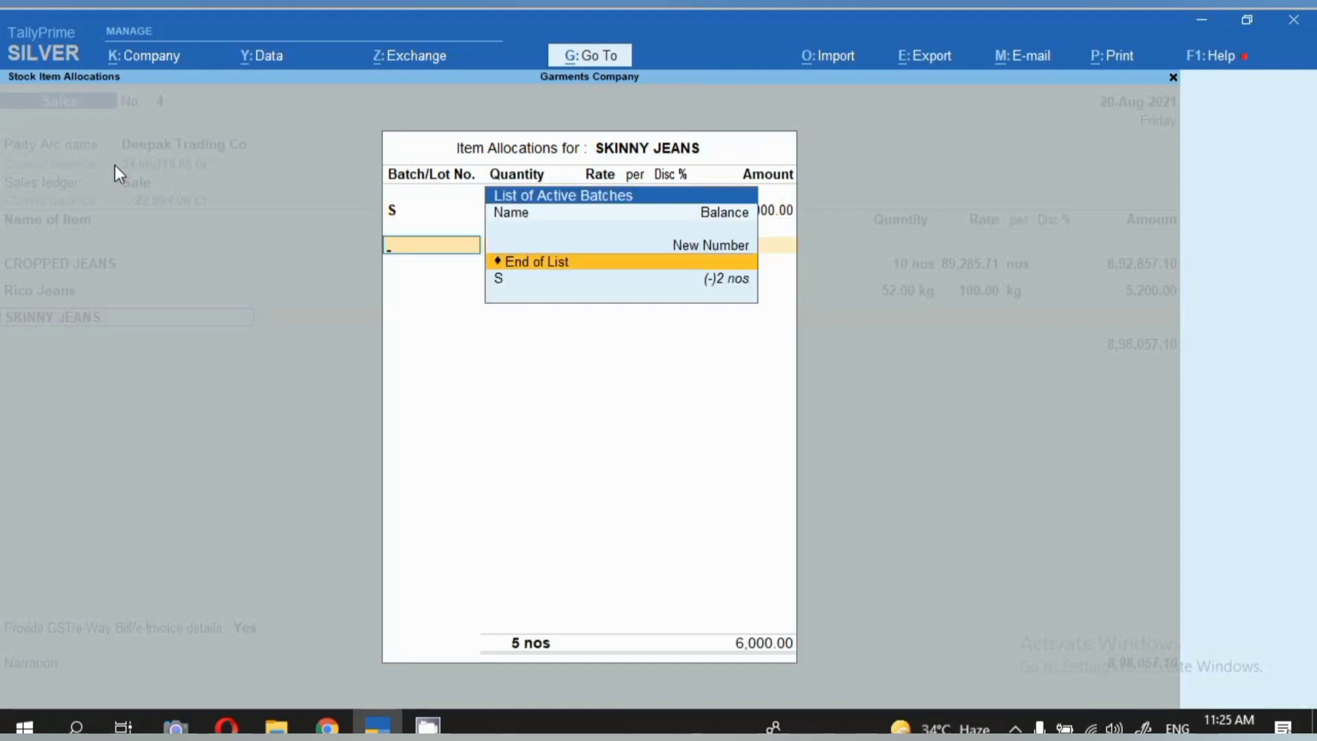
pyautogui.press('Return')
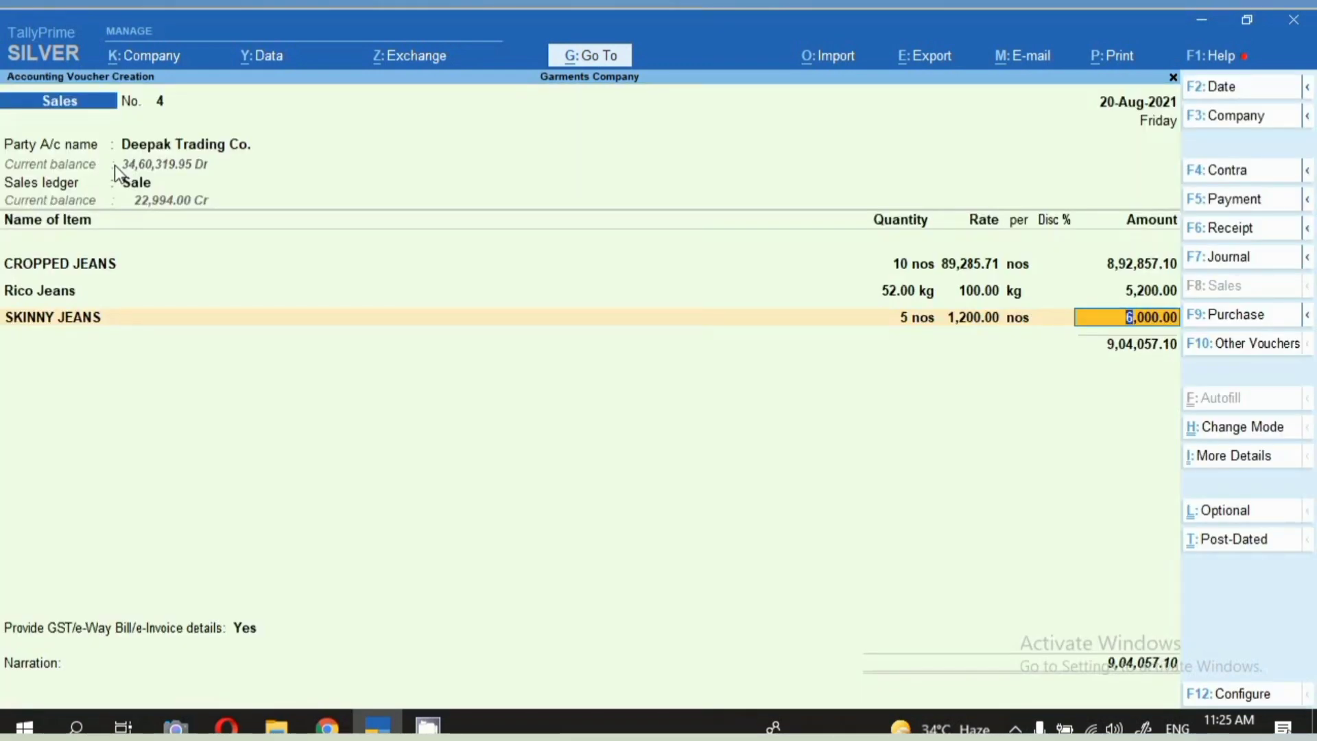
pyautogui.press('Return')
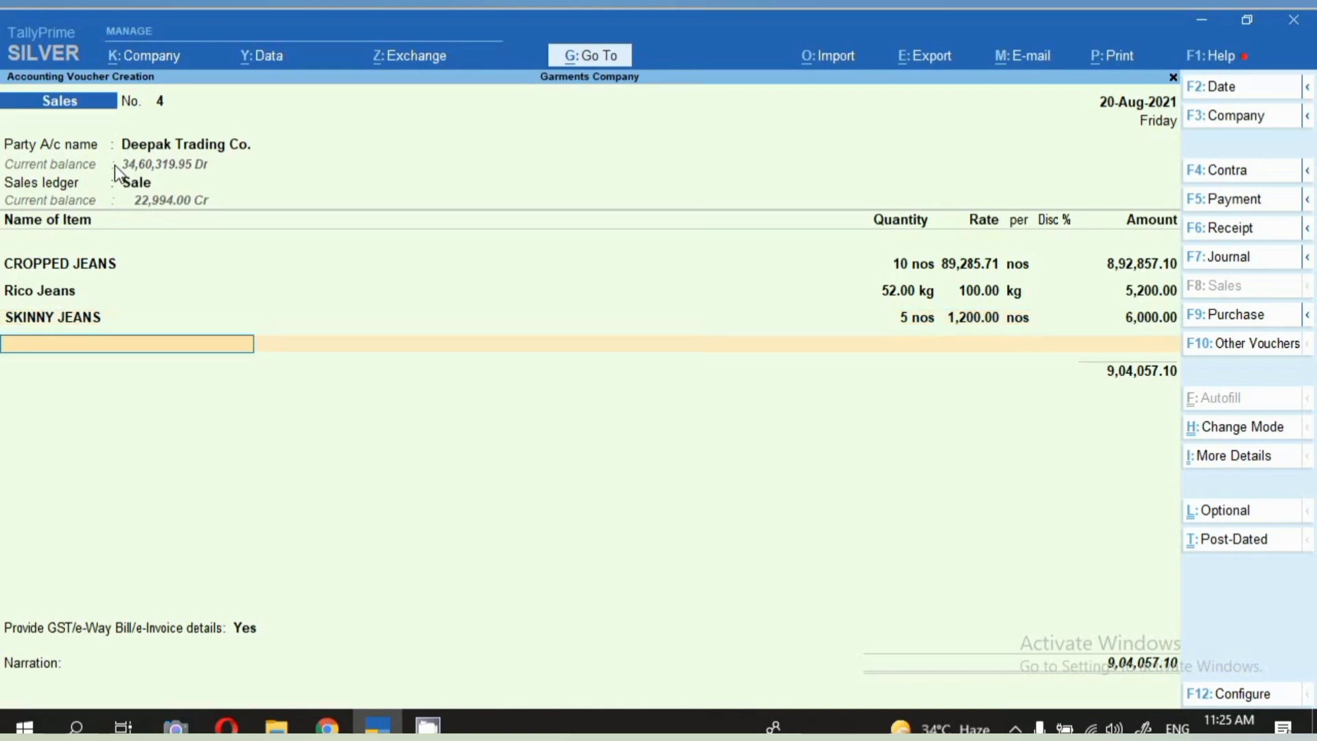
# Add LOW WAIST JEANS from batch L with 5 nos at a rate of 500, and end the item list
pyautogui.write('l')
pyautogui.press('Return')
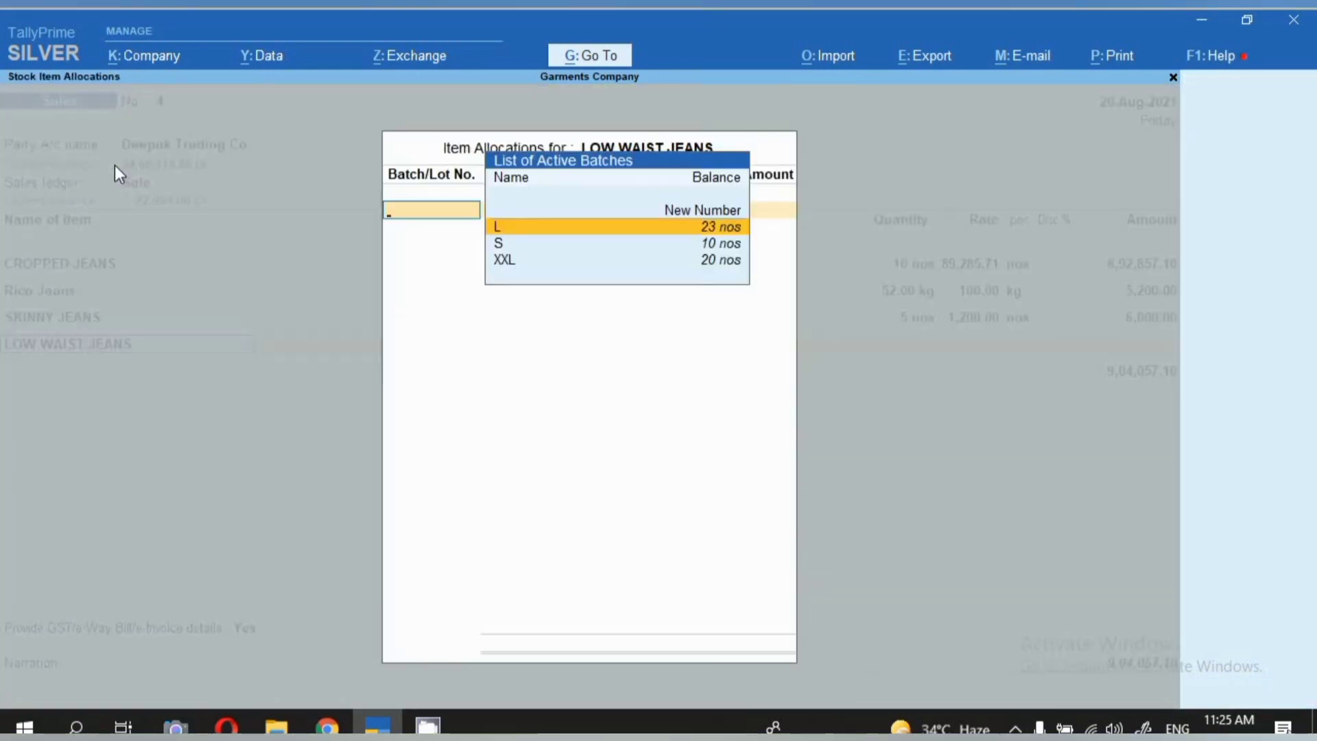
pyautogui.press('Return')
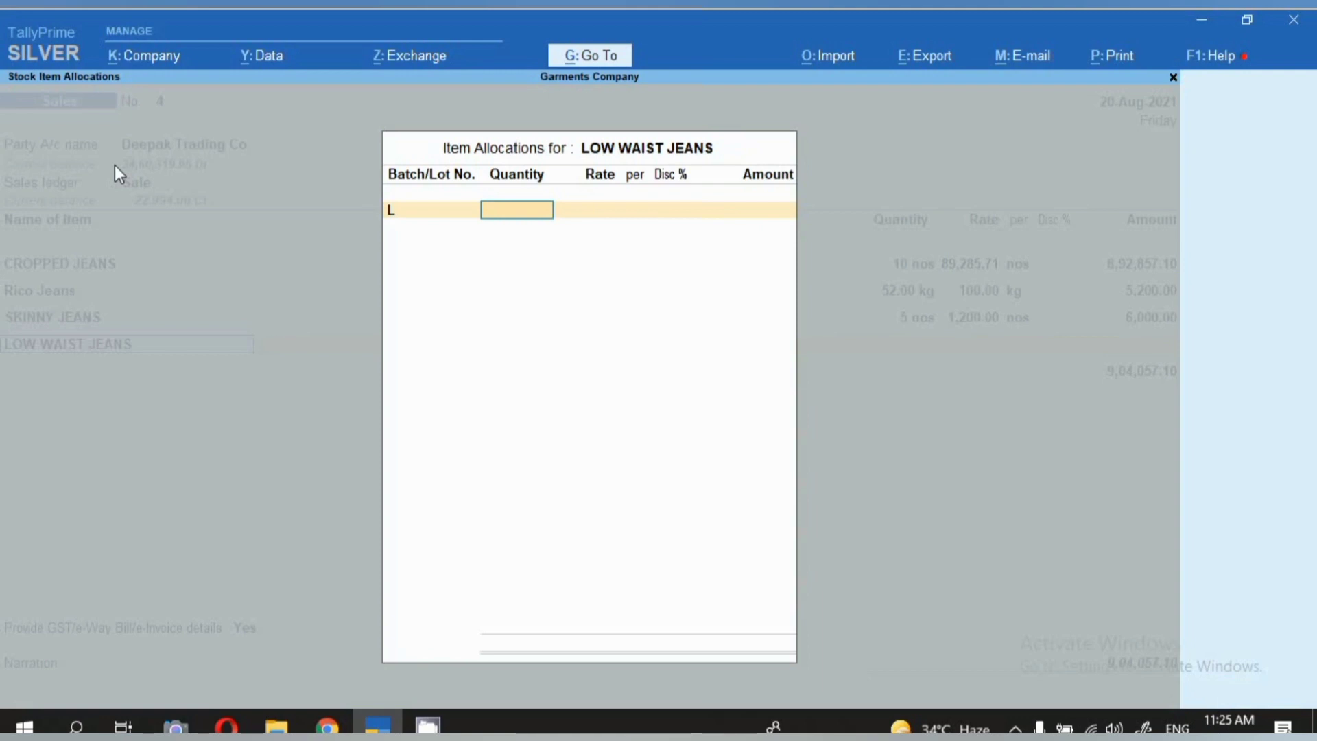
pyautogui.press('Return')
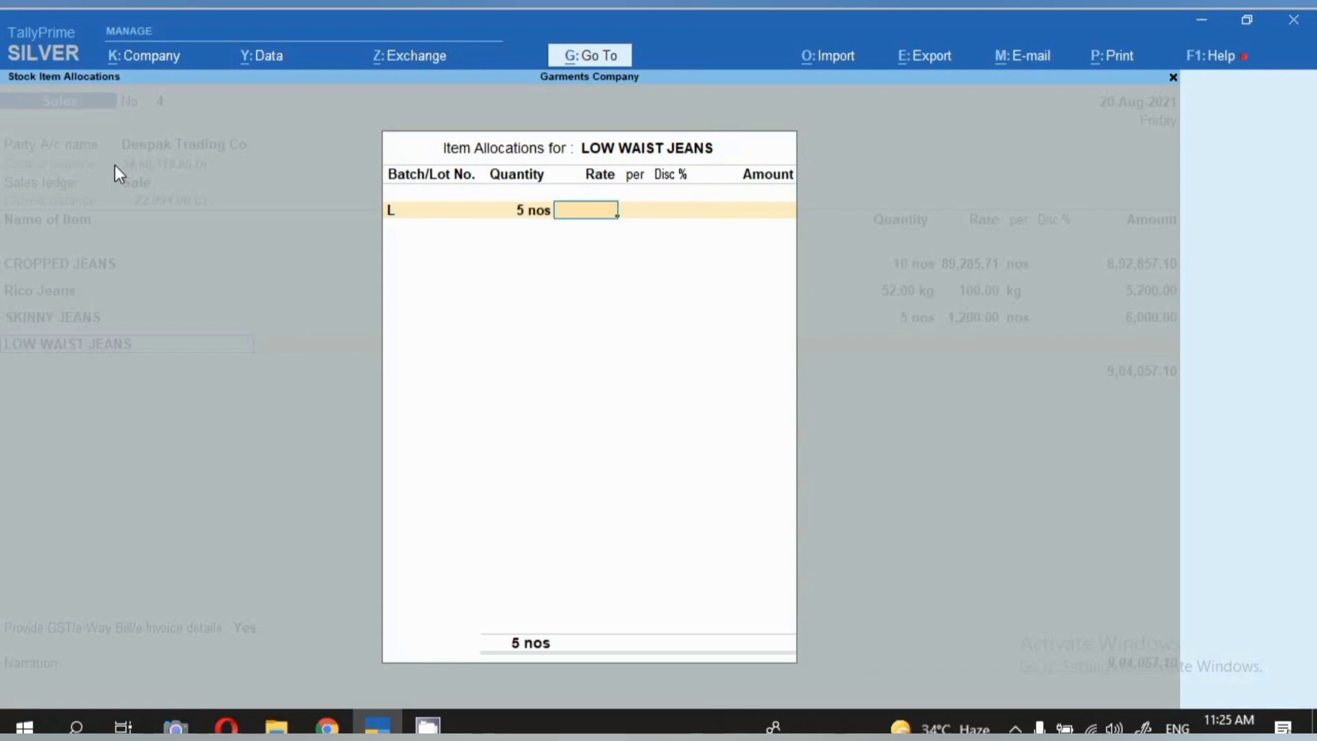
pyautogui.write('500')
pyautogui.press('Return')
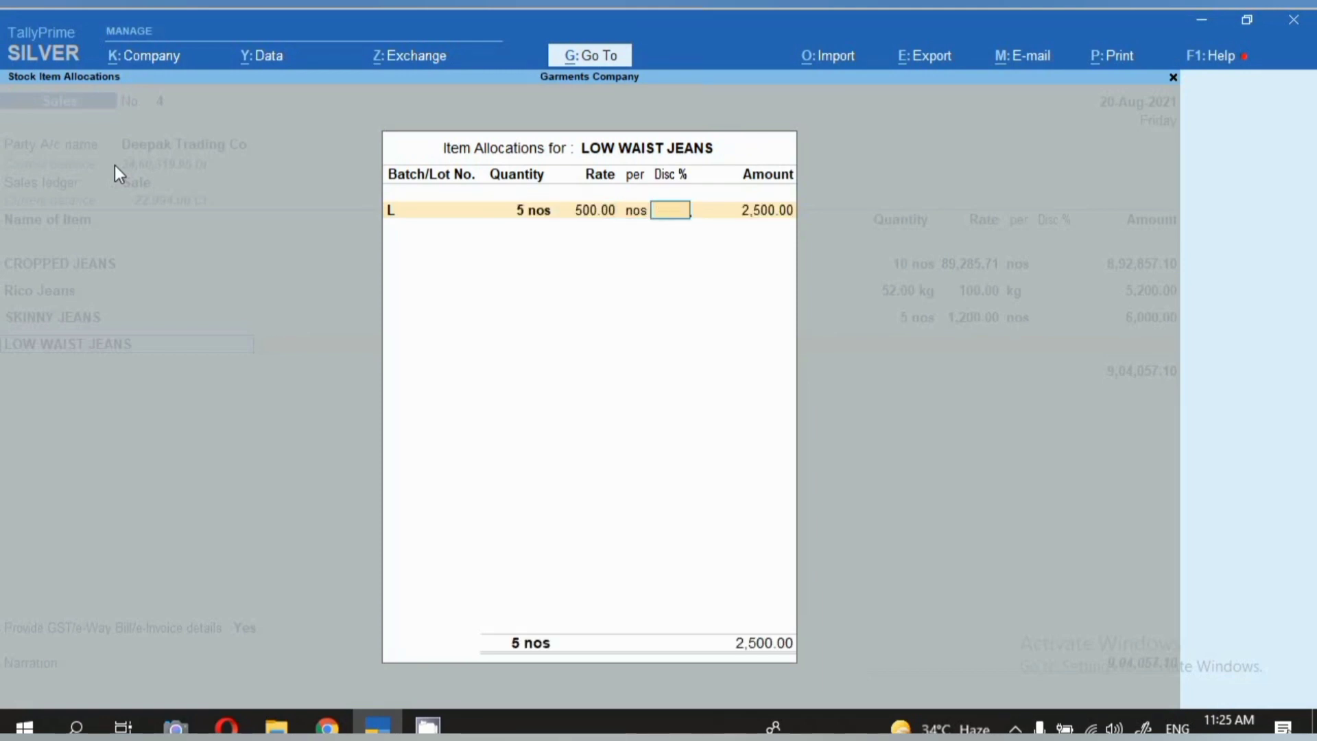
pyautogui.press('Return')
pyautogui.press('Return')
pyautogui.press('Return')
pyautogui.press('Return')
pyautogui.press('Return')
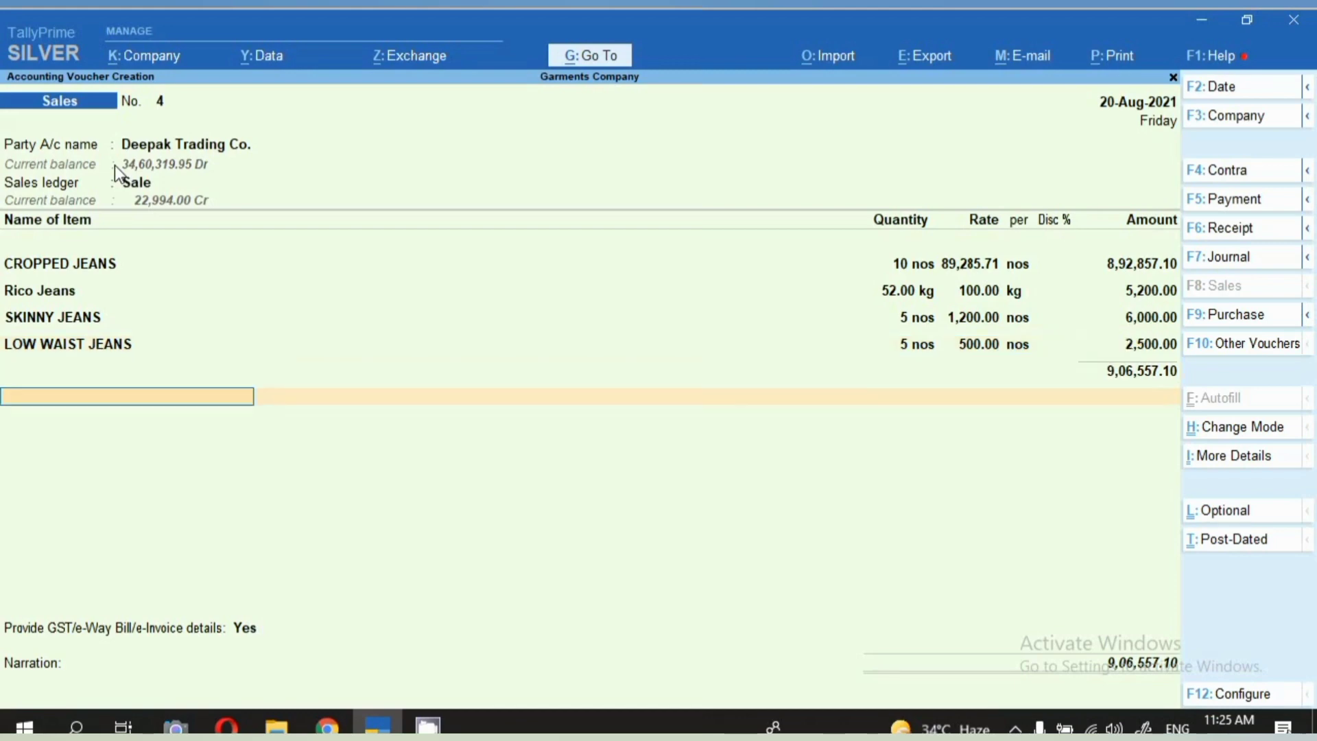
# Add the Output Igst tax ledger below the items and save the sales voucher
pyautogui.write('Igs')
pyautogui.press('Down')
pyautogui.press('Return')
pyautogui.press('Return')
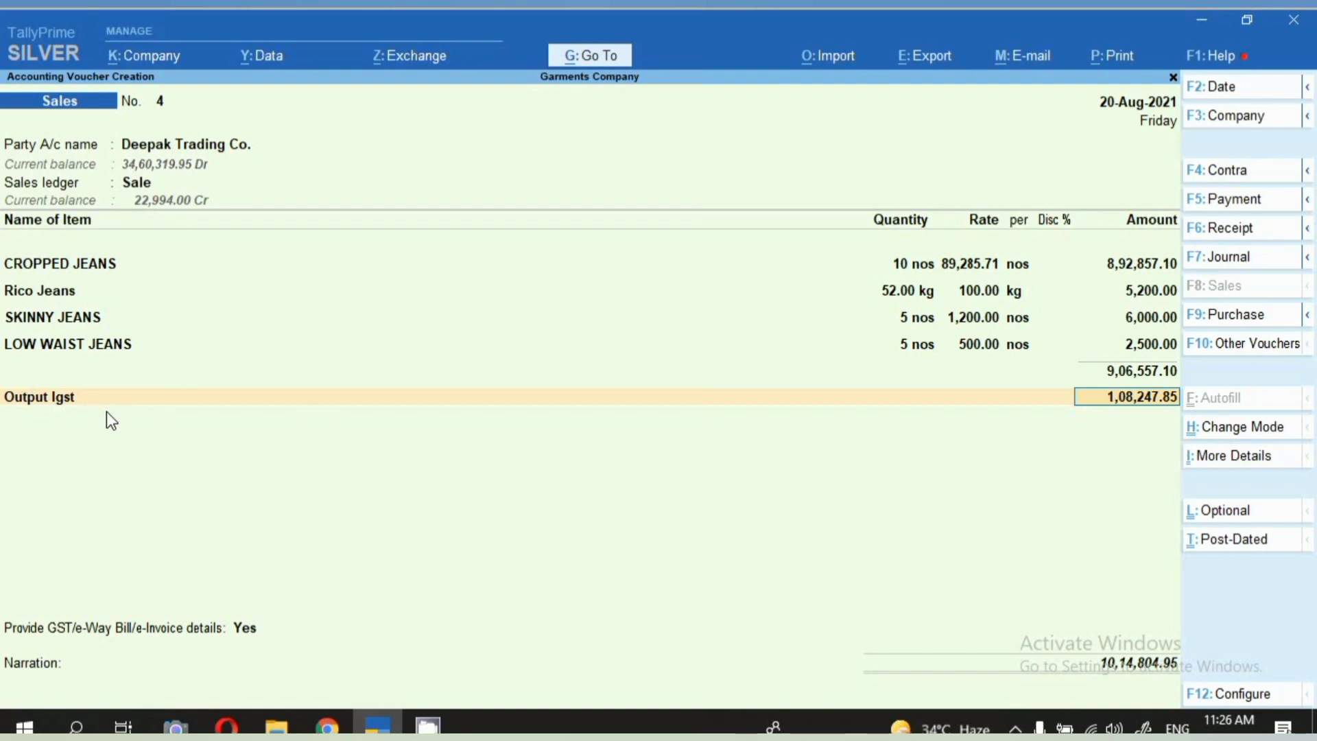
pyautogui.hotkey('ctrl', 'a')
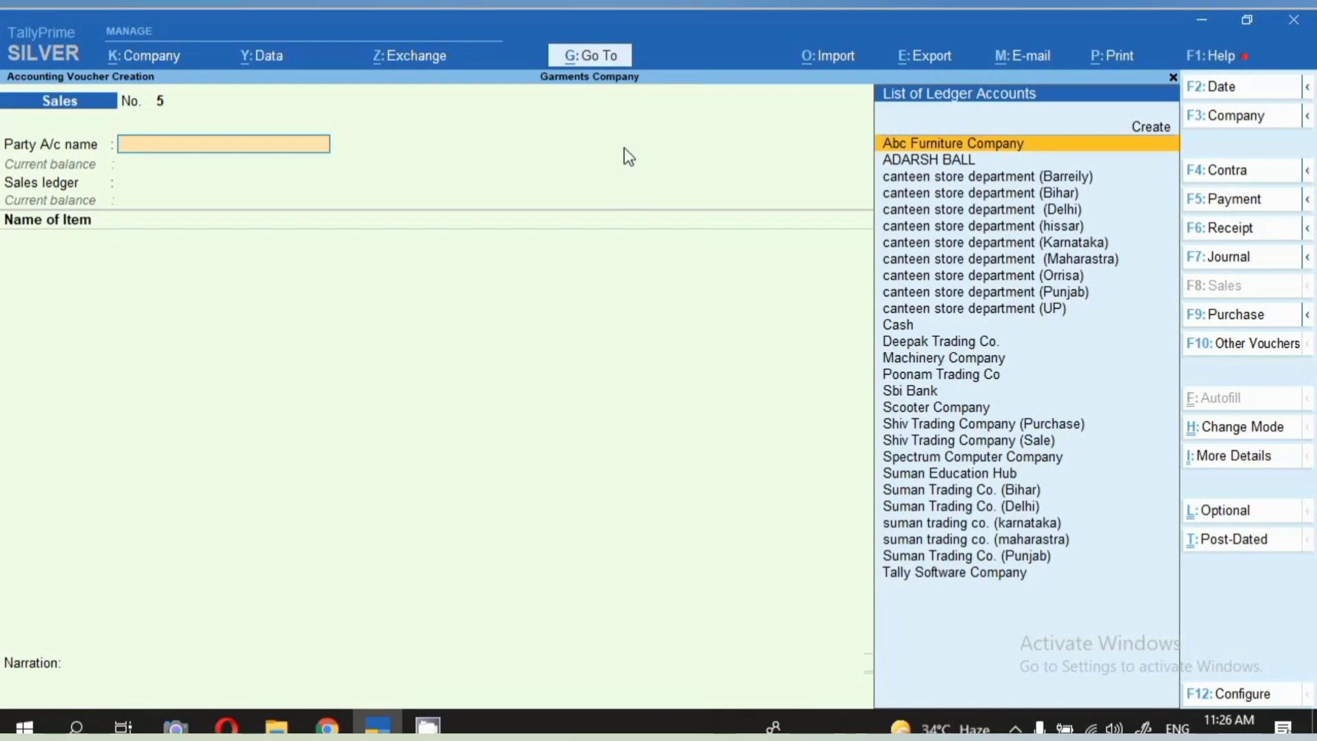
# Open the Ledger Vouchers report for Deepak Trading Co
pyautogui.click(591, 60)
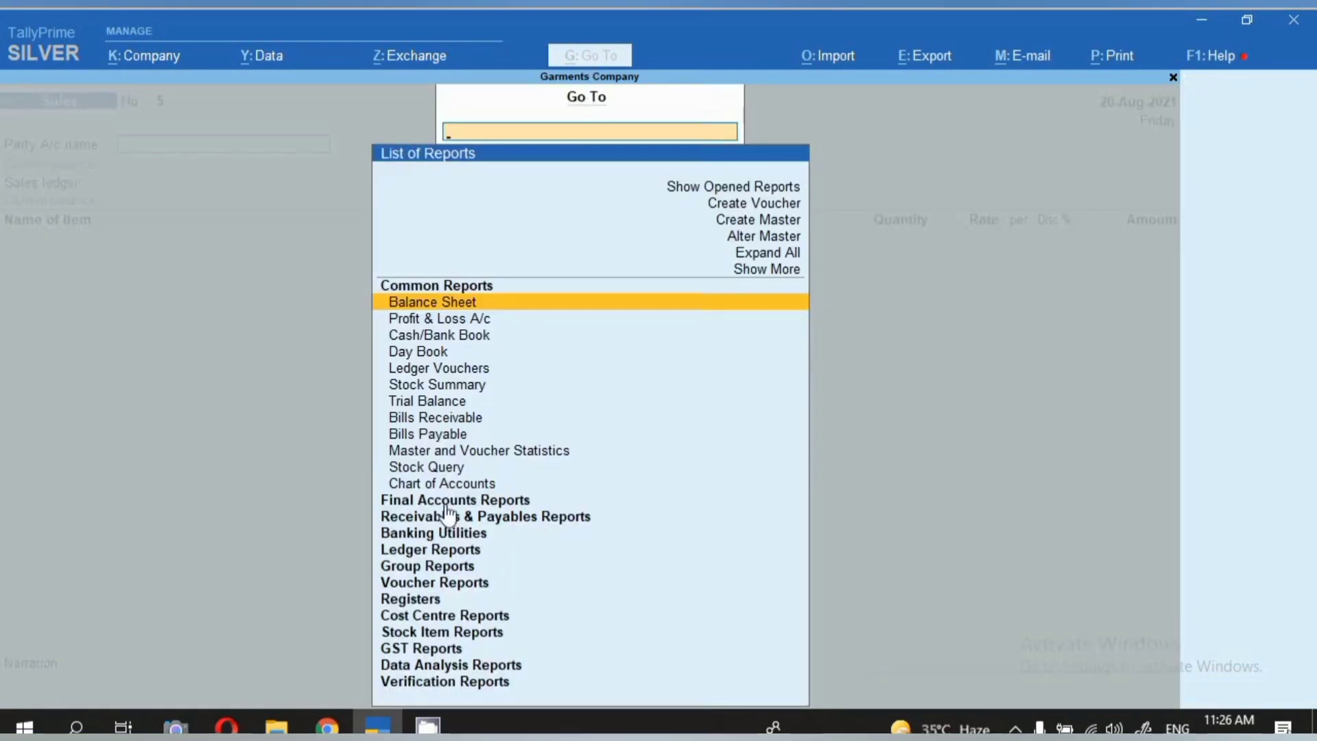
pyautogui.click(416, 551)
pyautogui.click(416, 551)
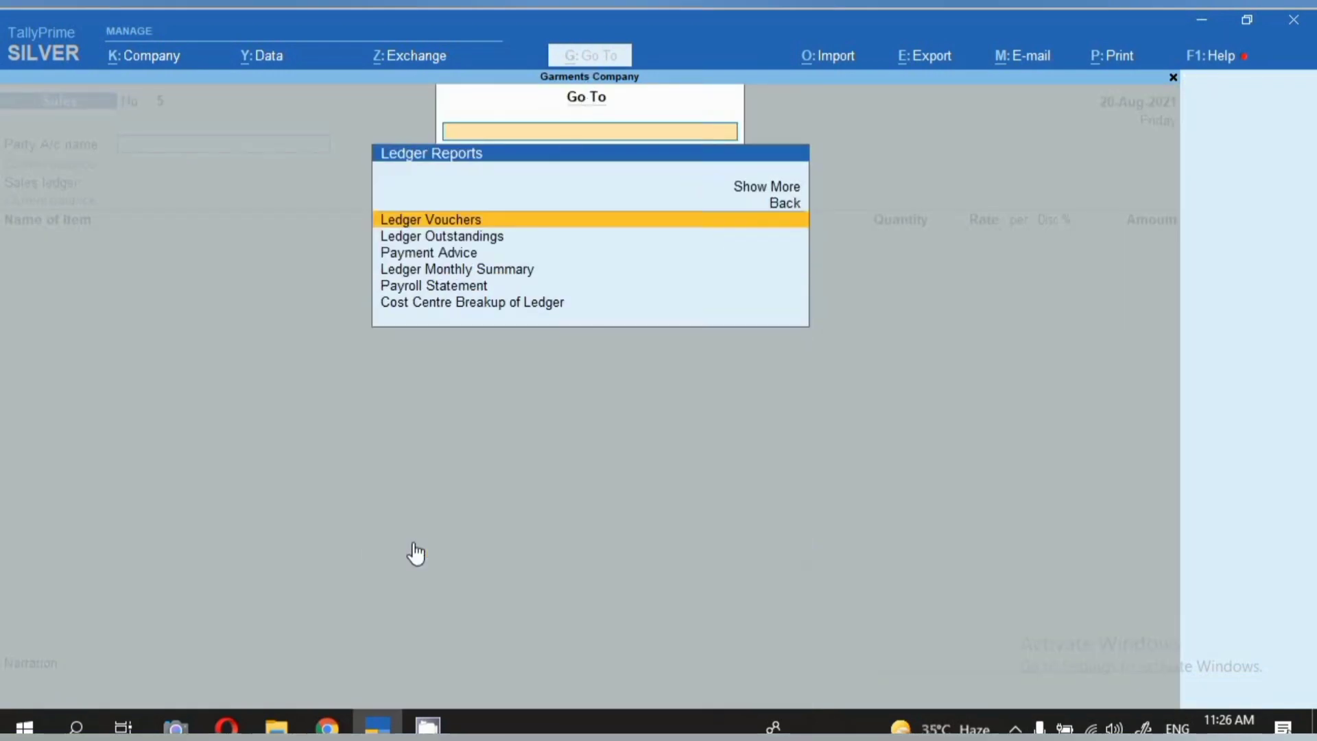
pyautogui.press('Return')
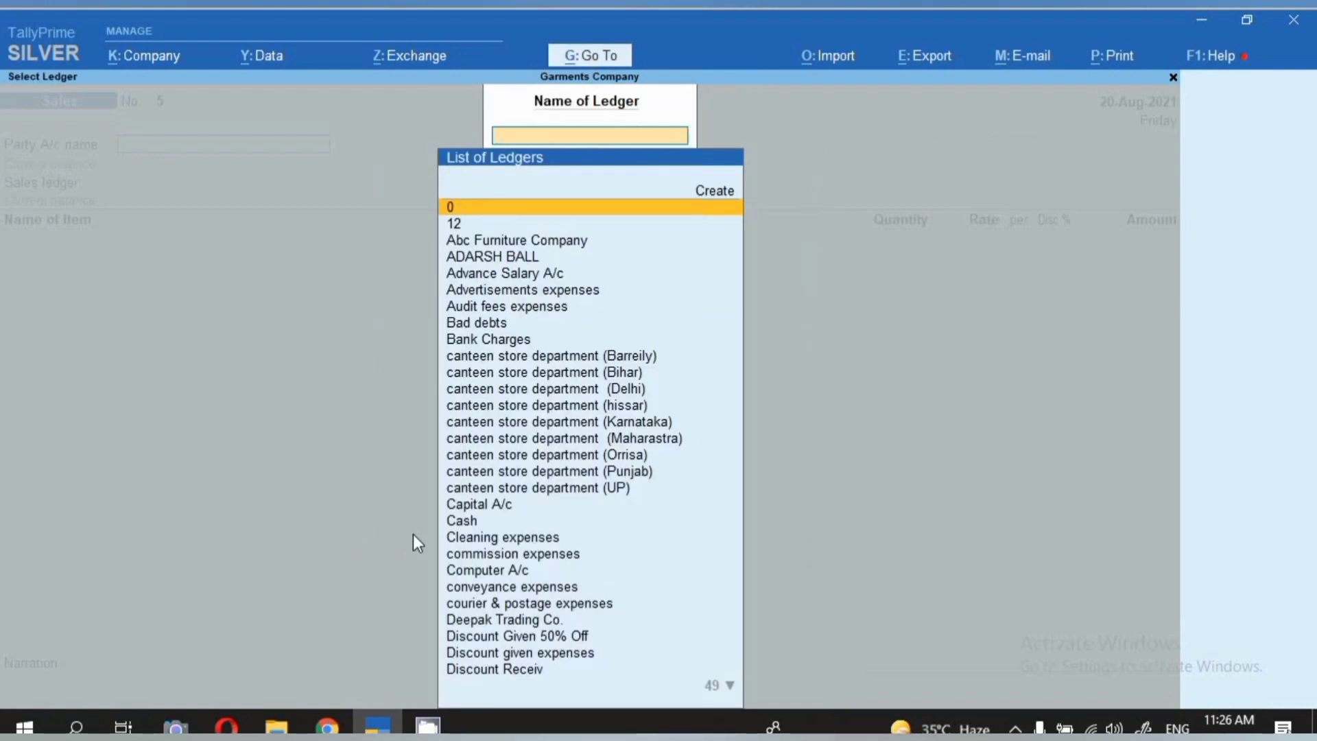
pyautogui.write('Dee')
pyautogui.press('Return')
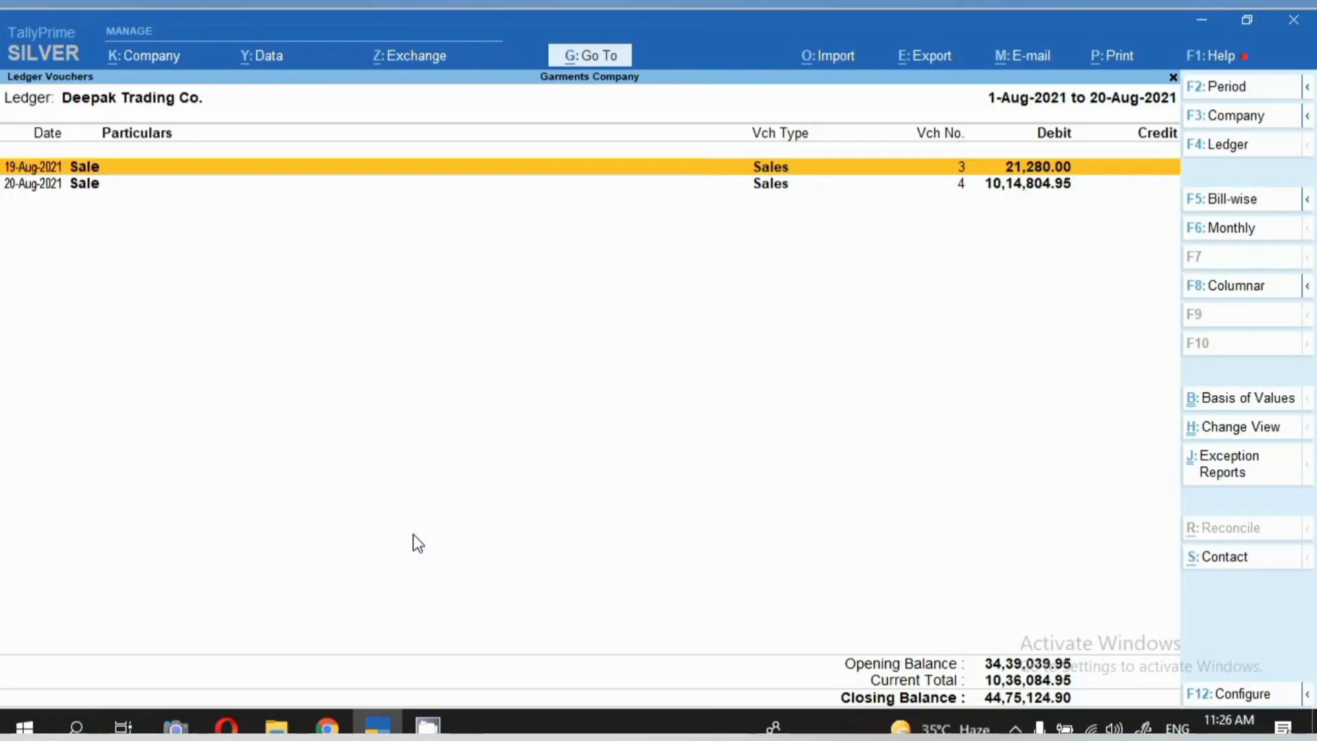
# Open sales voucher 4, dated 20-Aug-2021, from the ledger report
pyautogui.press('Down')
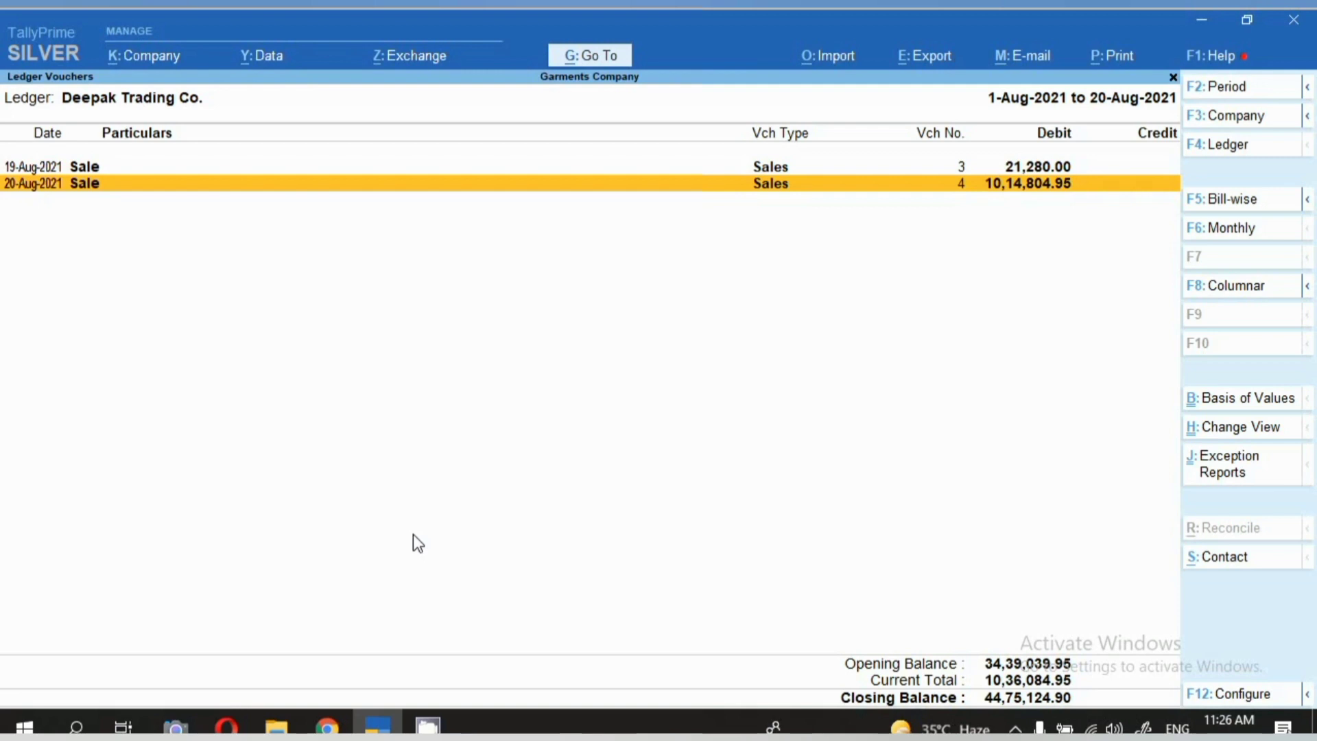
pyautogui.press('space')
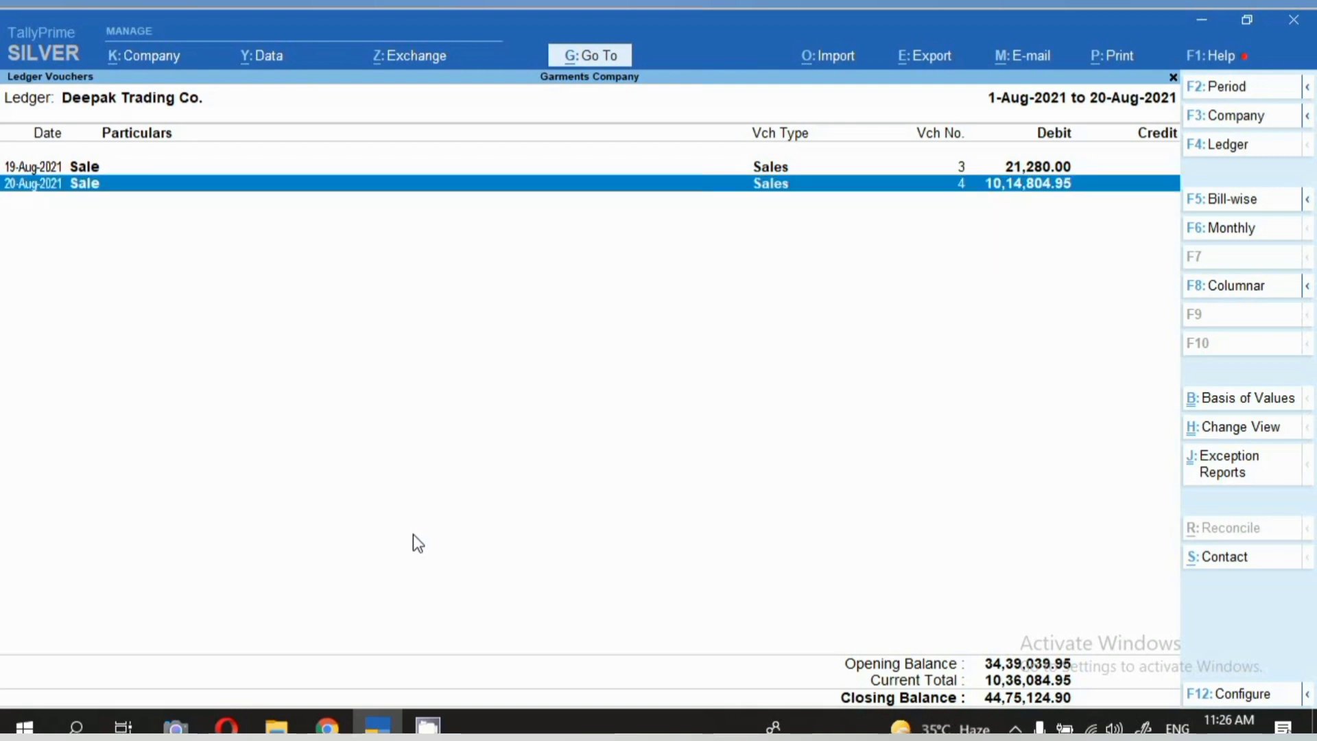
pyautogui.press('Return')
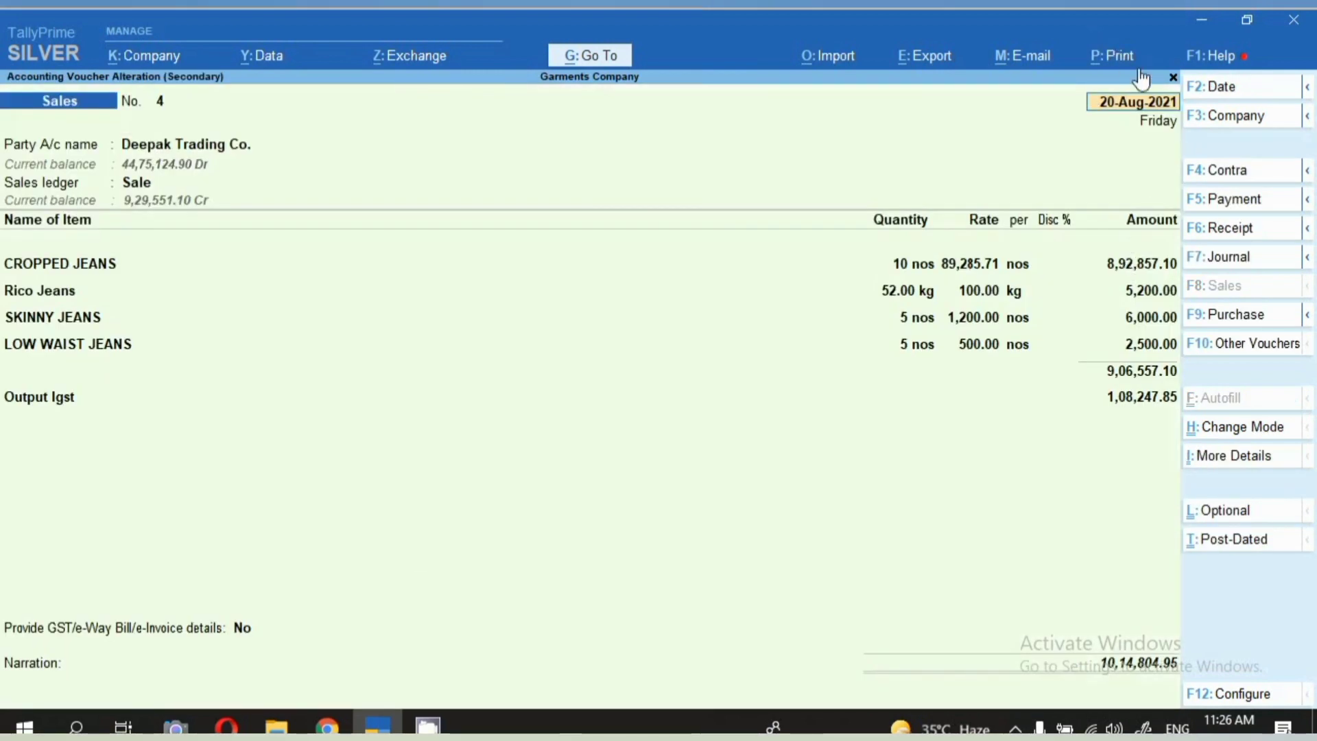
# Preview the voucher's printed tax invoice, examine how its items and batches are listed, and return to the voucher
pyautogui.click(1127, 63)
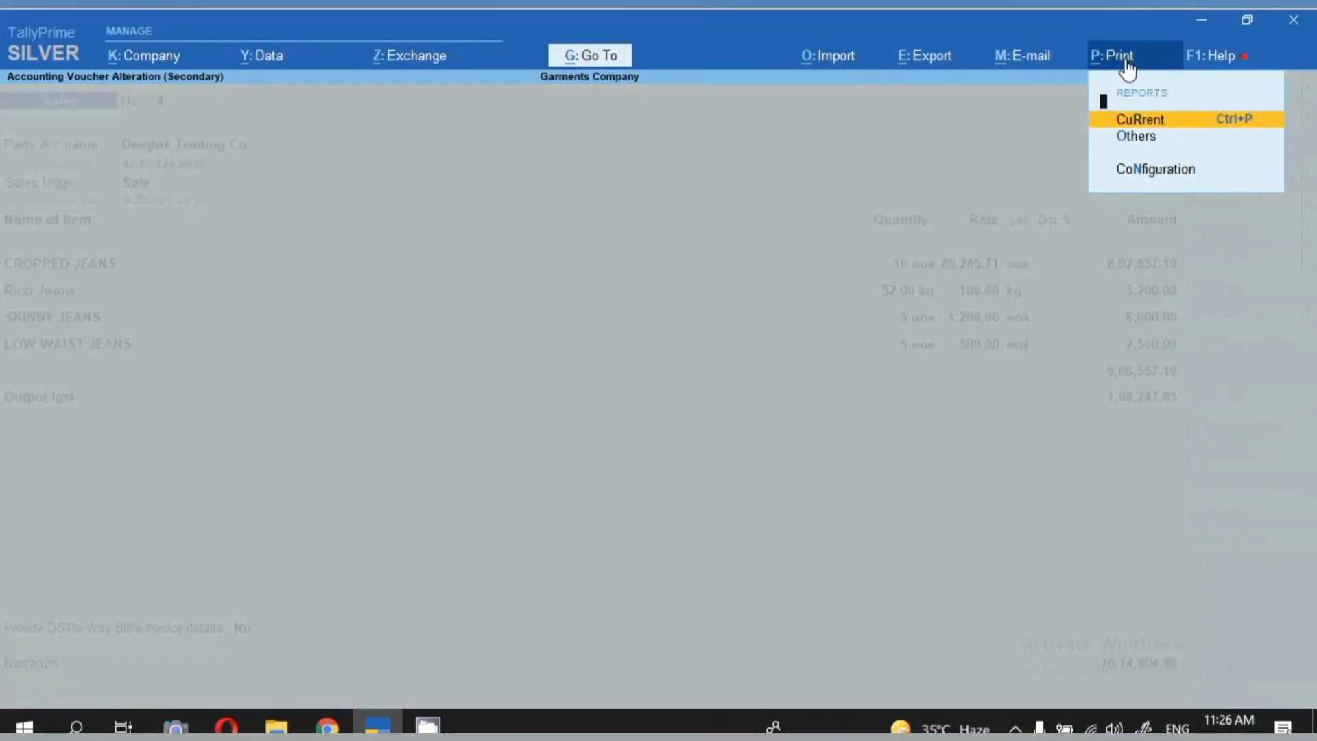
pyautogui.press('Return')
pyautogui.press('i')
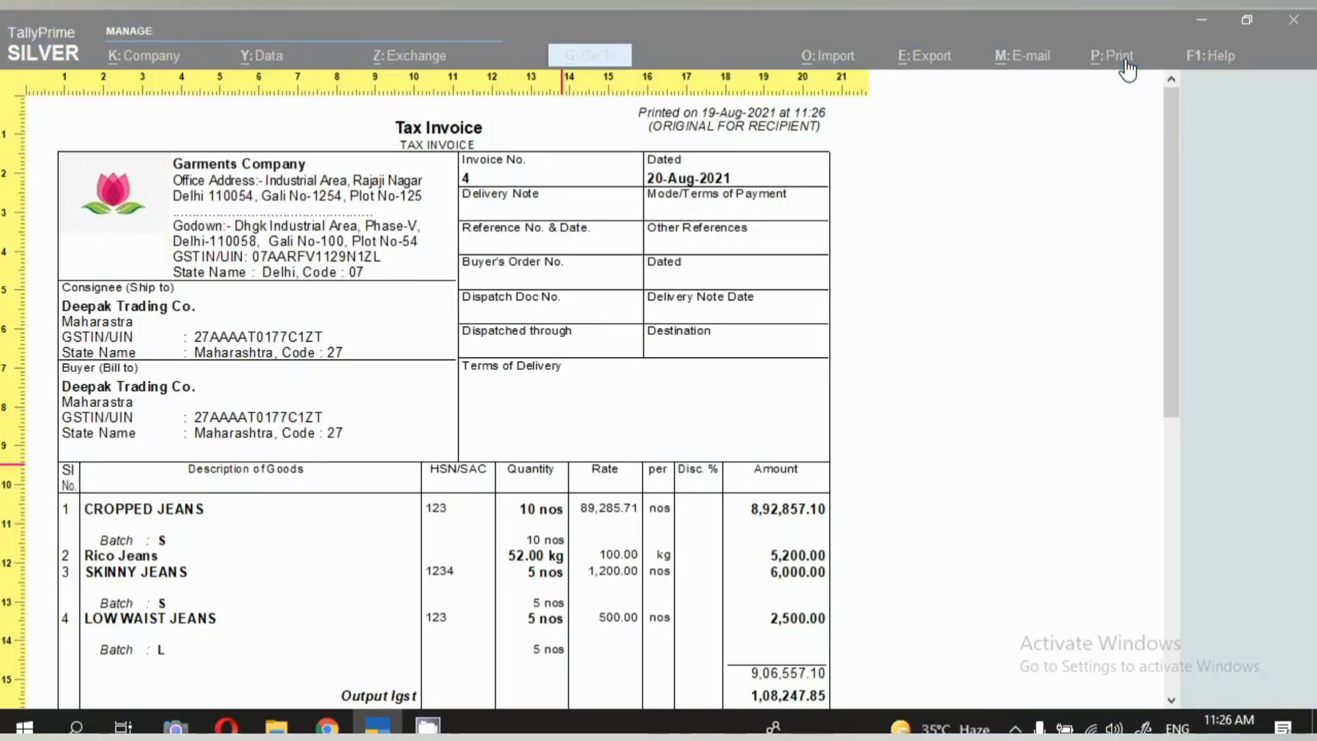
pyautogui.scroll(-1, 206, 549)
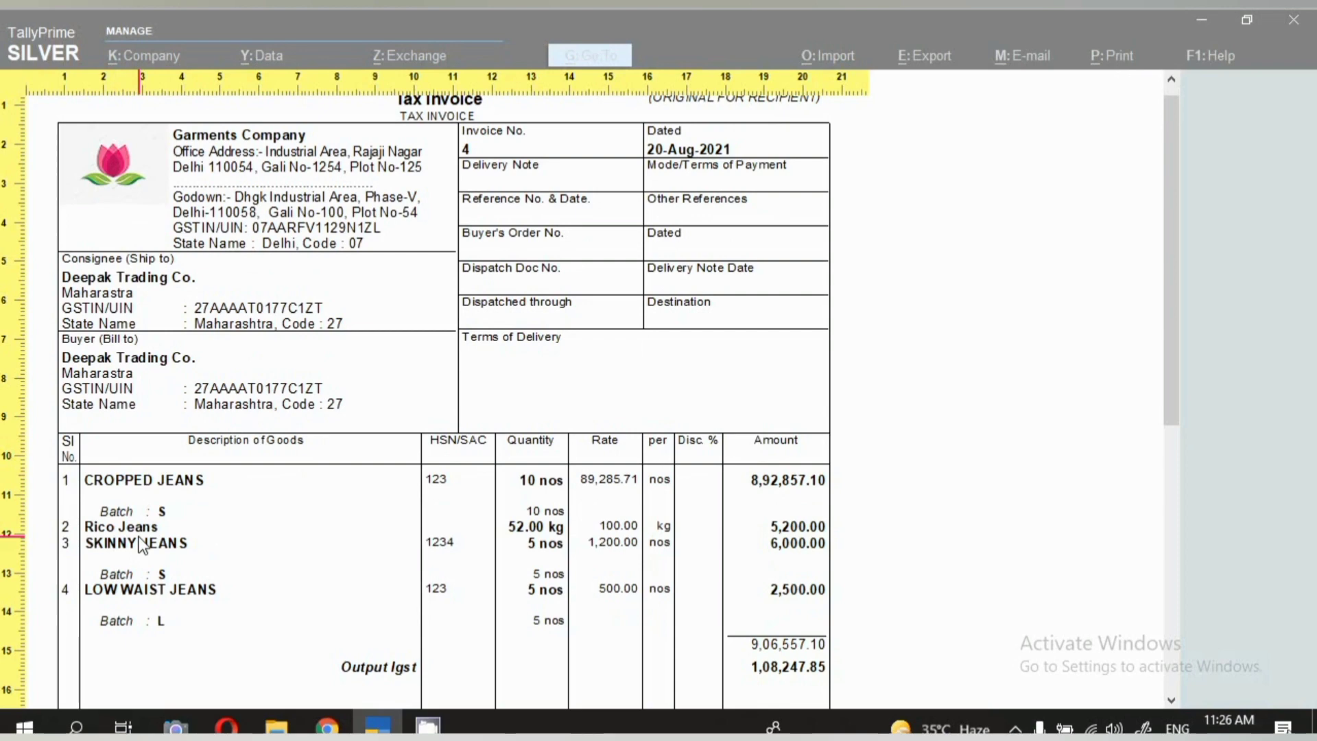
pyautogui.press('Escape')
pyautogui.press('Escape')
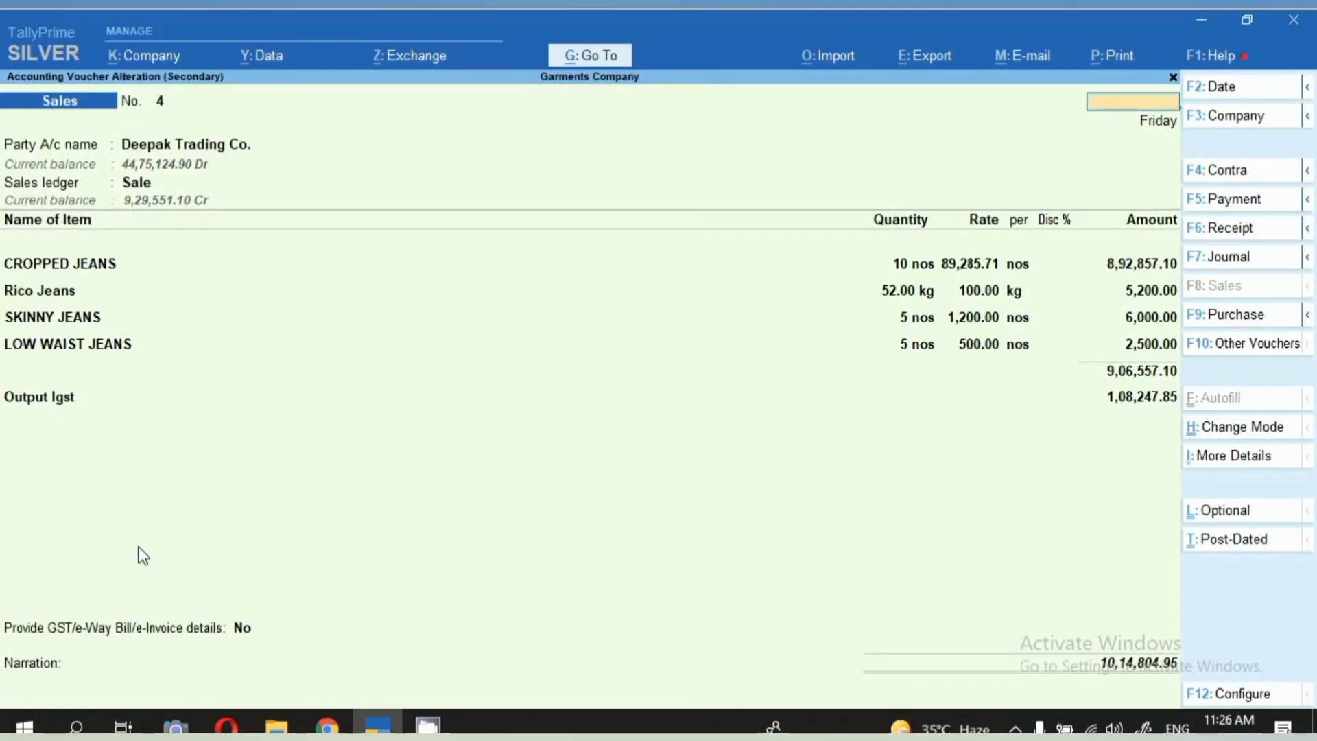
# Reopen sales voucher 4 from the ledger report and remove the Rico Jeans item line
pyautogui.press('Escape')
pyautogui.press('Return')
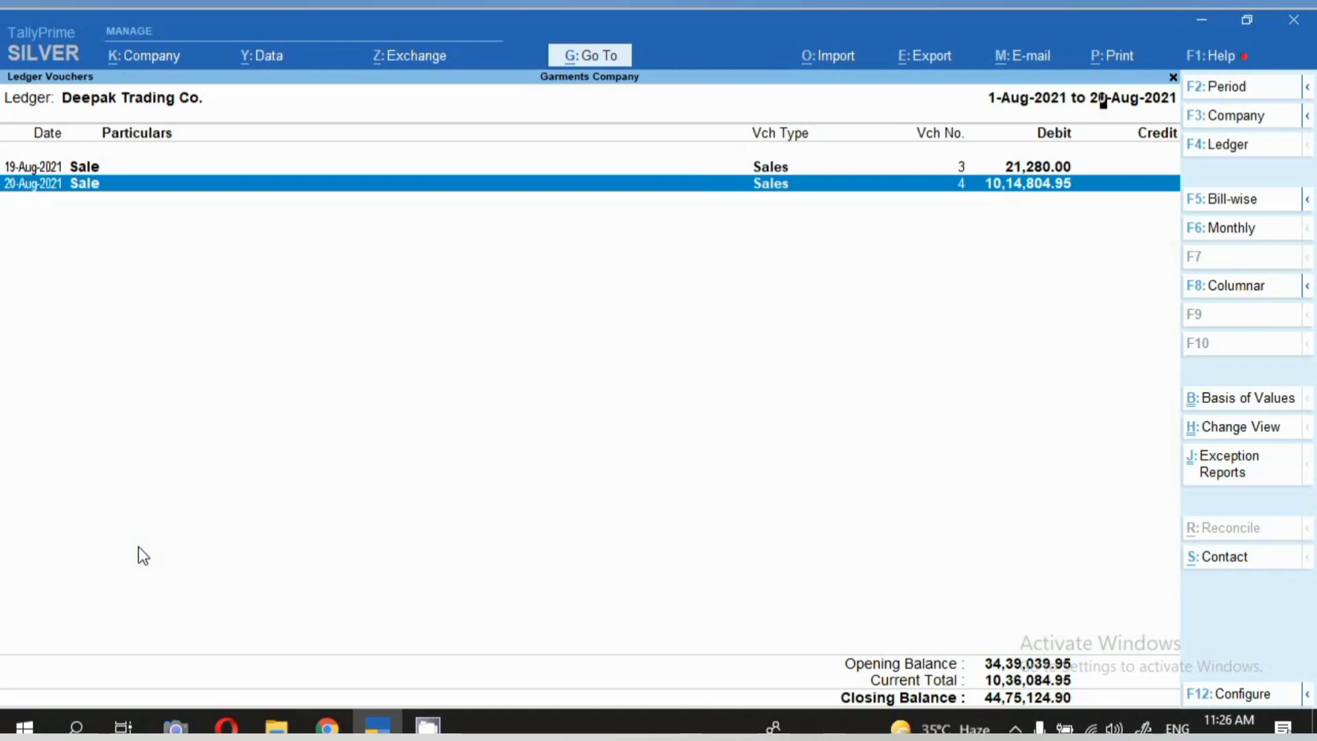
pyautogui.press('Return')
pyautogui.click(30, 299)
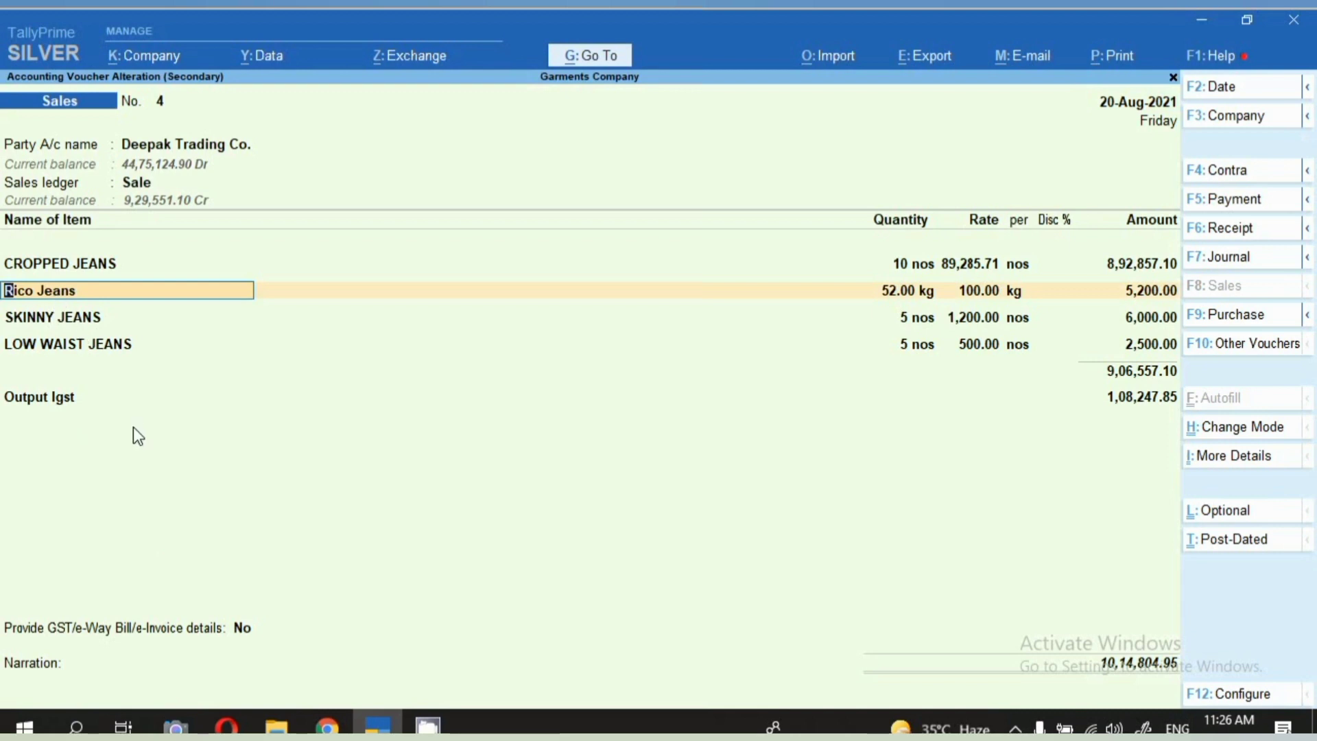
pyautogui.press('BackSpace')
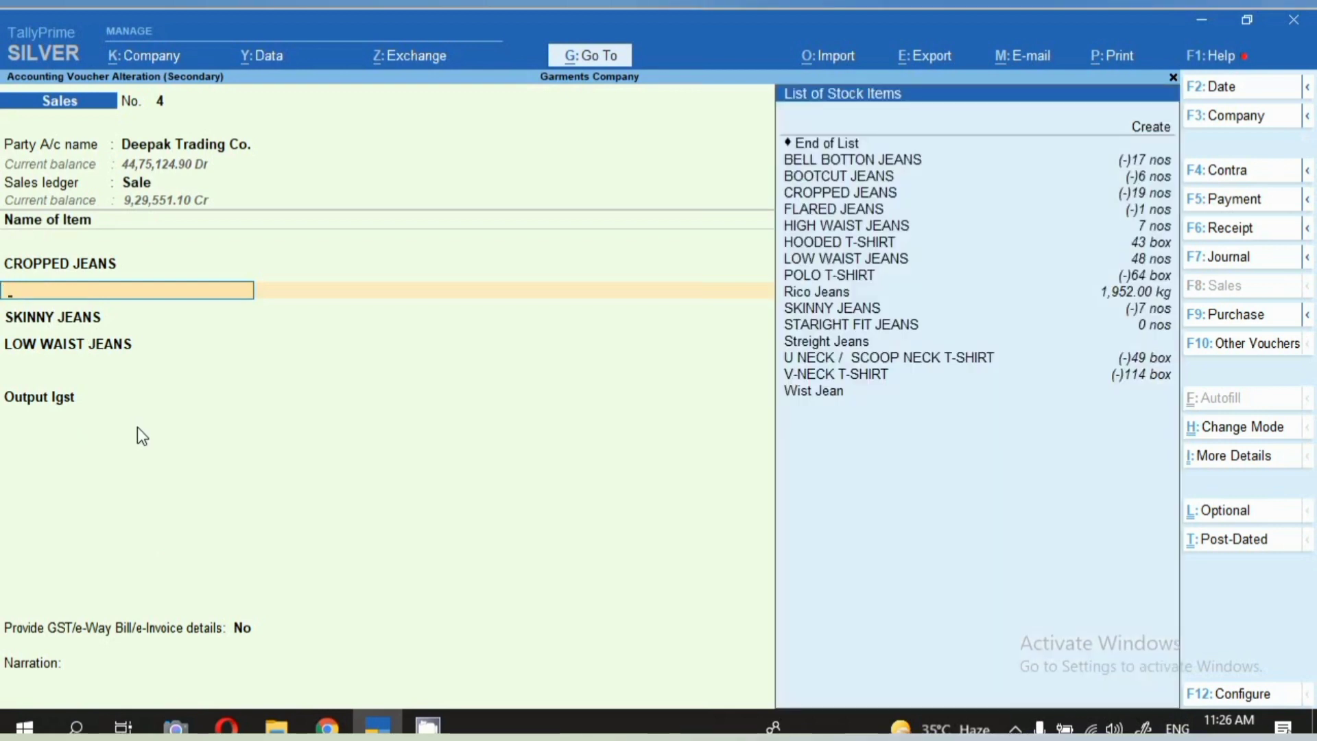
pyautogui.press('Up')
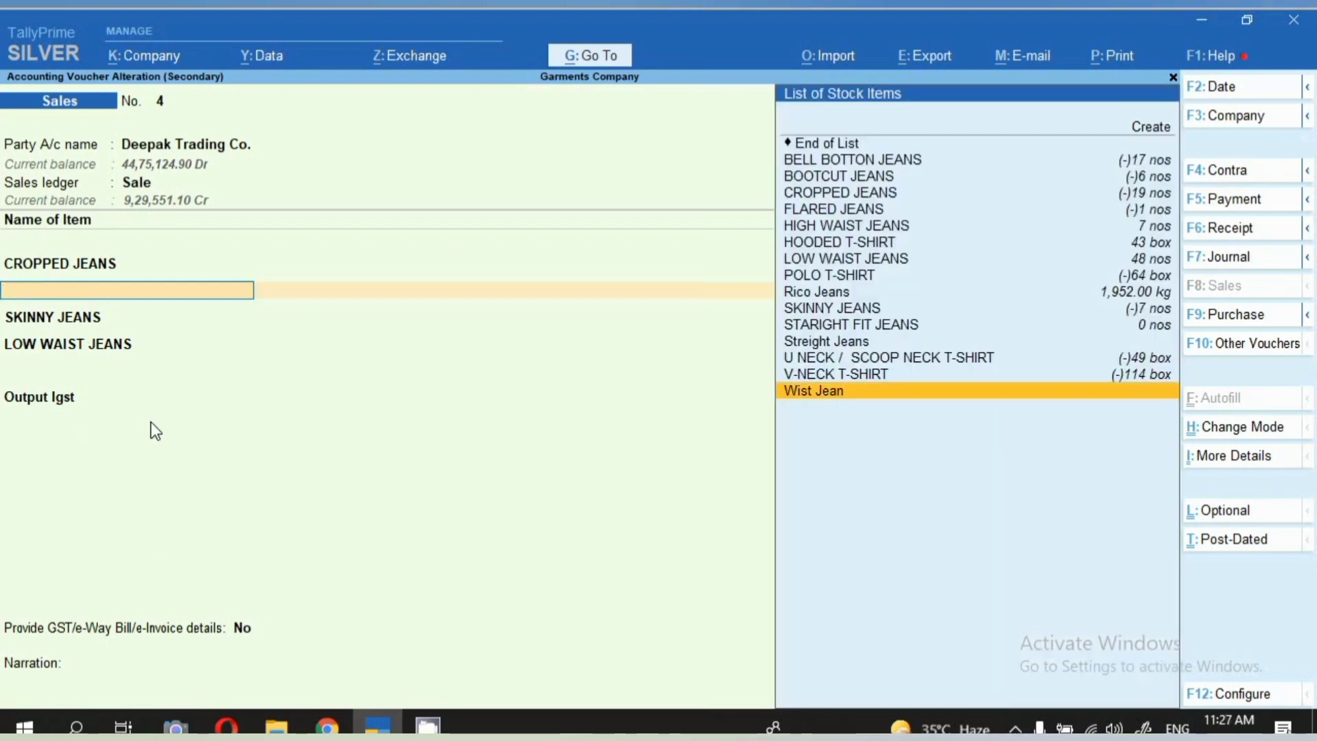
pyautogui.click(822, 146)
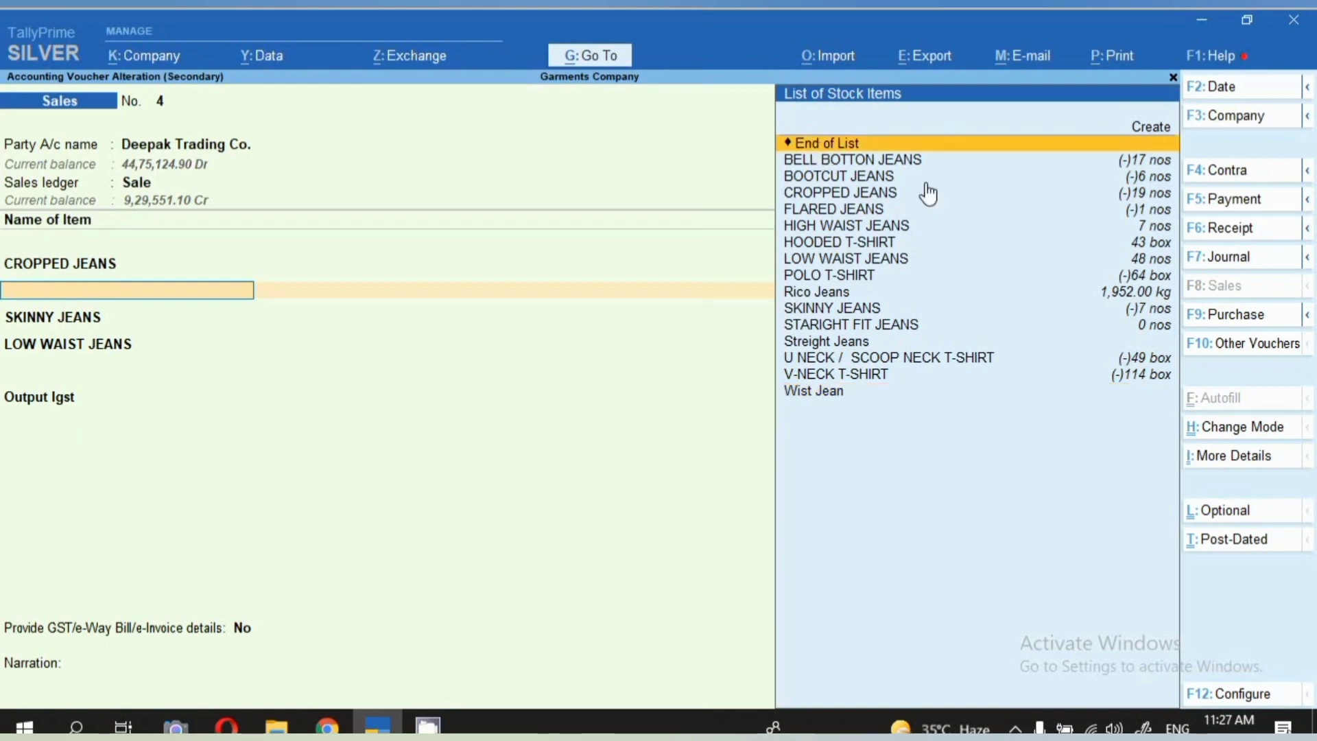
pyautogui.press('Return')
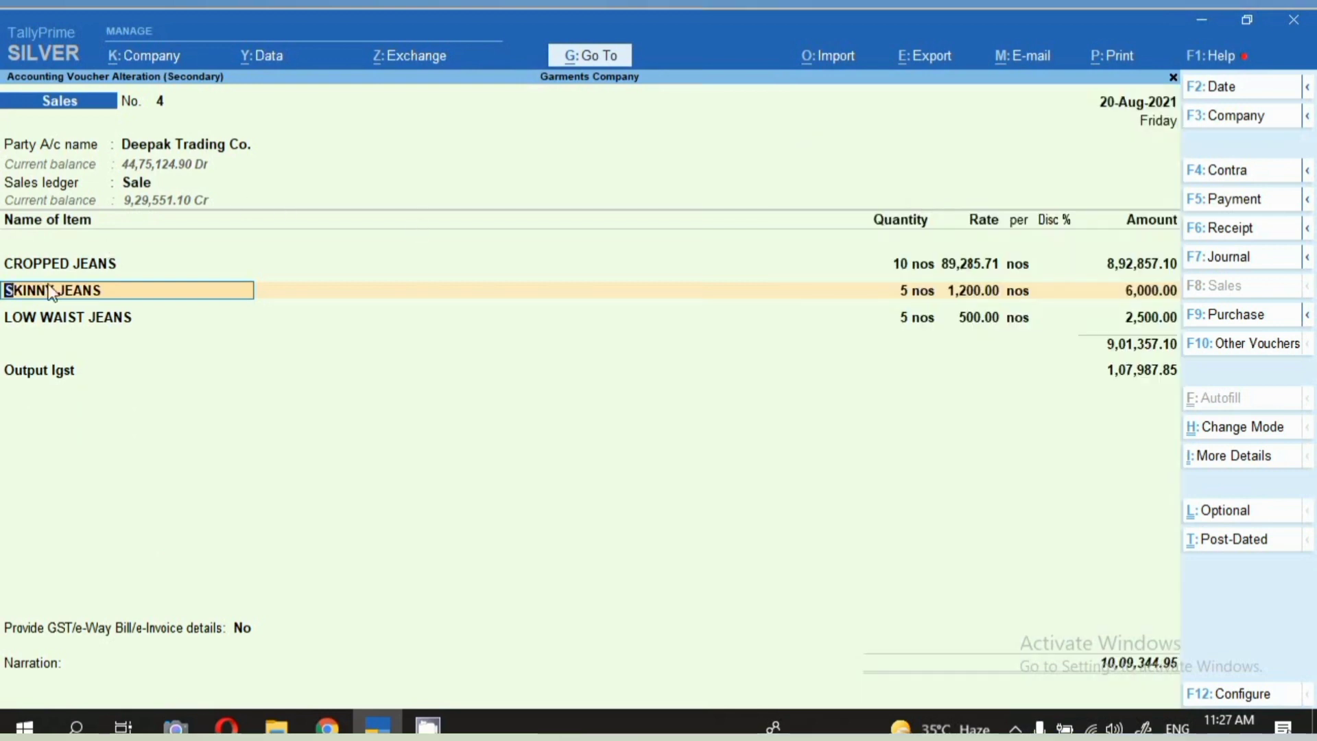
# Remove the LOW WAIST JEANS item line and save the altered sales voucher
pyautogui.click(65, 319)
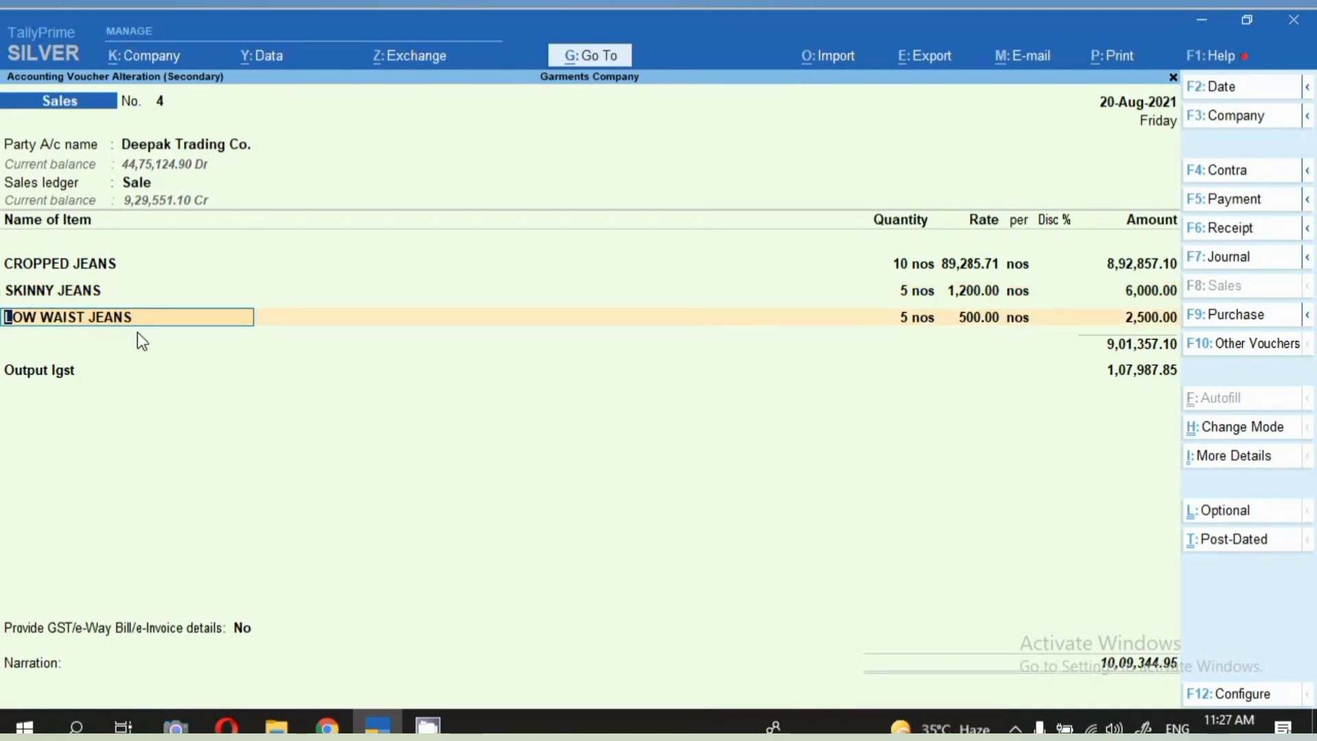
pyautogui.press('BackSpace')
pyautogui.press('Up')
pyautogui.press('Down')
pyautogui.press('Return')
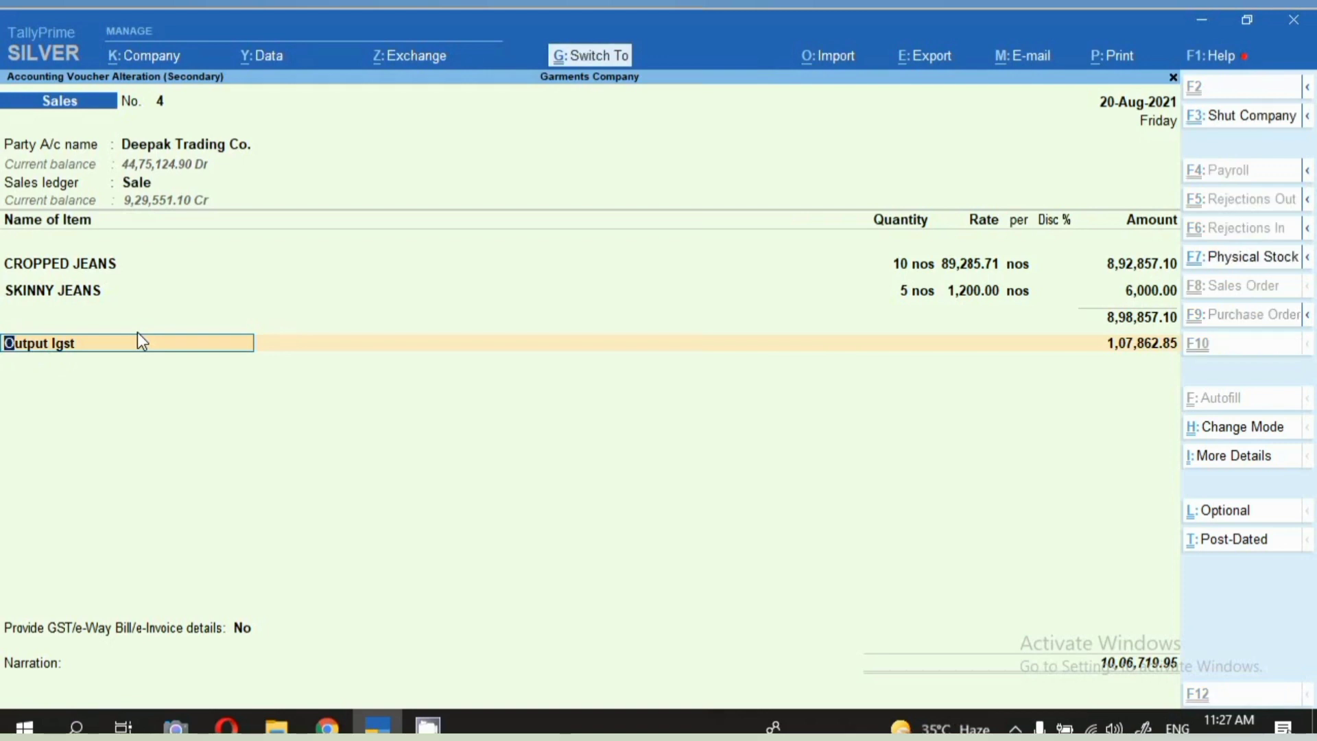
pyautogui.hotkey('ctrl', 'a')
pyautogui.press('Return')
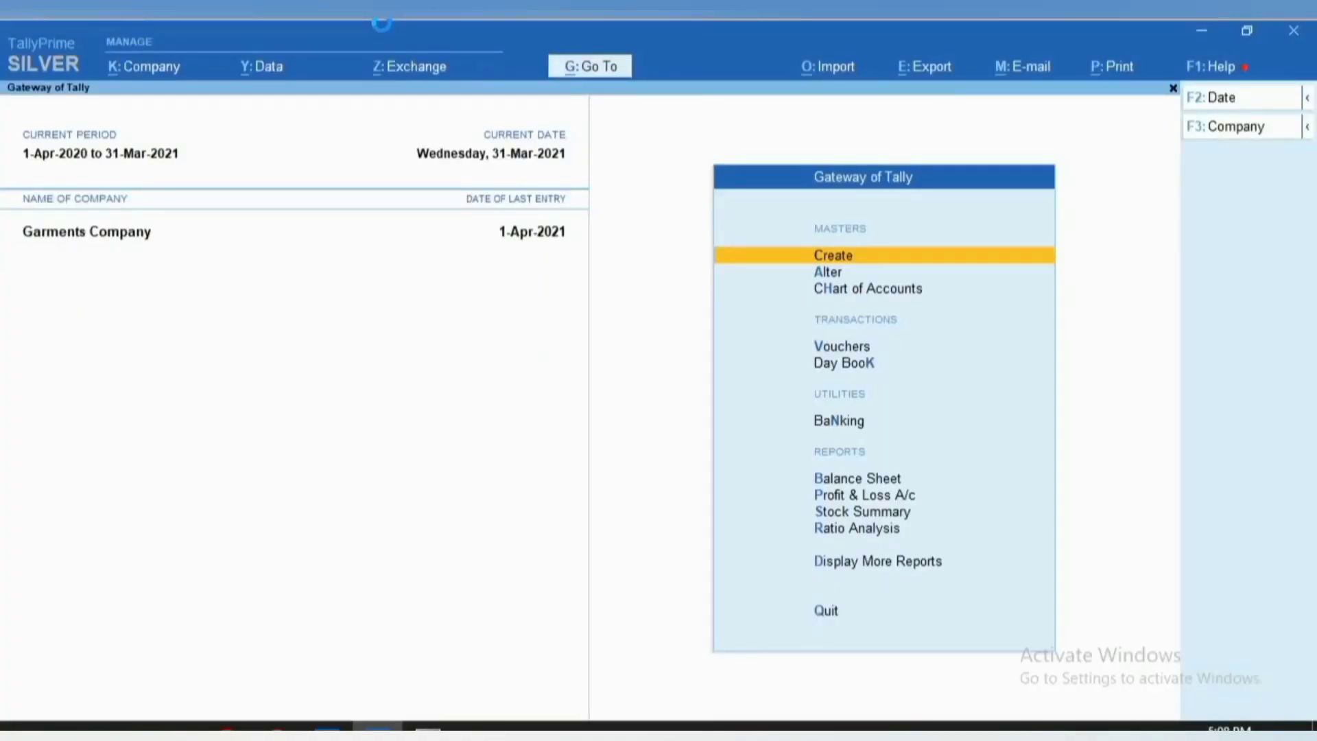
# Open the Statistics report and drill down into the monthly register of Sales vouchers
pyautogui.press('d')
pyautogui.press('s')
pyautogui.press('s')
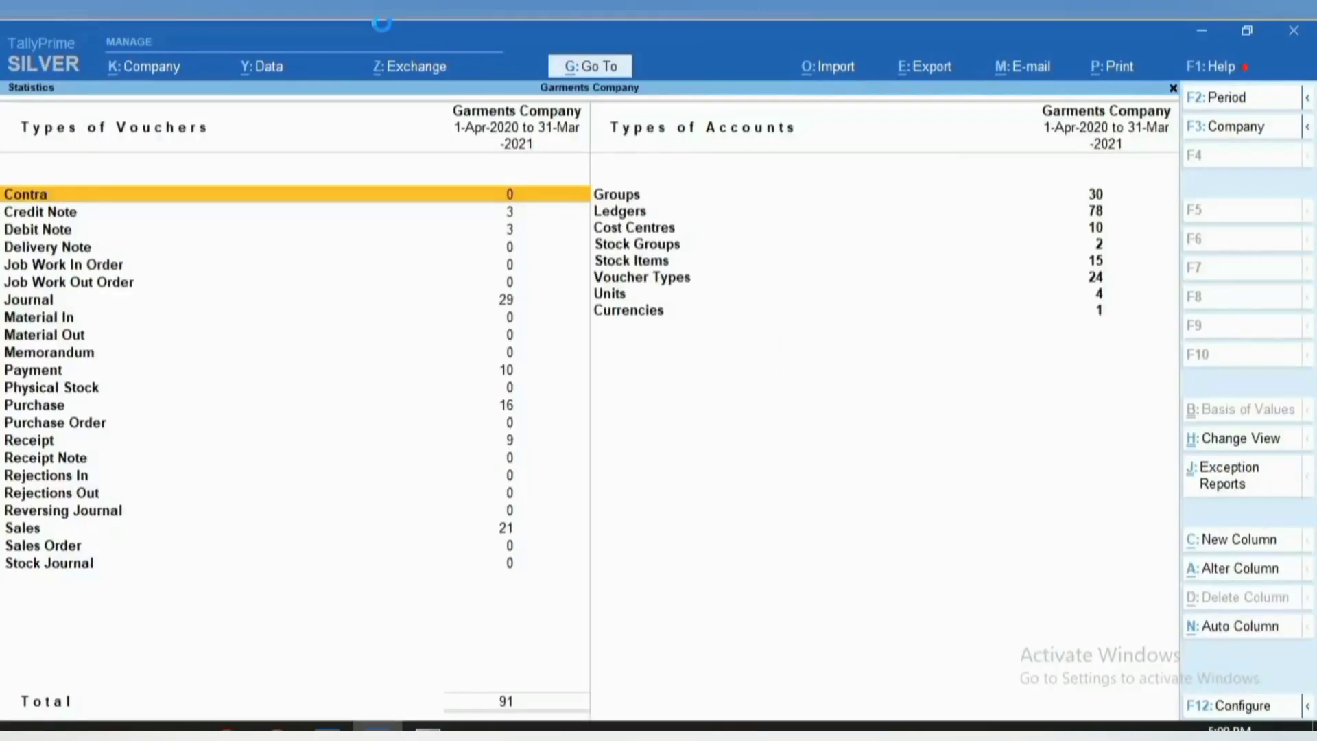
pyautogui.press('Up')
pyautogui.press('Up')
pyautogui.press('Up')
pyautogui.press('Return')
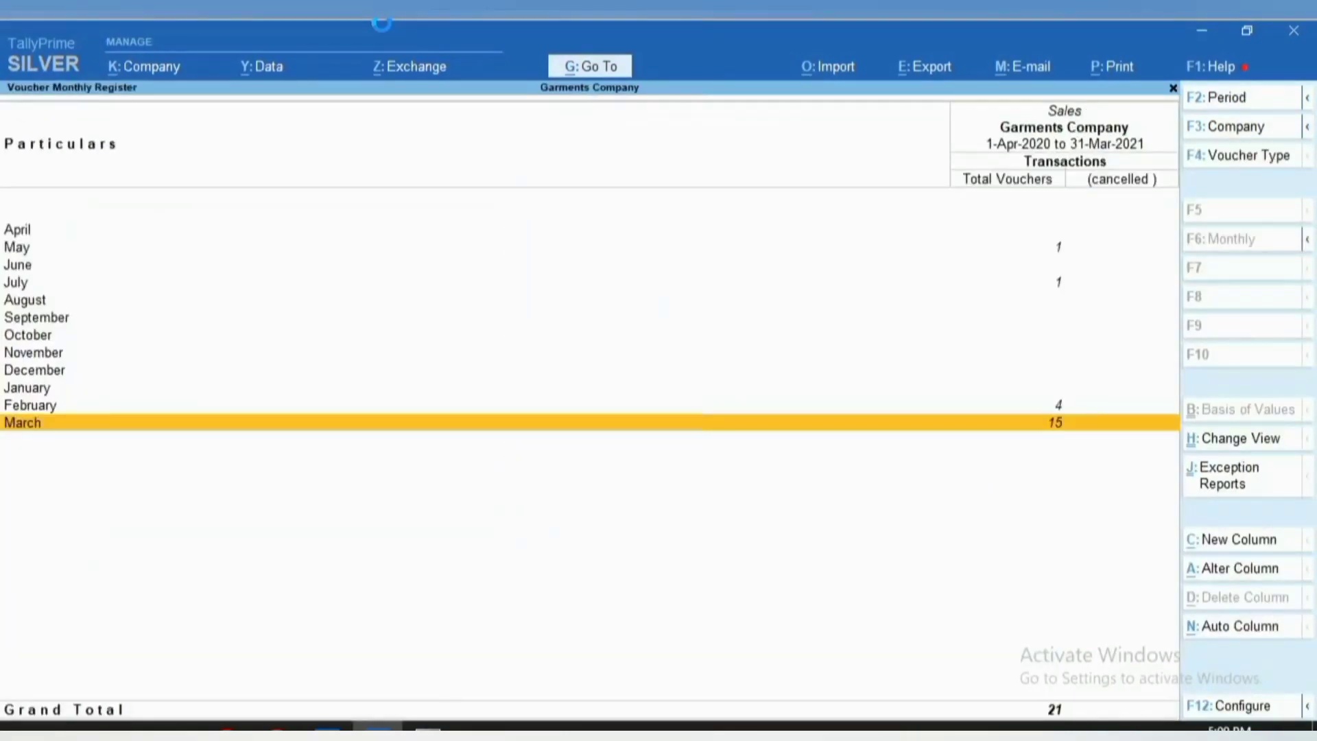
# Open the March sales register and bring up voucher 21 of Deepak Trading Co., dated 31-Mar-2021
pyautogui.press('Return')
pyautogui.press('End')
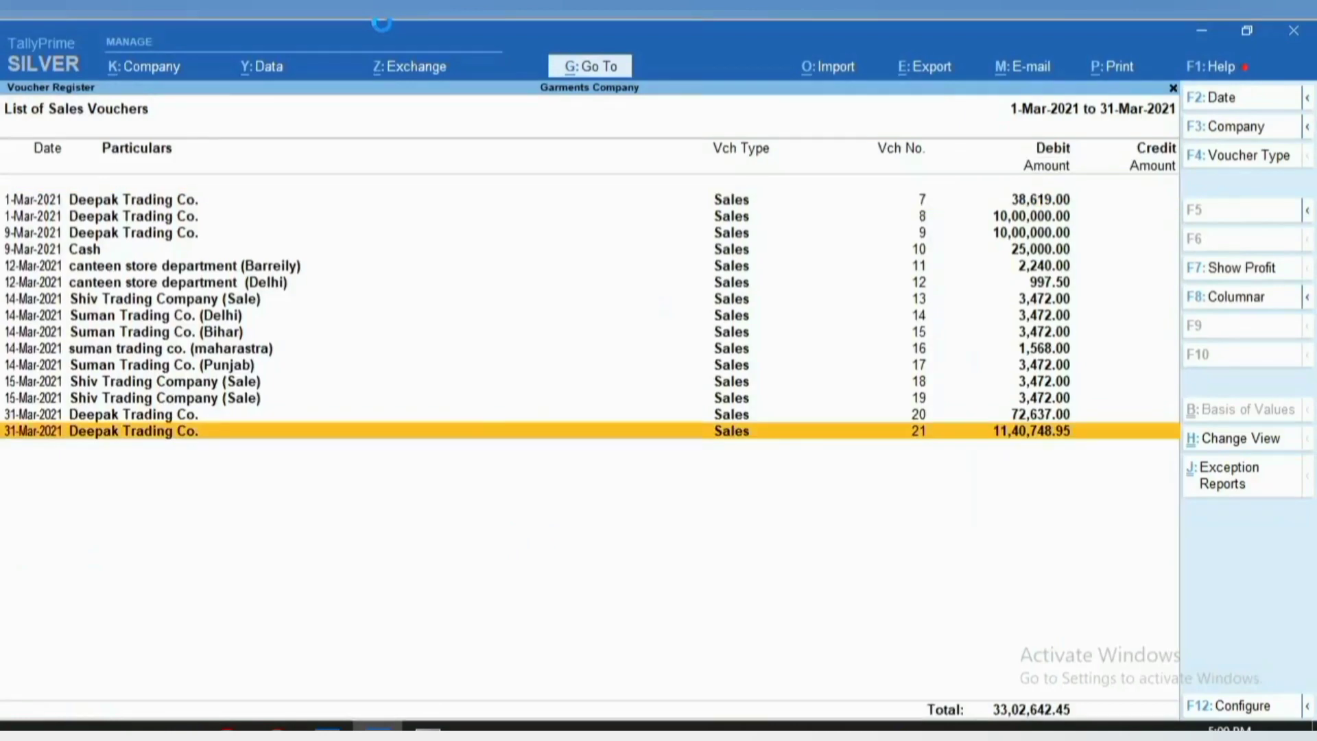
pyautogui.press('Return')
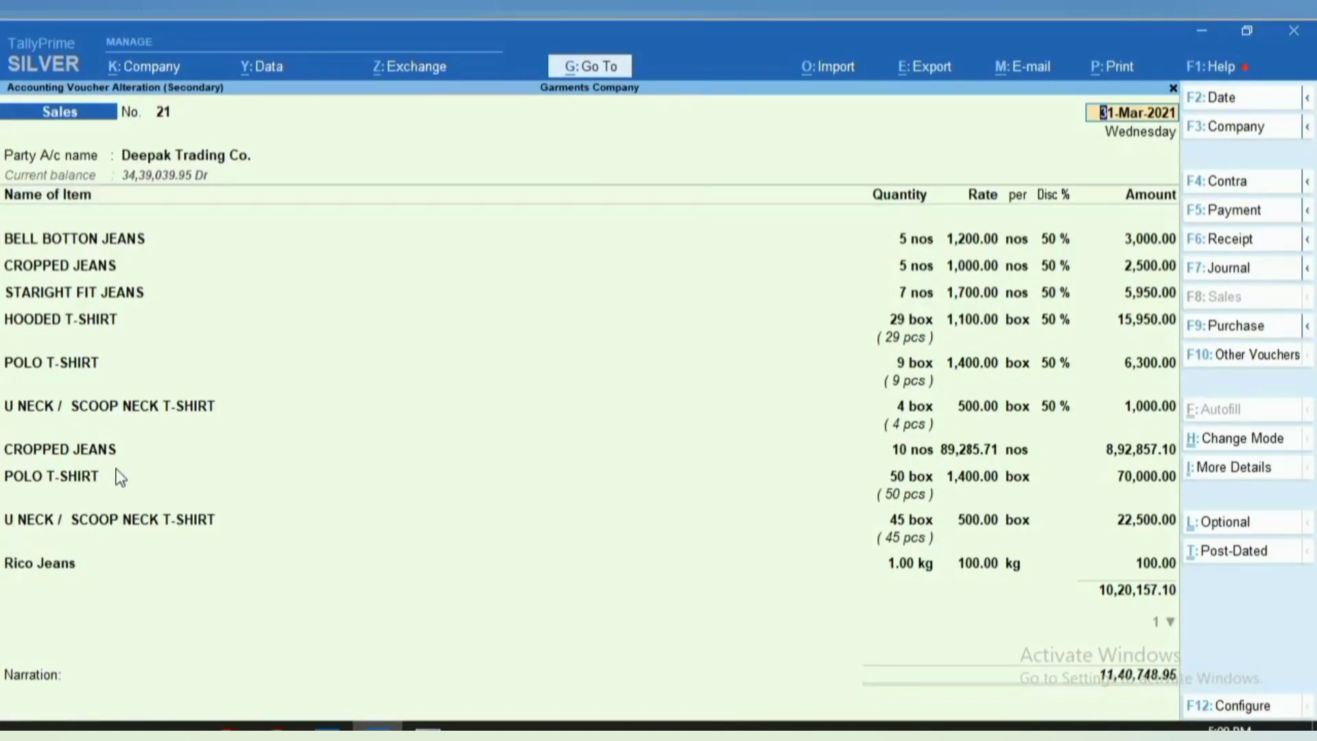
# Open an enlarged print preview of the current voucher's tax invoice
pyautogui.click(1115, 78)
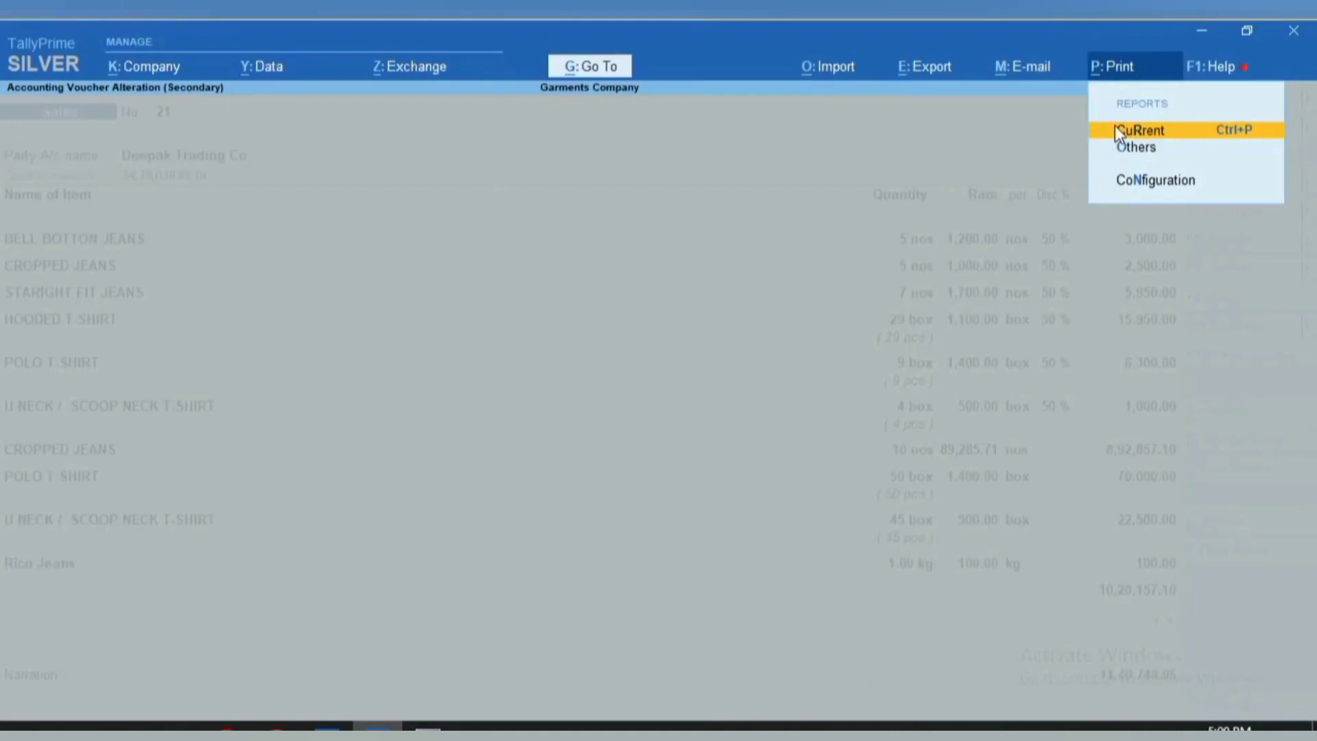
pyautogui.click(1118, 131)
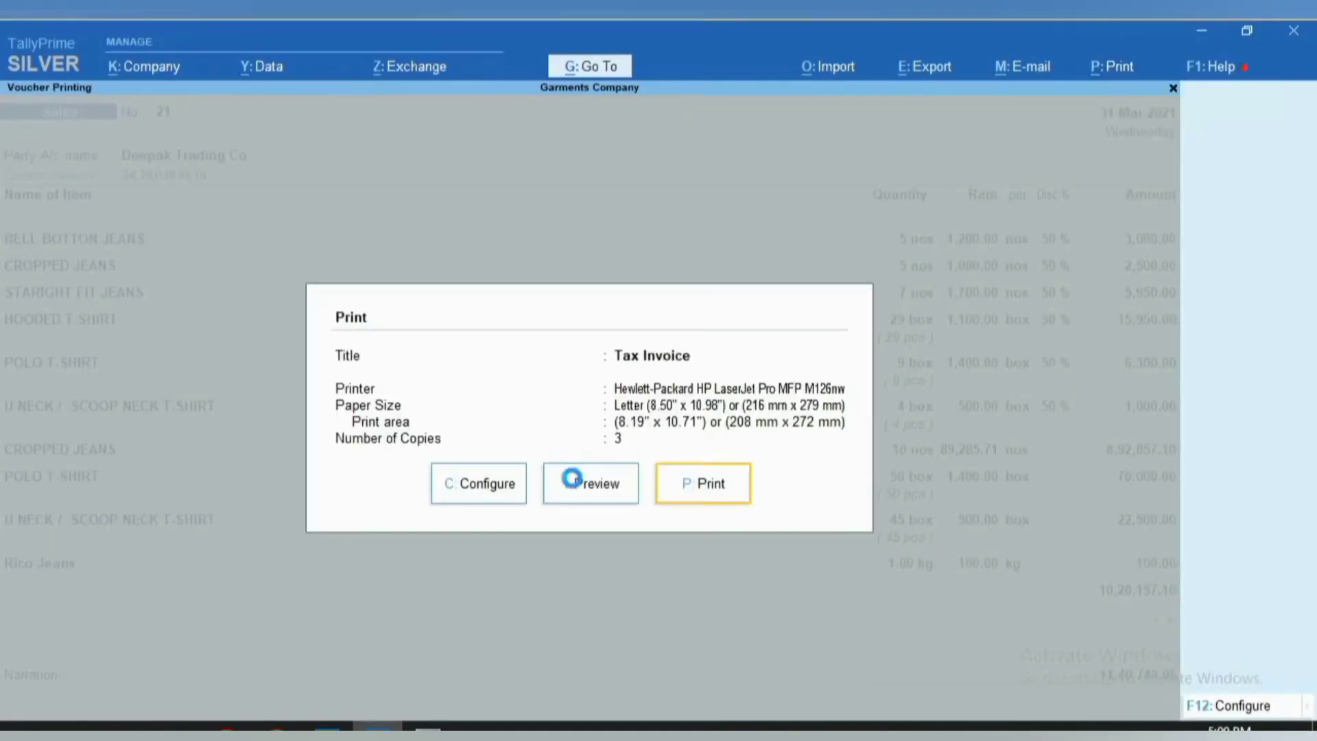
pyautogui.click(572, 478)
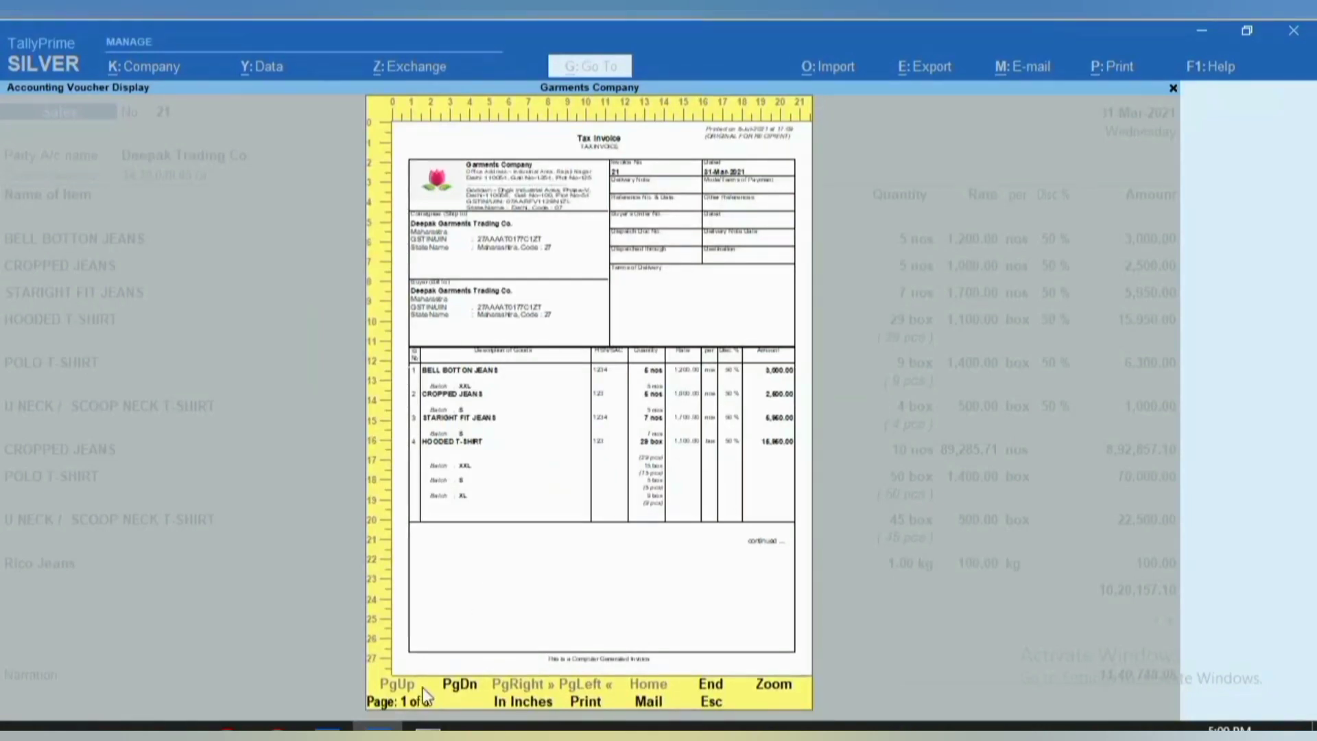
pyautogui.press('Return')
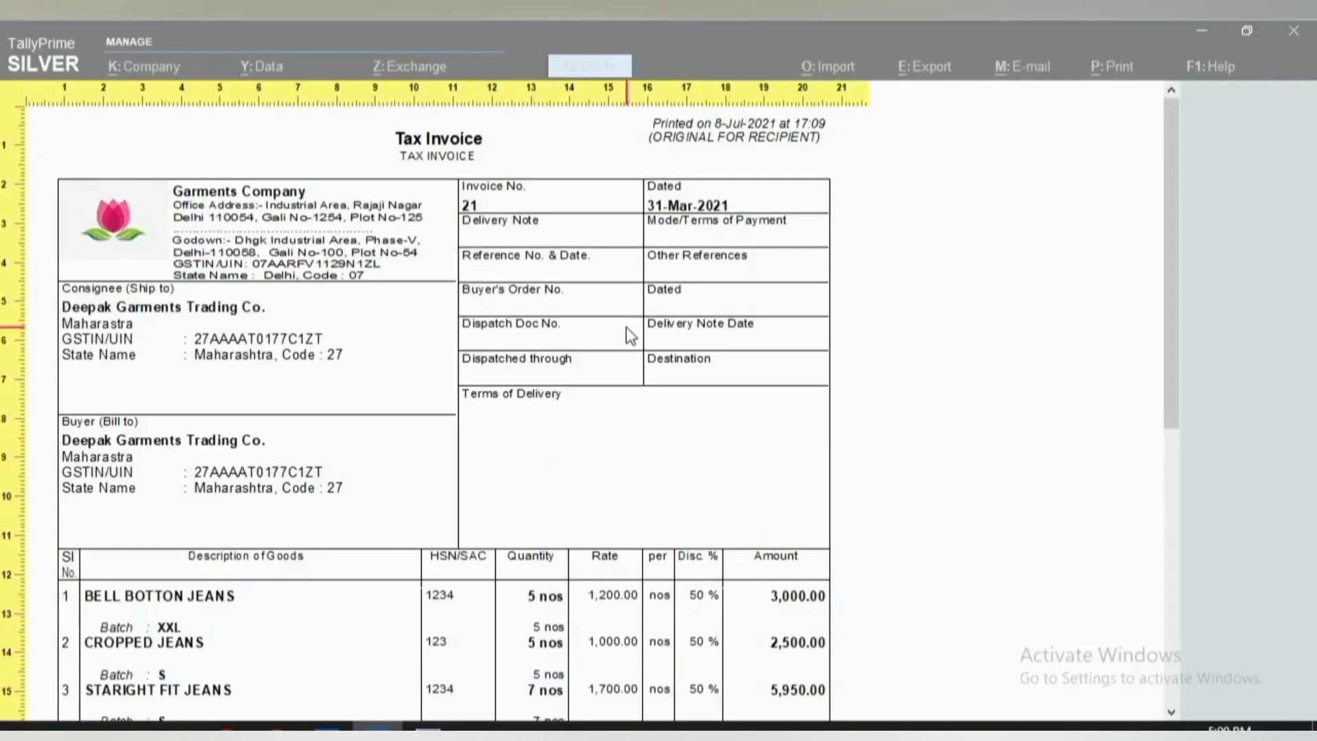
# Examine how the items, repeated headers and tax totals are spread over the invoice pages, and return to the print settings
pyautogui.scroll(-5, 629, 336)
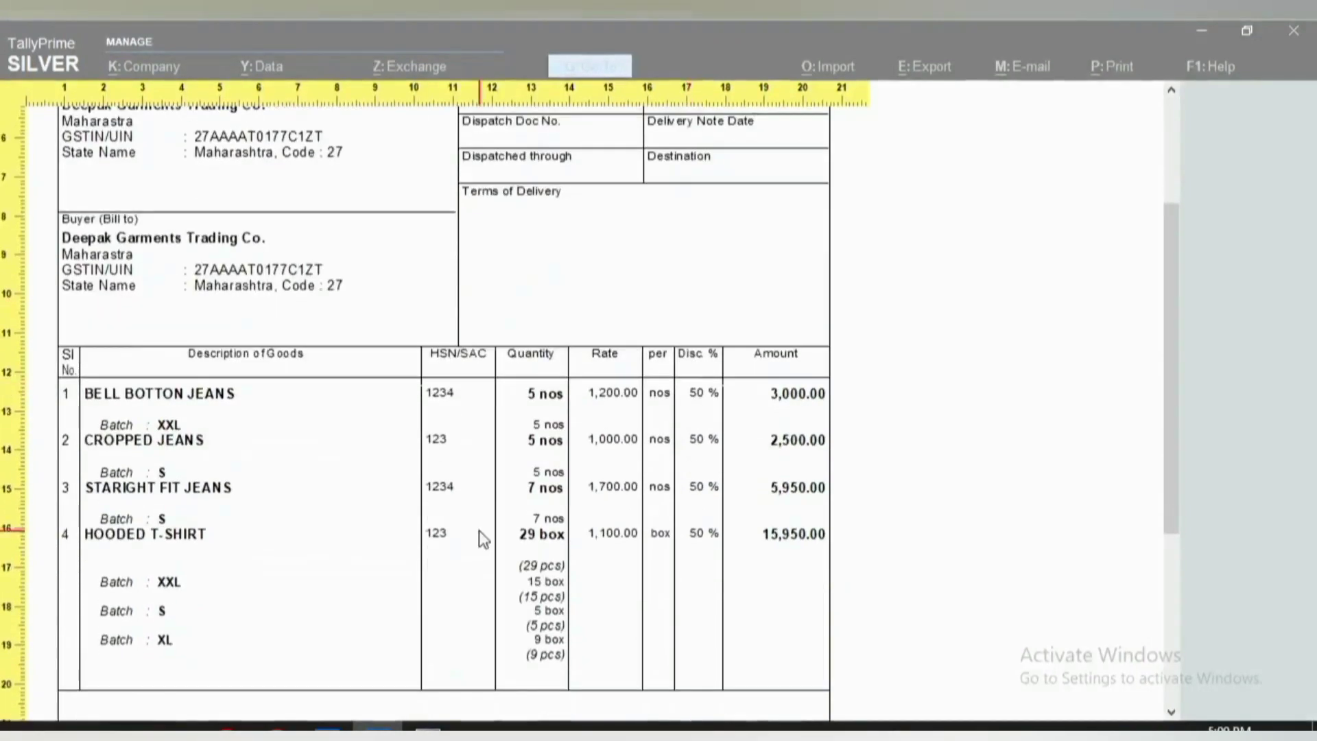
pyautogui.scroll(-1, 480, 533)
pyautogui.scroll(-4, 482, 536)
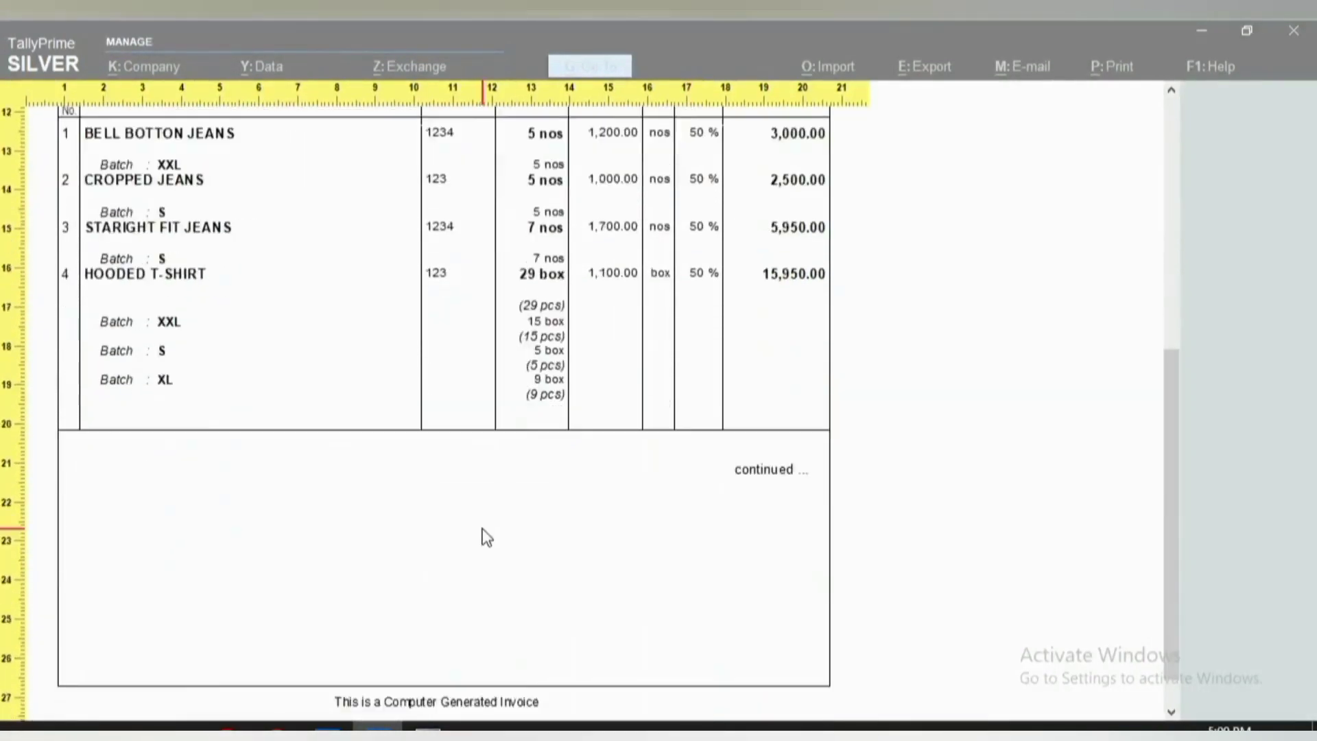
pyautogui.scroll(-2, 486, 536)
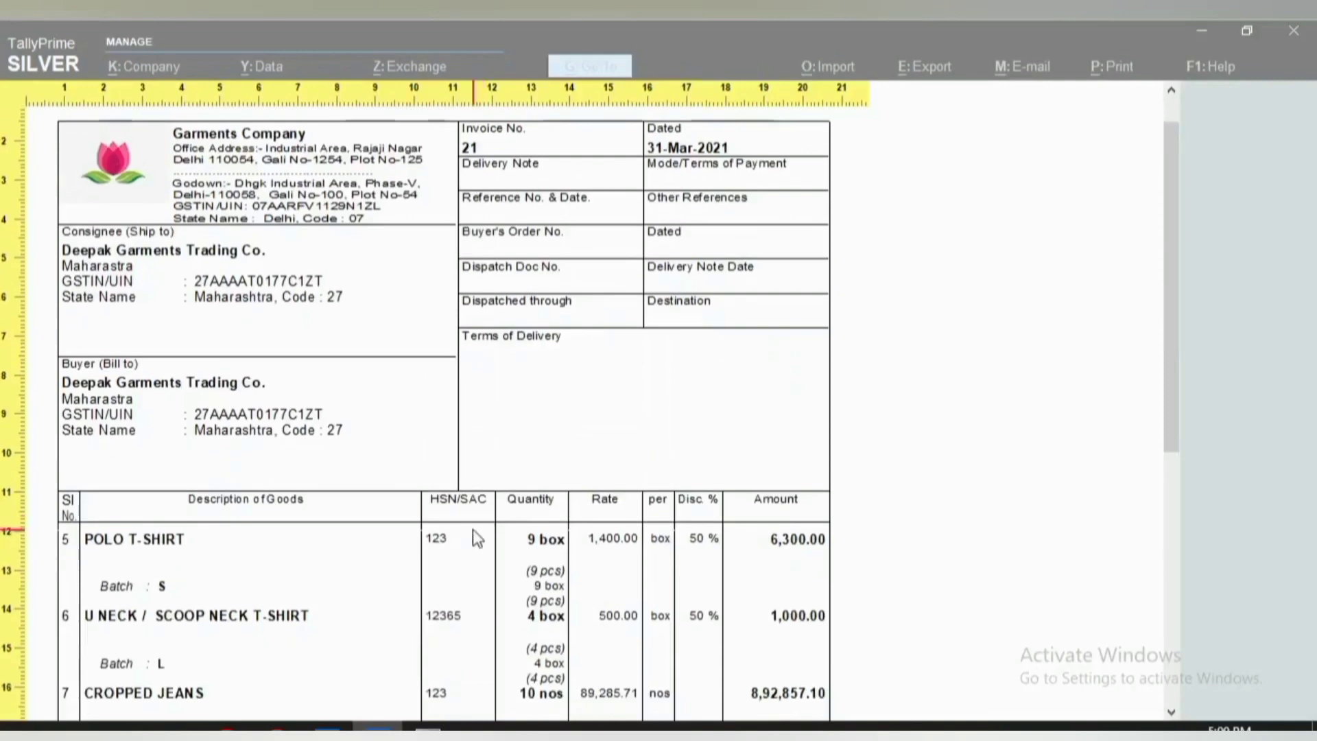
pyautogui.scroll(-3, 471, 529)
pyautogui.scroll(-4, 474, 534)
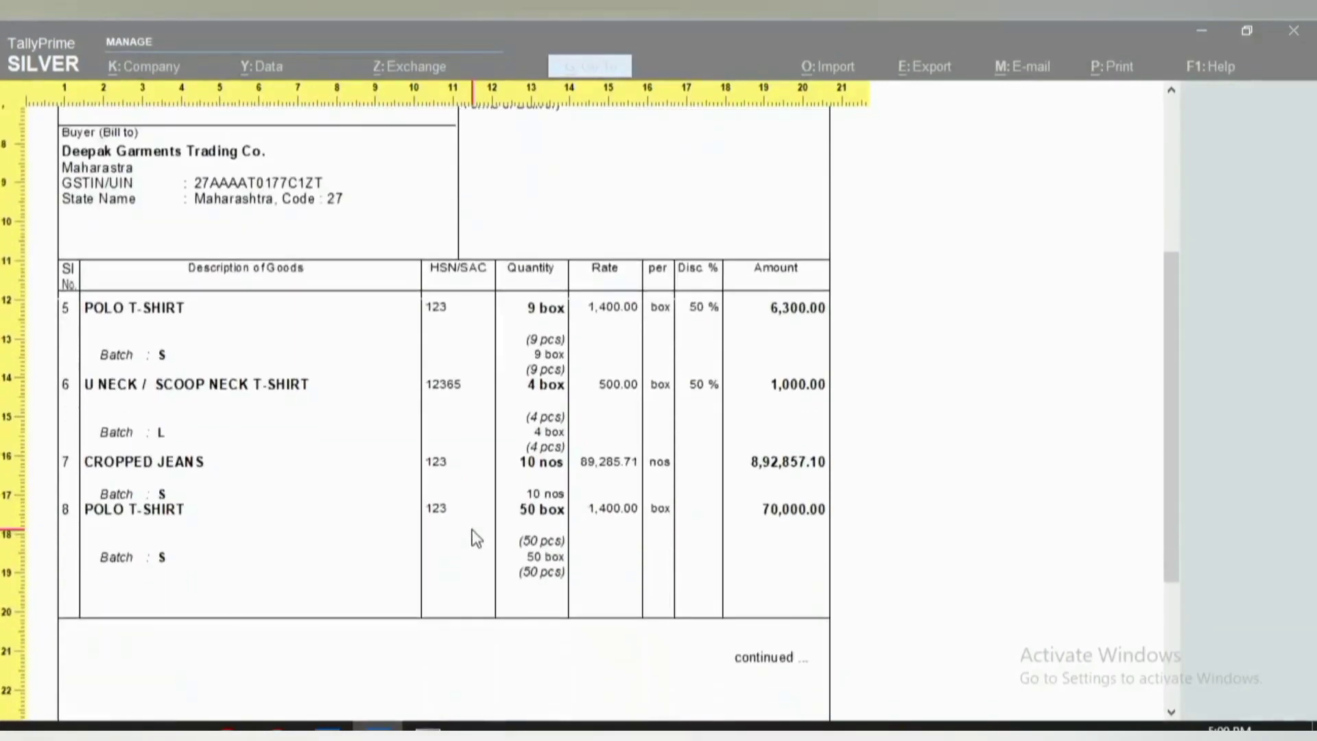
pyautogui.scroll(-5, 472, 537)
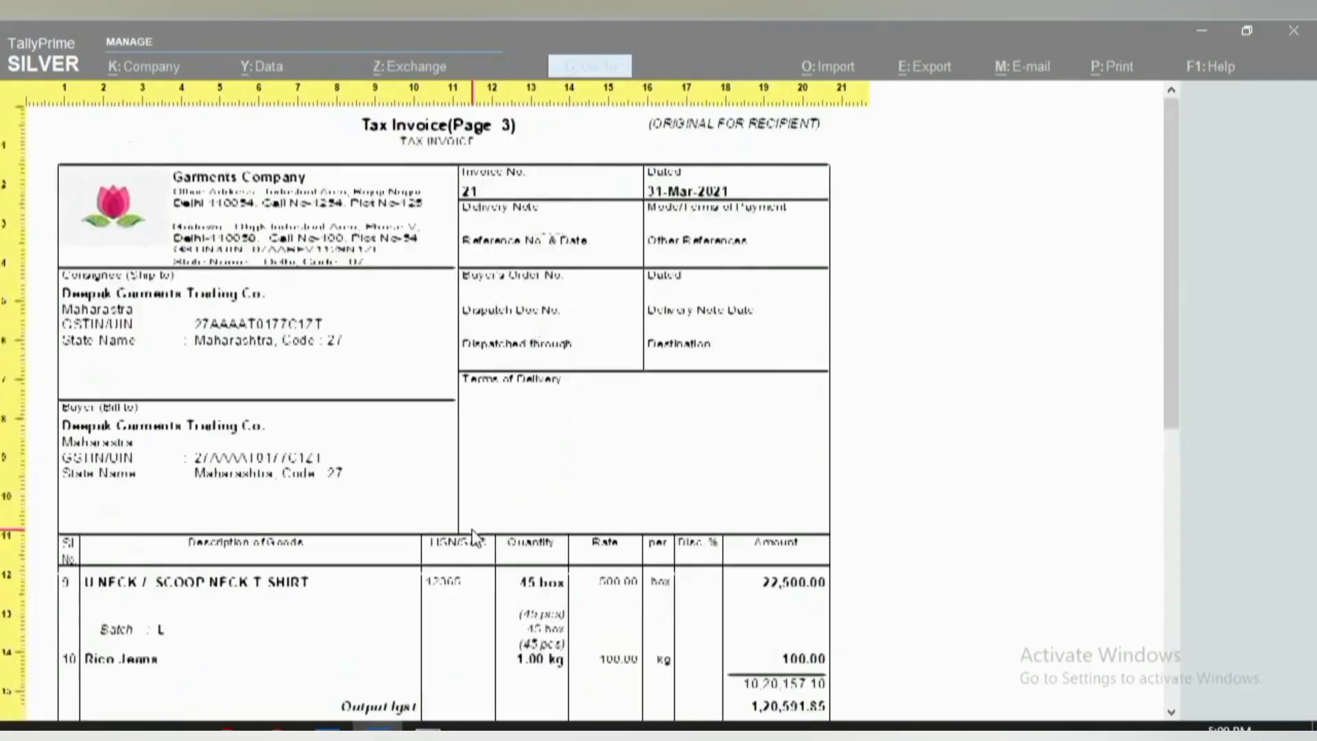
pyautogui.scroll(-1, 270, 545)
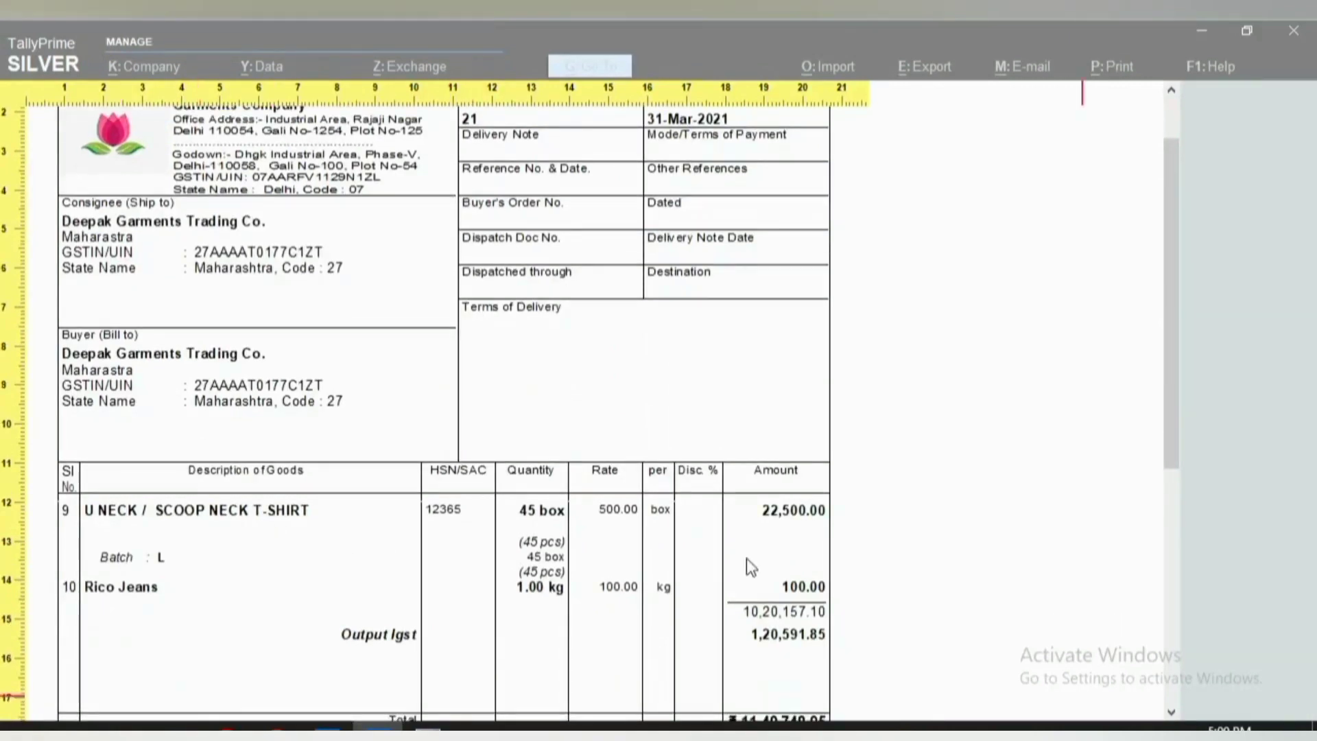
pyautogui.scroll(-1, 746, 558)
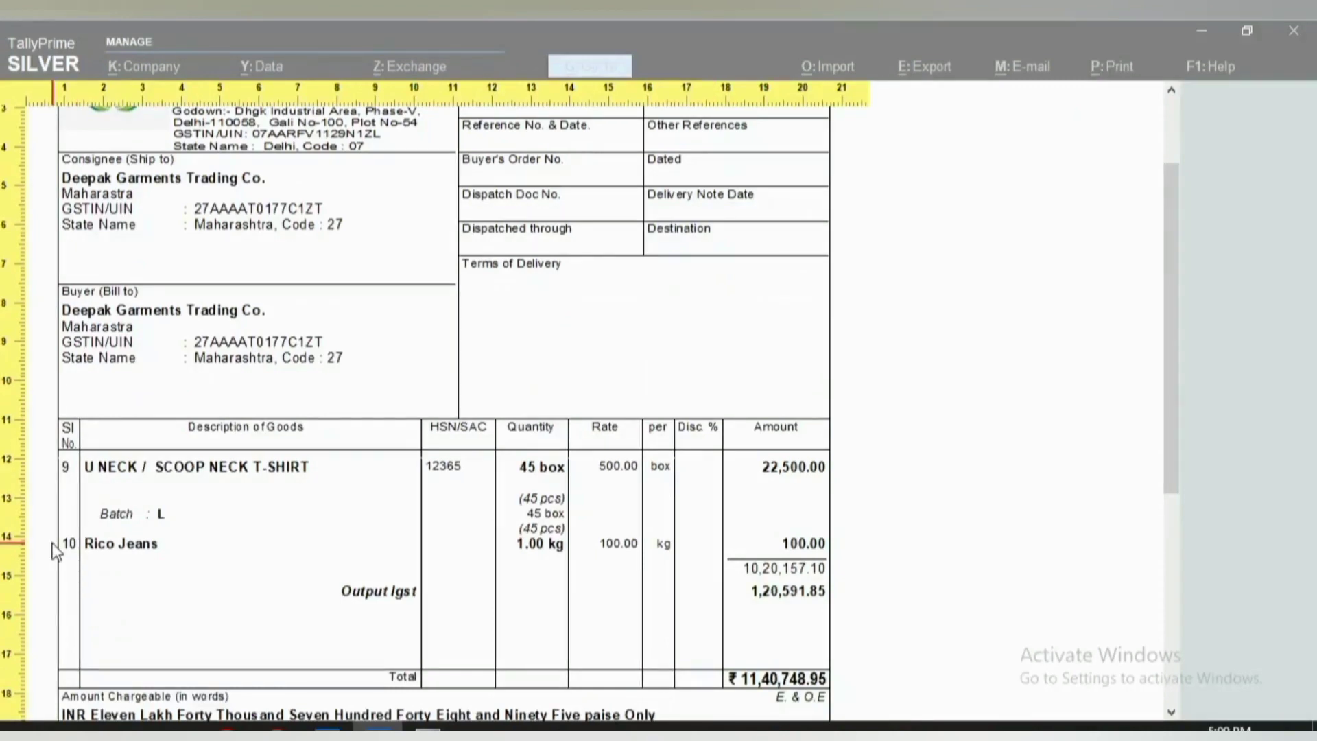
pyautogui.scroll(-3, 359, 521)
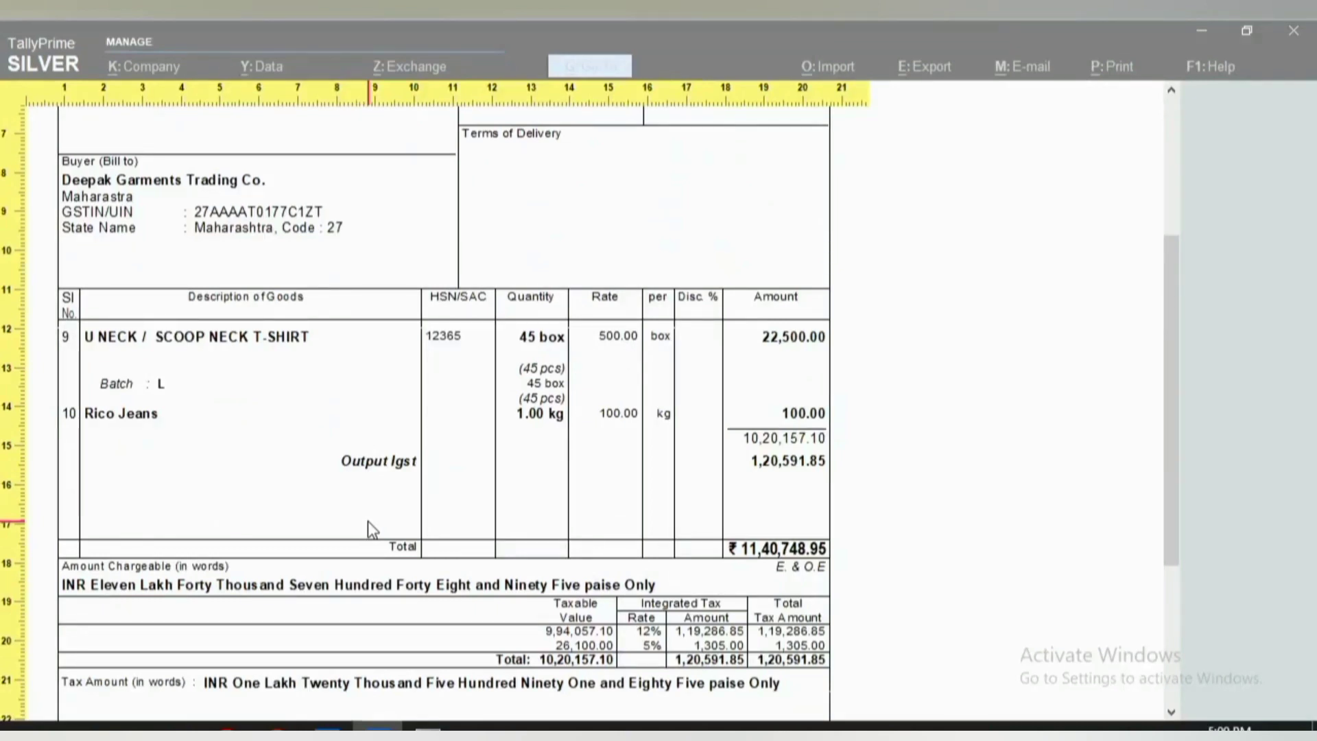
pyautogui.press('Escape')
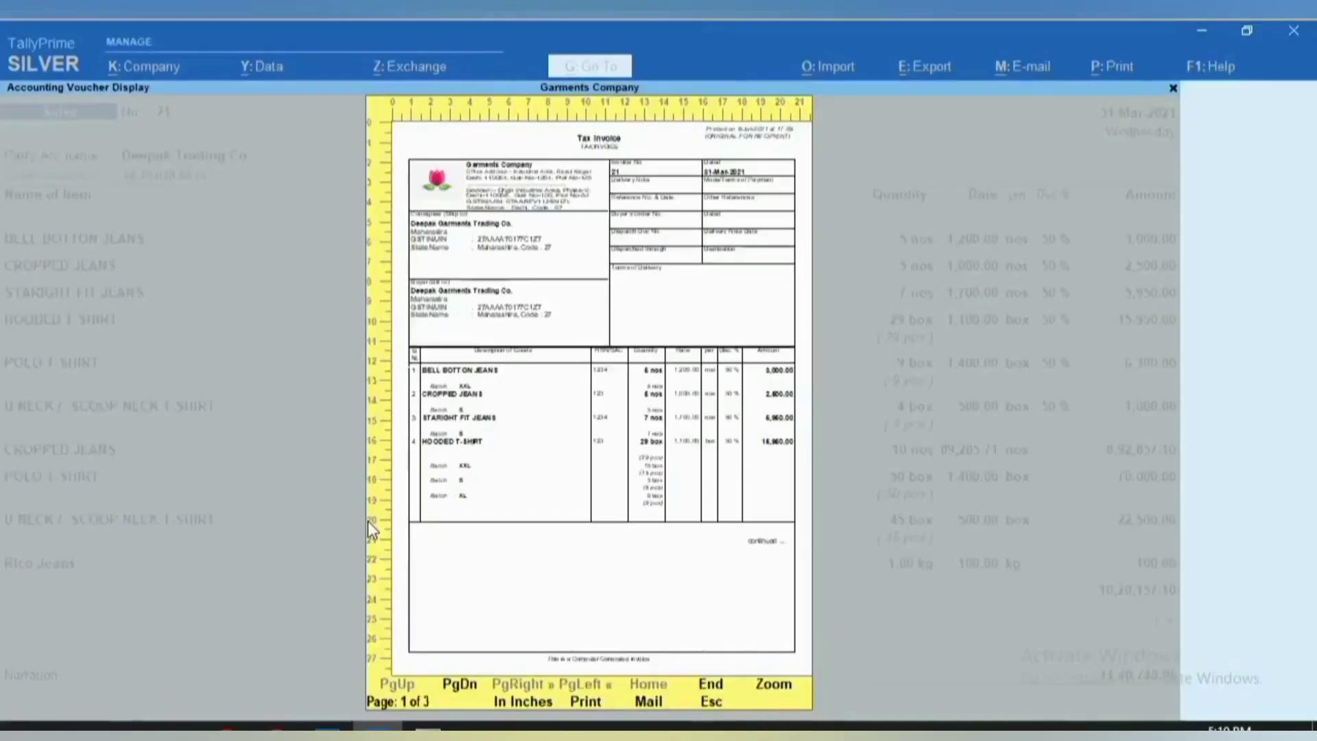
pyautogui.press('Escape')
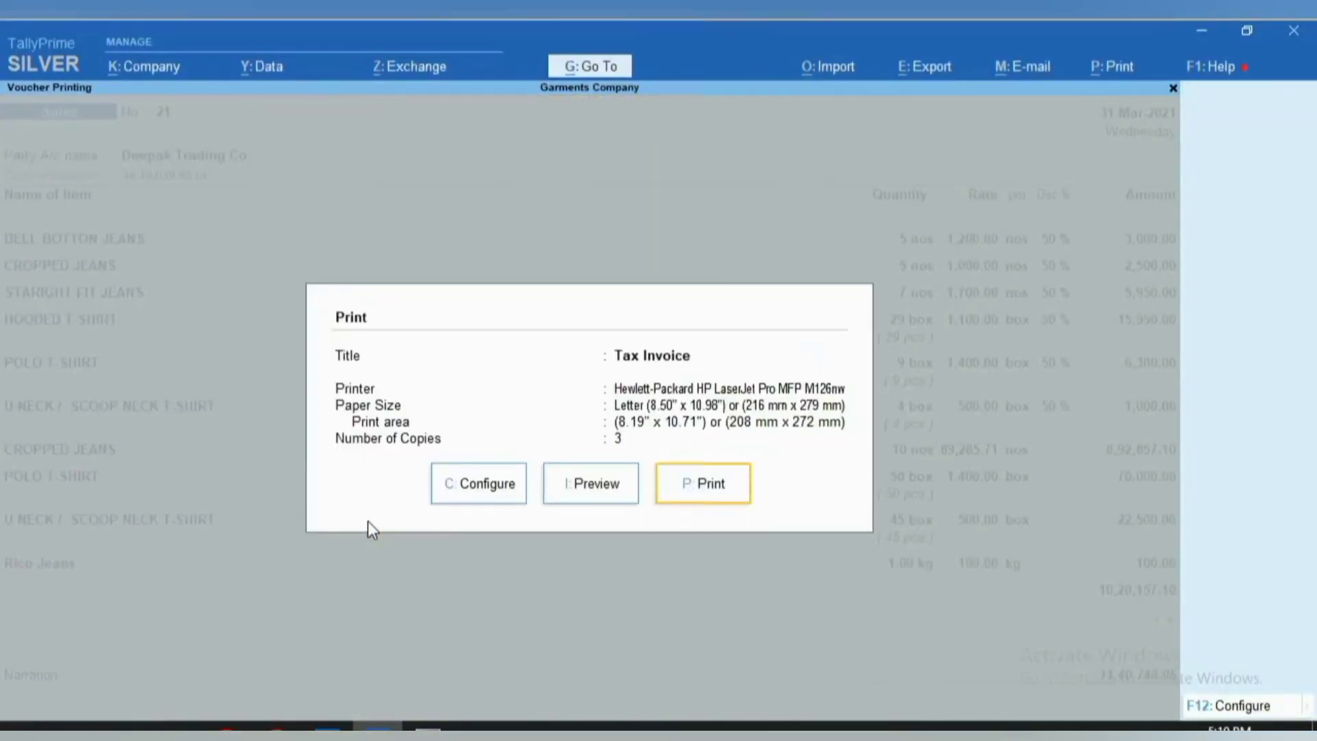
# Set "Optimise printing to save paper" to Yes in the invoice's print configuration and return to the print settings
pyautogui.click(465, 500)
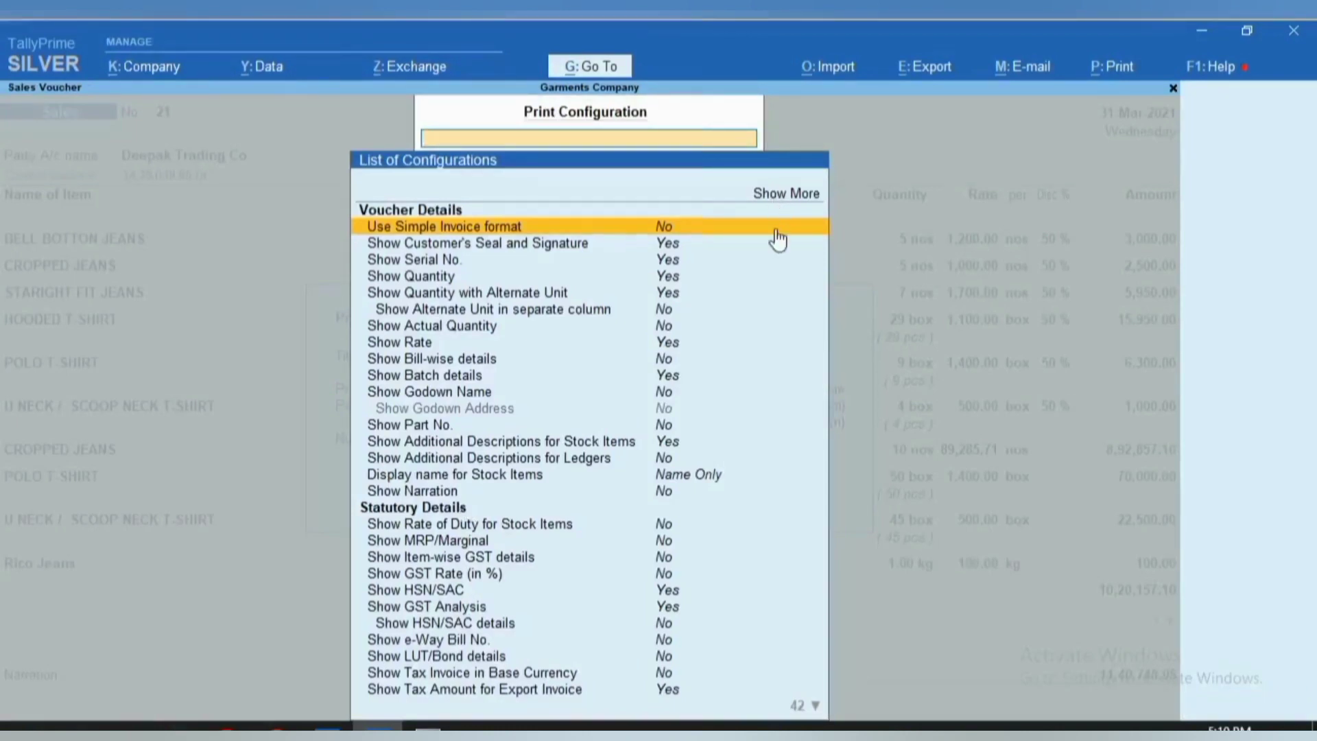
pyautogui.press('Down')
pyautogui.press('Down')
pyautogui.press('Down')
pyautogui.press('Down')
pyautogui.press('Down')
pyautogui.press('Down')
pyautogui.press('Down')
pyautogui.press('Down')
pyautogui.press('Down')
pyautogui.press('Down')
pyautogui.press('Down')
pyautogui.press('Down')
pyautogui.press('Down')
pyautogui.press('Down')
pyautogui.press('Down')
pyautogui.press('Down')
pyautogui.press('Down')
pyautogui.press('Down')
pyautogui.press('Down')
pyautogui.press('Down')
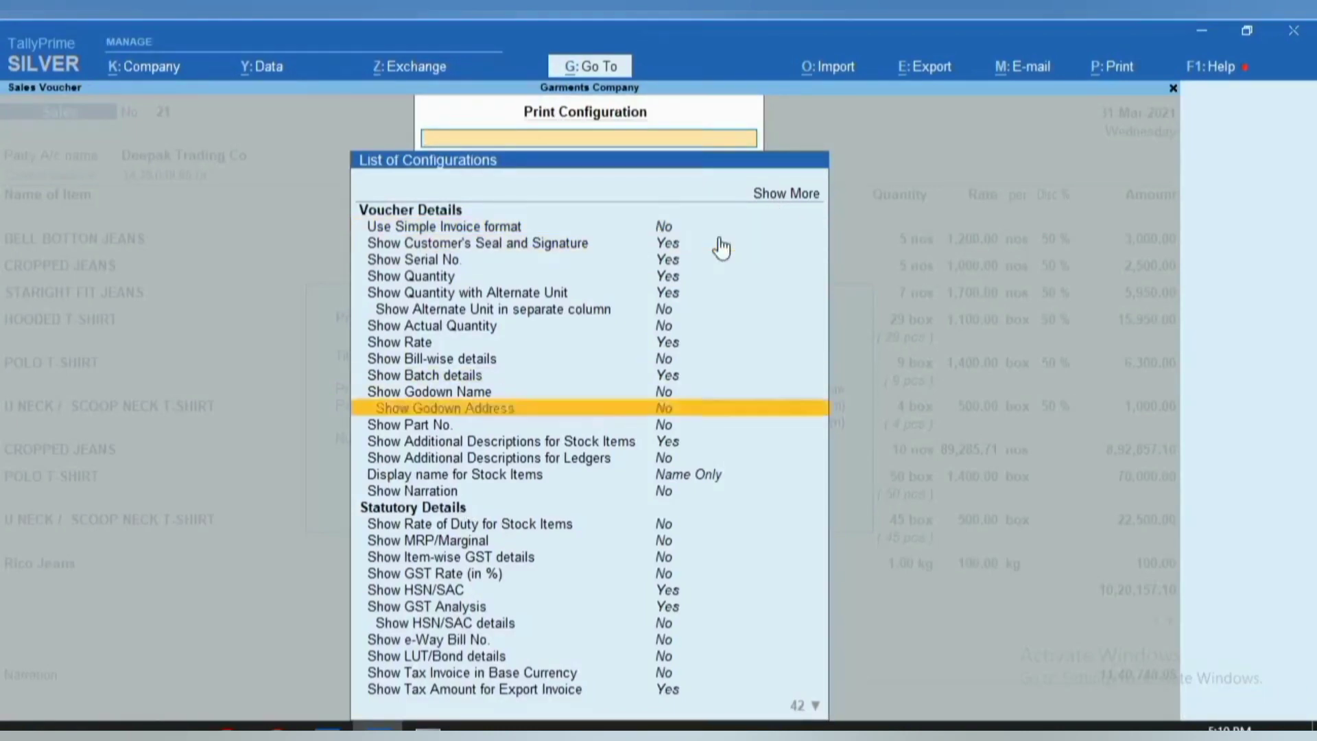
pyautogui.press('Down')
pyautogui.press('Down')
pyautogui.press('Down')
pyautogui.press('Down')
pyautogui.press('Down')
pyautogui.press('Down')
pyautogui.press('Down')
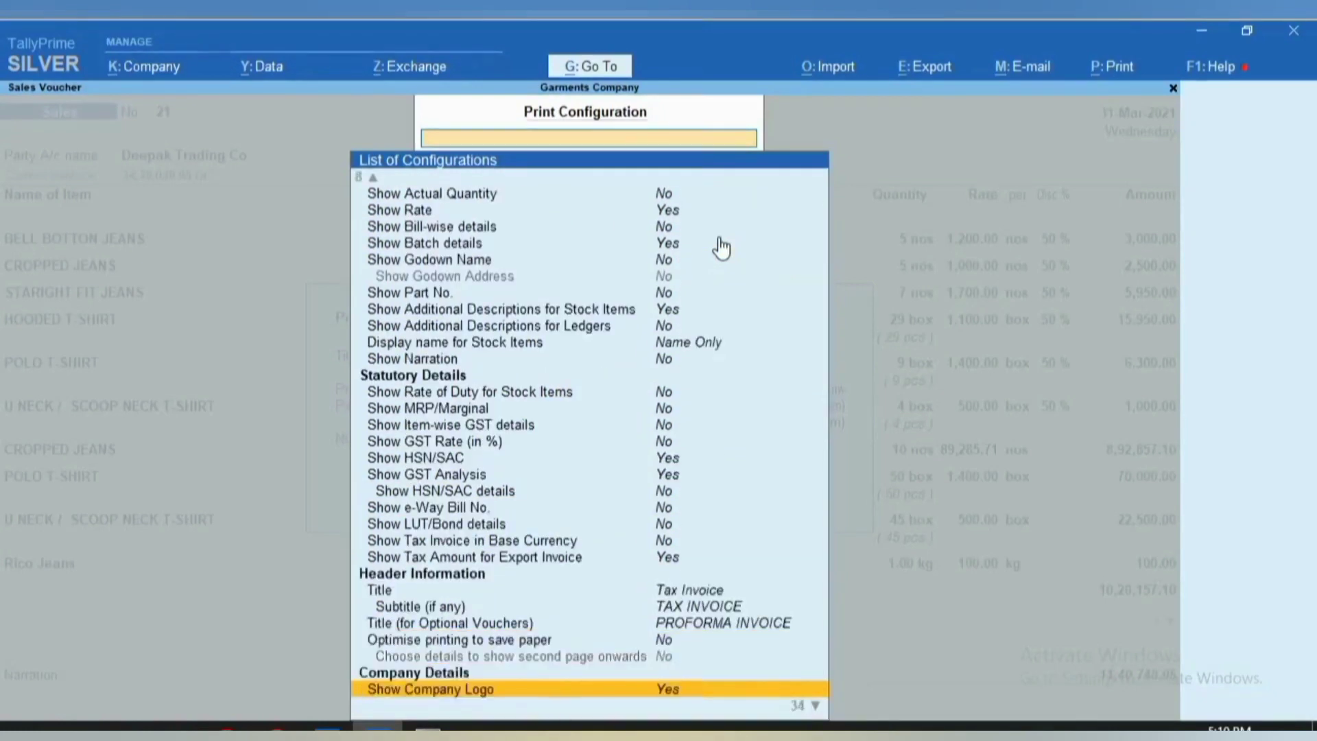
pyautogui.press('Up')
pyautogui.press('Up')
pyautogui.press('Up')
pyautogui.press('Up')
pyautogui.press('Up')
pyautogui.press('Up')
pyautogui.press('Up')
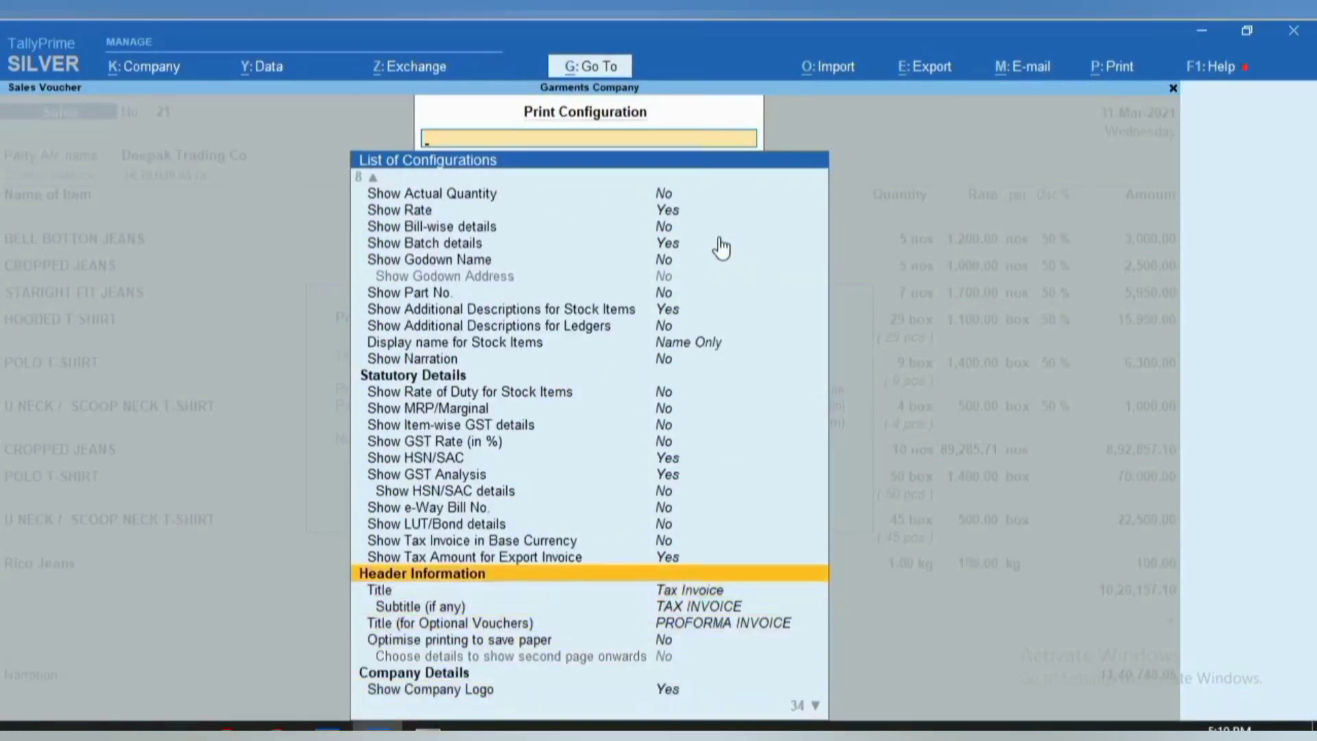
pyautogui.click(401, 624)
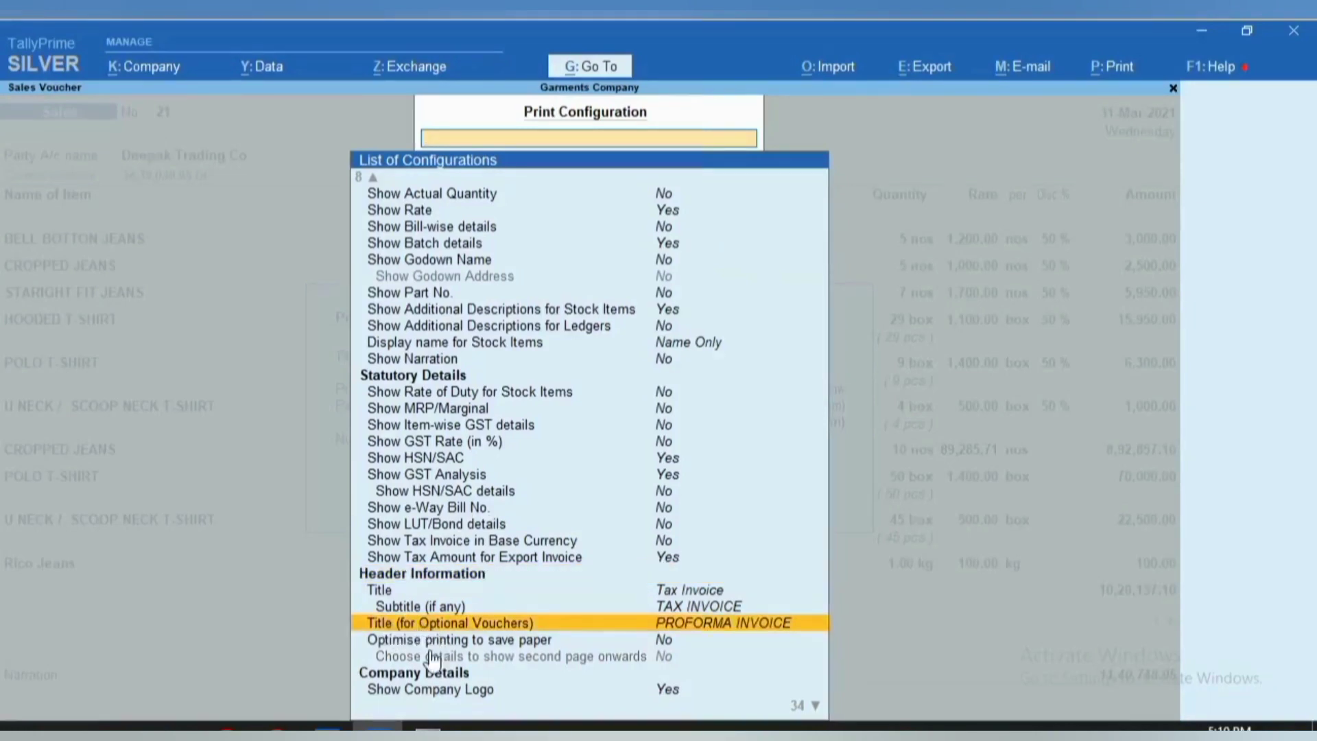
pyautogui.click(423, 645)
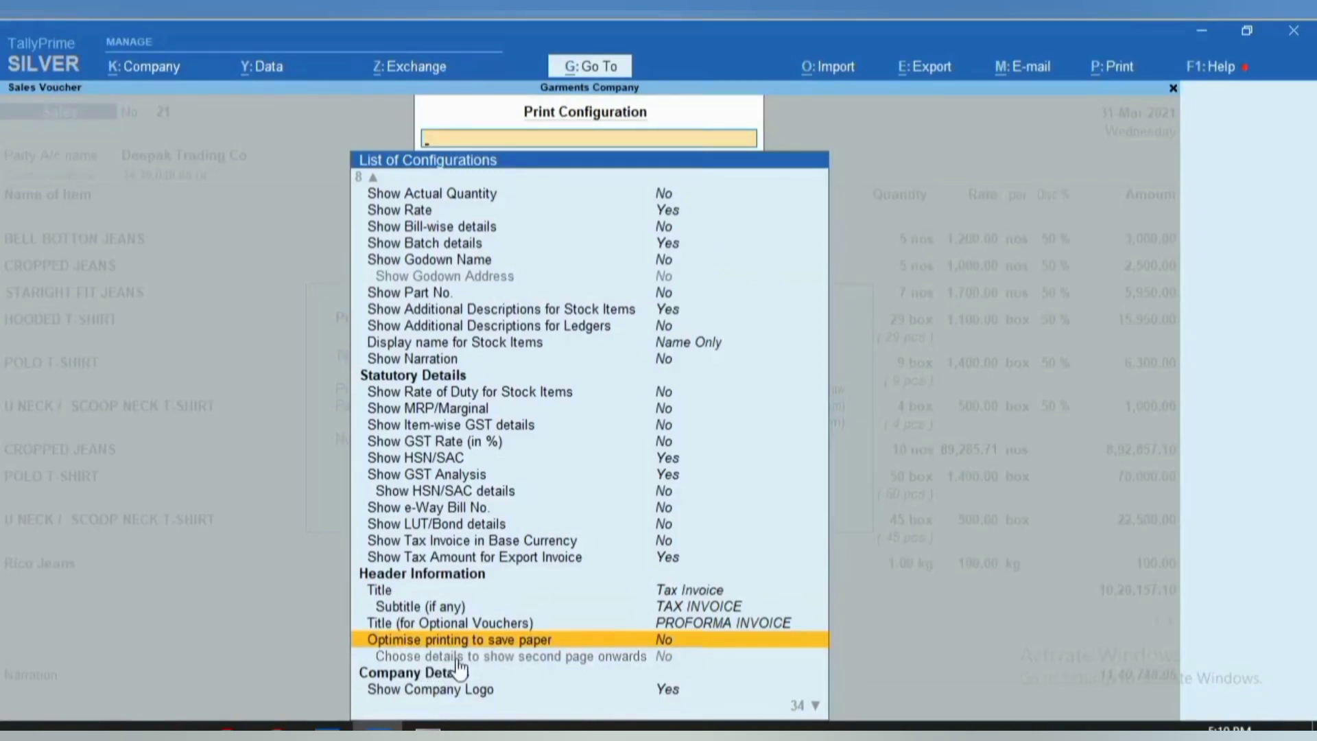
pyautogui.press('Return')
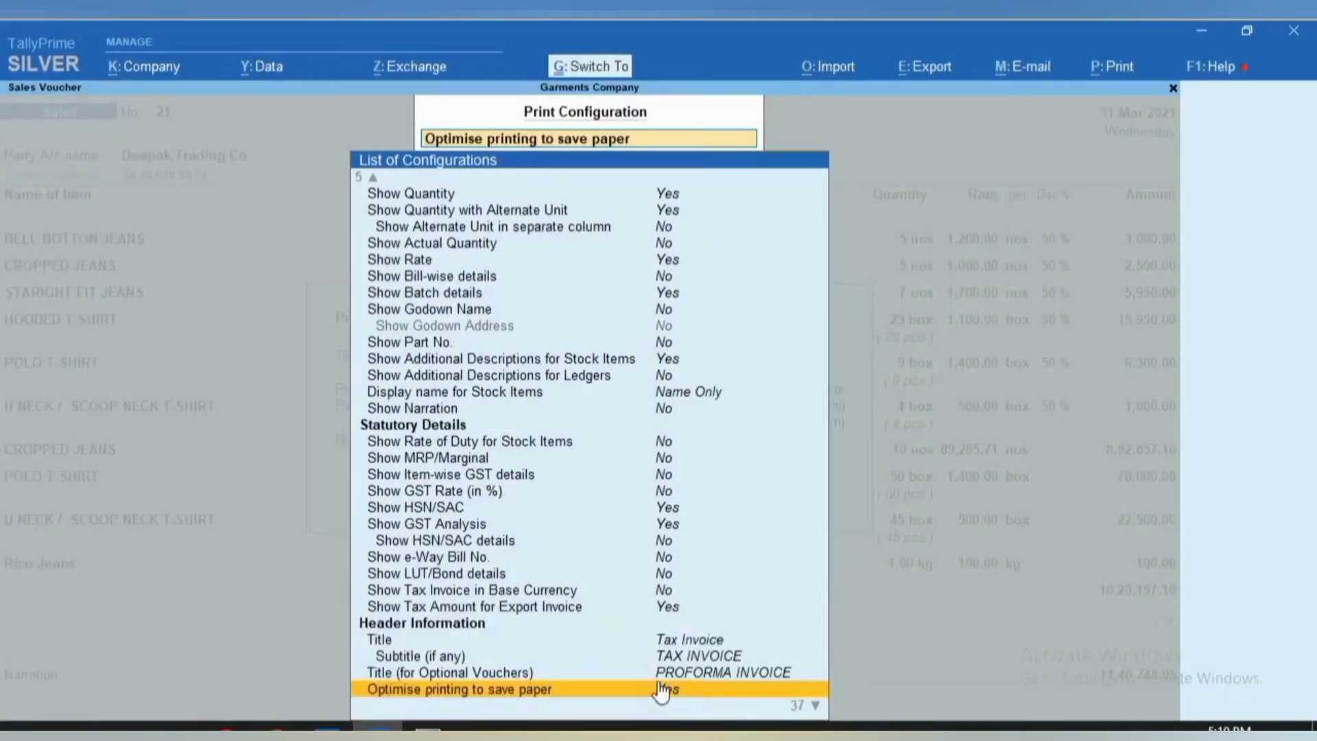
pyautogui.press('Escape')
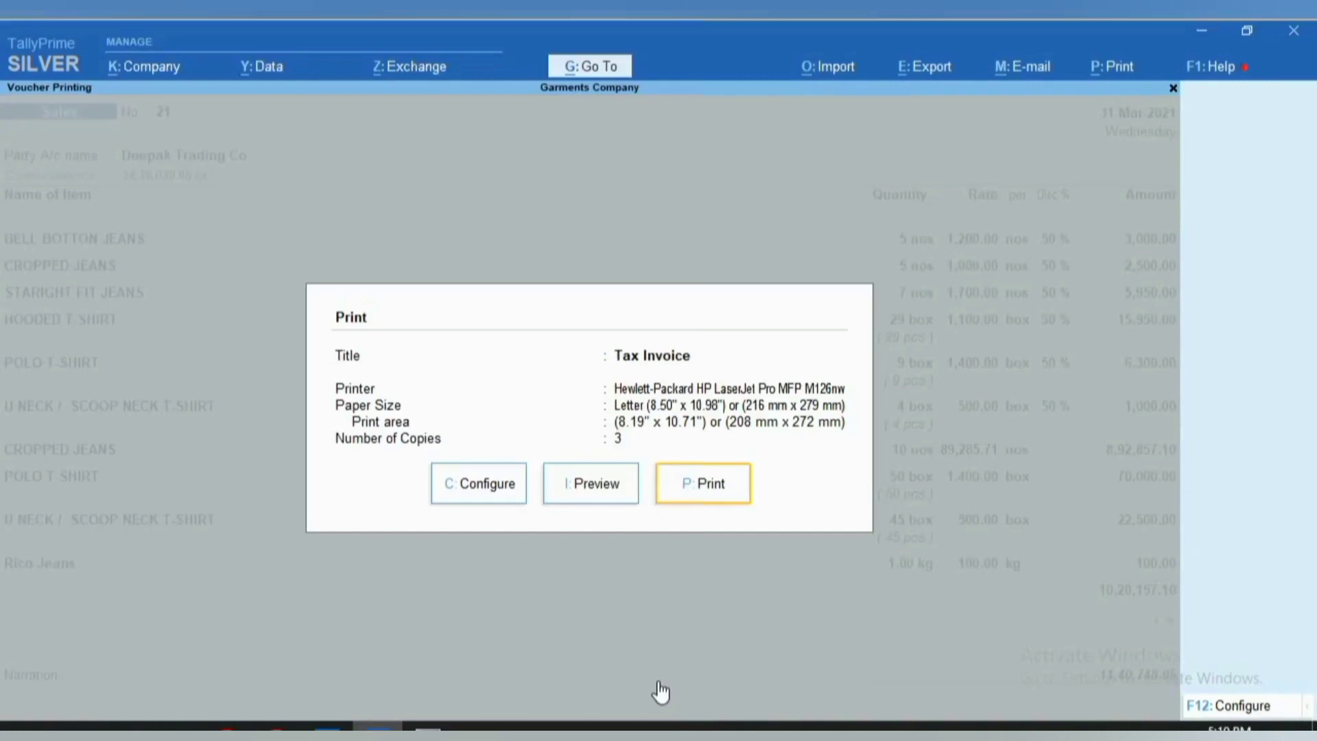
# Preview voucher 21's tax invoice enlarged and examine how the items fill its first page
pyautogui.click(597, 485)
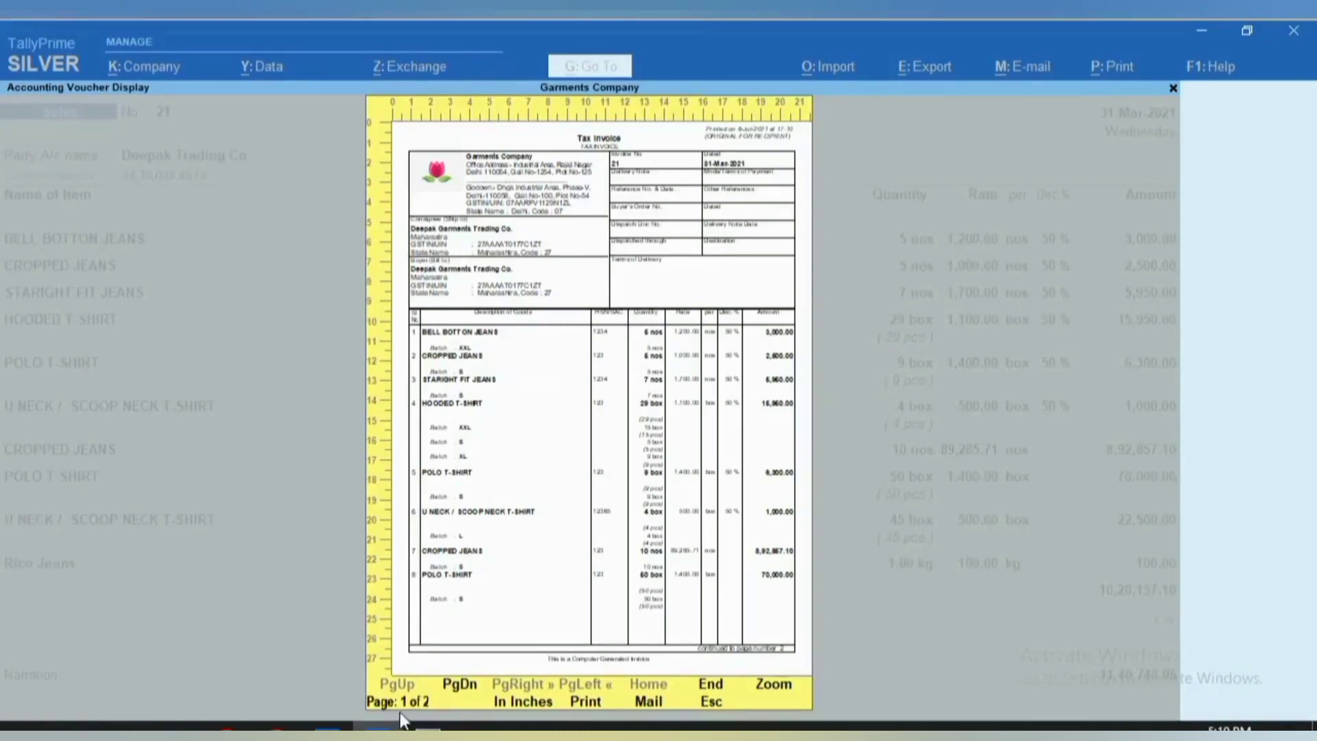
pyautogui.hotkey('alt', 'z')
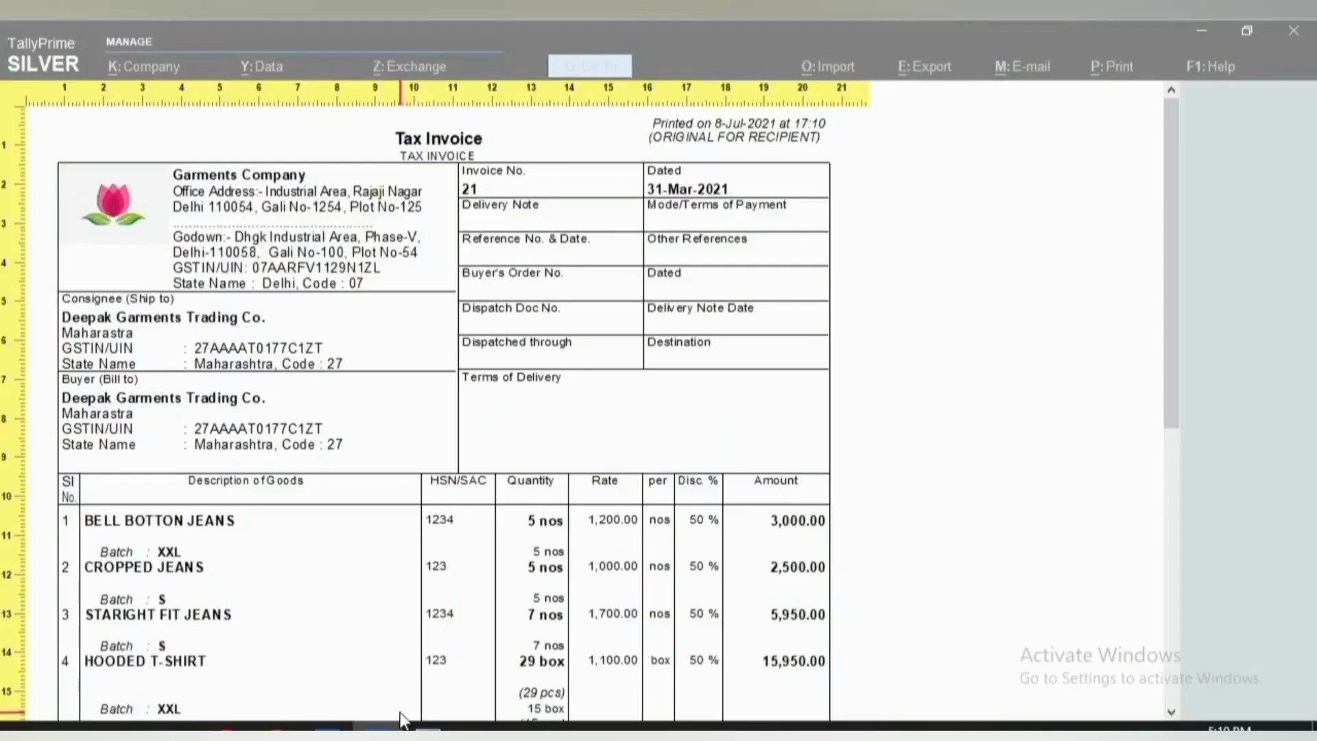
pyautogui.scroll(-4, 458, 441)
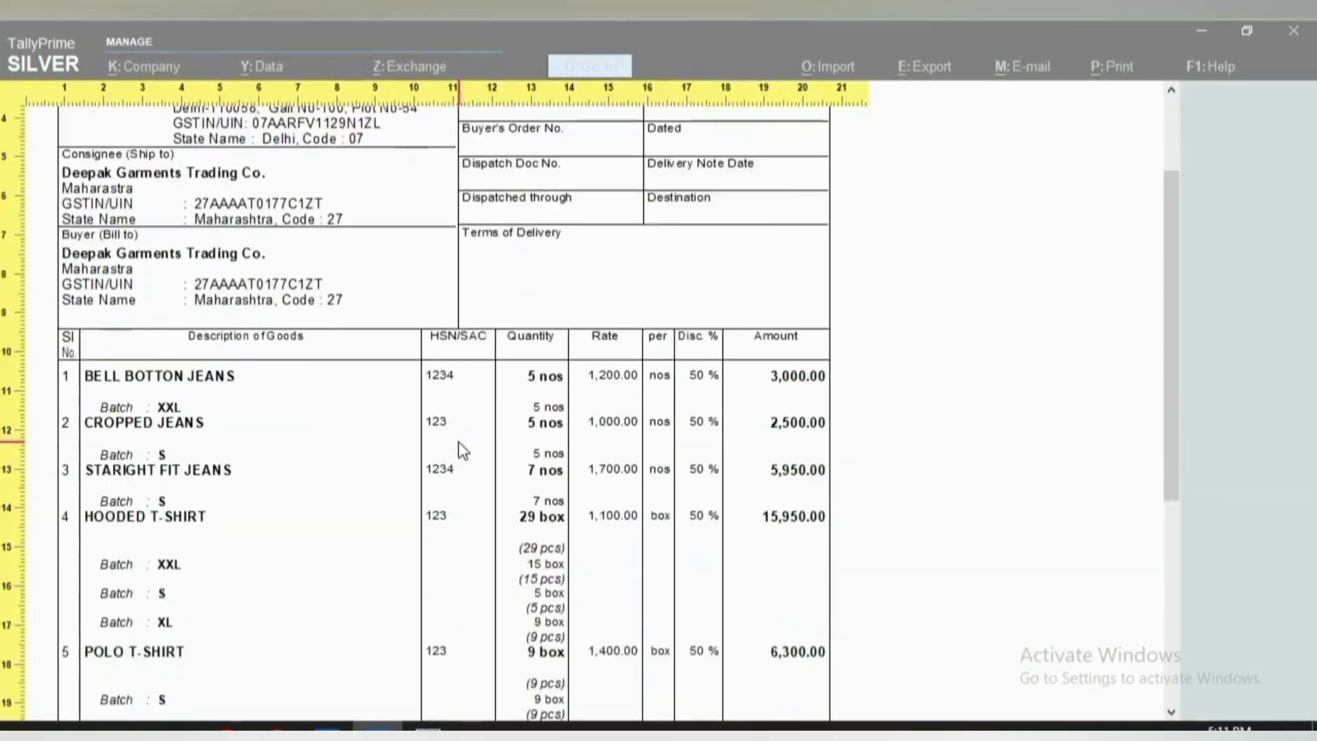
pyautogui.scroll(-4, 459, 442)
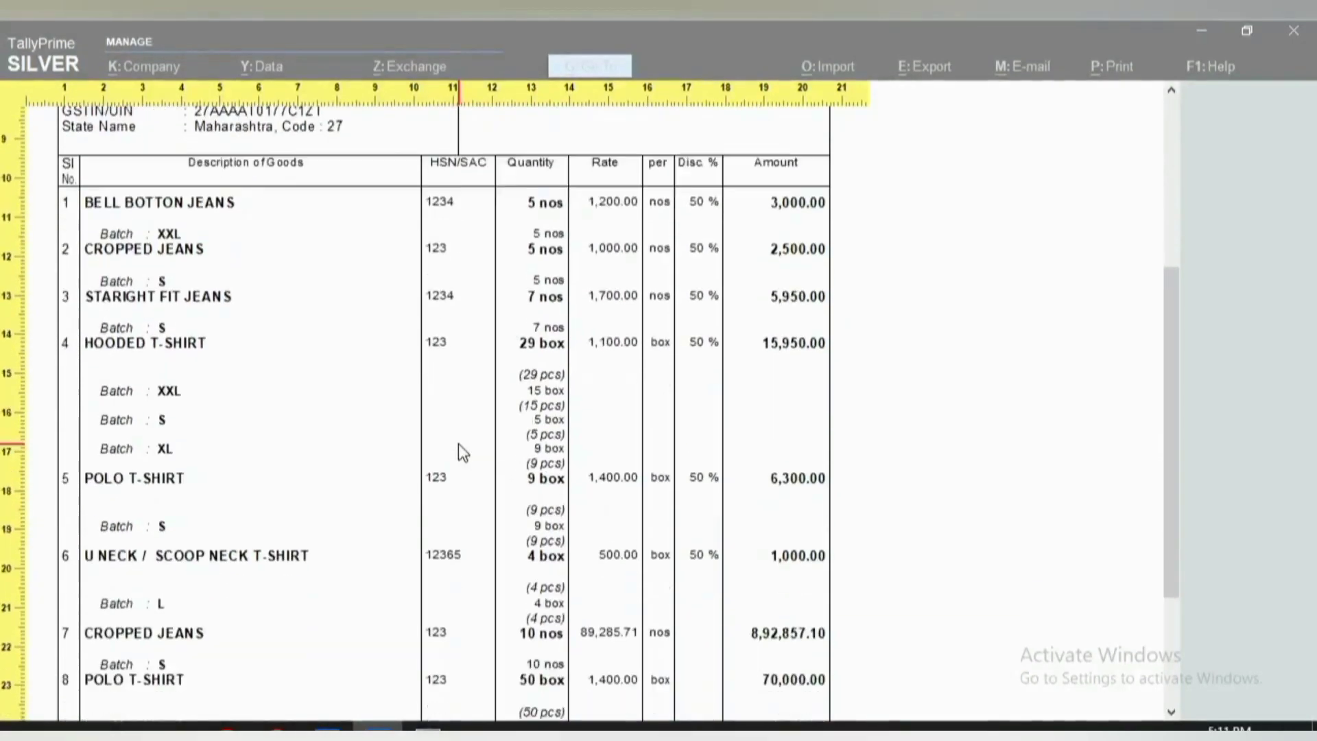
pyautogui.scroll(-2, 460, 446)
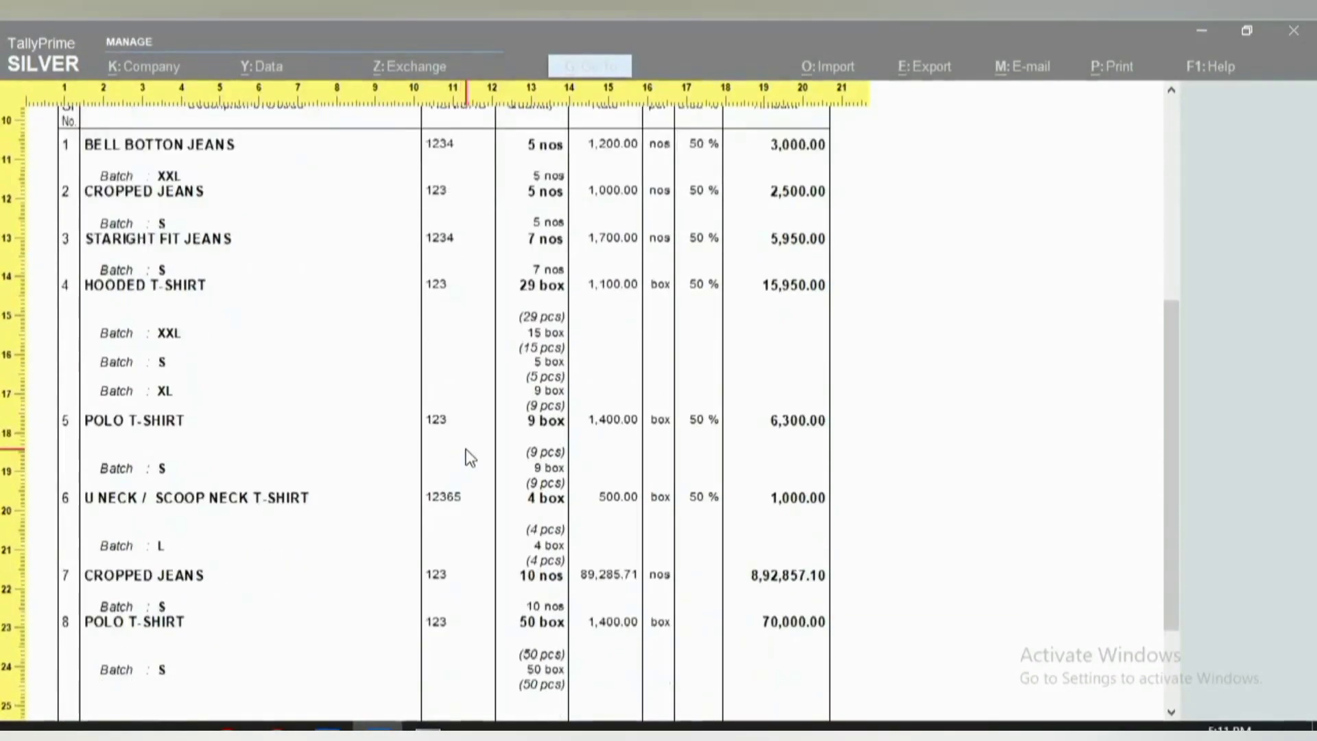
pyautogui.scroll(-1, 470, 458)
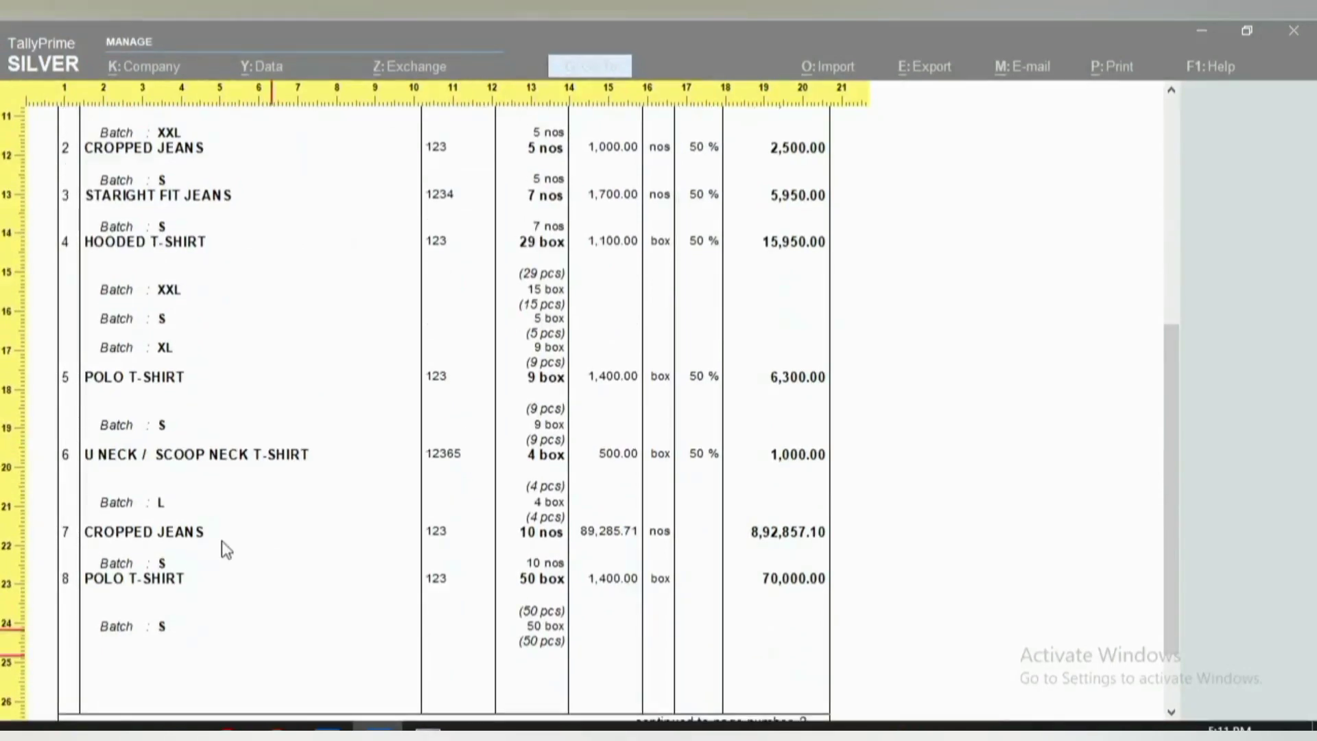
pyautogui.scroll(-1, 469, 459)
# Examine the remaining items, tax and total on the invoice's second page and return to the print settings
pyautogui.scroll(-1, 173, 540)
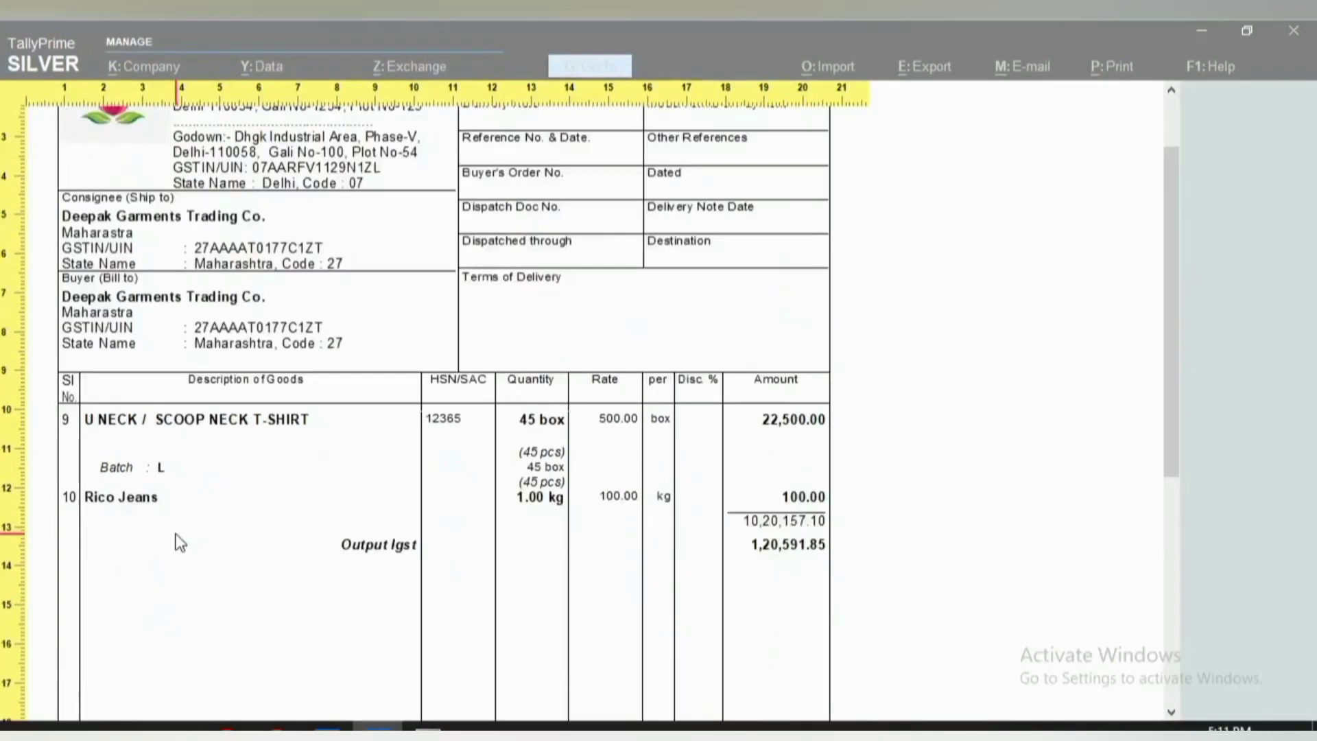
pyautogui.scroll(-1, 180, 539)
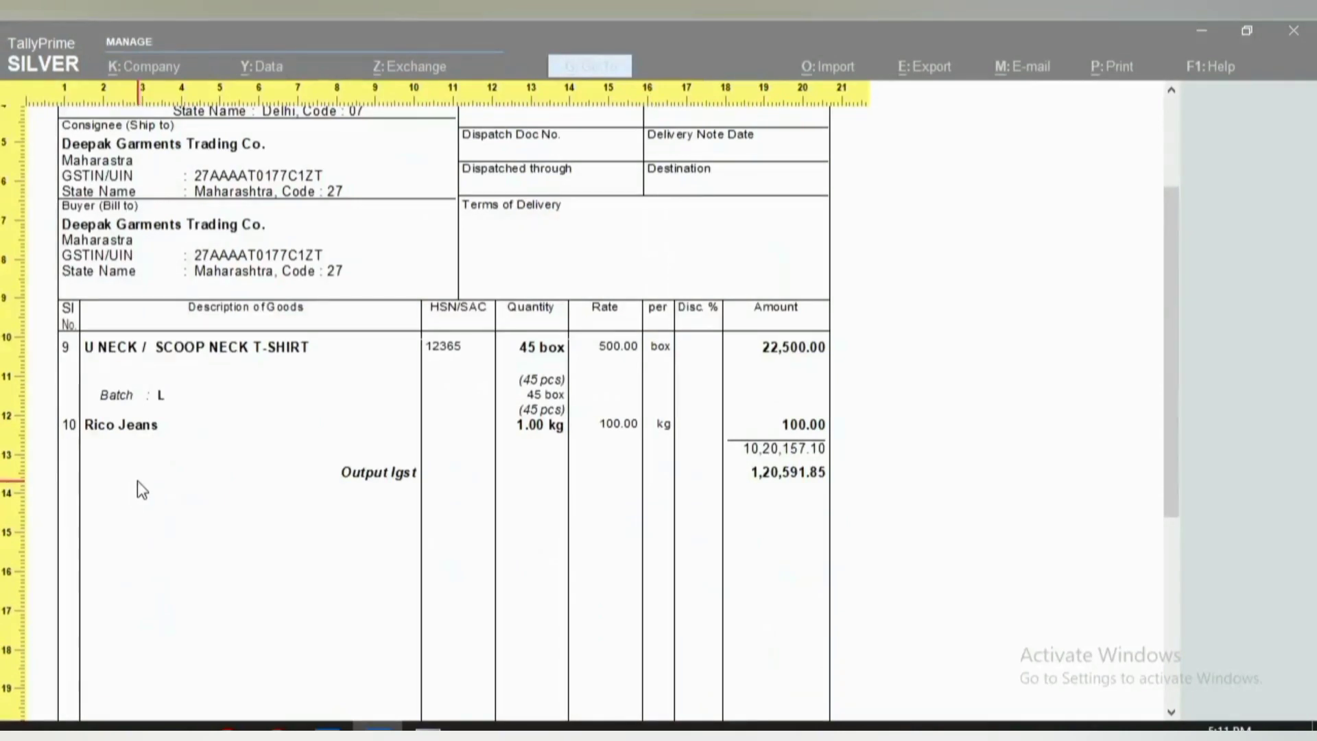
pyautogui.scroll(-1, 139, 486)
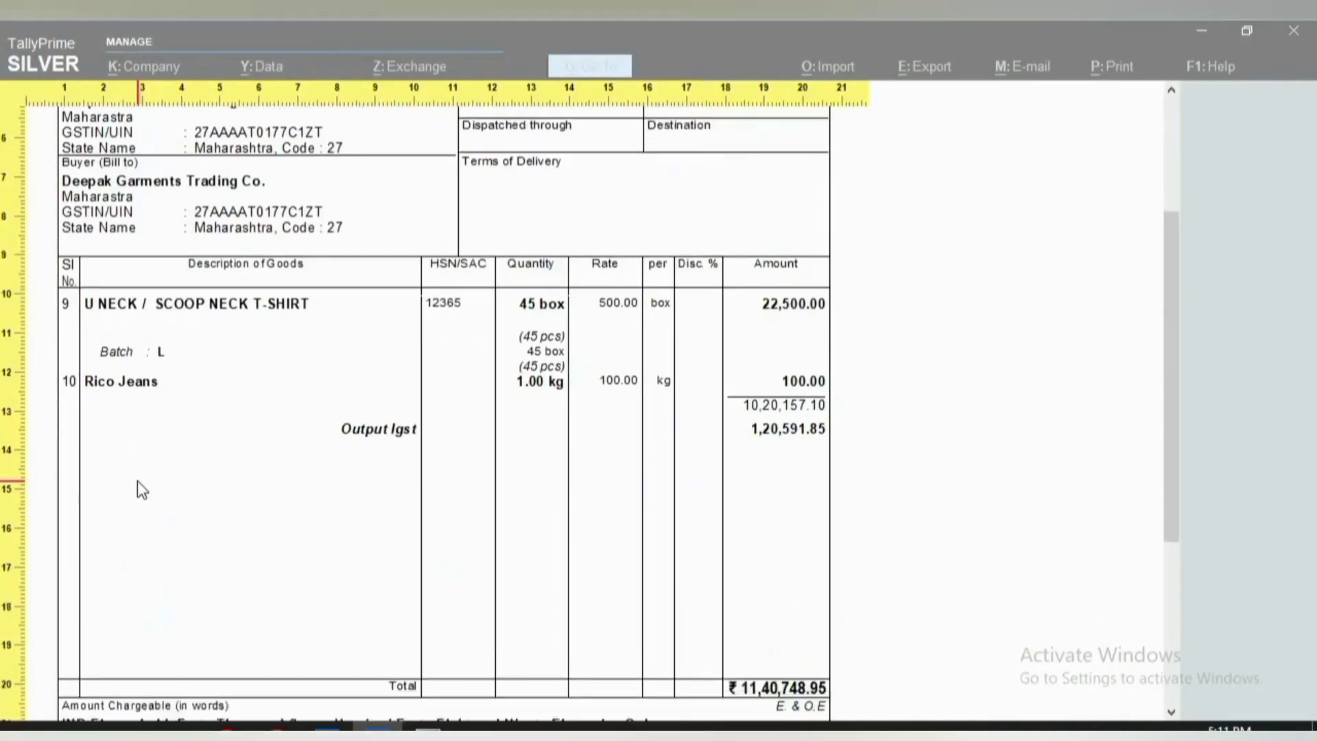
pyautogui.scroll(-2, 138, 481)
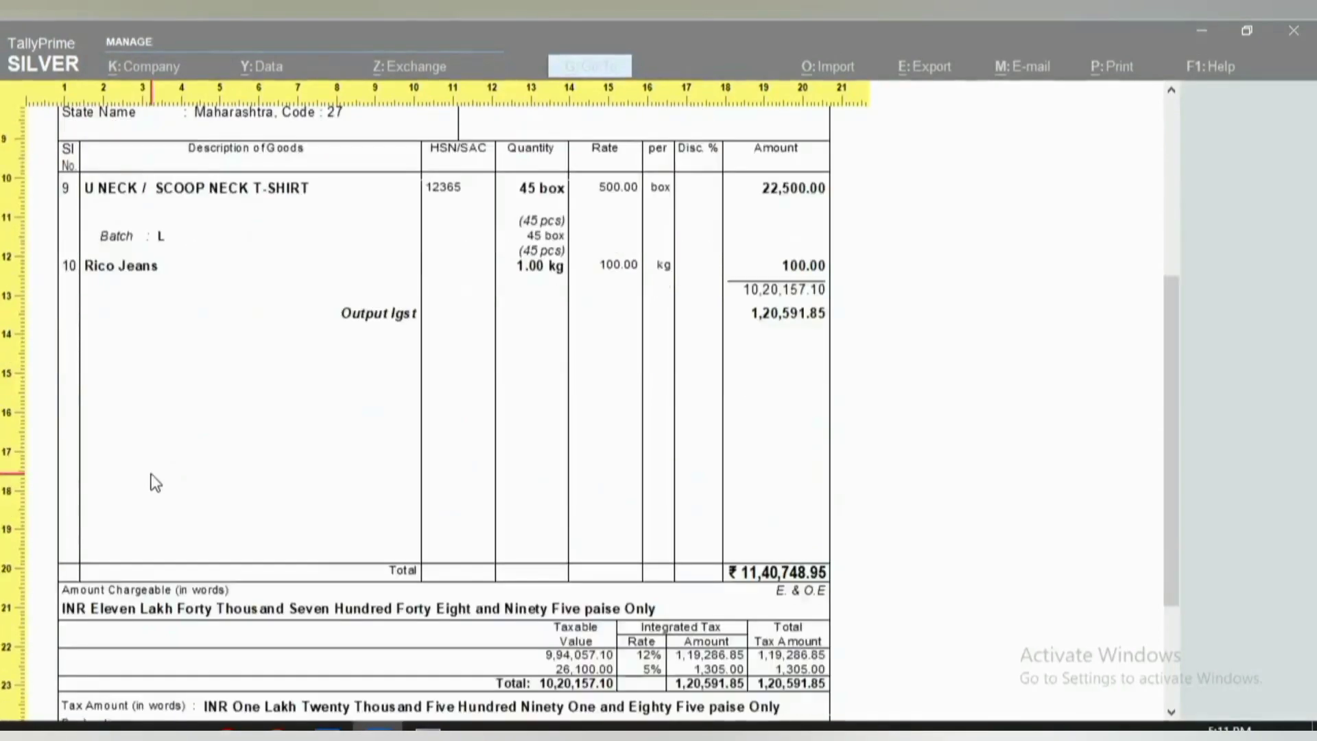
pyautogui.press('Escape')
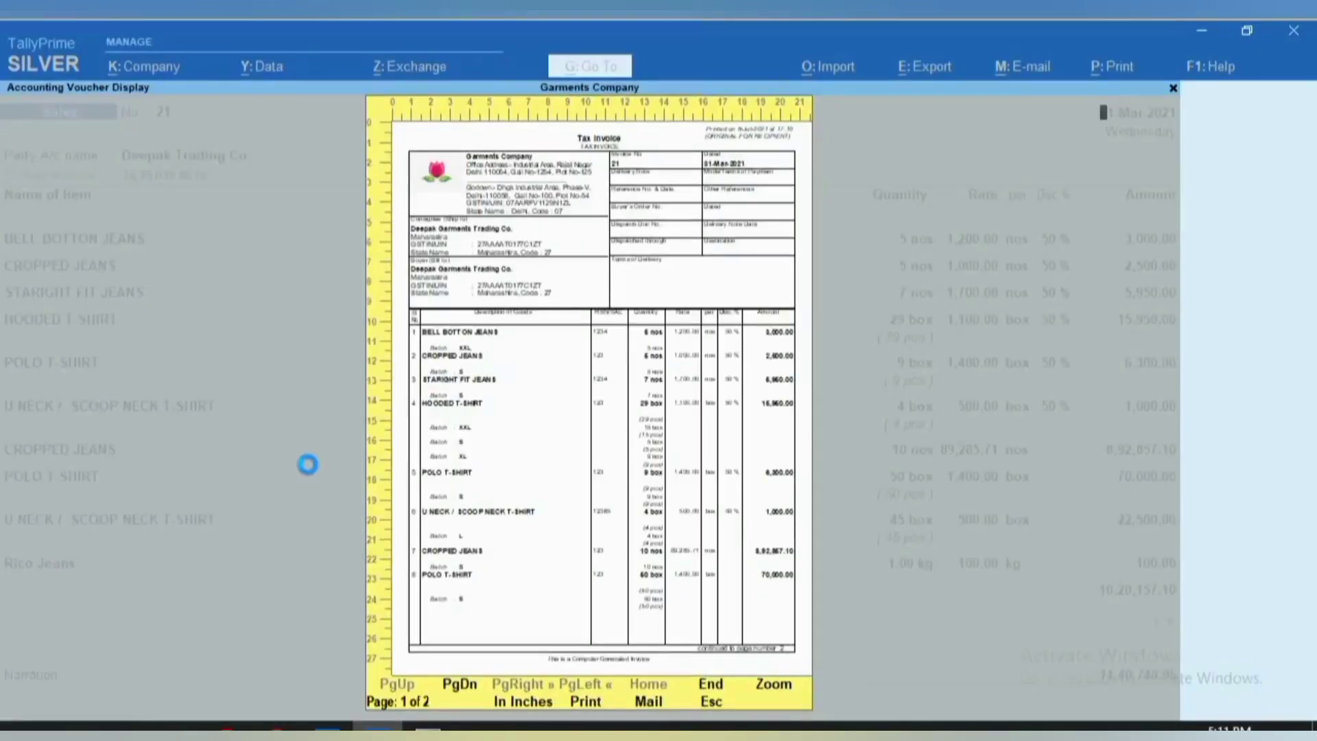
pyautogui.press('Escape')
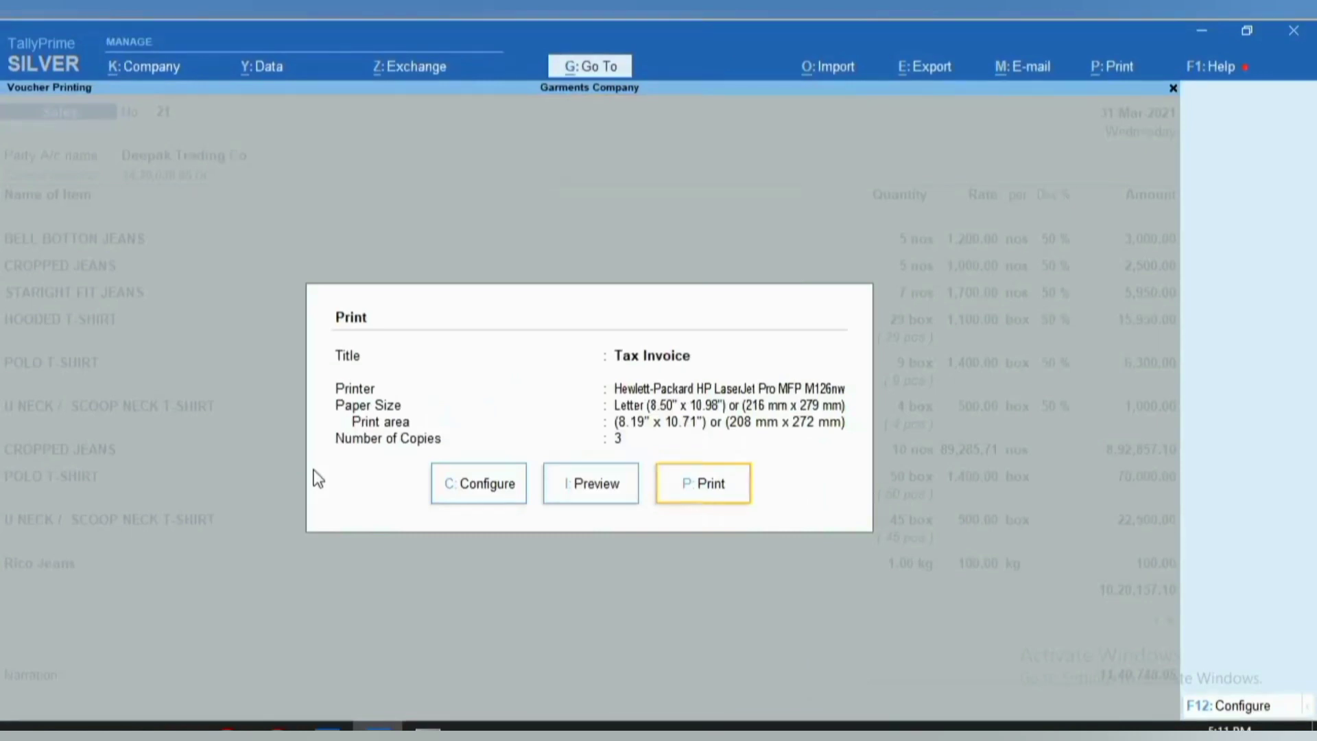
# Leave voucher 21 and open the print settings of sales voucher 20 of Deepak Trading Co., dated 31-Mar-2021
pyautogui.press('Escape')
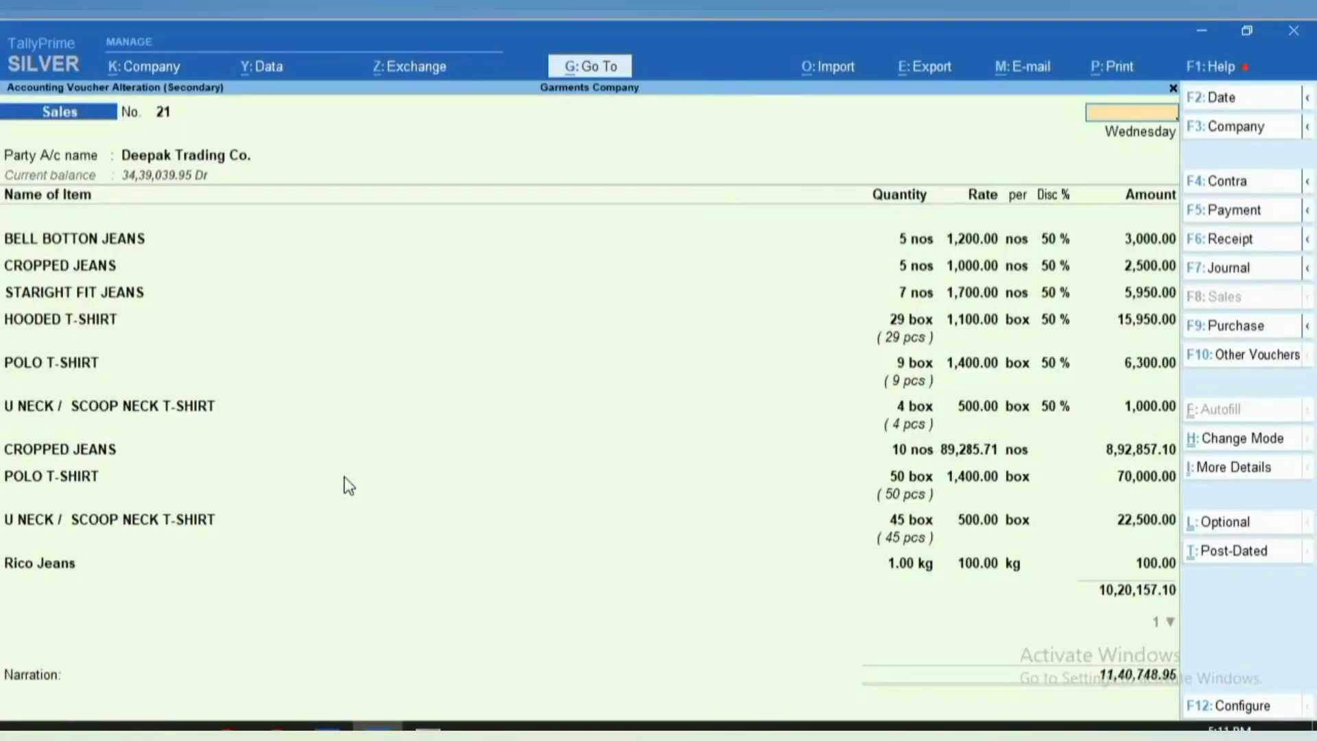
pyautogui.press('Escape')
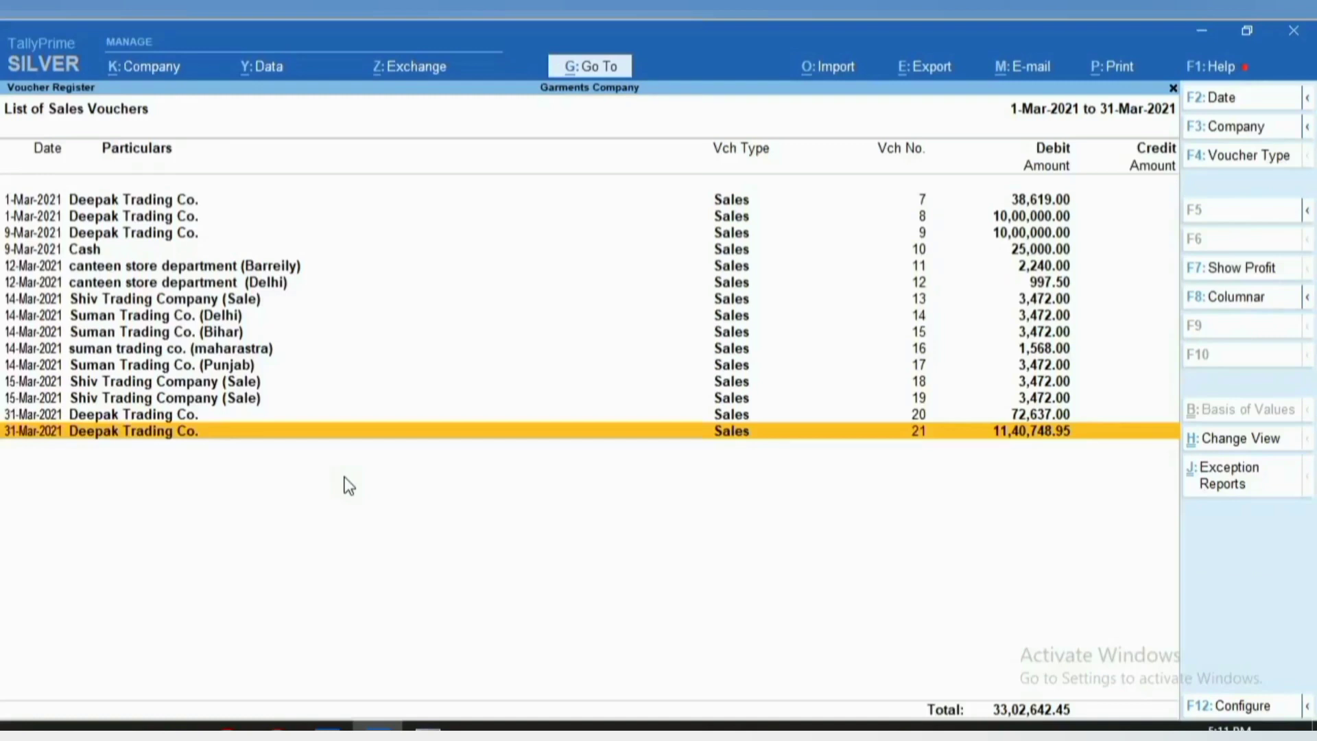
pyautogui.press('Up')
pyautogui.press('Return')
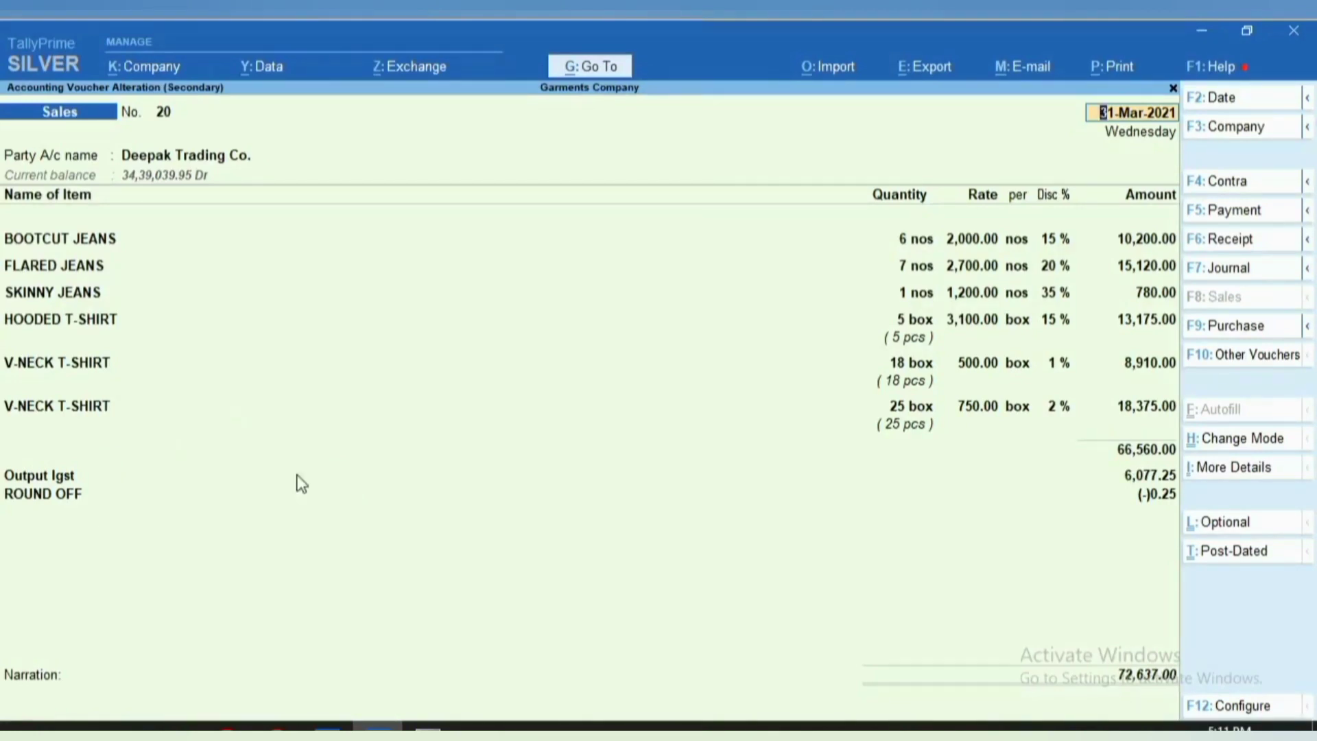
pyautogui.click(1102, 81)
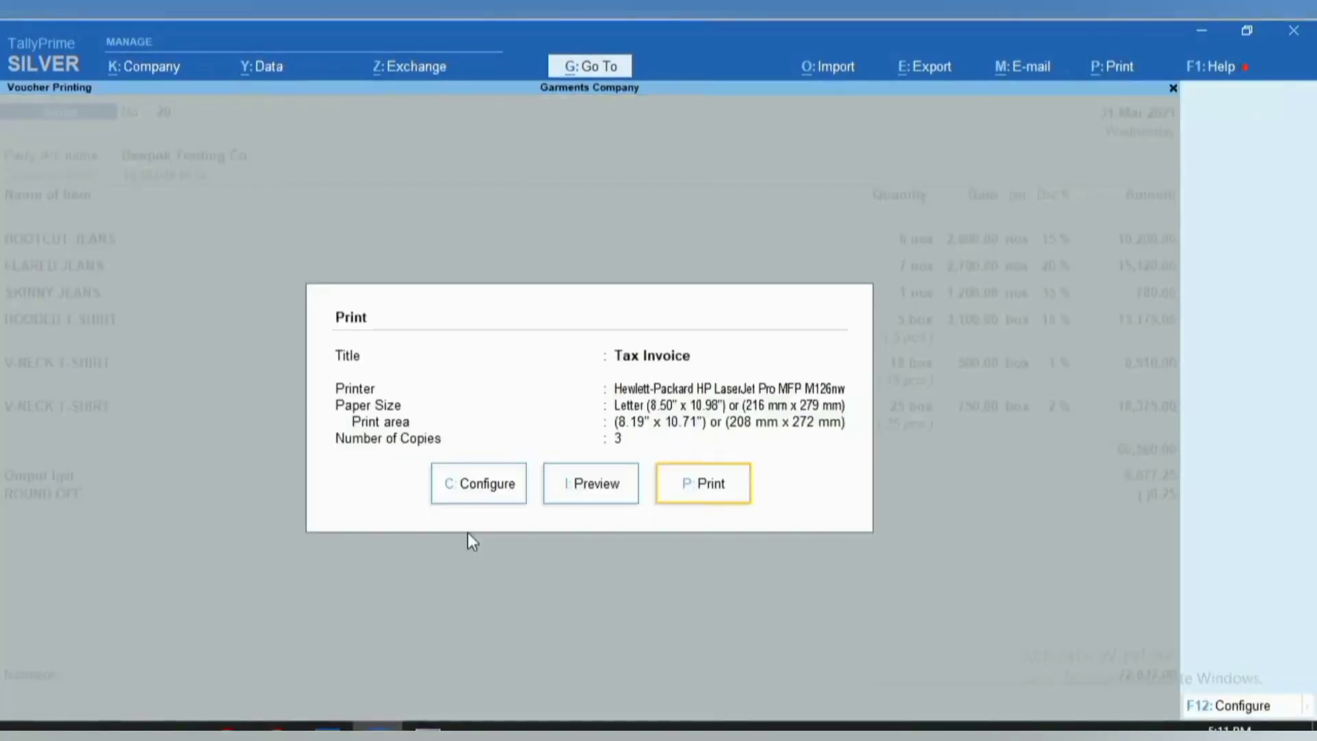
# Preview voucher 20's tax invoice enlarged, examine how its items, round-off and total are spread over the pages, and return to the print settings
pyautogui.click(585, 504)
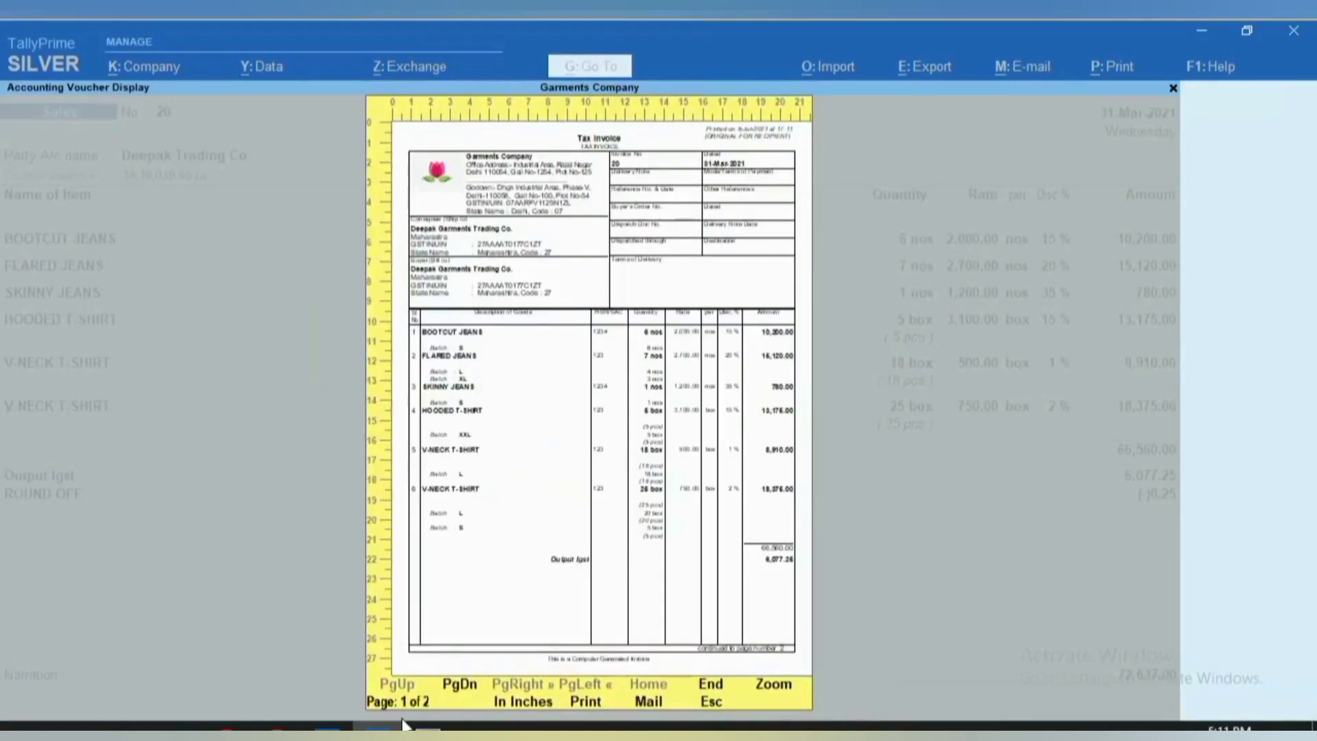
pyautogui.hotkey('alt', 'z')
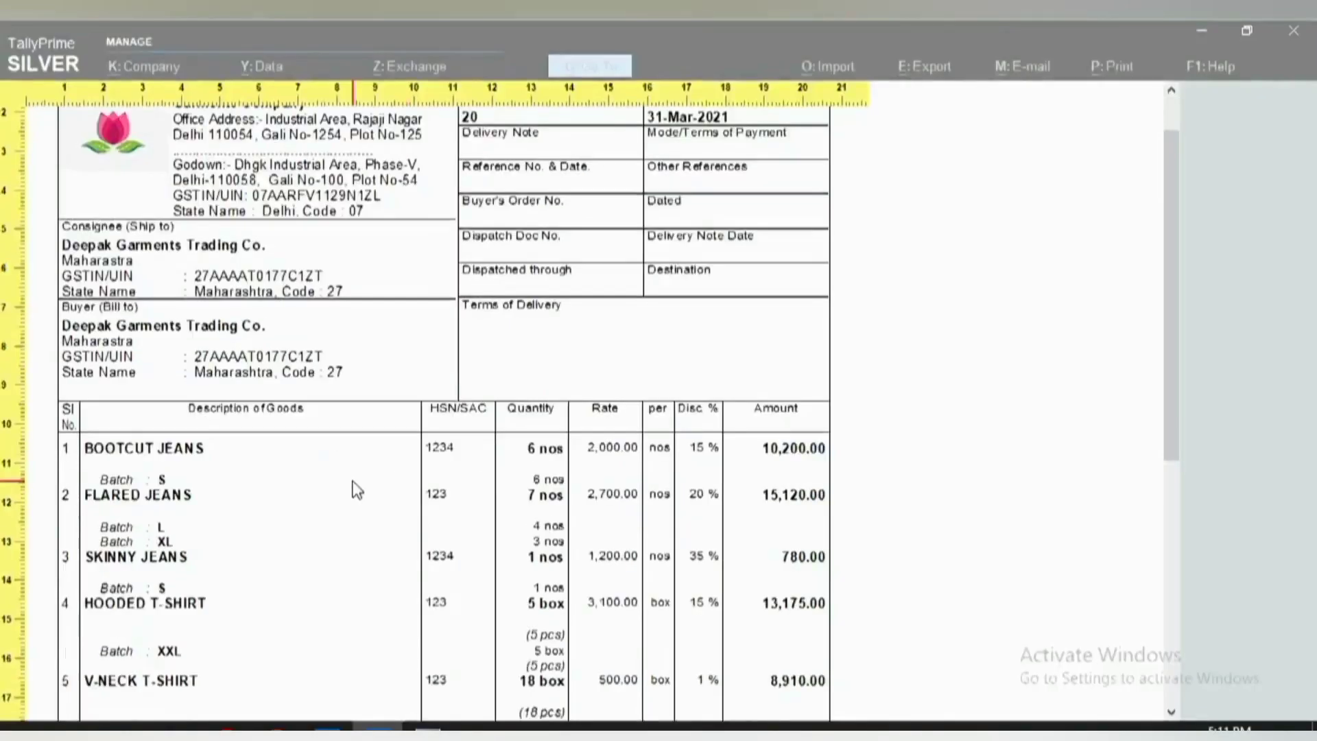
pyautogui.scroll(-3, 357, 490)
pyautogui.scroll(-8, 357, 480)
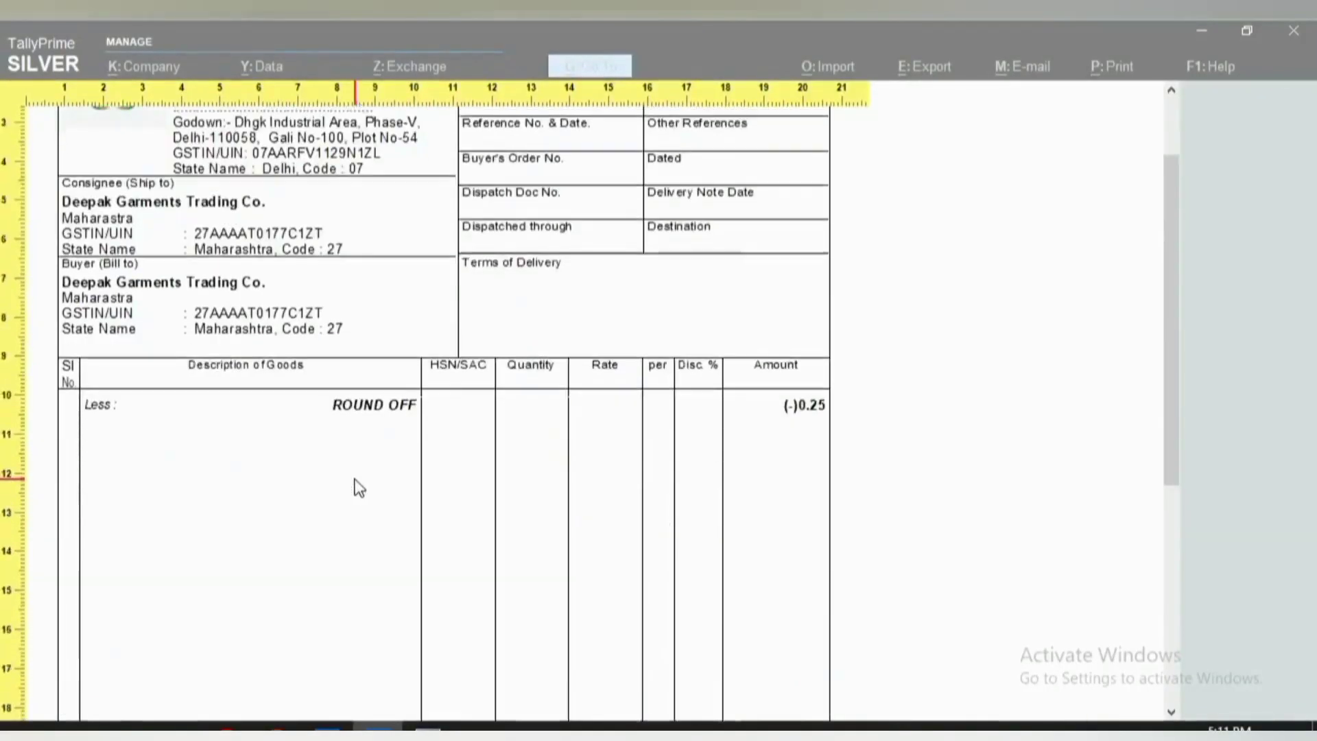
pyautogui.scroll(-1, 368, 470)
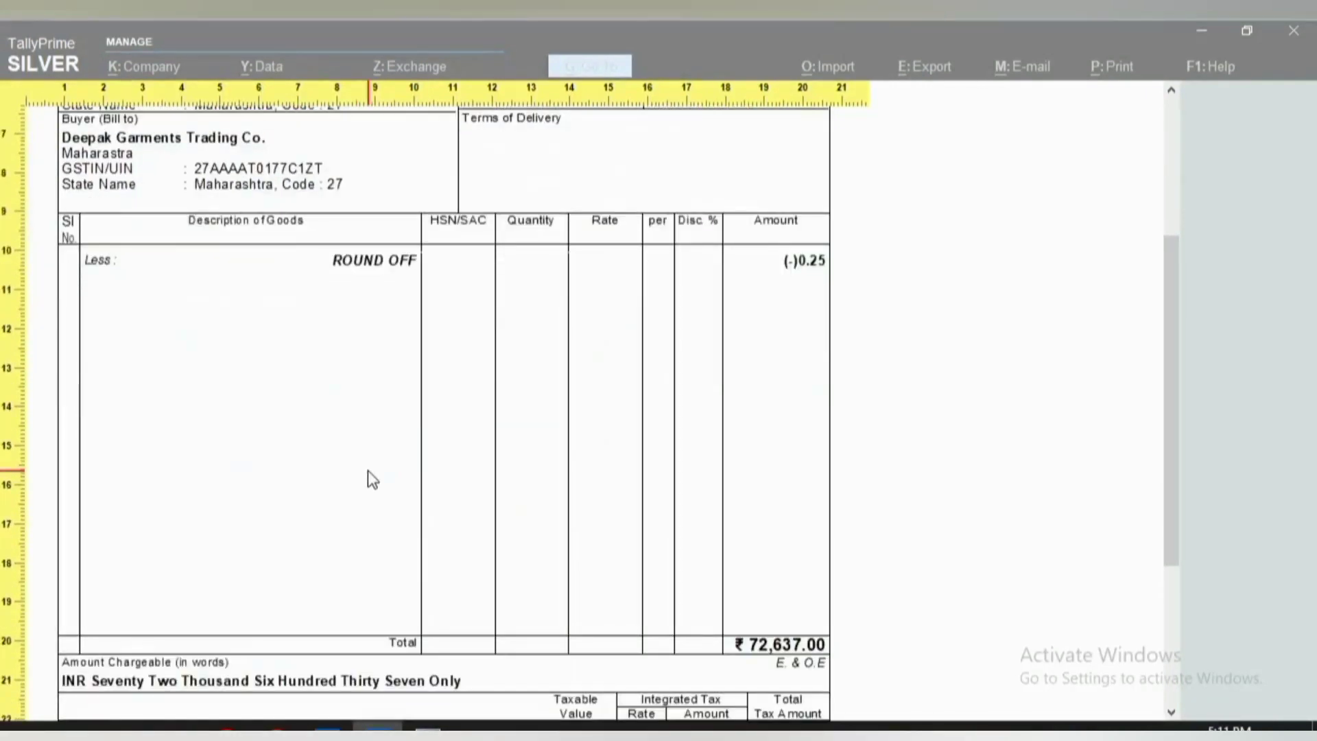
pyautogui.scroll(1, 452, 402)
pyautogui.scroll(1, 452, 402)
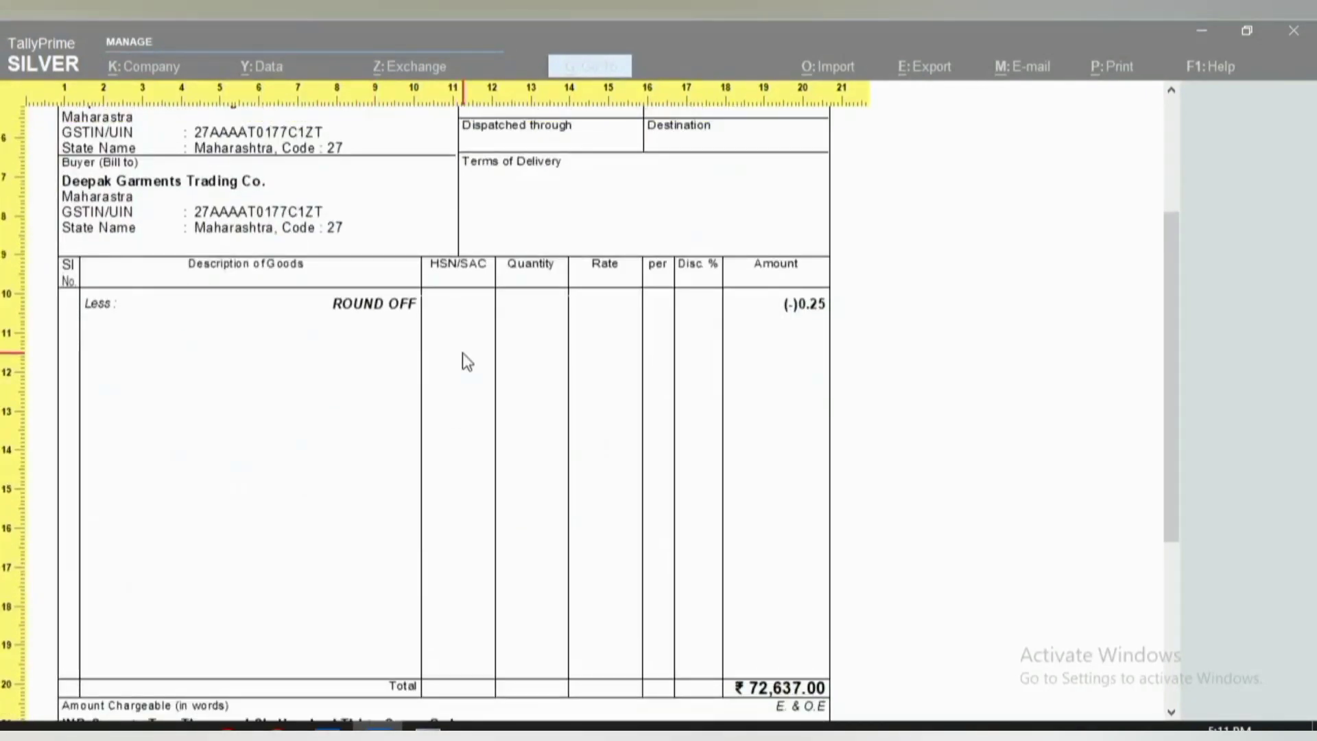
pyautogui.click(462, 357)
pyautogui.press('Escape')
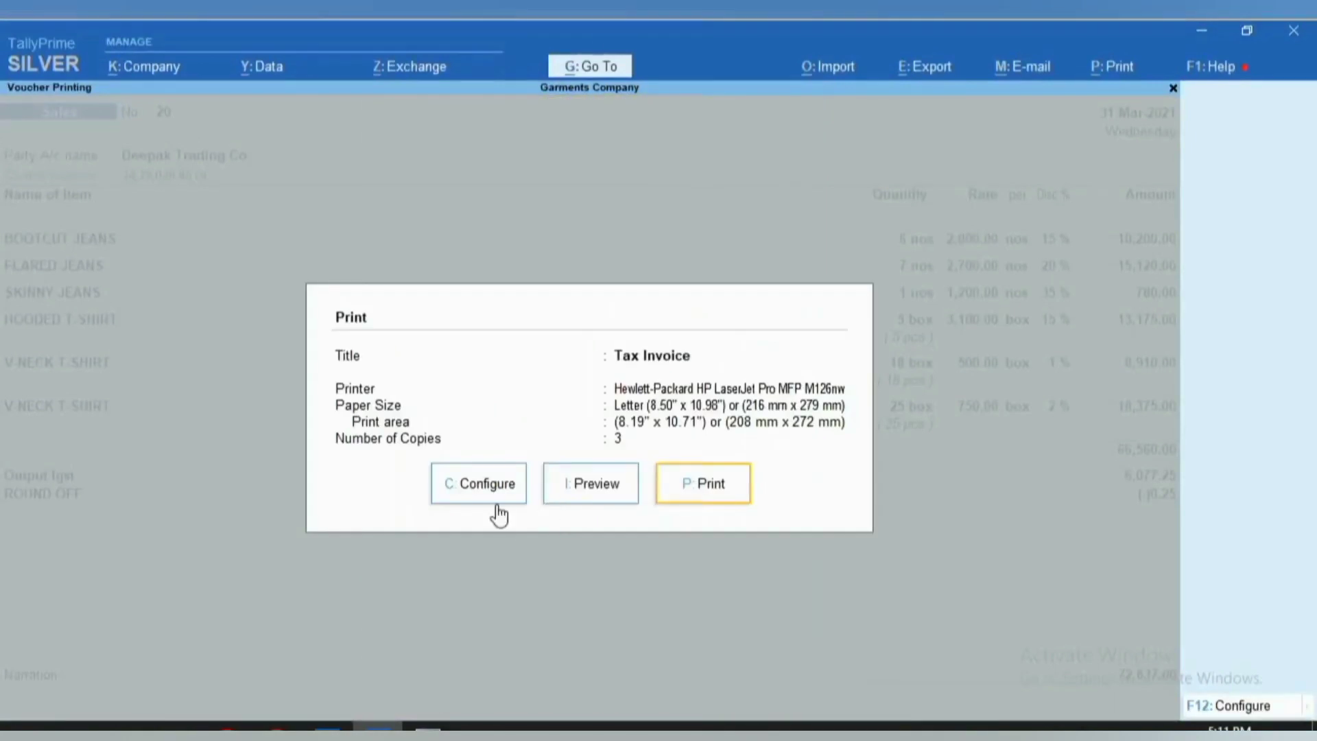
# Set "Optimise printing to save paper" to No in voucher 20's print configuration and check the page layout in the print preview
pyautogui.click(491, 497)
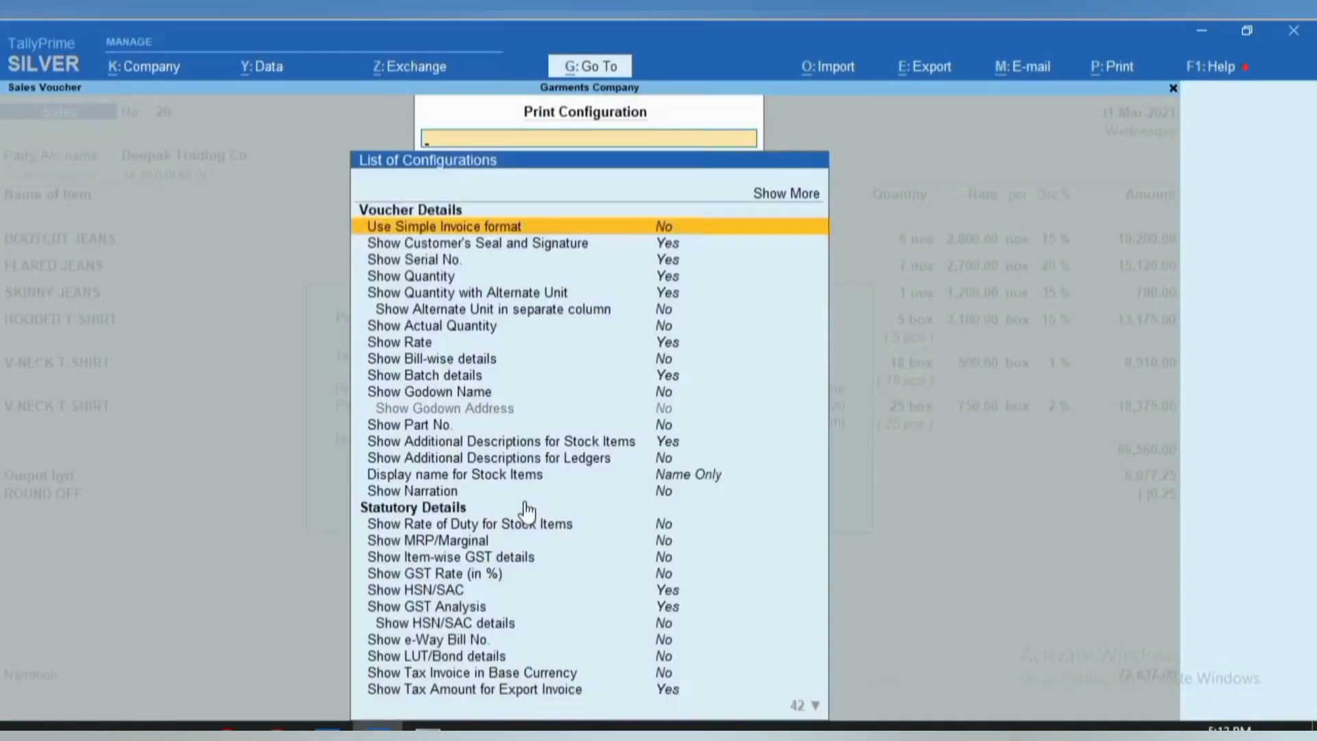
pyautogui.scroll(-12, 527, 511)
pyautogui.scroll(2, 526, 511)
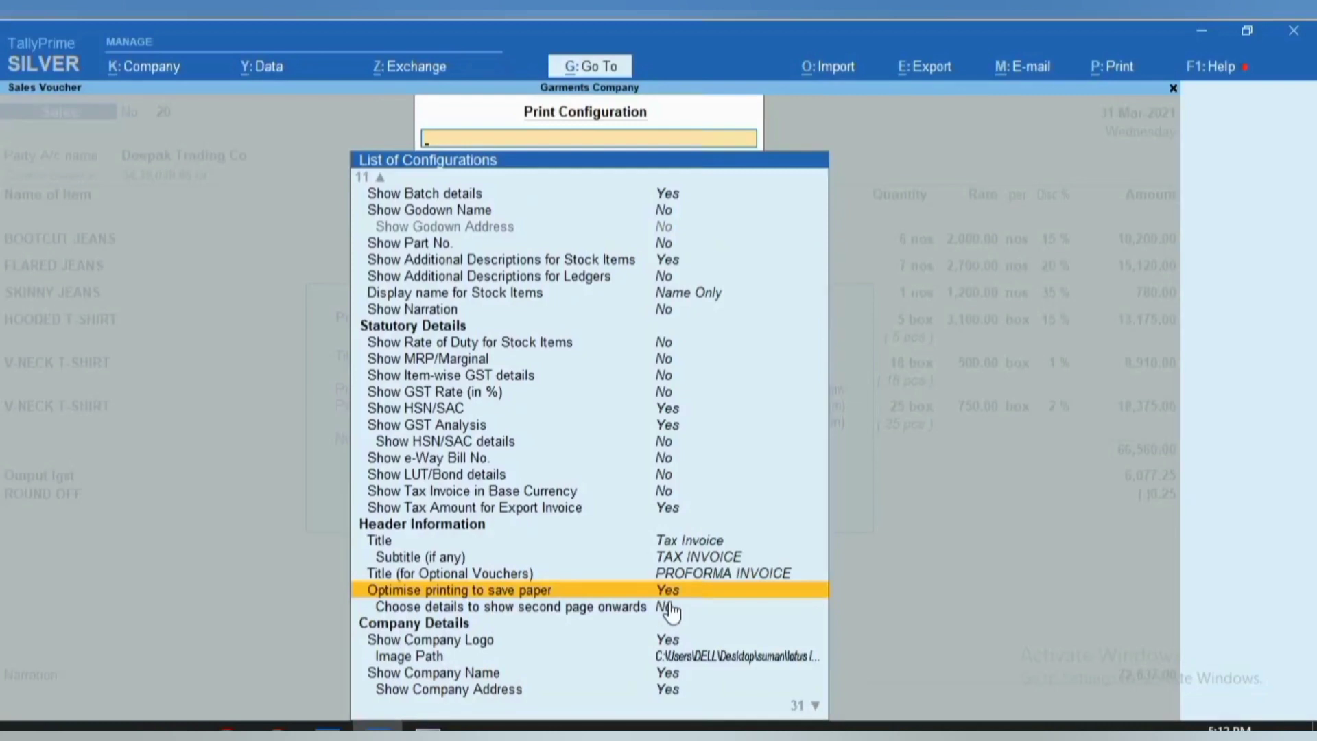
pyautogui.write('N')
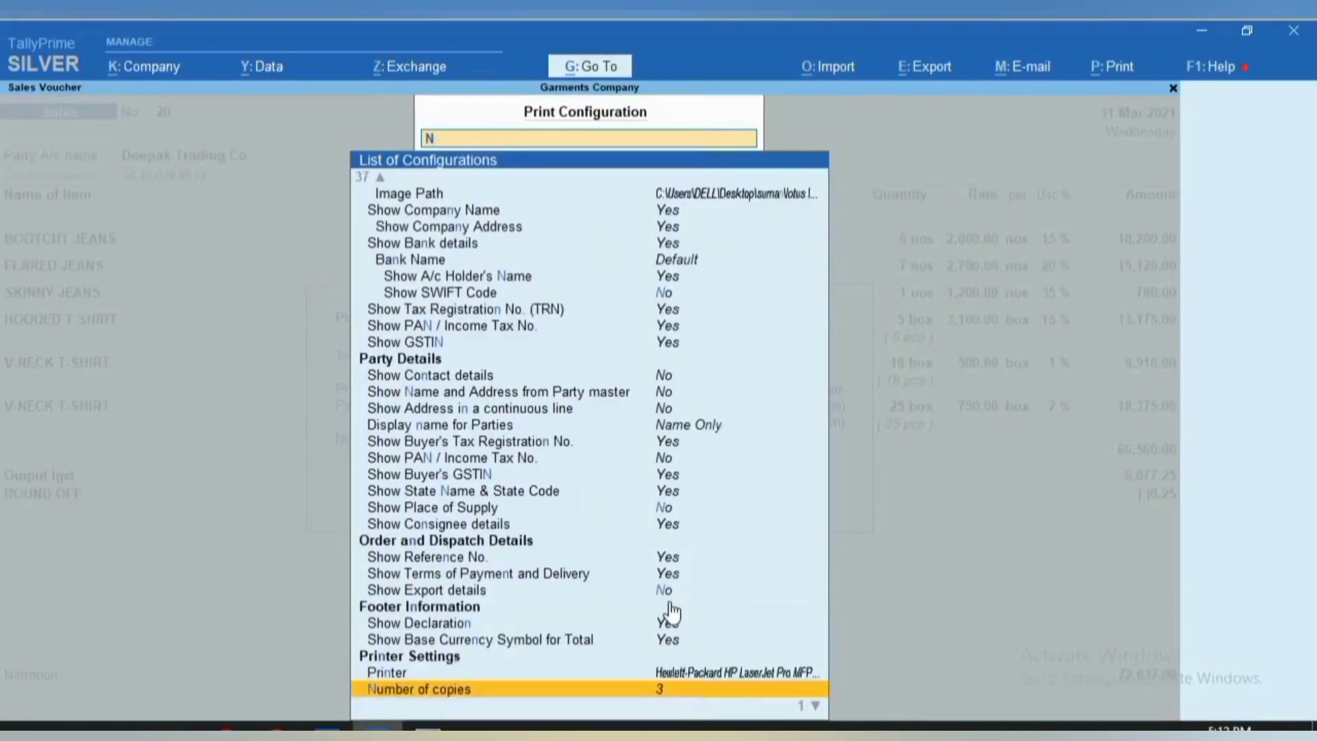
pyautogui.press('Up')
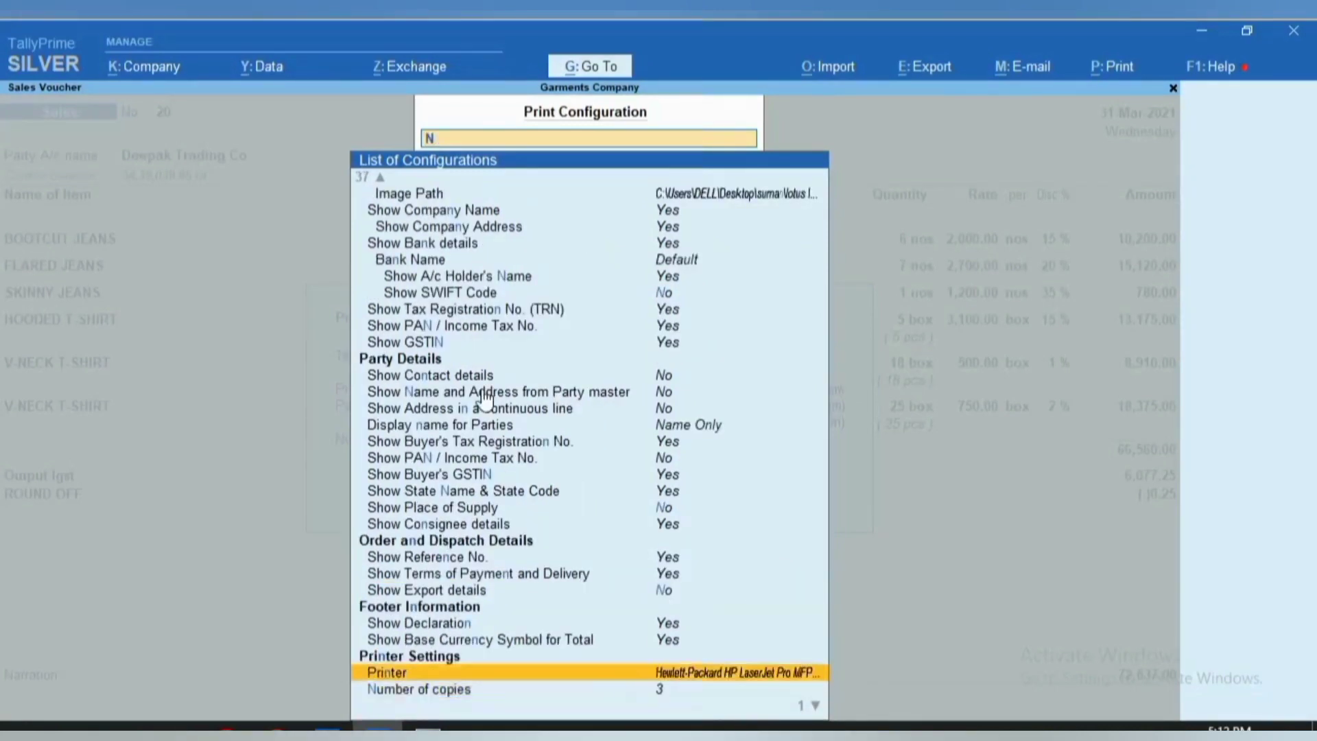
pyautogui.press('Up')
pyautogui.press('Up')
pyautogui.press('Up')
pyautogui.press('Up')
pyautogui.press('Up')
pyautogui.press('Up')
pyautogui.press('Up')
pyautogui.press('Up')
pyautogui.press('Up')
pyautogui.press('Up')
pyautogui.press('Up')
pyautogui.press('Up')
pyautogui.press('Up')
pyautogui.press('Up')
pyautogui.press('Up')
pyautogui.press('Up')
pyautogui.press('Up')
pyautogui.press('Up')
pyautogui.press('Up')
pyautogui.press('Up')
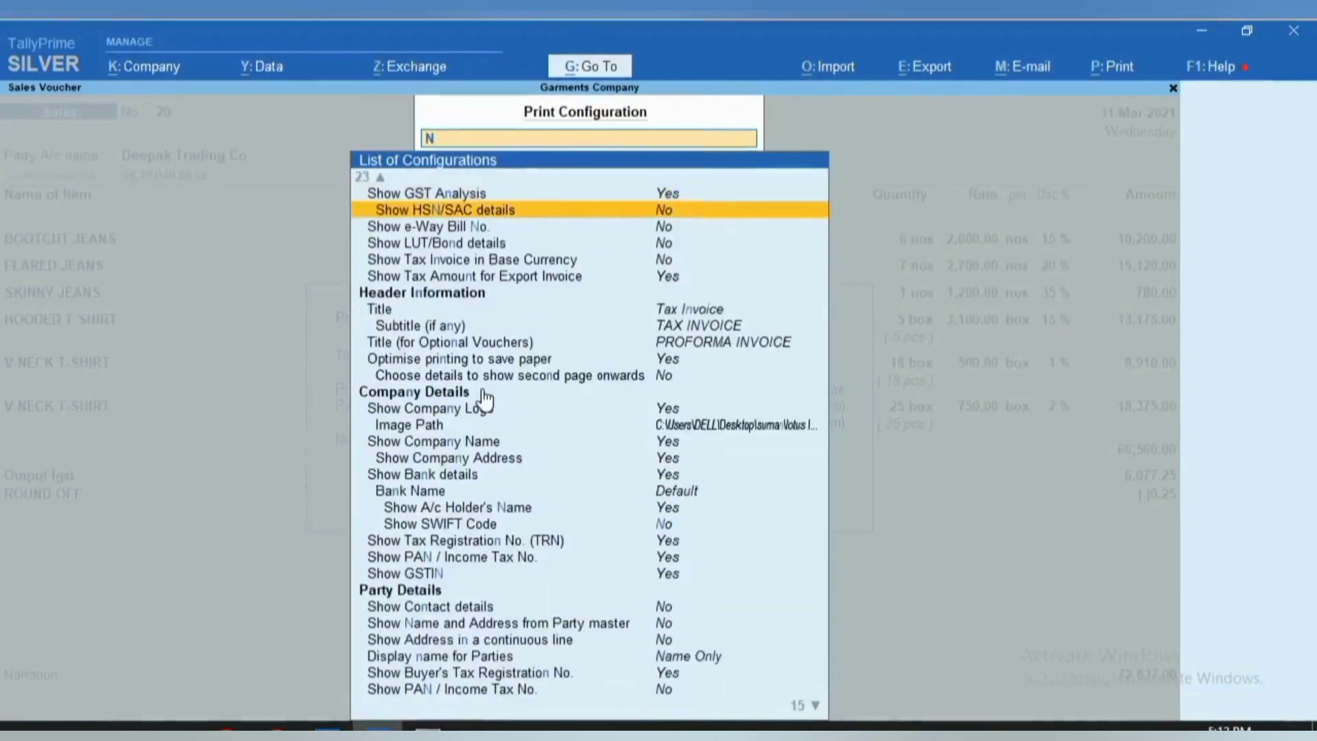
pyautogui.press('Down')
pyautogui.press('Down')
pyautogui.press('Down')
pyautogui.press('Down')
pyautogui.press('Down')
pyautogui.press('Down')
pyautogui.press('Down')
pyautogui.press('Down')
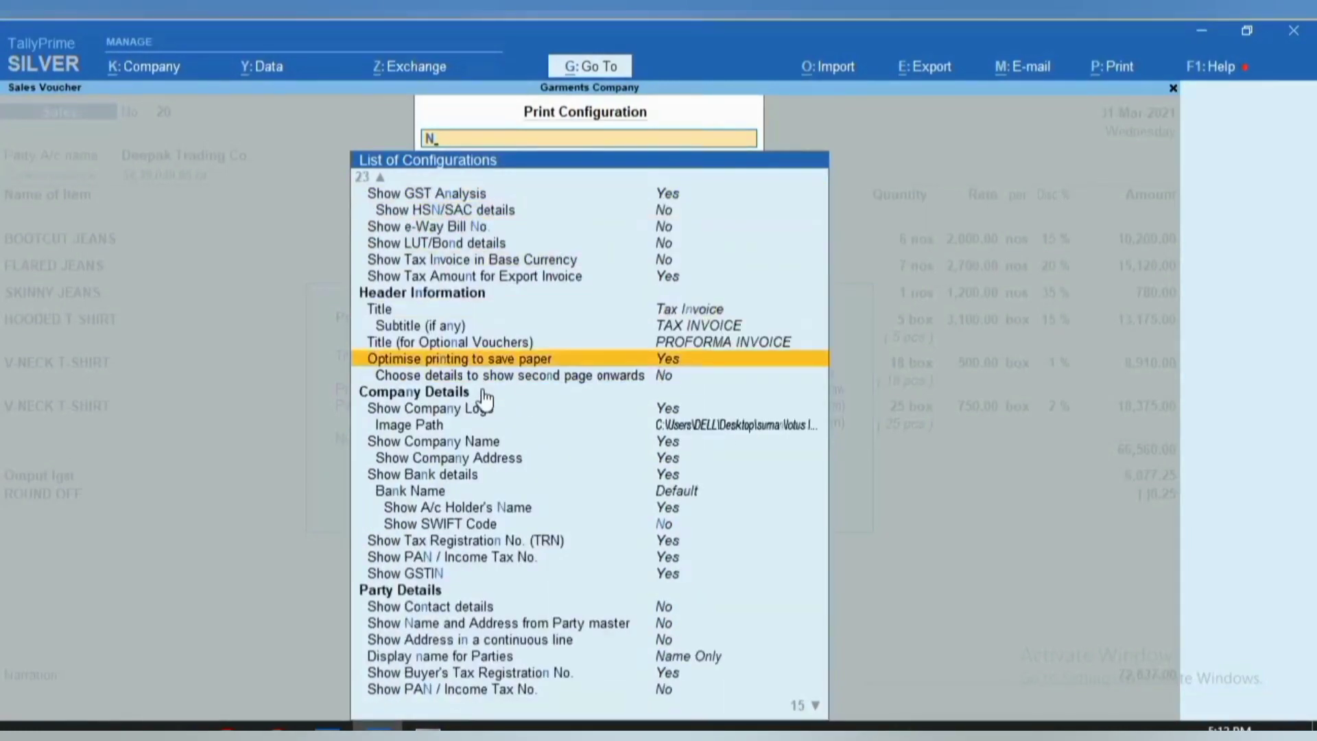
pyautogui.press('Return')
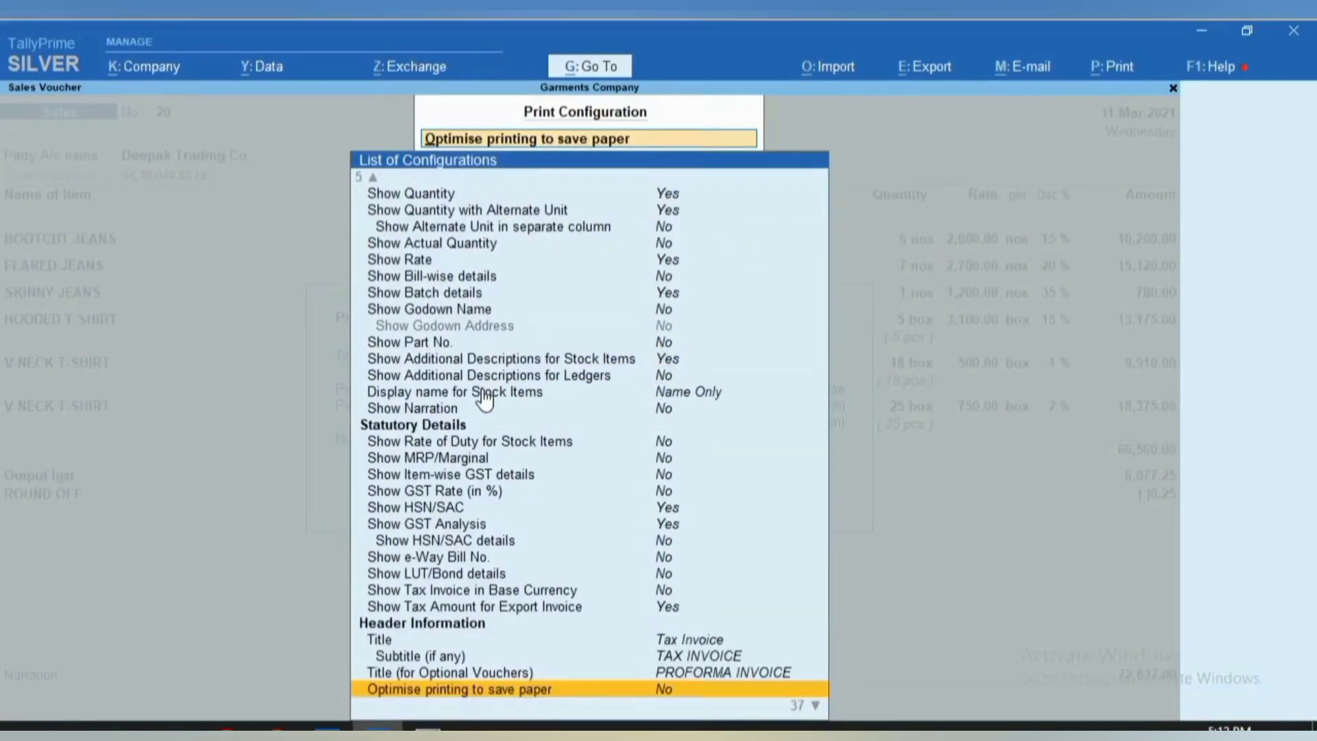
pyautogui.press('Return')
pyautogui.press('Return')
pyautogui.hotkey('ctrl', 'a')
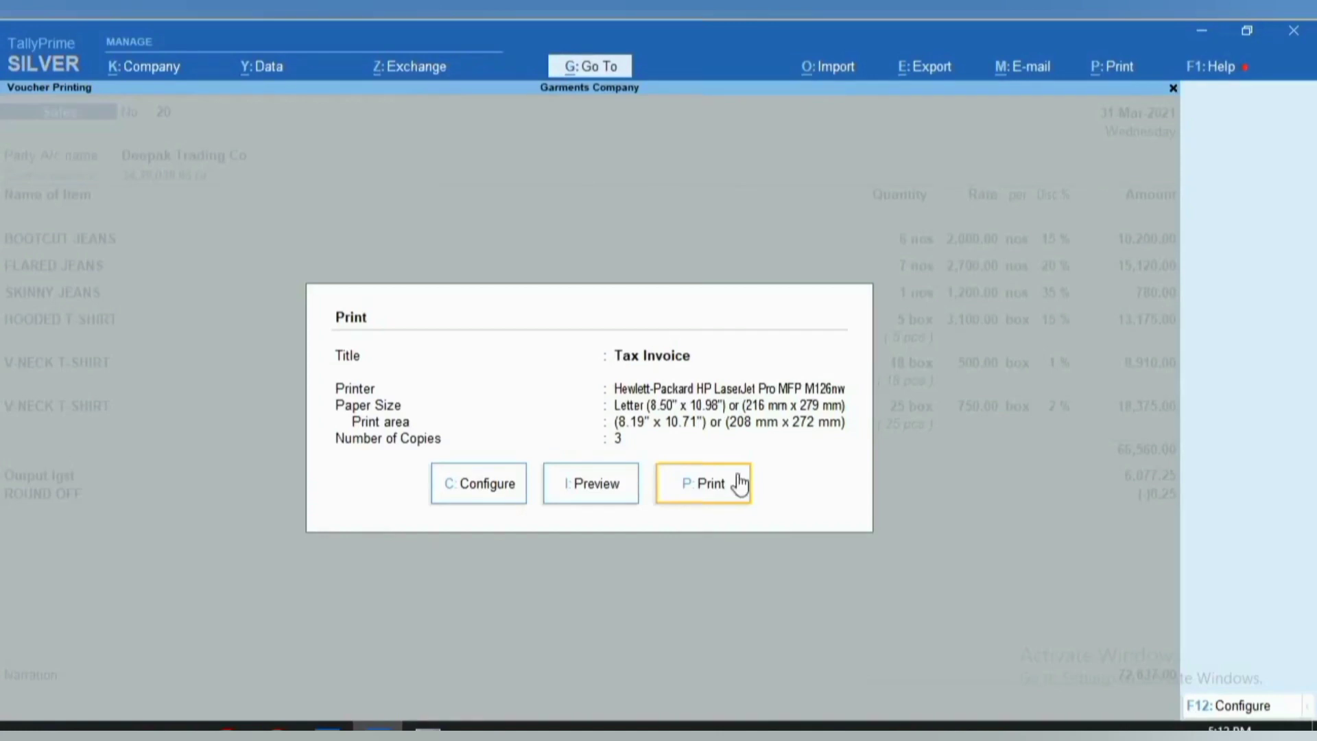
pyautogui.click(584, 489)
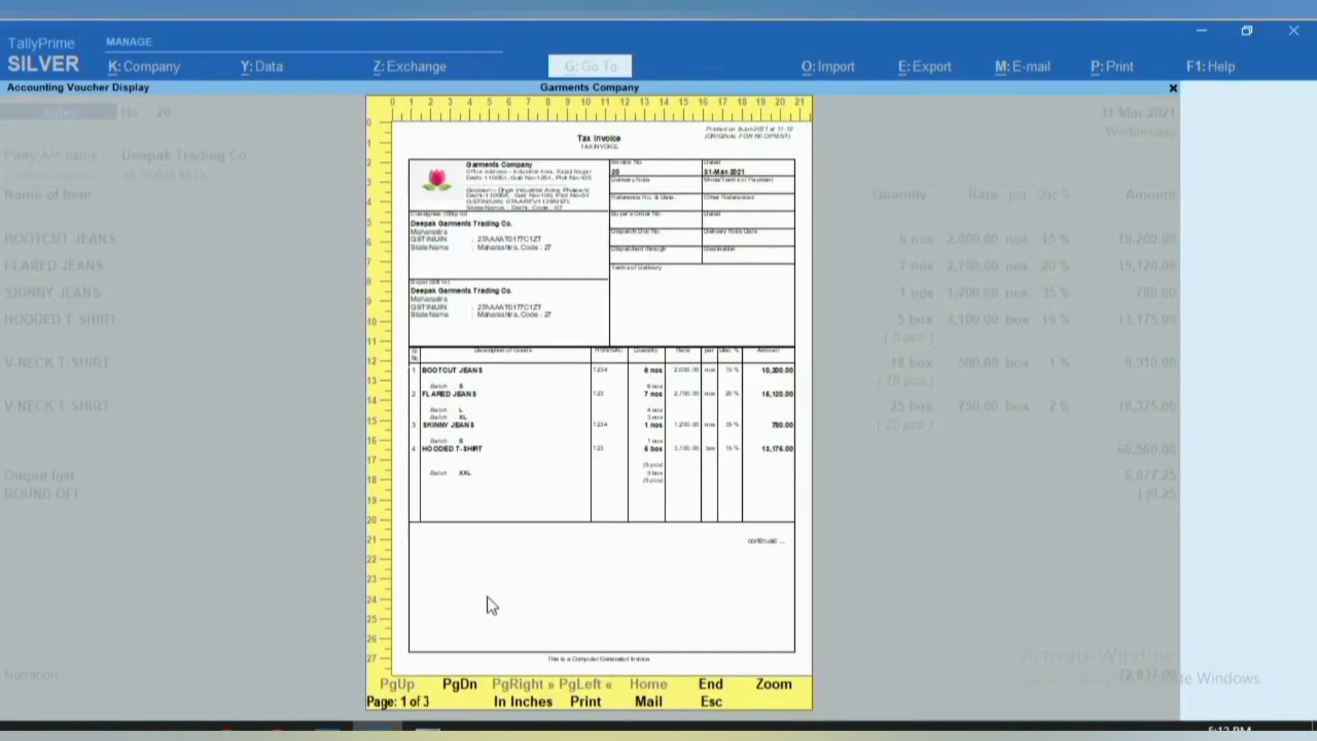
pyautogui.press('Escape')
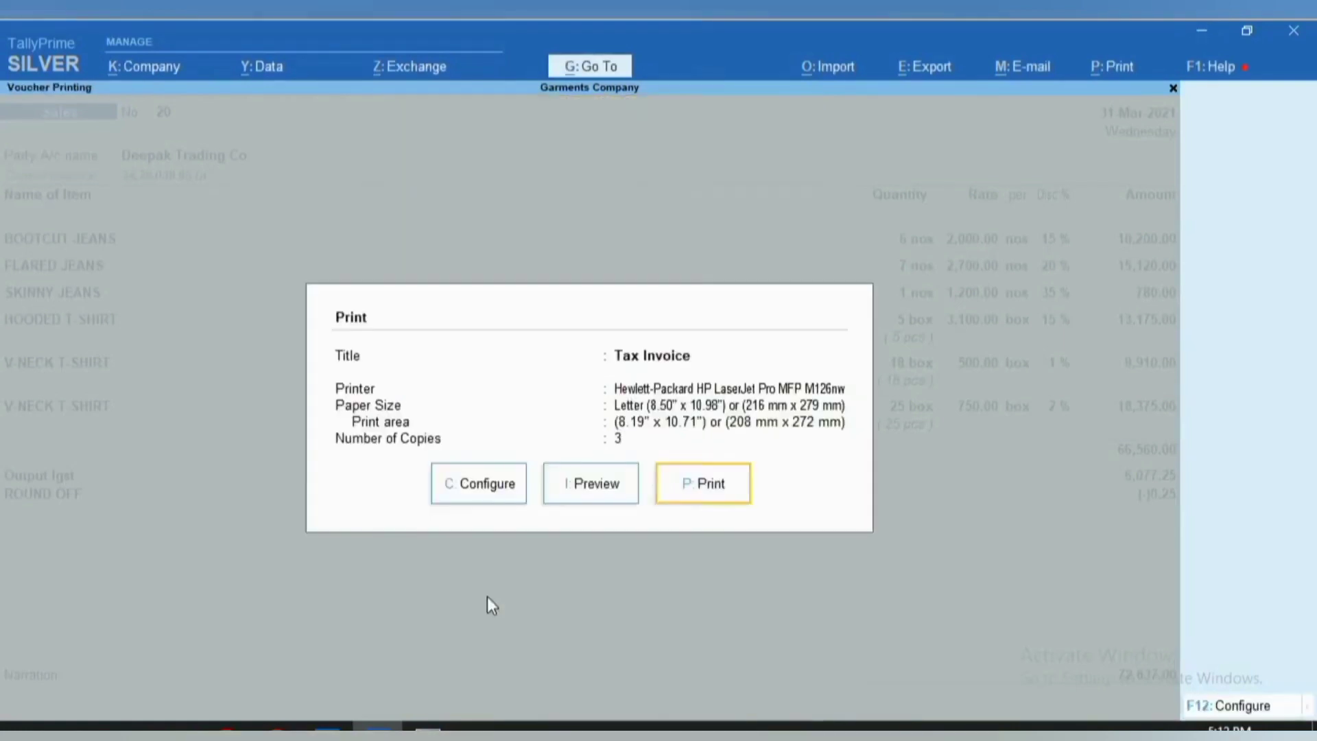
# Set "Optimise printing to save paper" to Yes in voucher 20's print configuration and preview the invoice
pyautogui.click(505, 495)
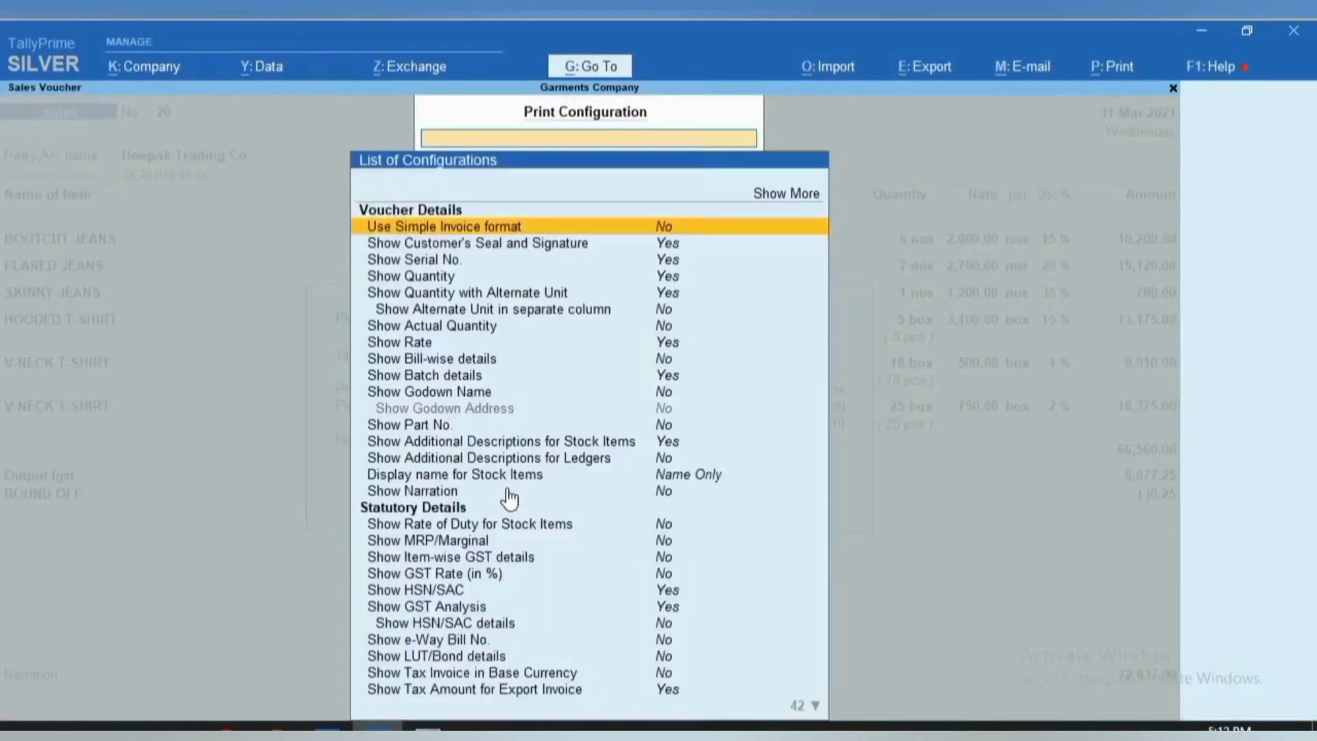
pyautogui.press('Down')
pyautogui.press('Down')
pyautogui.press('Down')
pyautogui.press('Down')
pyautogui.press('Down')
pyautogui.press('Down')
pyautogui.press('Down')
pyautogui.press('Down')
pyautogui.press('Down')
pyautogui.press('Down')
pyautogui.press('Down')
pyautogui.press('Down')
pyautogui.press('Down')
pyautogui.press('Down')
pyautogui.press('Down')
pyautogui.press('Down')
pyautogui.press('Down')
pyautogui.press('Down')
pyautogui.press('Down')
pyautogui.press('Down')
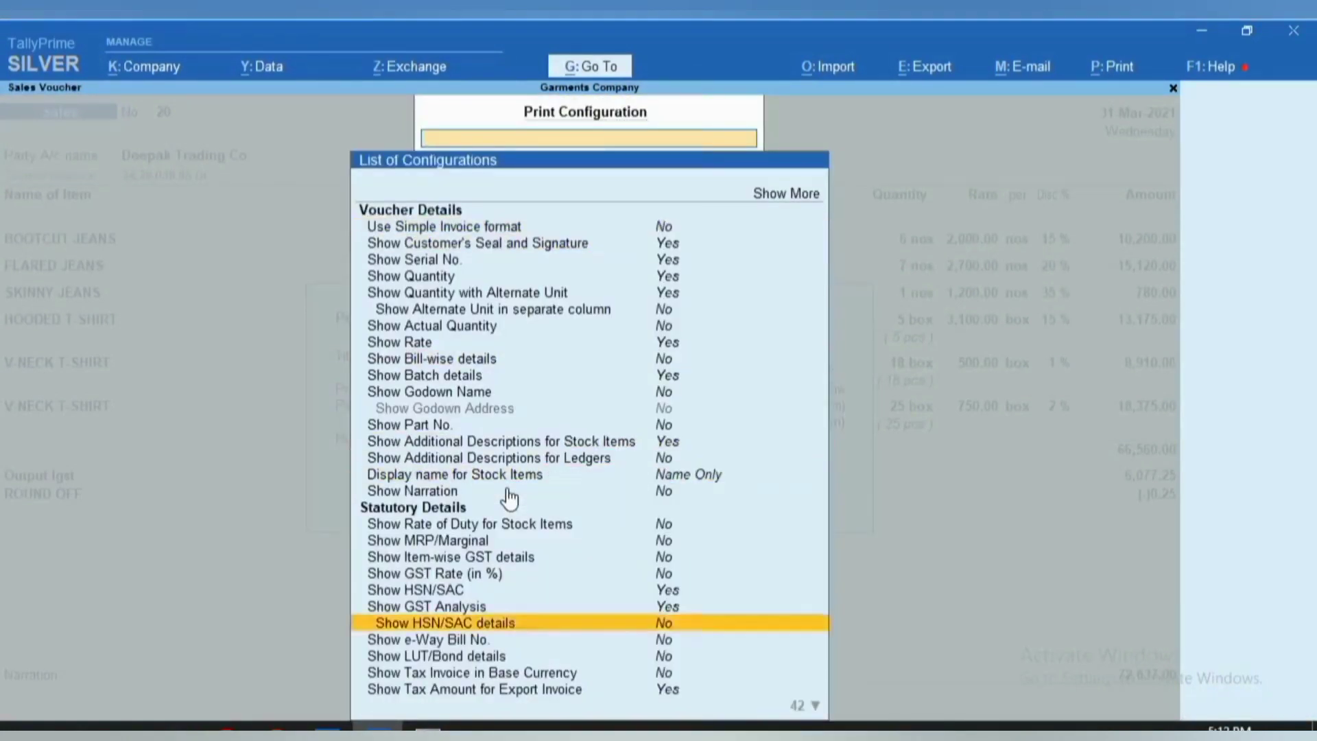
pyautogui.press('Up')
pyautogui.press('Up')
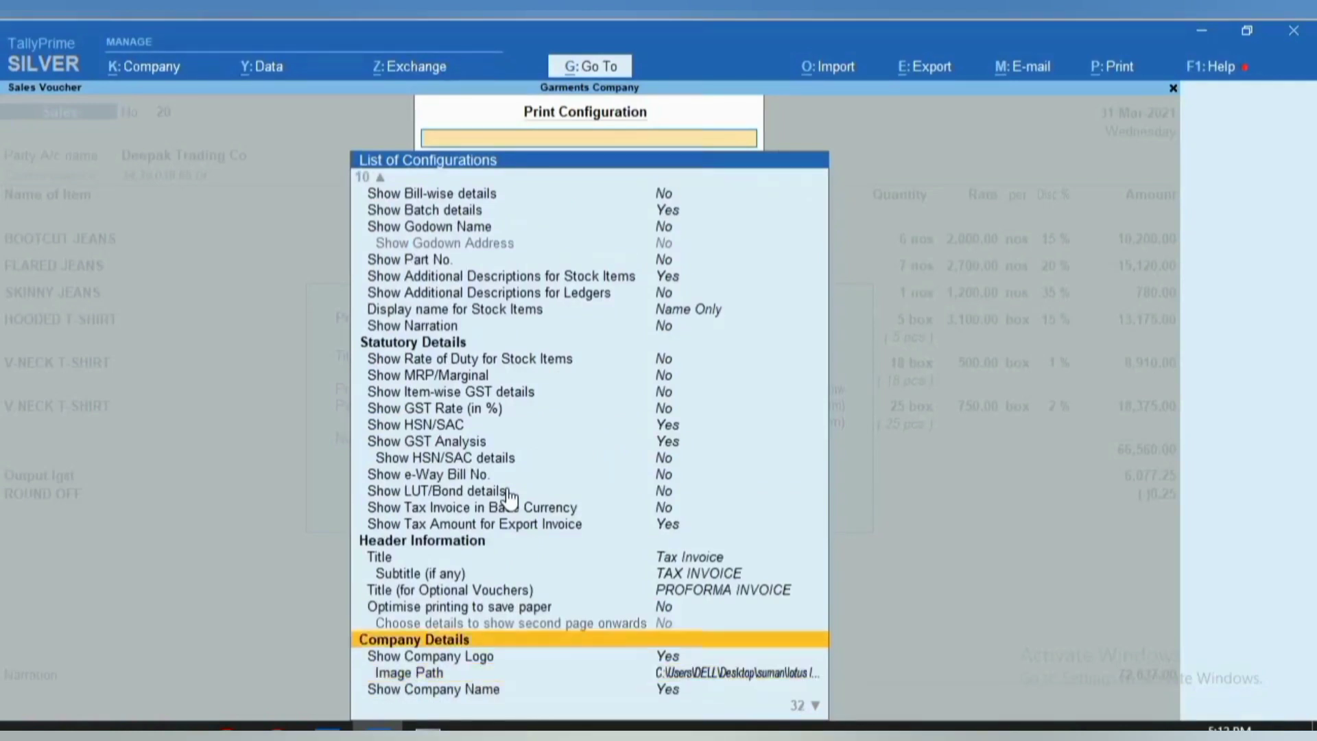
pyautogui.press('Up')
pyautogui.press('Up')
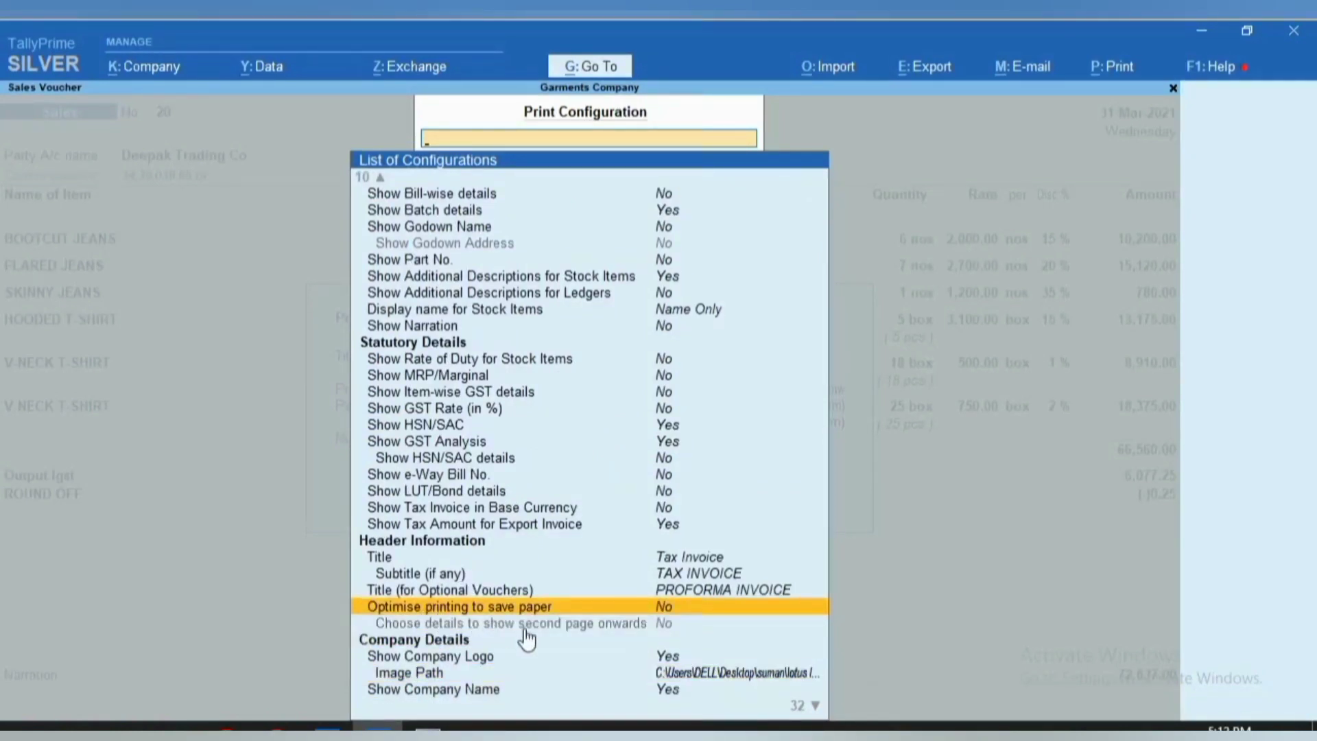
pyautogui.click(655, 606)
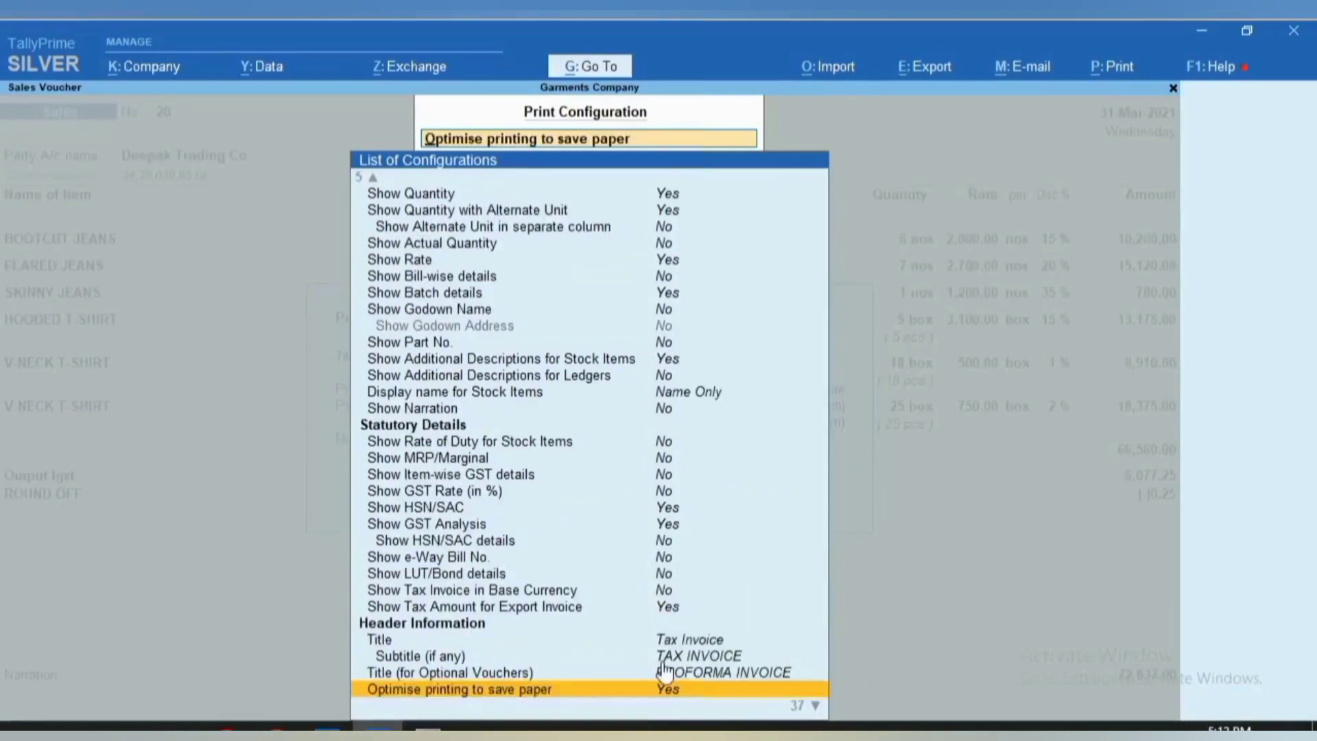
pyautogui.hotkey('ctrl', 'a')
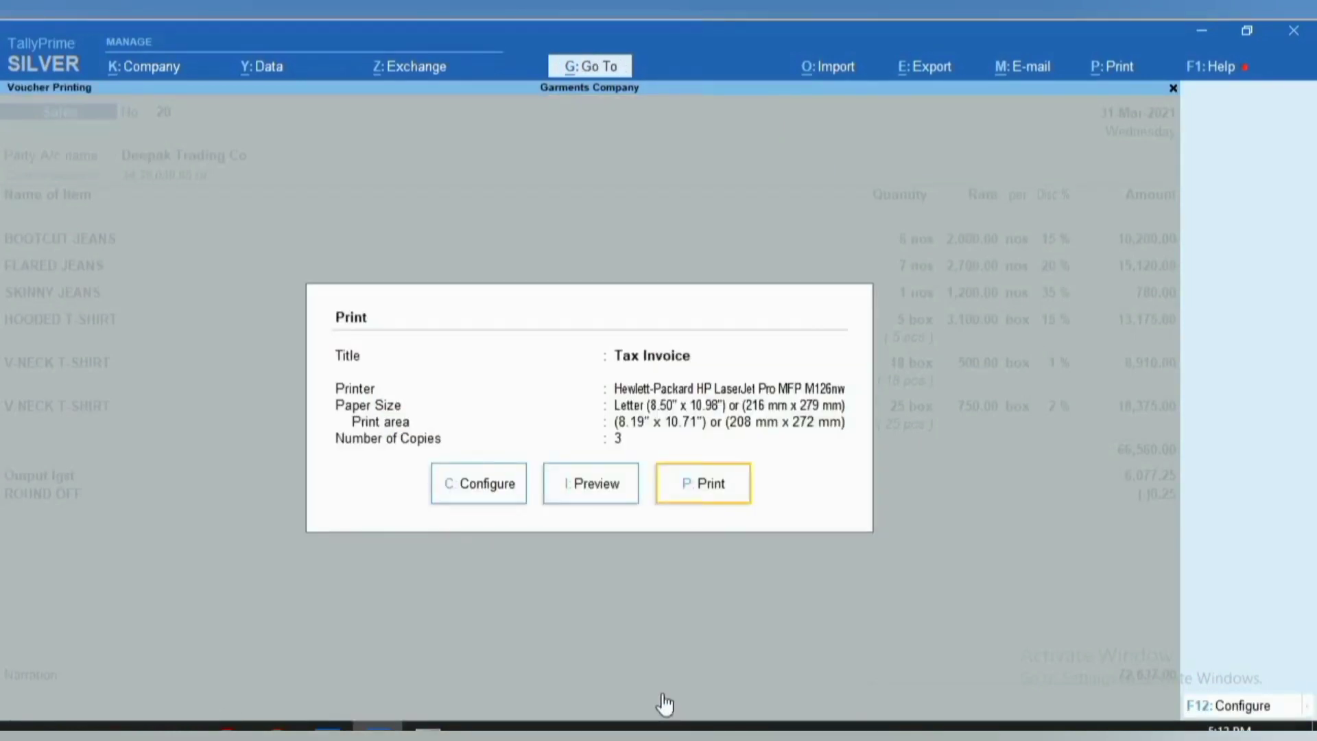
pyautogui.click(620, 494)
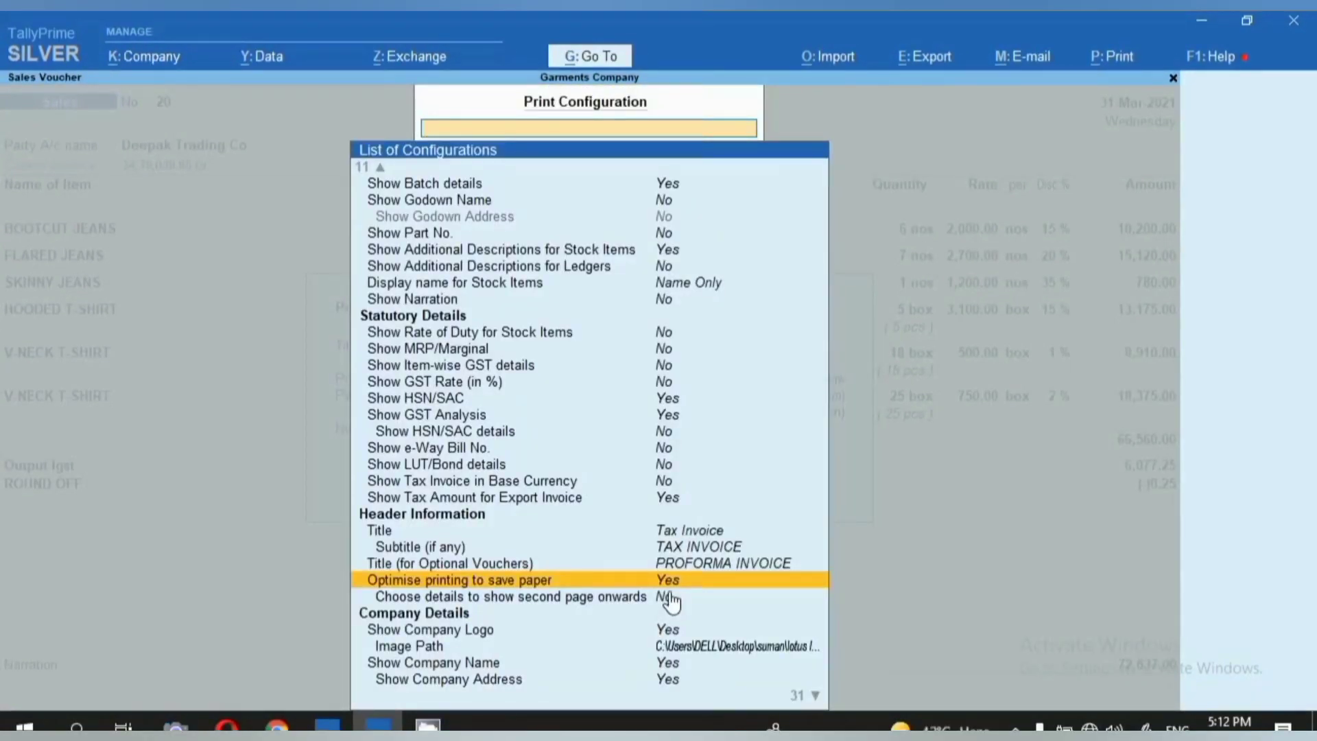
# Set "Optimise printing to save paper" to No for voucher 20, check the page layout in the preview, and return to the print settings
pyautogui.write('N')
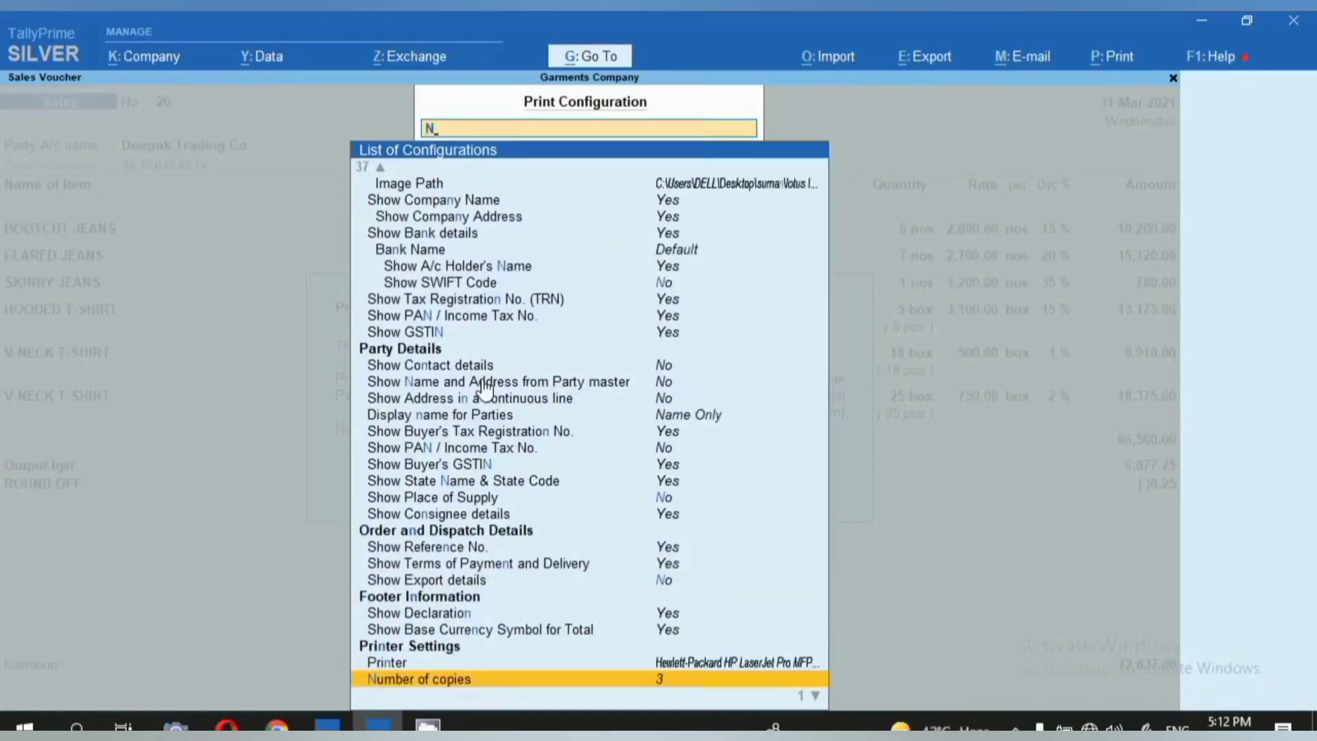
pyautogui.press('Up')
pyautogui.press('Up')
pyautogui.press('Up')
pyautogui.press('Up')
pyautogui.press('Up')
pyautogui.press('Up')
pyautogui.press('Up')
pyautogui.press('Up')
pyautogui.press('Up')
pyautogui.press('Up')
pyautogui.press('Up')
pyautogui.press('Up')
pyautogui.press('Up')
pyautogui.press('Up')
pyautogui.press('Up')
pyautogui.press('Up')
pyautogui.press('Up')
pyautogui.press('Up')
pyautogui.press('Up')
pyautogui.press('Up')
pyautogui.press('Up')
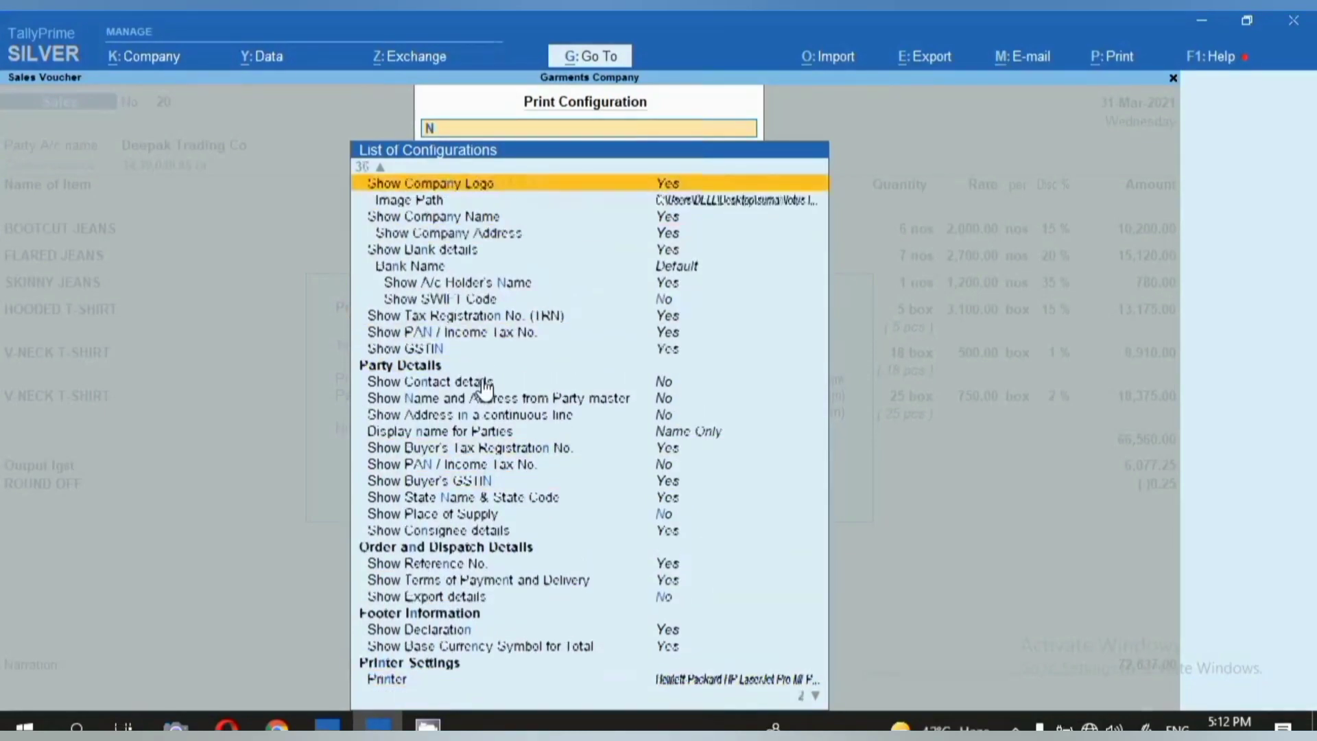
pyautogui.press('Down')
pyautogui.press('Down')
pyautogui.press('Down')
pyautogui.press('Down')
pyautogui.press('Down')
pyautogui.press('Down')
pyautogui.press('Down')
pyautogui.press('Down')
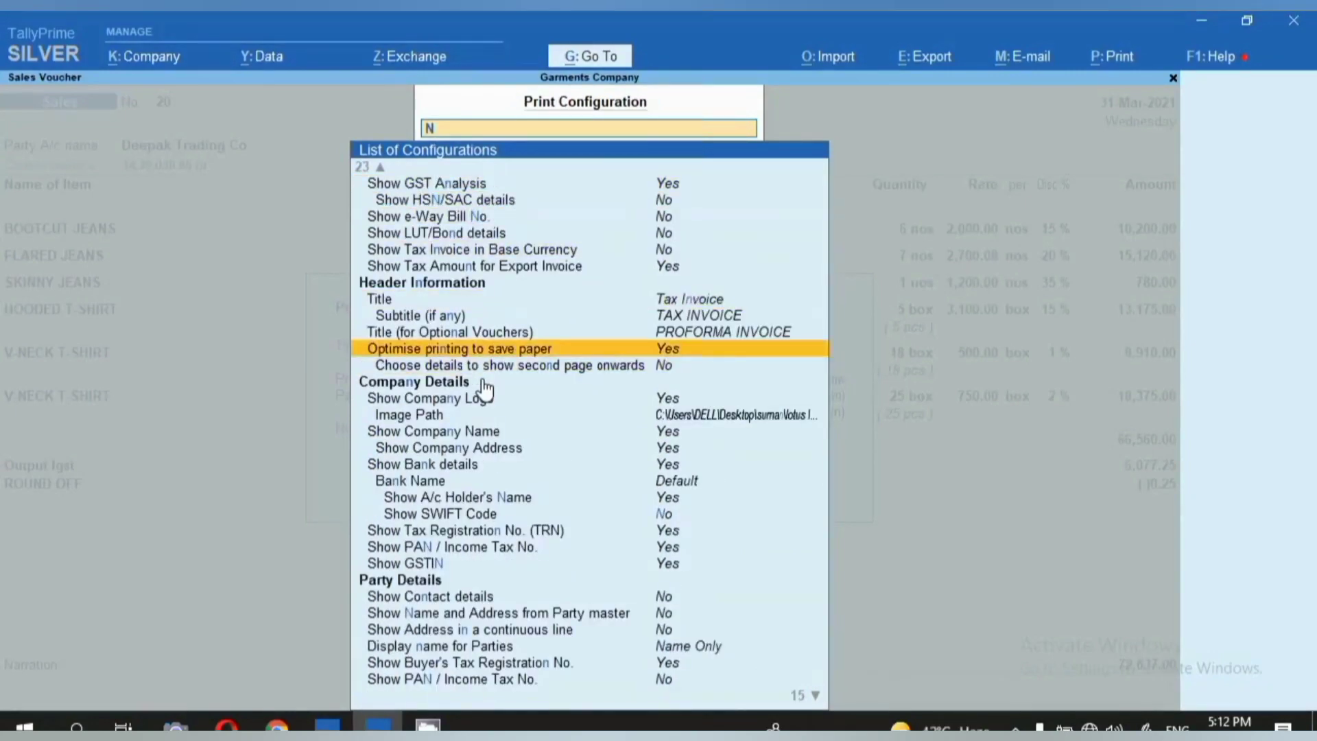
pyautogui.press('Return')
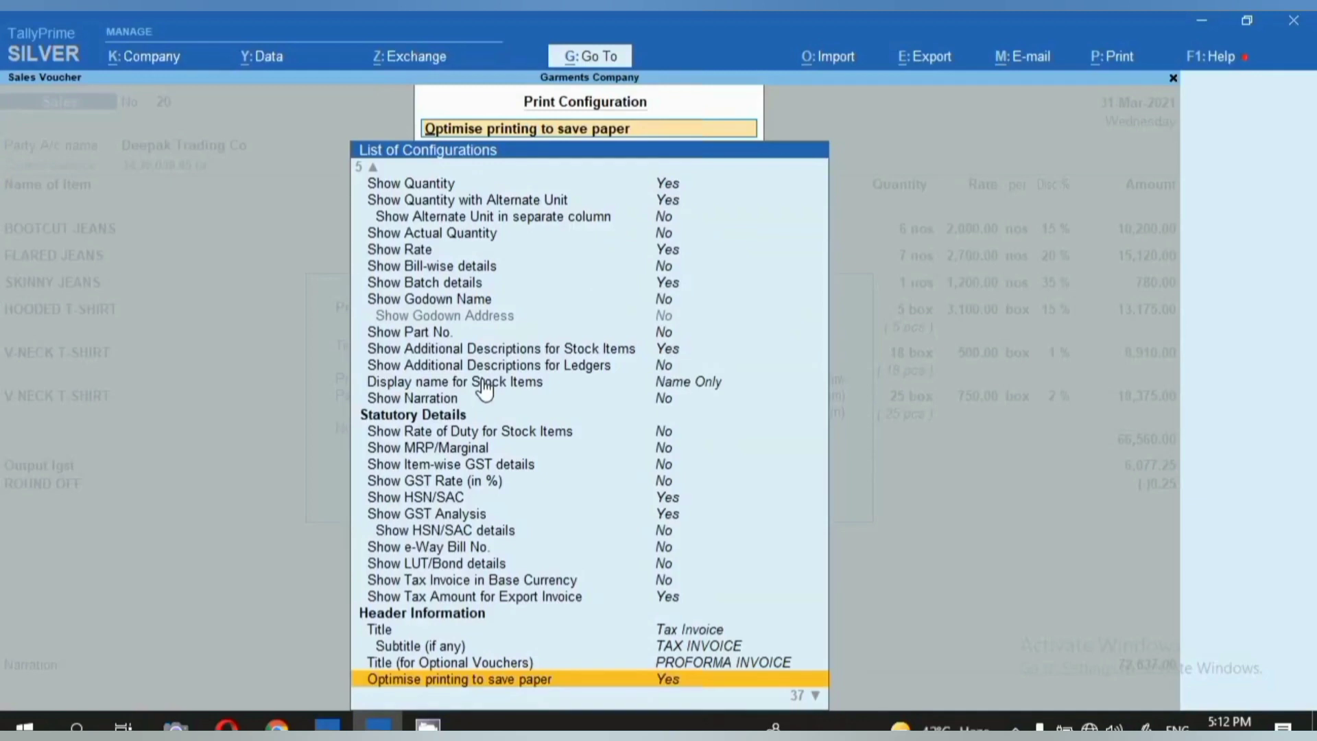
pyautogui.press('Down')
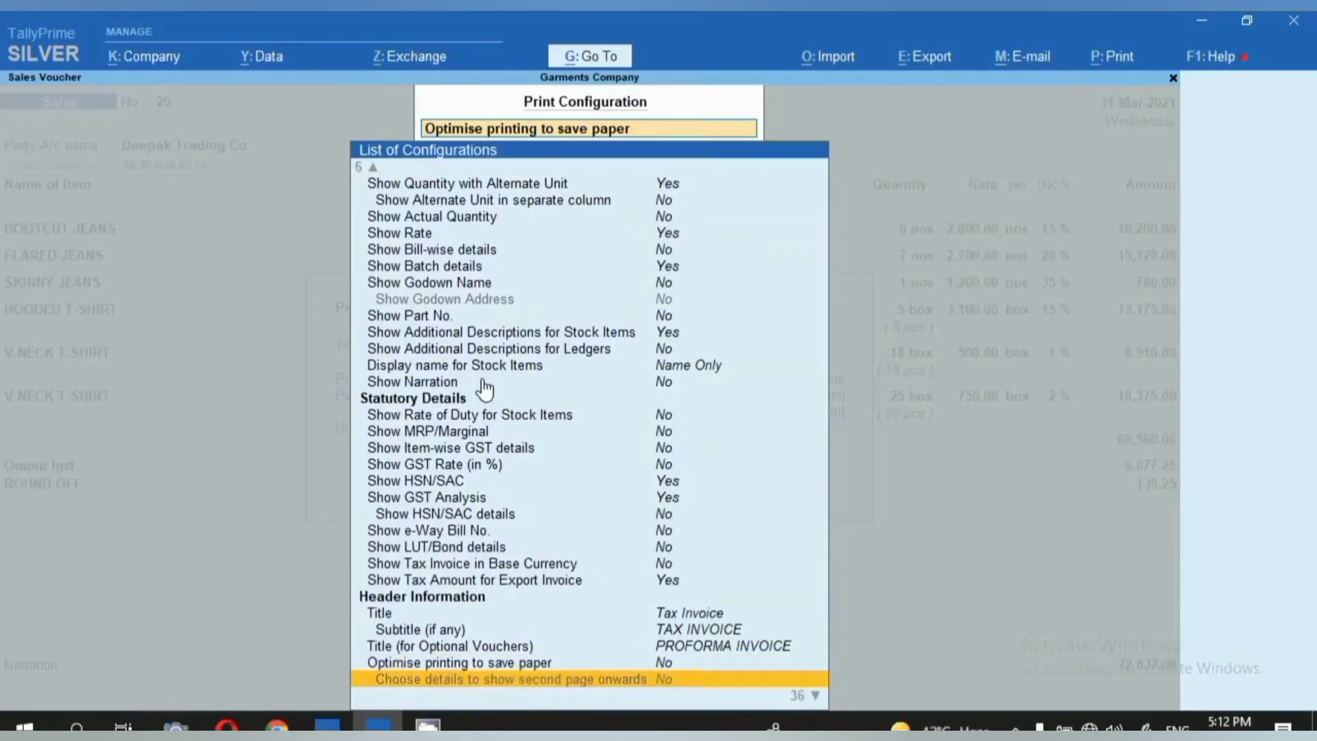
pyautogui.press('Escape')
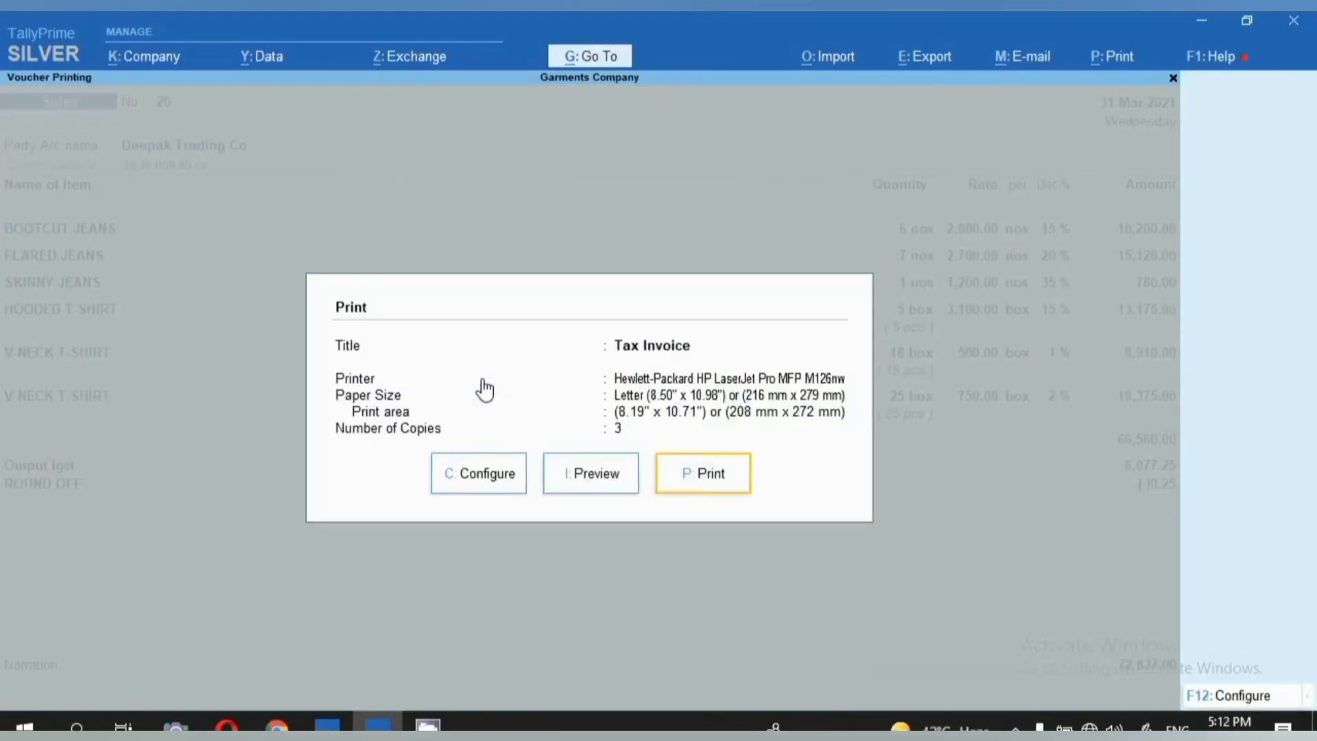
pyautogui.click(584, 480)
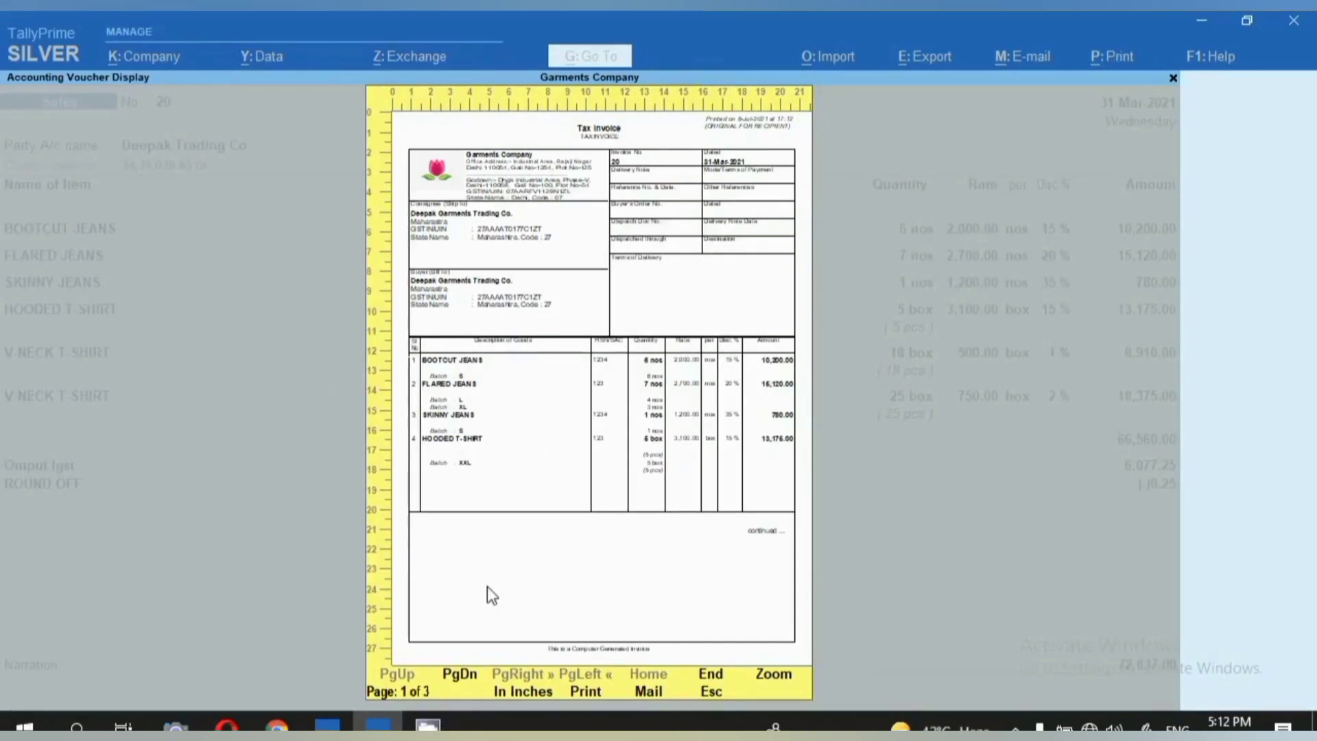
pyautogui.press('Escape')
# Open voucher 20's print configuration and locate the "Optimise printing to save paper" option under Header Information
pyautogui.click(507, 484)
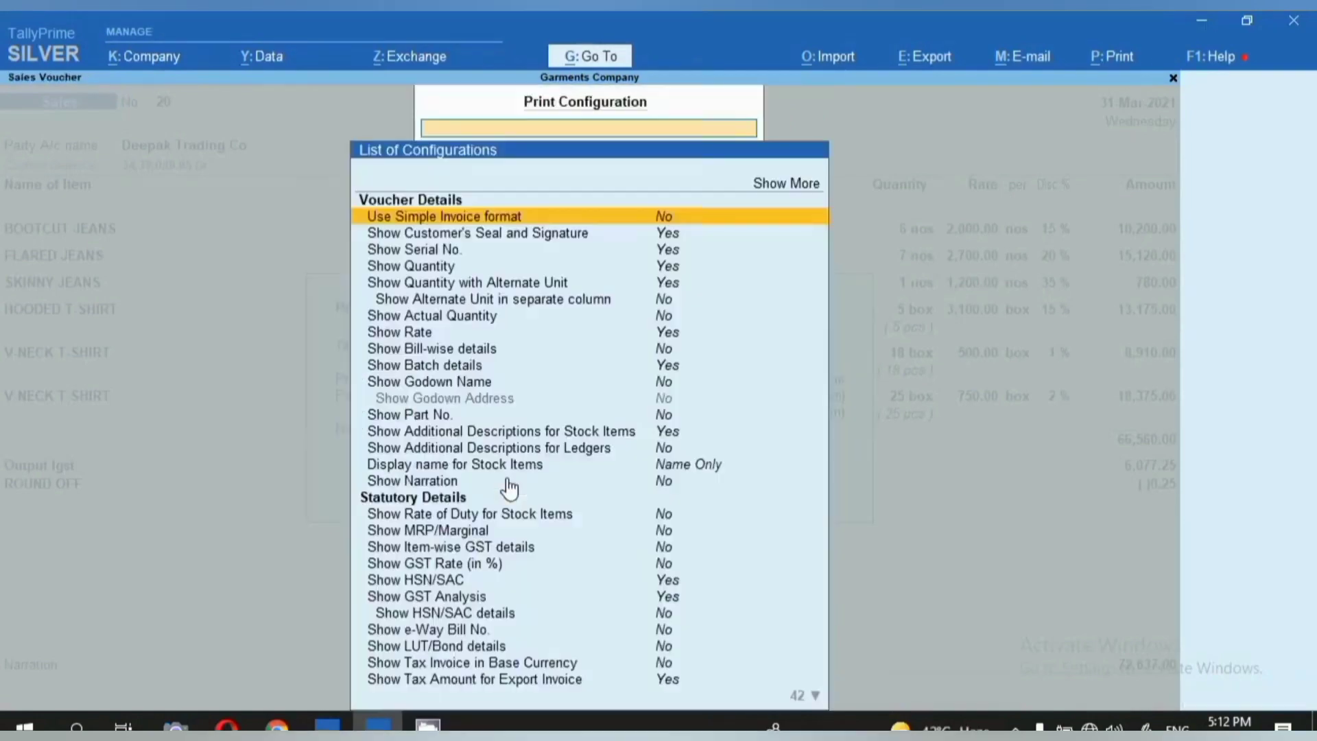
pyautogui.press('Down')
pyautogui.press('Down')
pyautogui.press('Down')
pyautogui.press('Down')
pyautogui.press('Down')
pyautogui.press('Down')
pyautogui.press('Down')
pyautogui.press('Down')
pyautogui.press('Down')
pyautogui.press('Down')
pyautogui.press('Down')
pyautogui.press('Down')
pyautogui.press('Down')
pyautogui.press('Down')
pyautogui.press('Down')
pyautogui.press('Down')
pyautogui.press('Down')
pyautogui.press('Down')
pyautogui.press('Down')
pyautogui.press('Down')
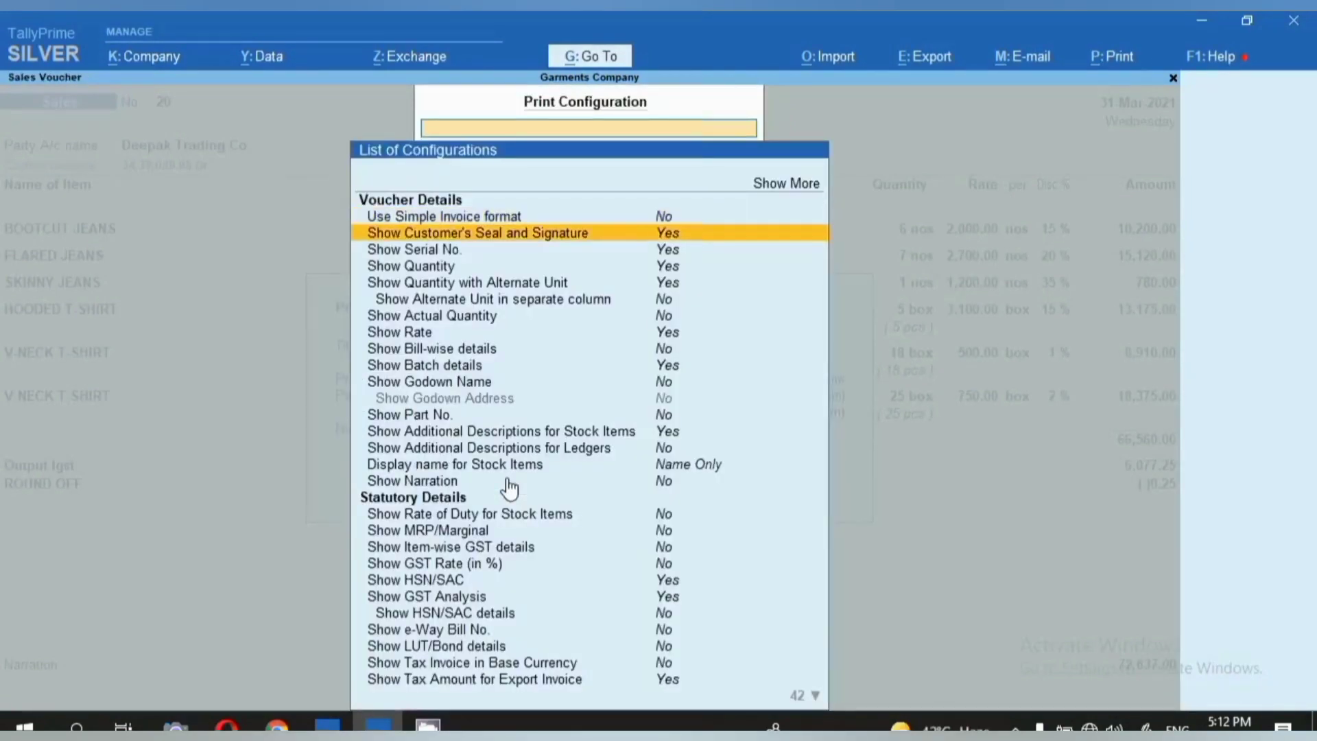
pyautogui.press('Up')
pyautogui.press('Up')
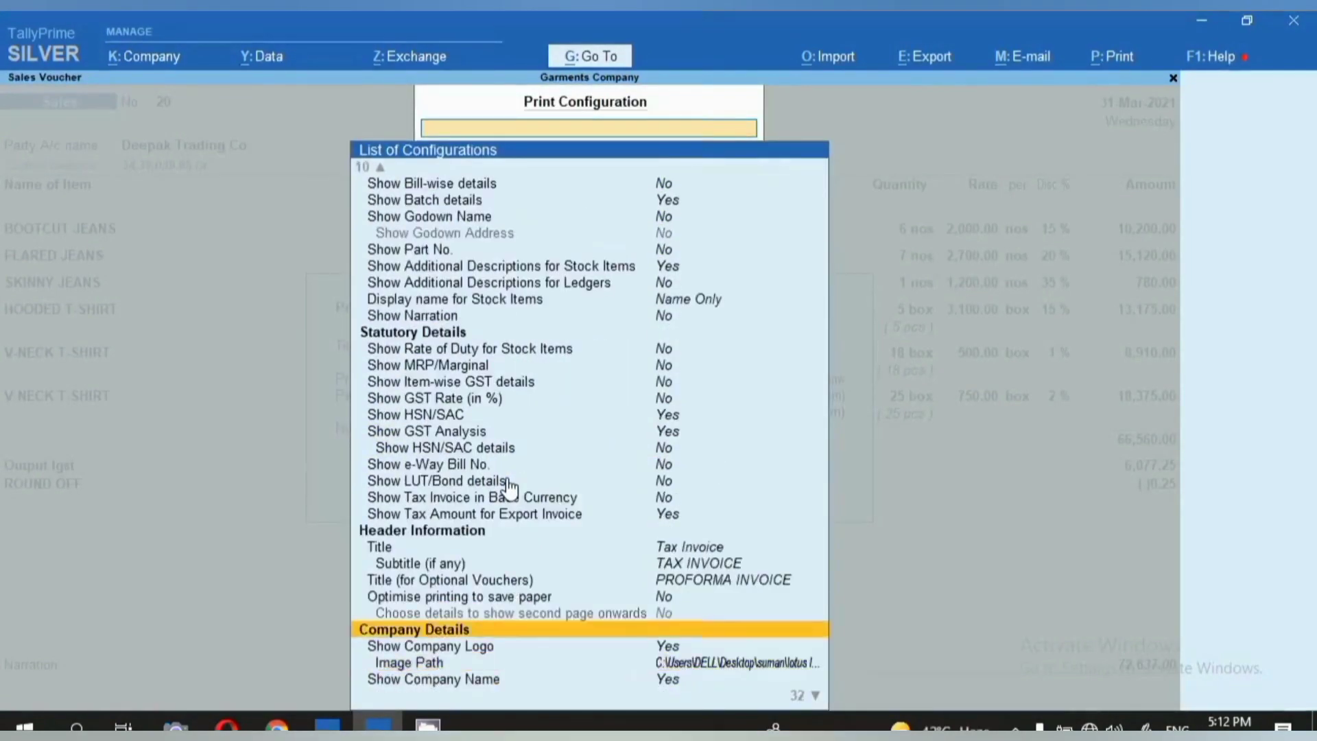
pyautogui.press('Up')
pyautogui.press('Up')
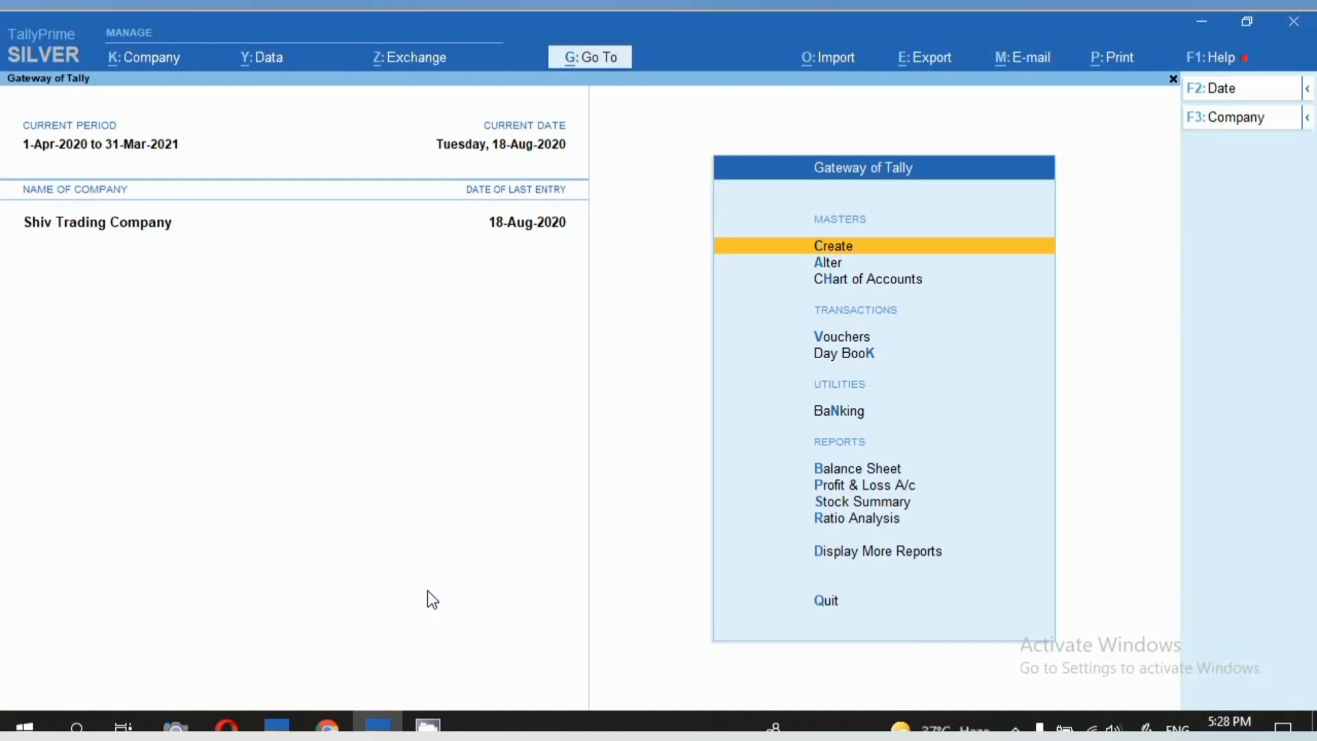
# Start a sales voucher in Shiv Trading Company with Suman Education Hub as the party and accept its buyer details
pyautogui.press('v')
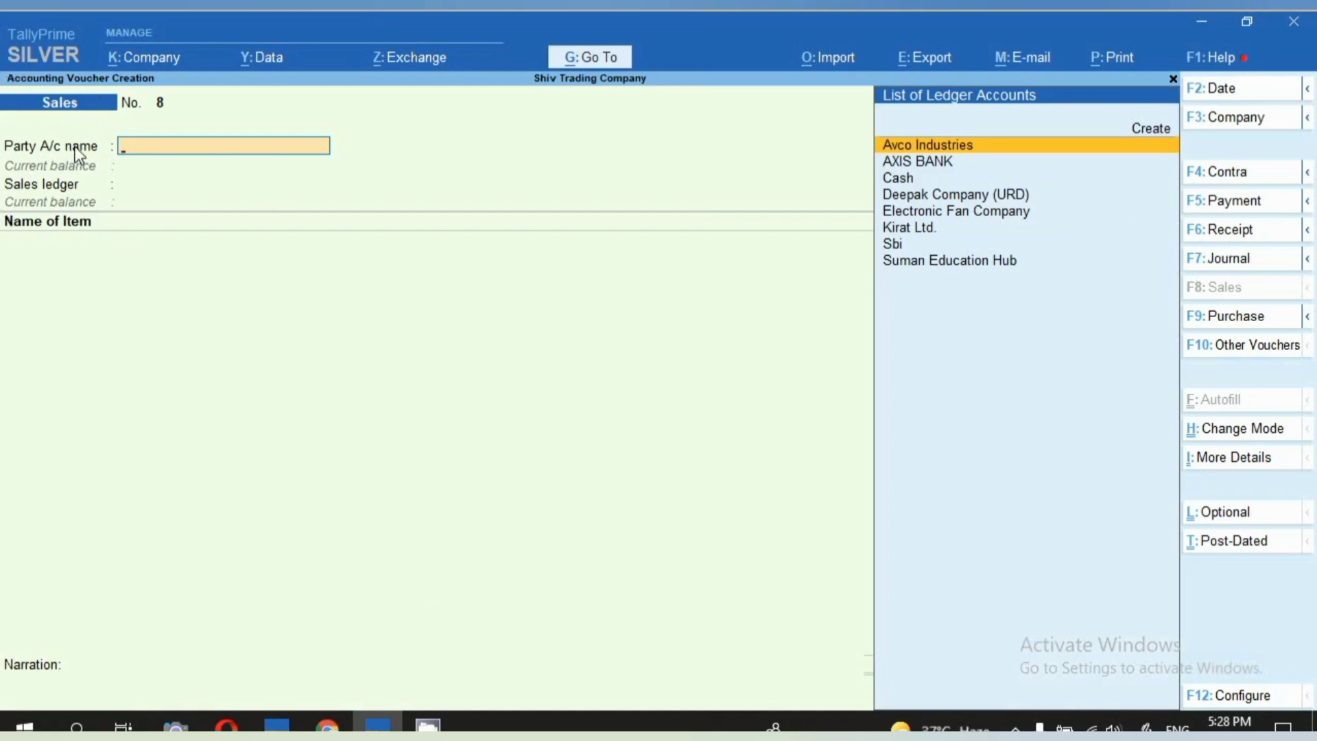
pyautogui.press('Down')
pyautogui.press('Down')
pyautogui.press('Down')
pyautogui.press('Down')
pyautogui.press('Down')
pyautogui.press('Down')
pyautogui.press('Down')
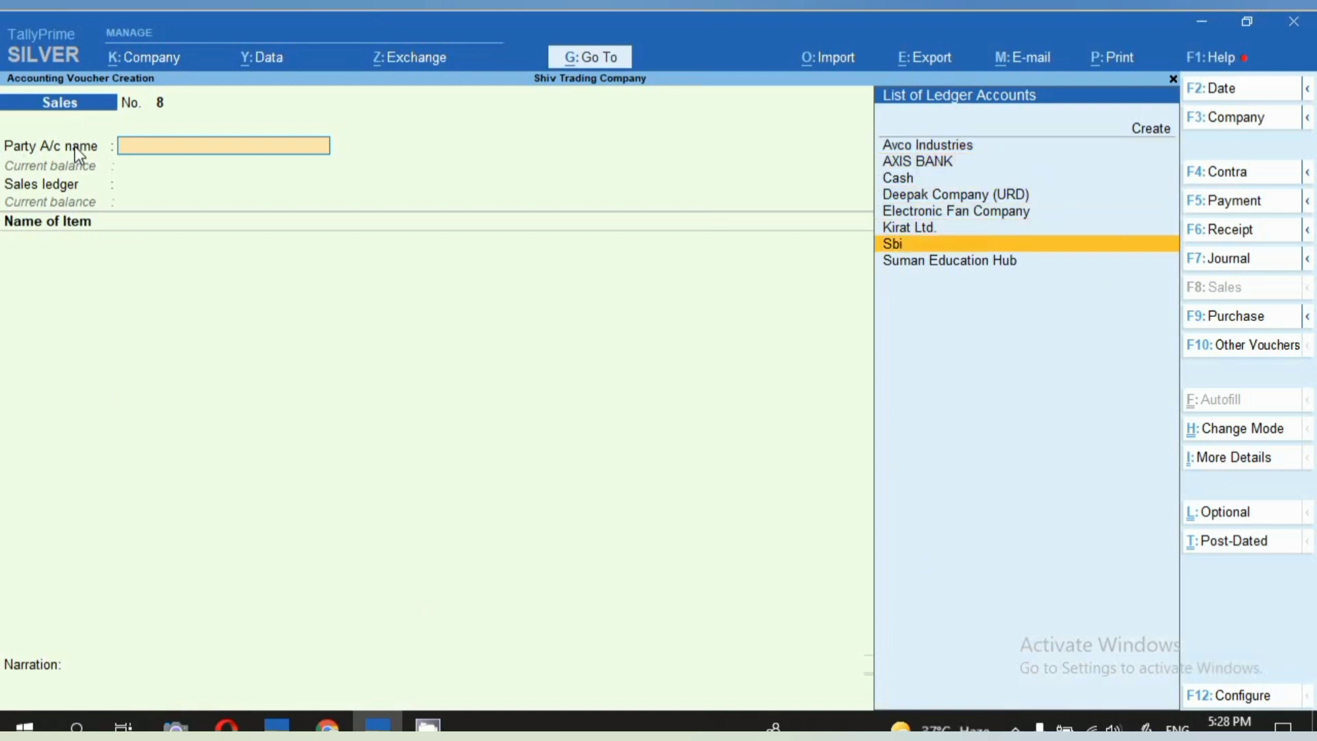
pyautogui.press('Return')
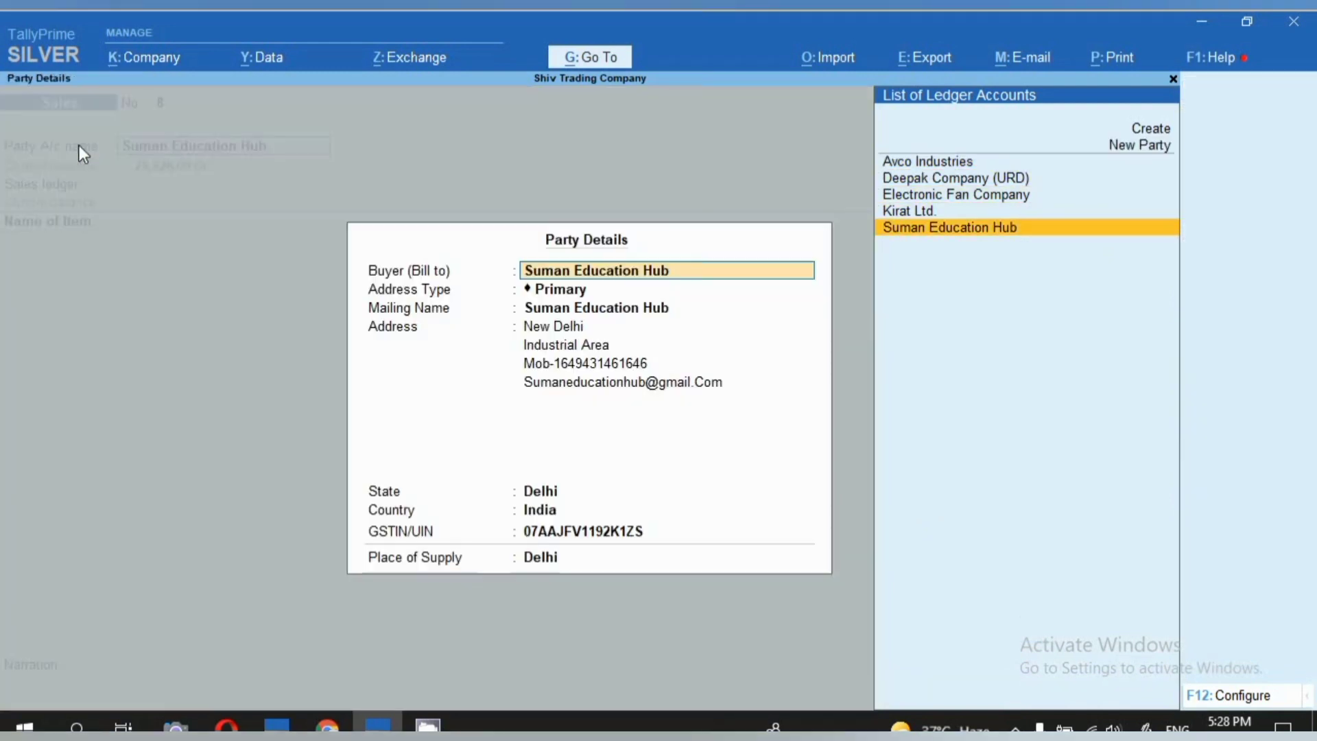
pyautogui.press('Up')
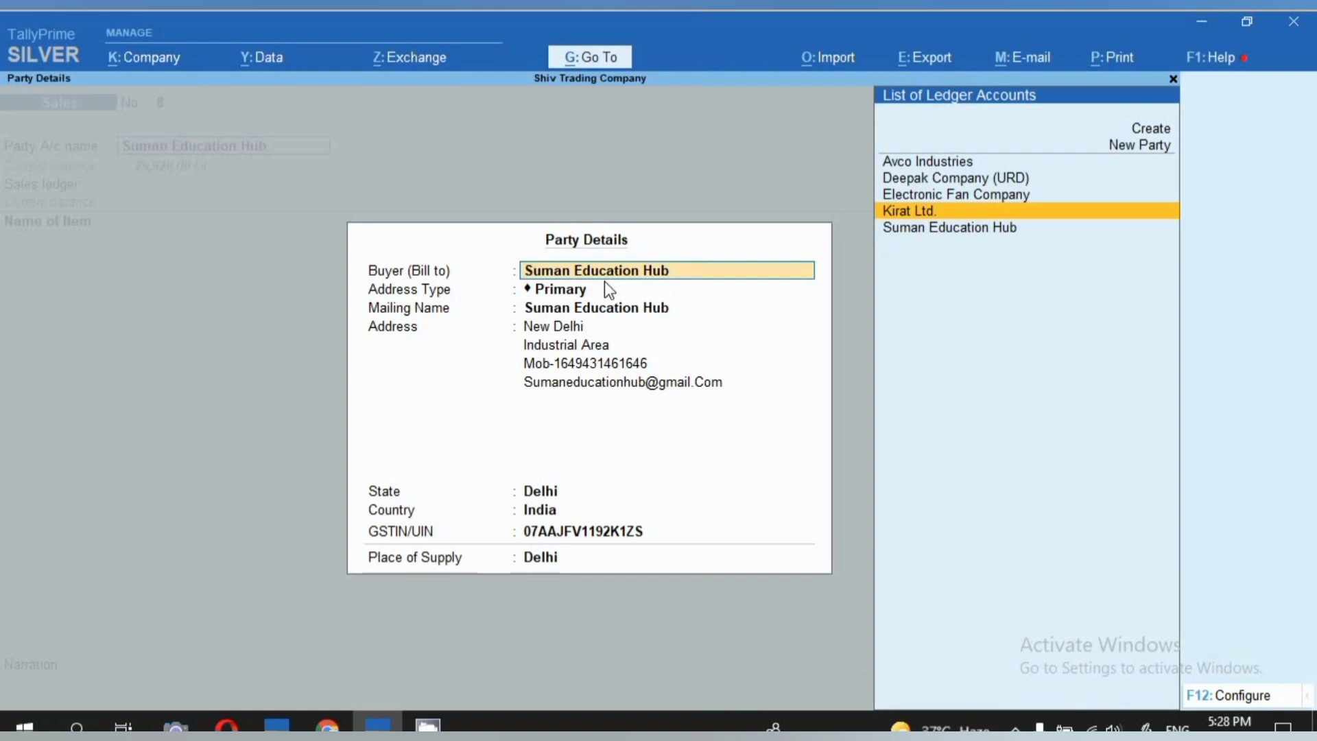
pyautogui.hotkey('ctrl', 'a')
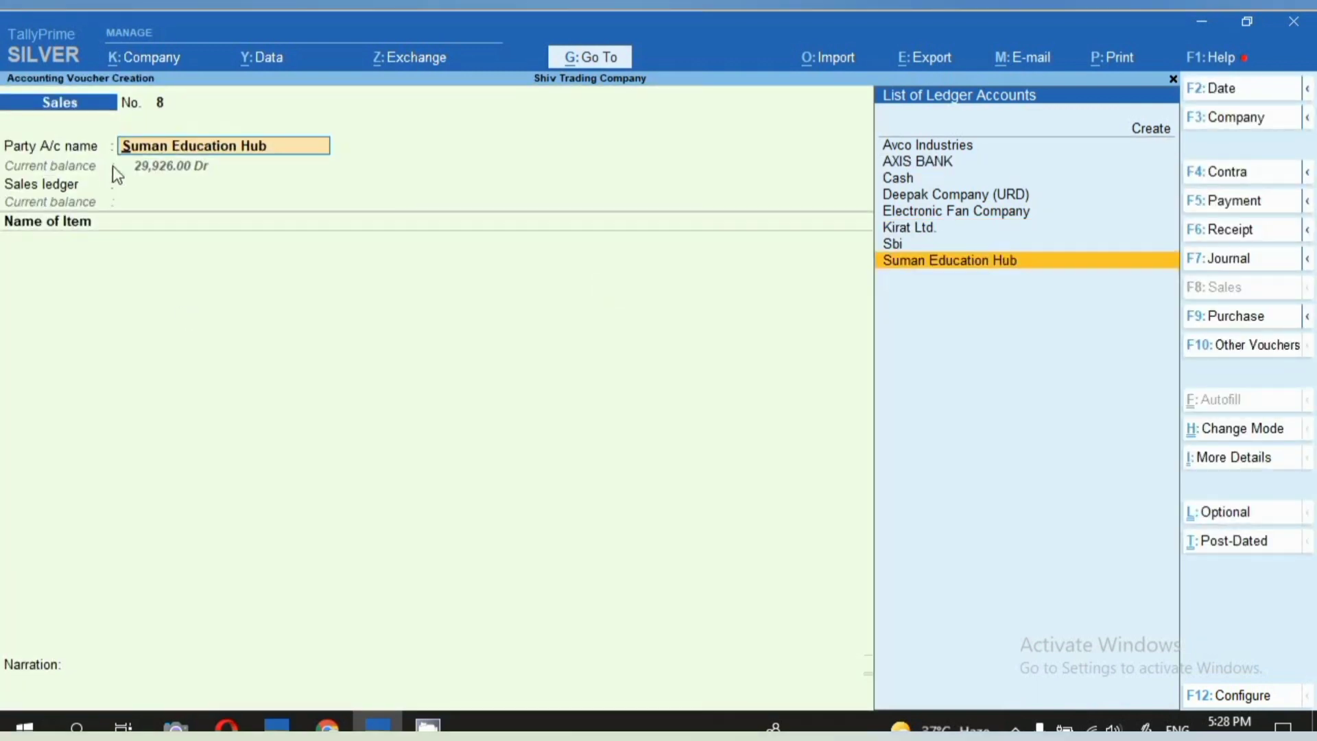
# Set "Provide Dispatch, Order, and Export details" to Yes in the sales voucher configuration and save it
pyautogui.click(1224, 696)
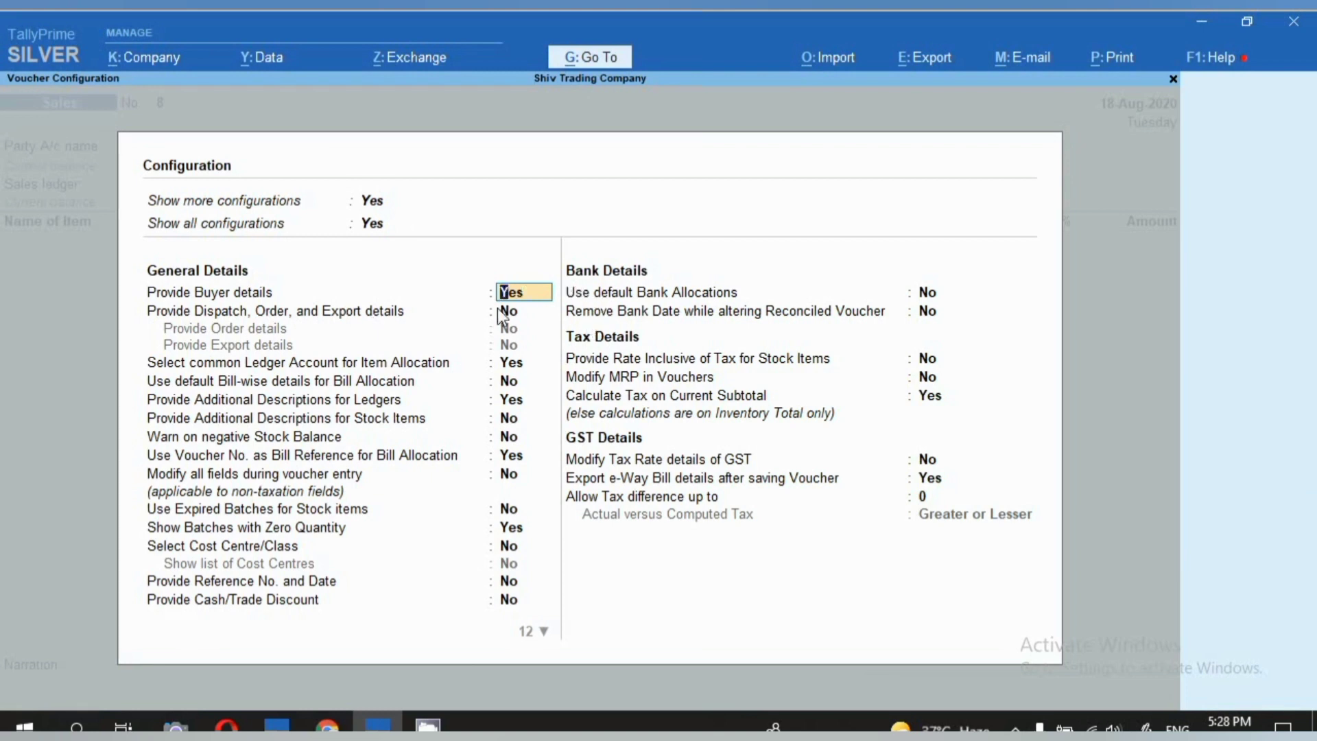
pyautogui.click(550, 317)
pyautogui.write('y')
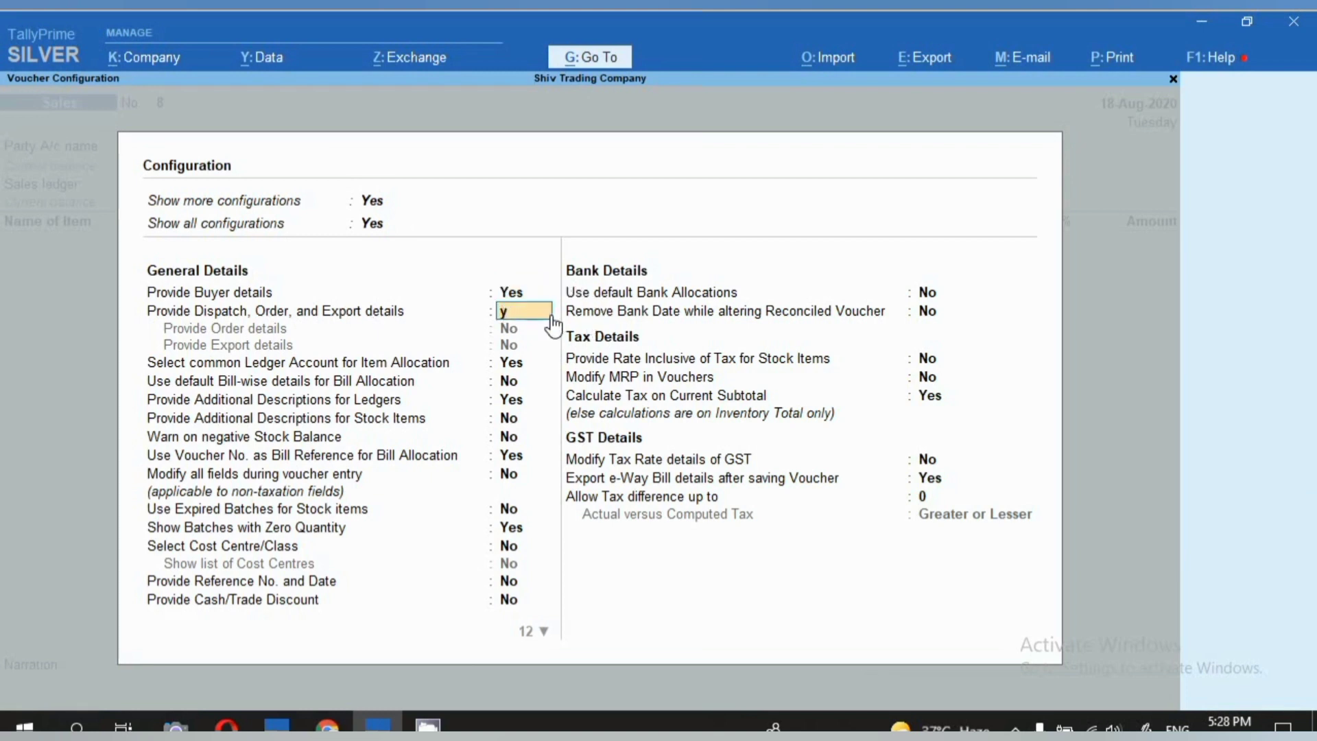
pyautogui.press('Return')
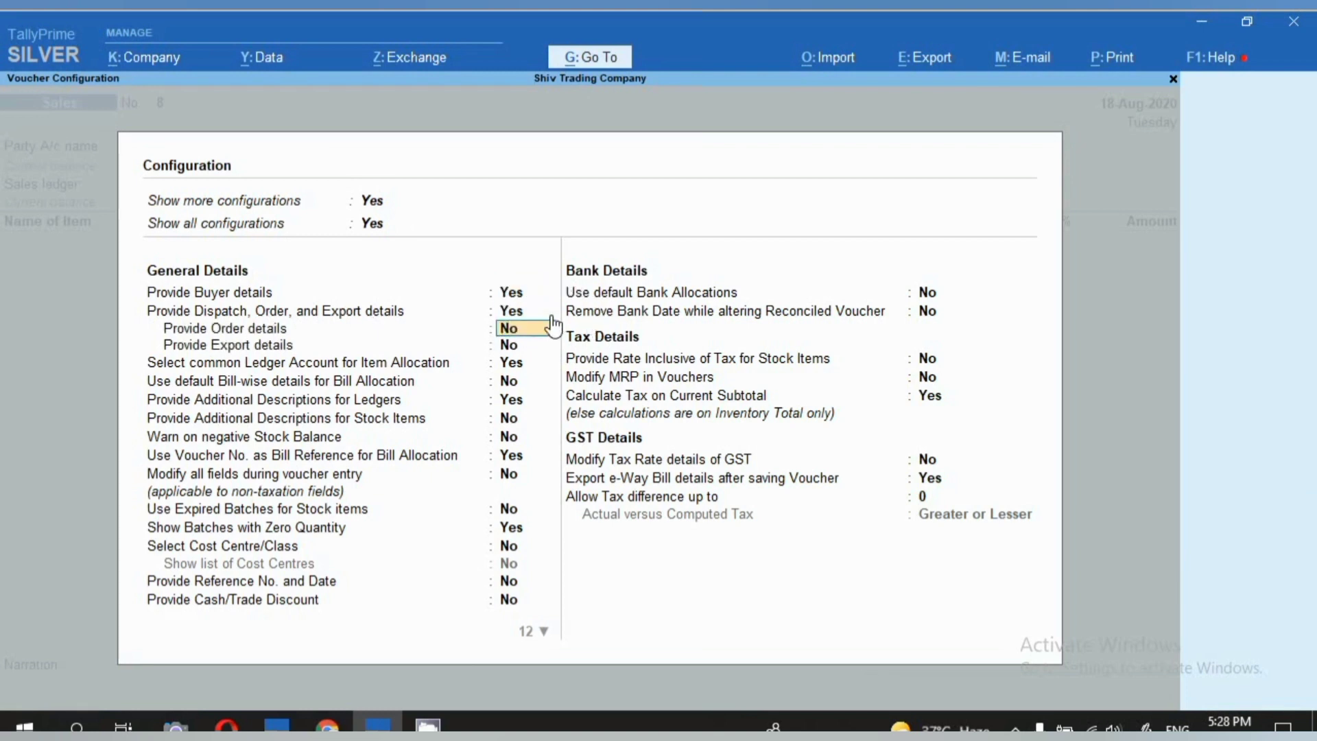
pyautogui.hotkey('ctrl', 'a')
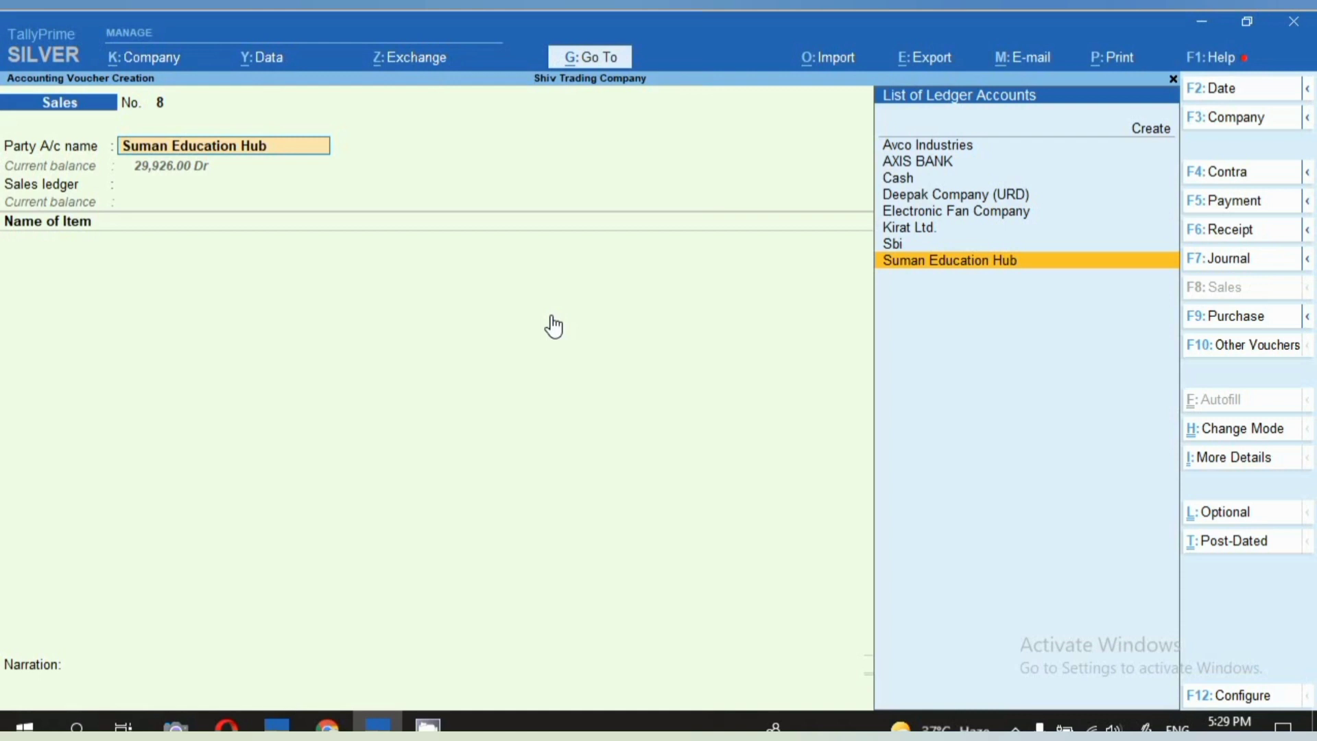
pyautogui.press('Return')
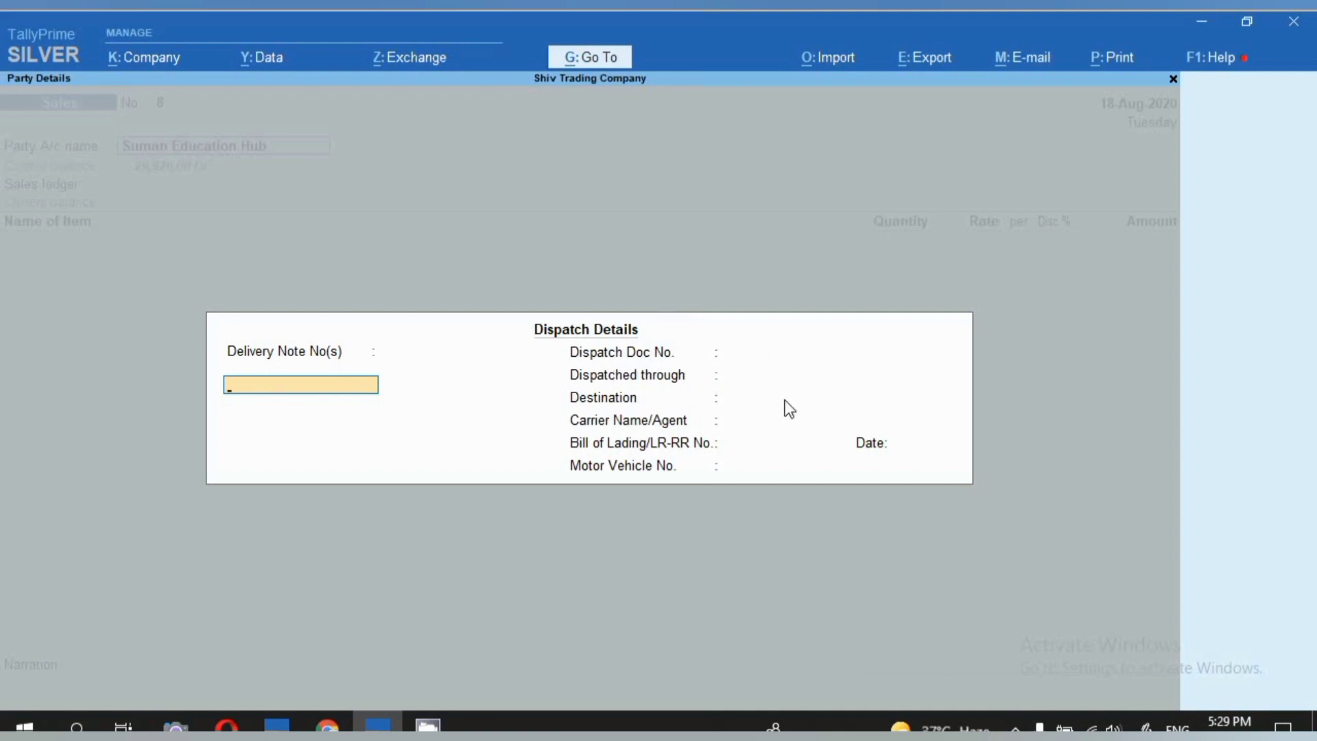
pyautogui.click(762, 421)
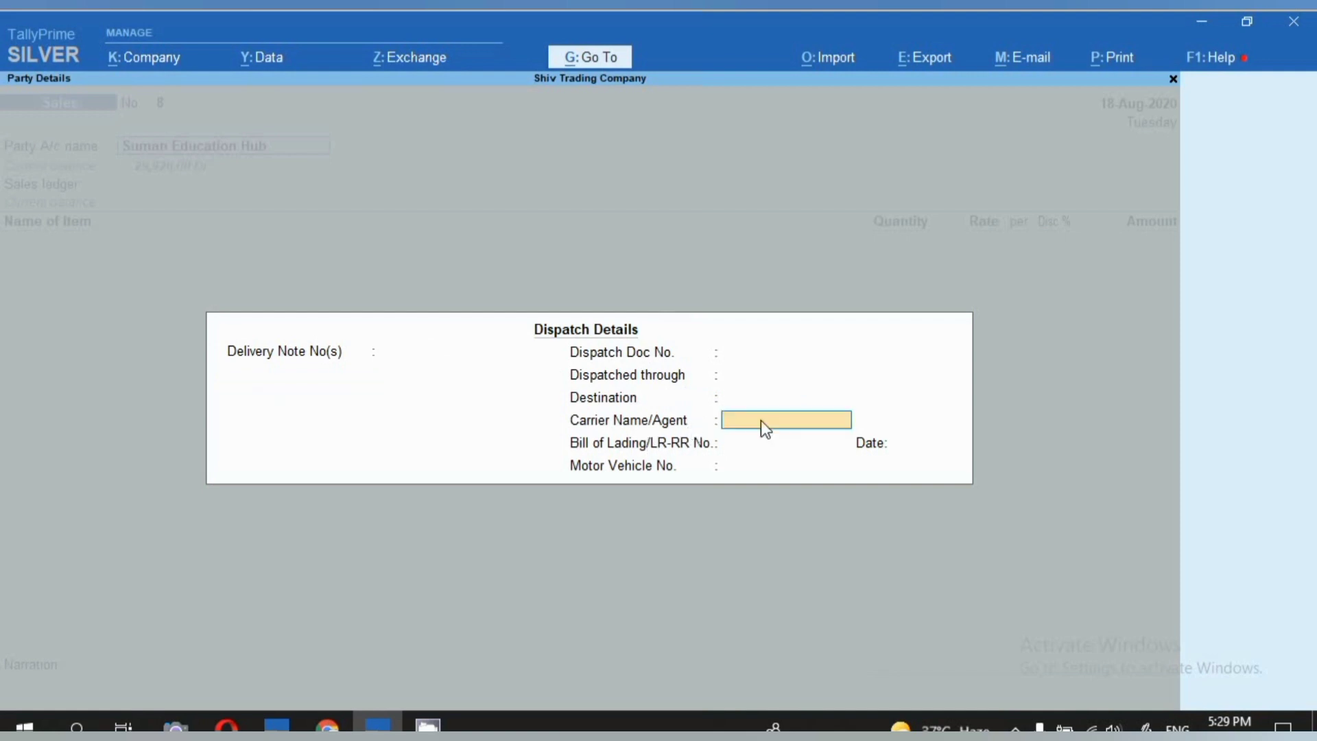
pyautogui.click(746, 448)
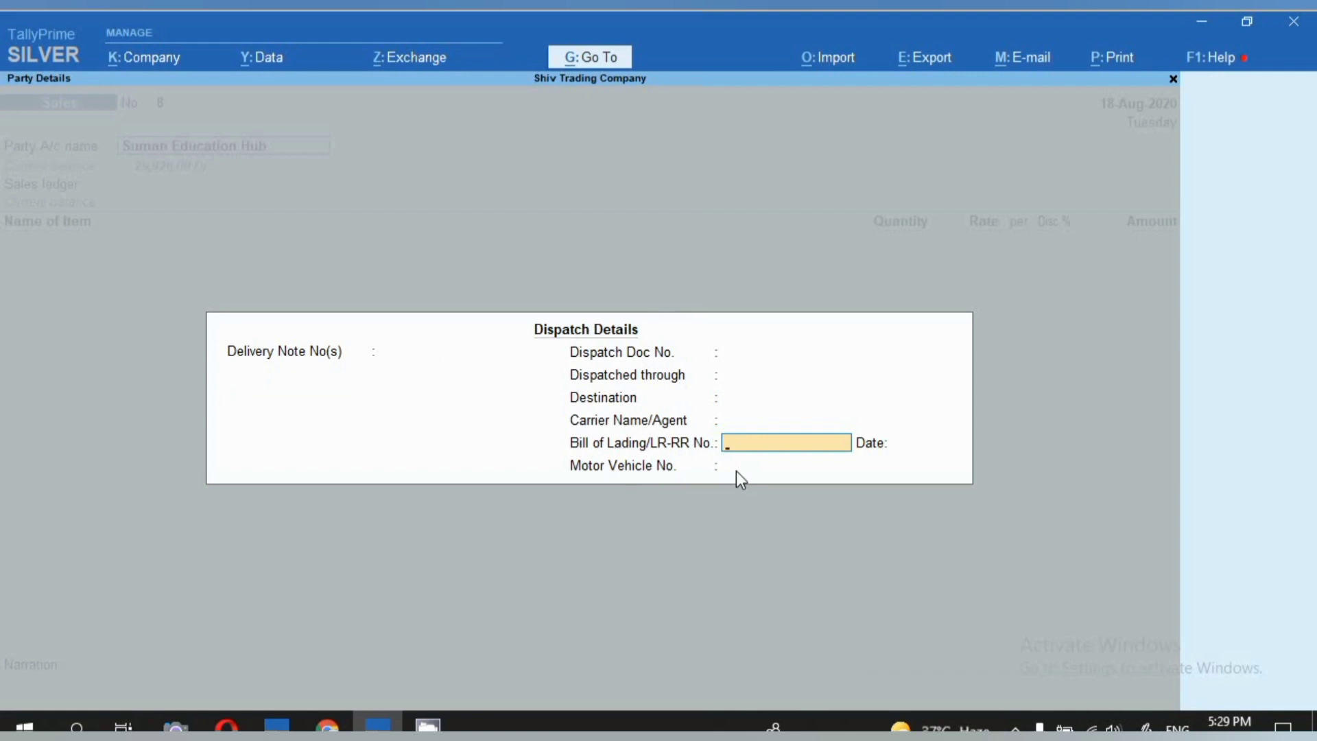
pyautogui.click(735, 470)
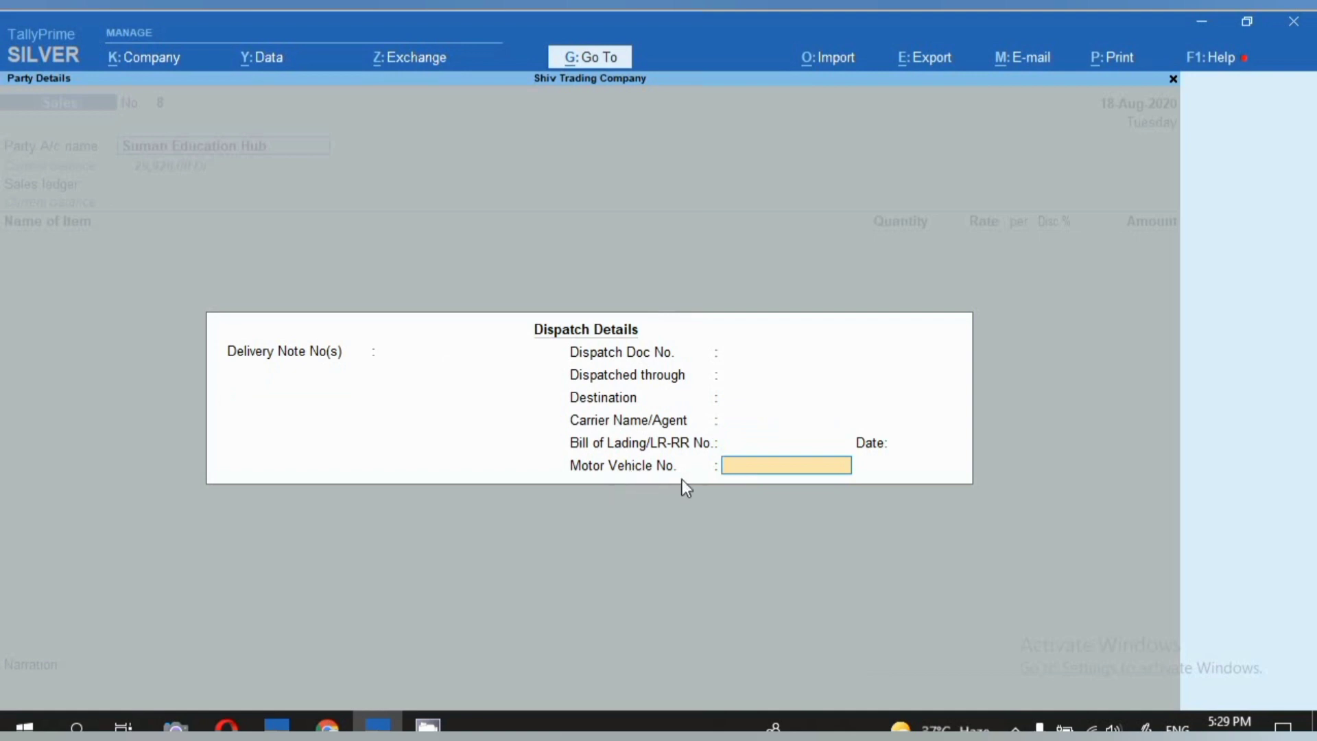
pyautogui.write('DI01LJ0711')
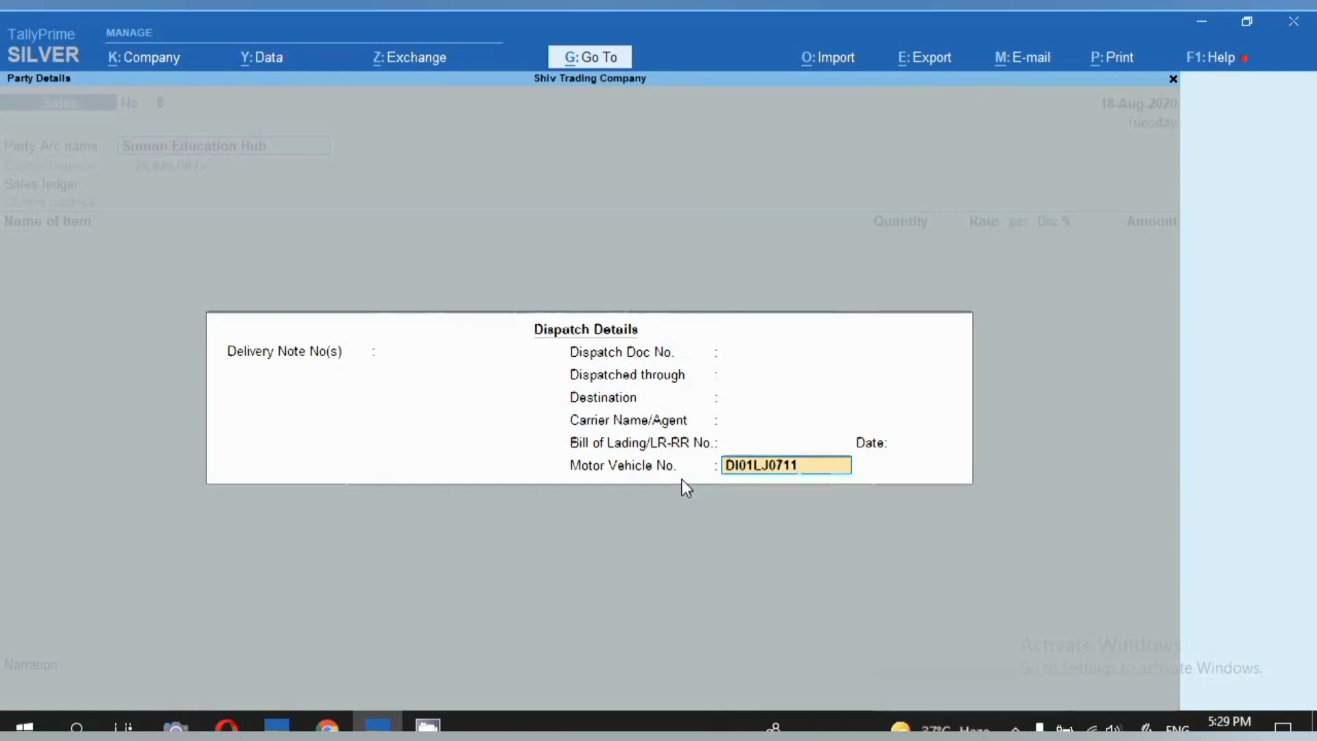
pyautogui.press('Return')
pyautogui.hotkey('ctrl', 'a')
# Reopen the voucher configuration and review the "Provide Dispatch, Order, and Export details" option
pyautogui.click(1268, 701)
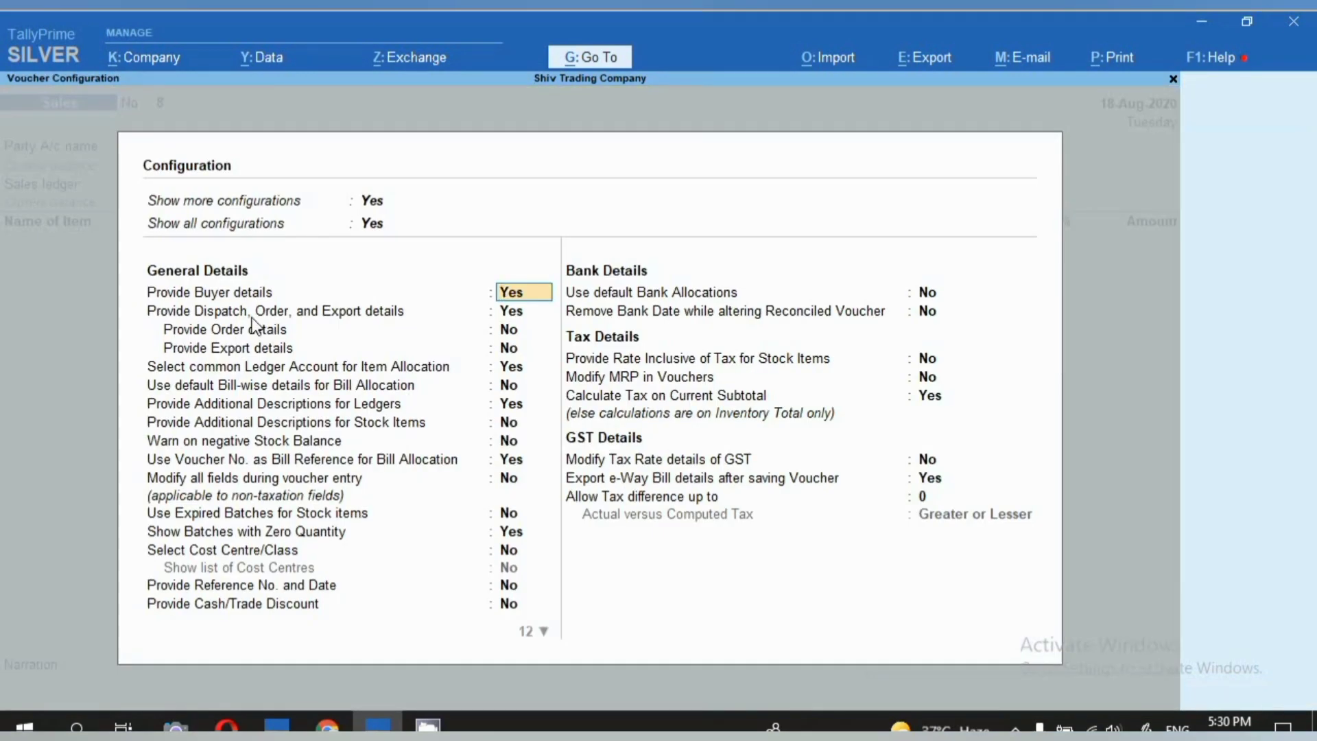
pyautogui.press('Return')
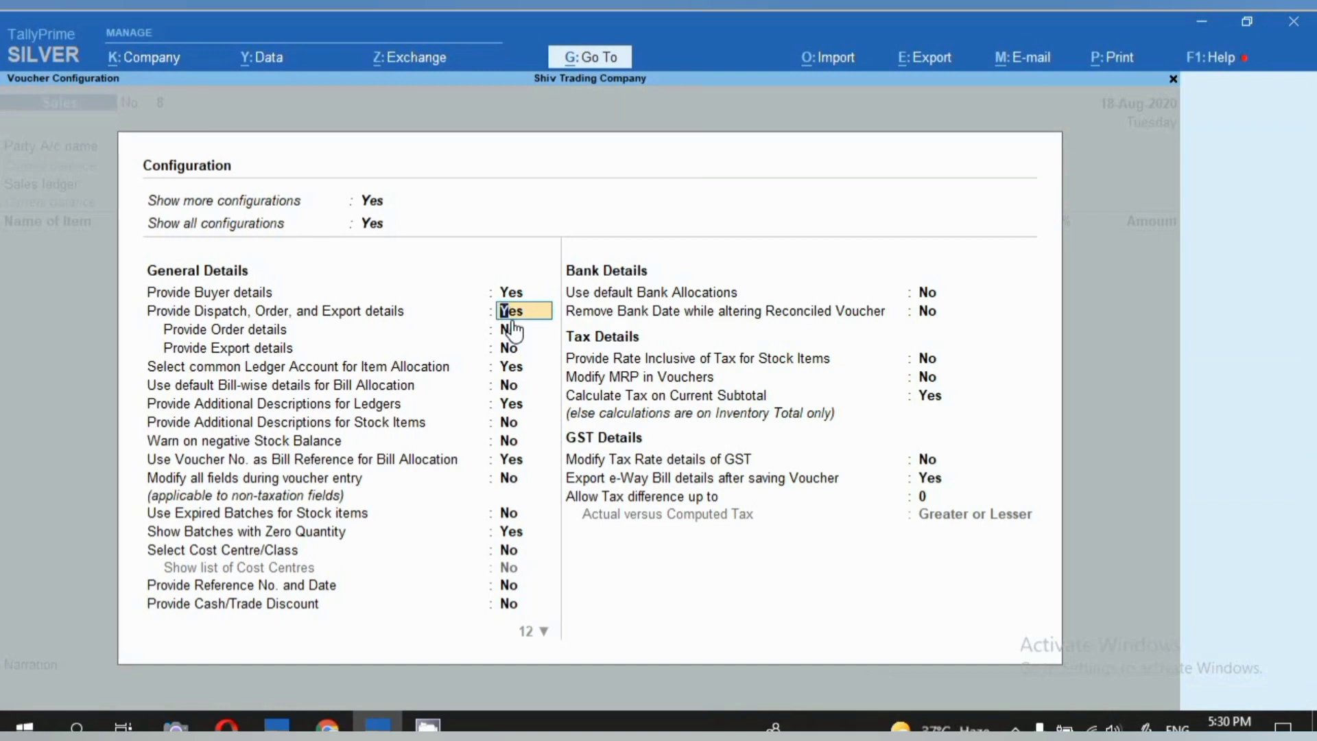
pyautogui.click(1015, 728)
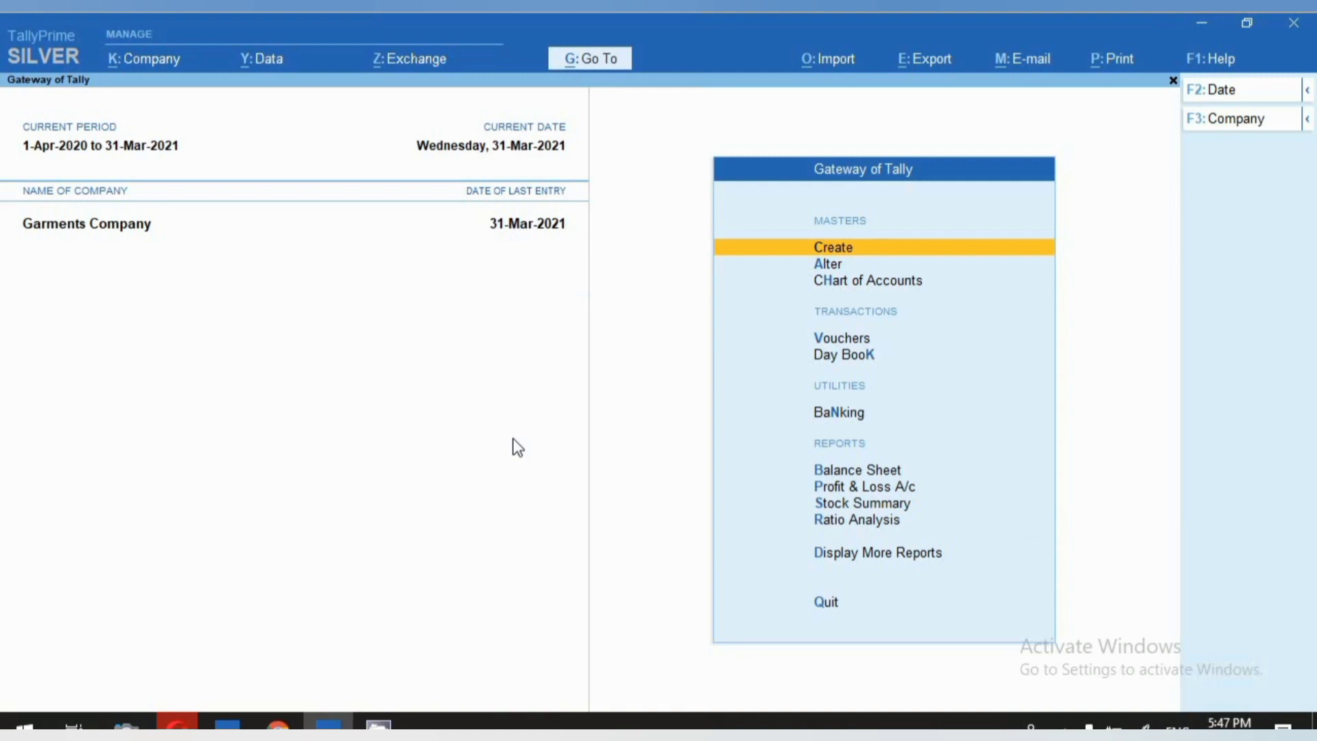
# Start a sales voucher in Garments Company with party Abc Co., accept its party details and use the Sale ledger
pyautogui.press('v')
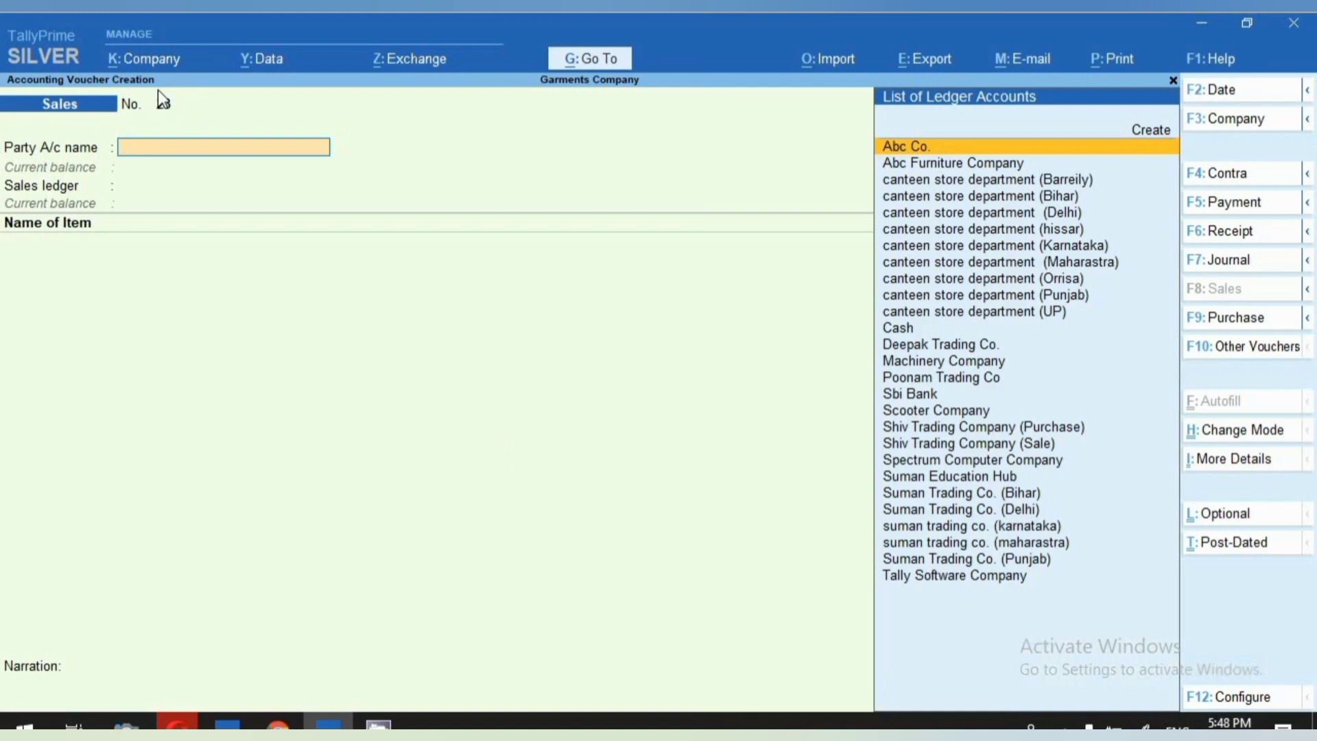
pyautogui.press('Return')
pyautogui.press('Return')
pyautogui.press('Return')
pyautogui.press('Return')
pyautogui.press('Return')
pyautogui.press('Return')
pyautogui.press('Return')
pyautogui.press('Return')
pyautogui.press('Return')
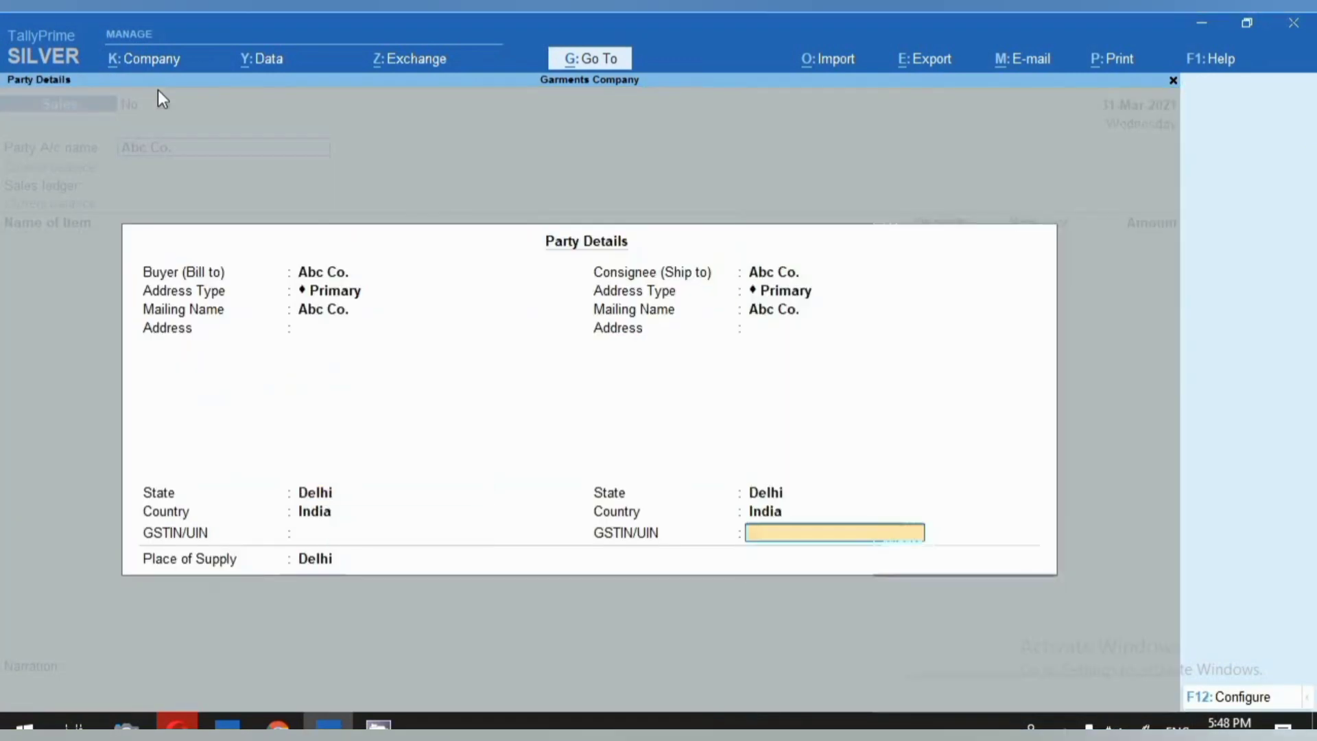
pyautogui.press('Return')
pyautogui.press('Return')
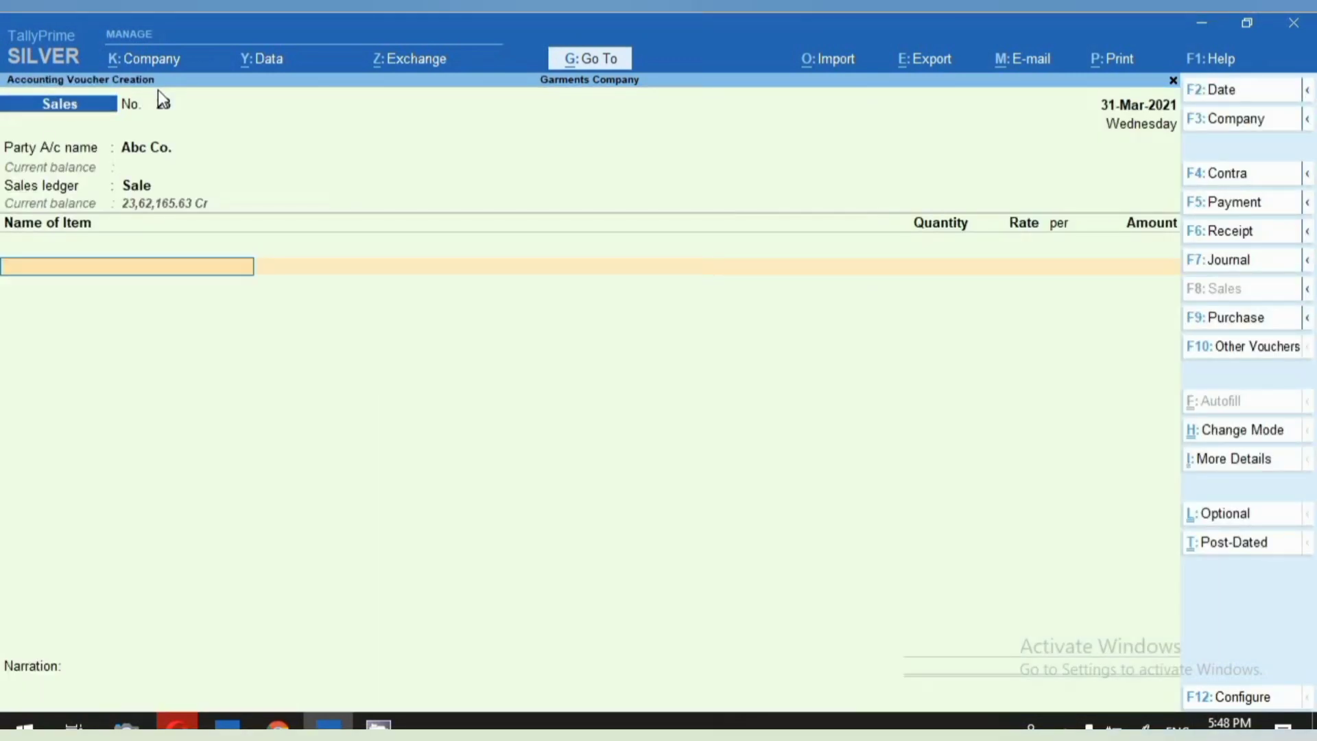
# Select BELL BOTTON JEANS, examine its tracking and order number allocation fields, and quit the voucher without saving
pyautogui.write('B')
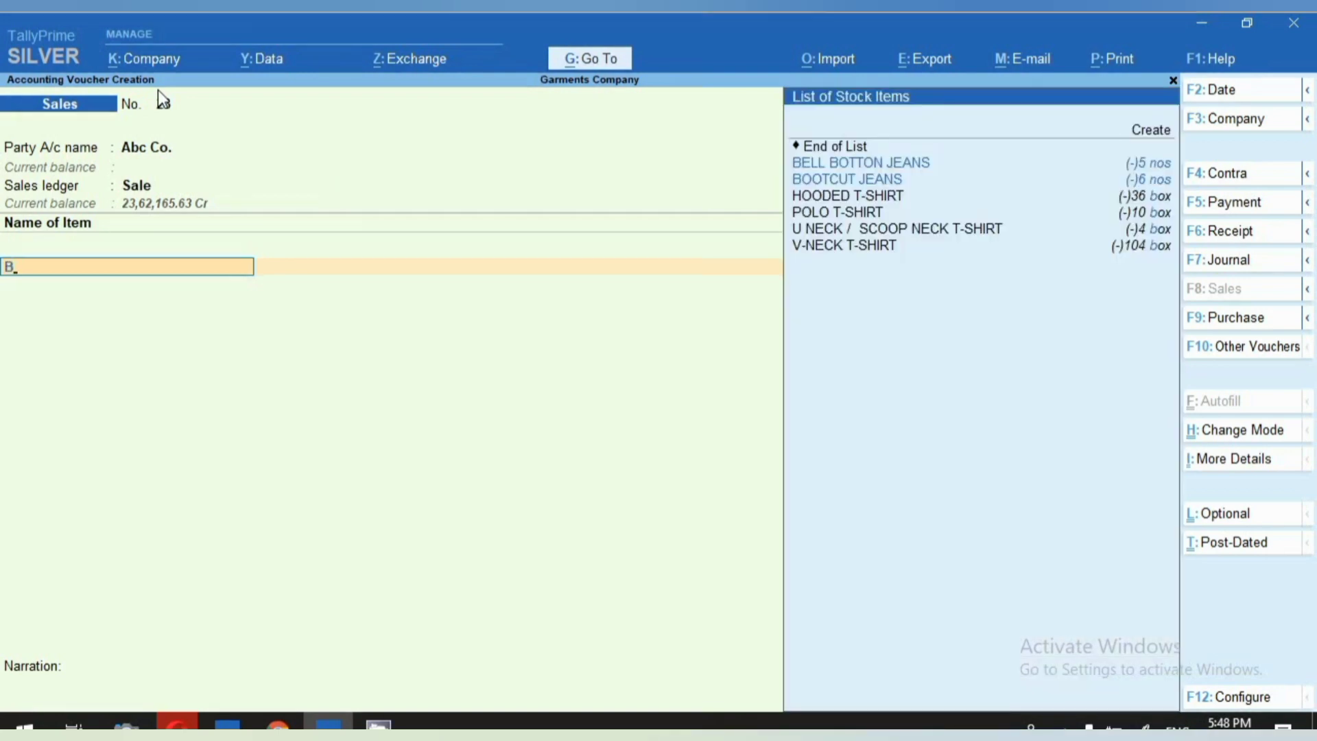
pyautogui.press('Return')
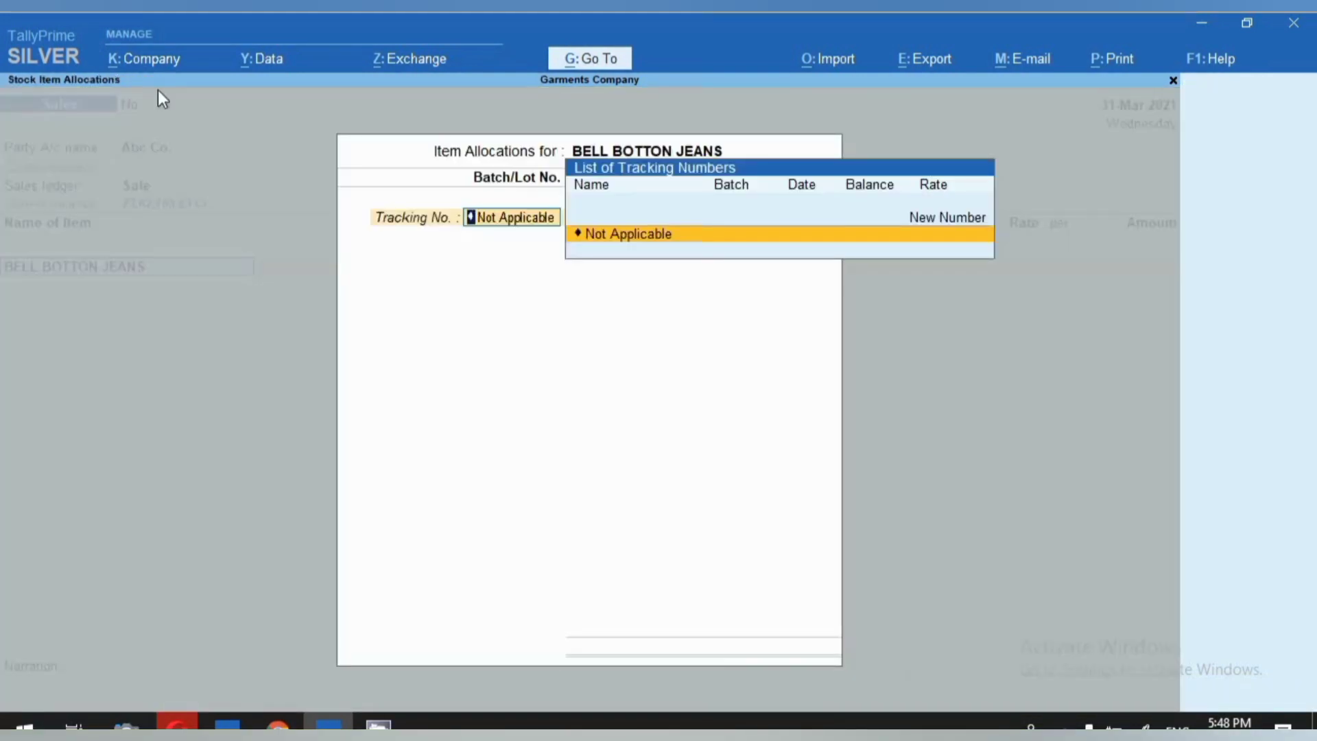
pyautogui.press('Return')
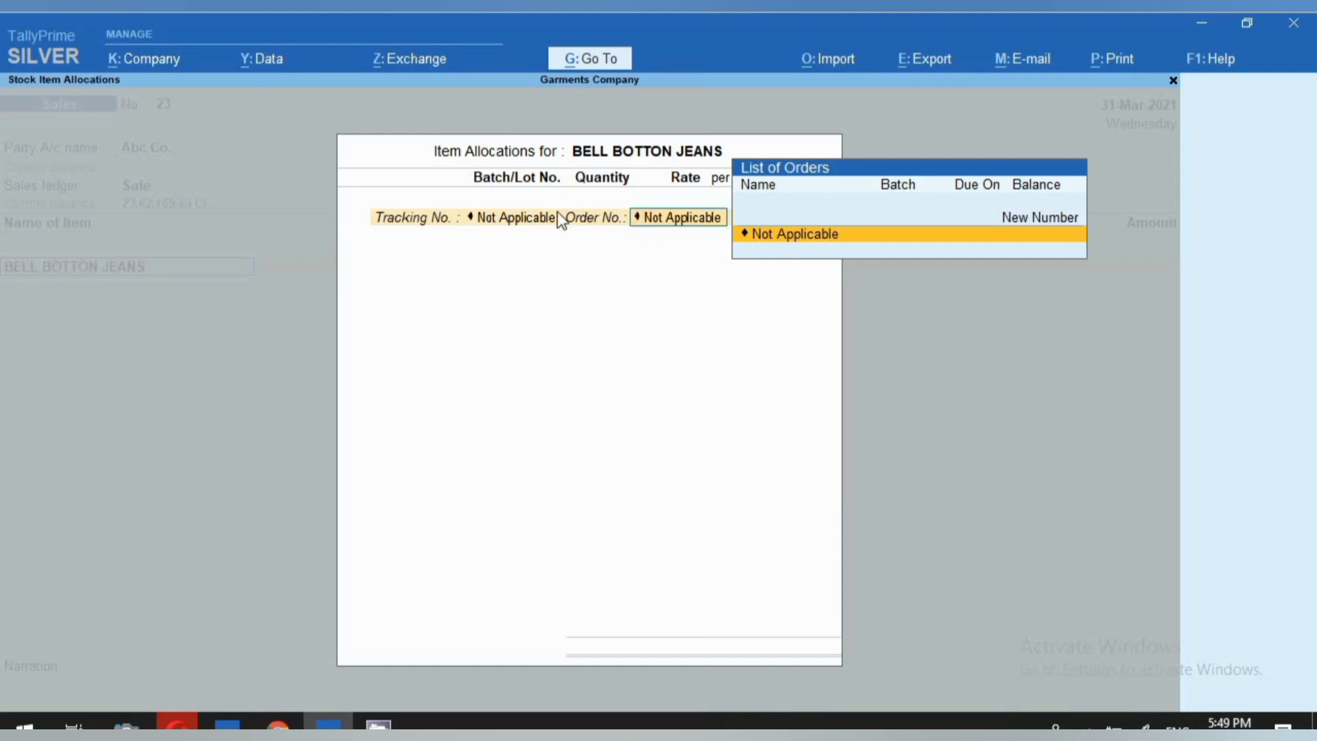
pyautogui.press('BackSpace')
pyautogui.press('Escape')
pyautogui.press('Return')
pyautogui.press('Escape')
pyautogui.press('Escape')
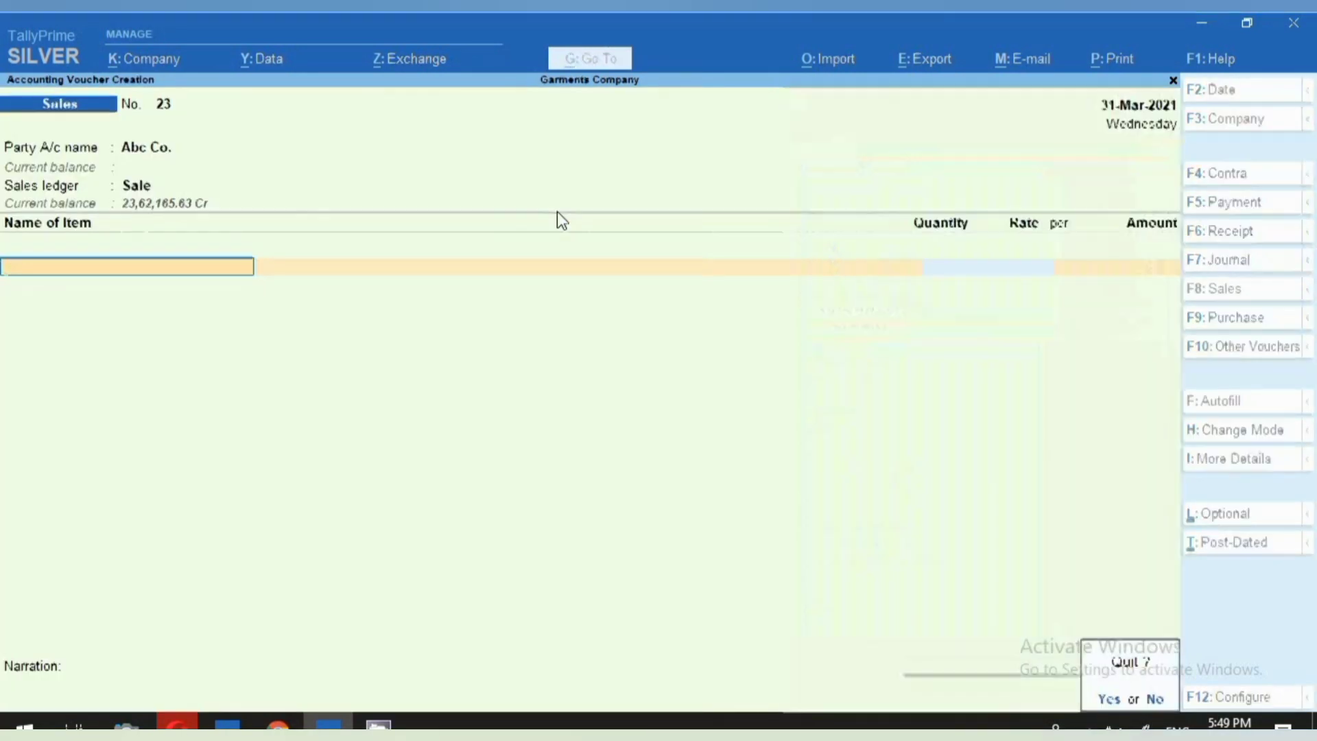
pyautogui.press('Return')
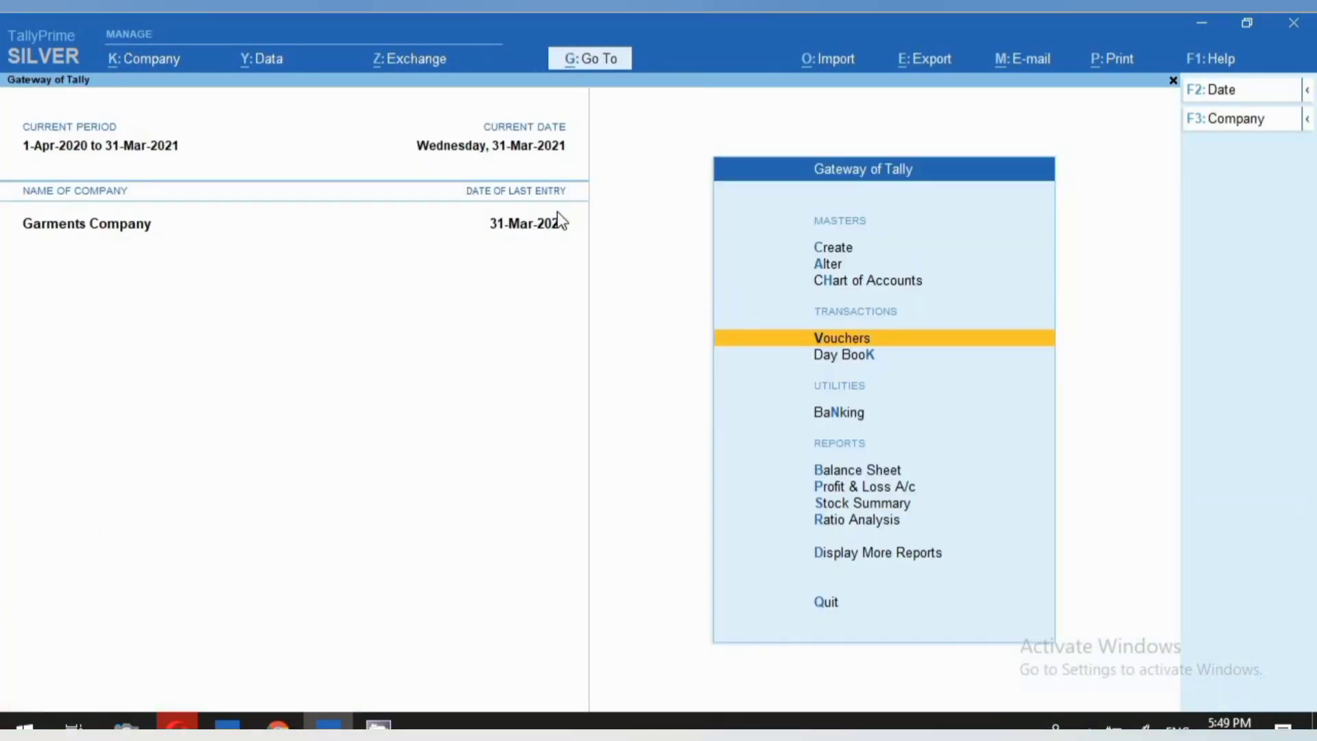
# Alter the Delivery Note voucher type, setting "Activate this Voucher Type" to No, and save it
pyautogui.press('Up')
pyautogui.press('Up')
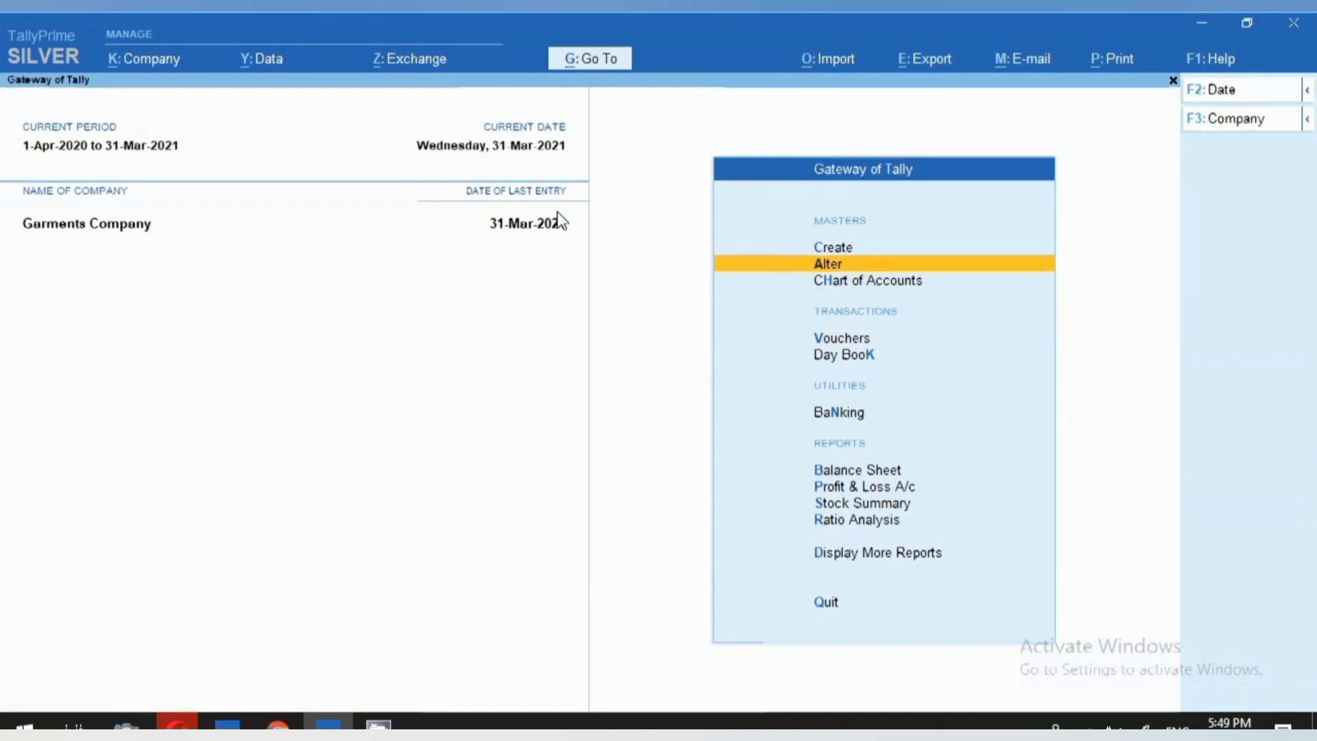
pyautogui.press('Return')
pyautogui.press('Down')
pyautogui.press('Down')
pyautogui.press('Down')
pyautogui.press('Down')
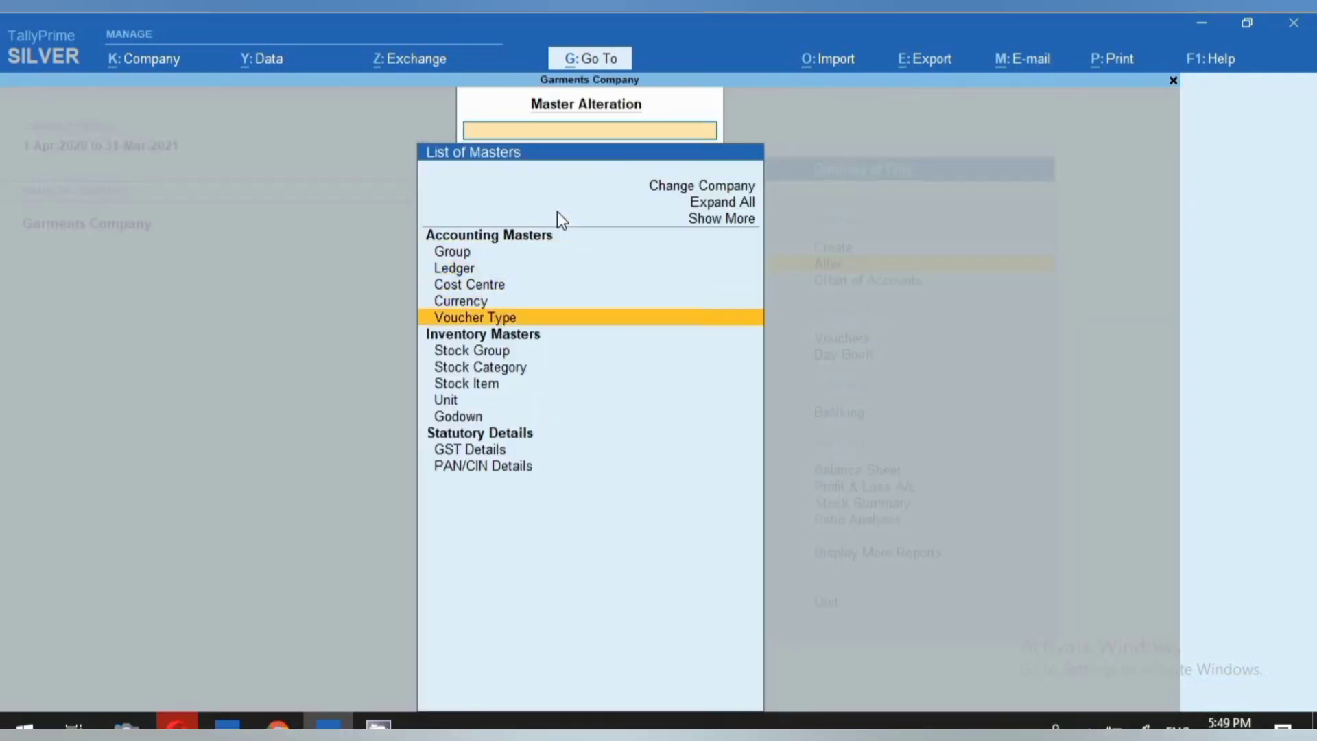
pyautogui.press('Return')
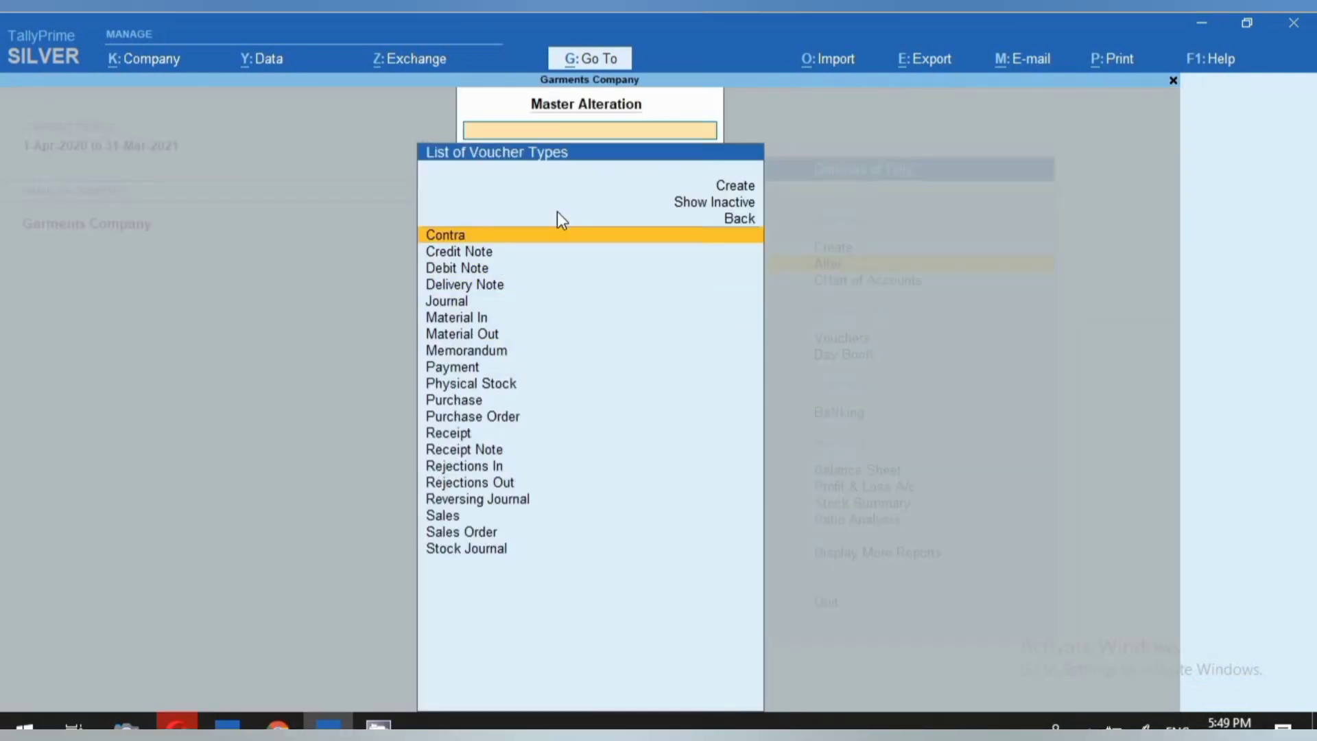
pyautogui.press('Down')
pyautogui.press('Down')
pyautogui.press('Down')
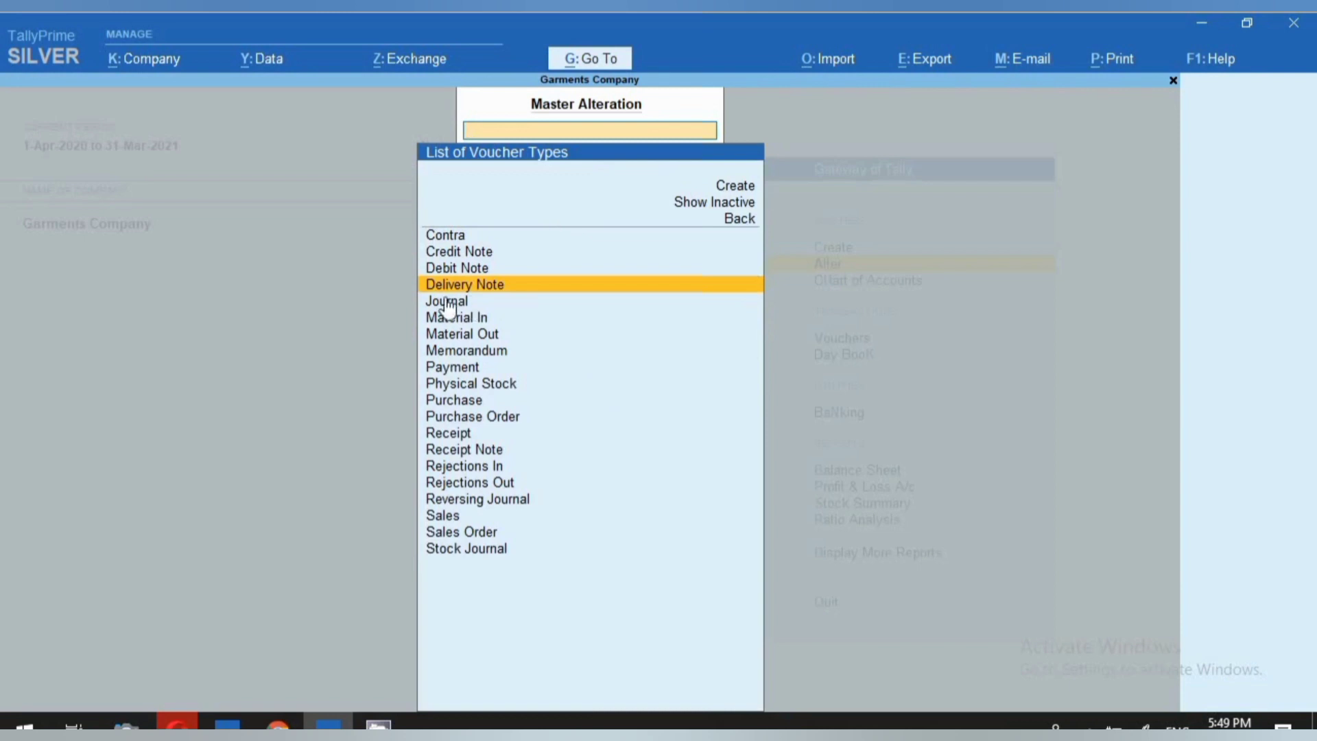
pyautogui.click(487, 281)
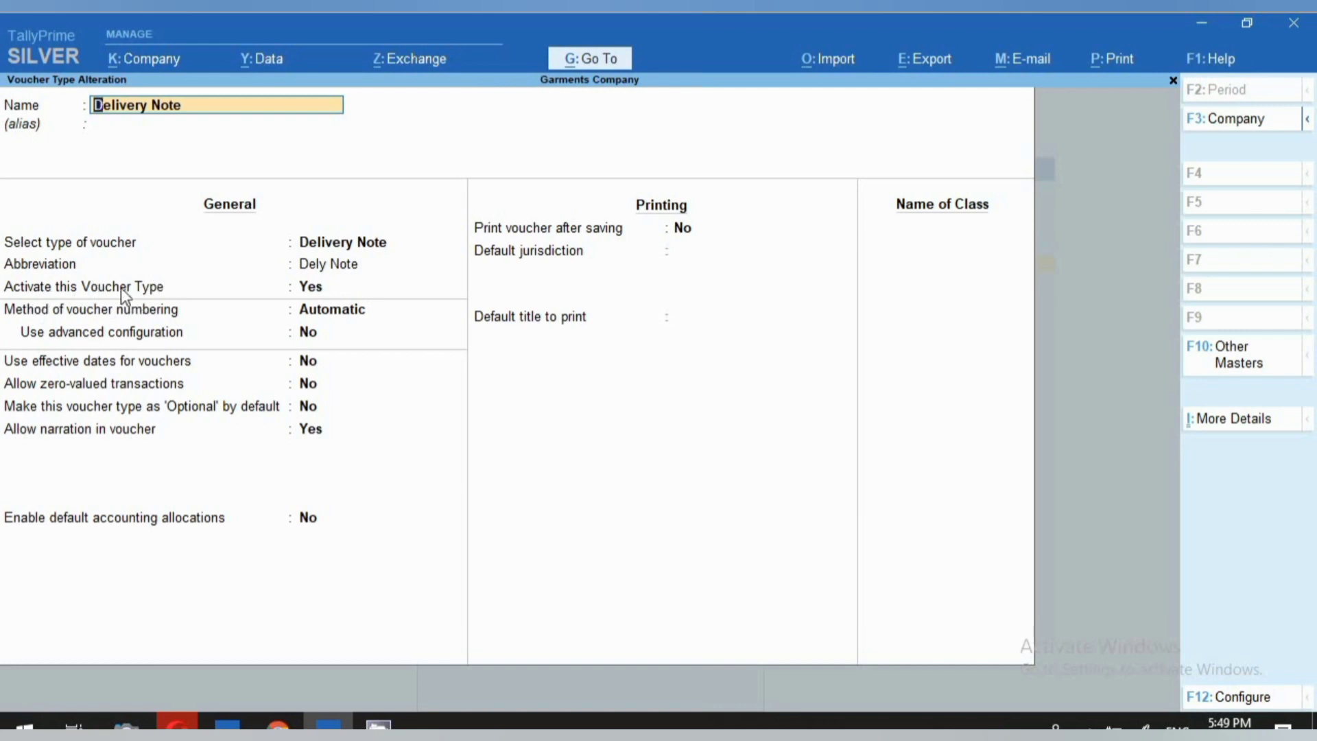
pyautogui.click(317, 291)
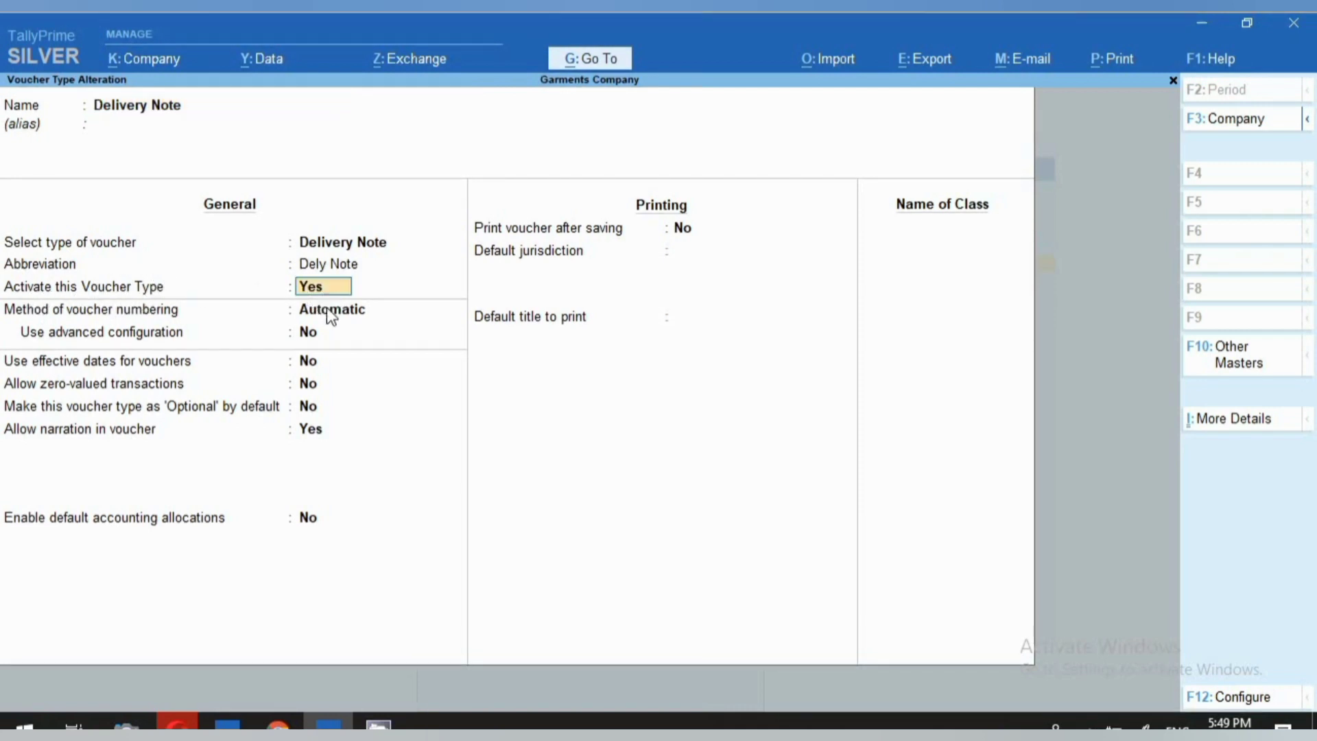
pyautogui.write('n')
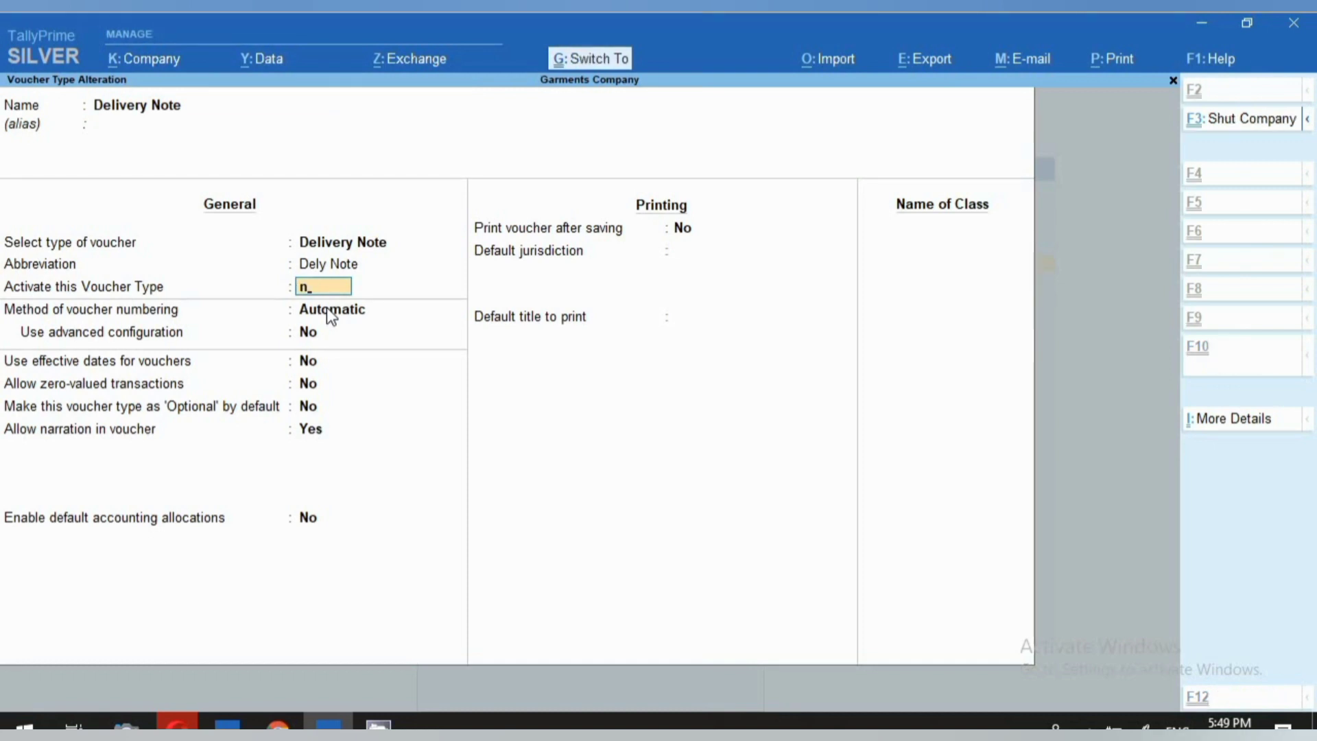
pyautogui.hotkey('ctrl', 'a')
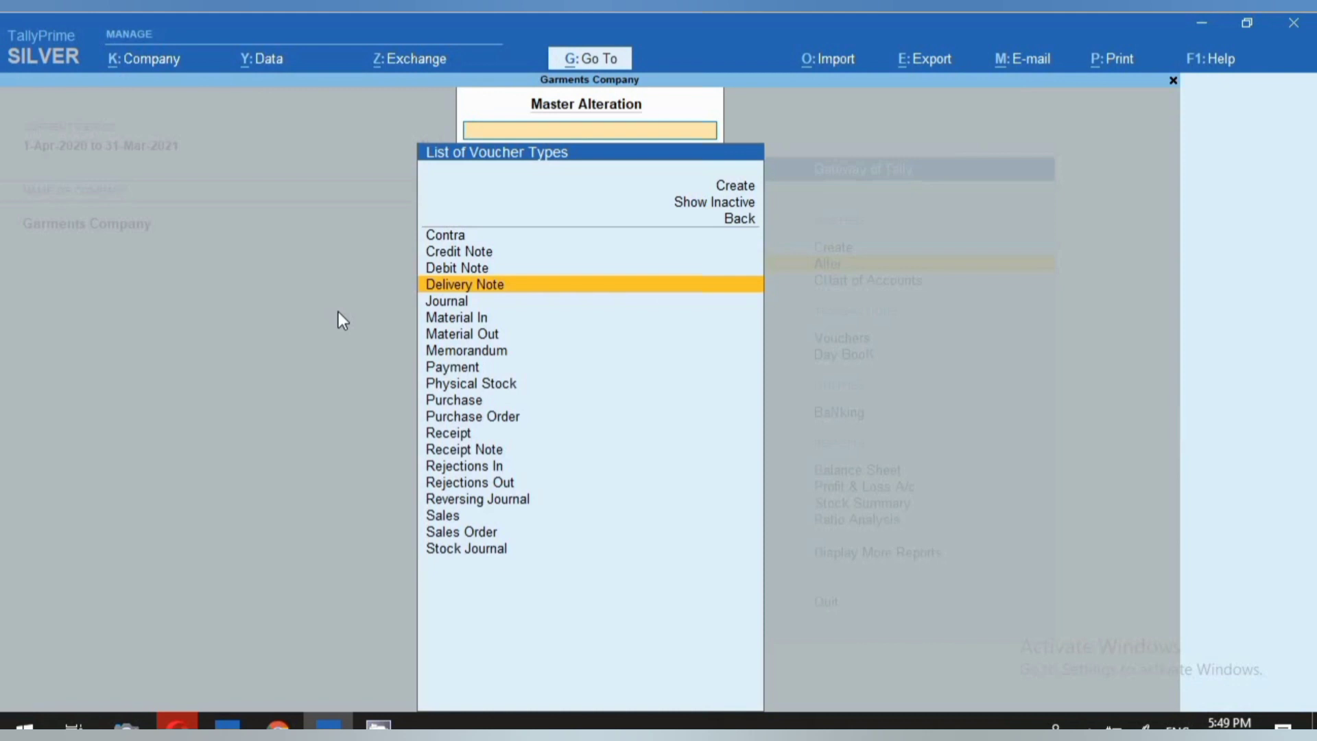
# Alter the Purchase Order voucher type, setting "Activate this Voucher Type" to No, and save it
pyautogui.press('Down')
pyautogui.press('Down')
pyautogui.press('Down')
pyautogui.press('Down')
pyautogui.press('Down')
pyautogui.press('Down')
pyautogui.press('Down')
pyautogui.press('Down')
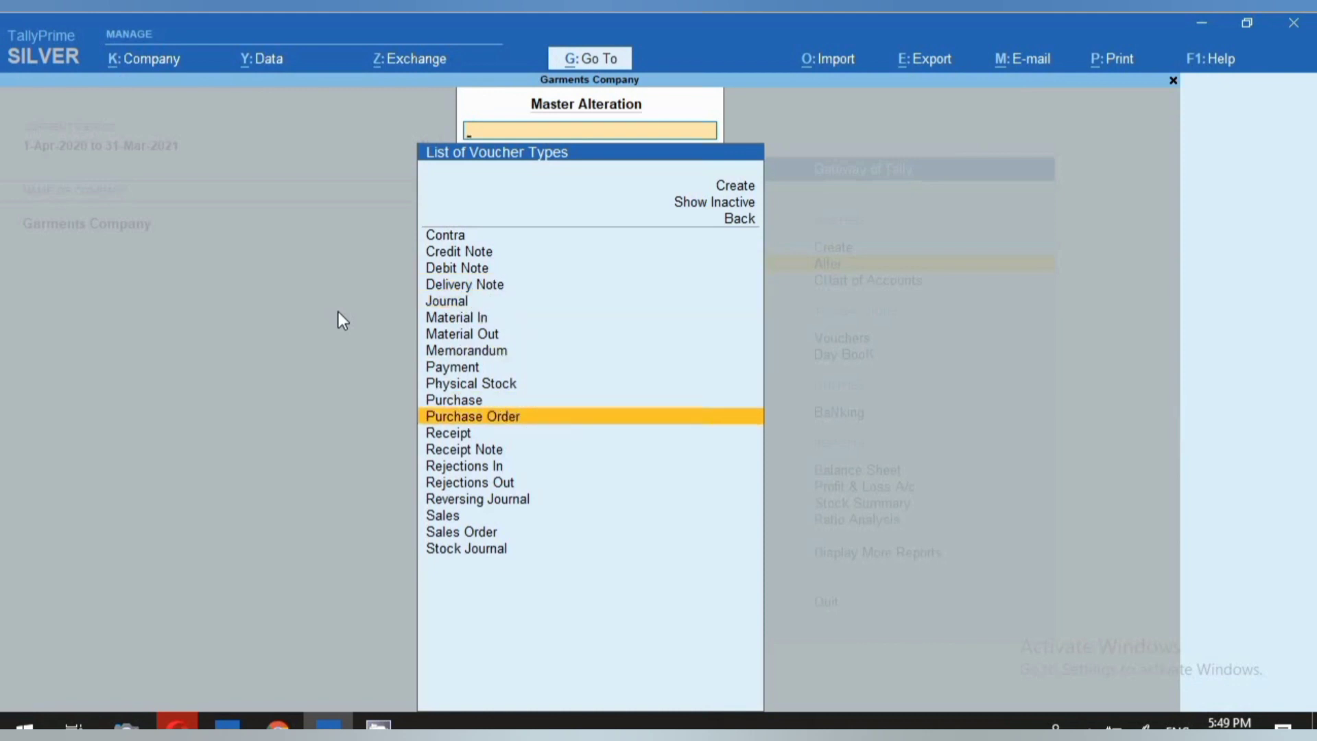
pyautogui.press('Return')
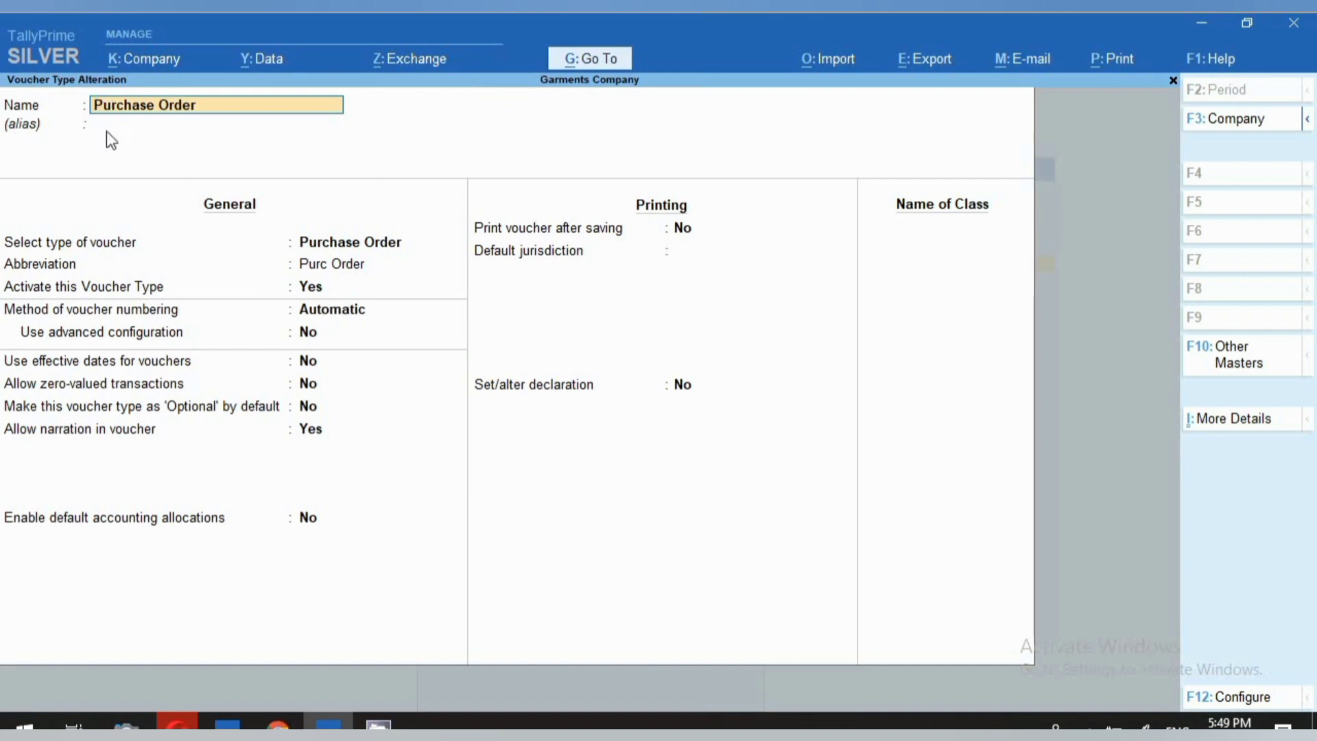
pyautogui.click(93, 293)
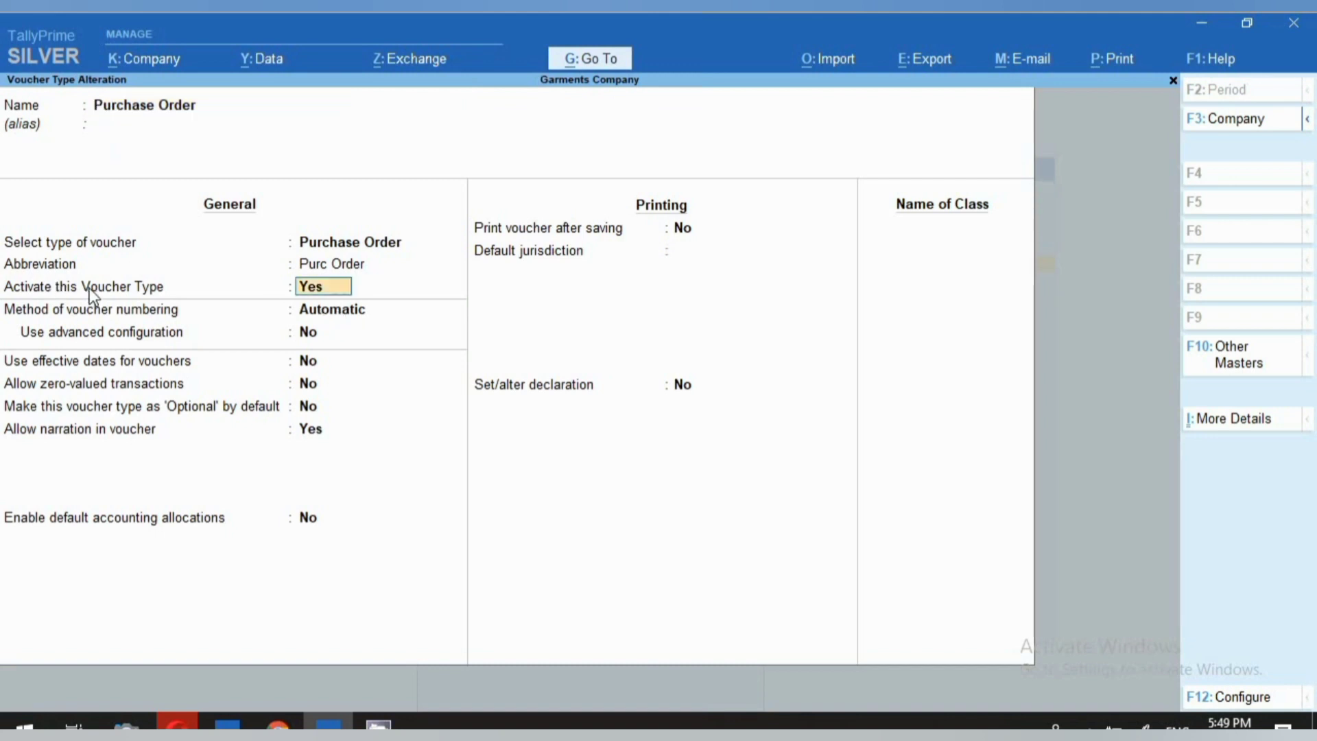
pyautogui.write('n')
pyautogui.hotkey('ctrl', 'a')
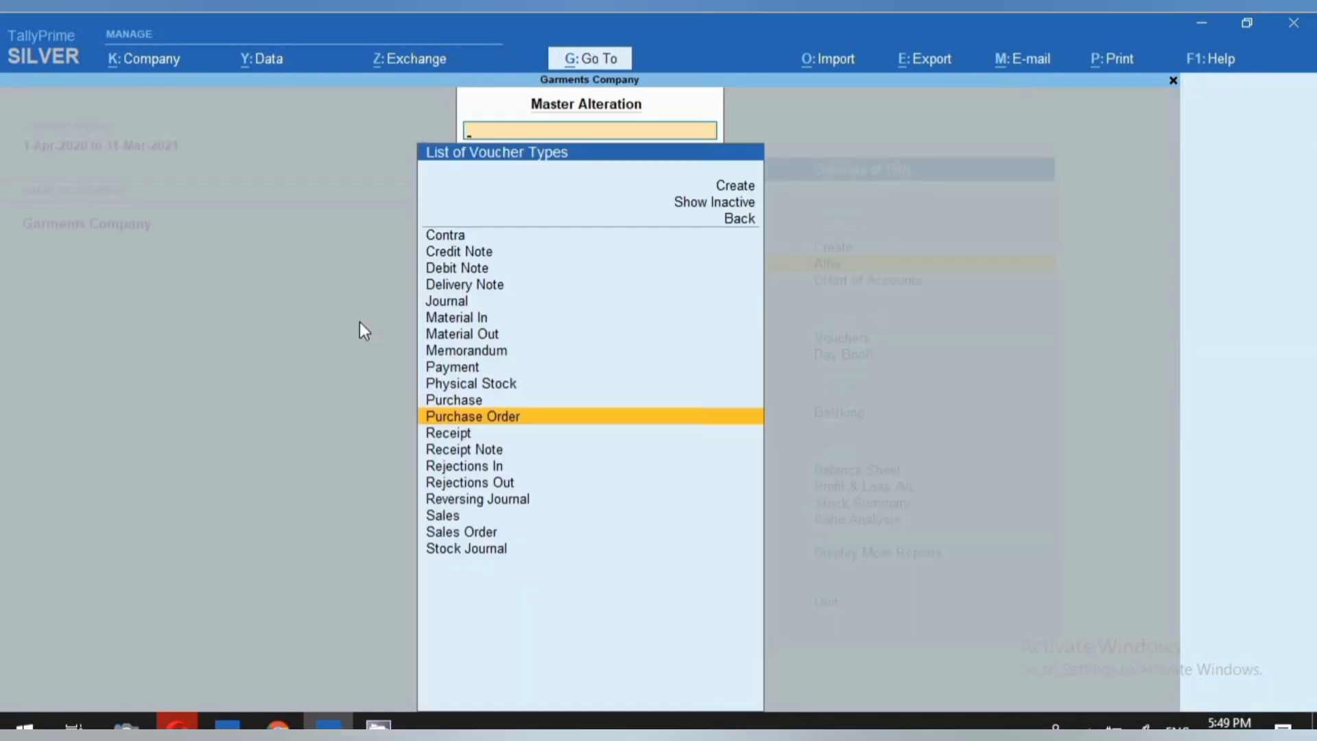
# Alter the Receipt Note voucher type, setting "Activate this Voucher Type" to No, and save it
pyautogui.press('Down')
pyautogui.press('Down')
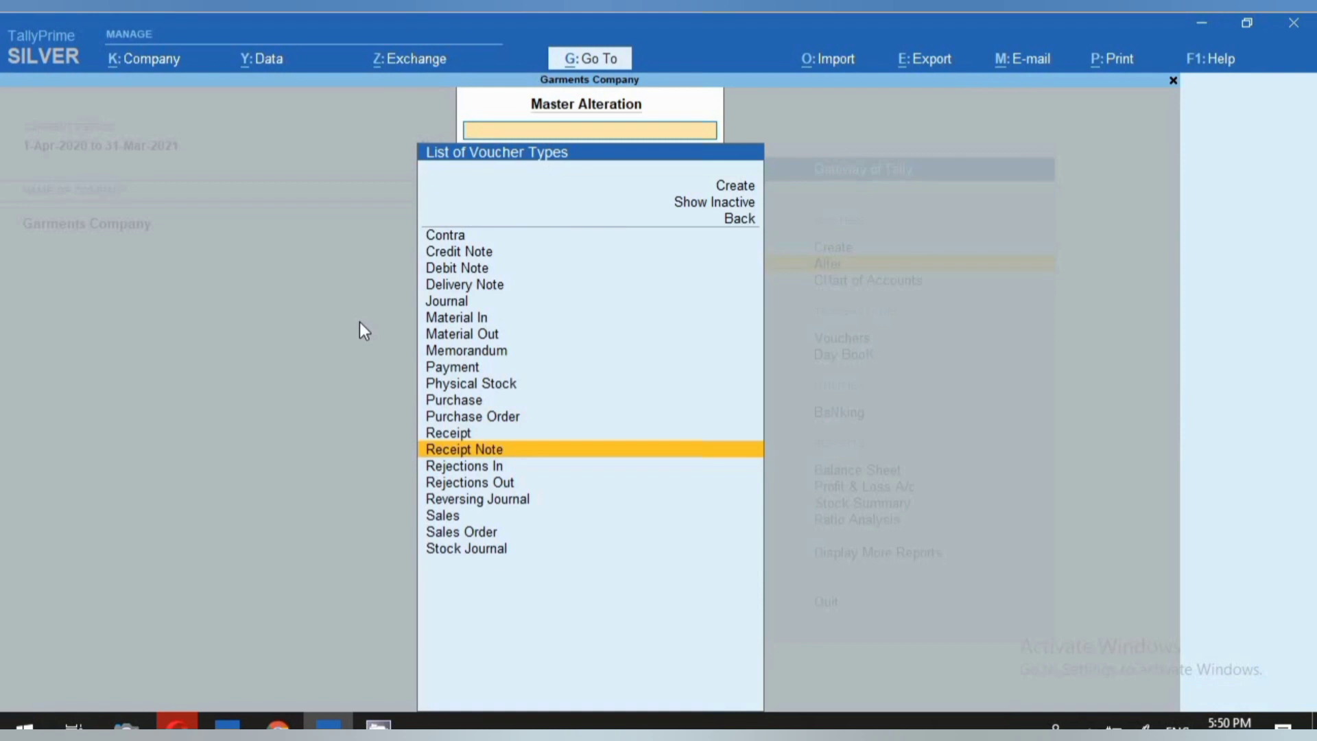
pyautogui.press('Return')
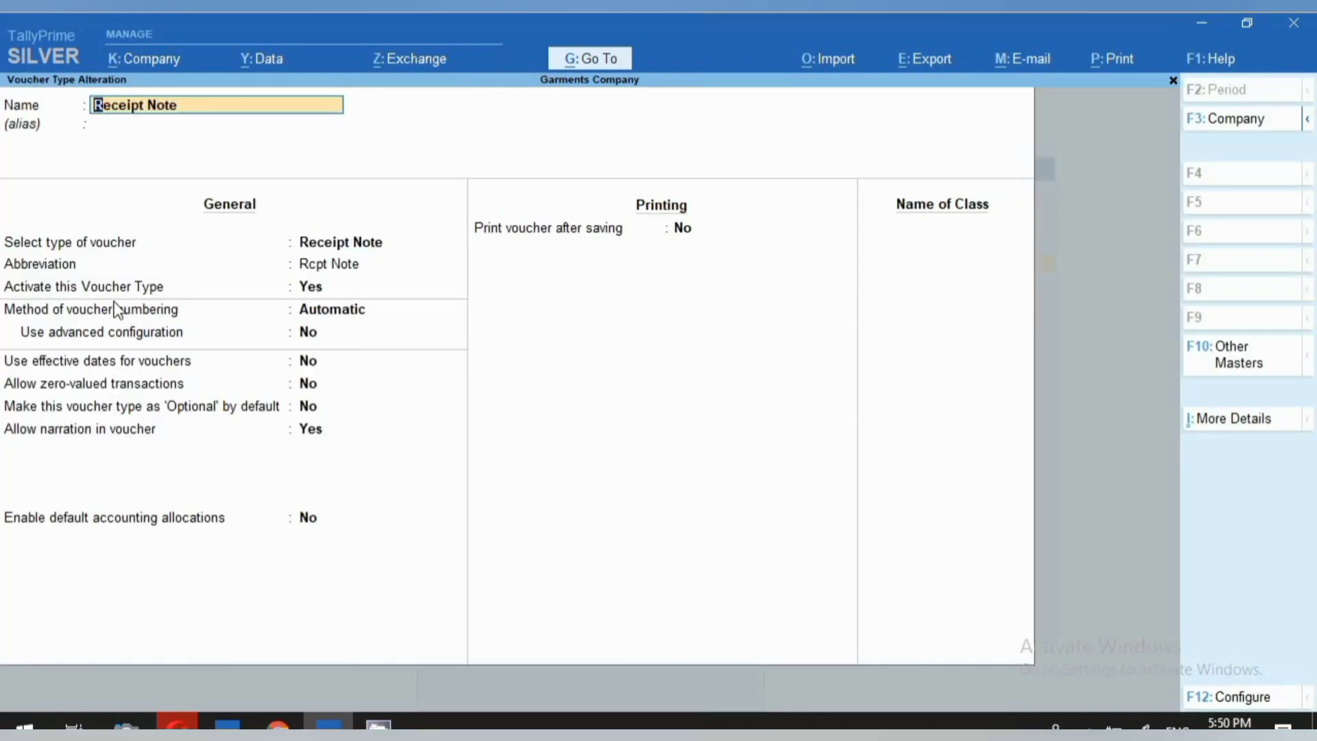
pyautogui.click(316, 290)
pyautogui.write('n')
pyautogui.press('Return')
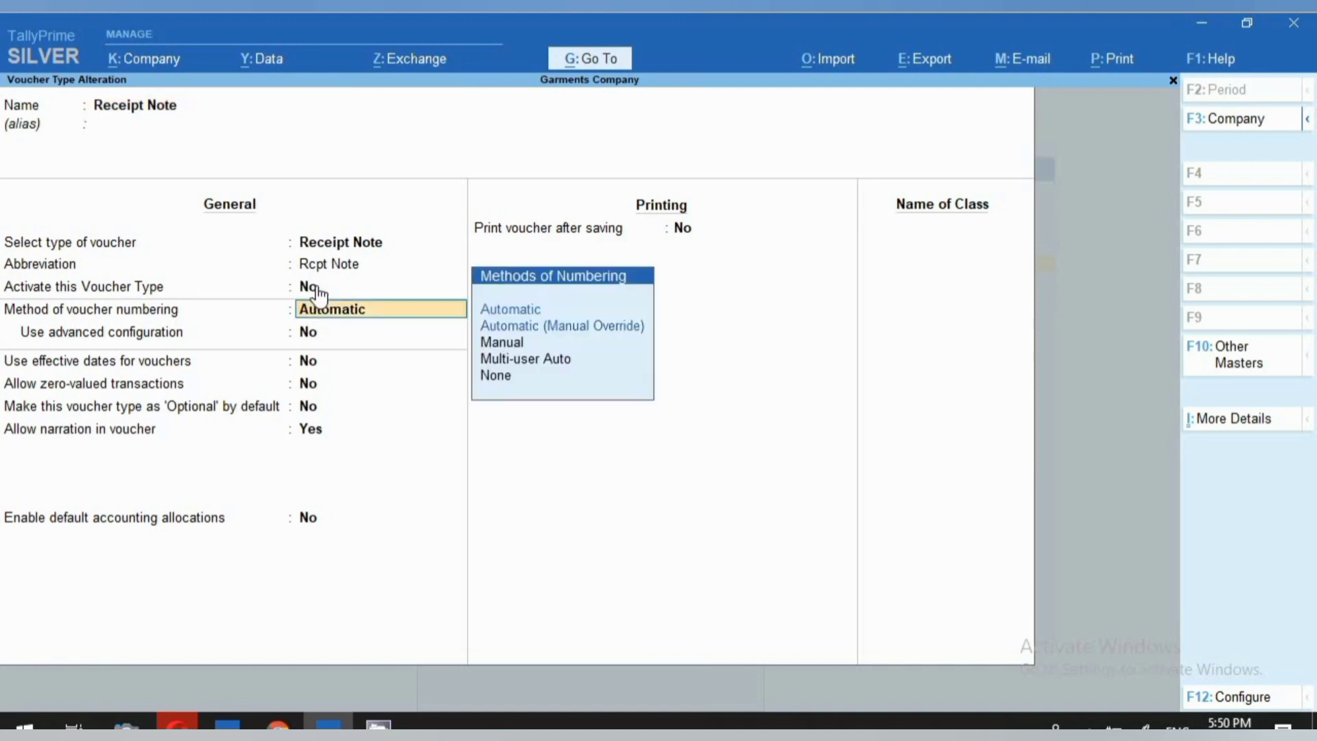
pyautogui.hotkey('ctrl', 'a')
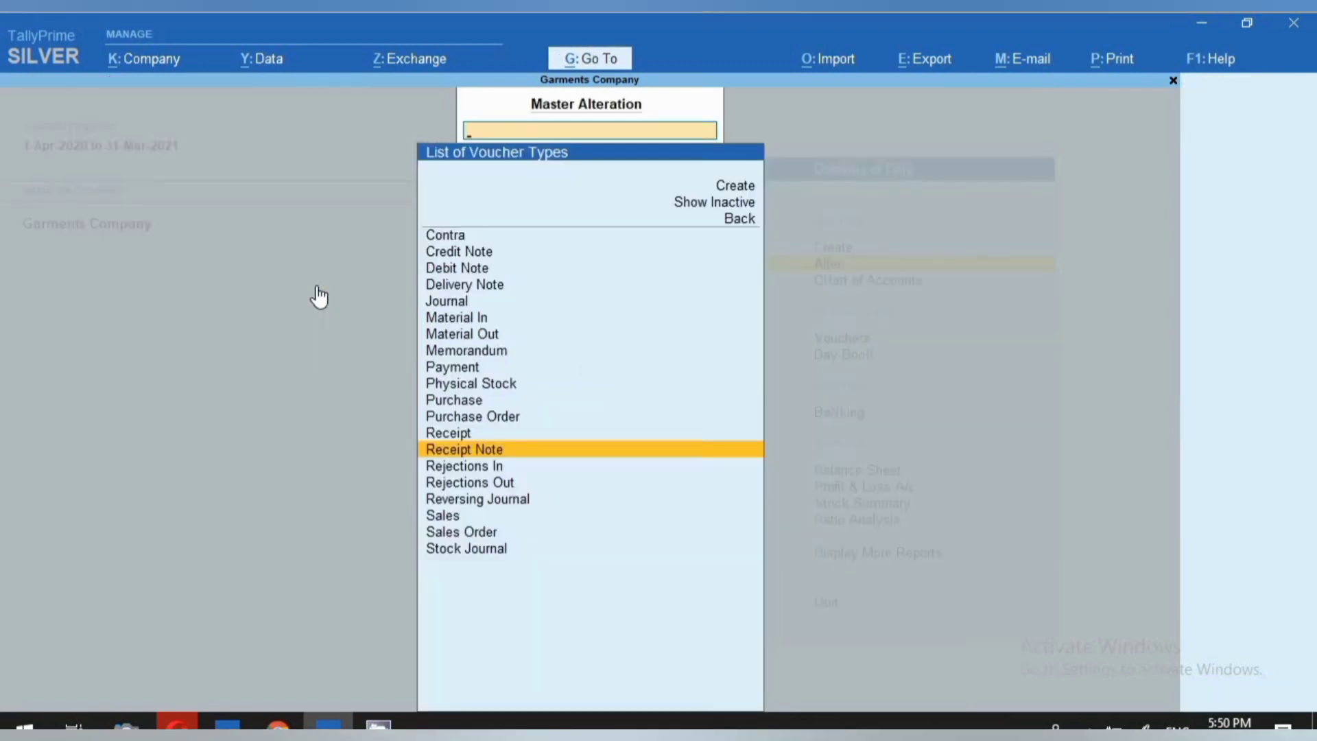
# Alter the Sales Order voucher type, setting "Activate this Voucher Type" to No, and save it
pyautogui.press('Down')
pyautogui.press('Down')
pyautogui.press('Down')
pyautogui.press('Down')
pyautogui.press('Down')
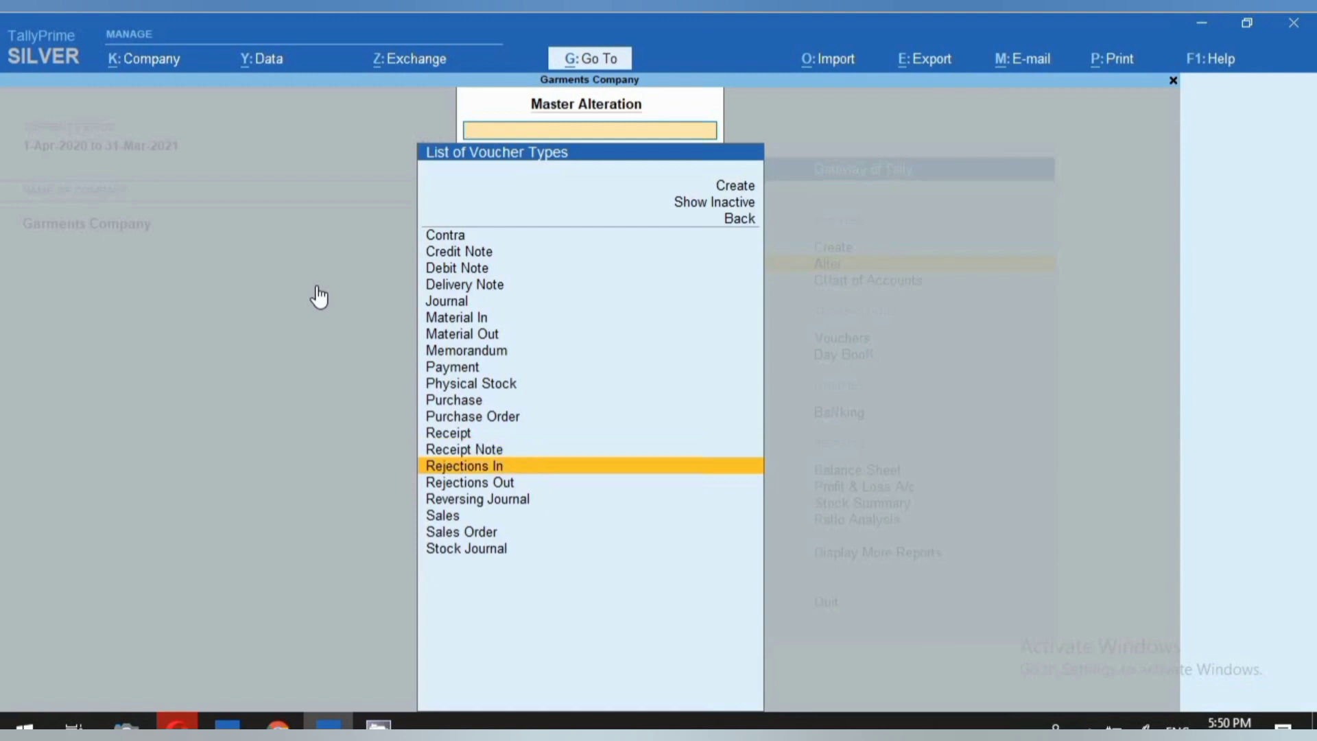
pyautogui.press('Return')
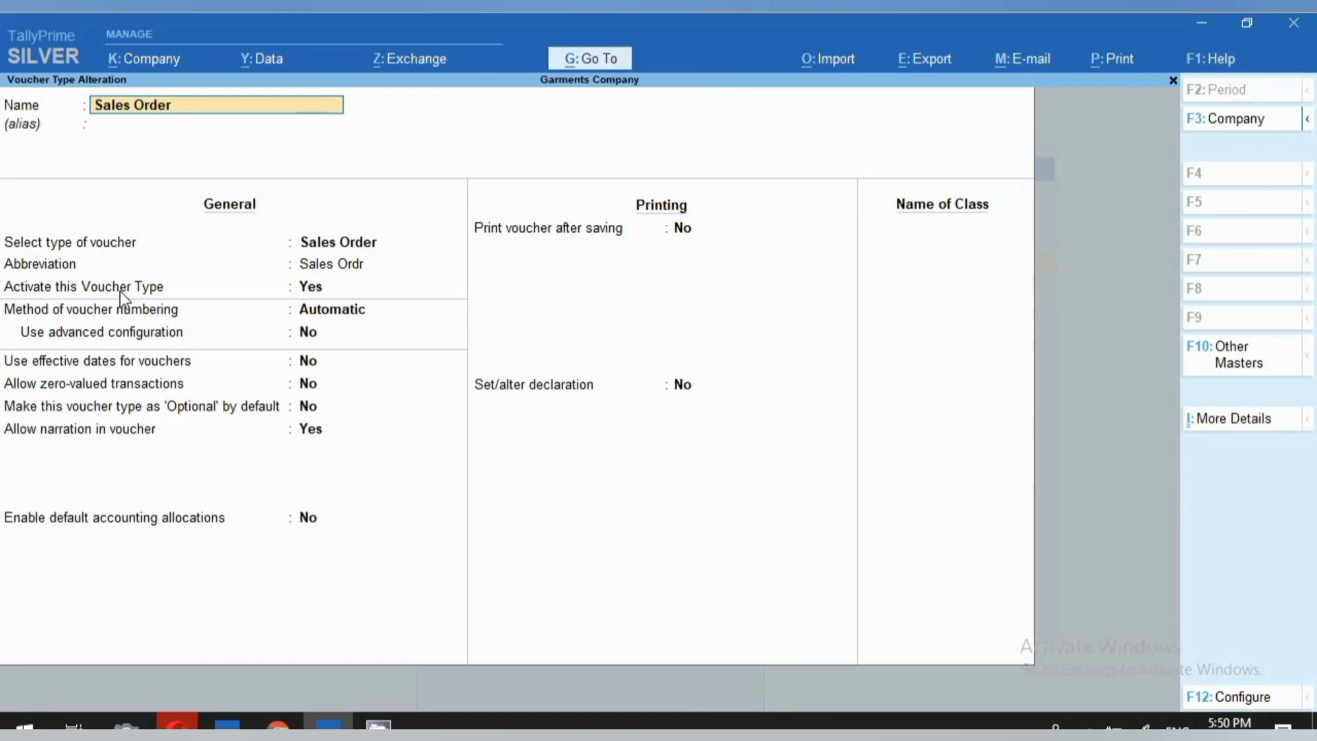
pyautogui.click(343, 292)
pyautogui.write('n')
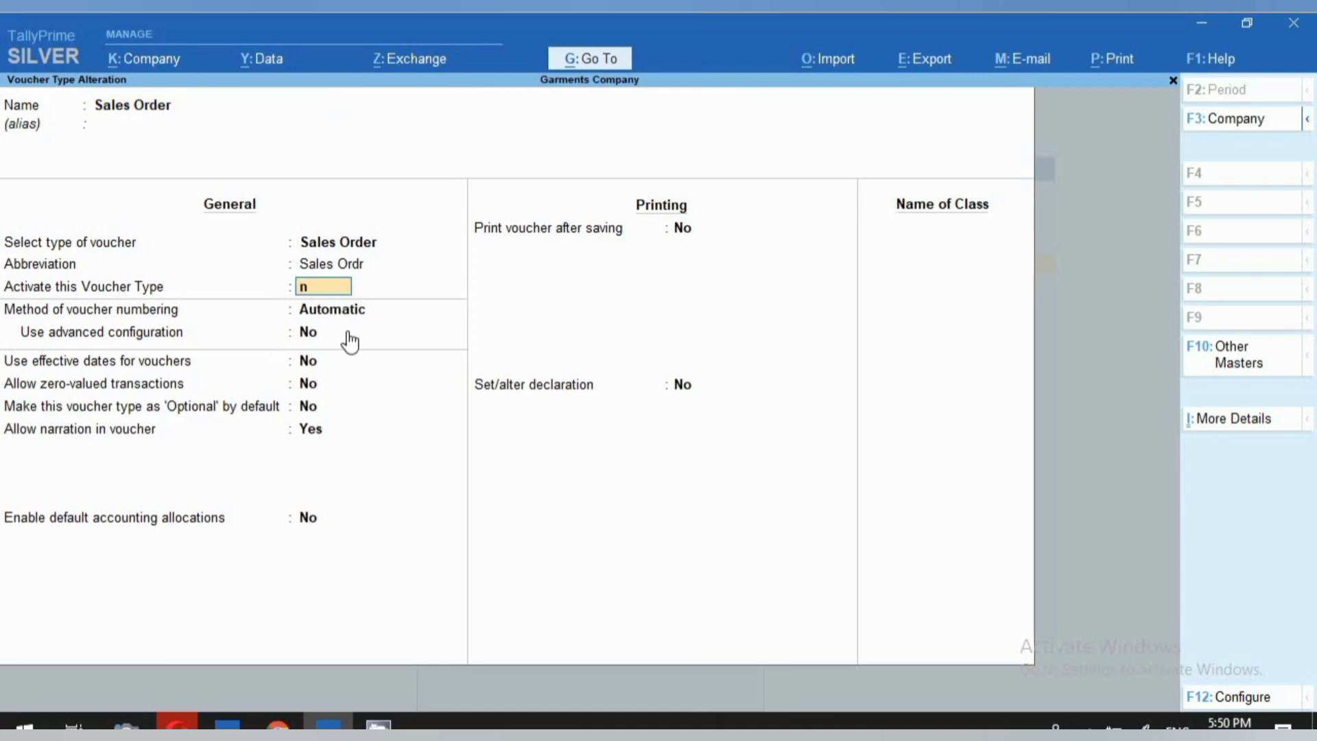
pyautogui.hotkey('ctrl', 'a')
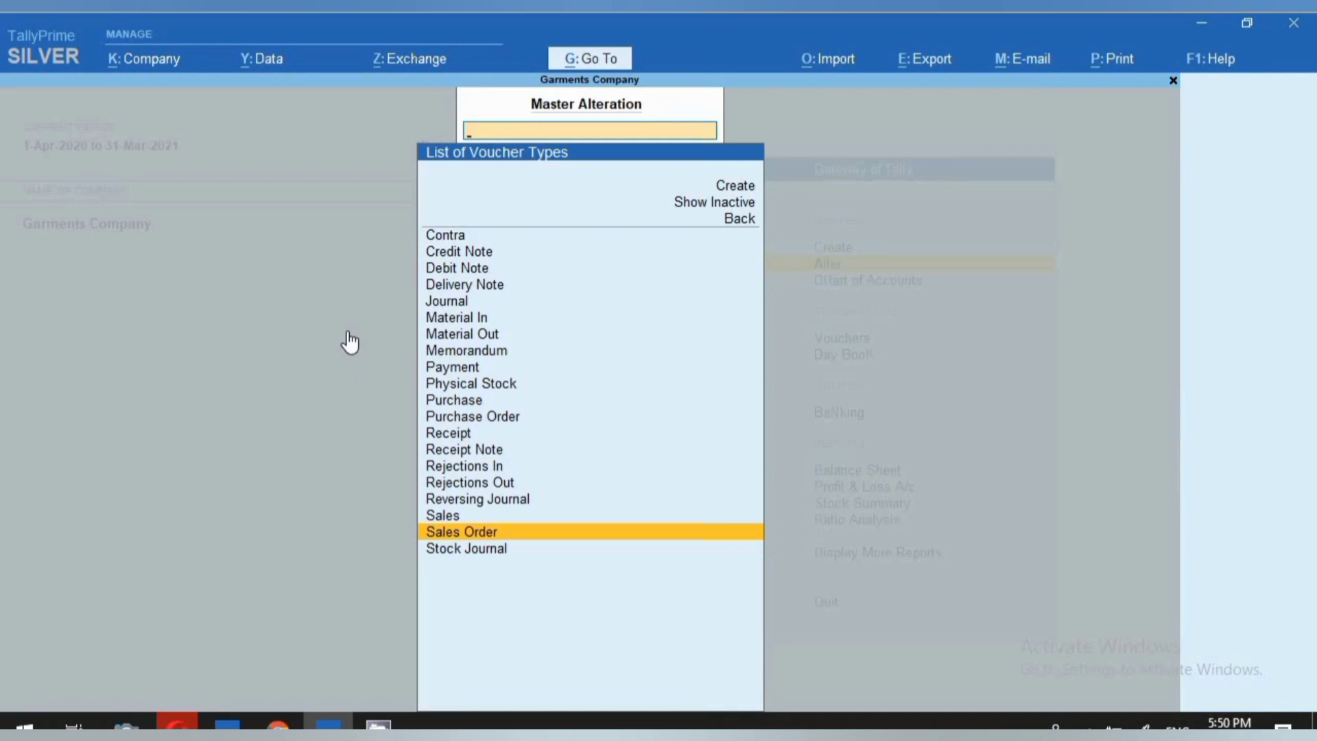
# Reopen the Delivery Note voucher type to check its activation setting, and leave it without changes
pyautogui.press('Up')
pyautogui.press('Up')
pyautogui.press('Up')
pyautogui.press('Up')
pyautogui.press('Up')
pyautogui.press('Up')
pyautogui.press('Up')
pyautogui.press('Up')
pyautogui.press('Up')
pyautogui.press('Up')
pyautogui.press('Up')
pyautogui.press('Up')
pyautogui.press('Up')
pyautogui.press('Up')
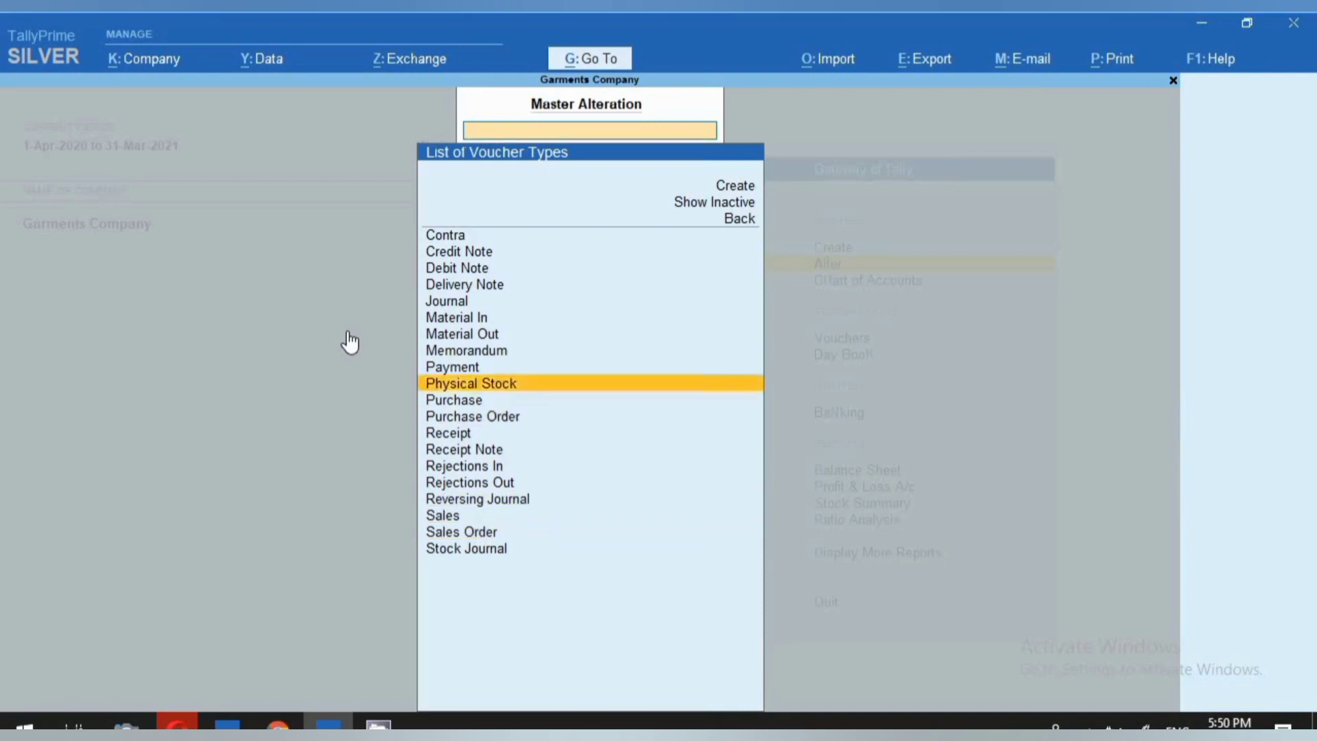
pyautogui.press('Up')
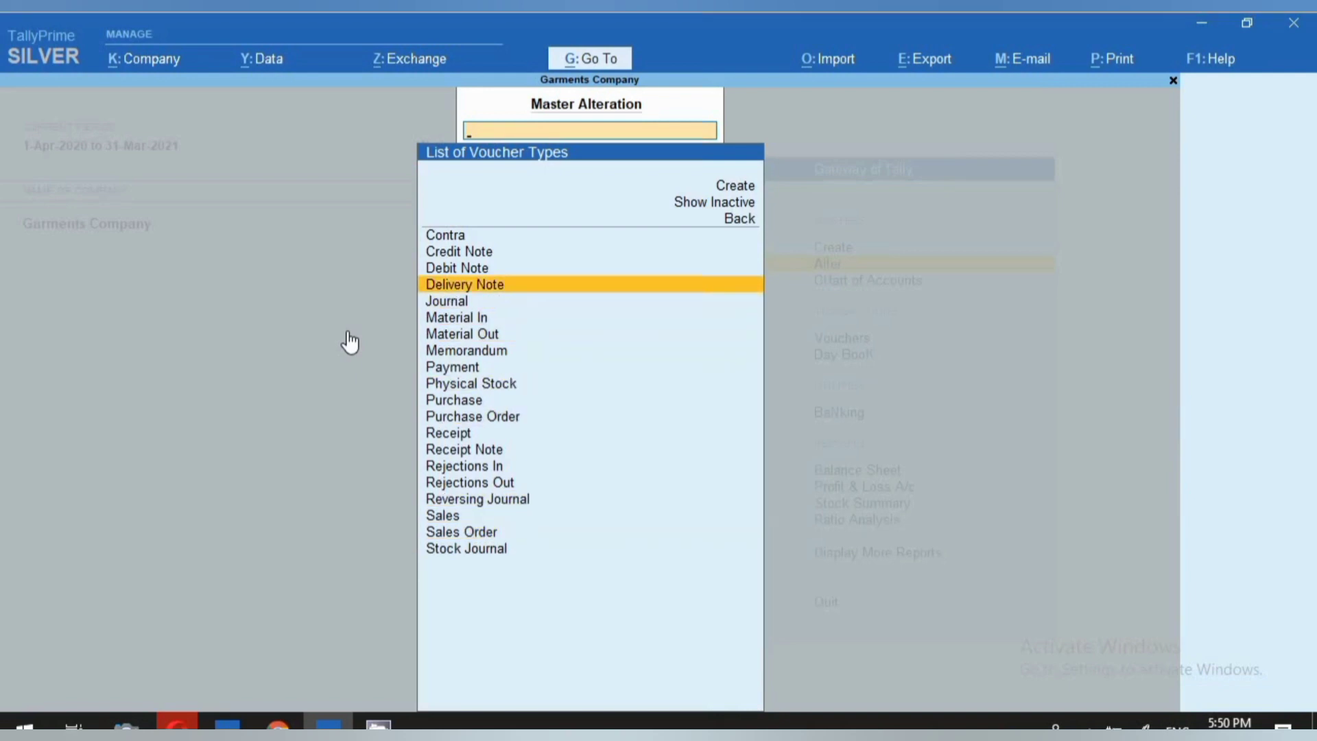
pyautogui.press('Return')
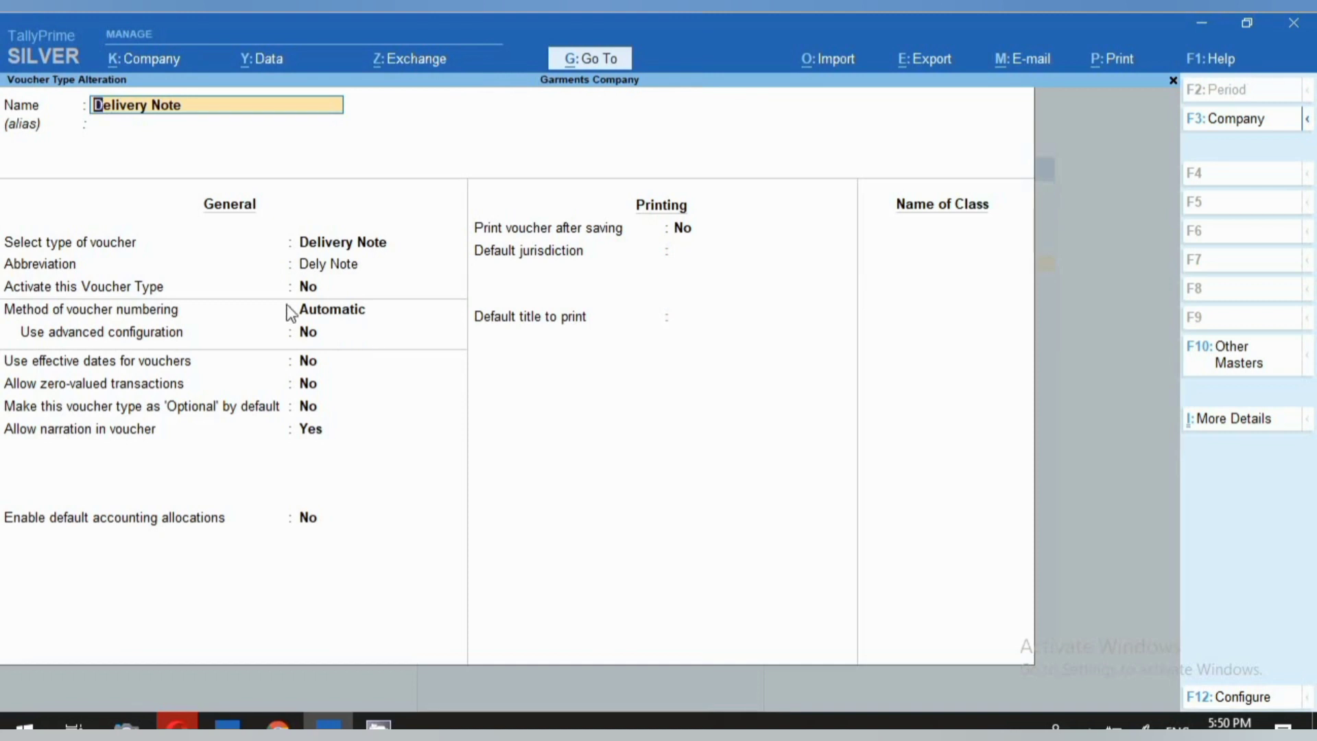
pyautogui.press('Escape')
pyautogui.press('Escape')
pyautogui.press('y')
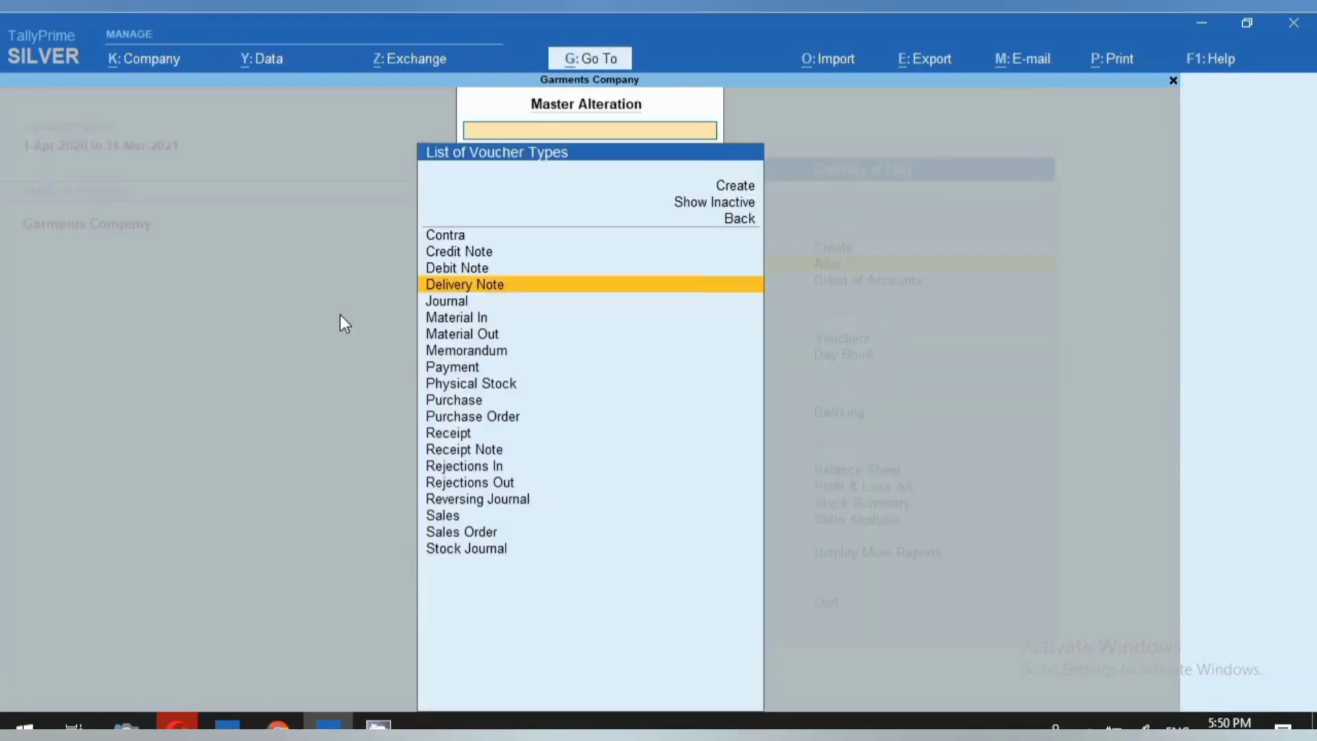
# Reopen the Purchase Order voucher type to check its activation setting, and leave it without changes
pyautogui.press('Down')
pyautogui.press('Down')
pyautogui.press('Down')
pyautogui.press('Down')
pyautogui.press('Down')
pyautogui.press('Down')
pyautogui.press('Down')
pyautogui.press('Down')
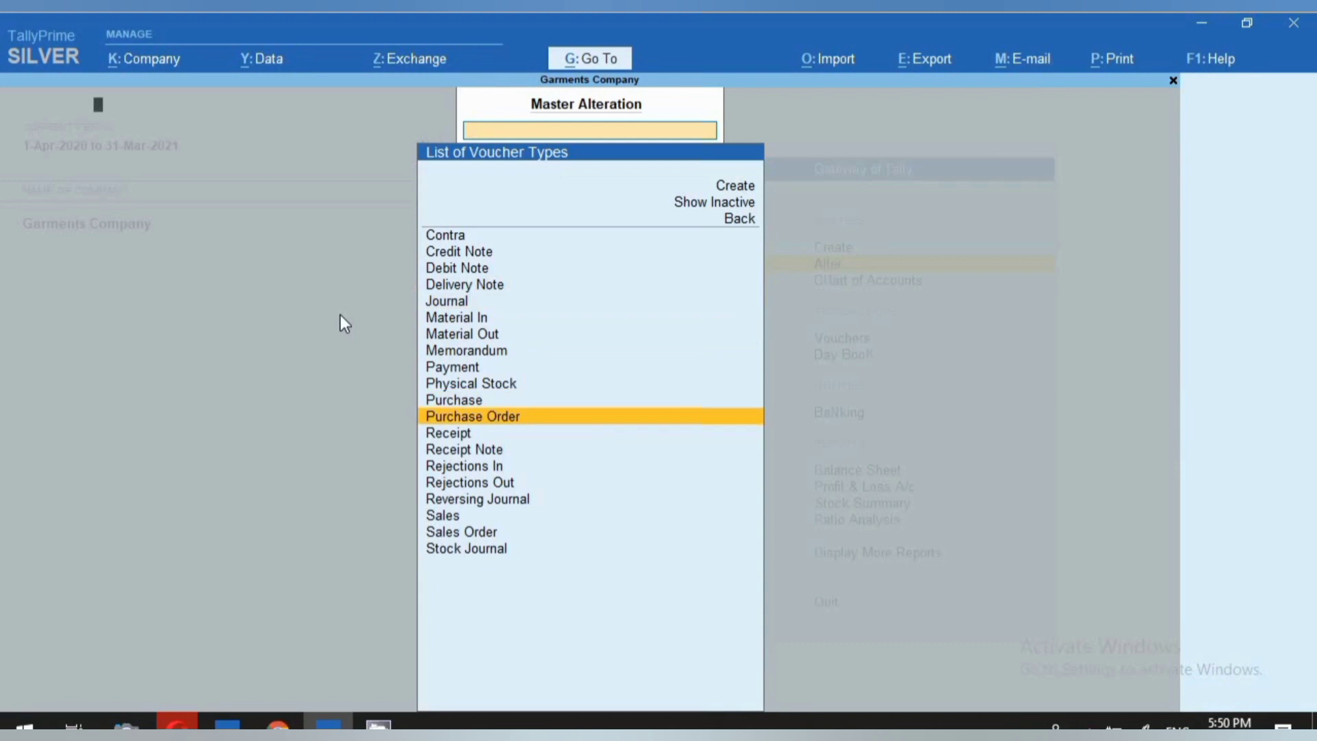
pyautogui.press('Return')
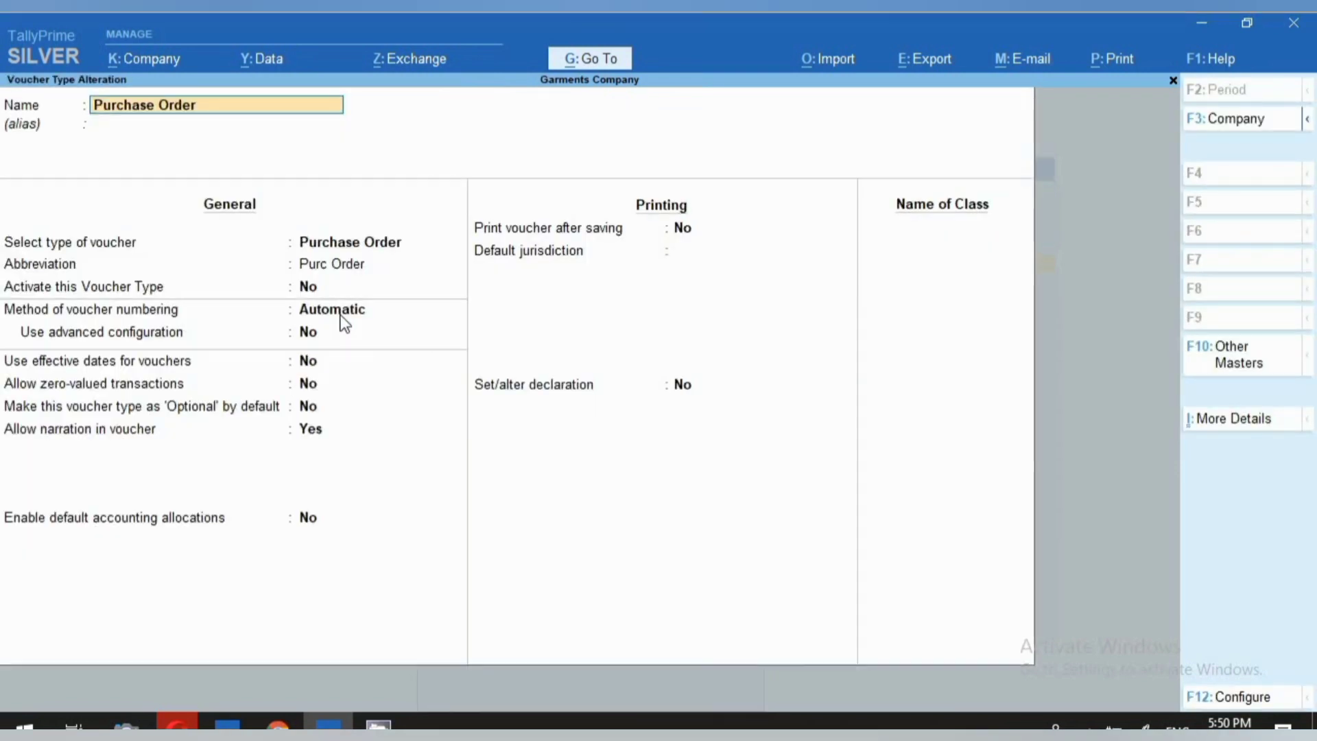
pyautogui.click(117, 285)
pyautogui.press('BackSpace')
pyautogui.press('Escape')
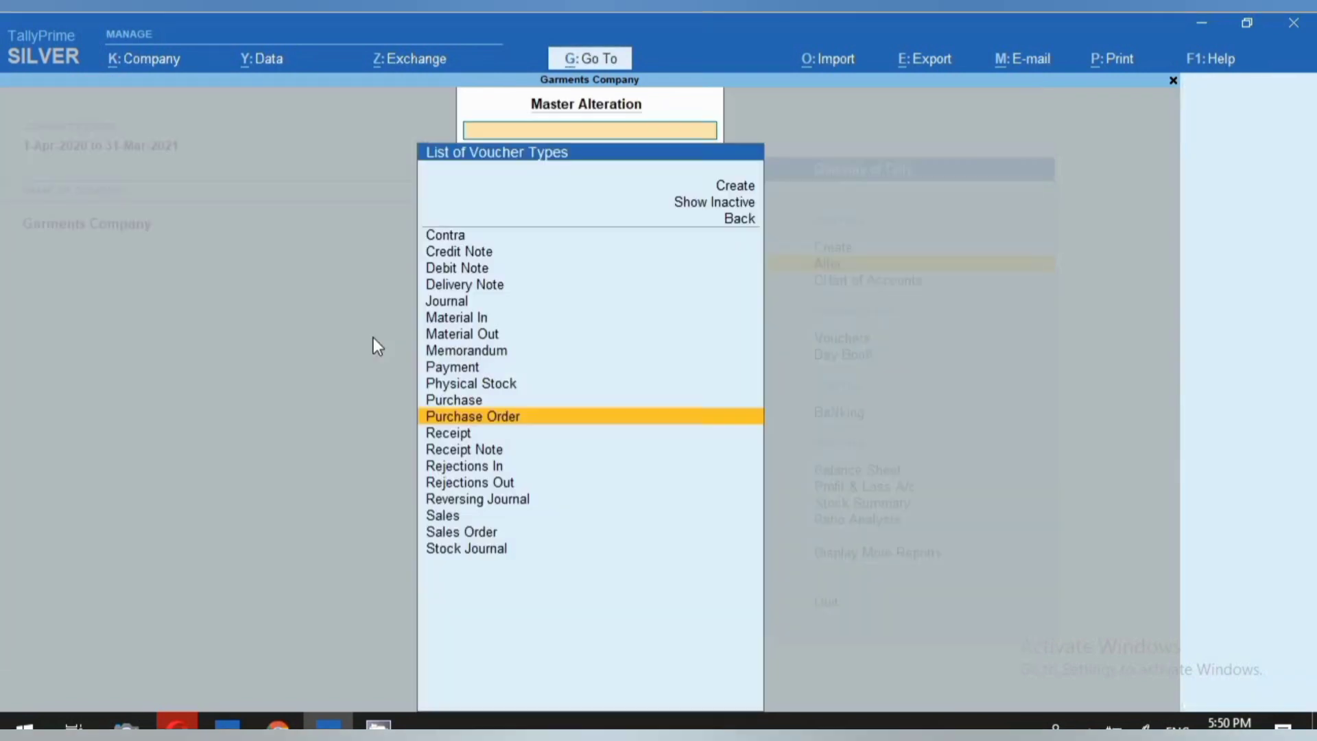
# Reopen the Receipt Note voucher type to check its activation setting, and leave it without saving changes
pyautogui.press('Down')
pyautogui.press('Down')
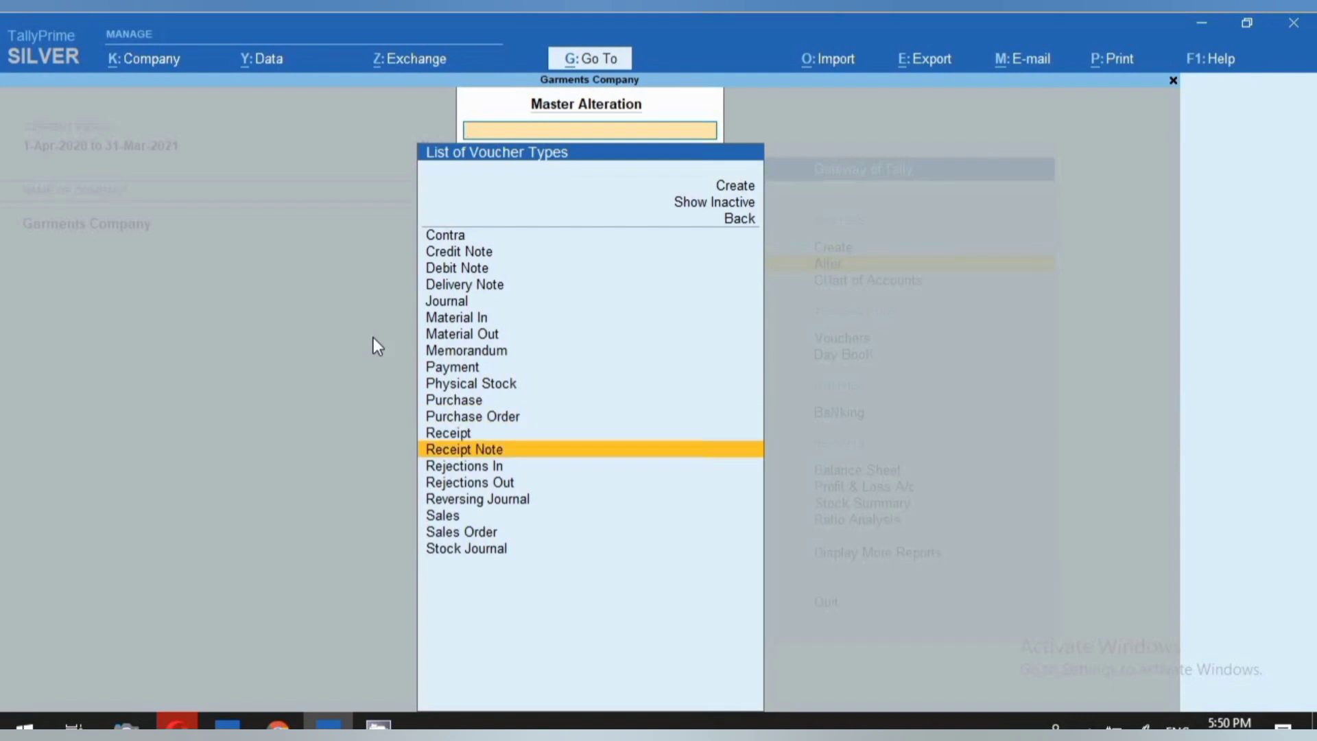
pyautogui.press('Return')
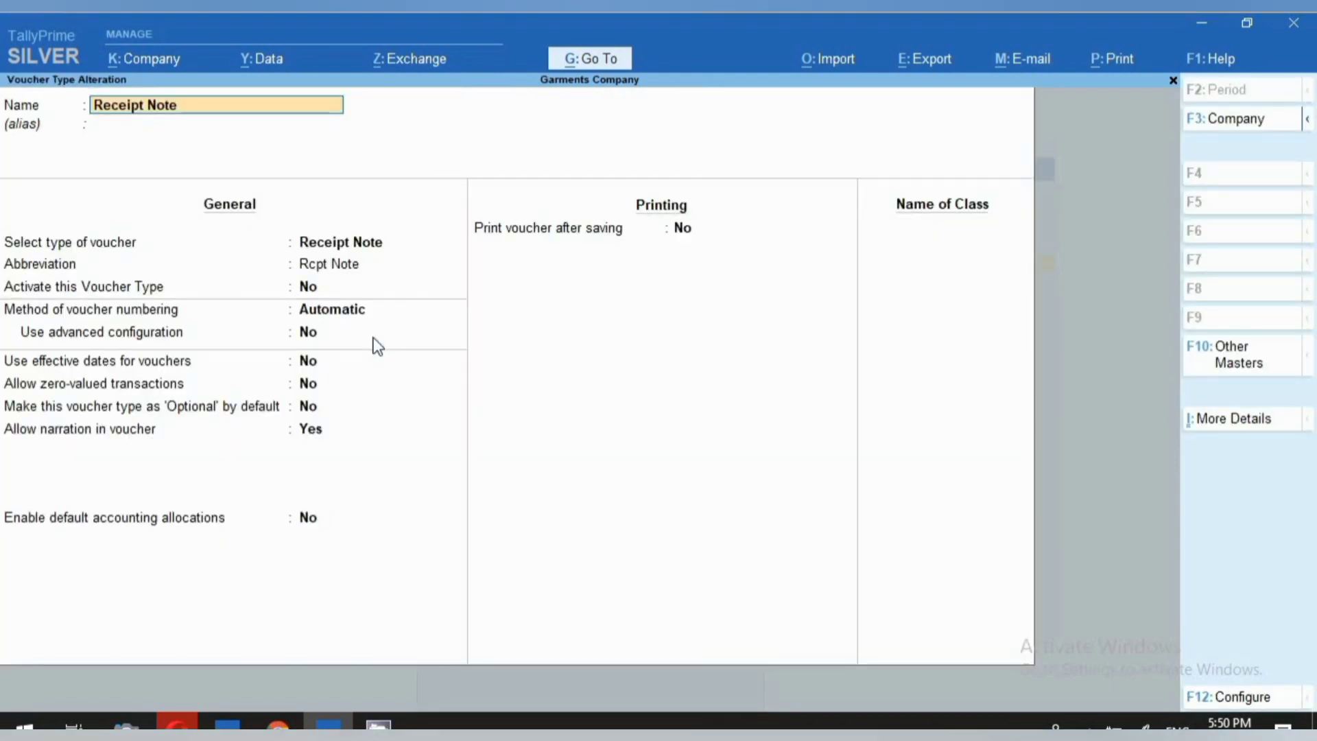
pyautogui.click(309, 286)
pyautogui.press('Escape')
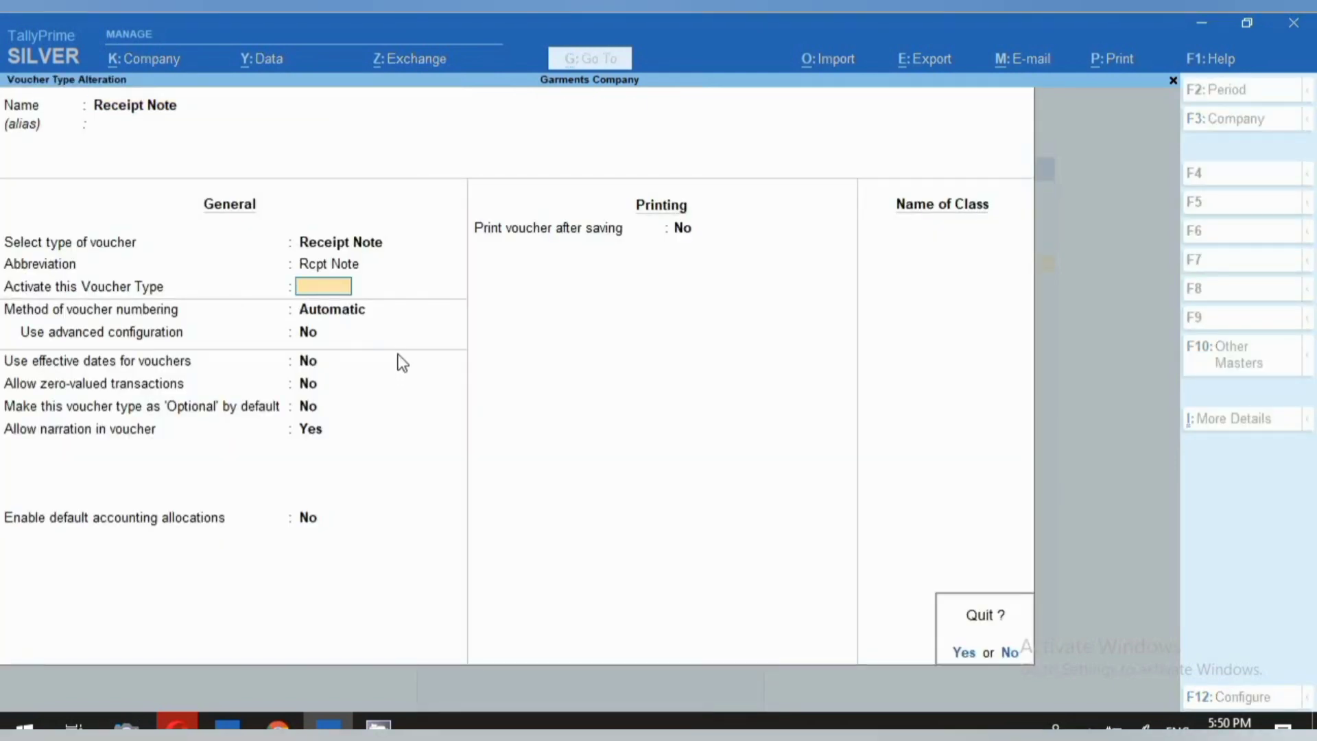
pyautogui.press('Return')
# Reopen the Sales Order voucher type to check its activation setting, then leave it and the voucher type list without saving
pyautogui.press('Down')
pyautogui.press('Down')
pyautogui.press('Down')
pyautogui.press('Down')
pyautogui.press('Down')
pyautogui.press('Return')
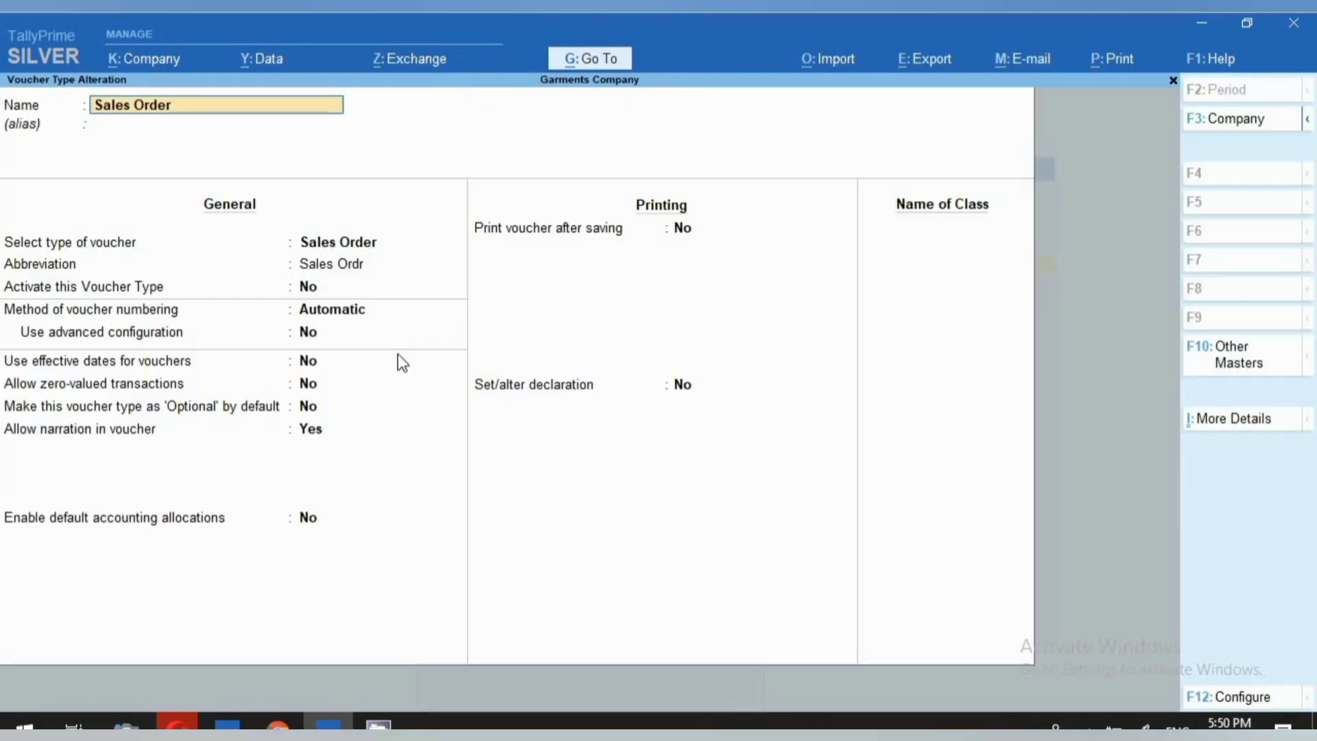
pyautogui.click(314, 288)
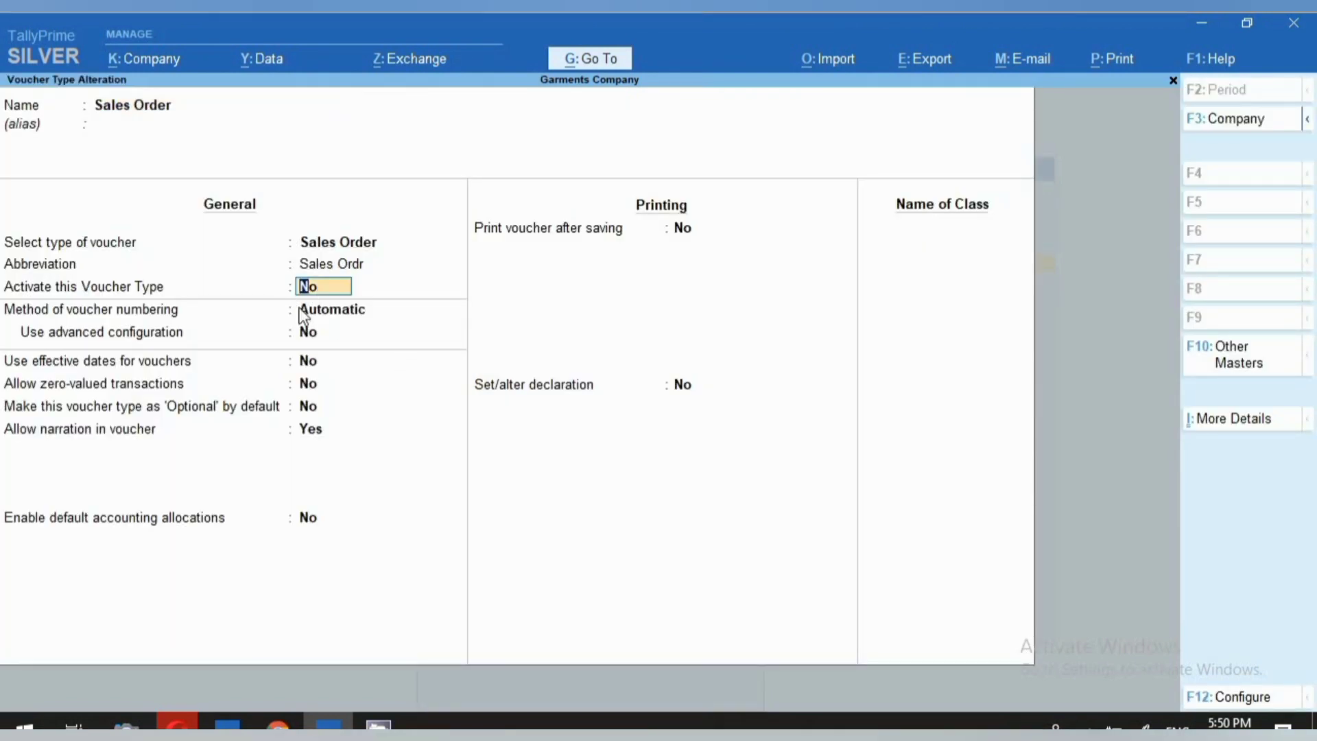
pyautogui.press('BackSpace')
pyautogui.press('Escape')
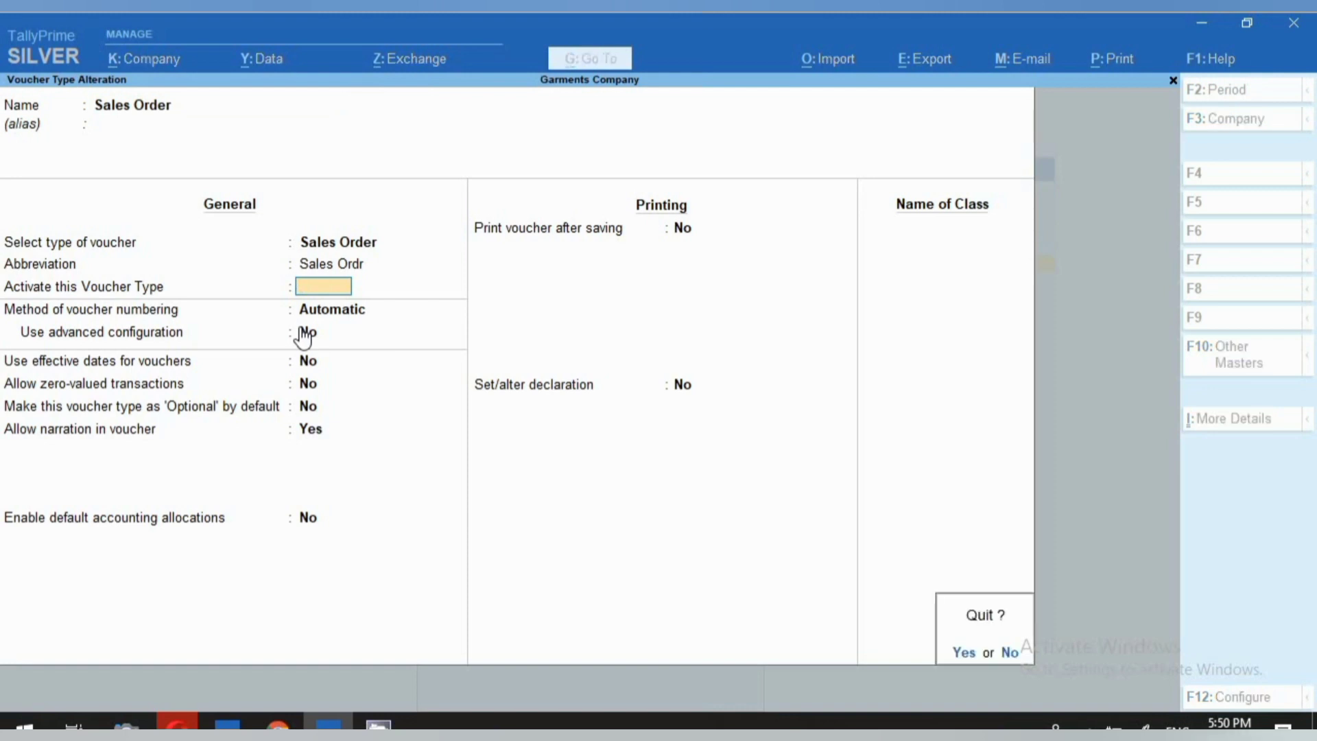
pyautogui.press('y')
pyautogui.press('Escape')
pyautogui.press('Escape')
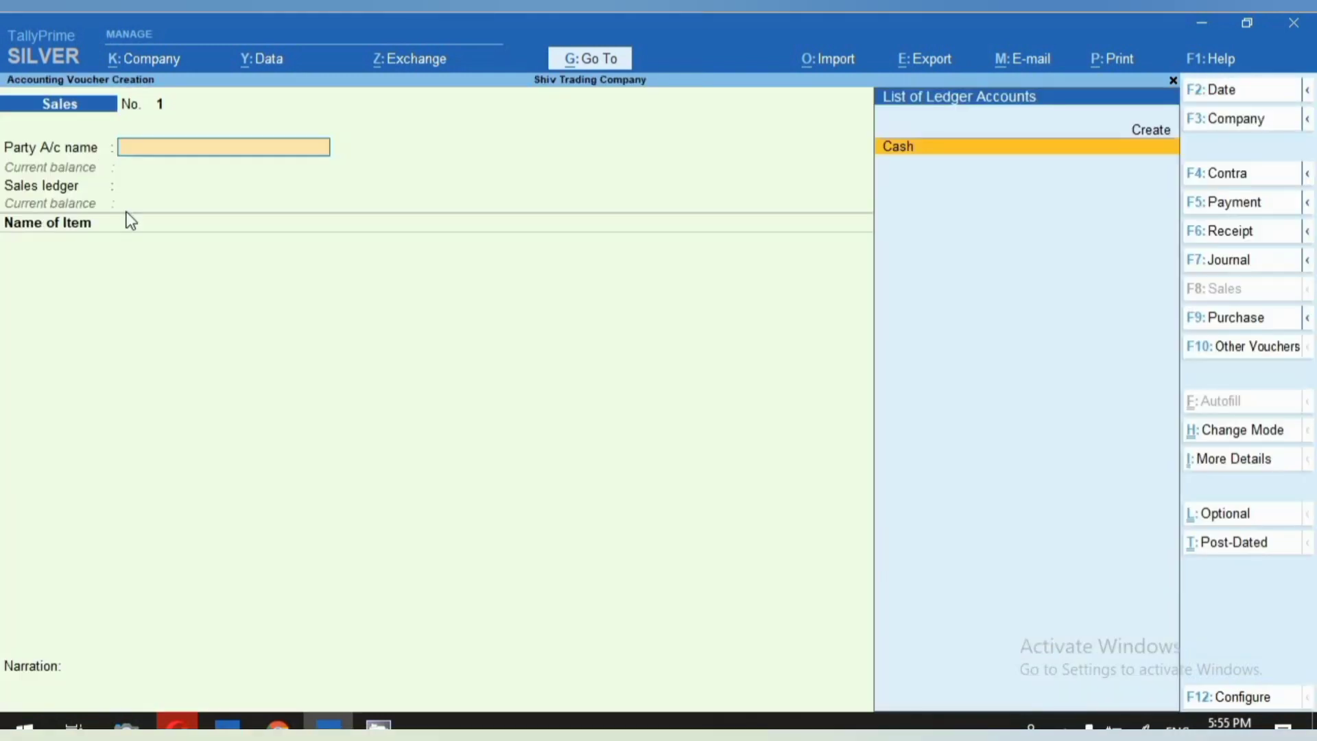
# Fill in the sales voucher header with Cash as party, the default party details with state Delhi, and the Sales ledger
pyautogui.press('Return')
pyautogui.press('Return')
pyautogui.press('Return')
pyautogui.press('Return')
pyautogui.press('Return')
pyautogui.press('Return')
pyautogui.press('Return')
pyautogui.press('Return')
pyautogui.press('Return')
pyautogui.press('Return')
pyautogui.press('Return')
pyautogui.press('Return')
pyautogui.press('Return')
pyautogui.press('Return')
pyautogui.press('Return')
pyautogui.press('Return')
pyautogui.press('Return')
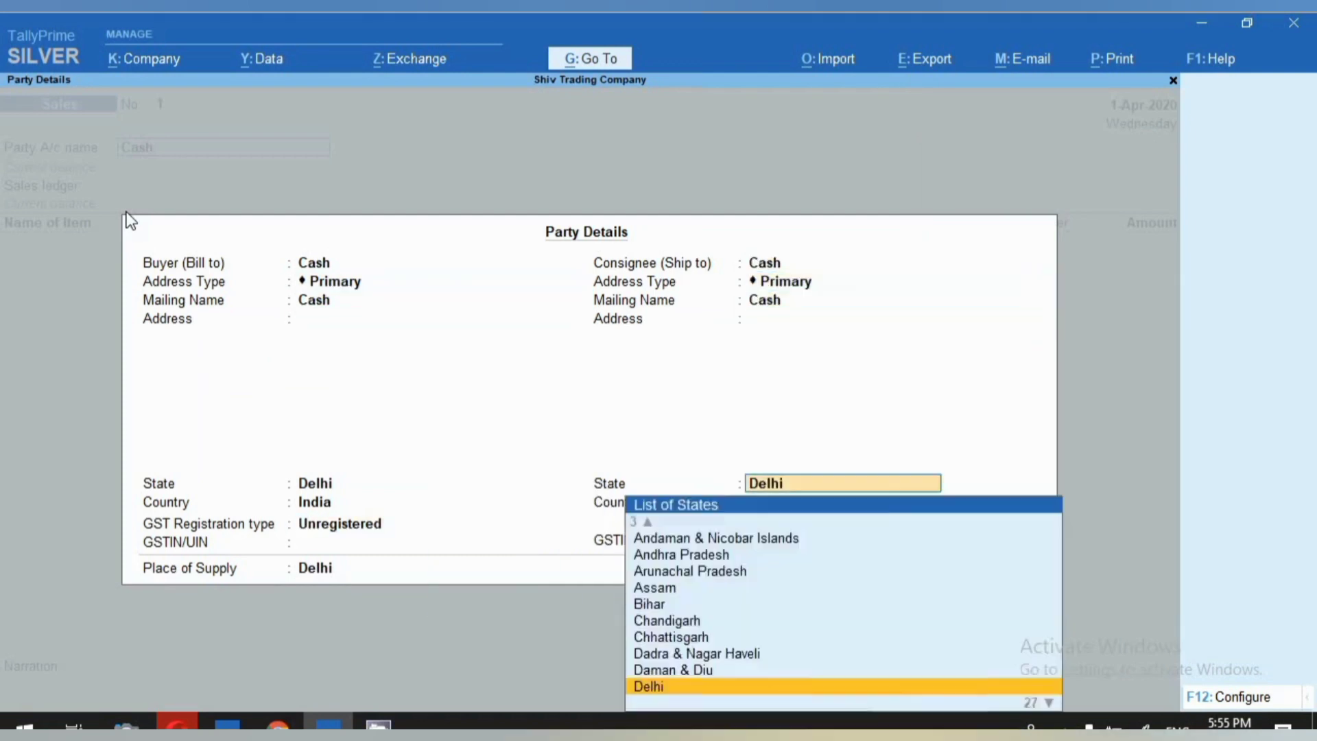
pyautogui.press('Return')
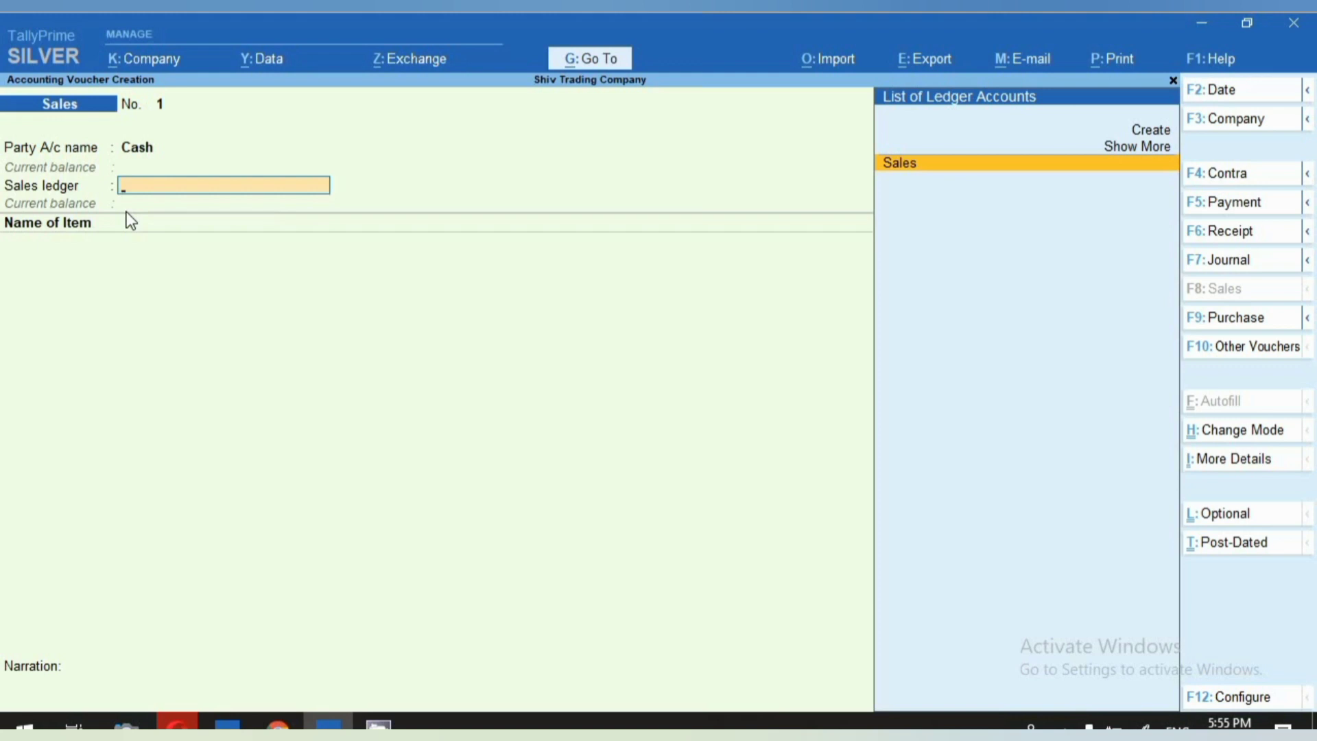
pyautogui.press('Return')
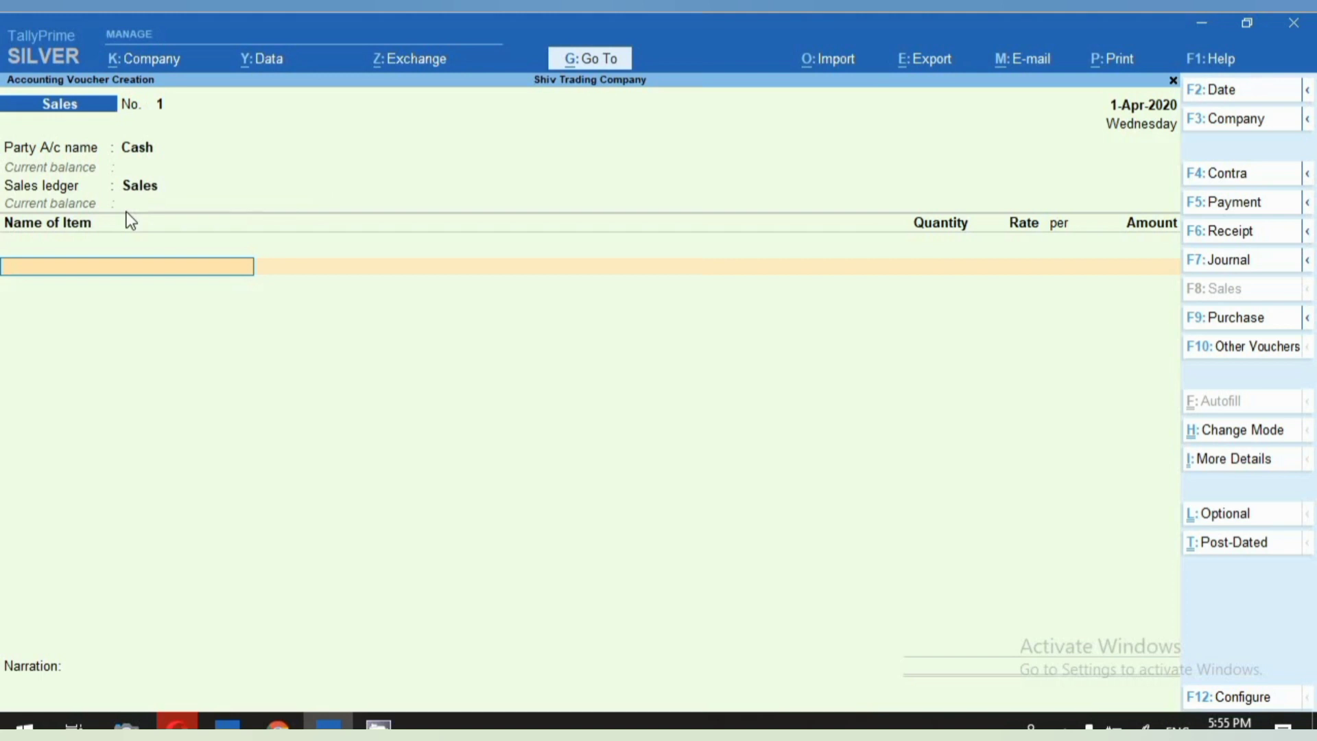
# Add the item Iron to the sales voucher with quantity 1 pcs at a rate of 100
pyautogui.write('I')
pyautogui.press('Return')
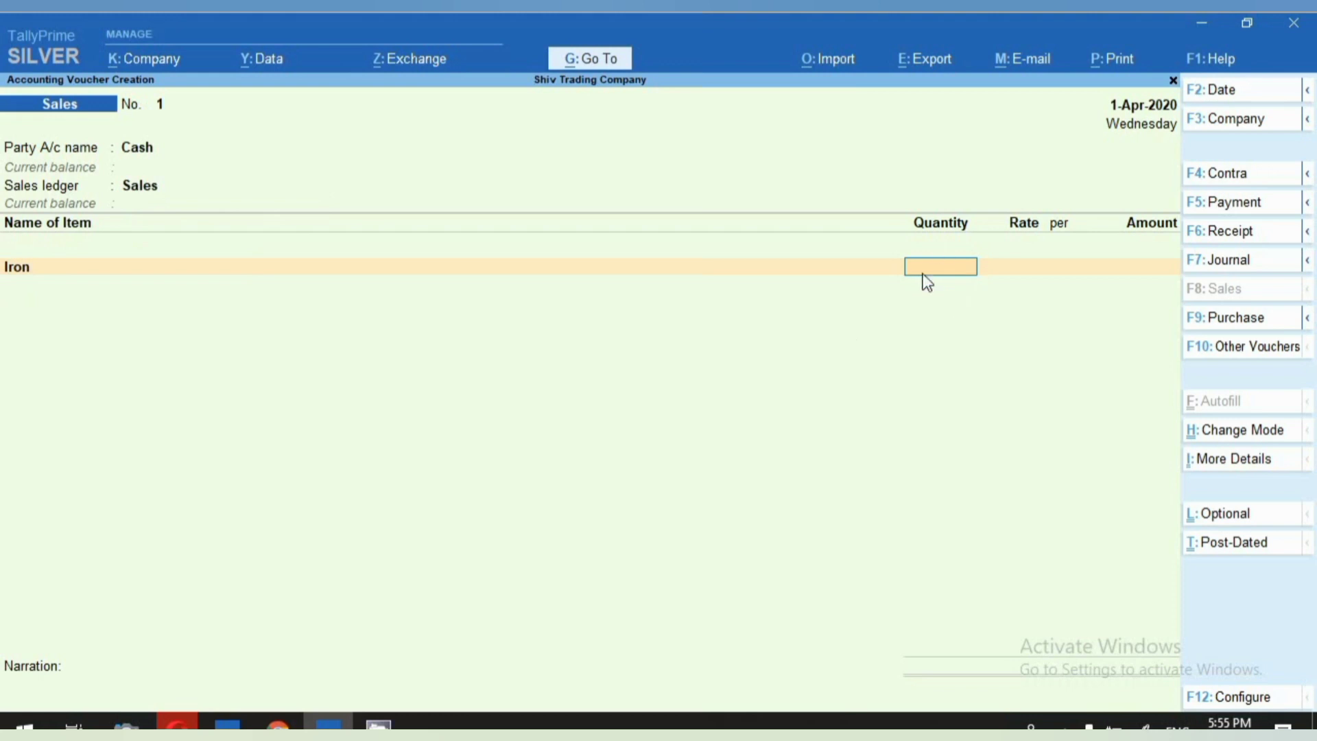
pyautogui.write('1')
pyautogui.press('Return')
pyautogui.write('100')
pyautogui.press('Return')
pyautogui.press('Return')
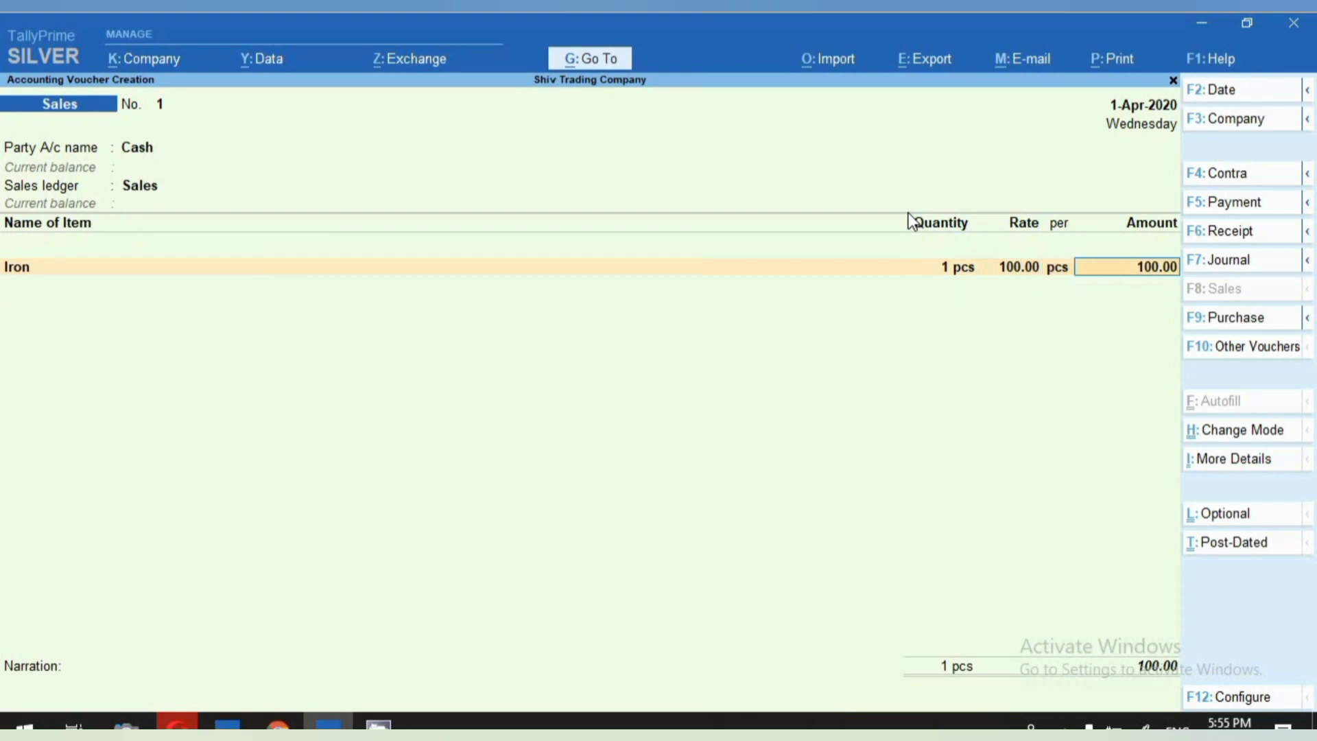
pyautogui.press('Return')
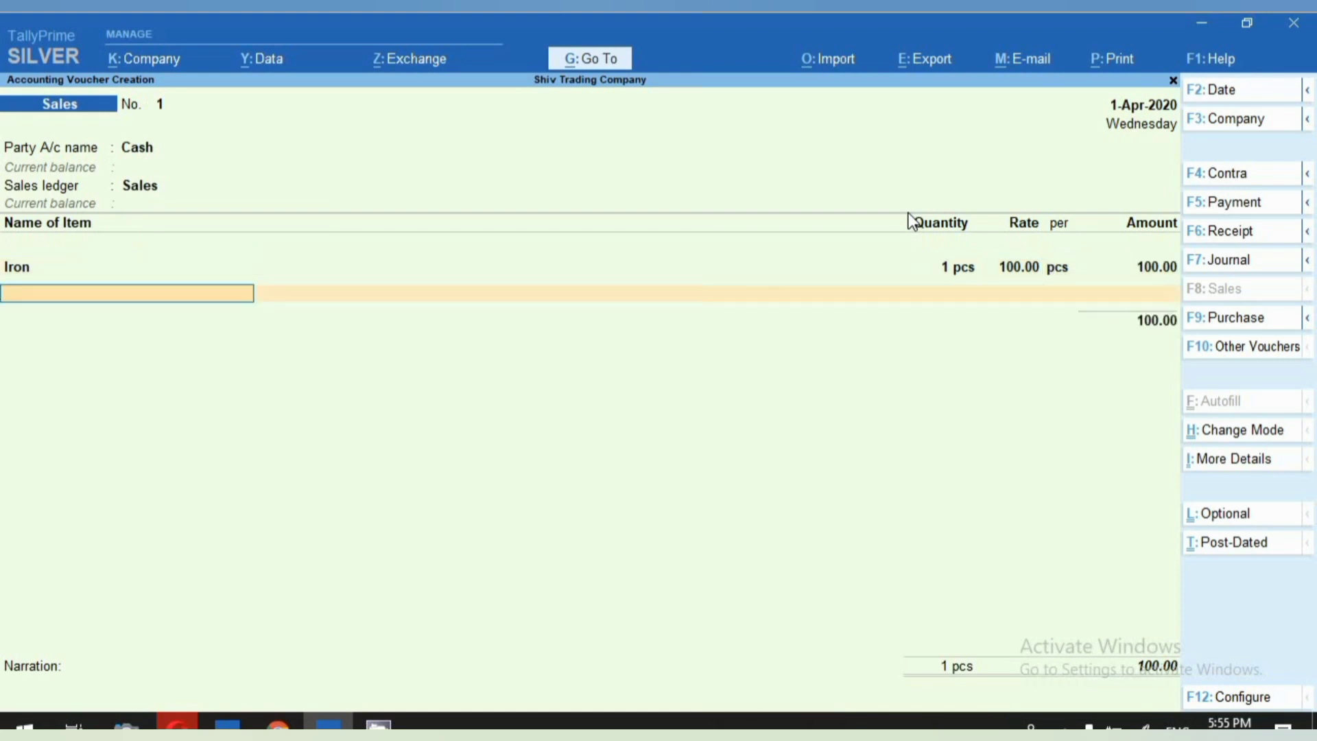
# Add a second Iron line to the sales voucher with quantity 1 pcs at a rate of 1500
pyautogui.write('ir')
pyautogui.press('Return')
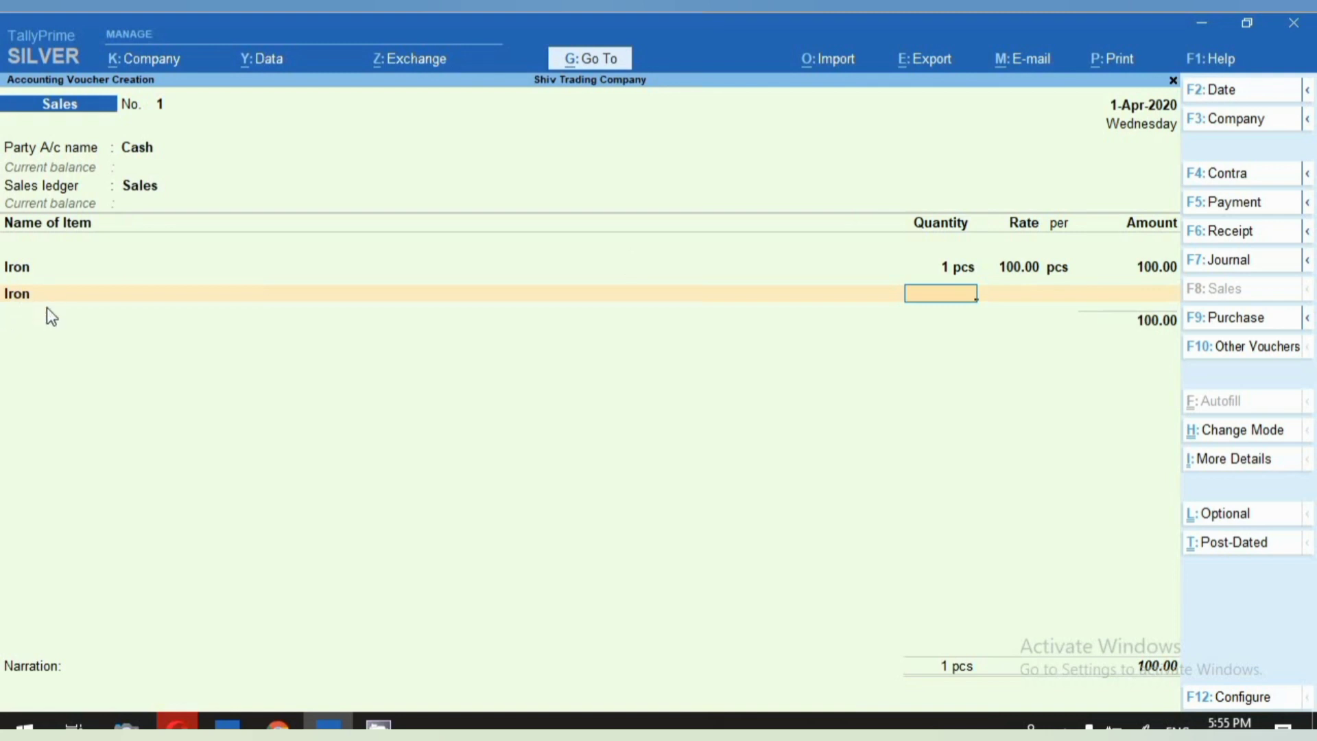
pyautogui.write('1')
pyautogui.press('Return')
pyautogui.write('1500')
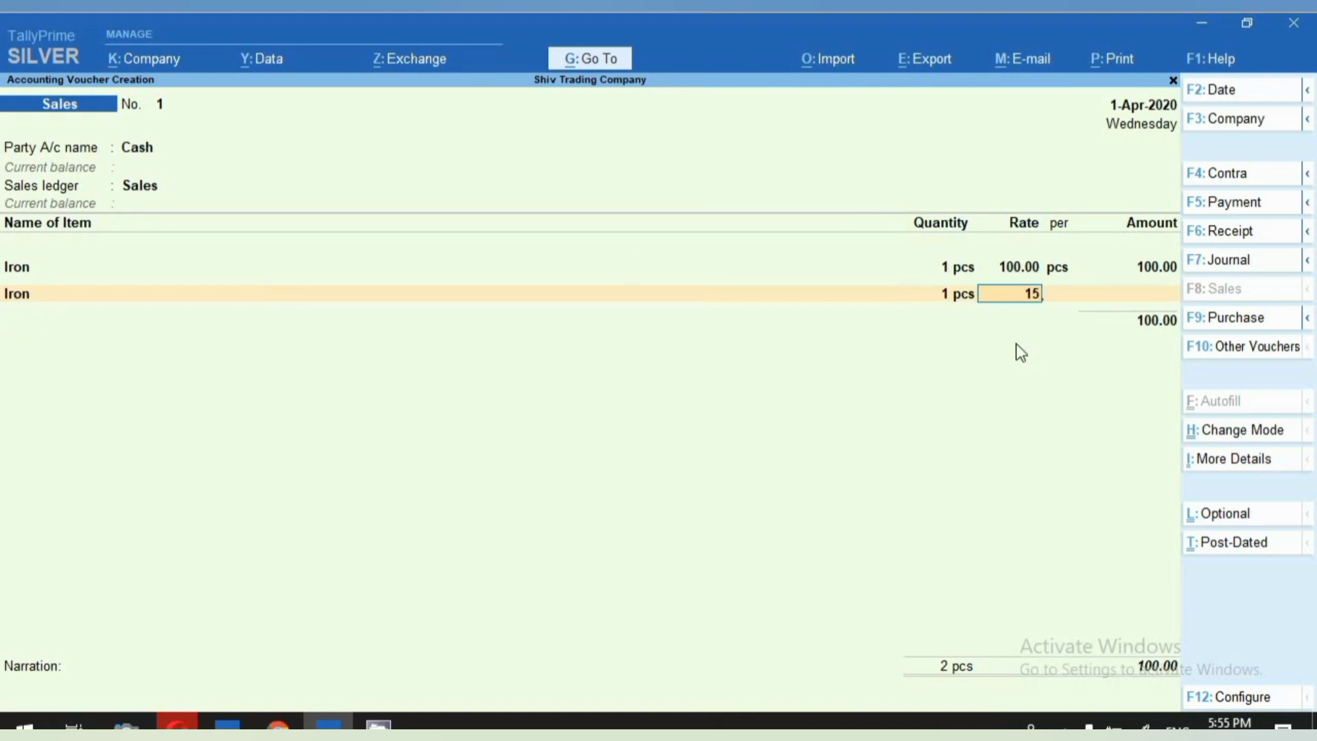
pyautogui.press('Return')
pyautogui.press('Return')
pyautogui.press('Return')
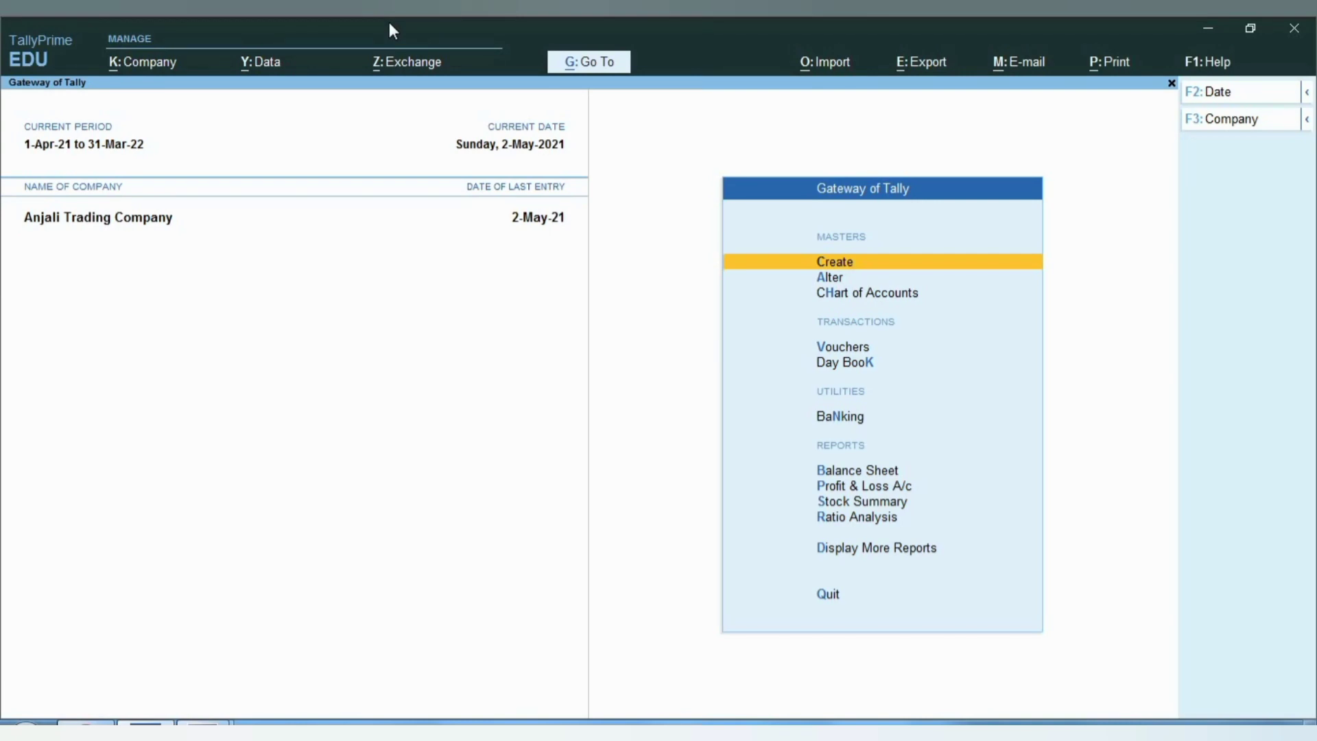
# Start a sales voucher in Anjali Trading Company for party Shiv Co., accepting the default details and choosing the Sales ledger
pyautogui.press('v')
pyautogui.press('F8')
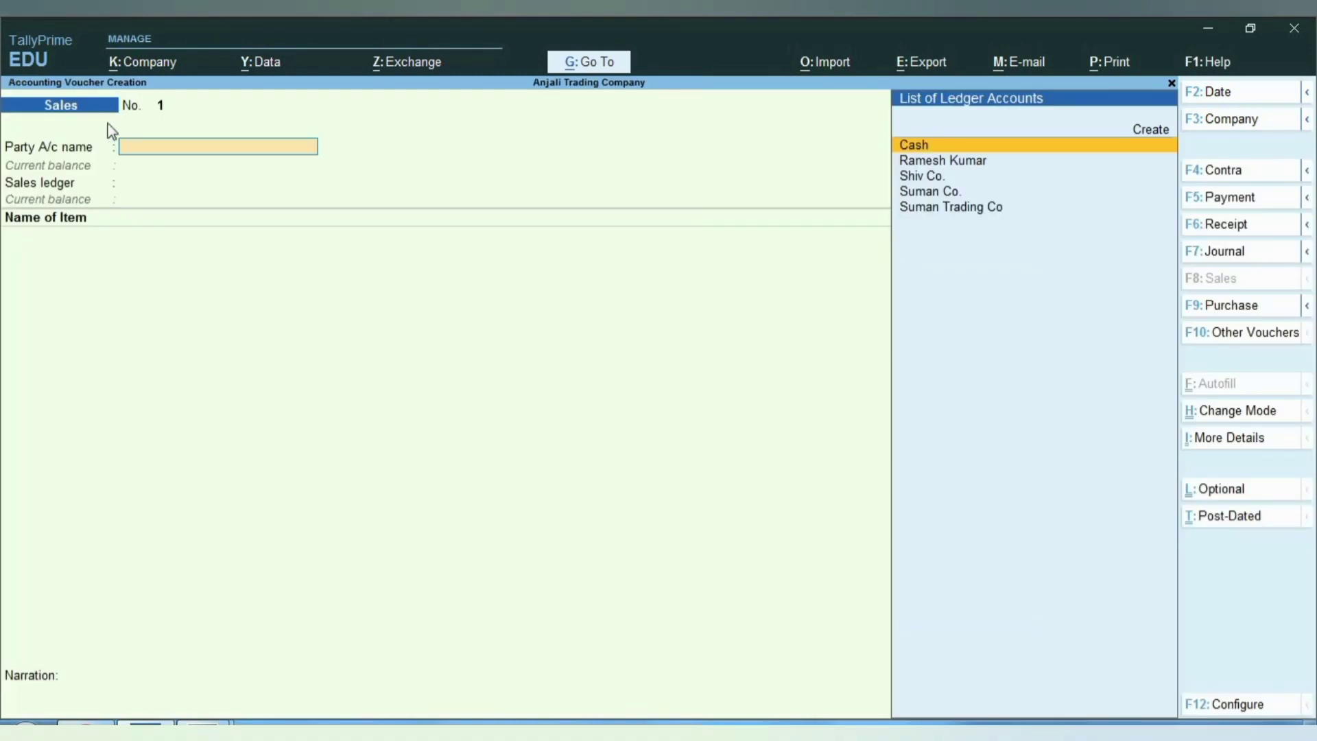
pyautogui.press('Down')
pyautogui.press('Down')
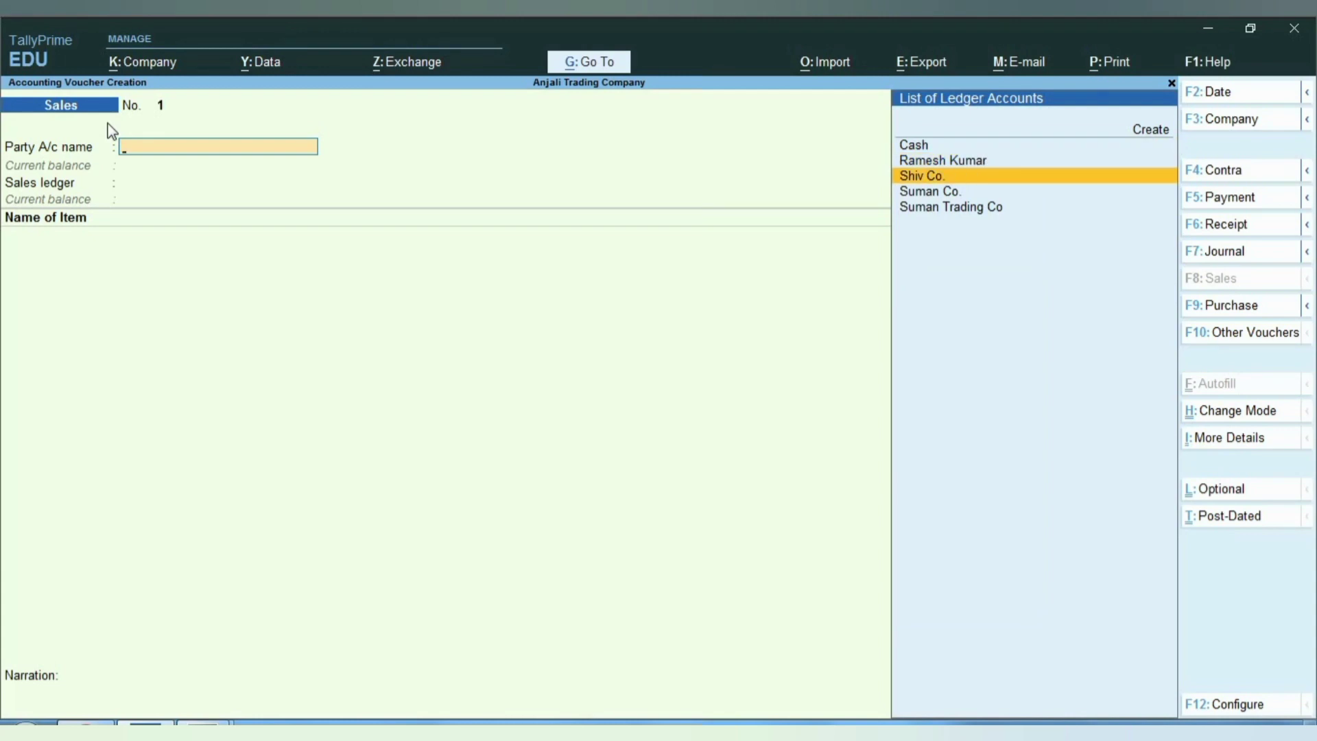
pyautogui.press('Return')
pyautogui.press('Return')
pyautogui.press('Return')
pyautogui.press('Return')
pyautogui.press('Return')
pyautogui.press('Return')
pyautogui.press('Return')
pyautogui.press('Return')
pyautogui.press('Return')
pyautogui.press('Return')
pyautogui.press('Return')
pyautogui.press('Return')
pyautogui.press('Return')
pyautogui.press('Return')
pyautogui.press('Return')
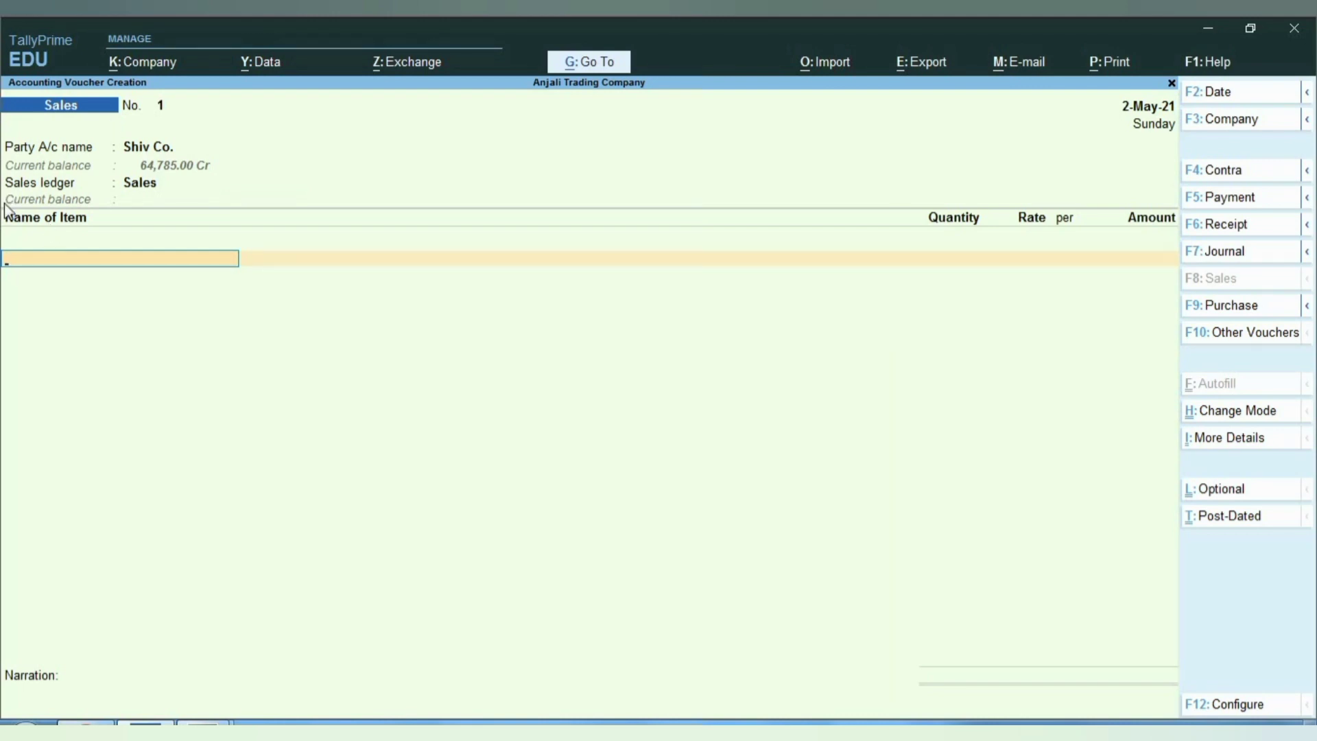
# Add the item Rice with quantity 10 kg at a rate of 100, and set its number of packages to 1 pkt
pyautogui.write('Ri')
pyautogui.press('Return')
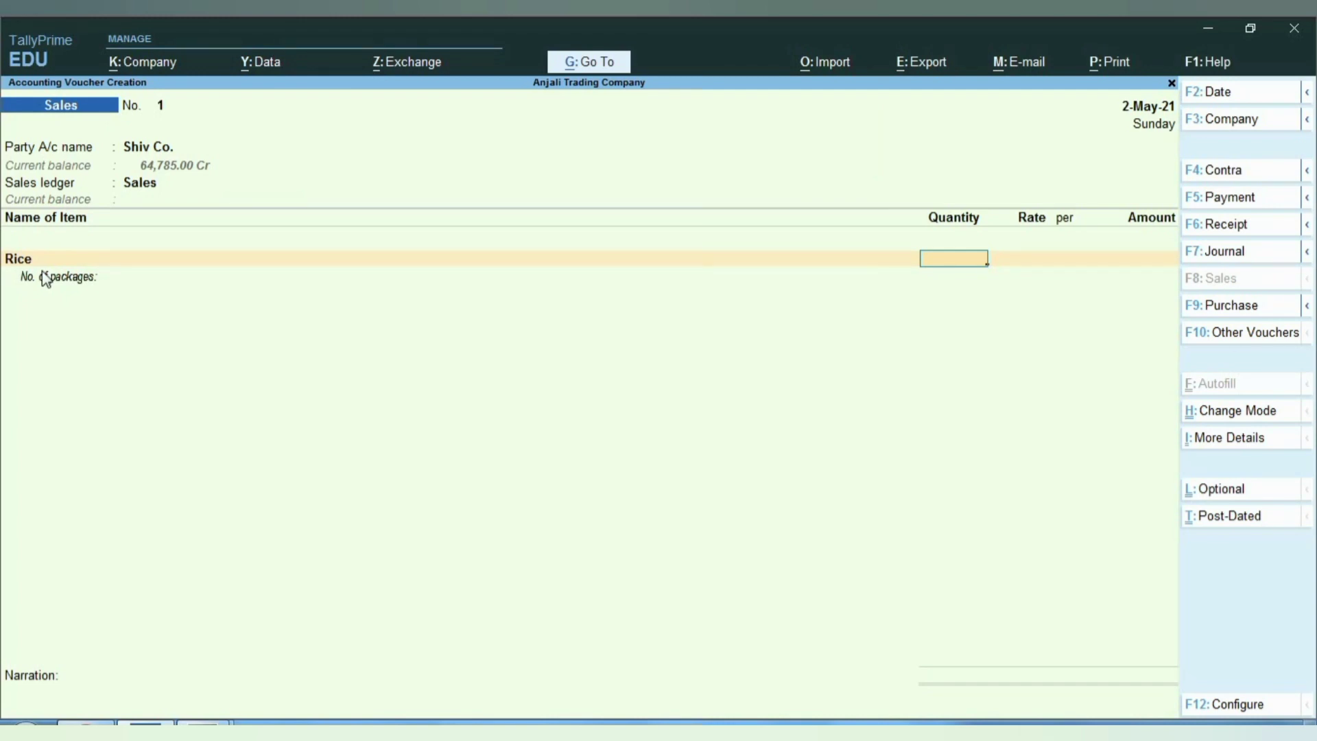
pyautogui.write('10')
pyautogui.press('Return')
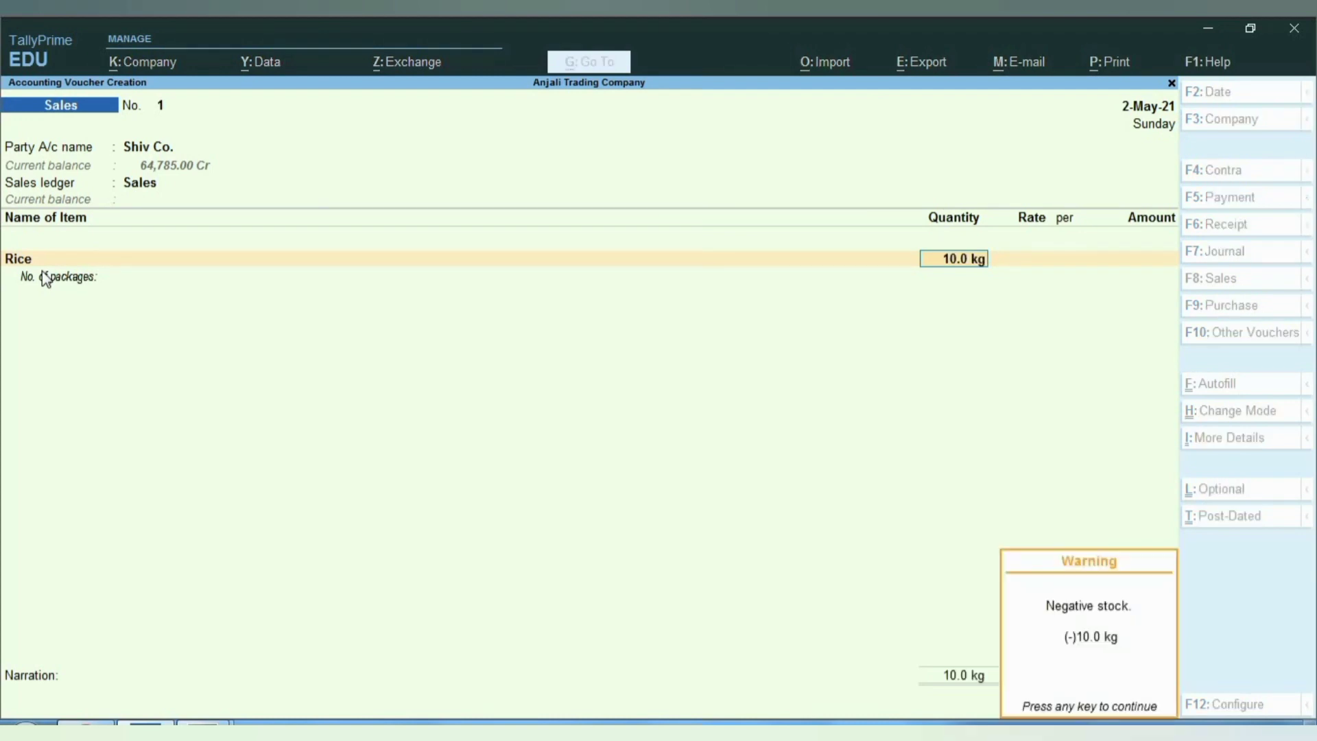
pyautogui.press('Return')
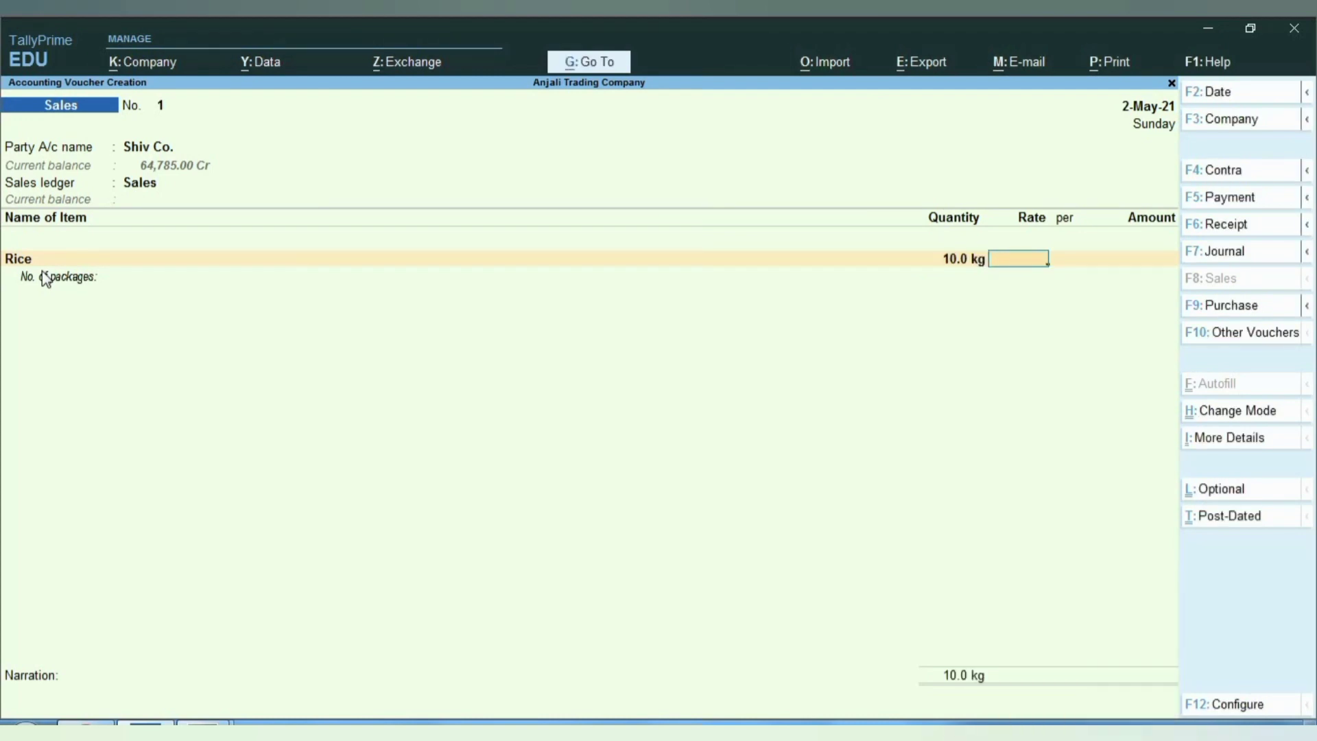
pyautogui.write('100')
pyautogui.press('Return')
pyautogui.press('Return')
pyautogui.press('Return')
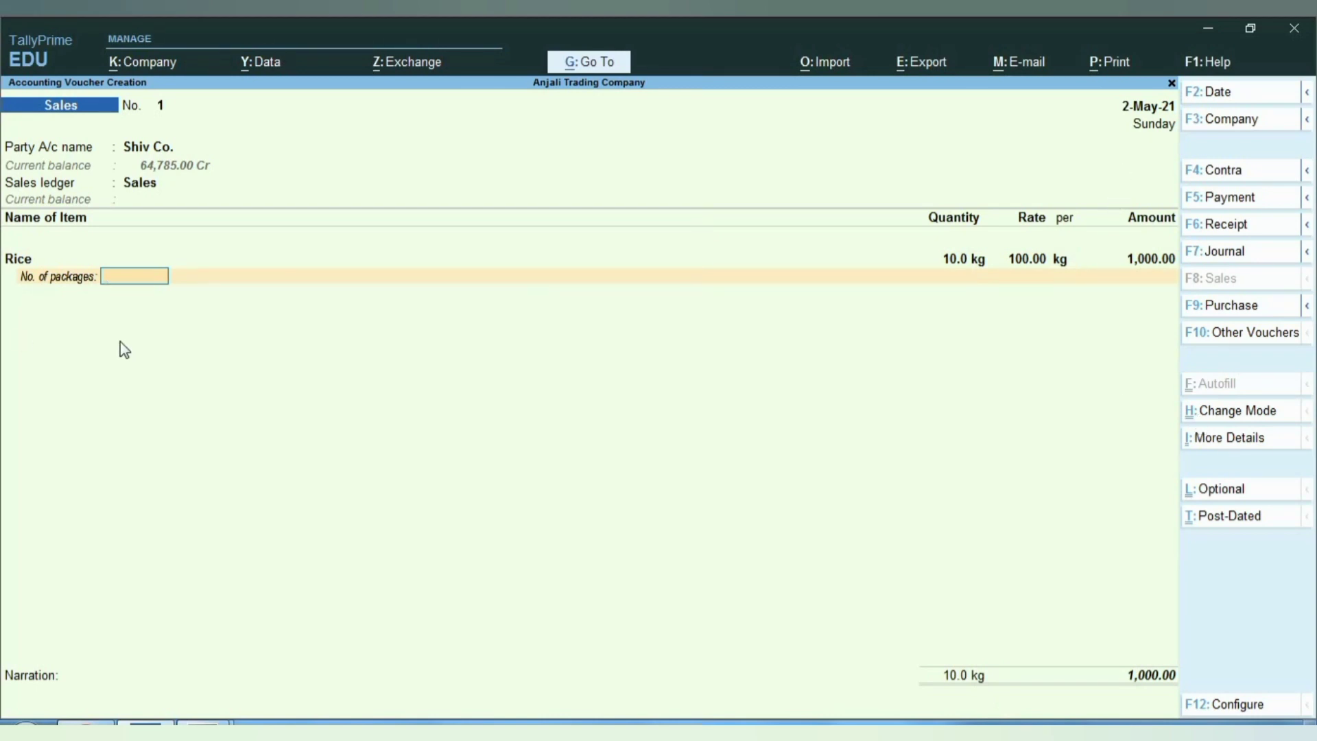
pyautogui.write('1 pkt')
pyautogui.press('Return')
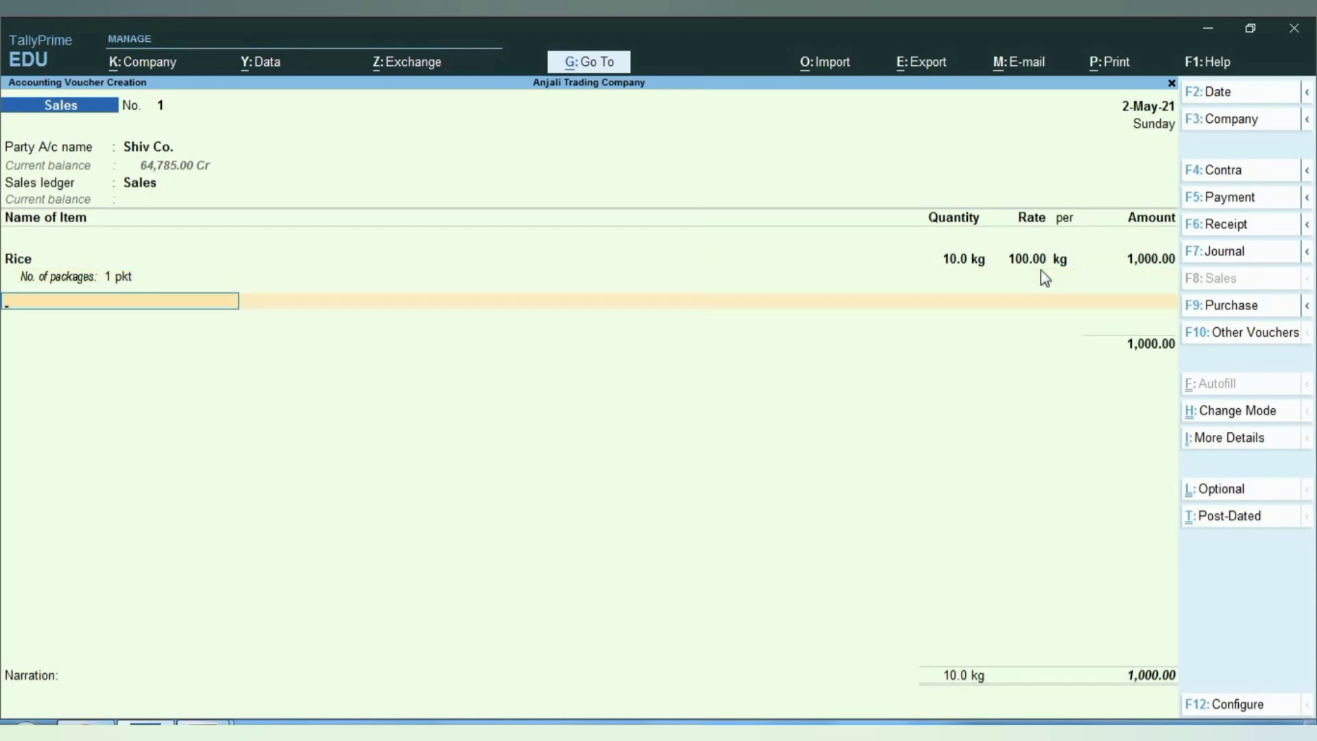
# End the item list and add the Cgst and Sgst tax ledgers to the sales voucher
pyautogui.press('Return')
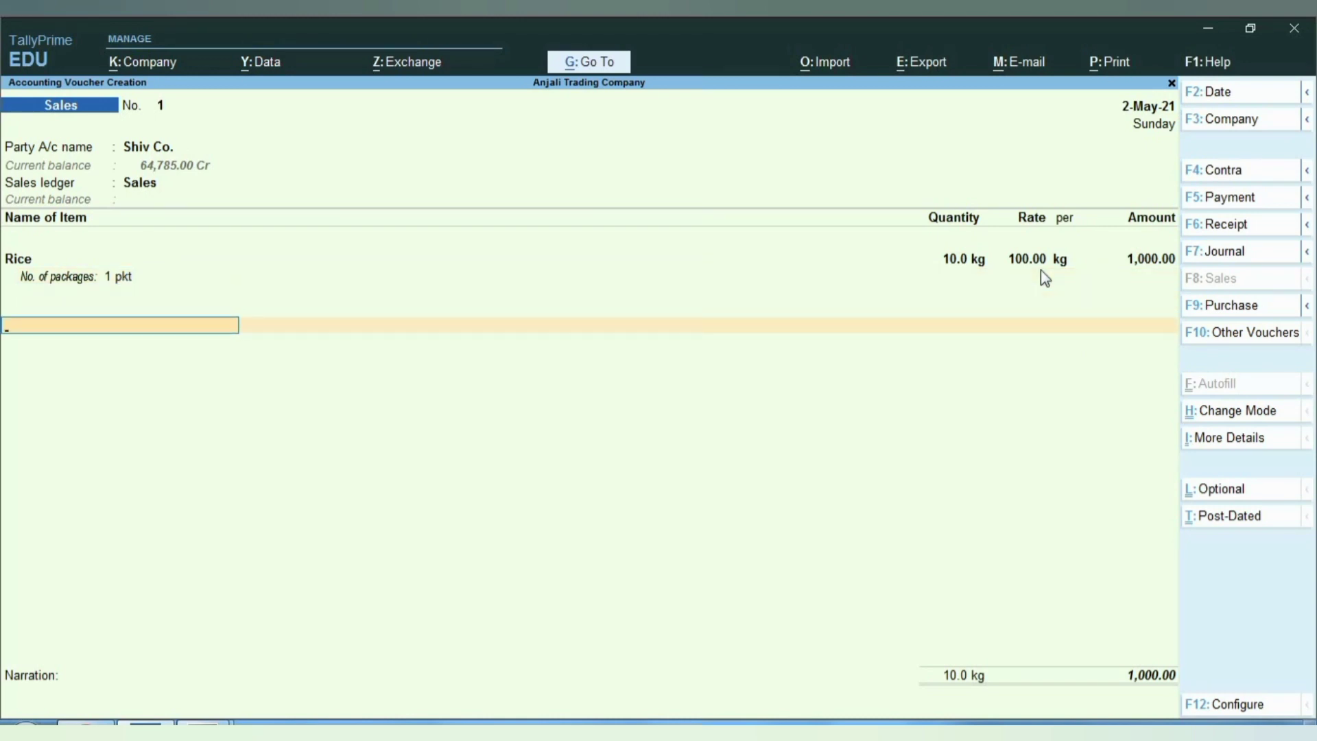
pyautogui.write('Cg')
pyautogui.press('Return')
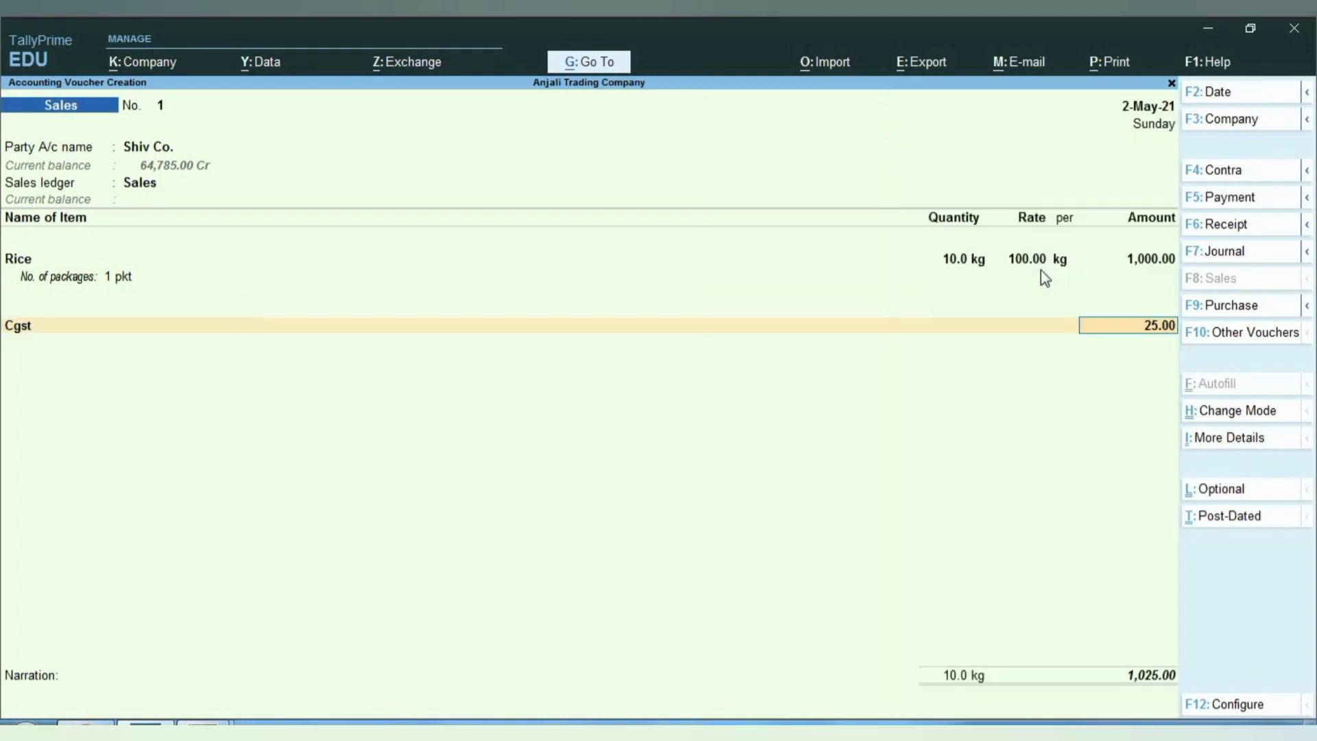
pyautogui.press('Return')
pyautogui.write('Sg')
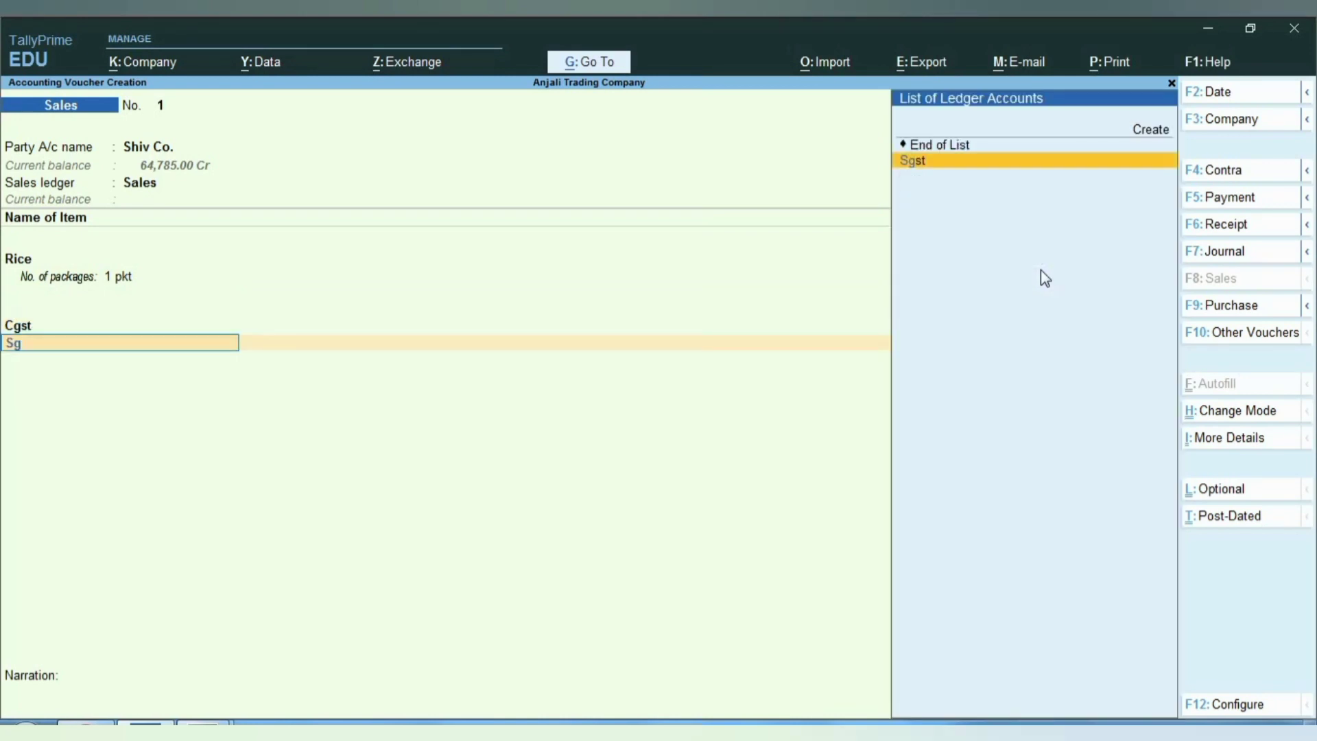
pyautogui.press('Return')
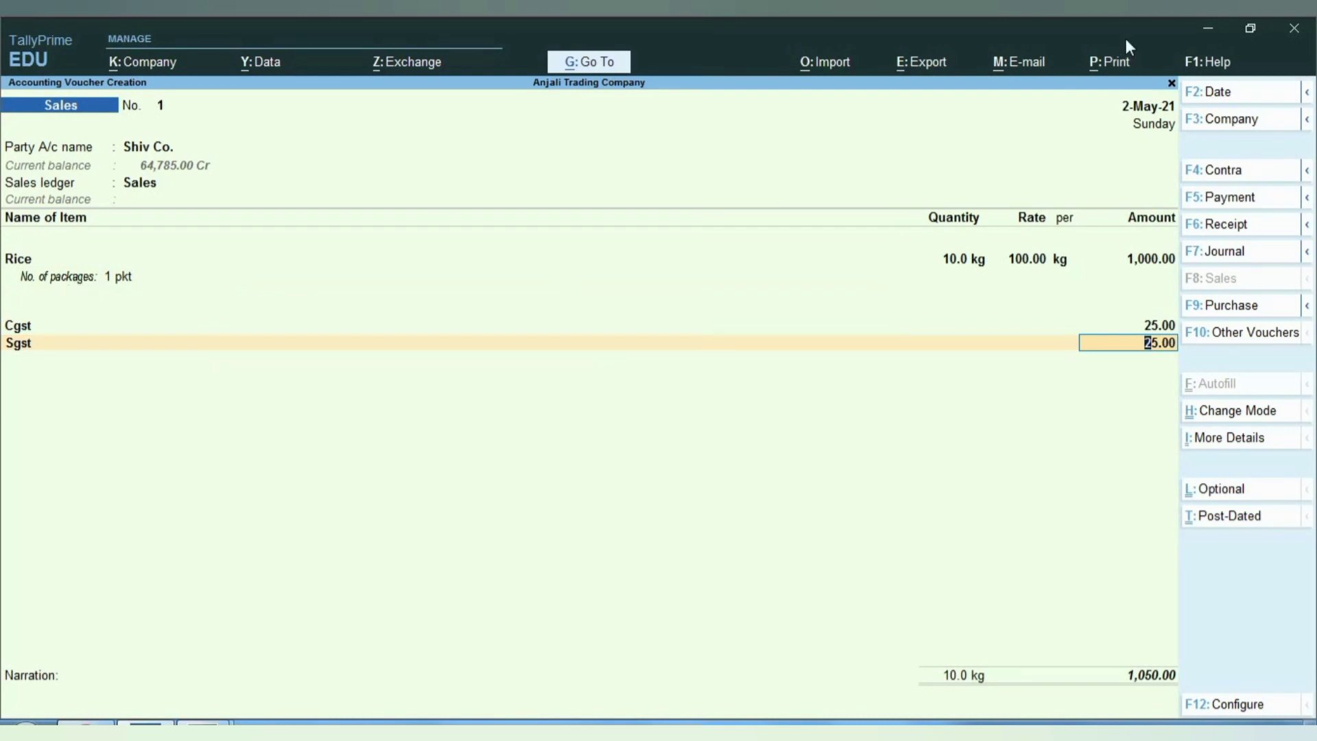
# Preview the current voucher's tax invoice, zoom in to examine the number and kind of packages column, and return to the voucher
pyautogui.click(1122, 65)
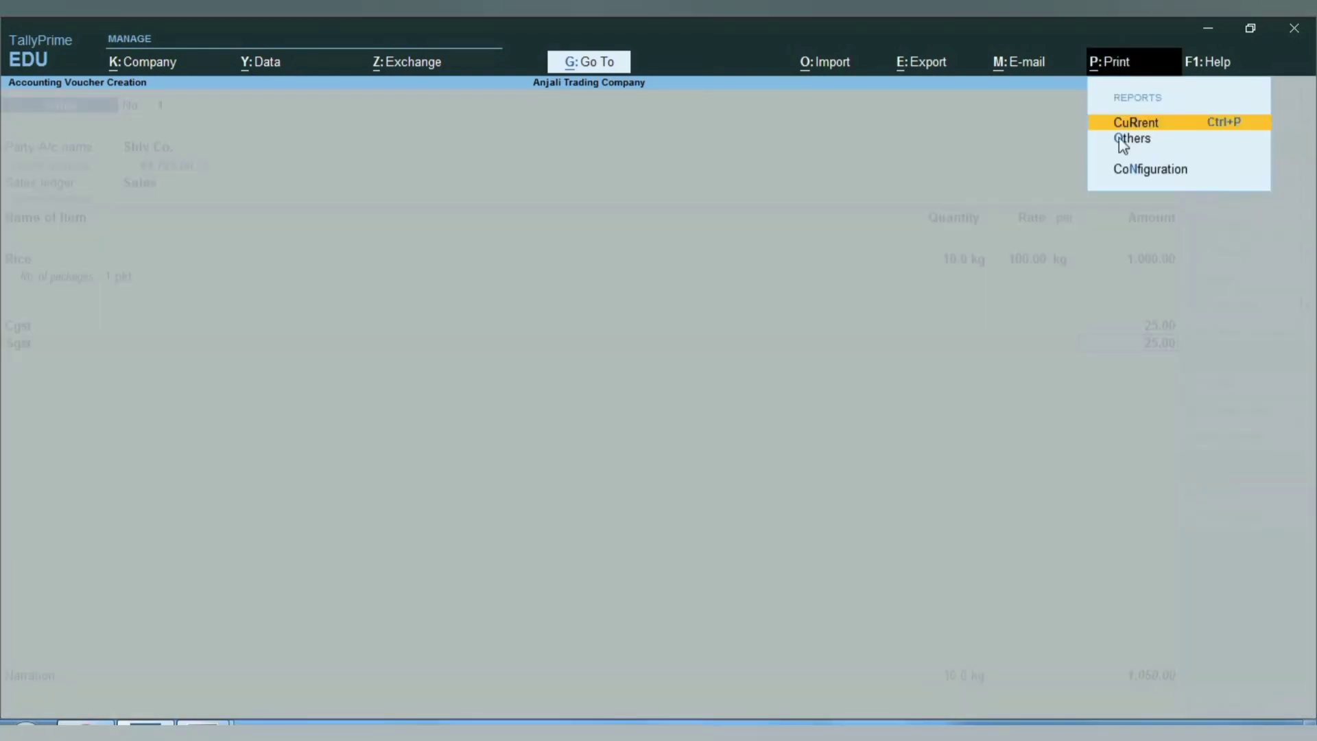
pyautogui.press('Return')
pyautogui.click(585, 482)
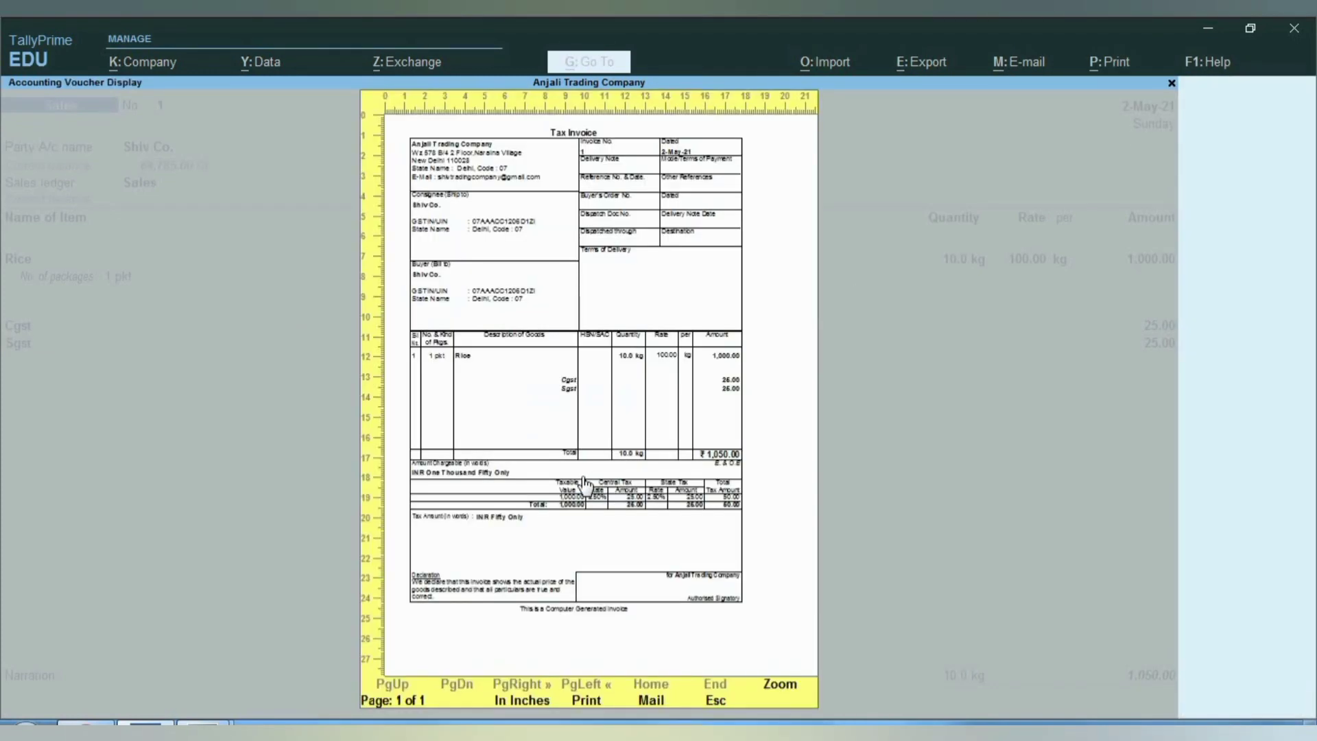
pyautogui.click(585, 483)
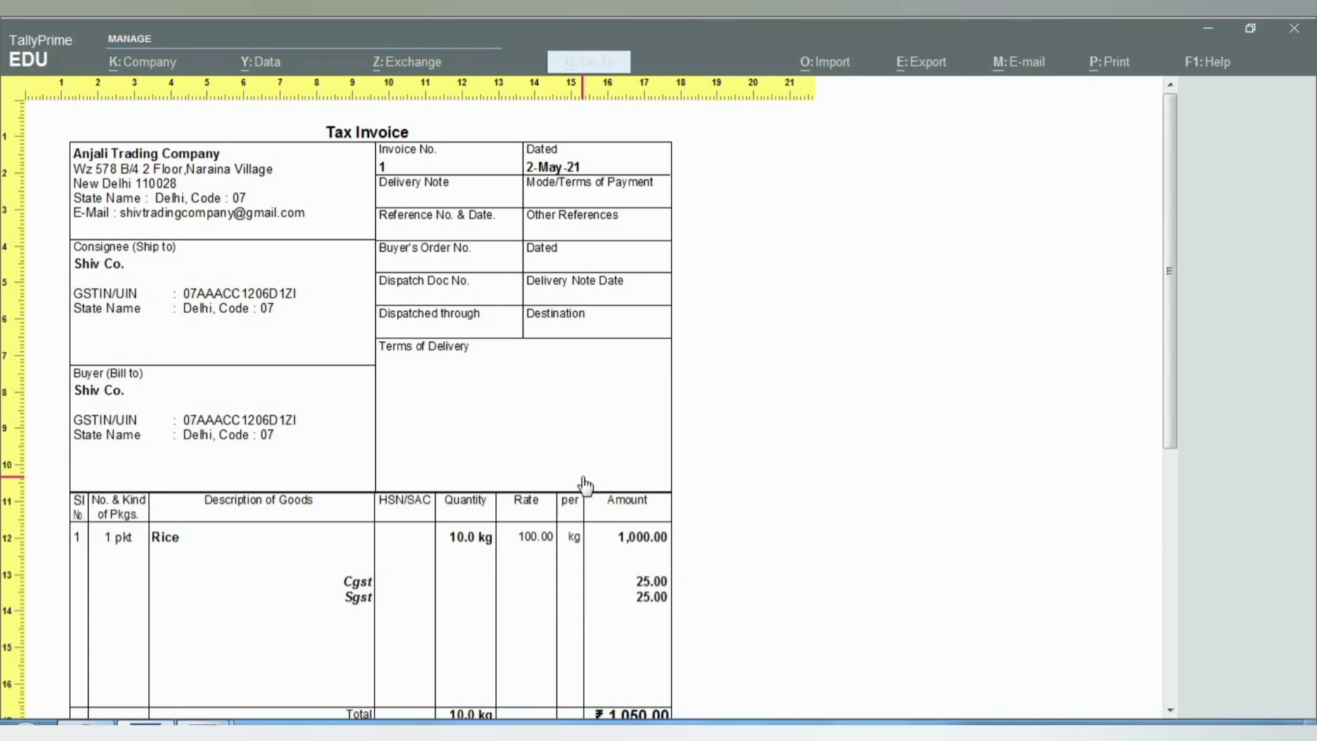
pyautogui.scroll(-2, 237, 273)
pyautogui.scroll(-5, 236, 273)
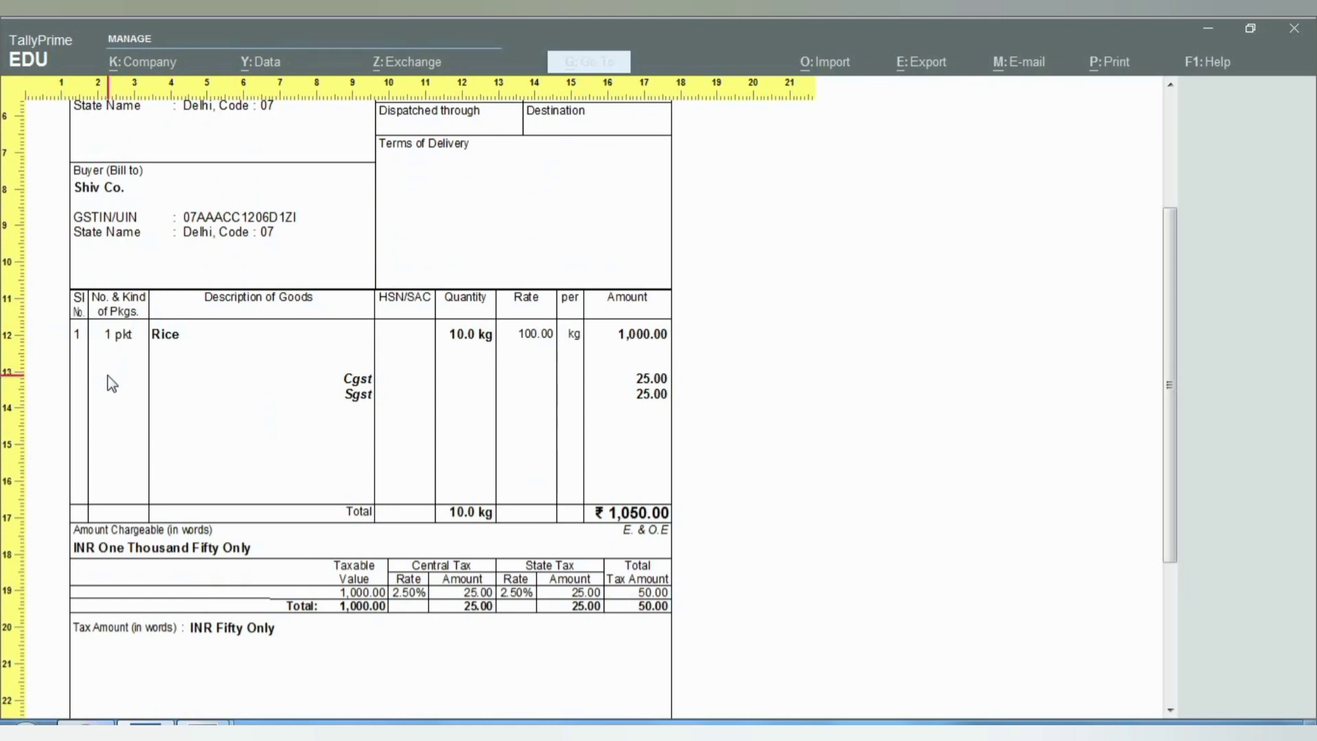
pyautogui.press('Escape')
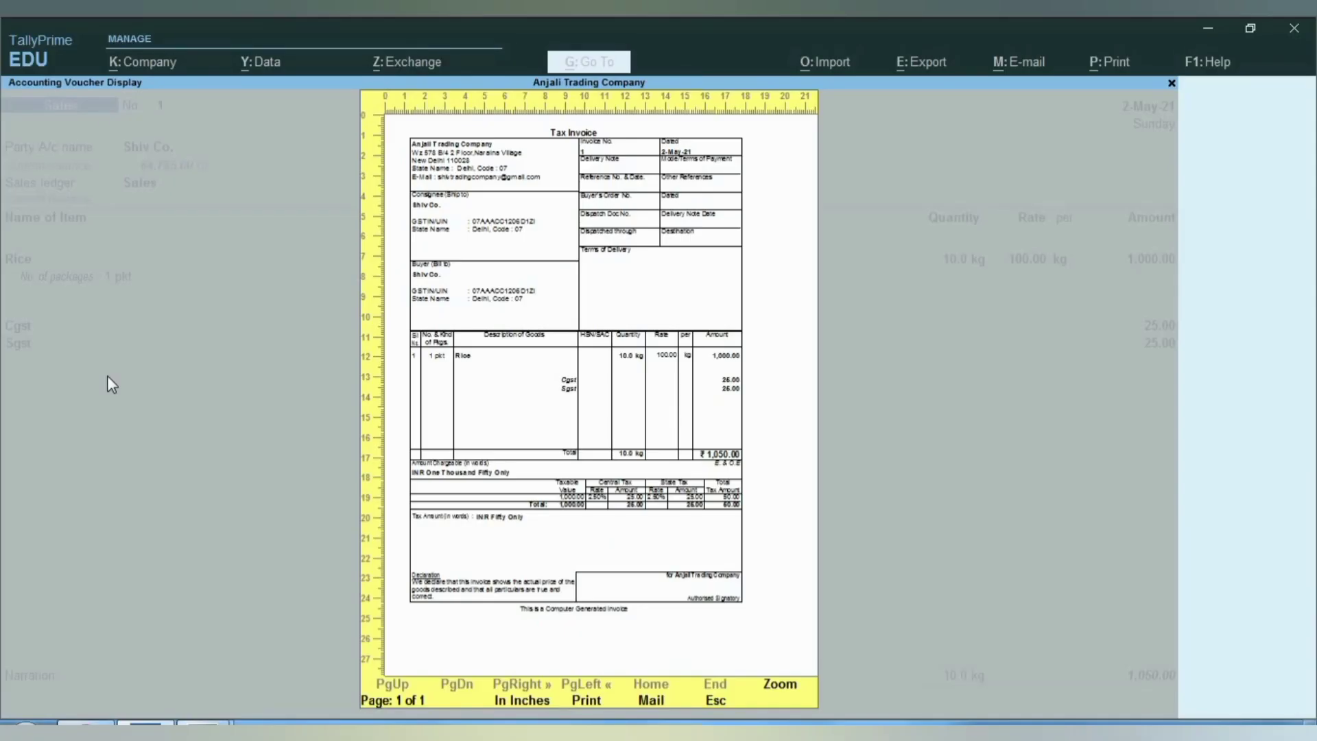
pyautogui.press('Escape')
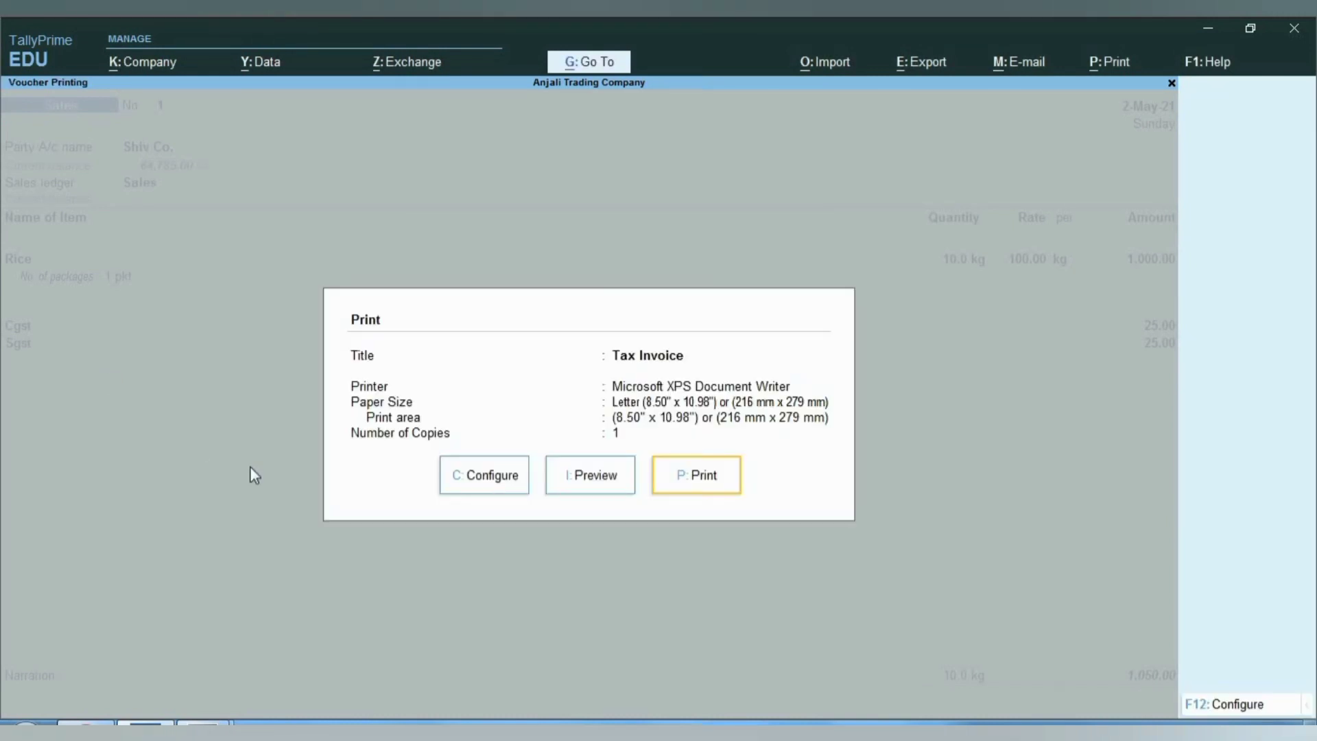
pyautogui.press('Escape')
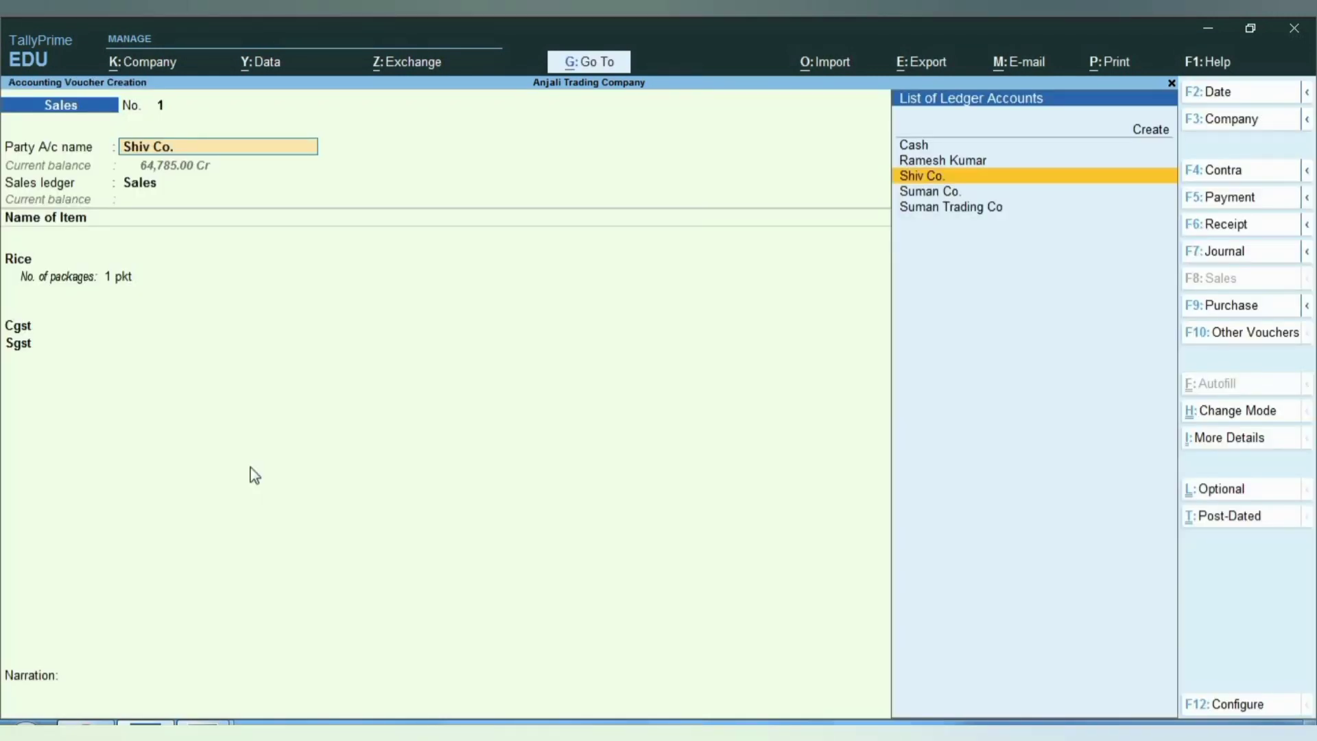
# Accept the existing dispatch and party details for Shiv Co. and return to the Rice item line of the voucher
pyautogui.press('Return')
pyautogui.press('Return')
pyautogui.press('Return')
pyautogui.press('Return')
pyautogui.press('Return')
pyautogui.press('Return')
pyautogui.press('Return')
pyautogui.press('Return')
pyautogui.press('Return')
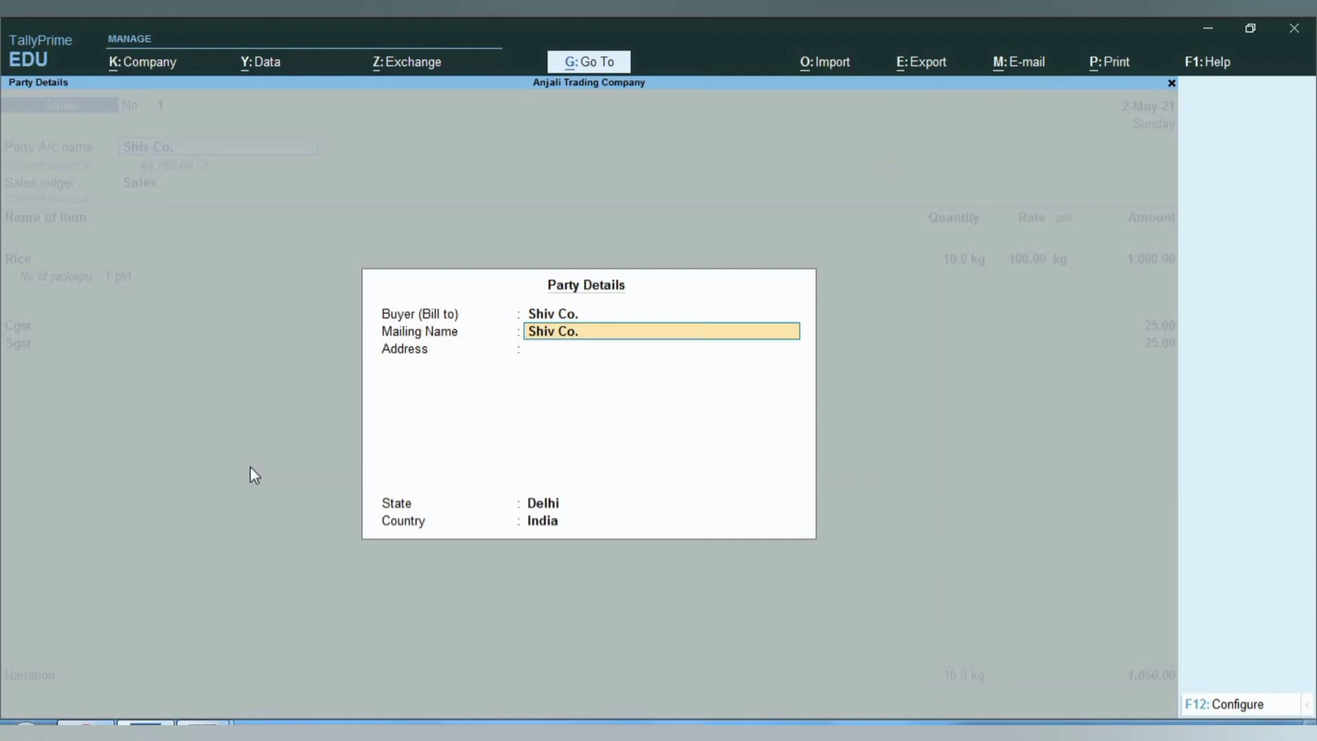
pyautogui.press('Return')
pyautogui.press('Return')
pyautogui.press('Return')
pyautogui.press('Return')
pyautogui.press('Return')
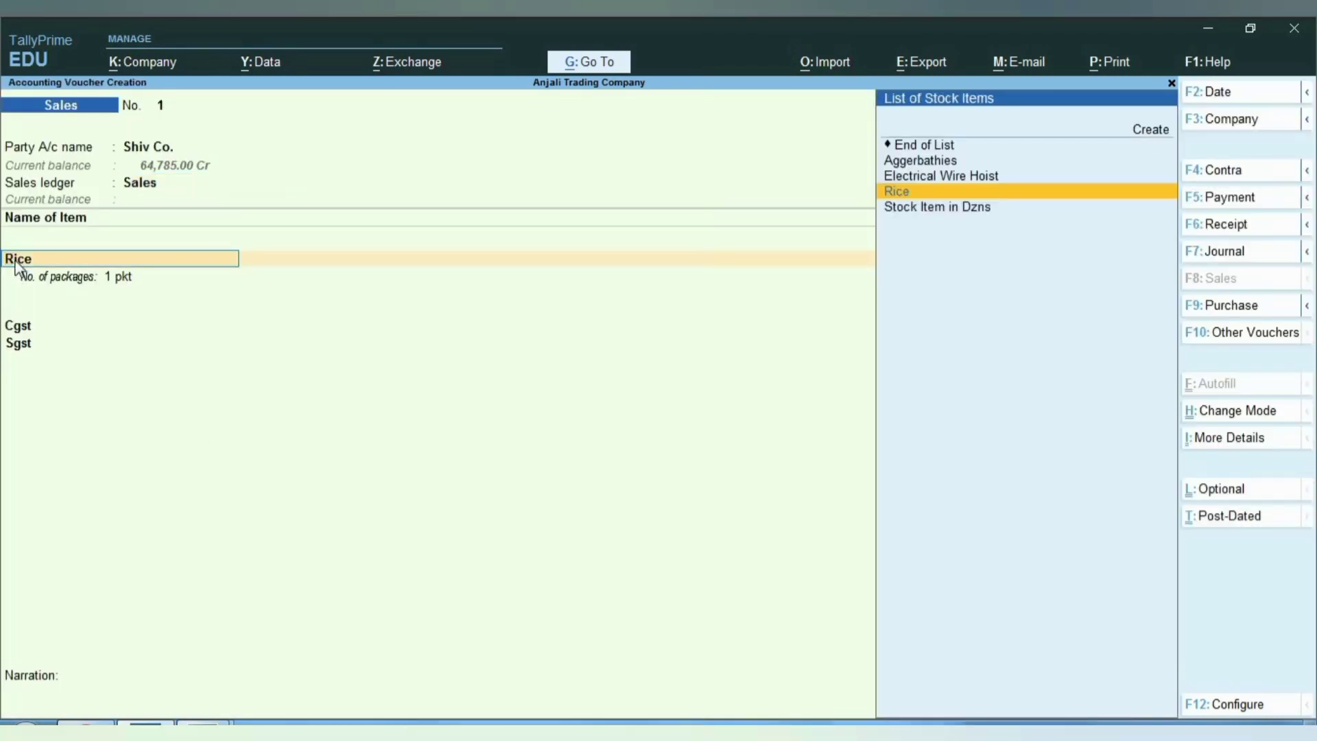
# Review the voucher configuration down to the exporter's details and keep Provide No. of Packages set to Yes
pyautogui.click(1233, 706)
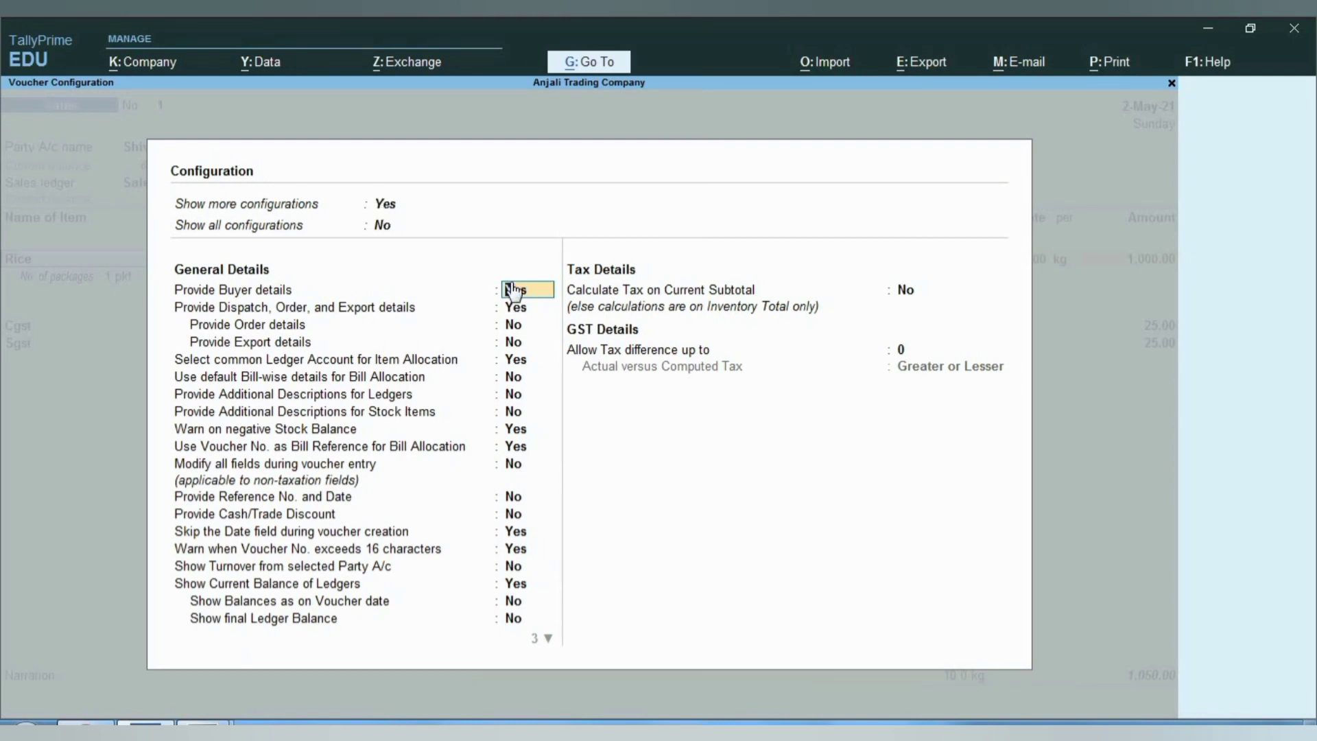
pyautogui.press('Return')
pyautogui.press('Down')
pyautogui.press('Down')
pyautogui.press('Down')
pyautogui.press('Down')
pyautogui.press('Down')
pyautogui.press('Down')
pyautogui.press('Down')
pyautogui.press('Down')
pyautogui.press('Down')
pyautogui.press('Down')
pyautogui.press('Down')
pyautogui.press('Down')
pyautogui.press('Down')
pyautogui.press('Down')
pyautogui.press('Down')
pyautogui.press('Down')
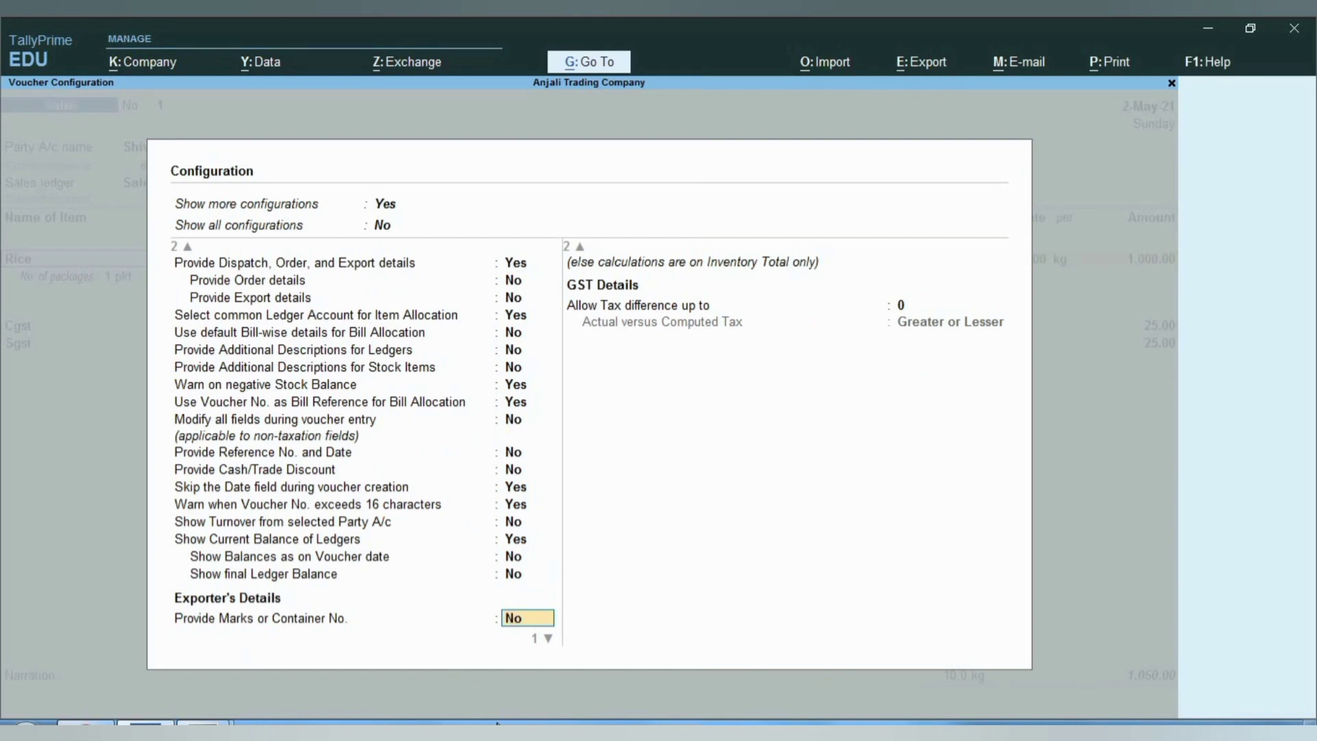
pyautogui.press('Down')
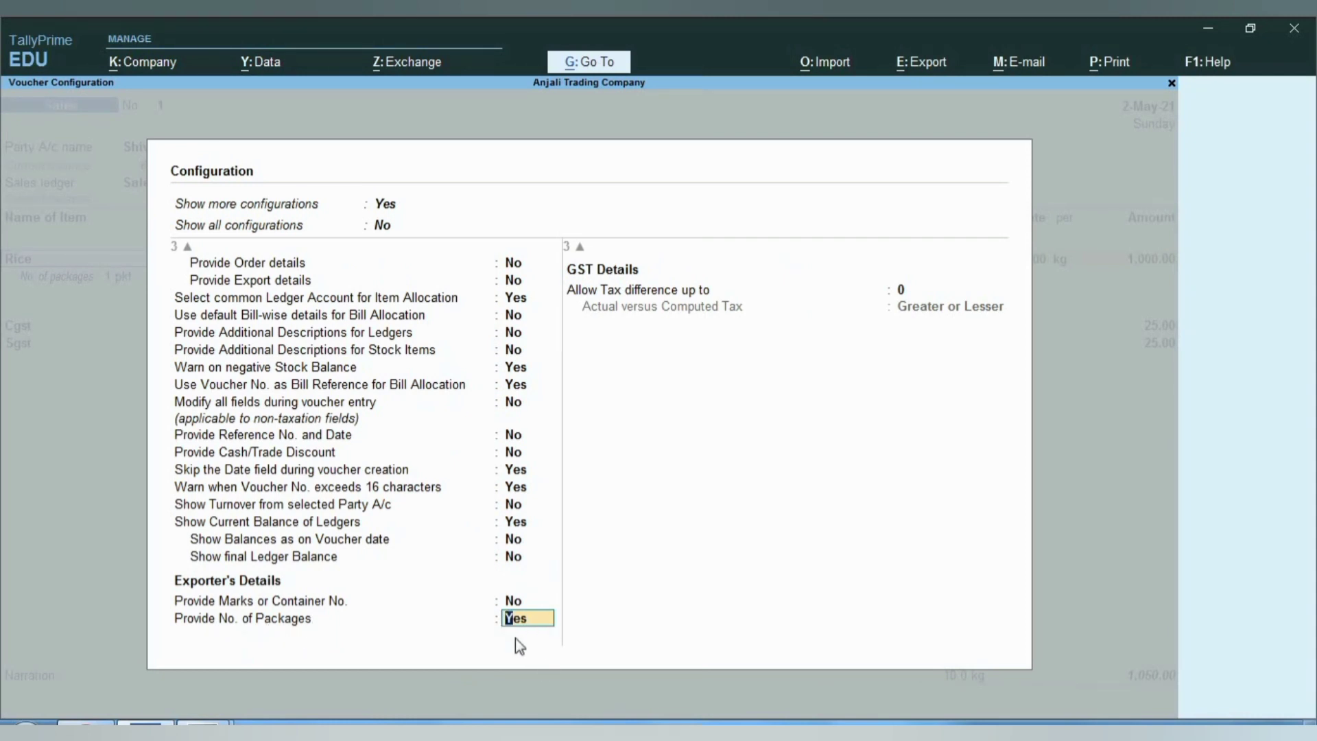
pyautogui.press('Return')
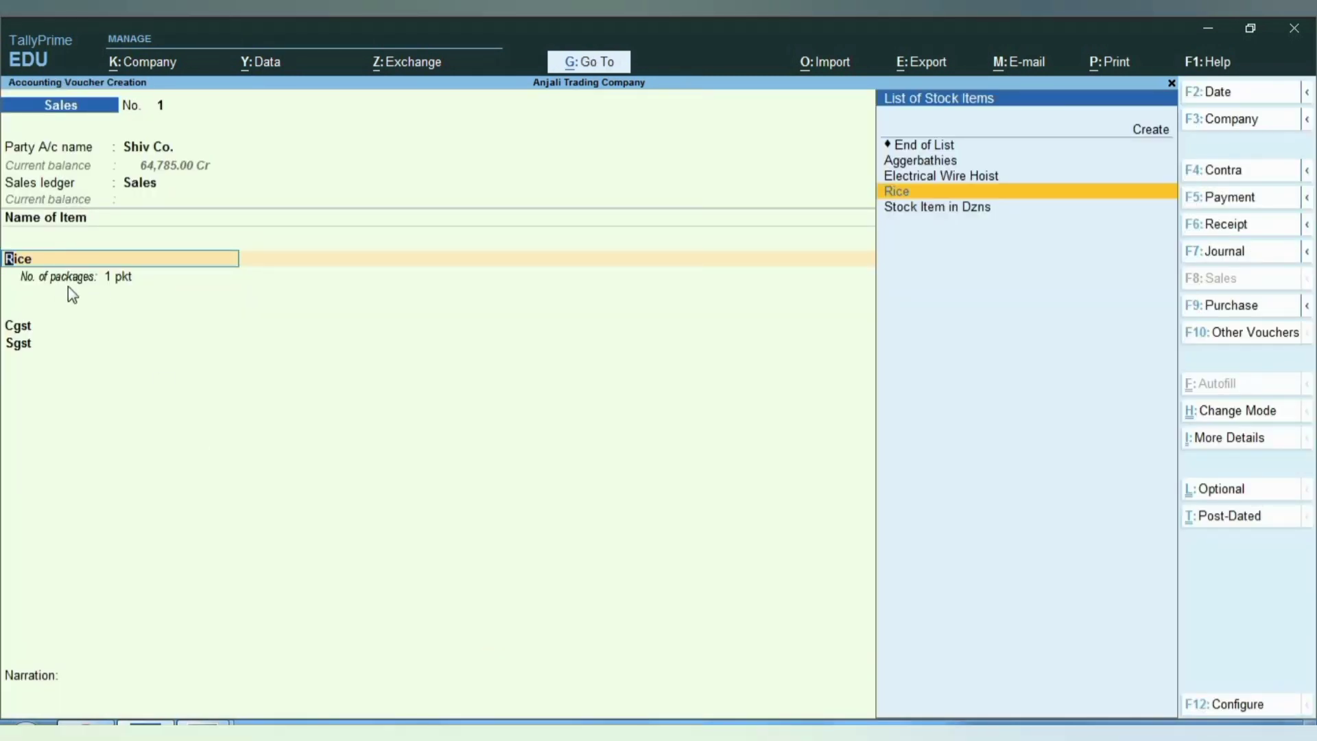
# Keep the Rice line and its packages as entered and add Aggerbathies as the second item
pyautogui.press('Return')
pyautogui.press('Return')
pyautogui.press('Return')
pyautogui.press('Return')
pyautogui.press('Return')
pyautogui.press('Return')
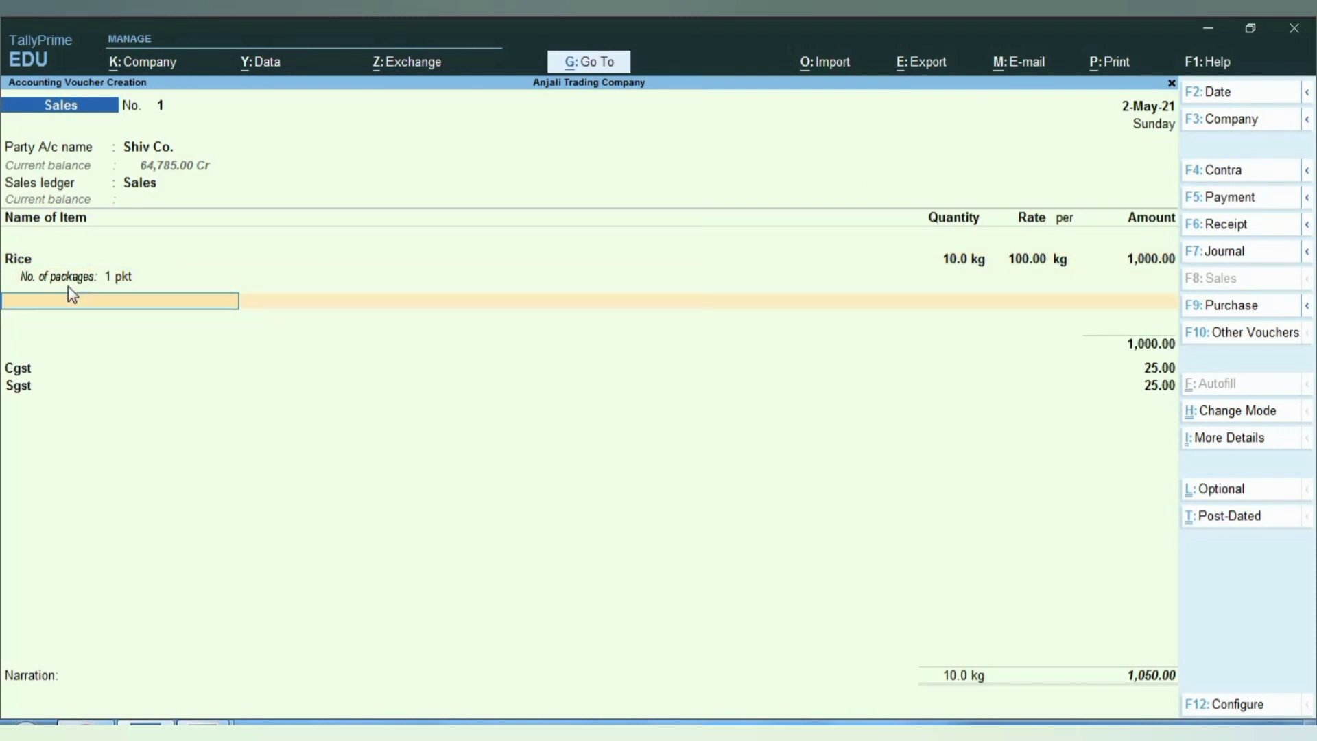
pyautogui.press('Return')
pyautogui.press('BackSpace')
pyautogui.write('Agg')
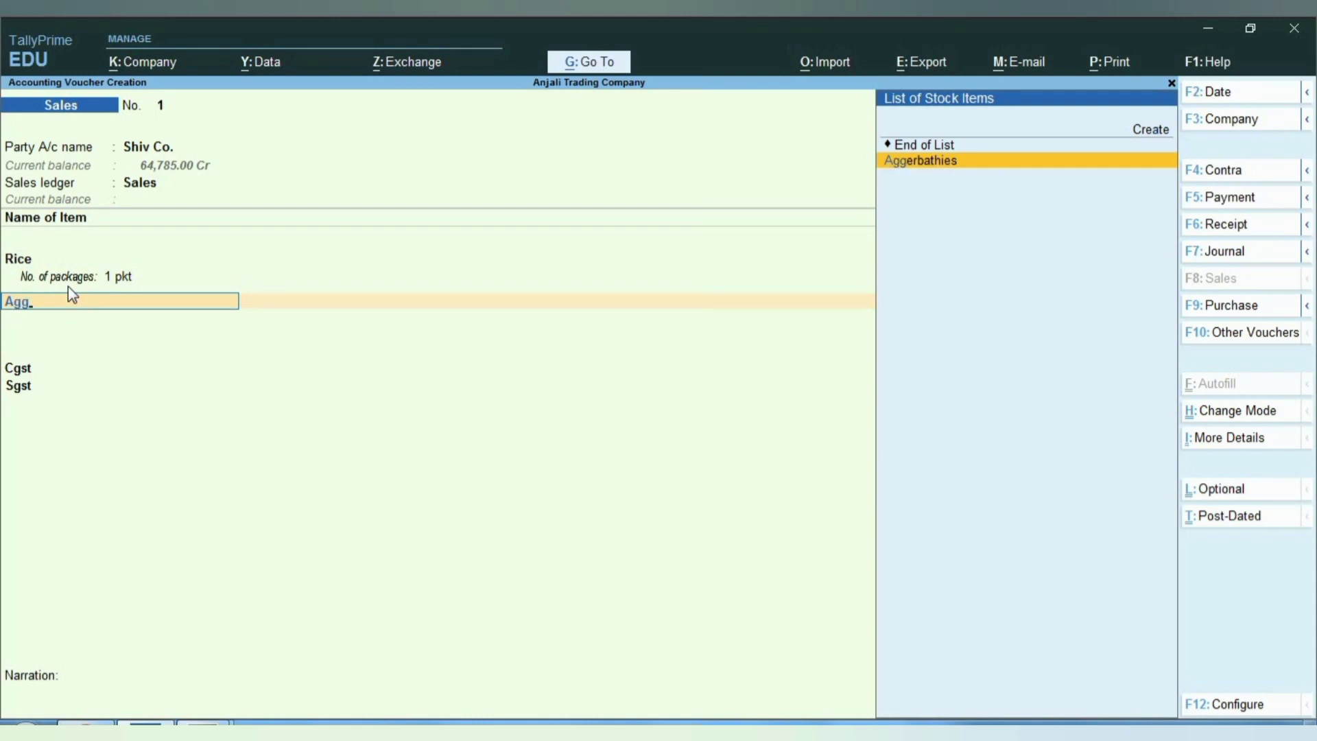
pyautogui.press('Return')
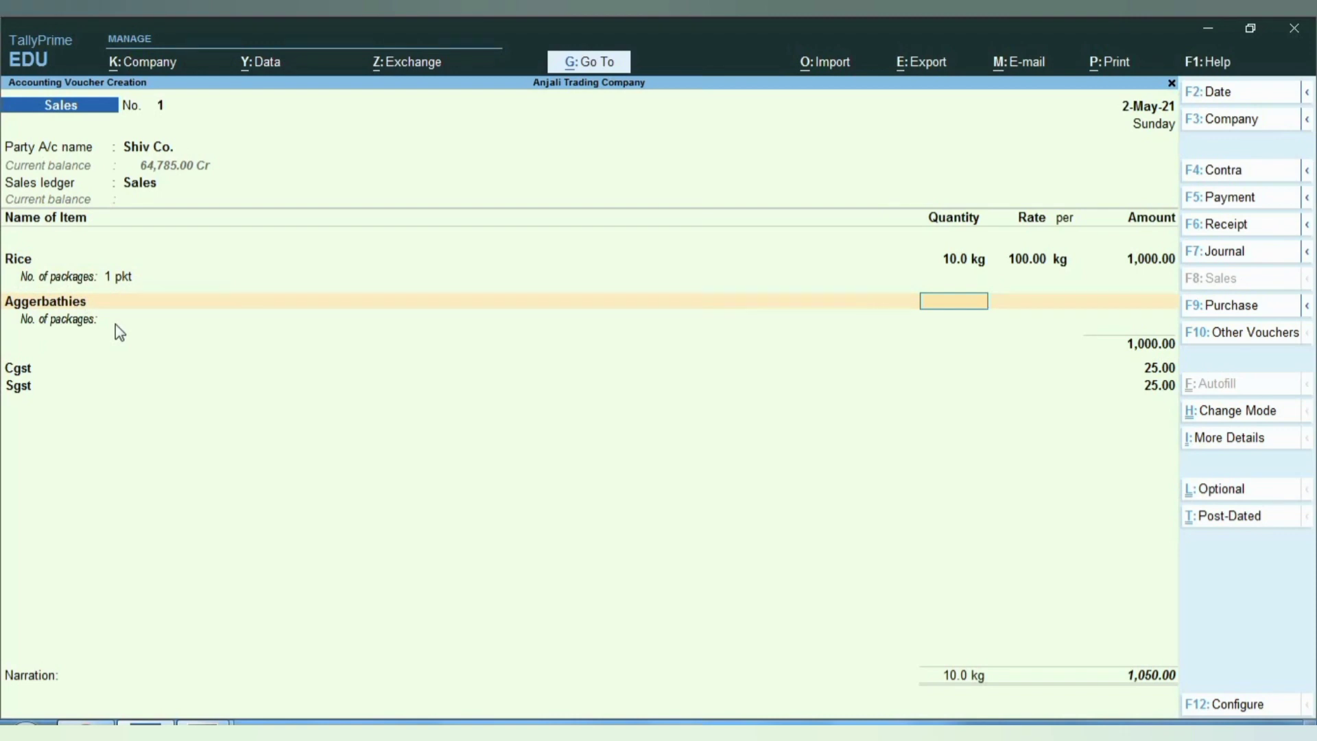
# Enter a quantity of 59 bndls at a rate of 89 for Aggerbathies and accept the amount
pyautogui.write('59')
pyautogui.press('Return')
pyautogui.press('Return')
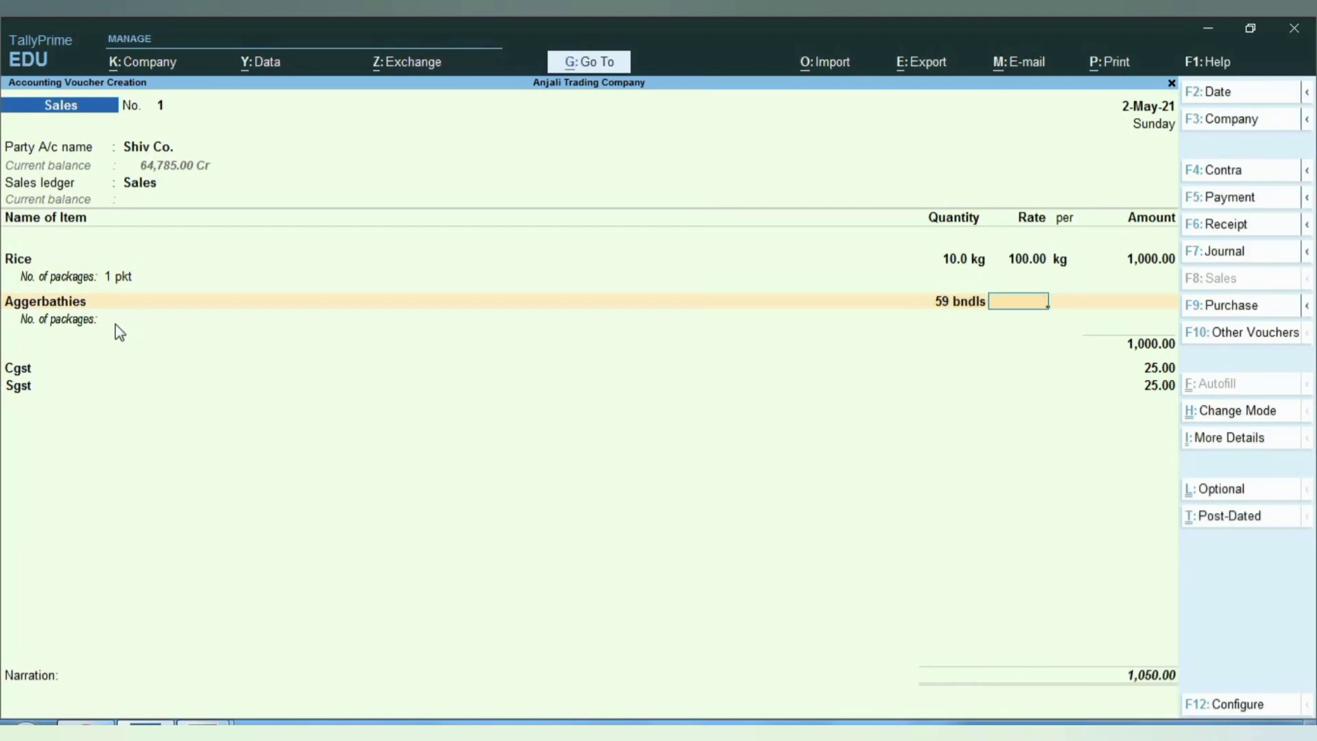
pyautogui.write('89')
pyautogui.press('Return')
pyautogui.press('Return')
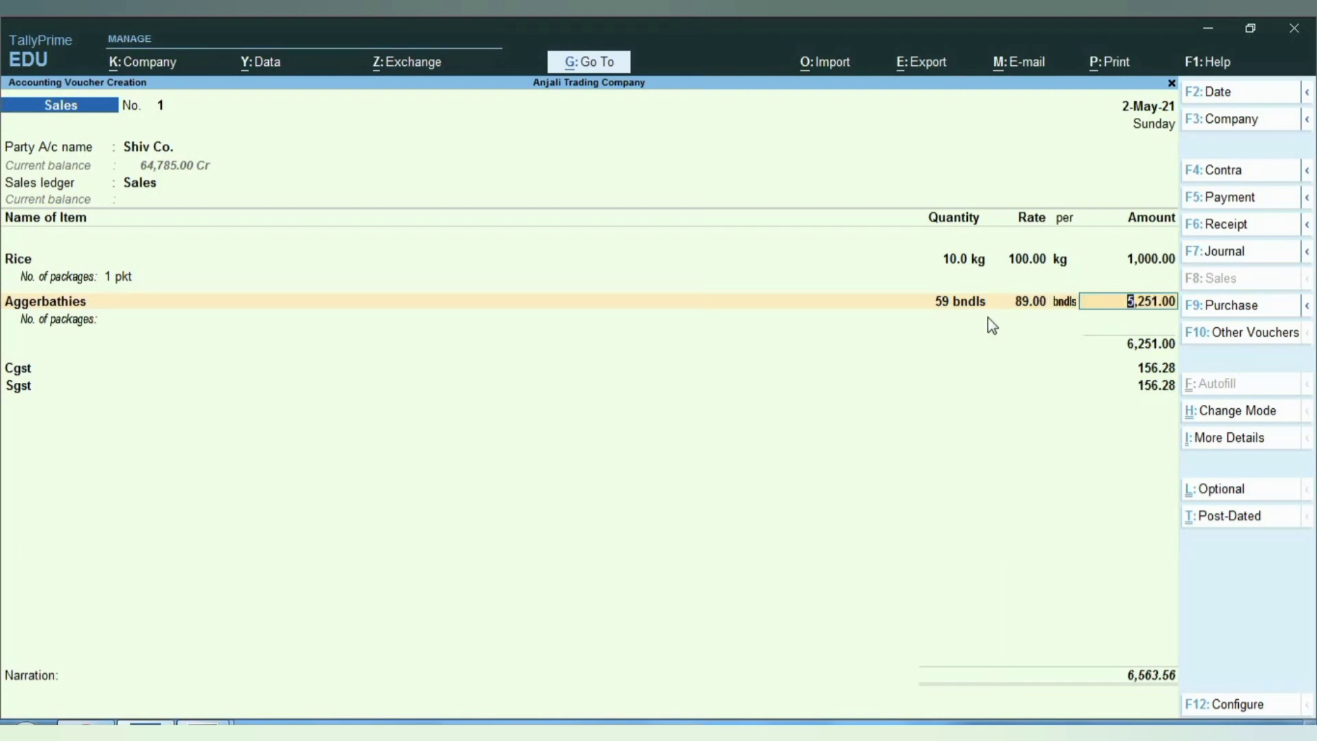
pyautogui.press('Return')
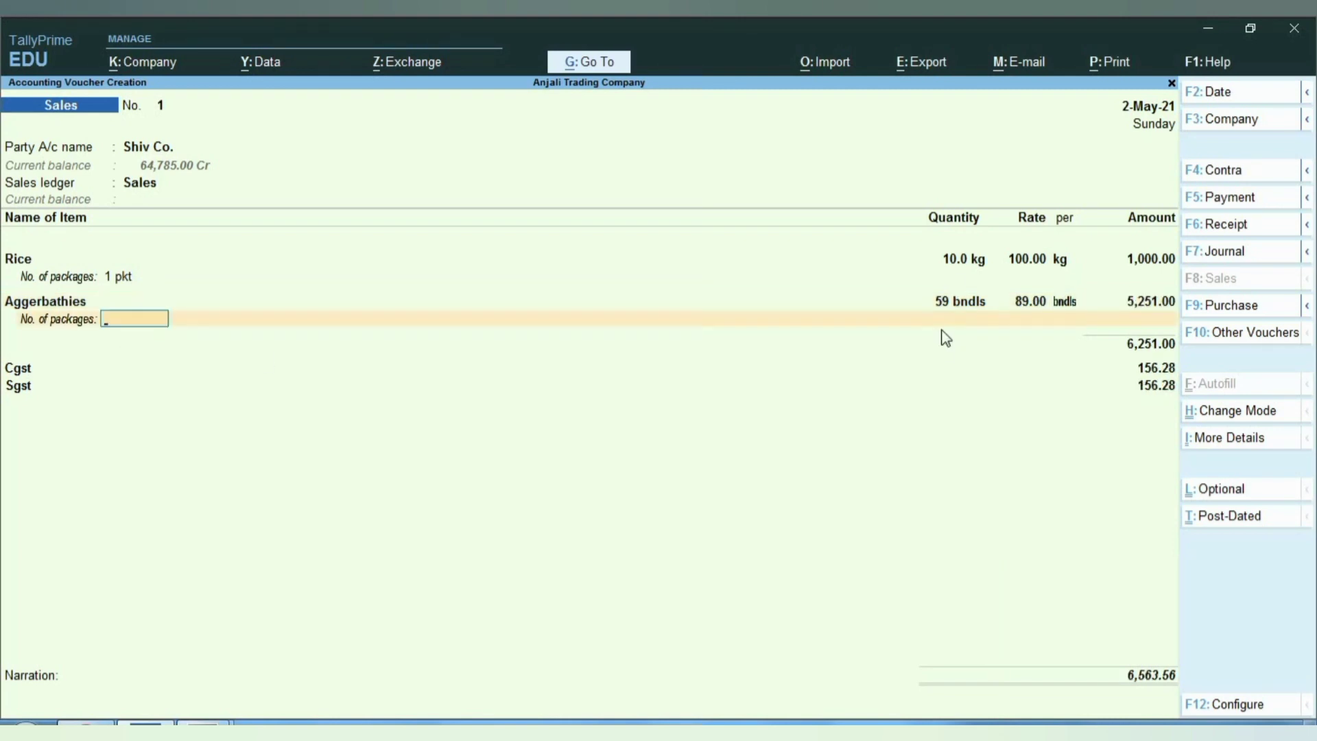
# Set the Aggerbathies quantity to 50 bndls and its number of packages to 1 box, and finish the item list
pyautogui.press('BackSpace')
pyautogui.press('BackSpace')
pyautogui.press('BackSpace')
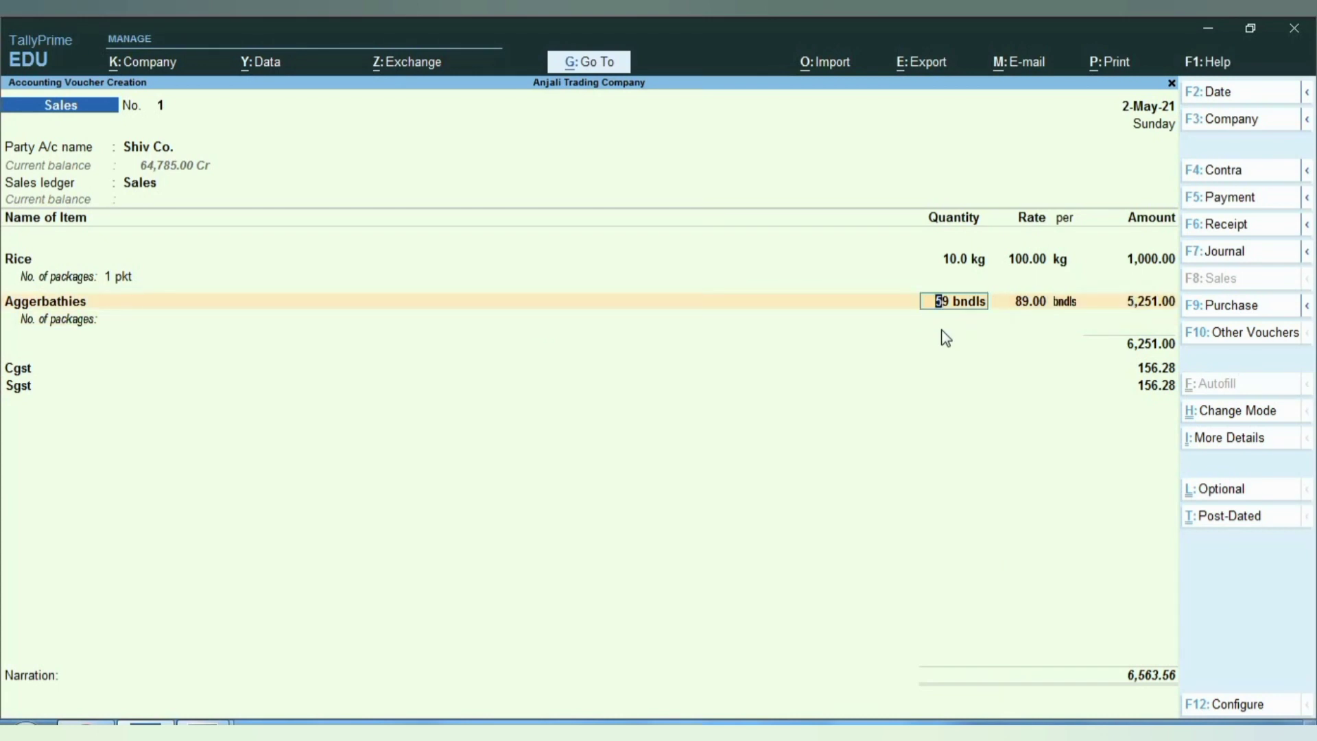
pyautogui.write('50')
pyautogui.press('Return')
pyautogui.press('Return')
pyautogui.press('Return')
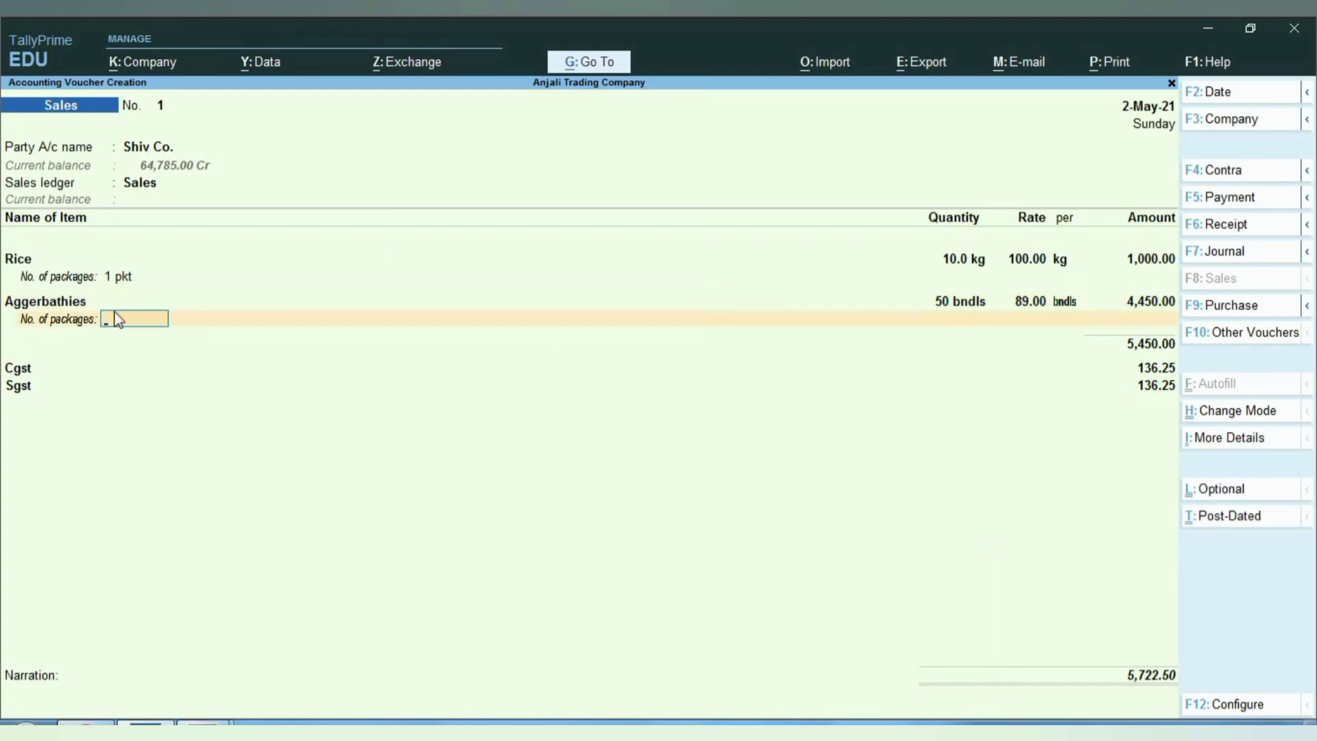
pyautogui.write('1 box')
pyautogui.press('Return')
pyautogui.press('Return')
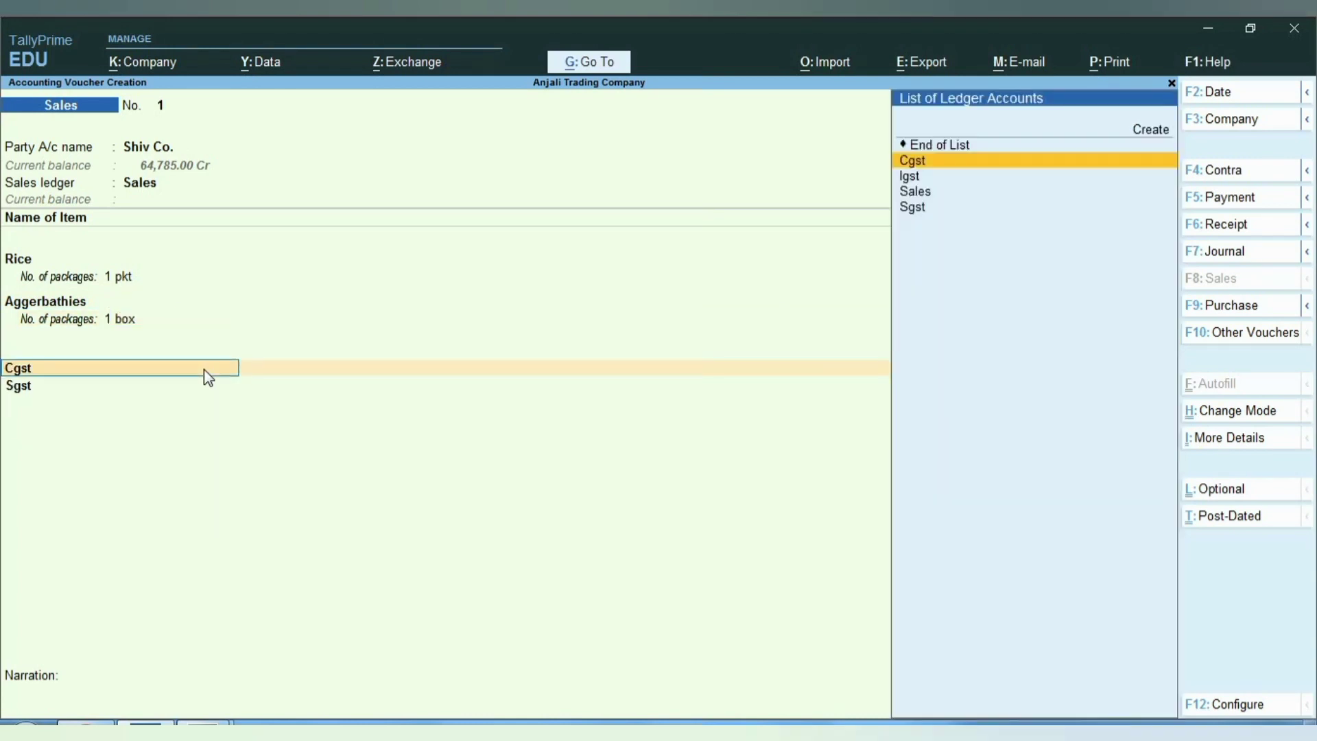
pyautogui.press('Return')
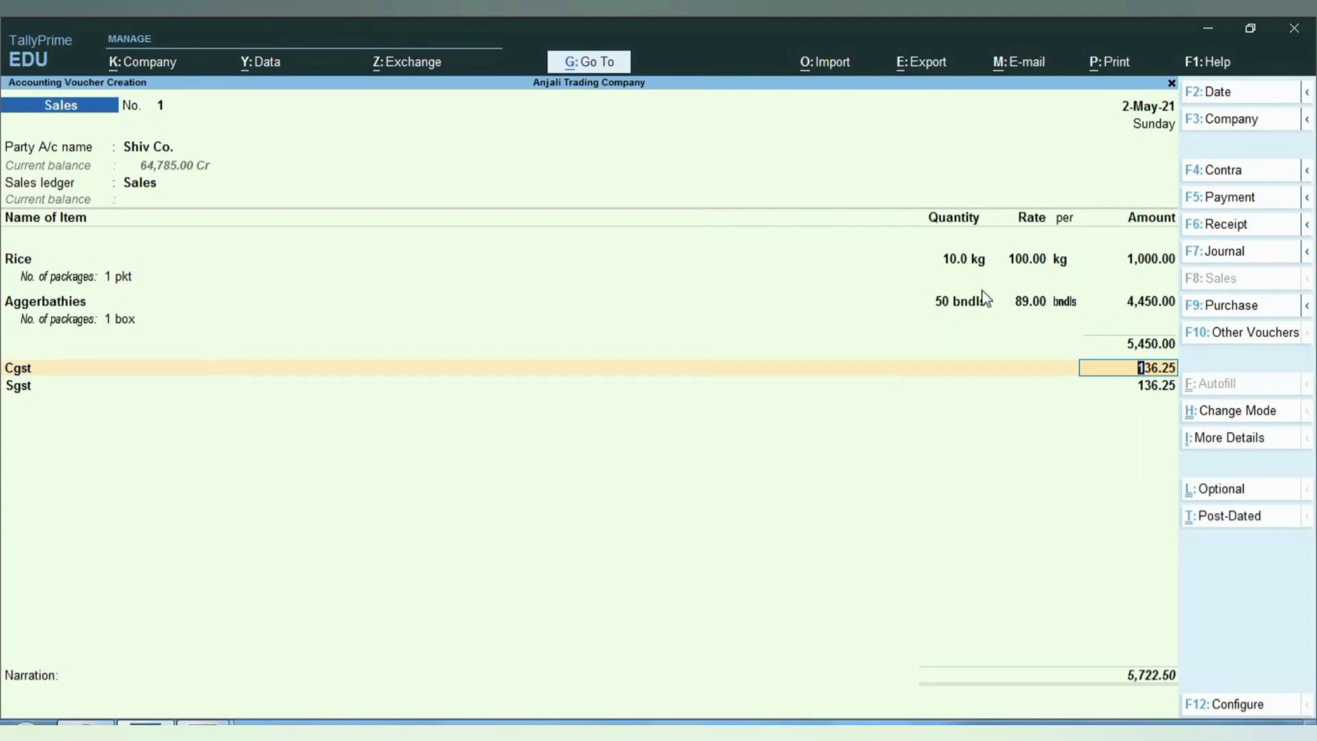
# Preview the current voucher's tax invoice and zoom in to examine the number and kind of packages for both items
pyautogui.click(1126, 65)
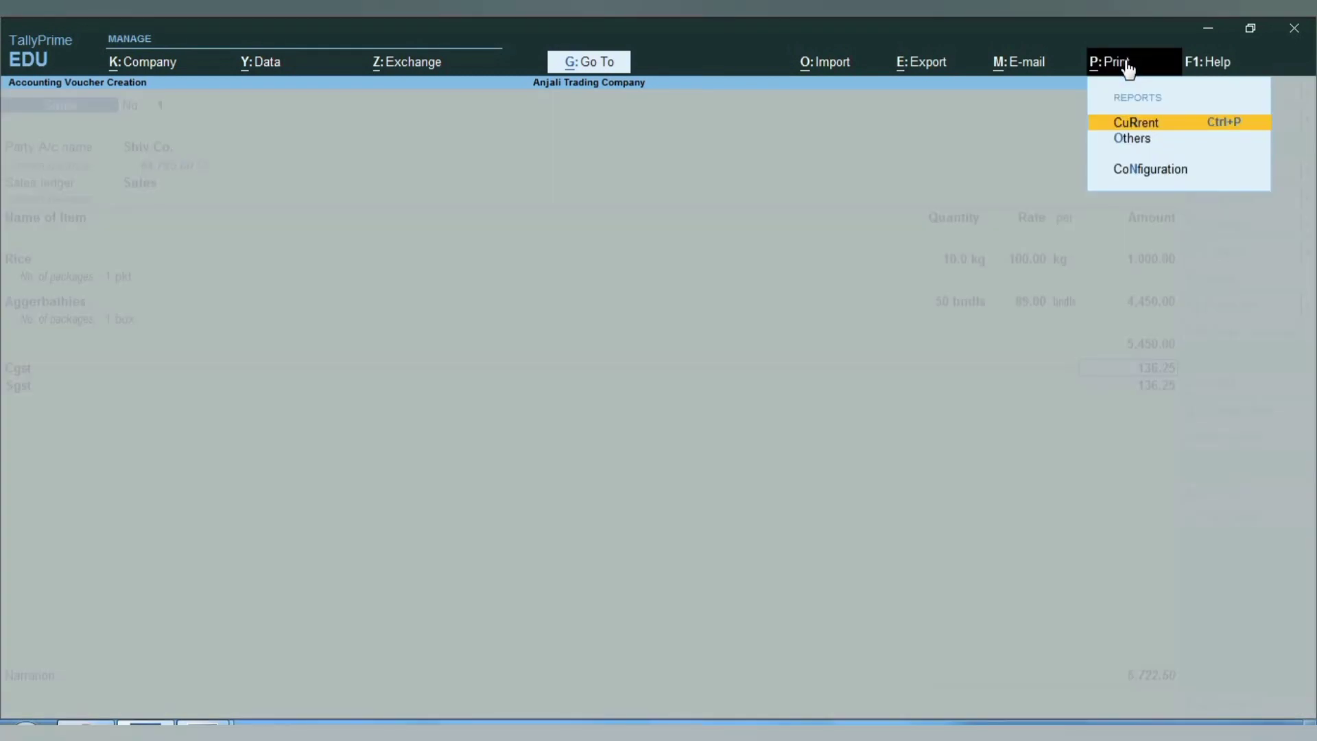
pyautogui.click(1136, 125)
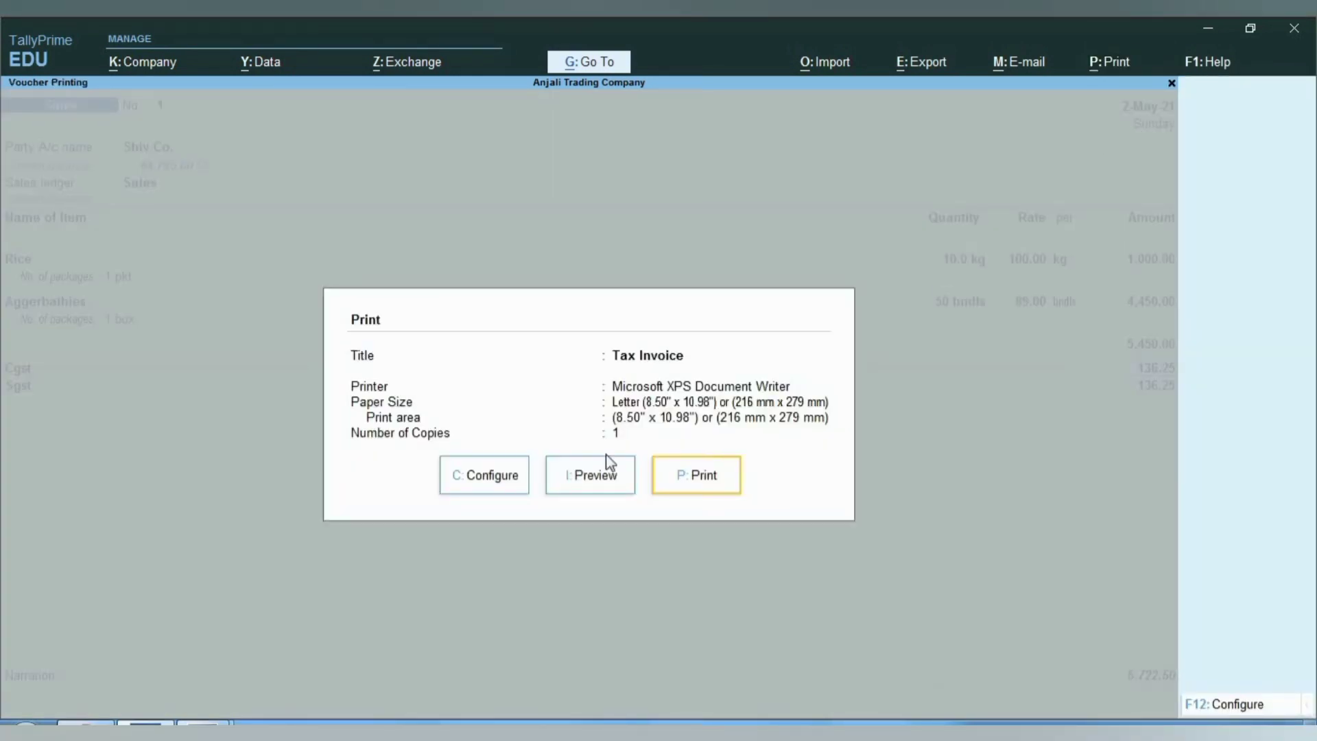
pyautogui.click(599, 474)
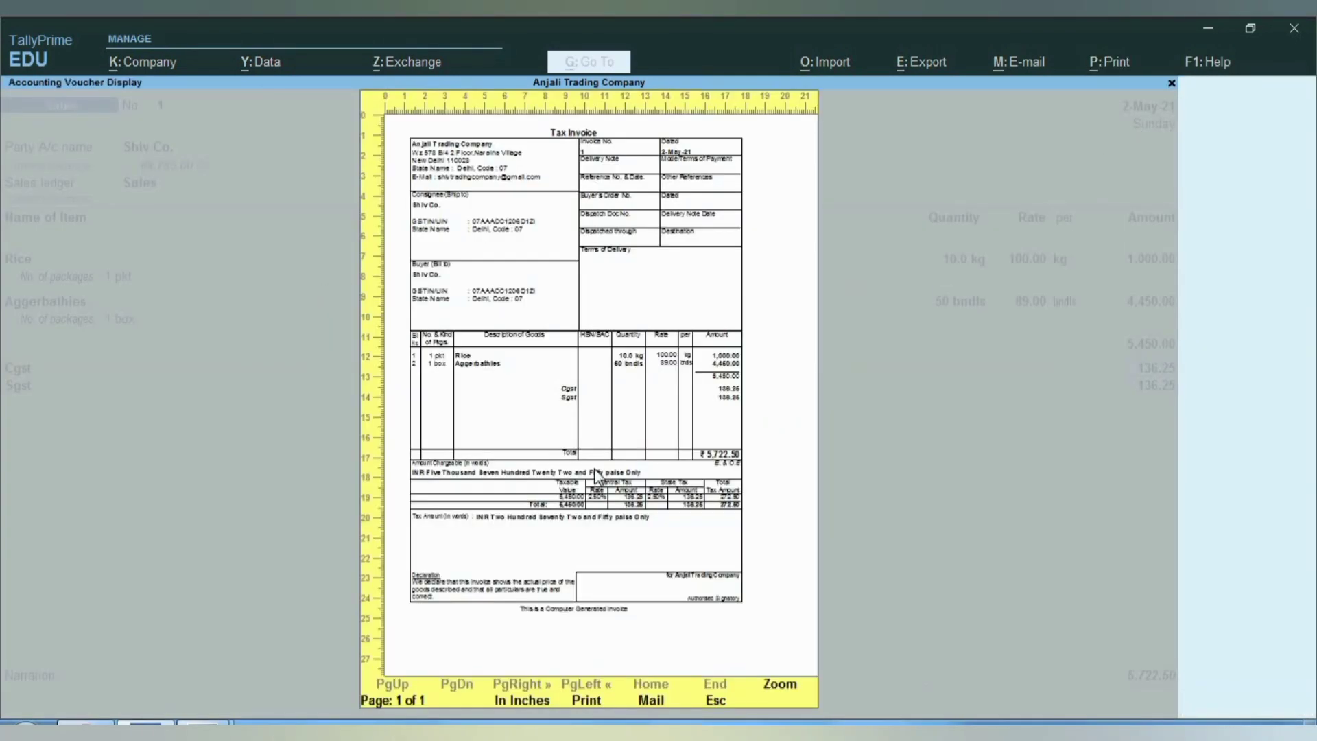
pyautogui.click(593, 468)
pyautogui.scroll(-3, 297, 537)
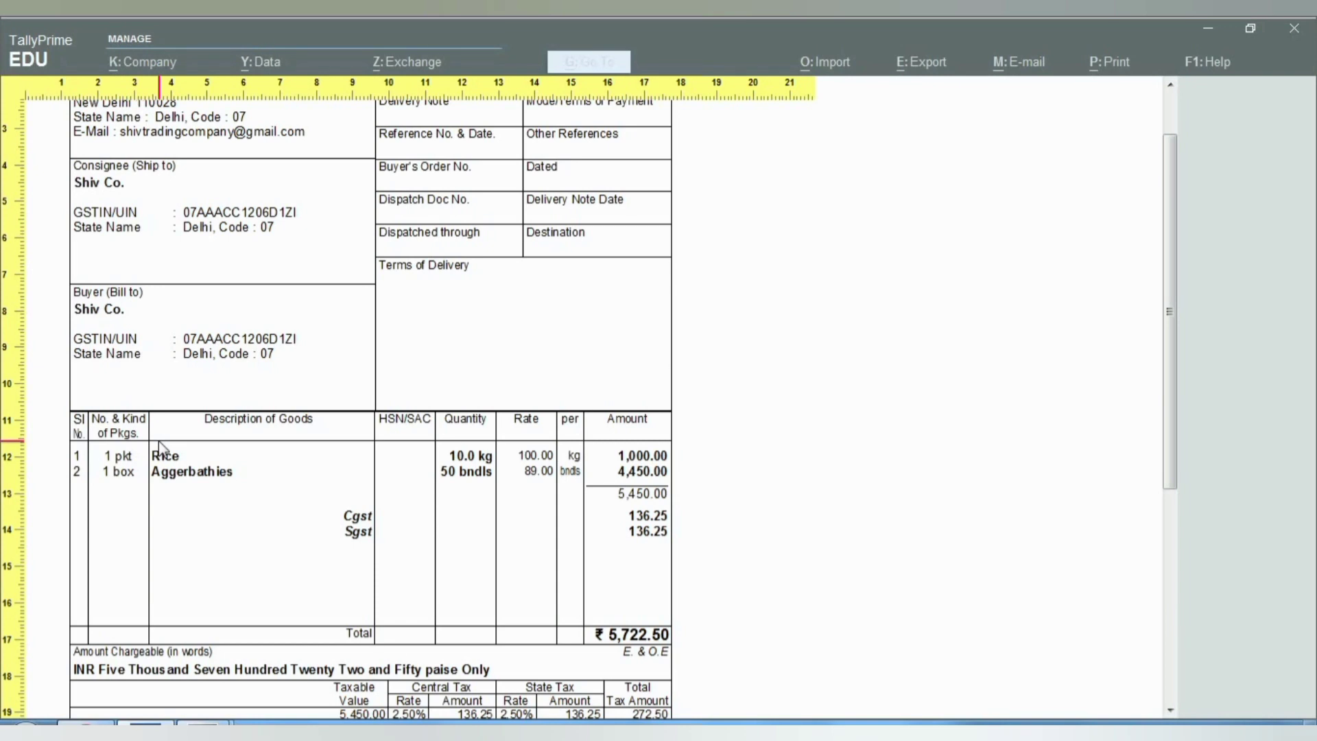
pyautogui.rightClick(1014, 732)
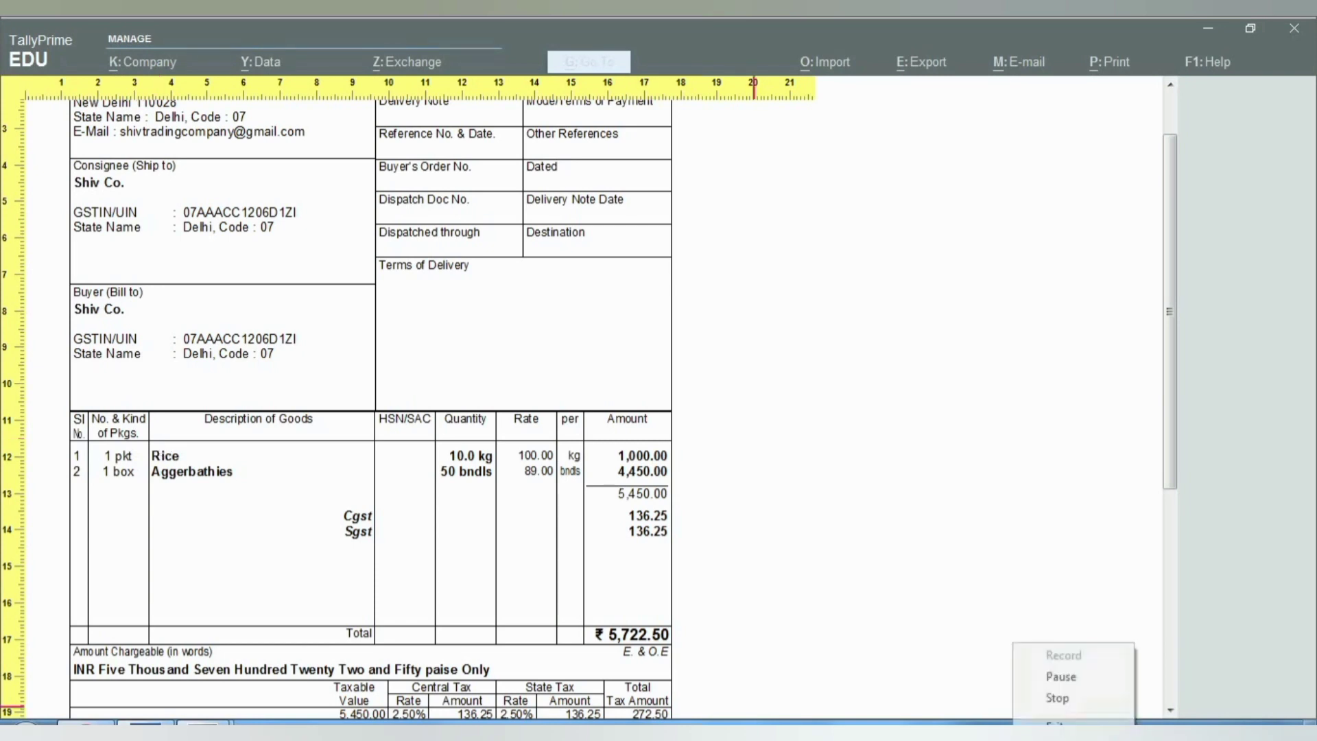
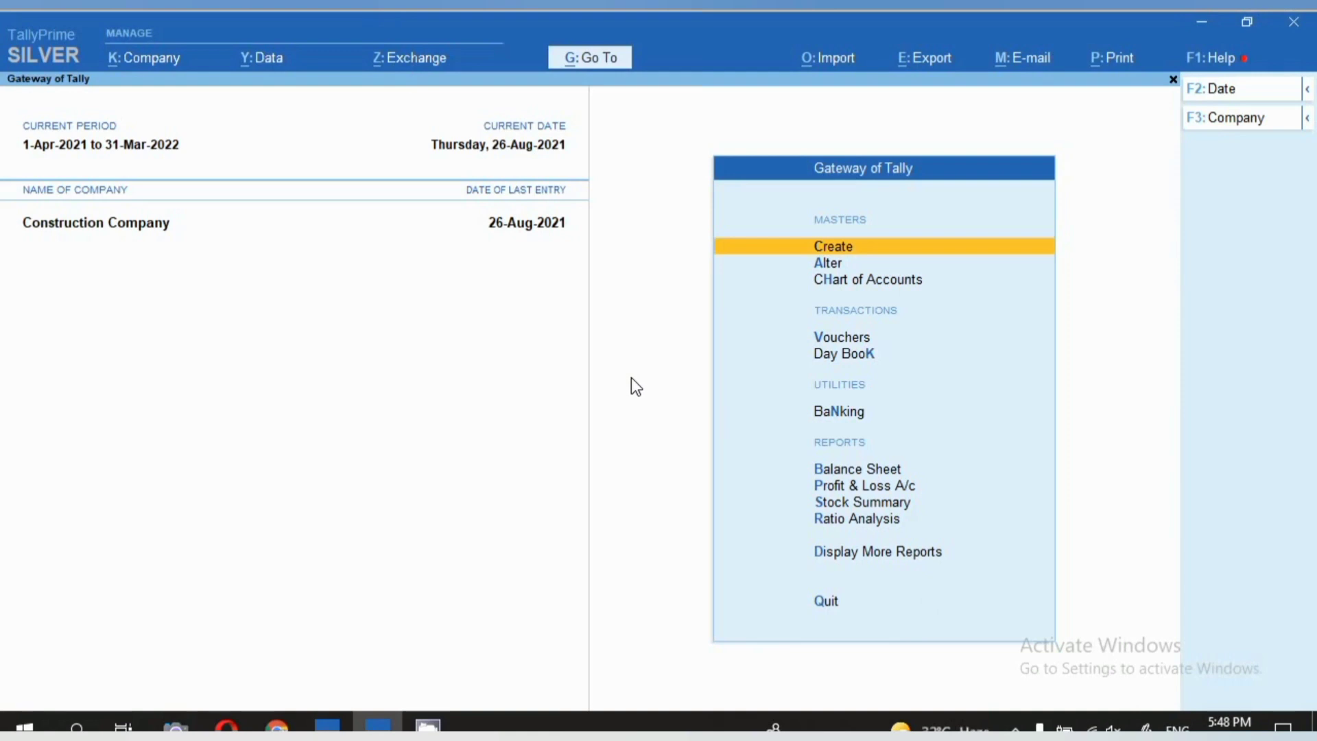
# In Construction Company, open the August sales voucher for Aditya Group from the Sales entry in Statistics
pyautogui.press('d')
pyautogui.press('s')
pyautogui.press('s')
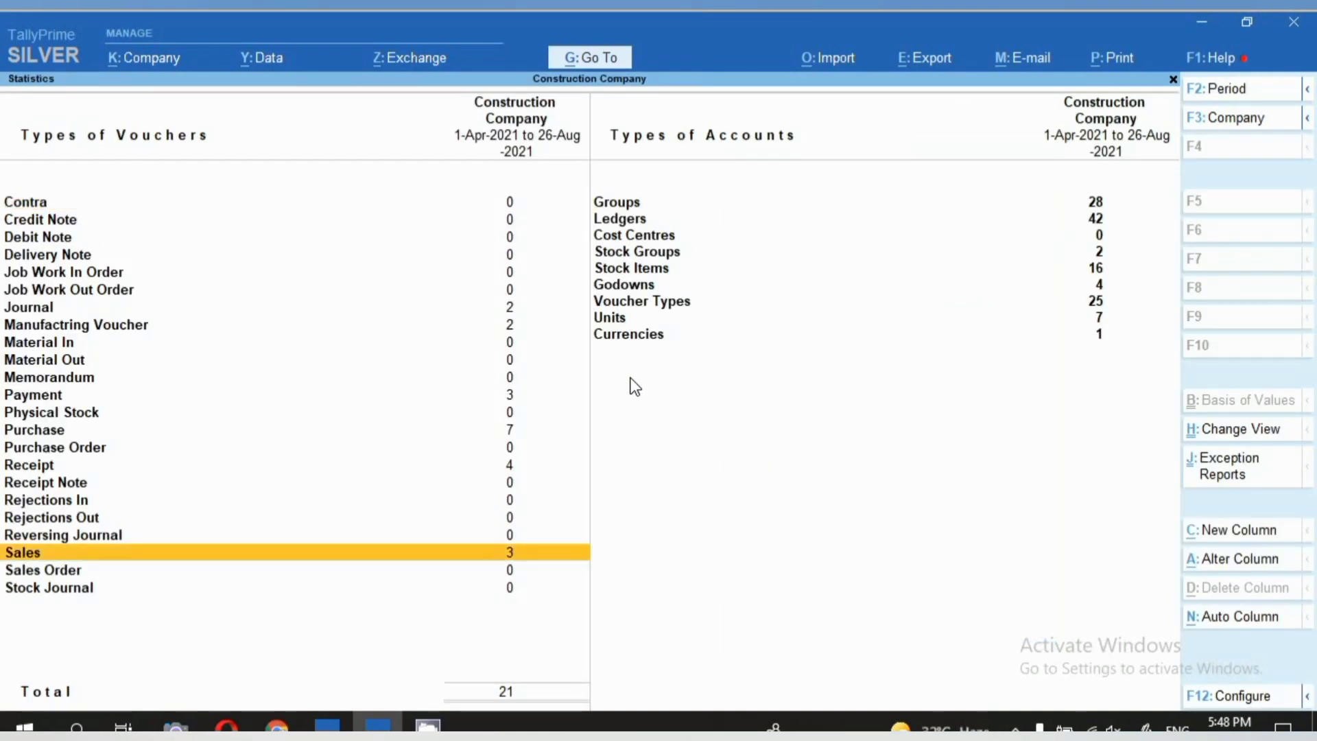
pyautogui.press('Return')
pyautogui.press('Return')
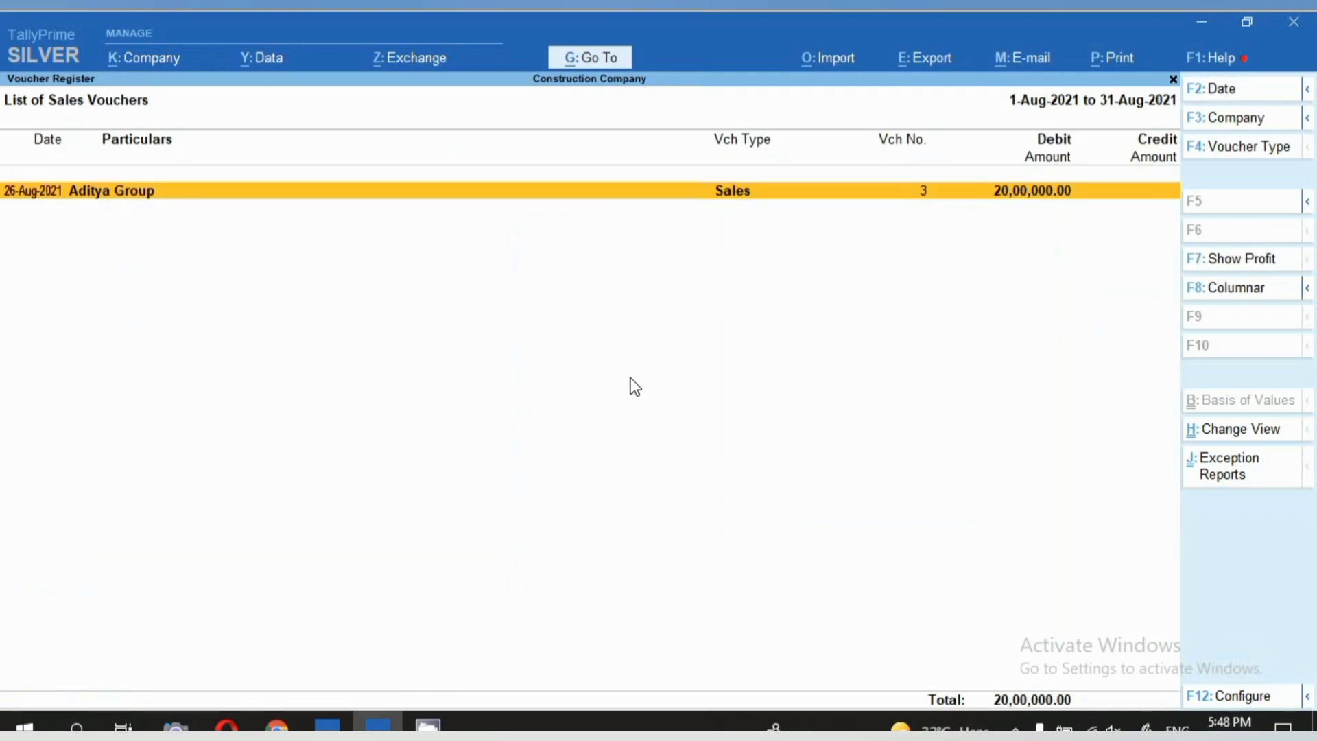
pyautogui.press('Return')
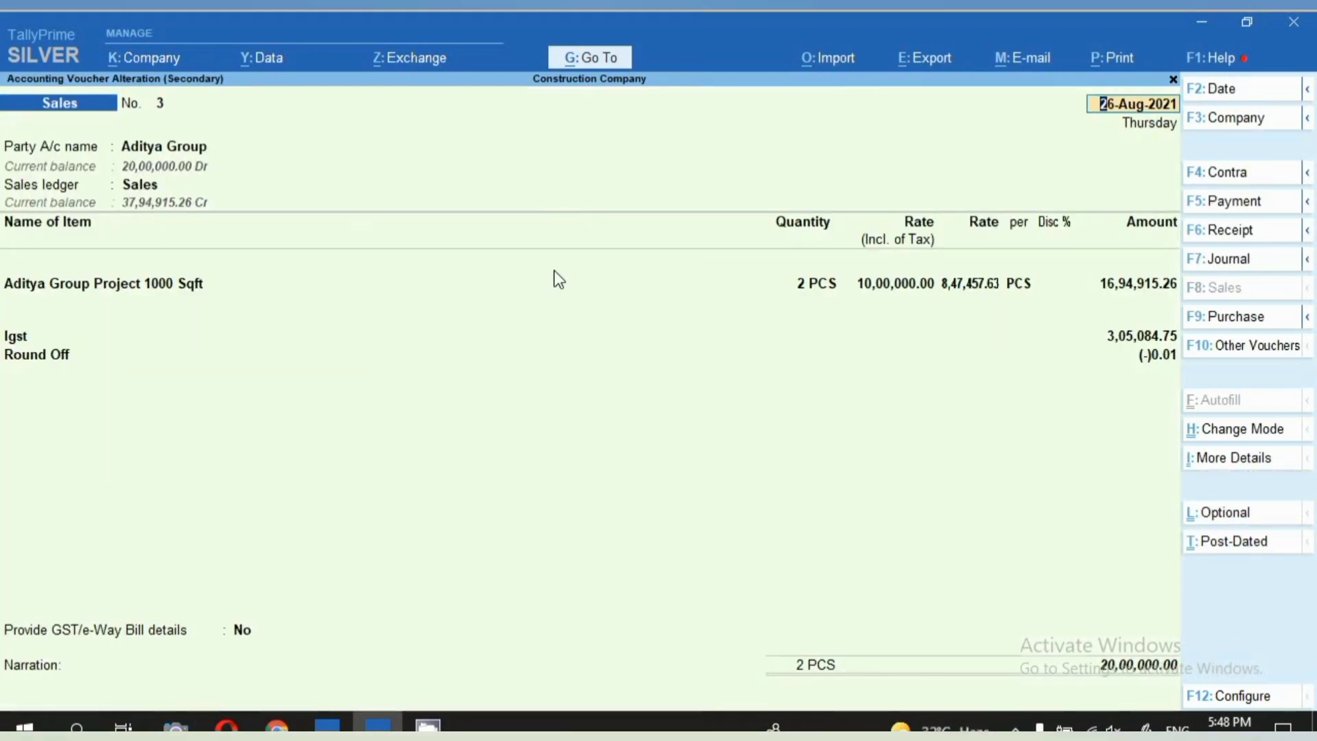
# Print the Aditya Group sales voucher's tax invoice and return to the Gateway of Tally
pyautogui.press('ctrl')
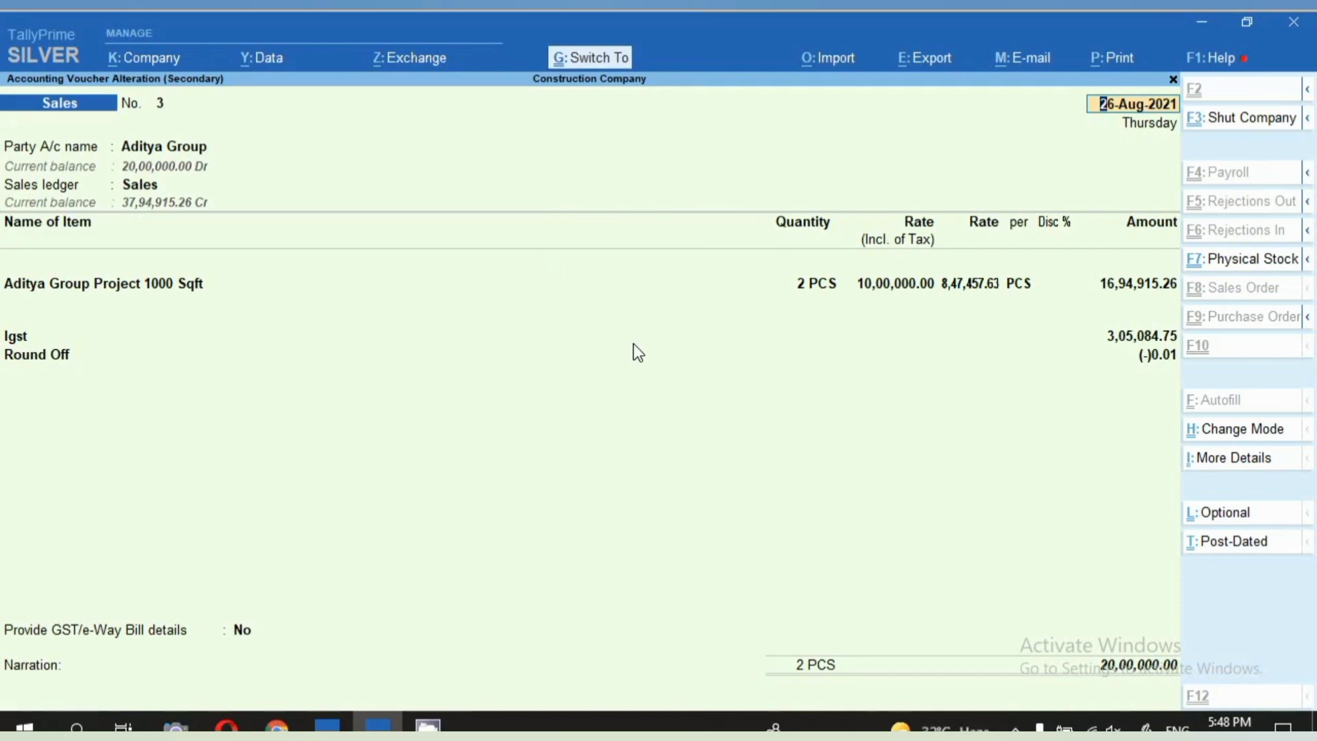
pyautogui.hotkey('ctrl', 'p')
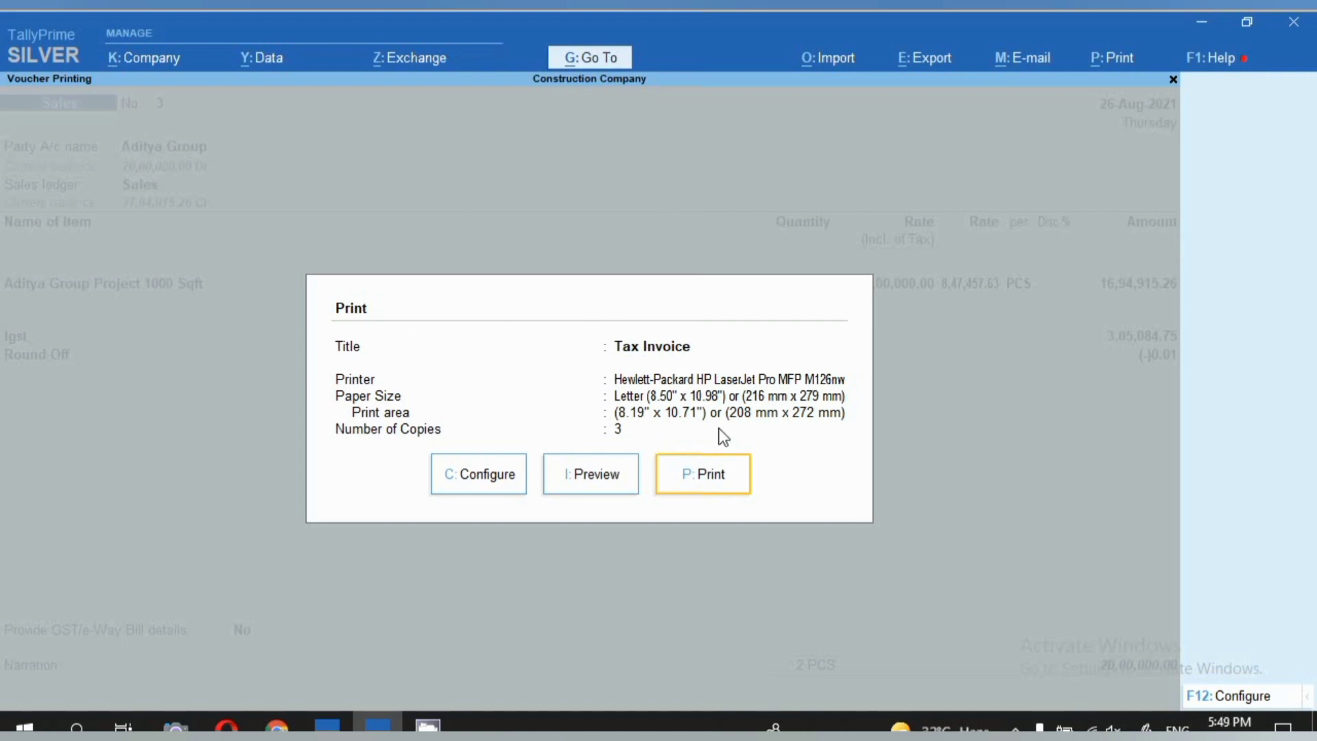
pyautogui.press('p')
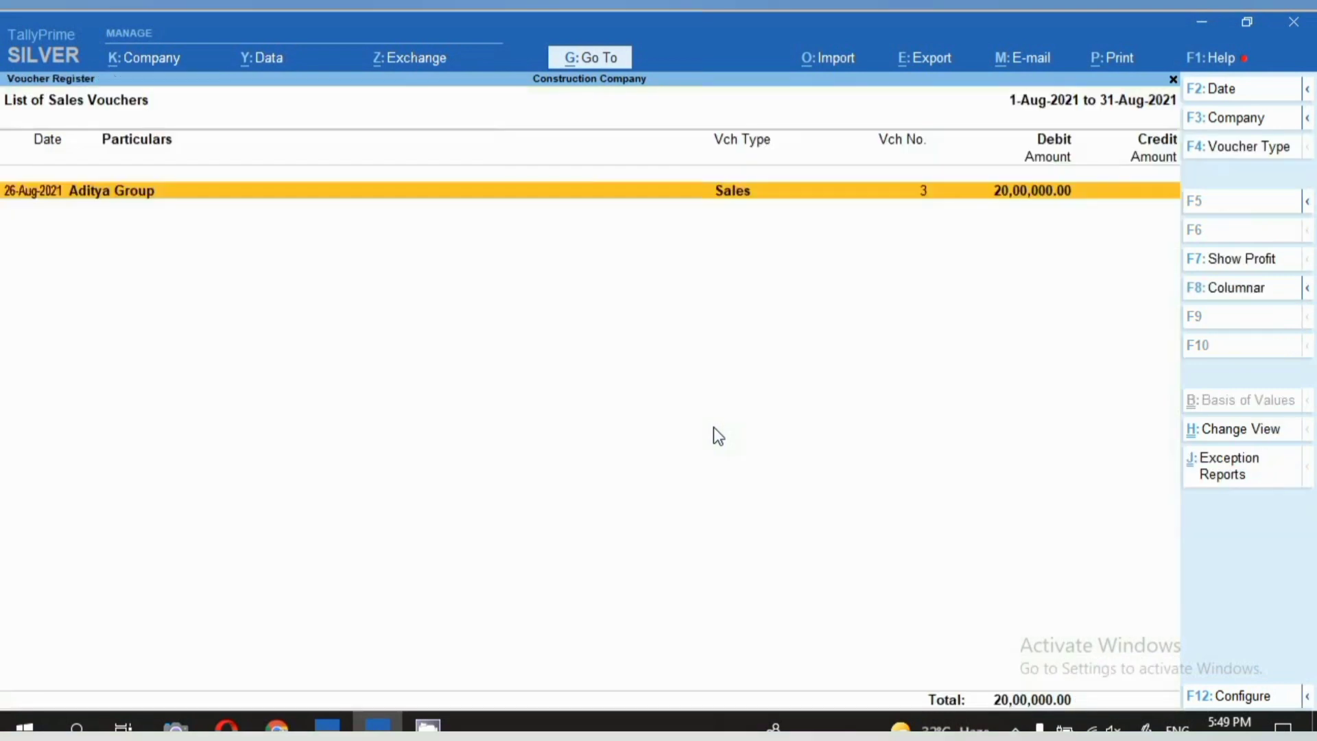
pyautogui.press('Escape')
pyautogui.press('Escape')
pyautogui.press('Escape')
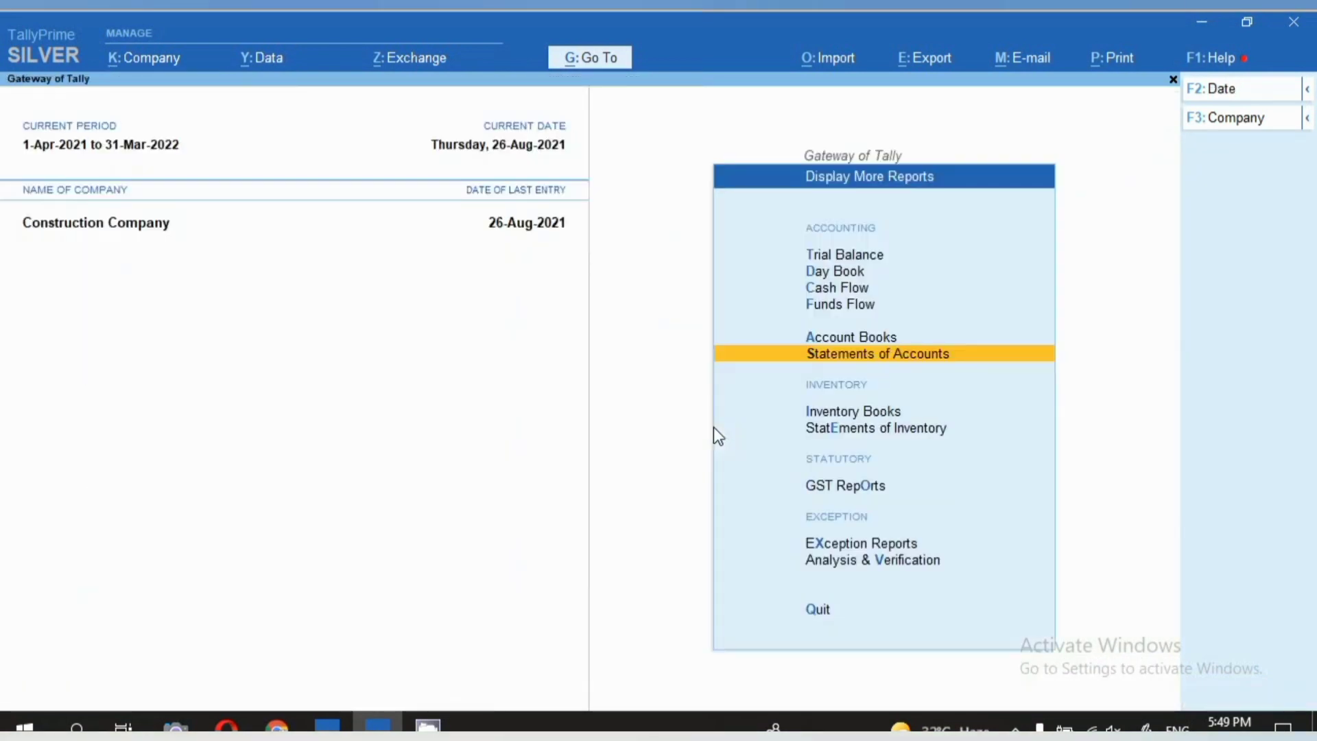
pyautogui.press('Escape')
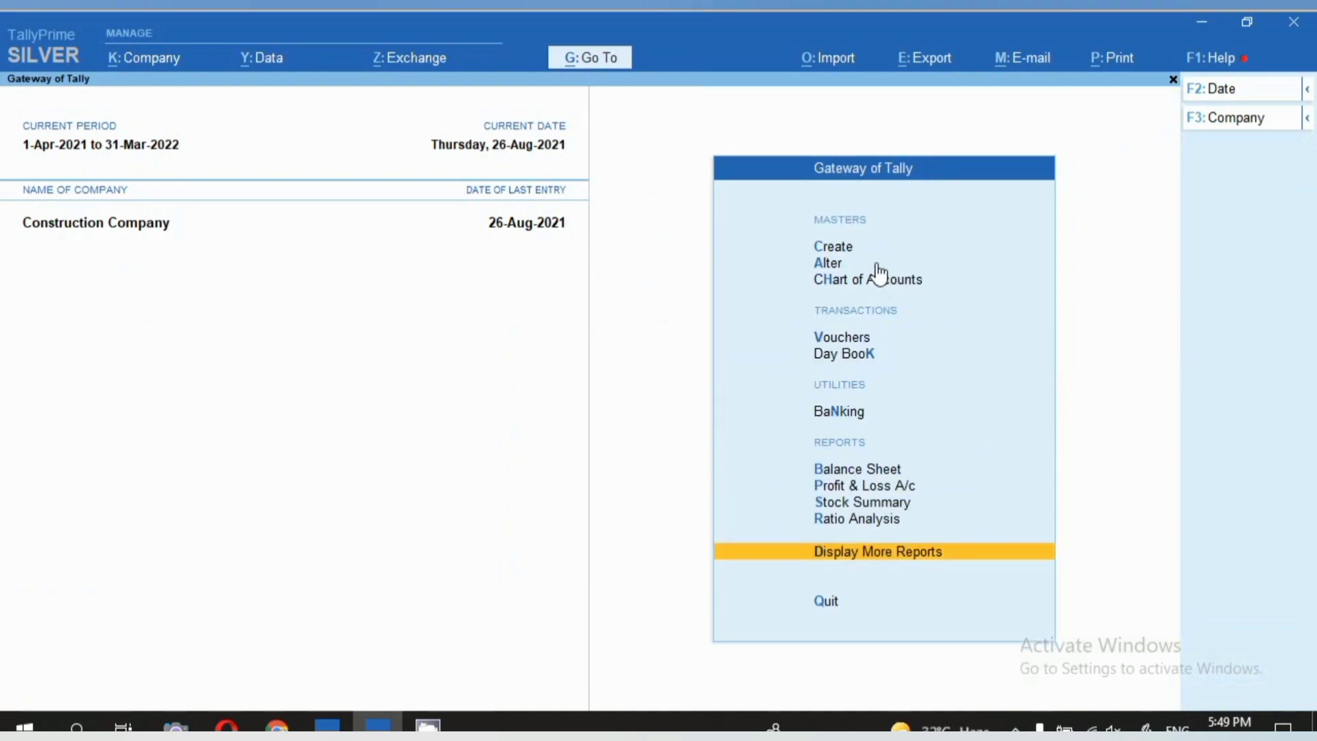
# Alter the Sales voucher type by setting Print voucher after saving to No, and save the change
pyautogui.click(837, 267)
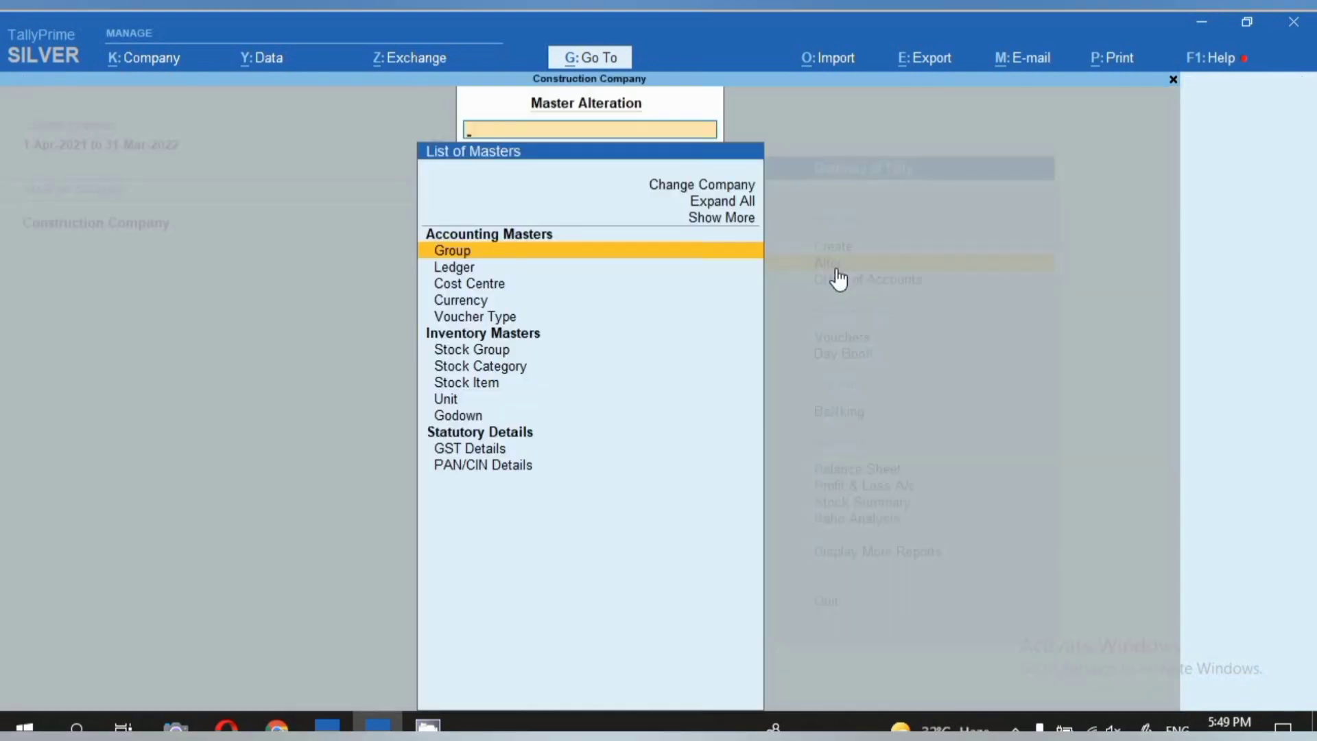
pyautogui.click(479, 320)
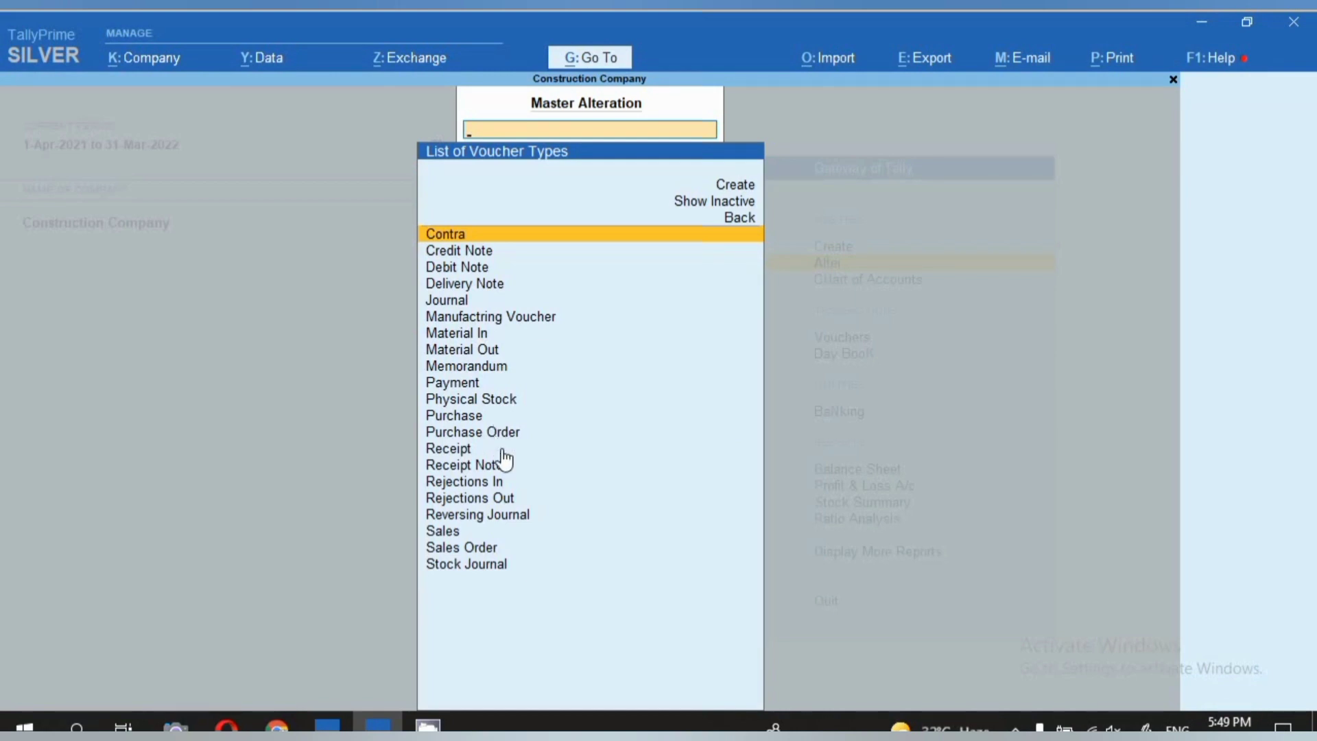
pyautogui.click(440, 535)
pyautogui.click(440, 535)
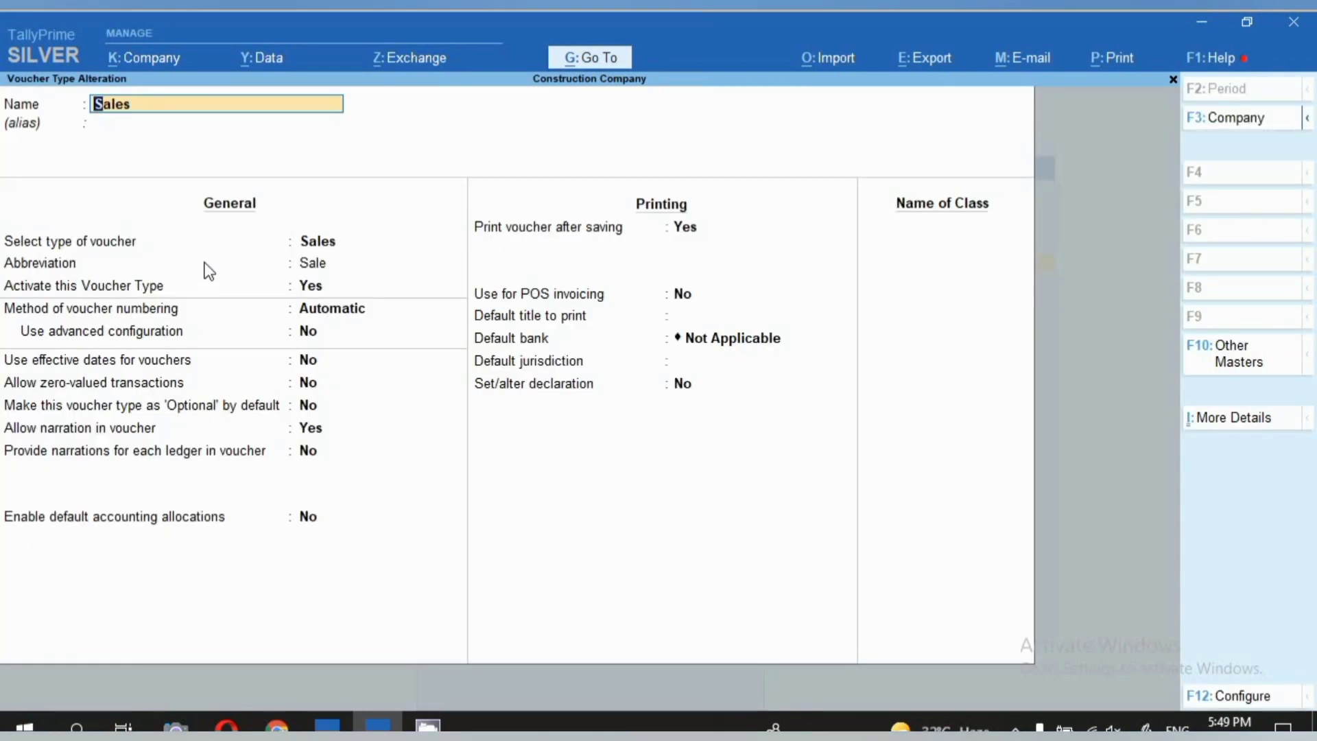
pyautogui.click(673, 227)
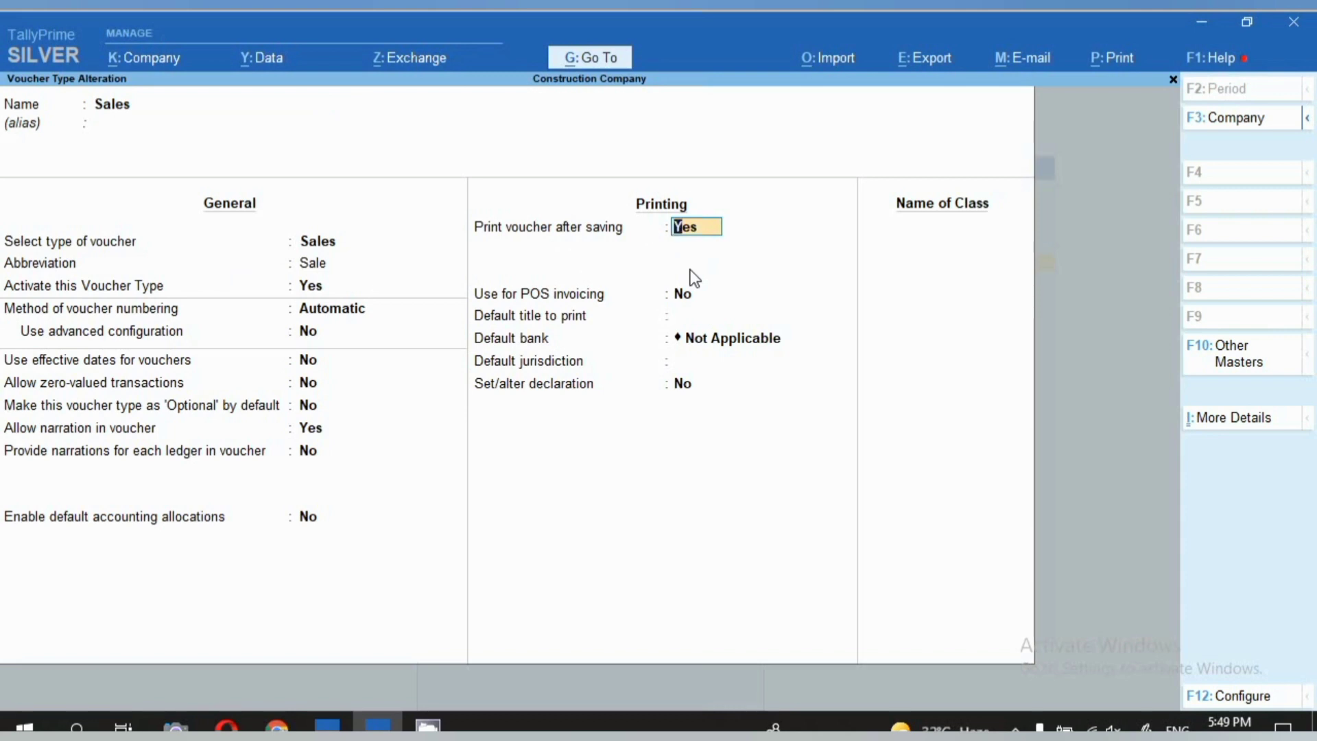
pyautogui.write('n')
pyautogui.press('ctrl')
pyautogui.hotkey('ctrl', 'a')
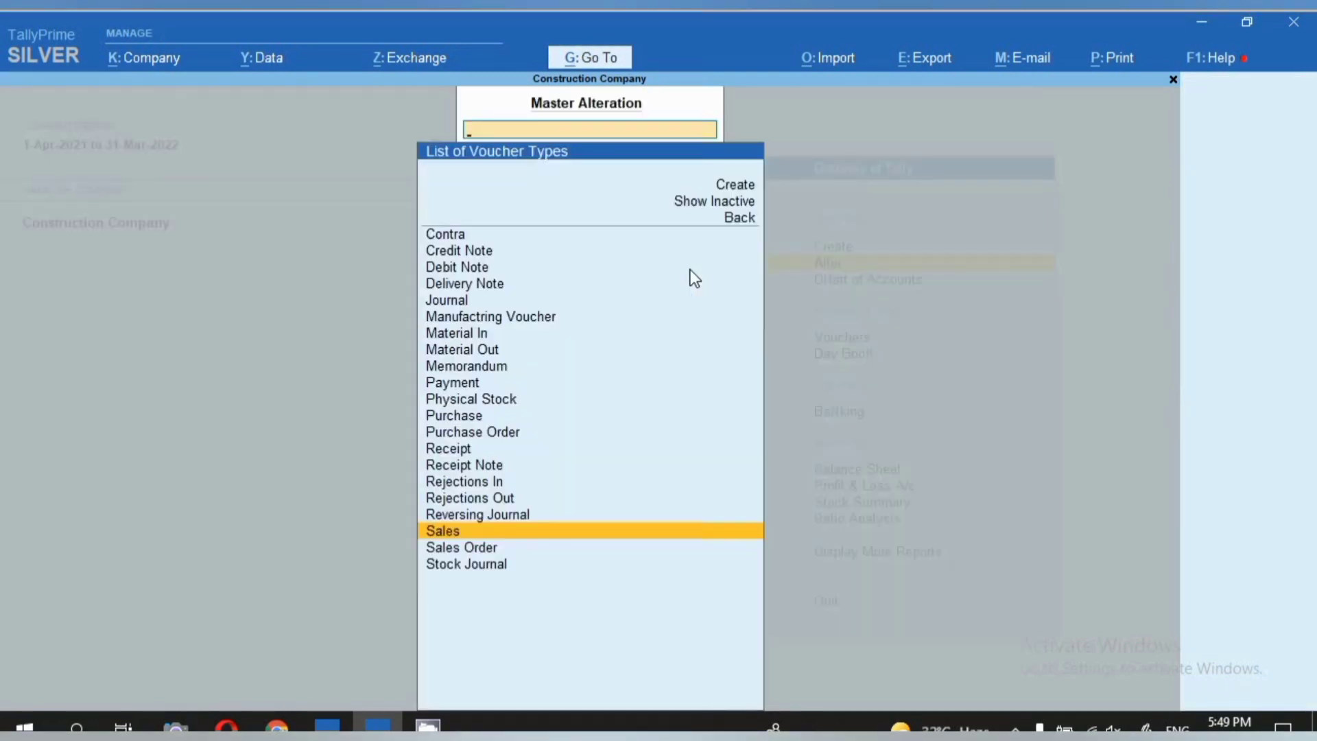
# From the Sales entry in Statistics, open the August sales voucher for Aditya Group
pyautogui.press('Escape')
pyautogui.press('Escape')
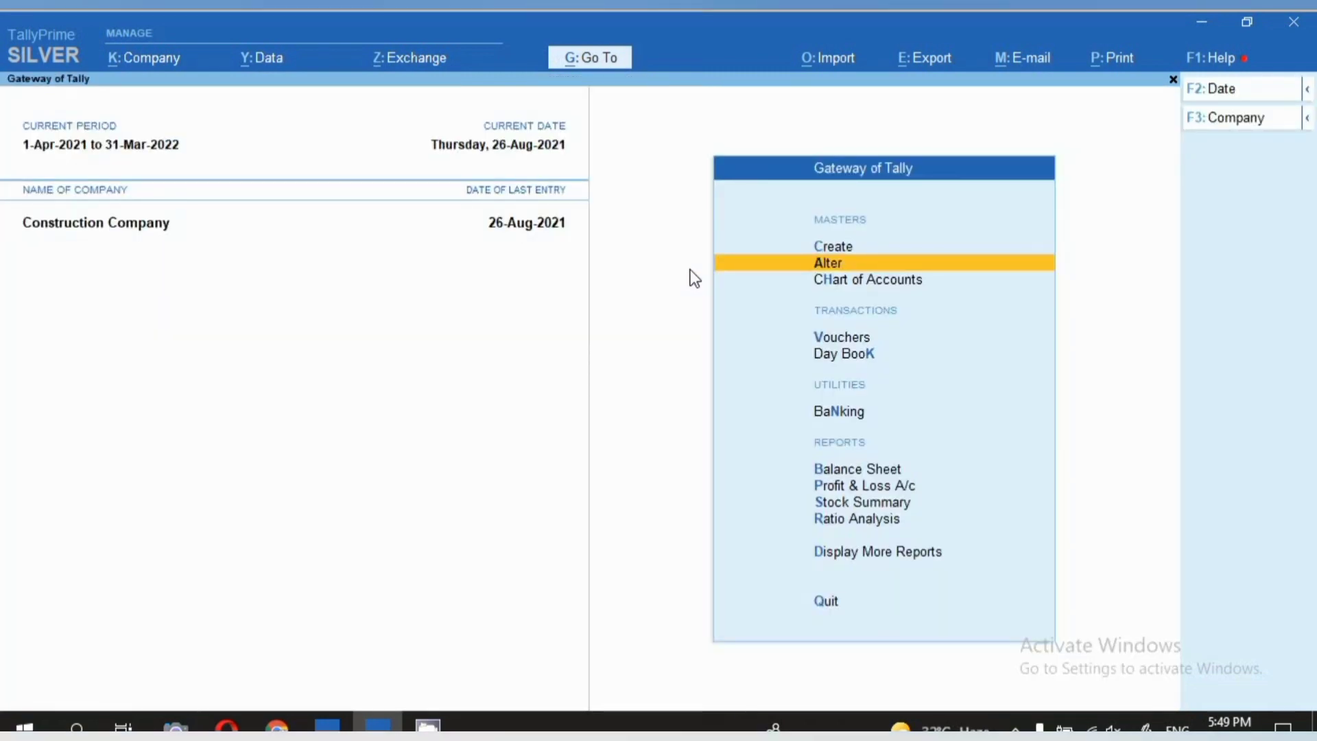
pyautogui.press('d')
pyautogui.press('a')
pyautogui.press('s')
pyautogui.press('Return')
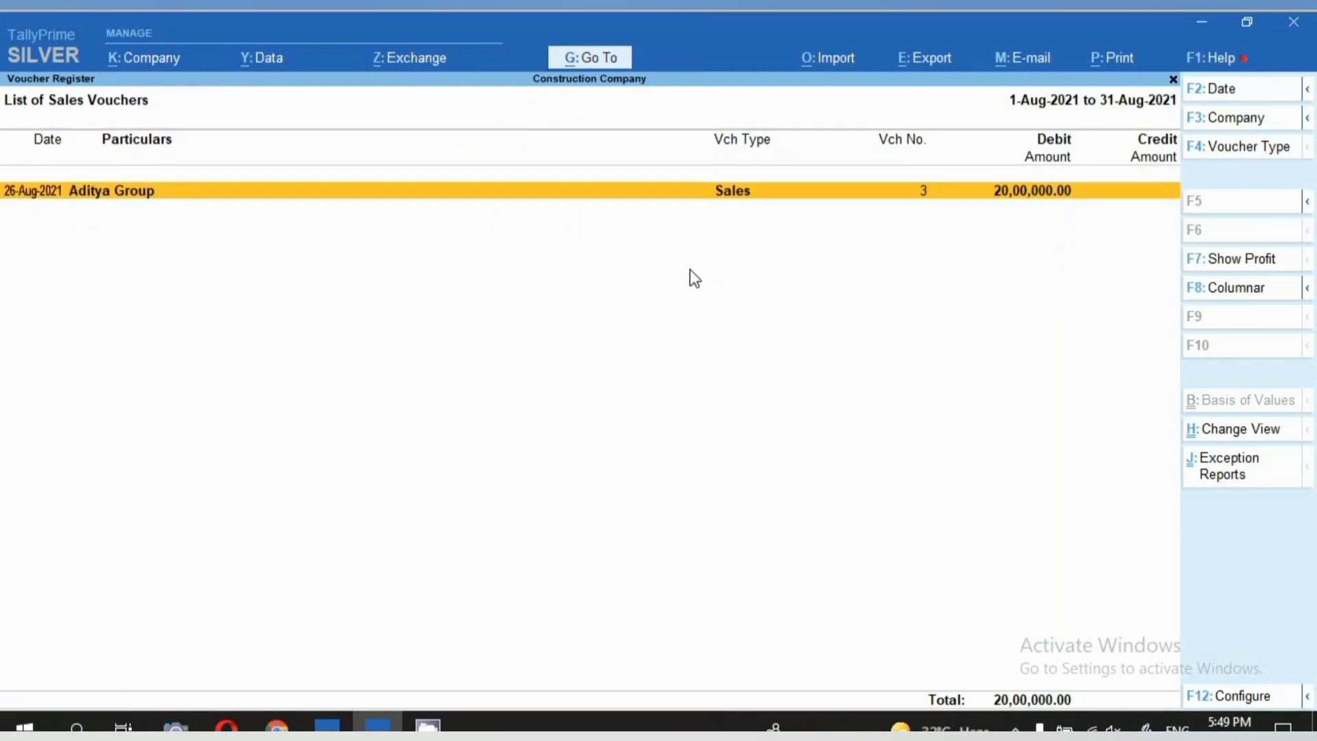
pyautogui.press('Return')
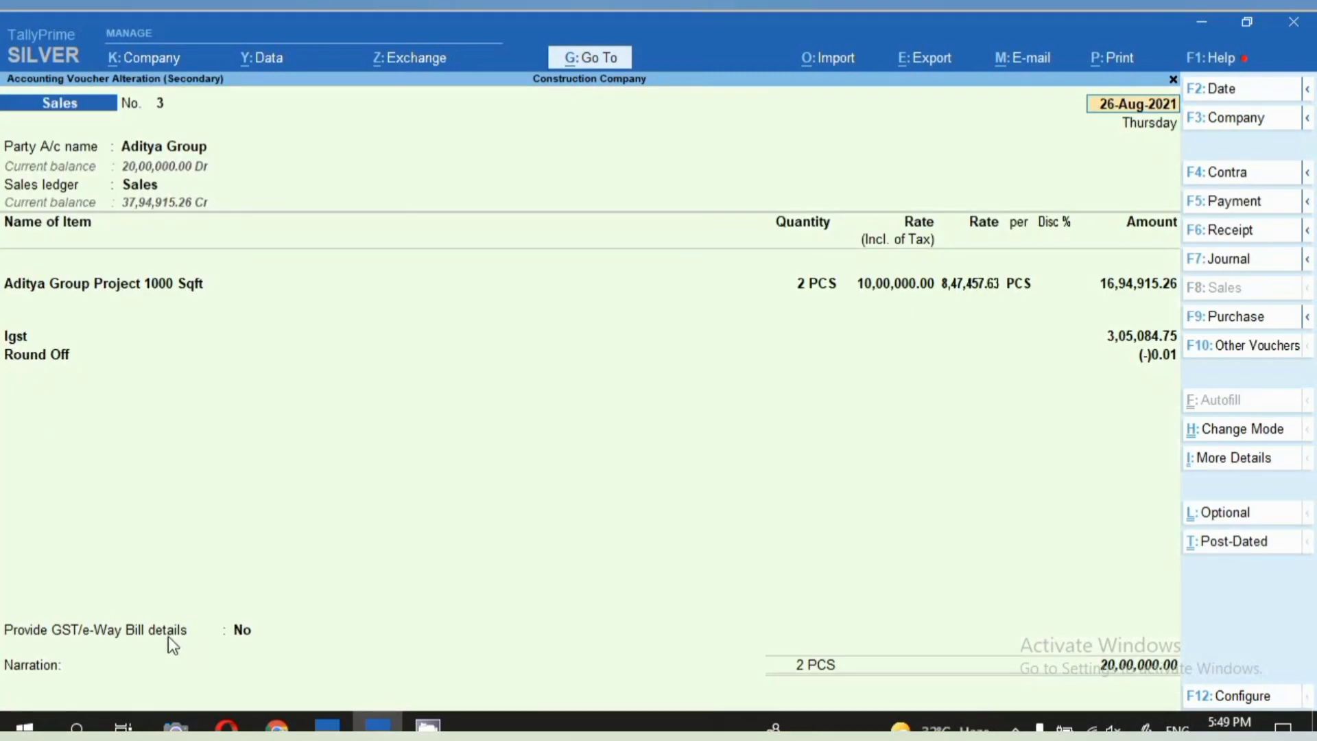
# Accept the Aditya Group voucher with GST/e-Way Bill details at No and its existing bill-wise reference, and save it
pyautogui.click(241, 629)
pyautogui.press('Return')
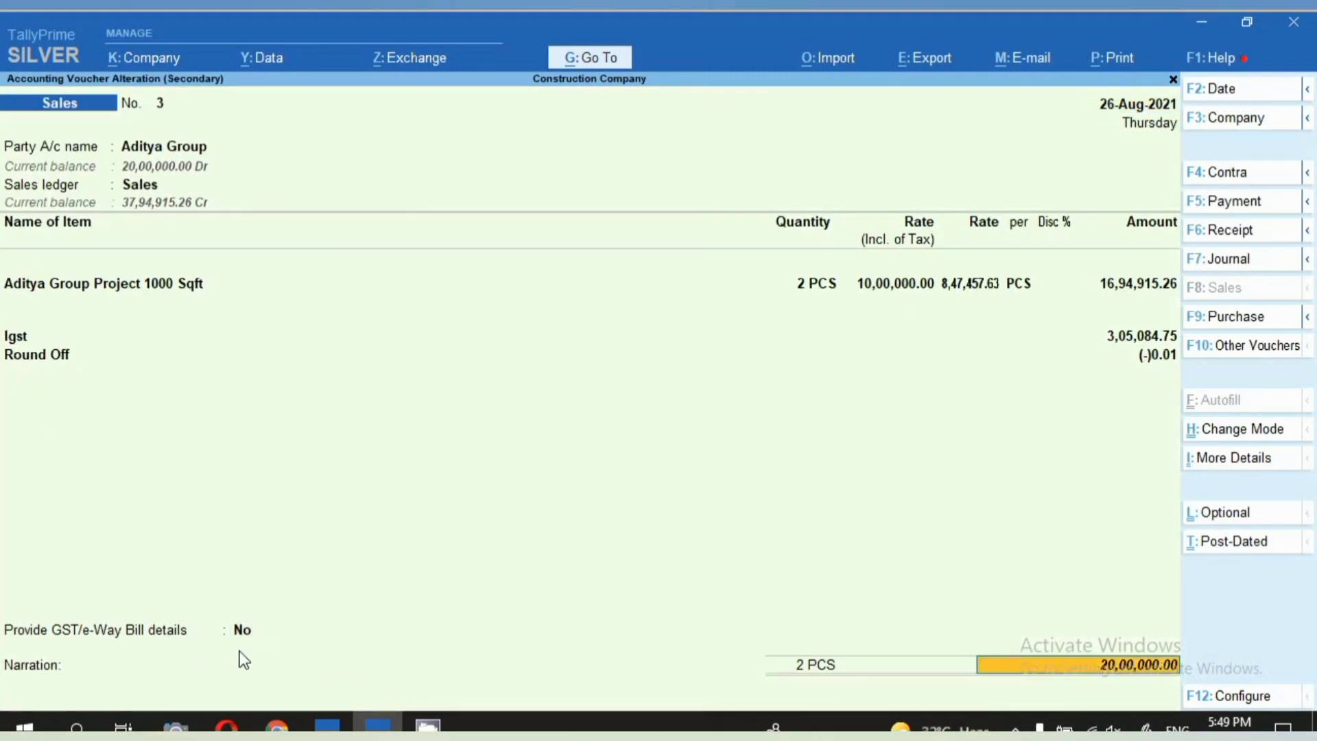
pyautogui.press('Return')
pyautogui.press('Return')
pyautogui.press('Return')
pyautogui.press('Return')
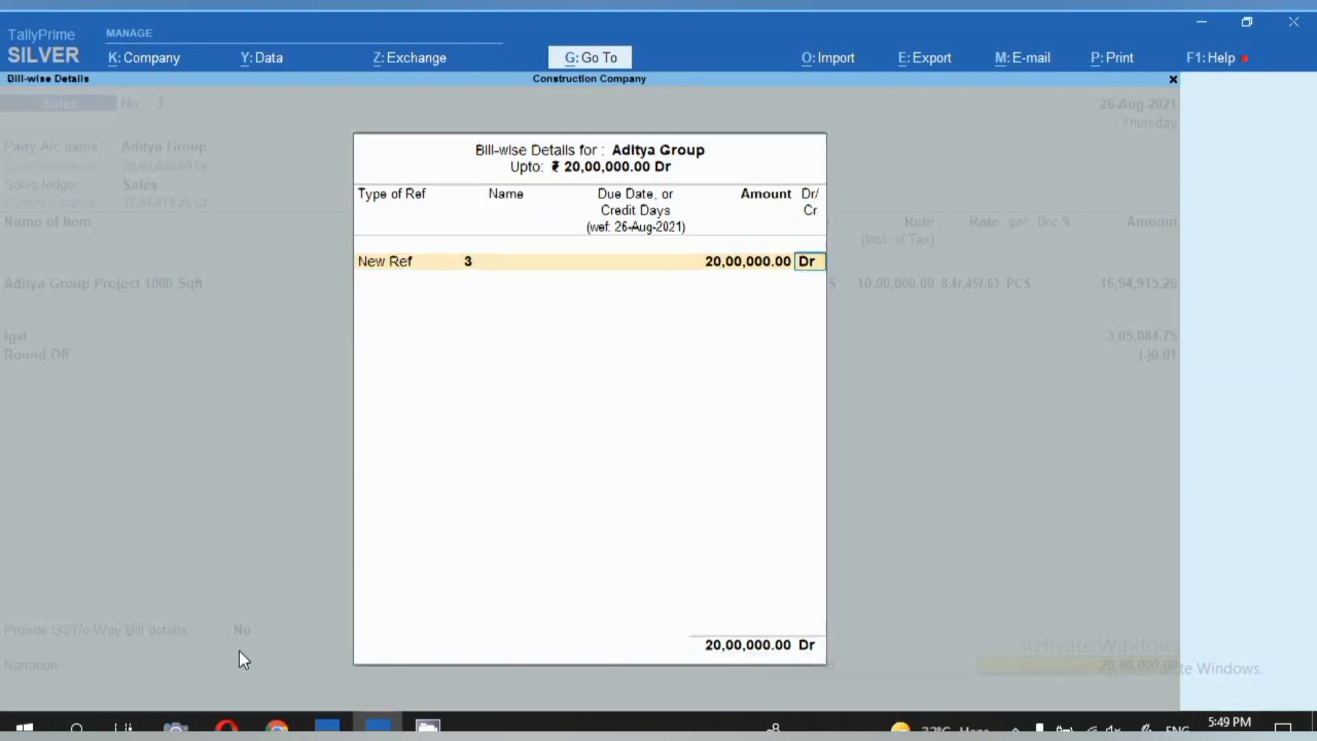
pyautogui.press('Return')
pyautogui.press('Return')
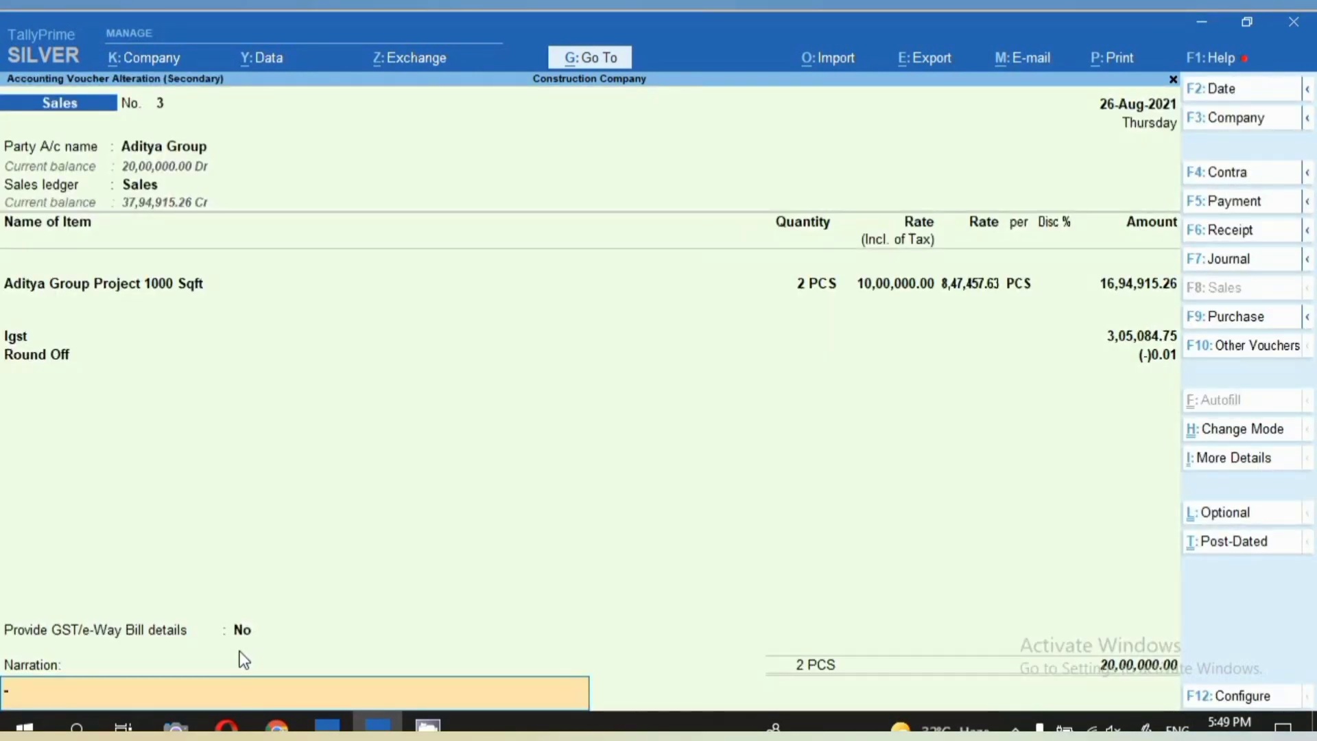
pyautogui.press('Return')
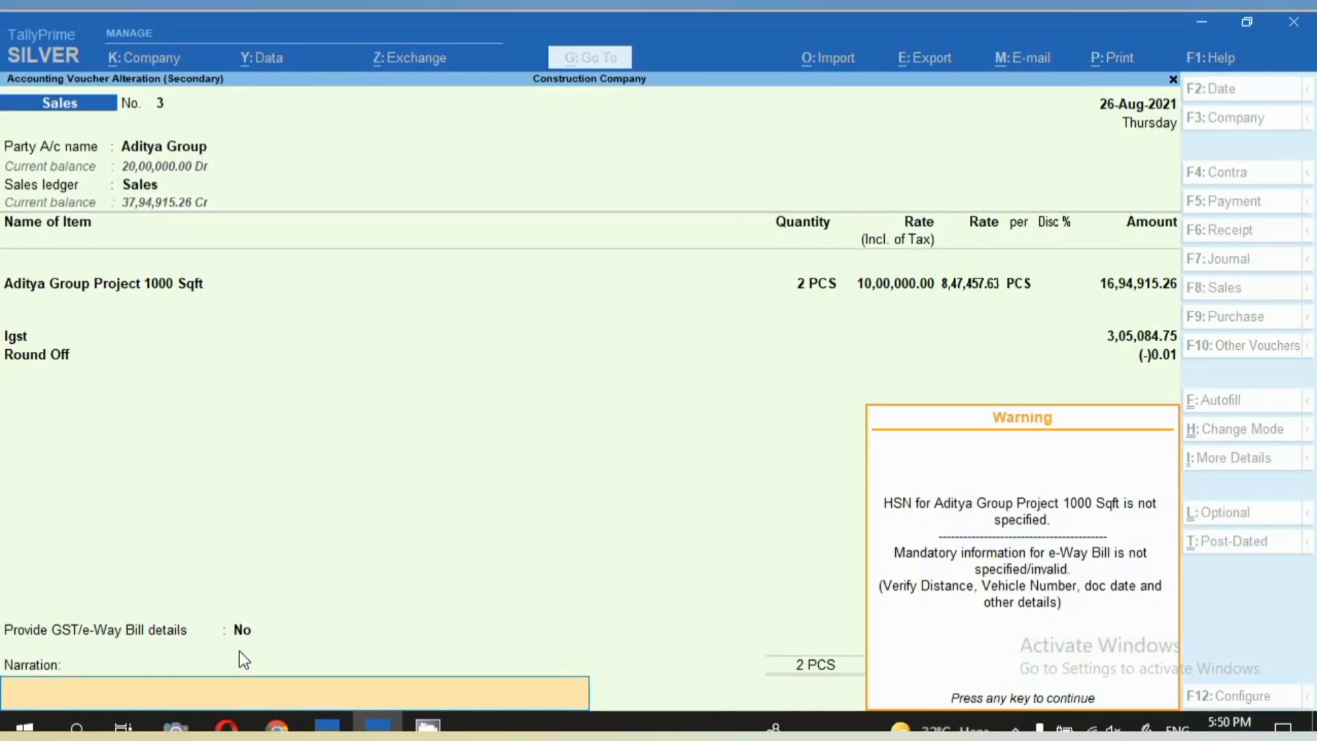
pyautogui.press('Return')
pyautogui.press('Return')
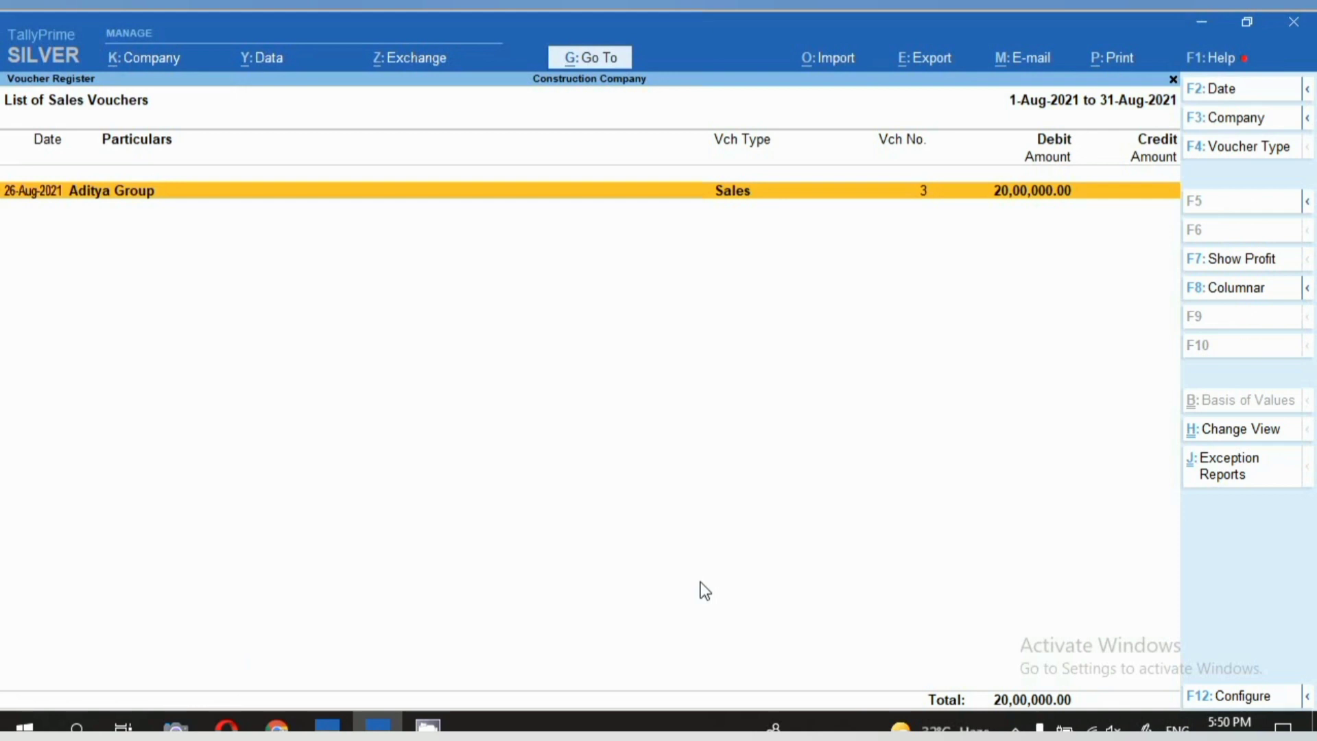
# Add a new sales voucher for Aditya Group with the Sales ledger, leaving the dispatch details blank
pyautogui.hotkey('alt', 'a')
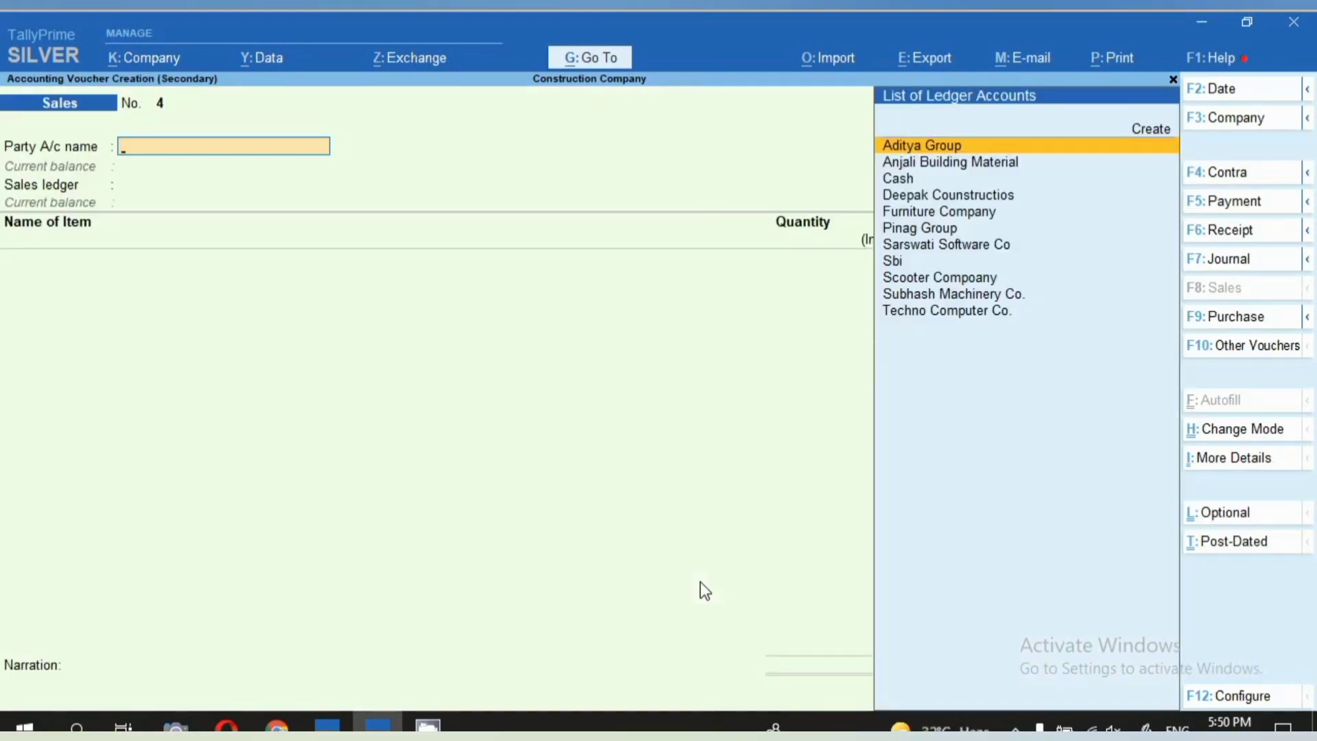
pyautogui.press('Return')
pyautogui.press('Return')
pyautogui.press('Return')
pyautogui.press('Return')
pyautogui.press('Return')
pyautogui.press('Return')
pyautogui.press('Return')
pyautogui.press('Return')
pyautogui.press('Return')
pyautogui.press('Return')
pyautogui.press('Return')
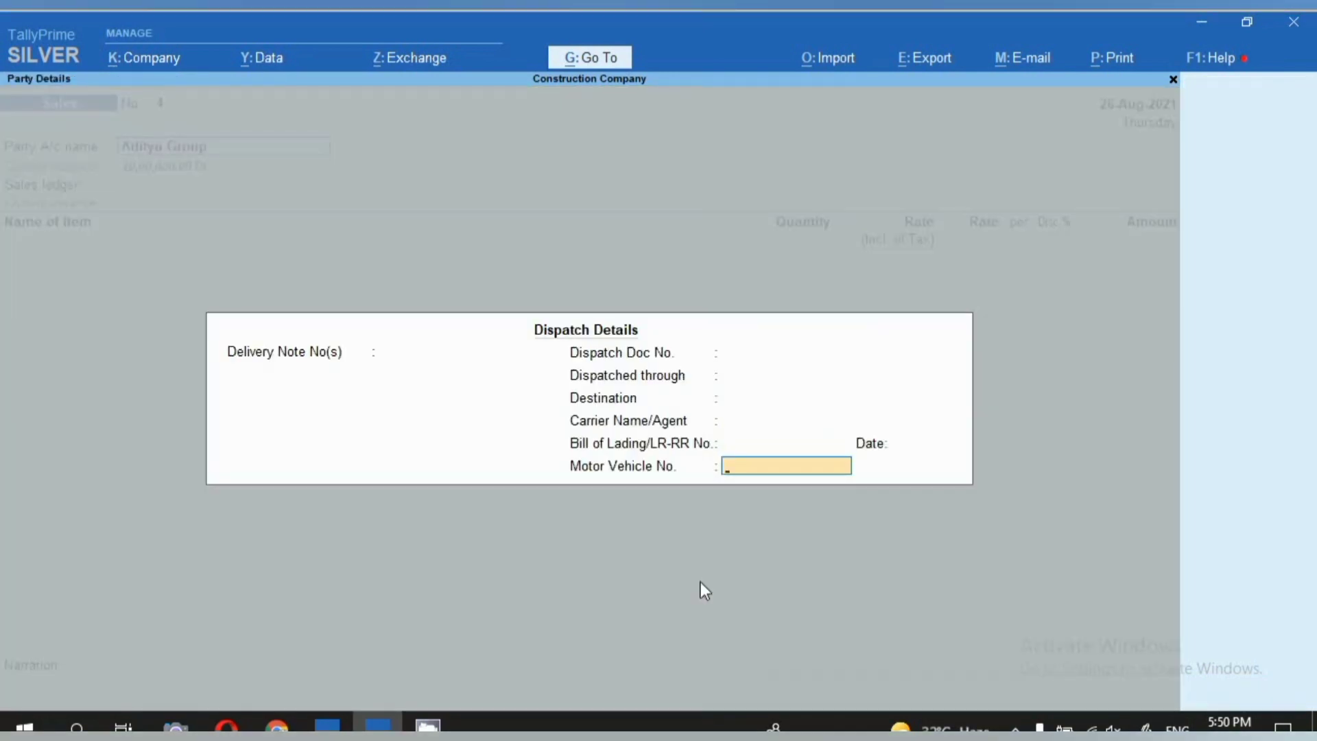
pyautogui.press('Return')
pyautogui.press('Return')
pyautogui.press('Return')
pyautogui.press('Return')
pyautogui.press('Return')
pyautogui.press('Return')
pyautogui.press('Return')
pyautogui.press('Return')
pyautogui.press('Return')
pyautogui.press('Return')
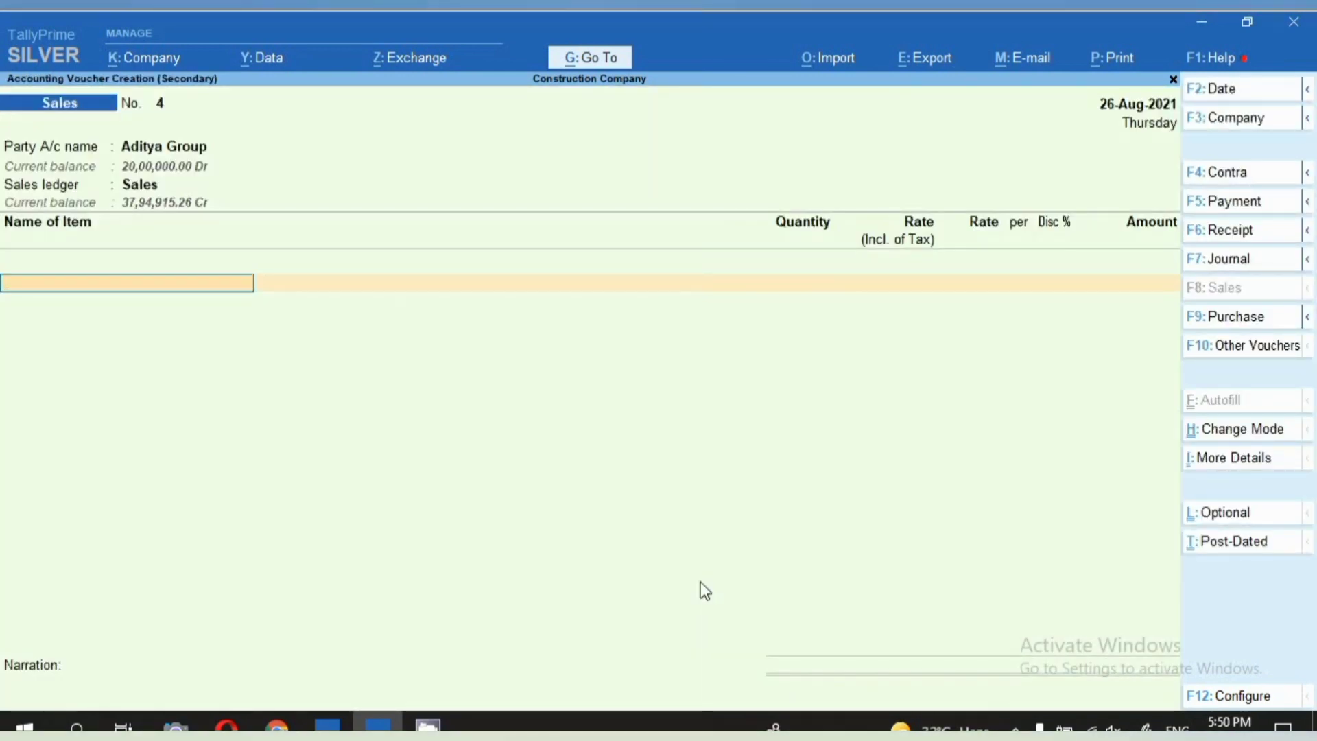
# Add 1 PCS of Aditya Group Project 1000 Sqft from the ADITYA PROJECT godown at a rate of 8,47,457.63, and end the item list
pyautogui.write('Aditya Group Project 1000 Sqft')
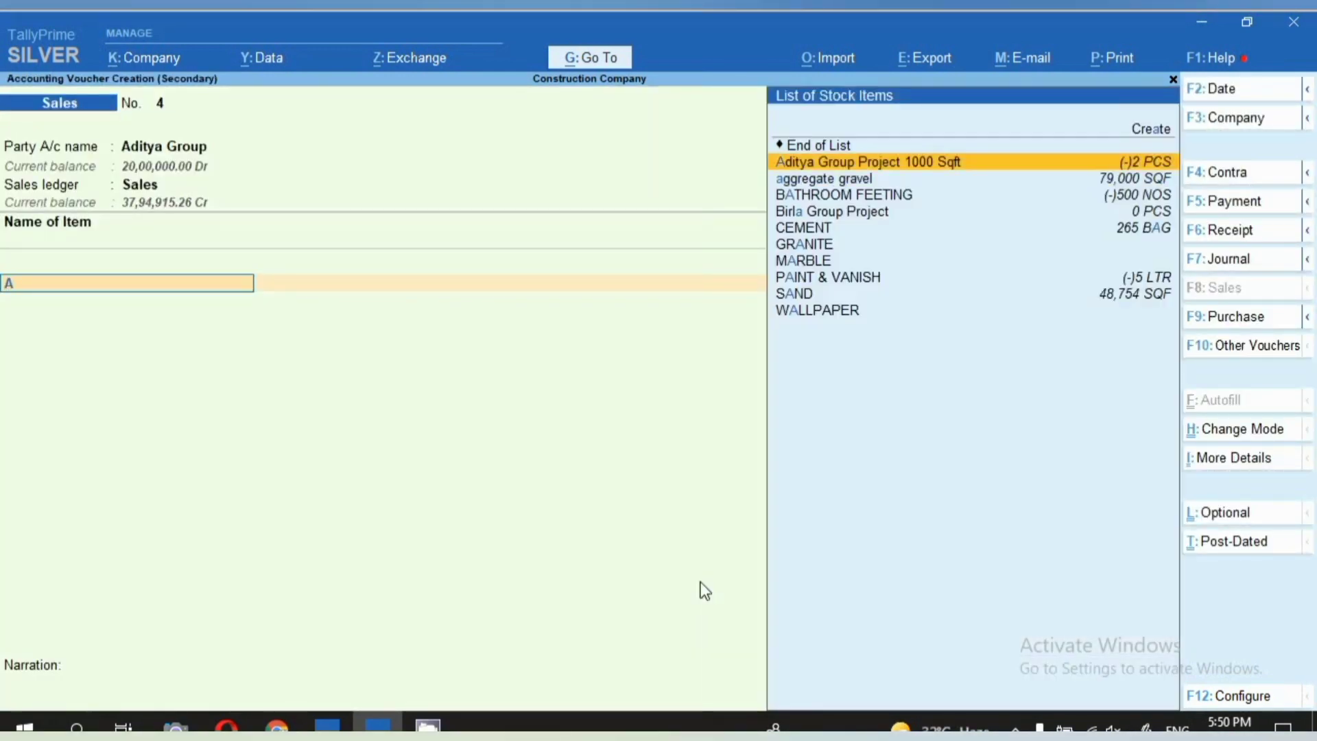
pyautogui.press('Return')
pyautogui.press('Return')
pyautogui.write('1')
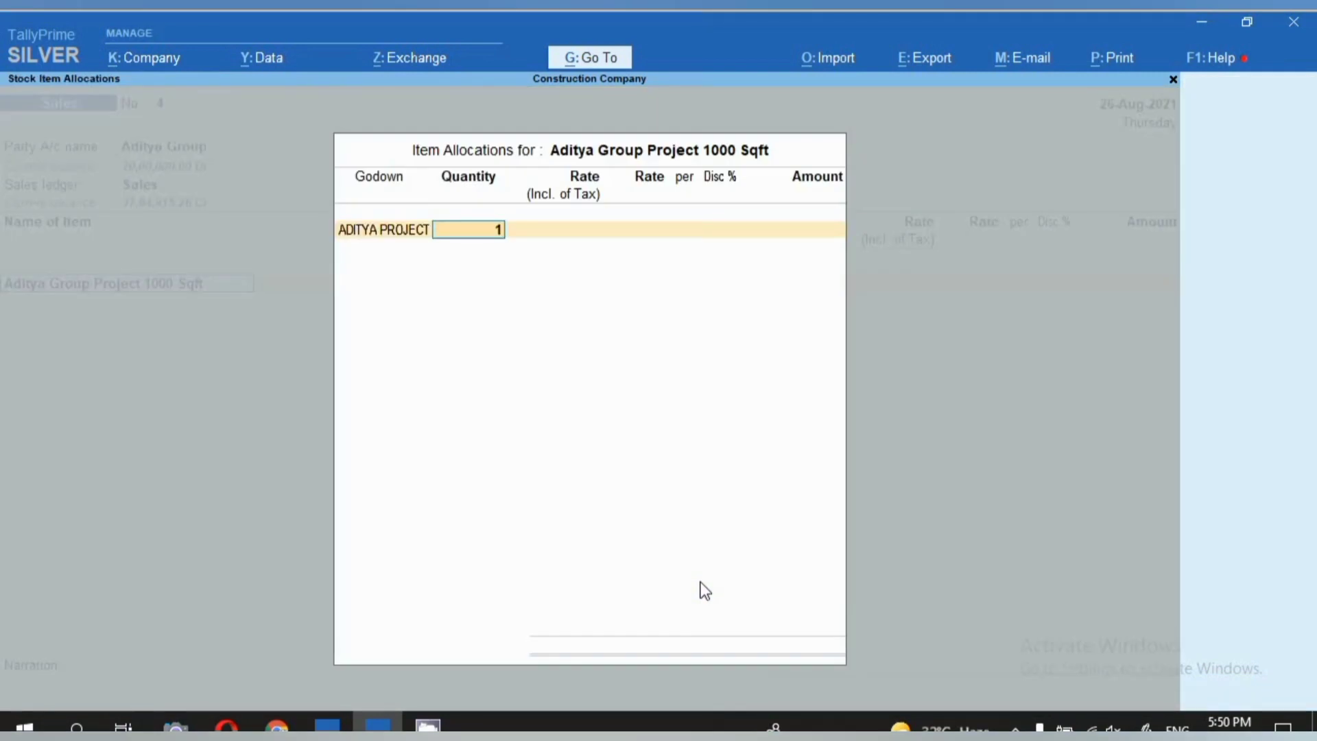
pyautogui.press('Return')
pyautogui.press('Return')
pyautogui.press('Return')
pyautogui.press('Return')
pyautogui.press('Return')
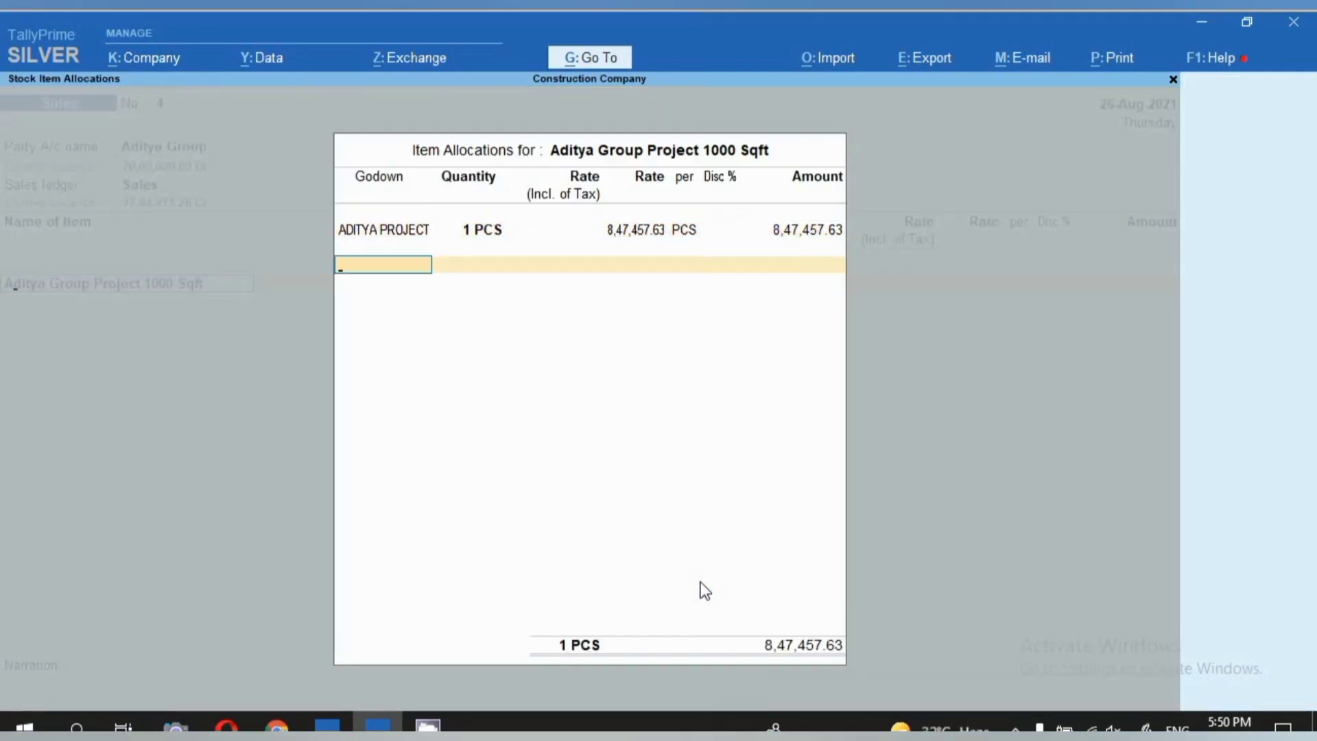
pyautogui.press('Return')
pyautogui.press('Return')
pyautogui.press('Return')
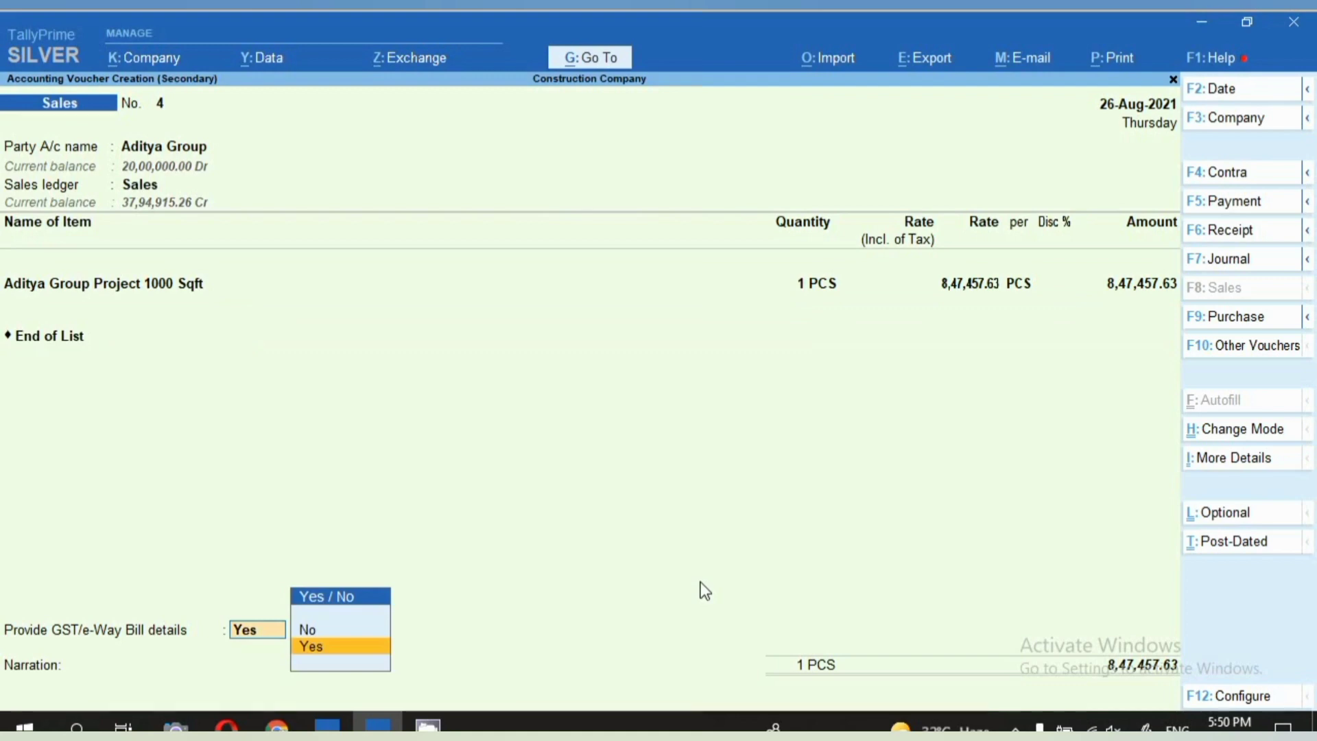
# Provide GST/e-Way Bill details as Yes and accept the default consignor, consignee and transporter details
pyautogui.press('Return')
pyautogui.press('Return')
pyautogui.press('Return')
pyautogui.press('Return')
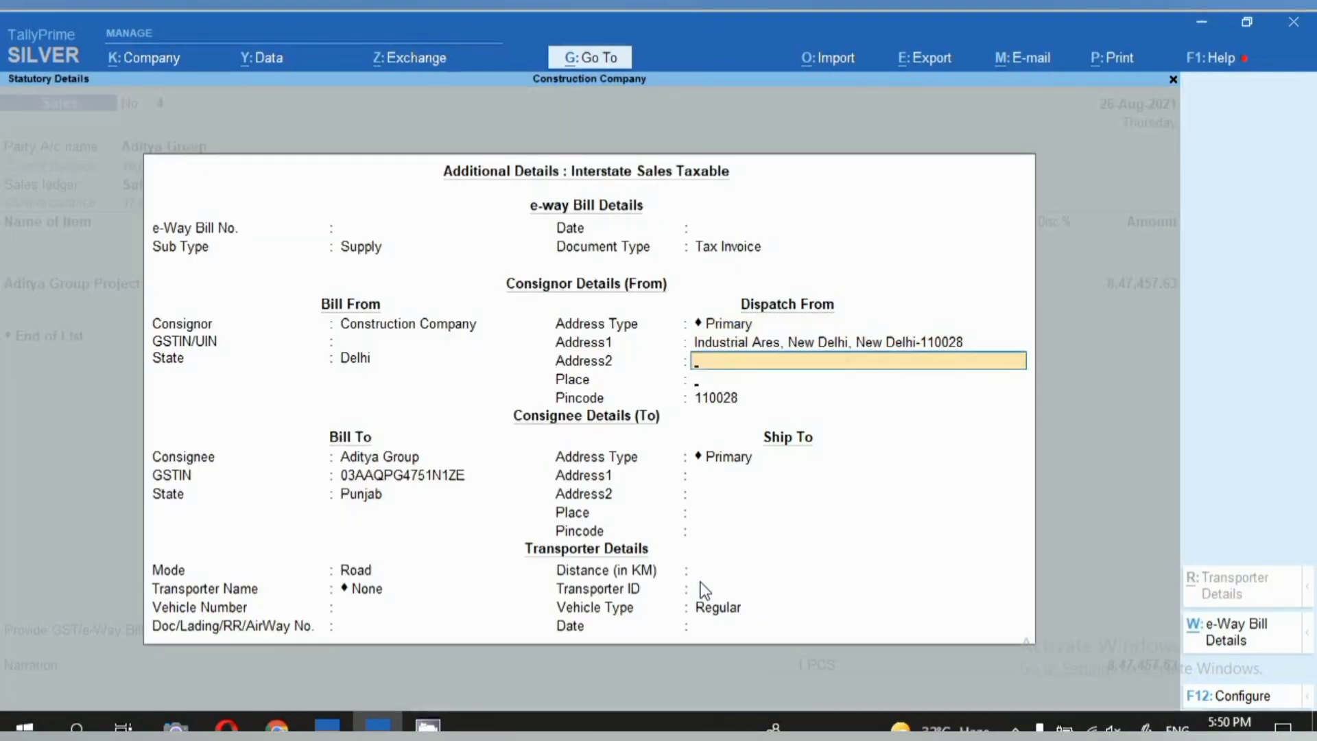
pyautogui.press('Return')
pyautogui.press('Return')
pyautogui.press('Return')
pyautogui.press('Return')
pyautogui.press('Return')
pyautogui.press('Return')
pyautogui.press('Return')
pyautogui.press('Return')
pyautogui.press('Return')
pyautogui.press('Return')
pyautogui.press('Return')
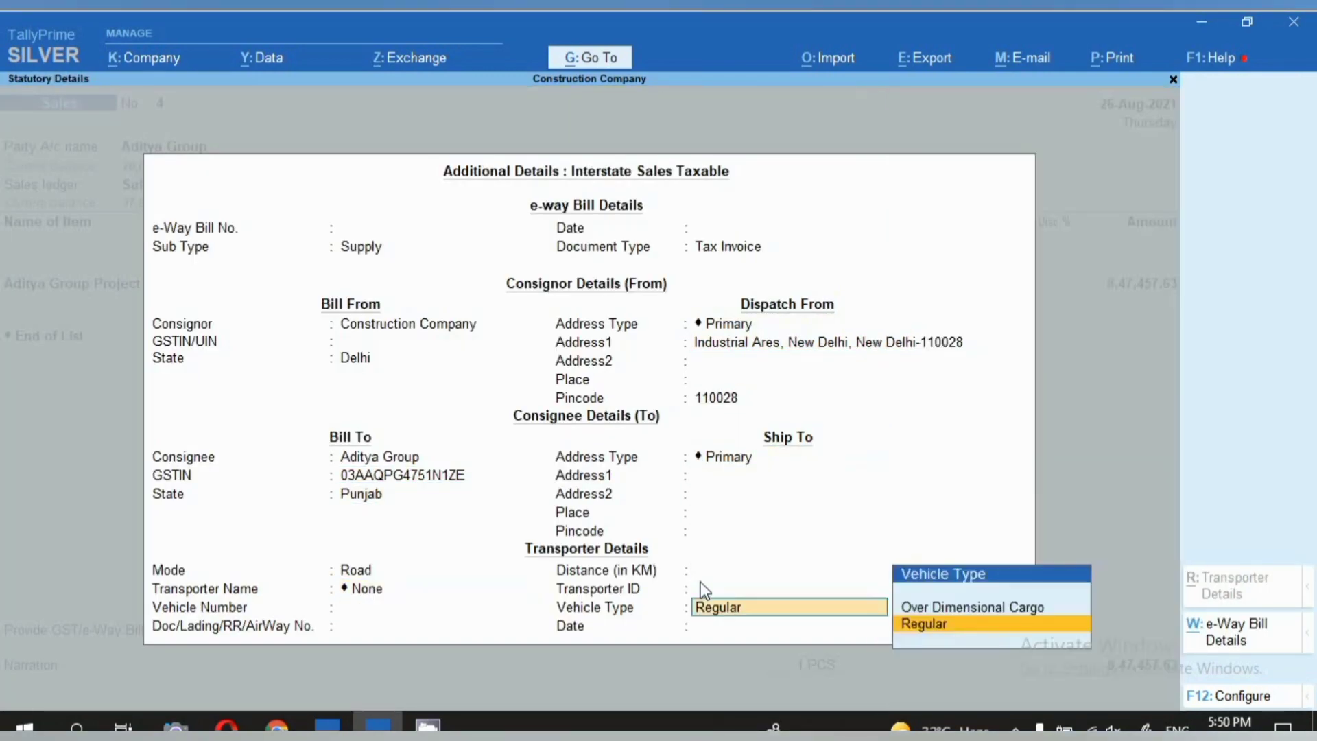
pyautogui.press('Return')
pyautogui.press('Return')
pyautogui.press('Return')
# Allocate the voucher amount to New Ref 4 in the bill-wise details and save the sales voucher
pyautogui.press('Return')
pyautogui.press('Return')
pyautogui.press('Return')
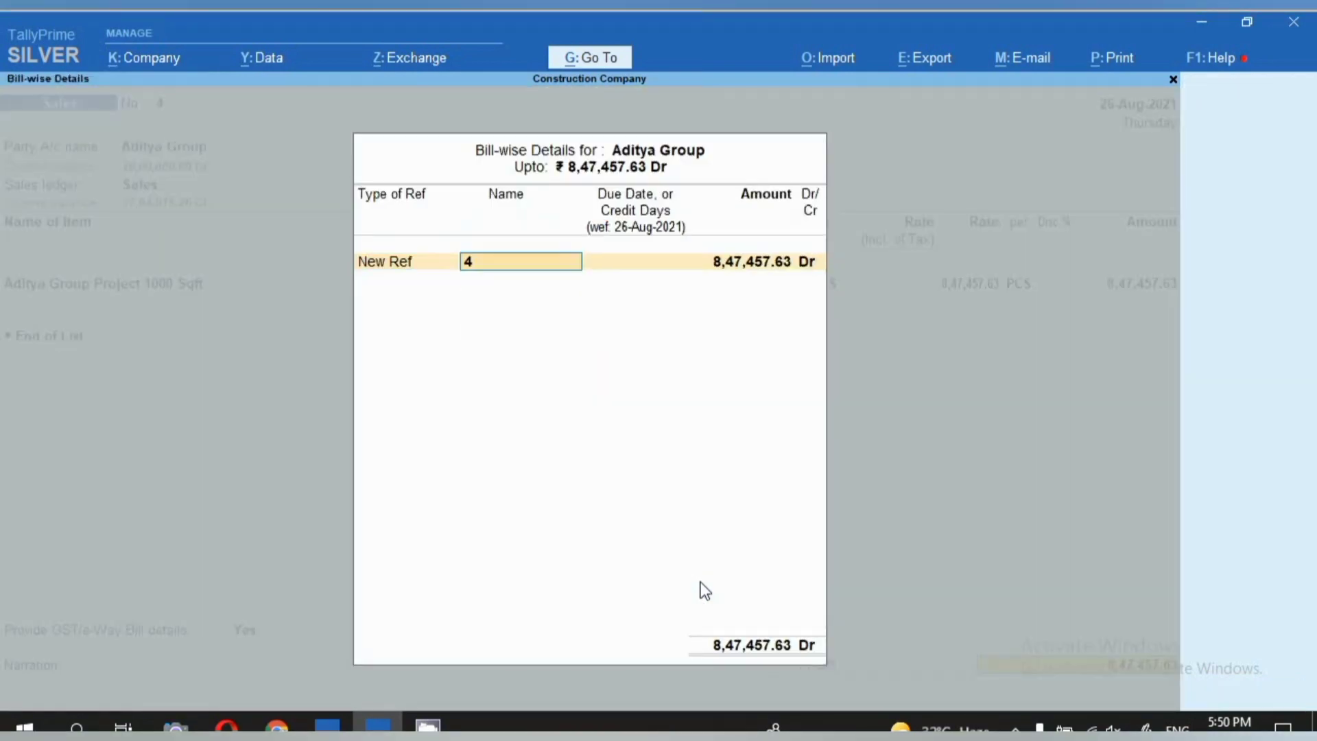
pyautogui.press('Return')
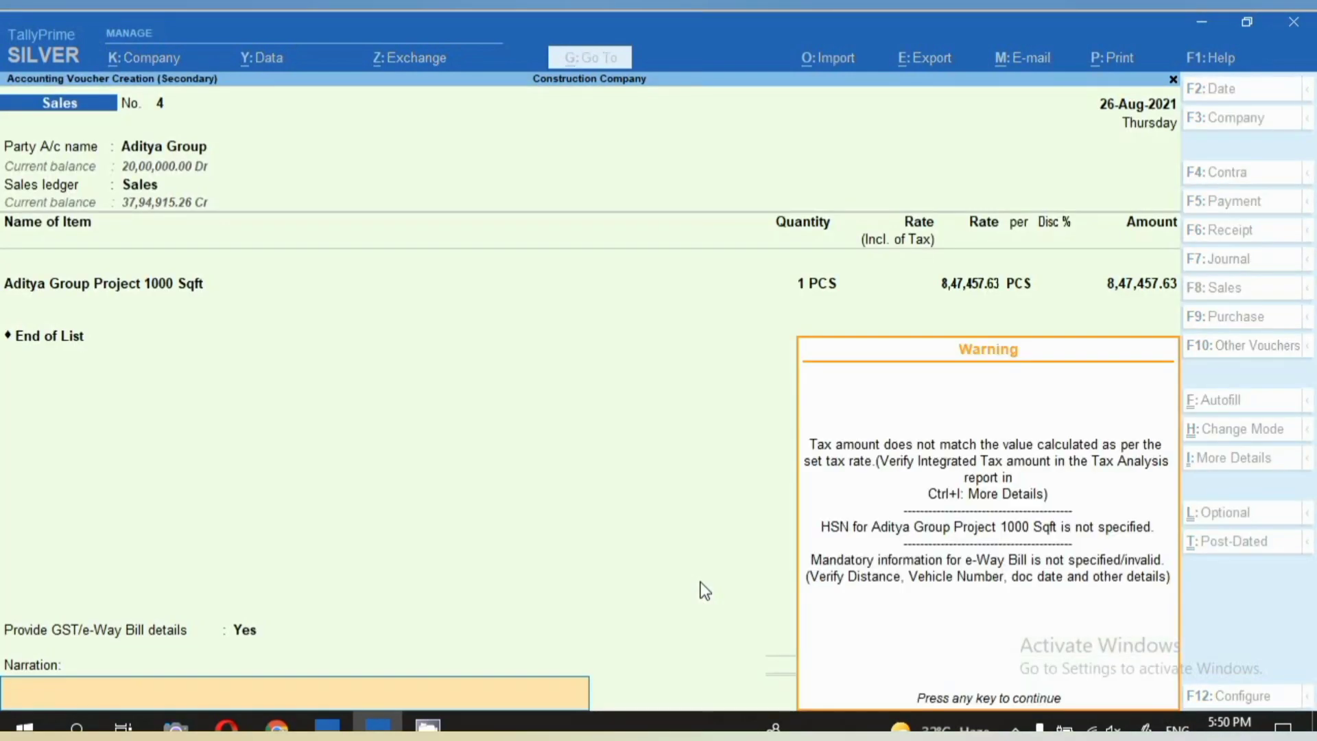
pyautogui.press('Return')
pyautogui.press('Return')
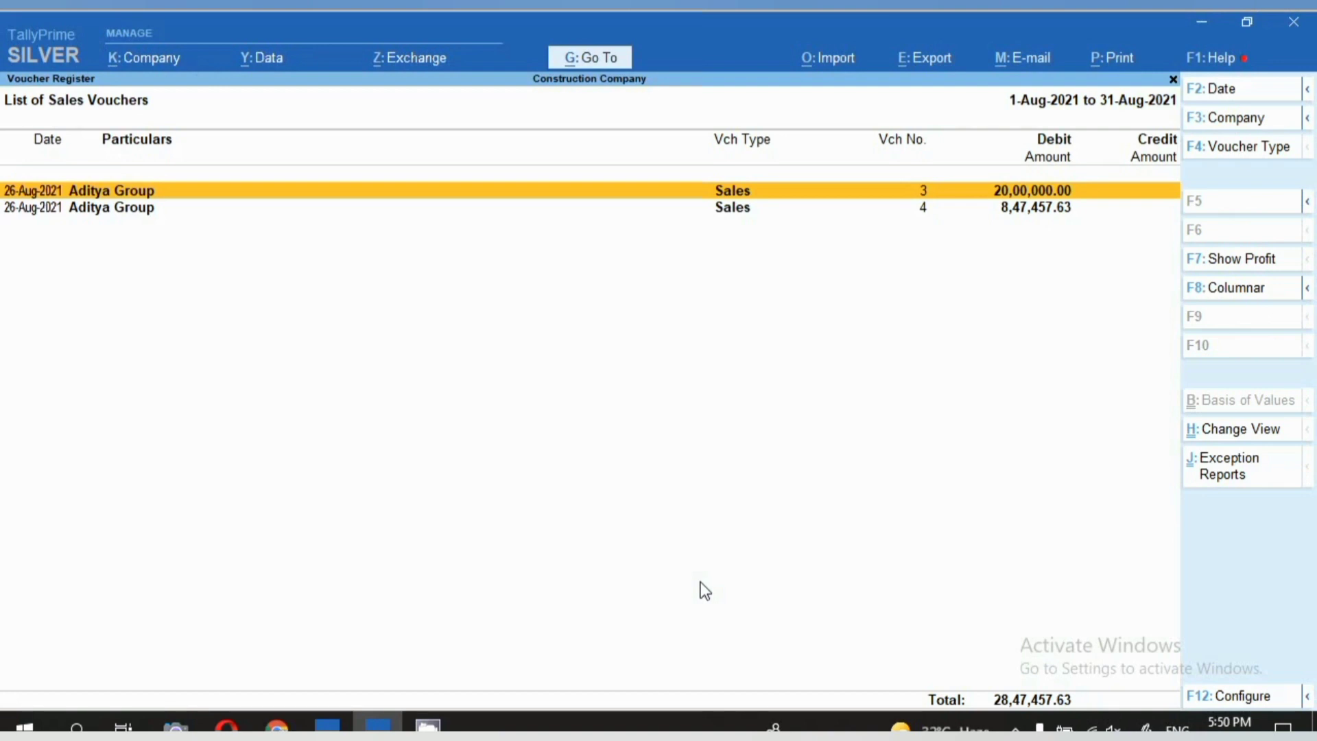
# Leave the list of sales vouchers and the Statistics report and return to the Gateway of Tally
pyautogui.press('Escape')
pyautogui.press('Escape')
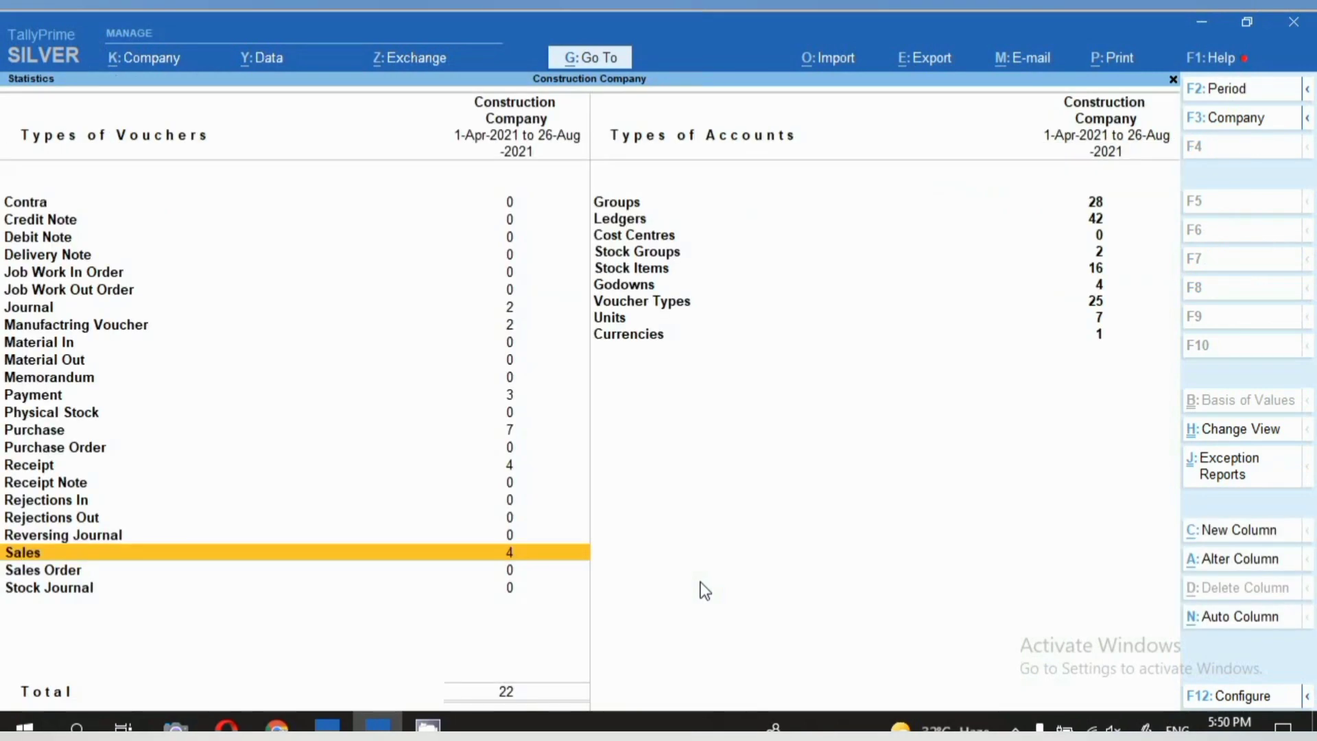
pyautogui.press('Escape')
pyautogui.press('Escape')
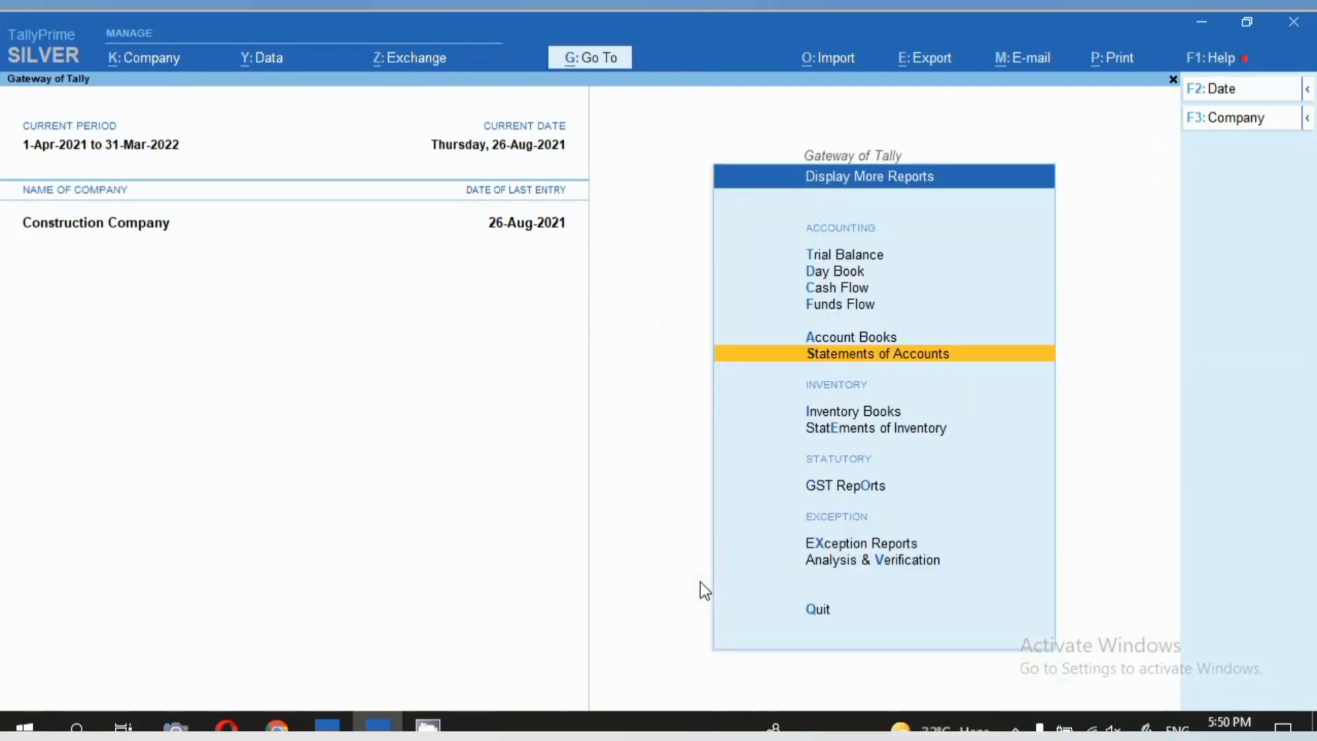
pyautogui.press('Escape')
pyautogui.press('Up')
pyautogui.press('Up')
pyautogui.press('Up')
pyautogui.press('Up')
pyautogui.press('Up')
pyautogui.press('Up')
pyautogui.press('Up')
pyautogui.press('Up')
pyautogui.press('Up')
pyautogui.press('Down')
pyautogui.press('Down')
pyautogui.press('Down')
pyautogui.press('Down')
pyautogui.press('Down')
pyautogui.press('Down')
pyautogui.press('Down')
pyautogui.press('Down')
pyautogui.press('Down')
# Alter the Sales voucher type by setting Print voucher after saving to Yes, and save the change
pyautogui.press('Up')
pyautogui.press('Up')
pyautogui.press('Up')
pyautogui.press('Up')
pyautogui.press('Up')
pyautogui.press('Up')
pyautogui.press('Up')
pyautogui.press('Up')
pyautogui.press('Up')
pyautogui.press('Up')
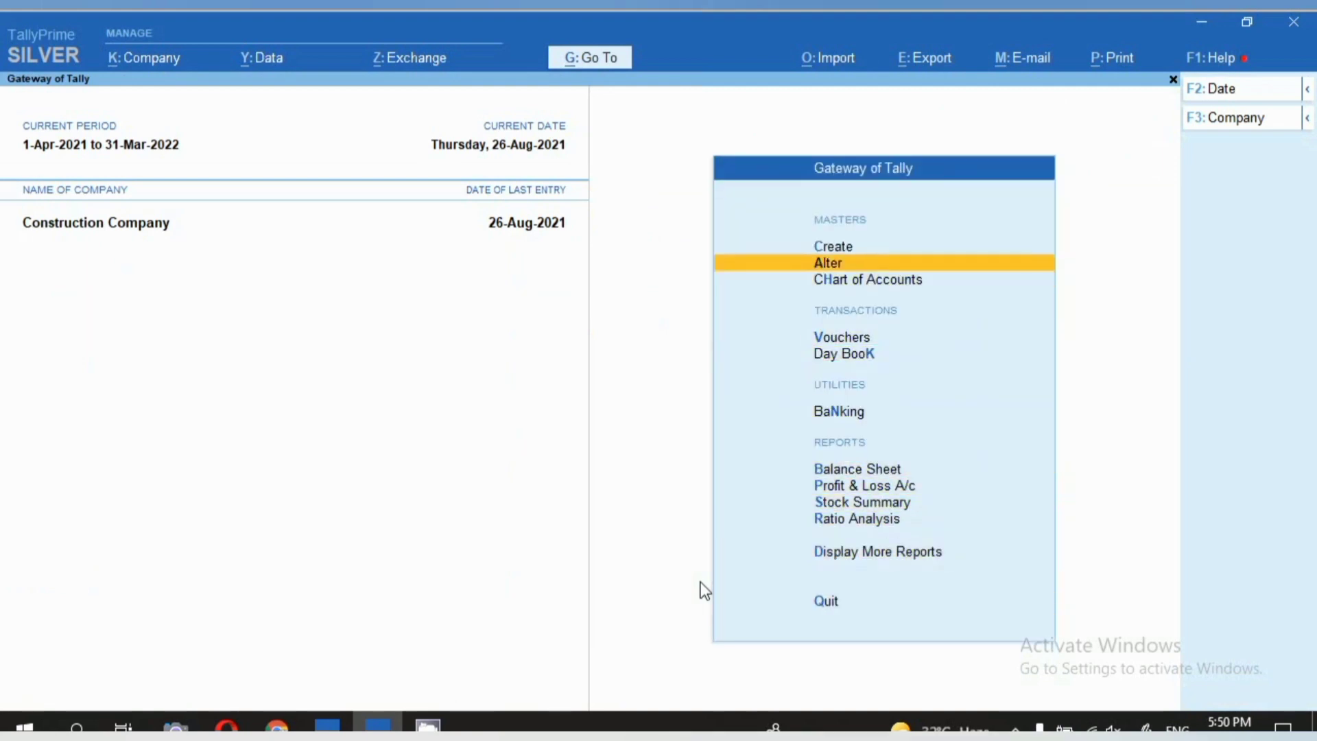
pyautogui.press('Return')
pyautogui.press('Down')
pyautogui.press('Down')
pyautogui.press('Down')
pyautogui.press('Down')
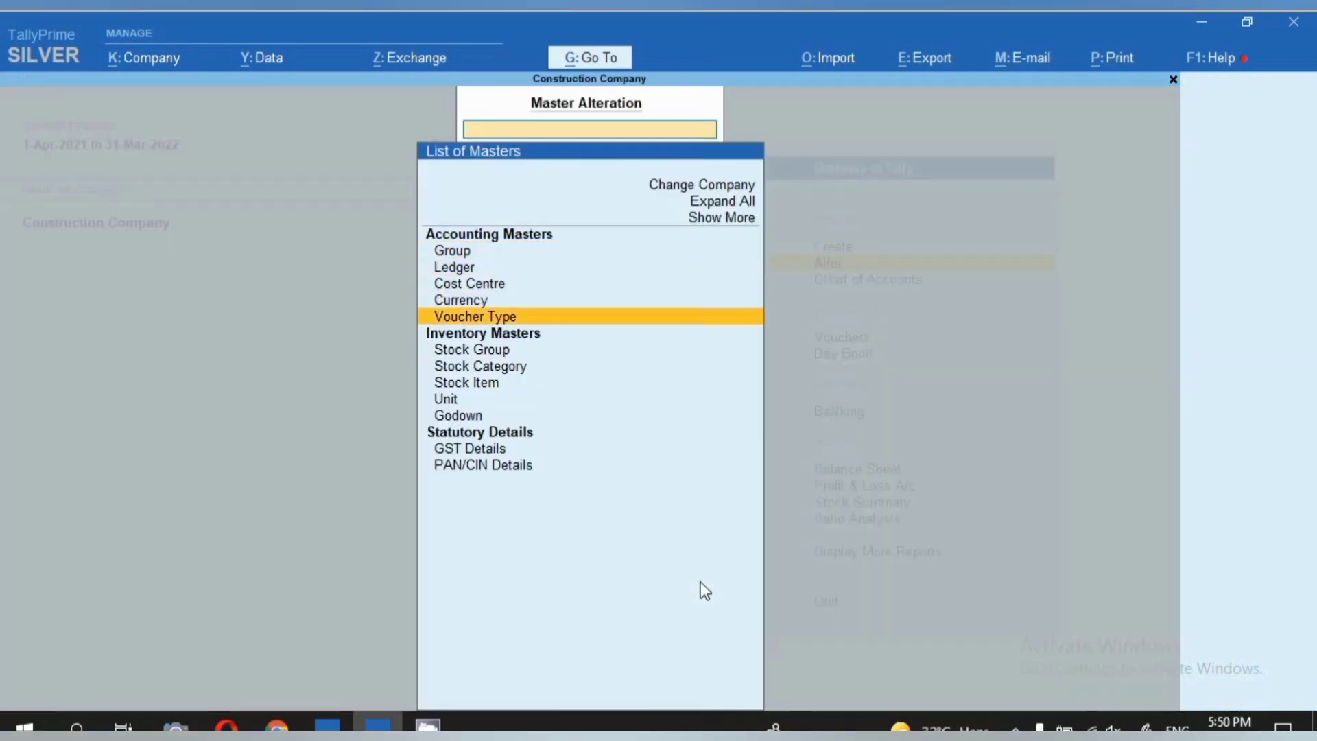
pyautogui.press('Return')
pyautogui.write('A')
pyautogui.press('Down')
pyautogui.press('Down')
pyautogui.press('Down')
pyautogui.press('Down')
pyautogui.press('Down')
pyautogui.press('Down')
pyautogui.press('Down')
pyautogui.press('Down')
pyautogui.press('Down')
pyautogui.press('Down')
pyautogui.press('Down')
pyautogui.press('Down')
pyautogui.press('Down')
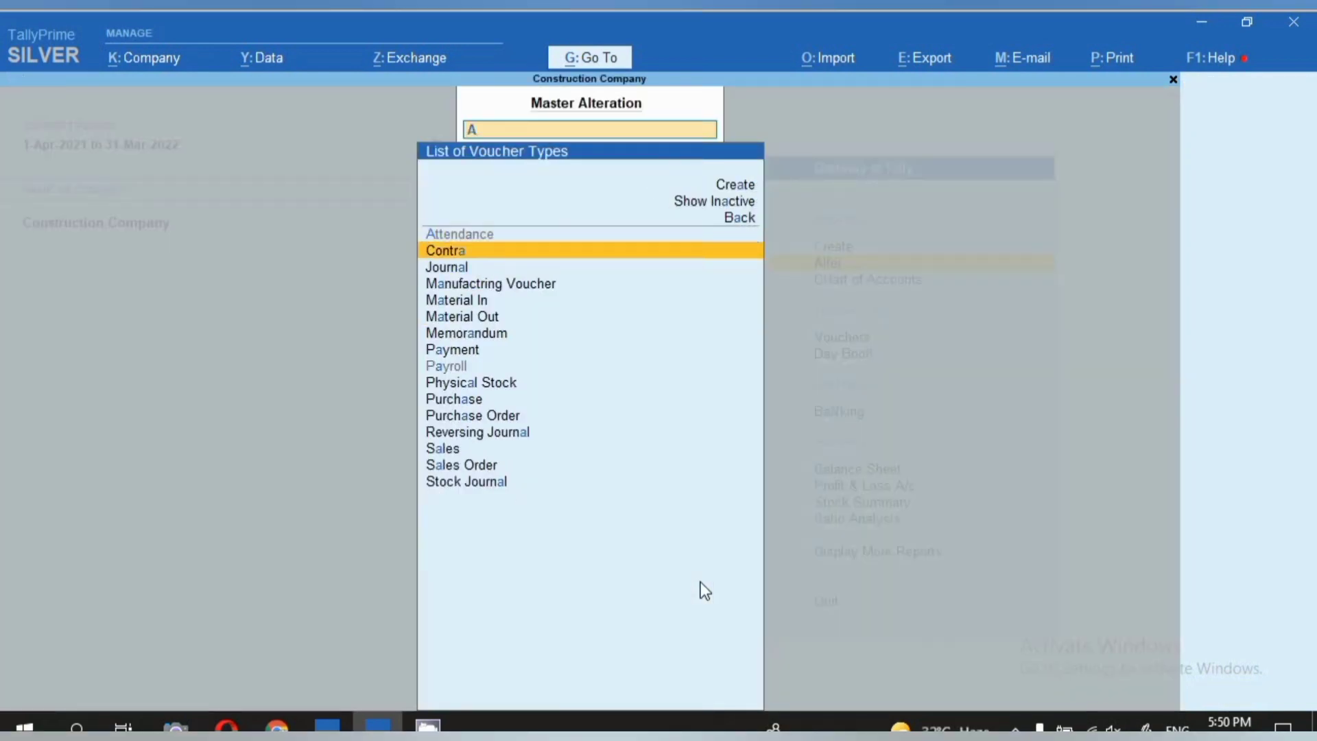
pyautogui.press('Return')
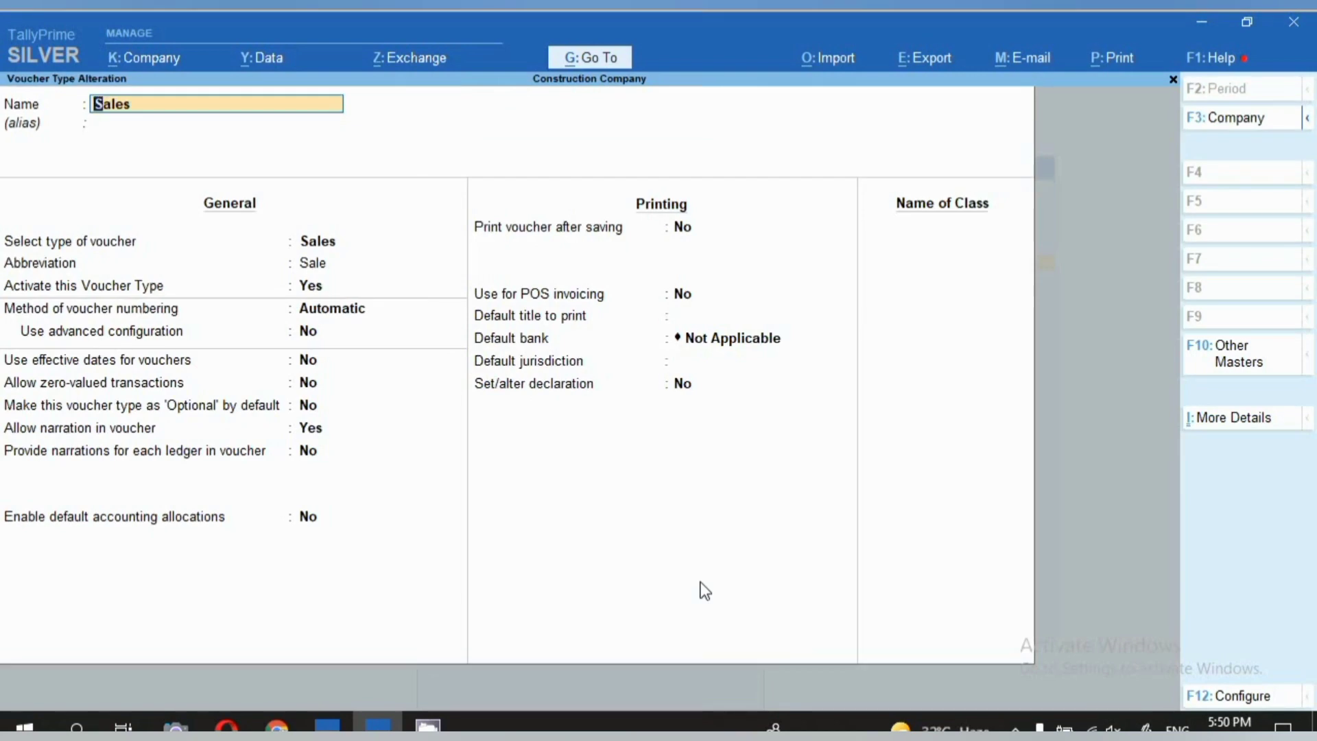
pyautogui.click(678, 229)
pyautogui.write('y')
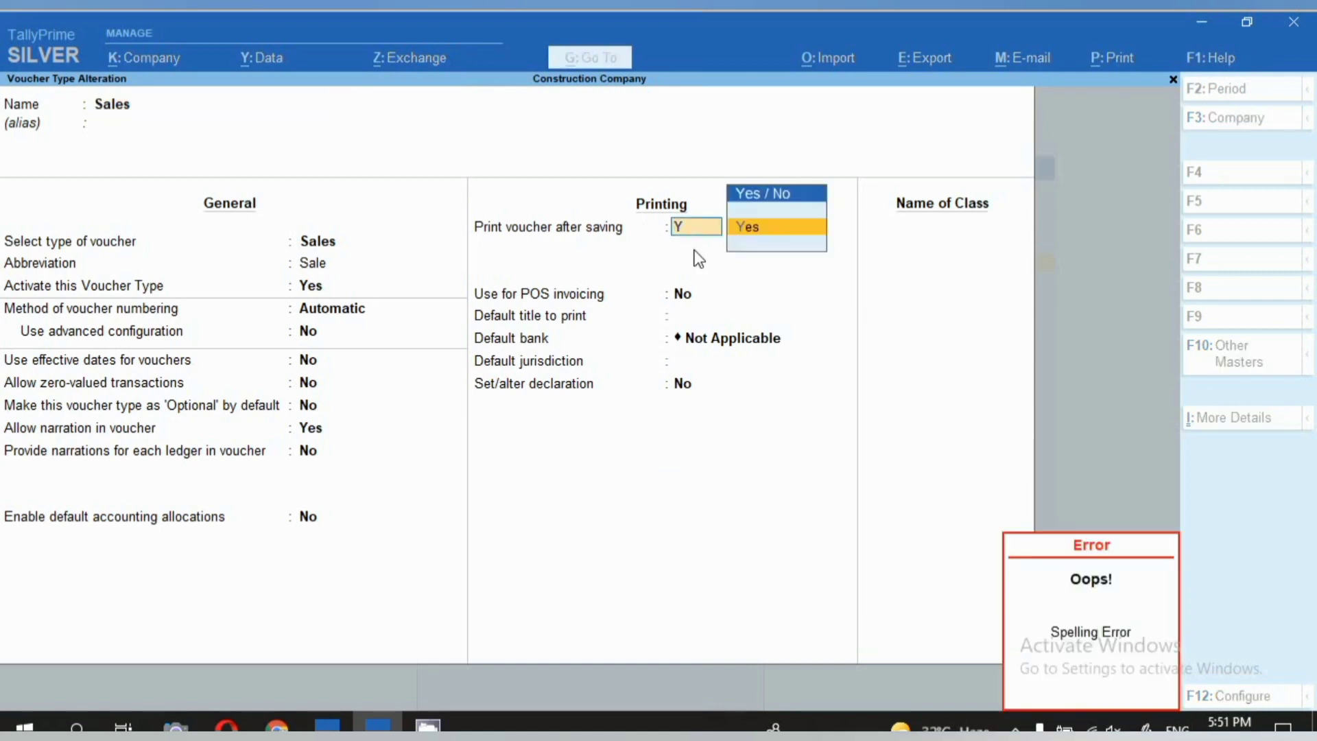
pyautogui.hotkey('ctrl', 'a')
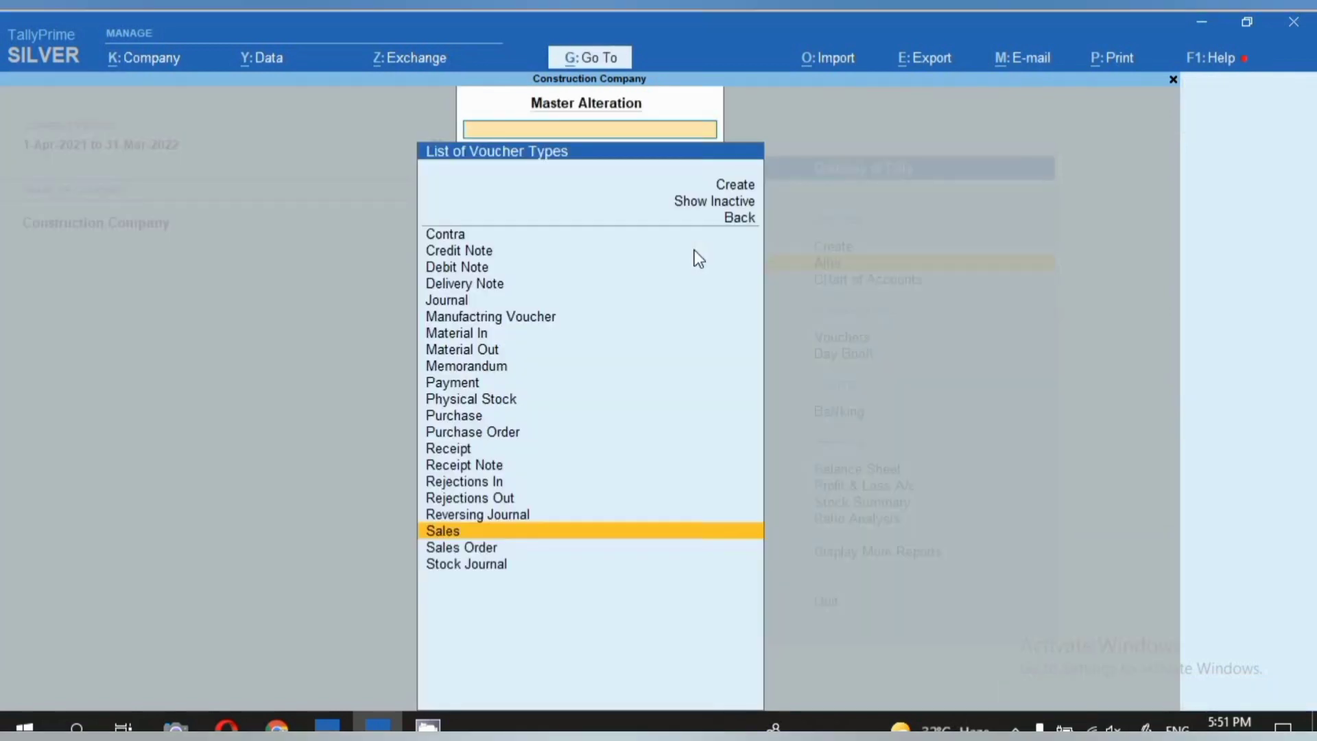
# Open the Purchase voucher type at its Print voucher after saving option, and quit without saving
pyautogui.write('PU')
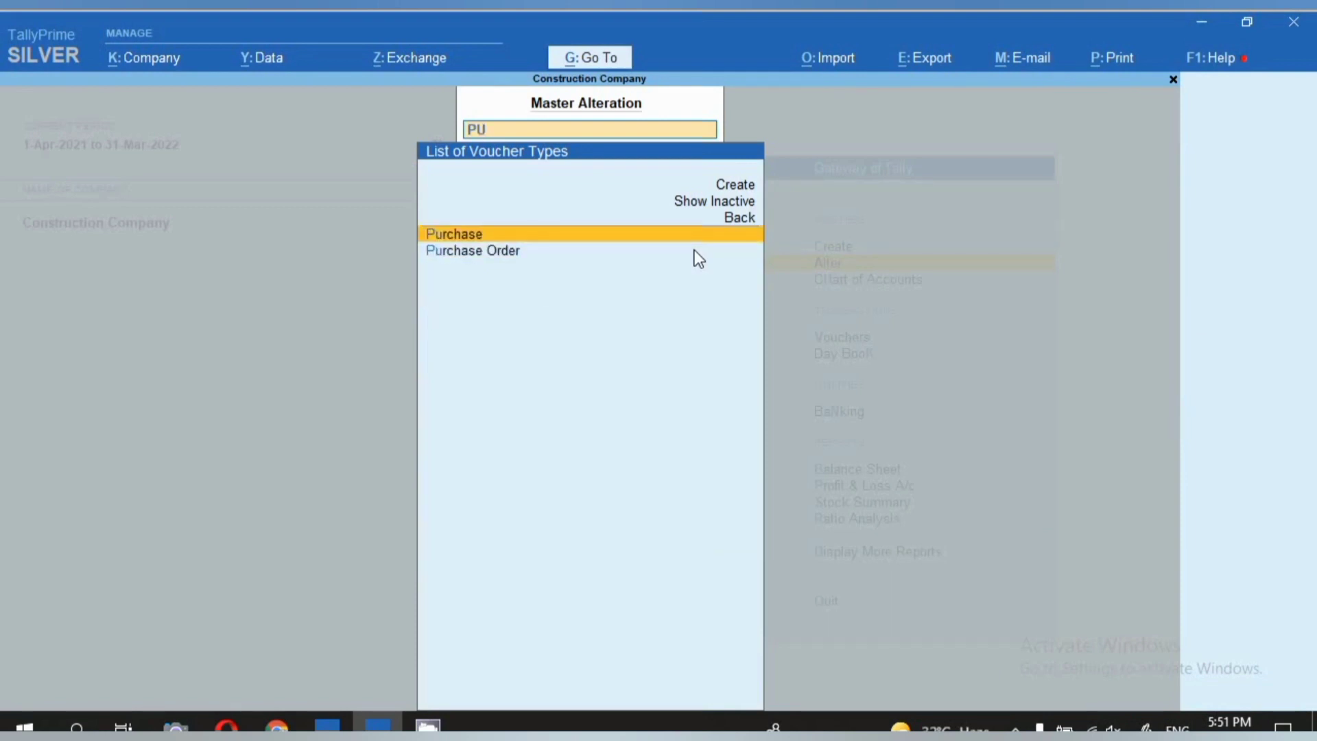
pyautogui.press('Return')
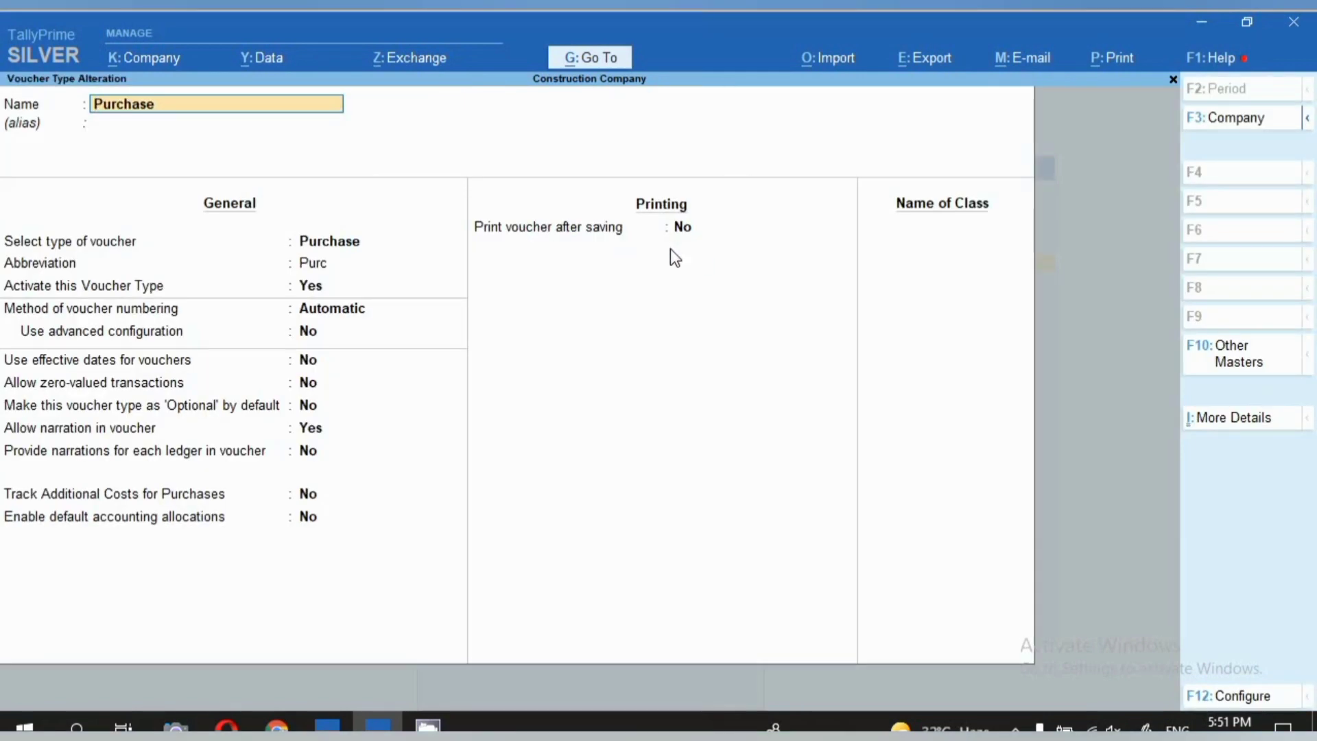
pyautogui.click(678, 229)
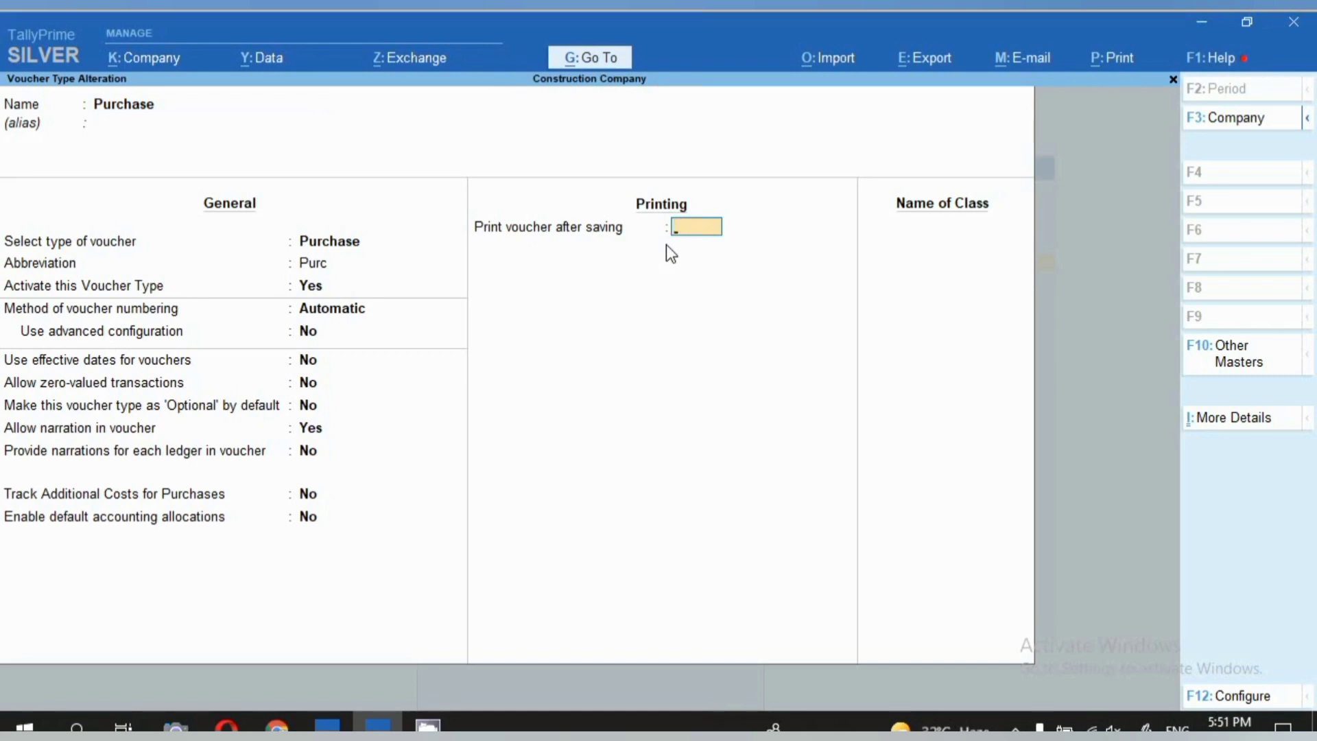
pyautogui.press('Escape')
pyautogui.press('y')
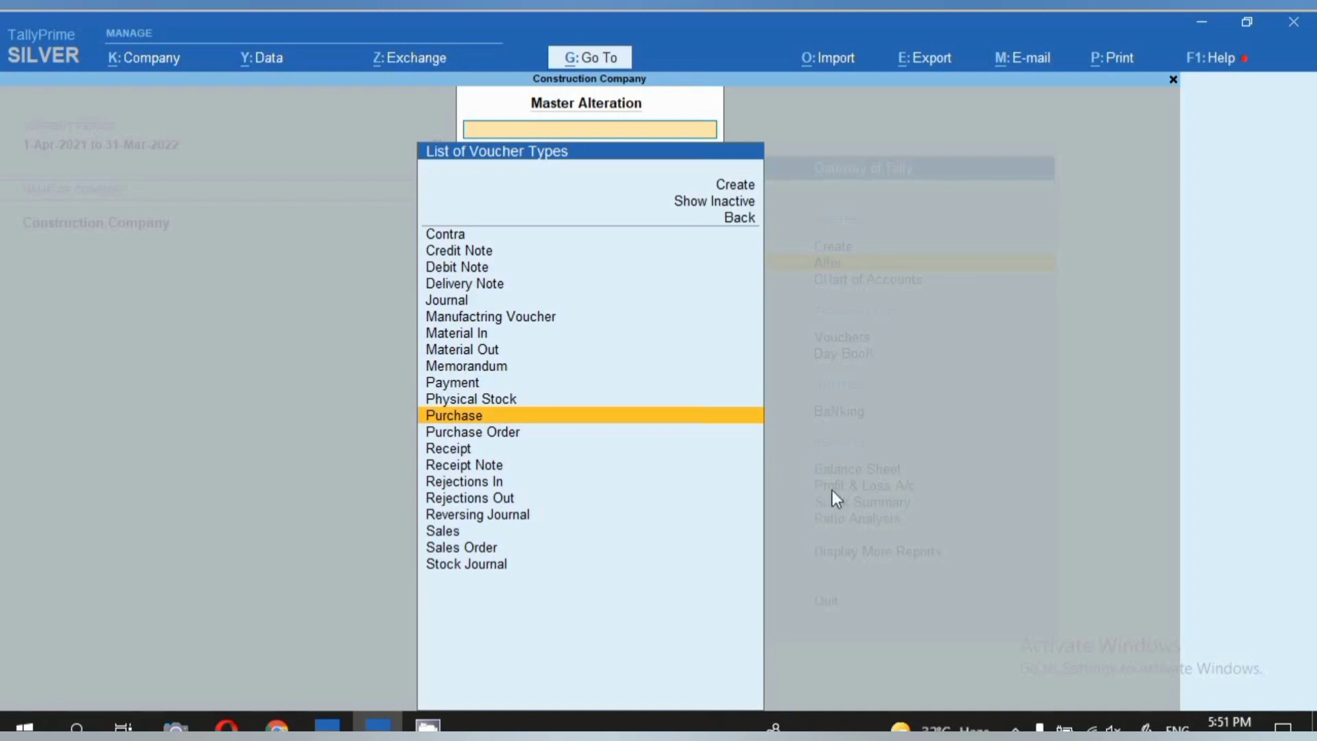
pyautogui.click(1016, 726)
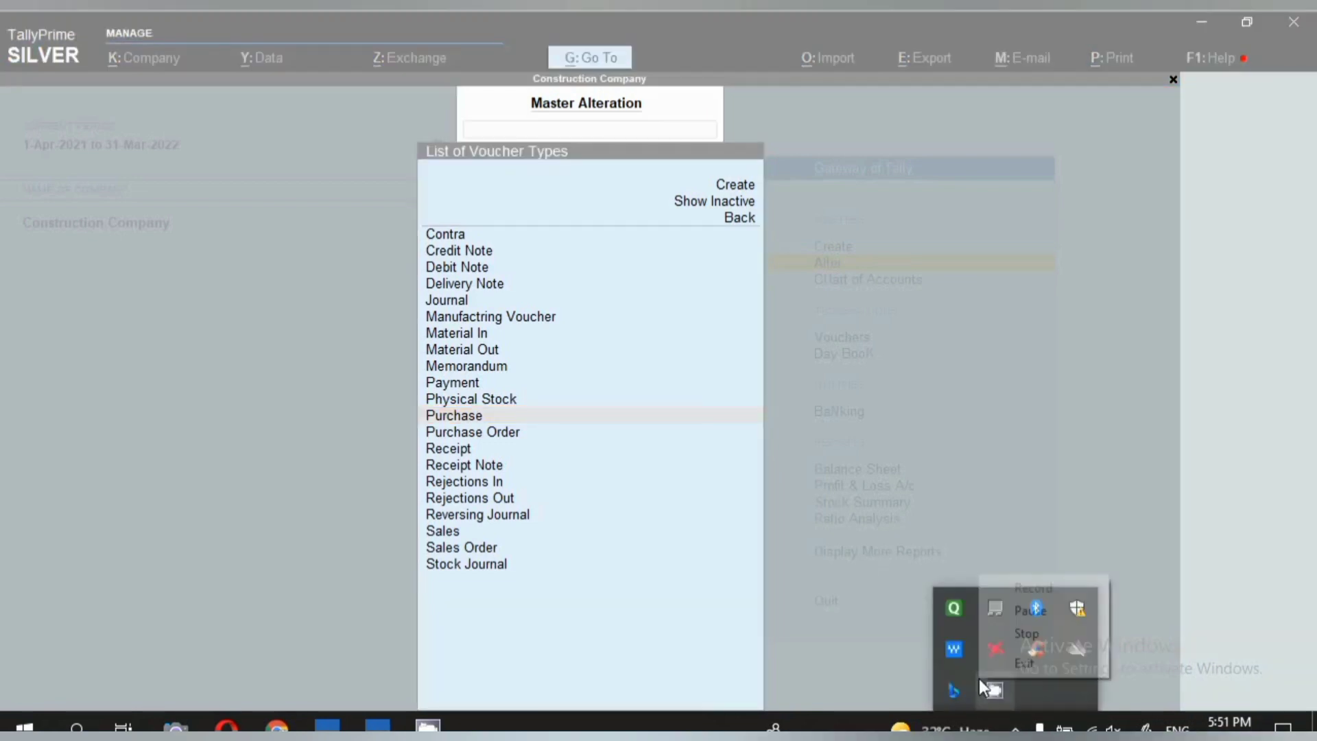
pyautogui.rightClick(994, 690)
pyautogui.click(1048, 634)
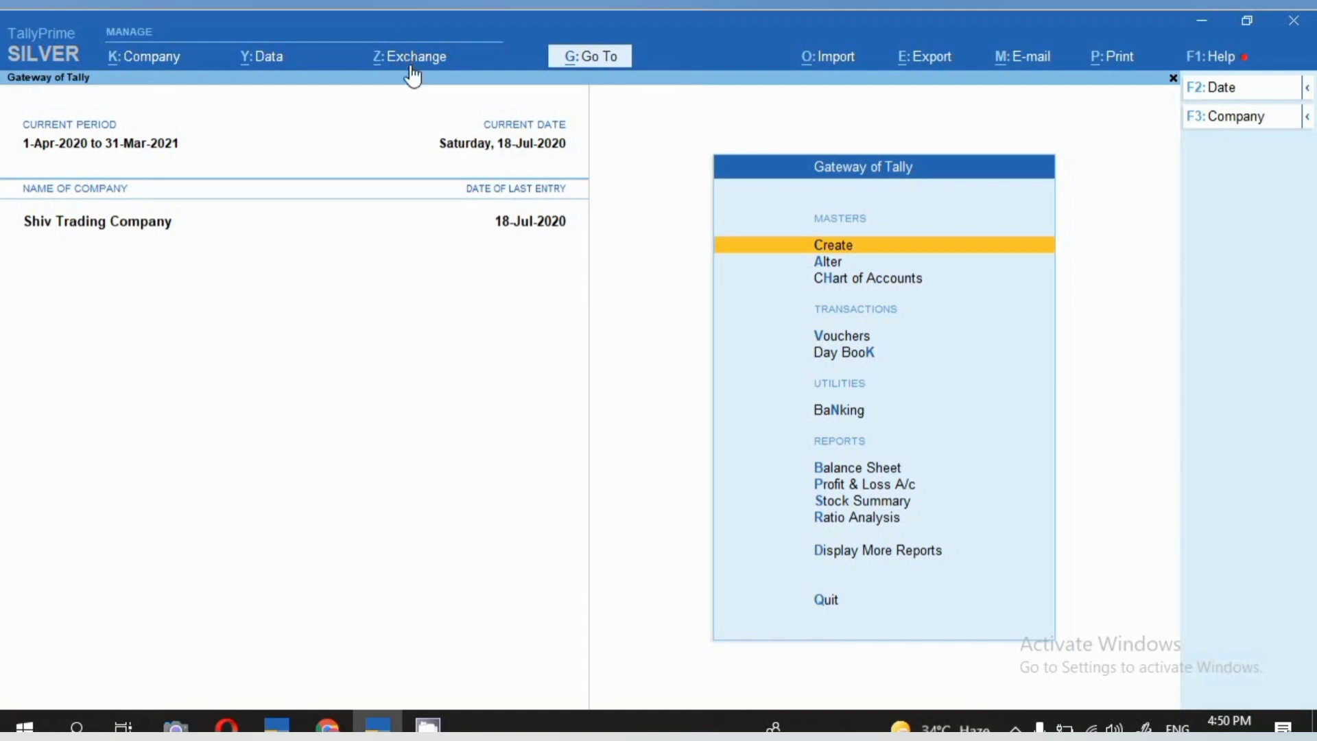
# Start a sales voucher for party Avco Industries and leave all dispatch details blank to reach its party details
pyautogui.press('v')
pyautogui.press('F8')
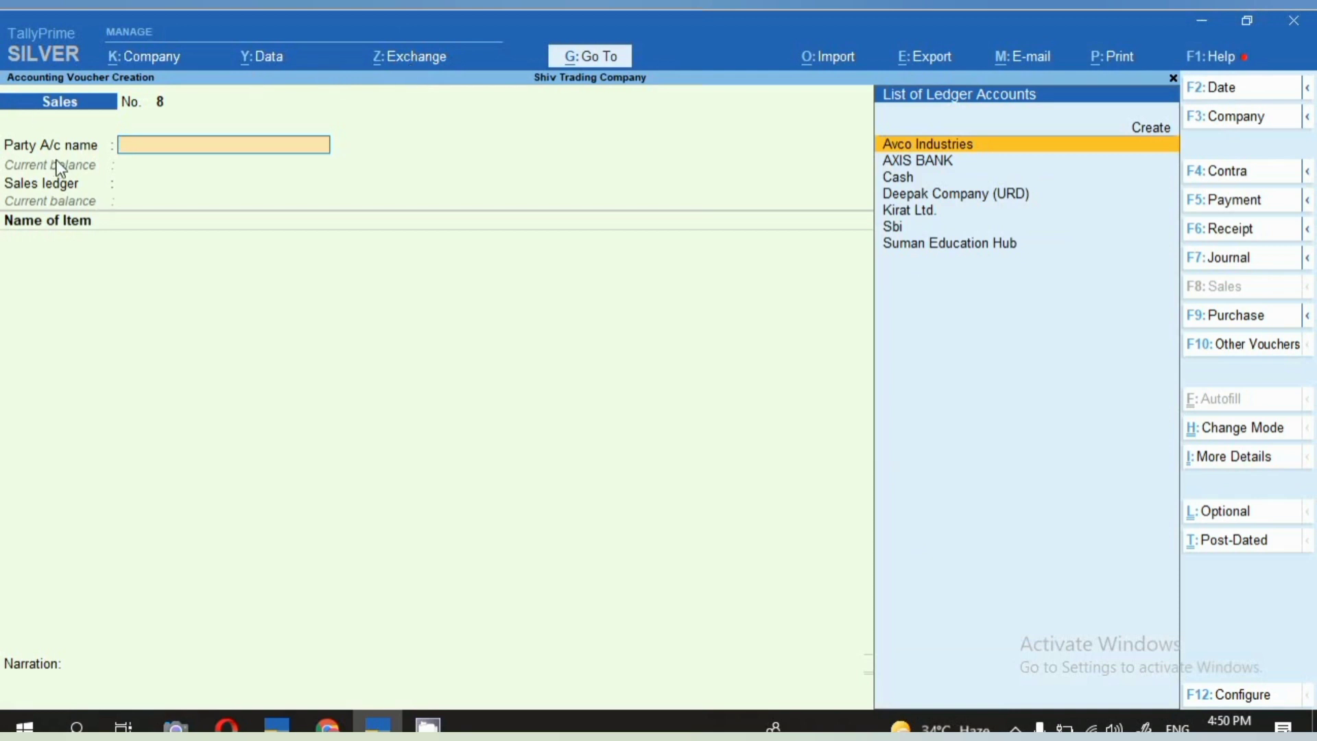
pyautogui.press('Return')
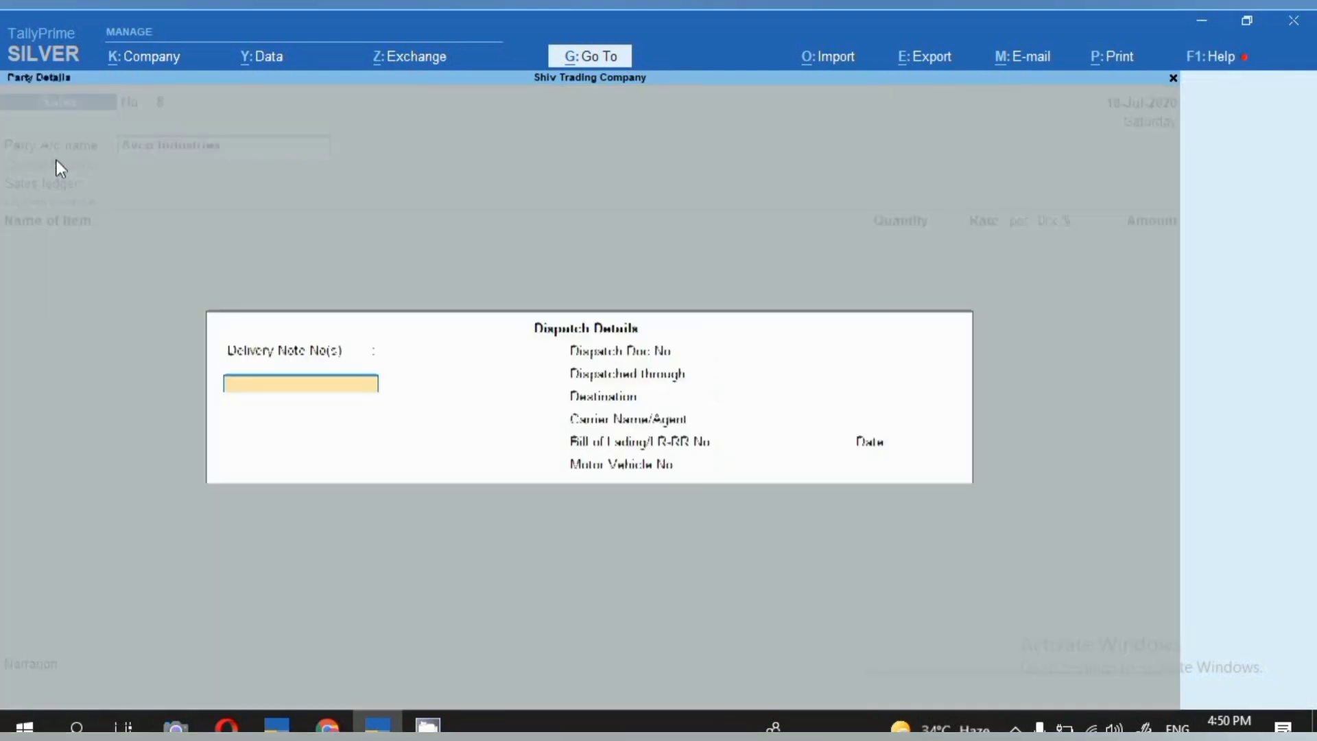
pyautogui.press('Return')
pyautogui.press('Return')
pyautogui.press('Return')
pyautogui.press('Return')
pyautogui.press('Return')
pyautogui.press('Return')
pyautogui.press('Return')
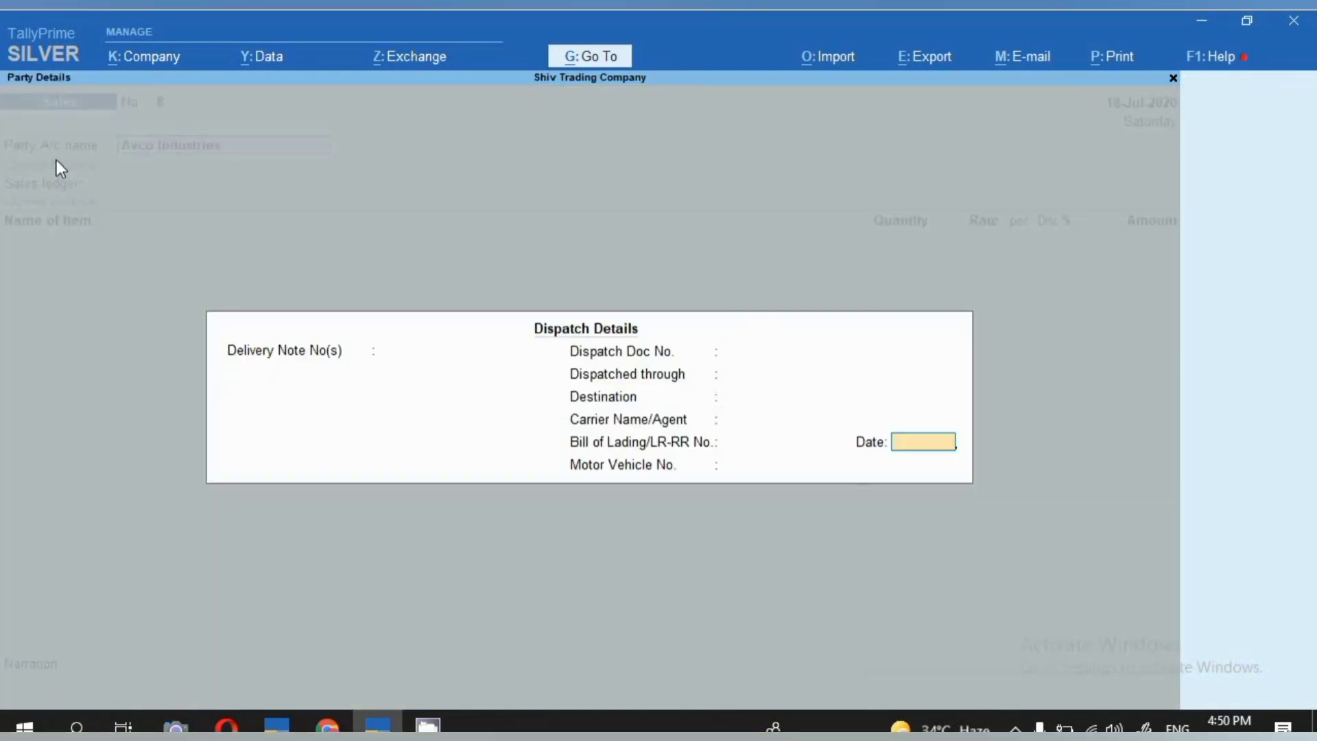
pyautogui.press('Return')
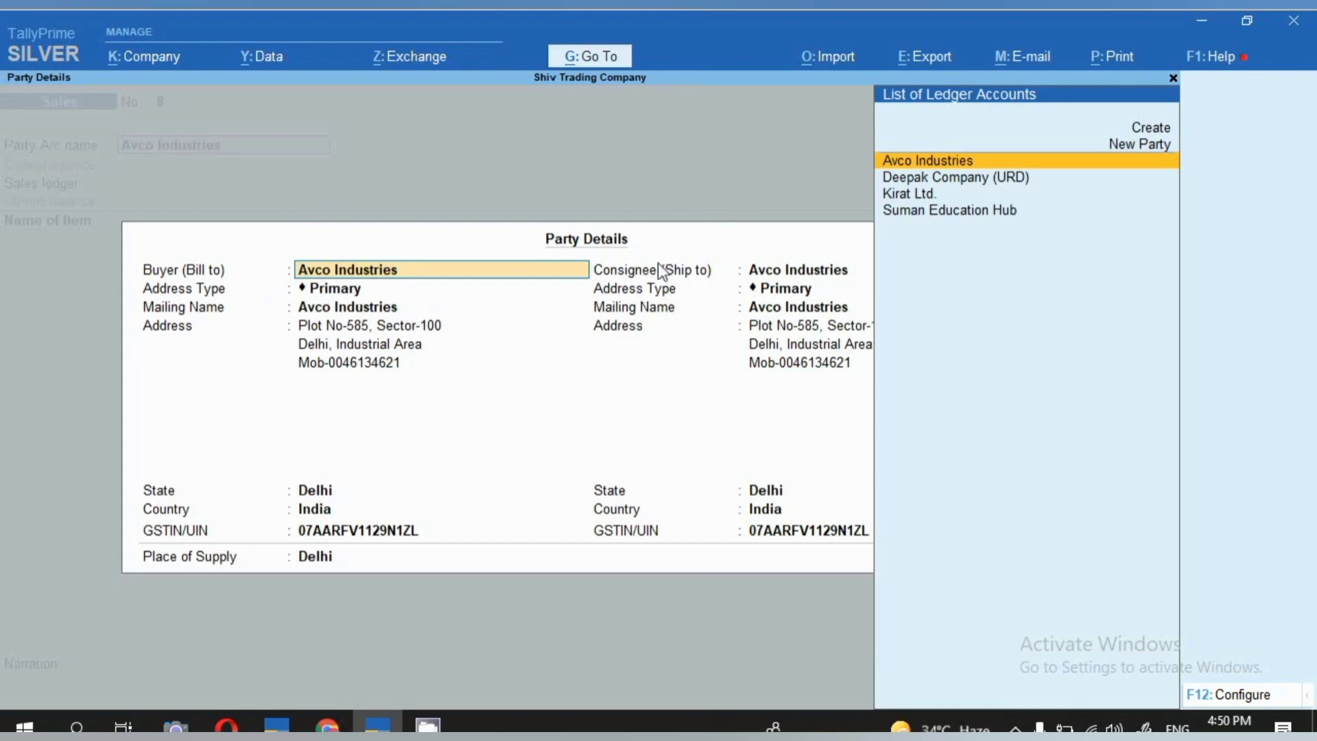
# Configure the party details with Provide separate Buyer and Consignee details set to No, and return to the voucher's party name
pyautogui.click(1199, 693)
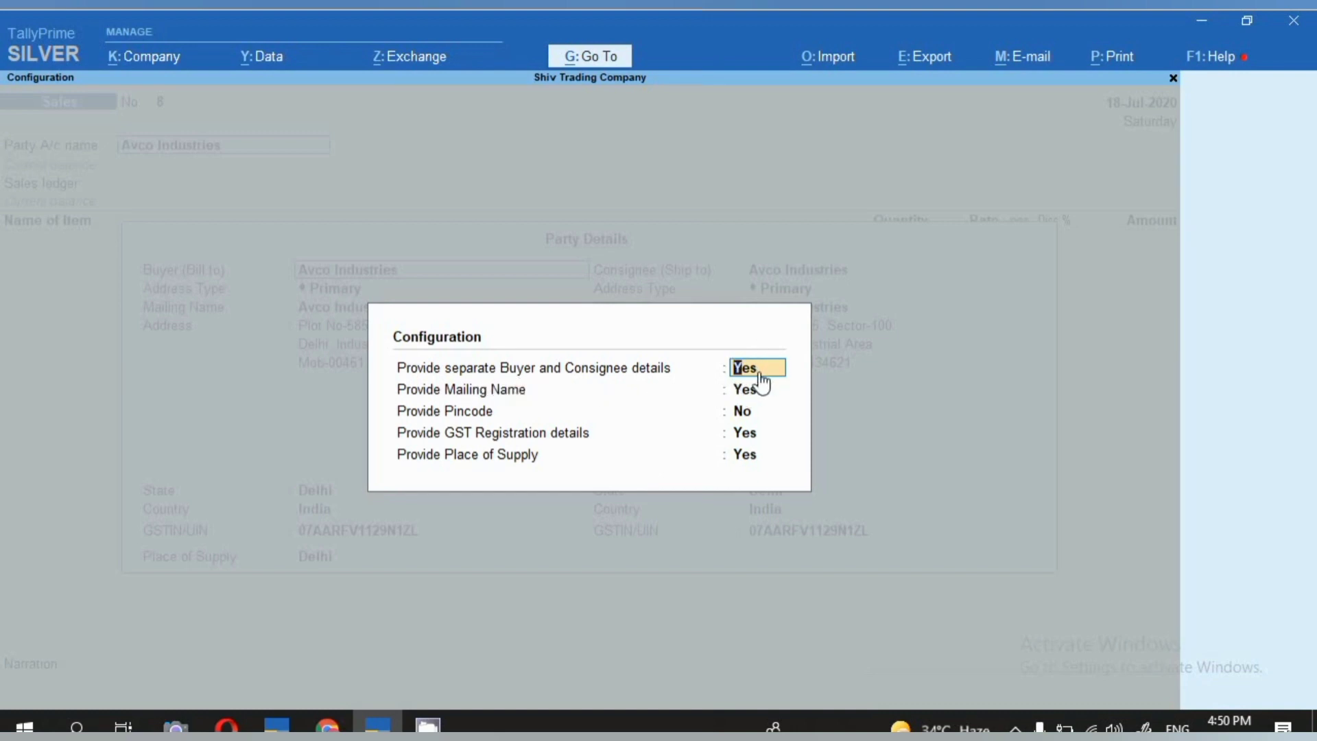
pyautogui.press('n')
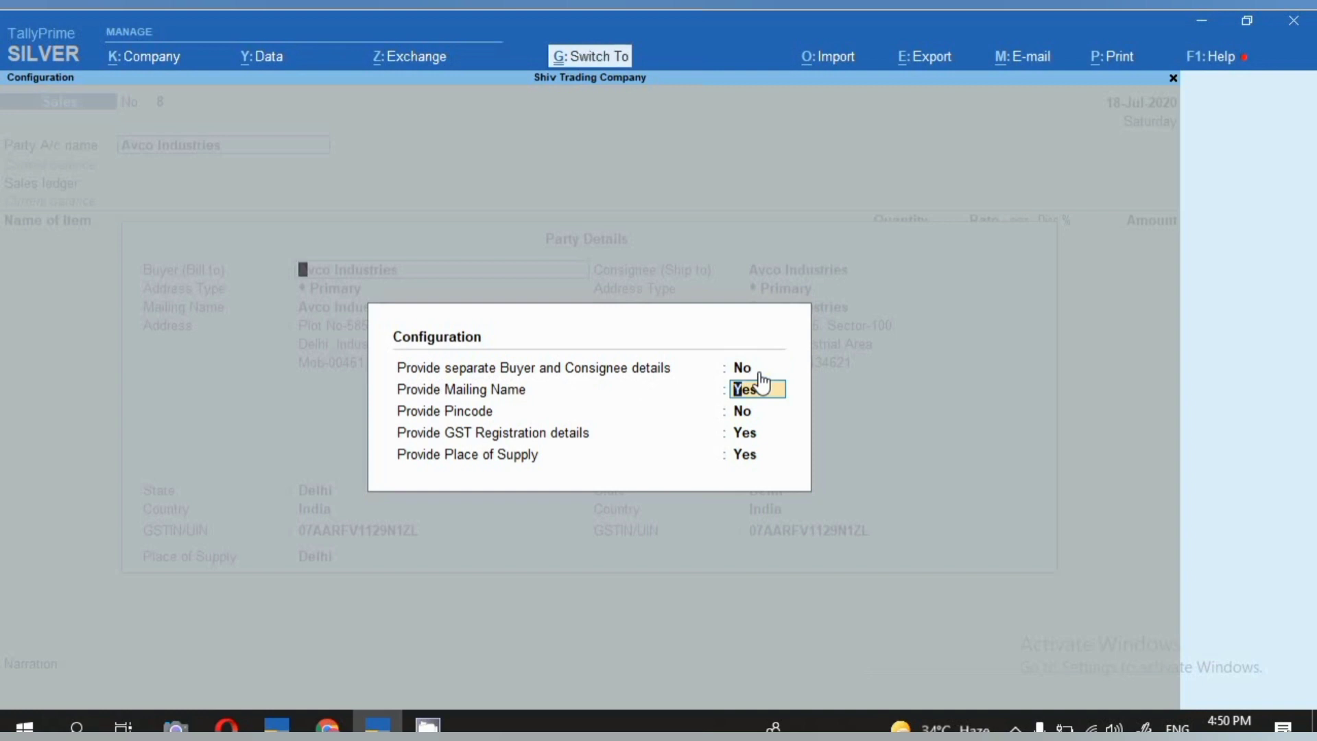
pyautogui.hotkey('ctrl', 'a')
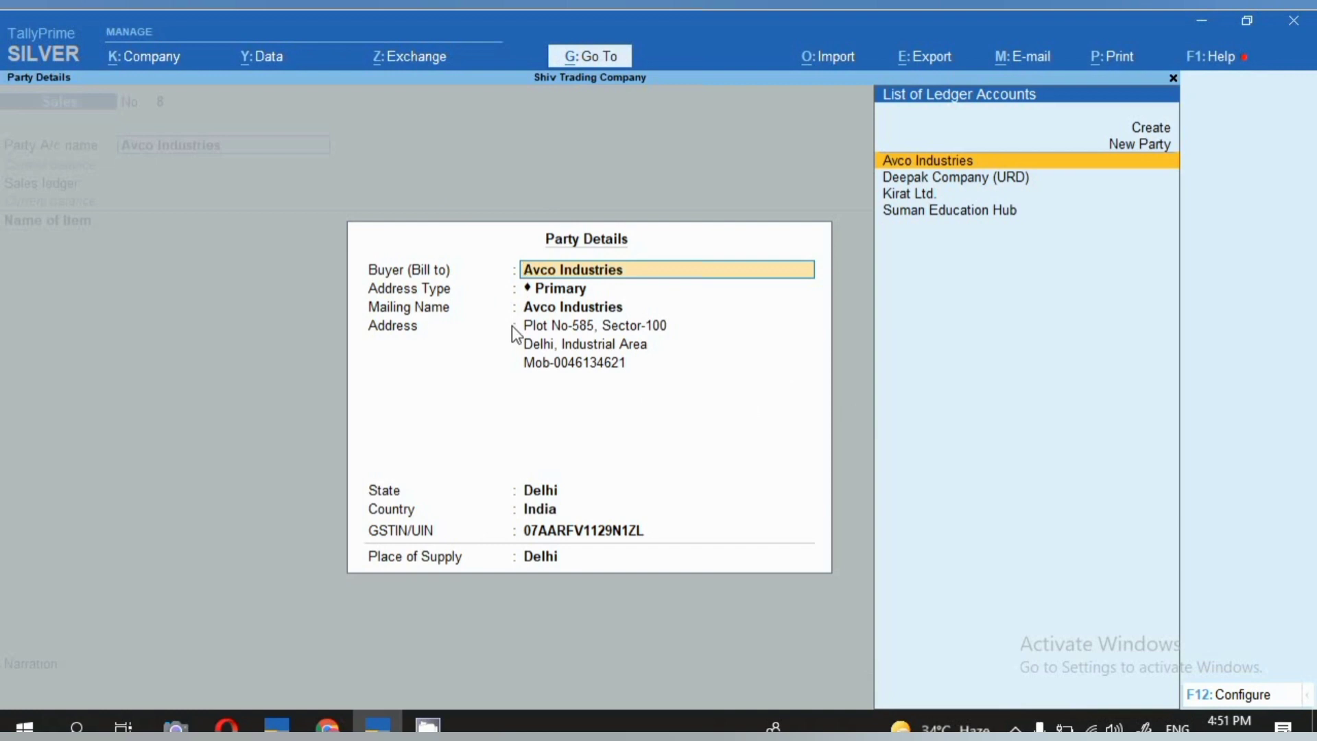
pyautogui.press('BackSpace')
pyautogui.press('Escape')
pyautogui.press('y')
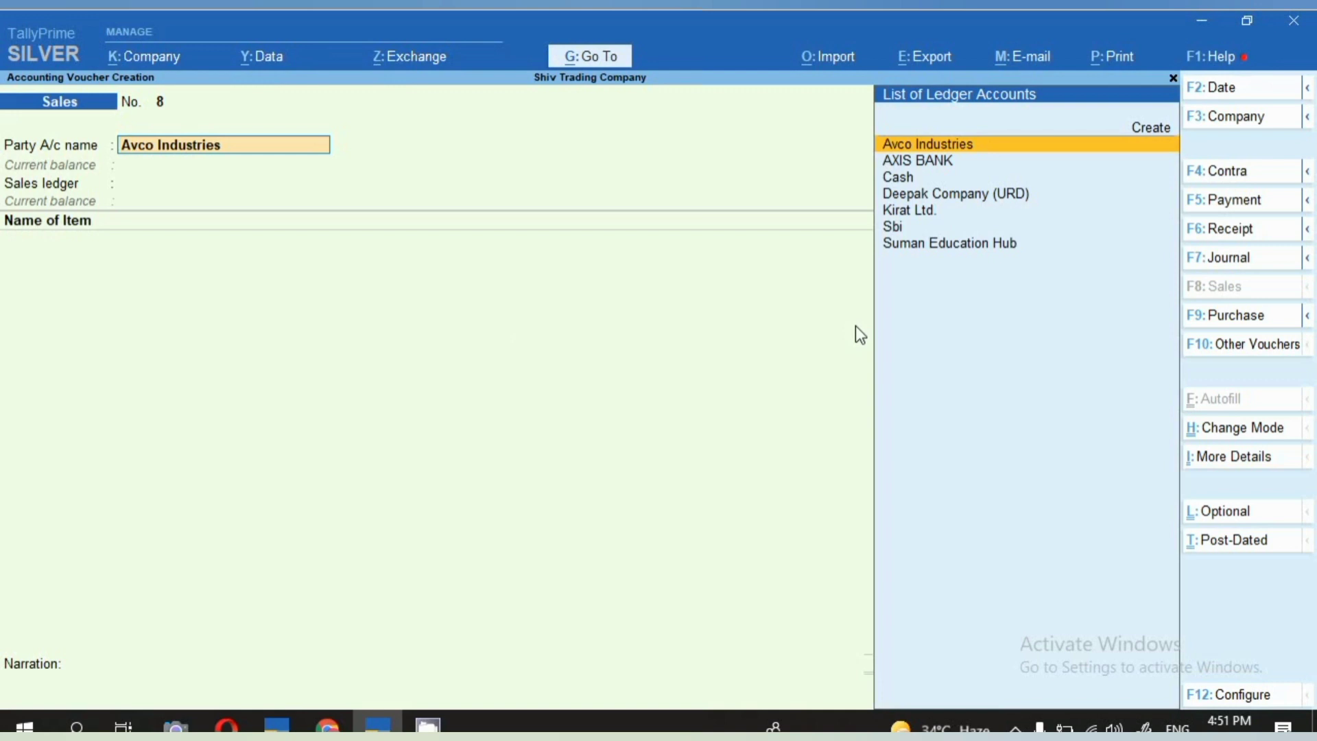
pyautogui.press('Down')
pyautogui.press('Down')
pyautogui.press('Down')
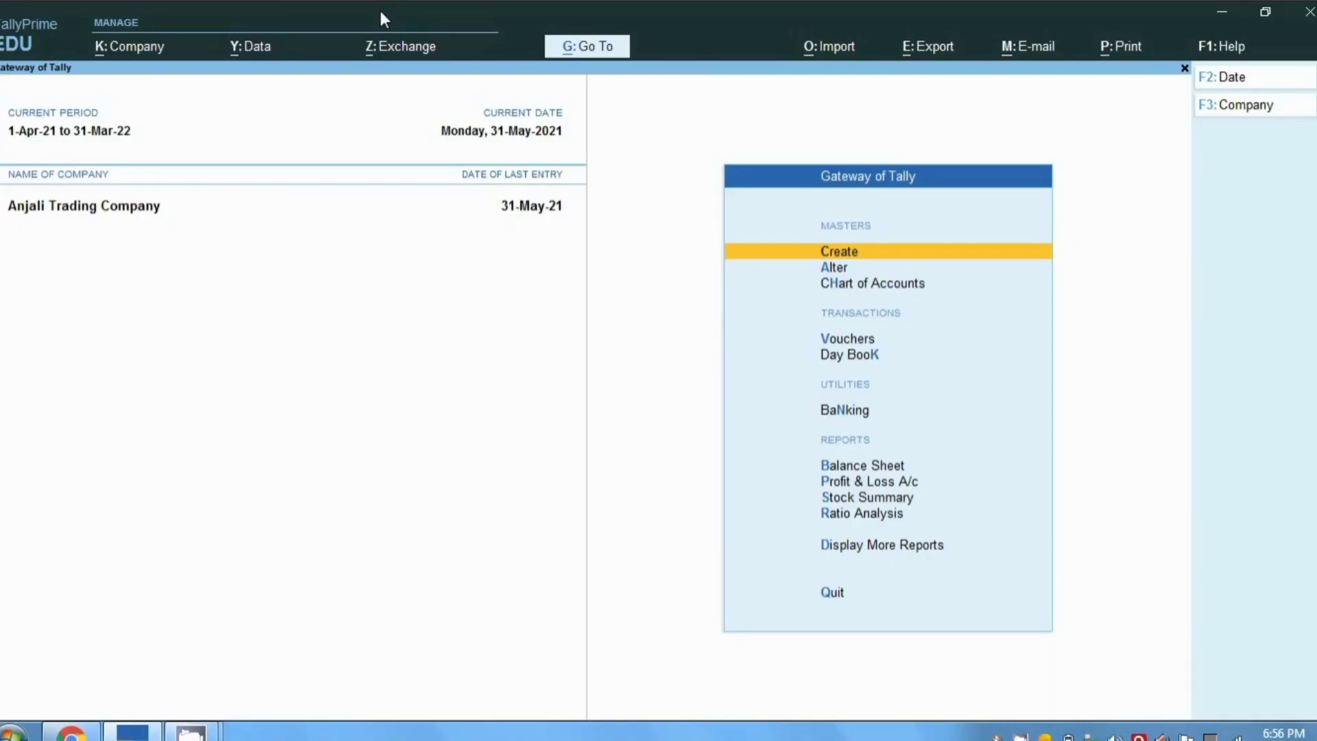
# Open a new sales voucher in Anjali Trading Company, and dismiss the voucher date prompt without changing the date
pyautogui.press('v')
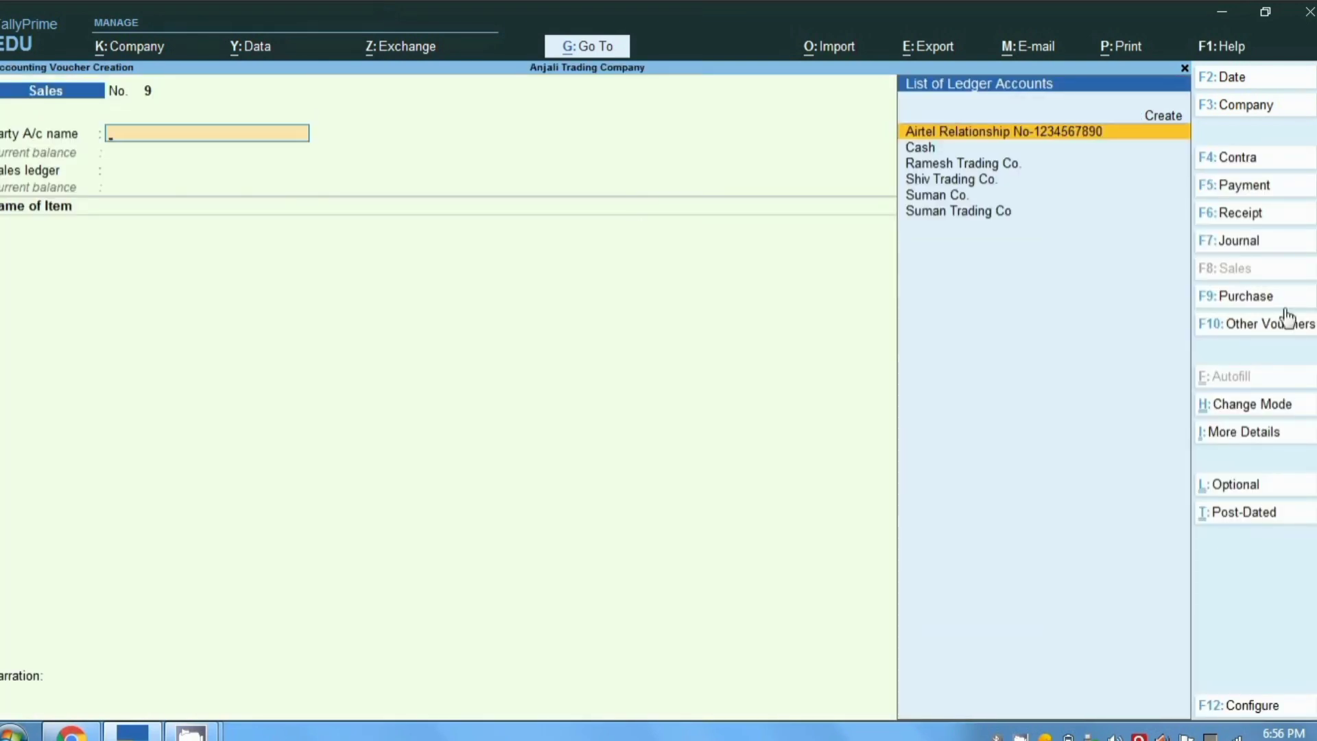
pyautogui.press('F2')
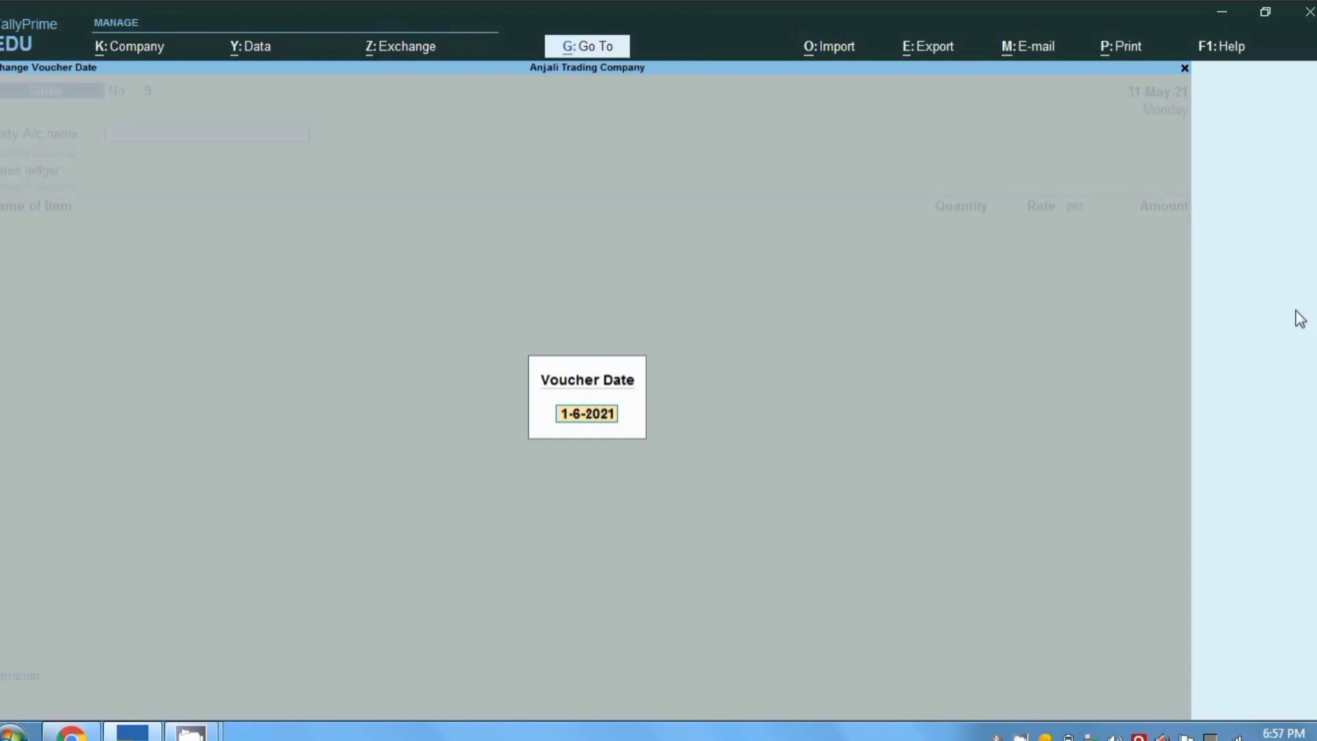
pyautogui.press('BackSpace')
pyautogui.press('Escape')
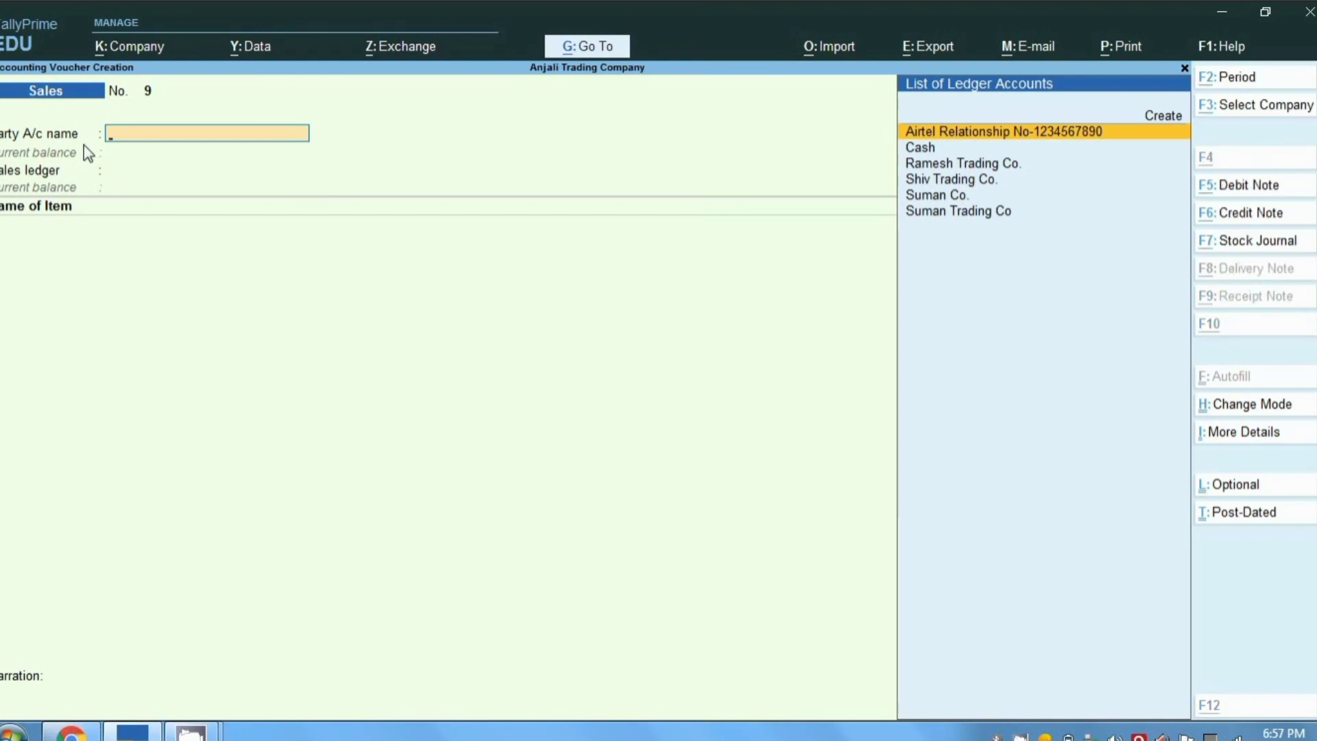
# Open the ledger creation form from the voucher's party name, and quit it without saving
pyautogui.hotkey('alt', 'c')
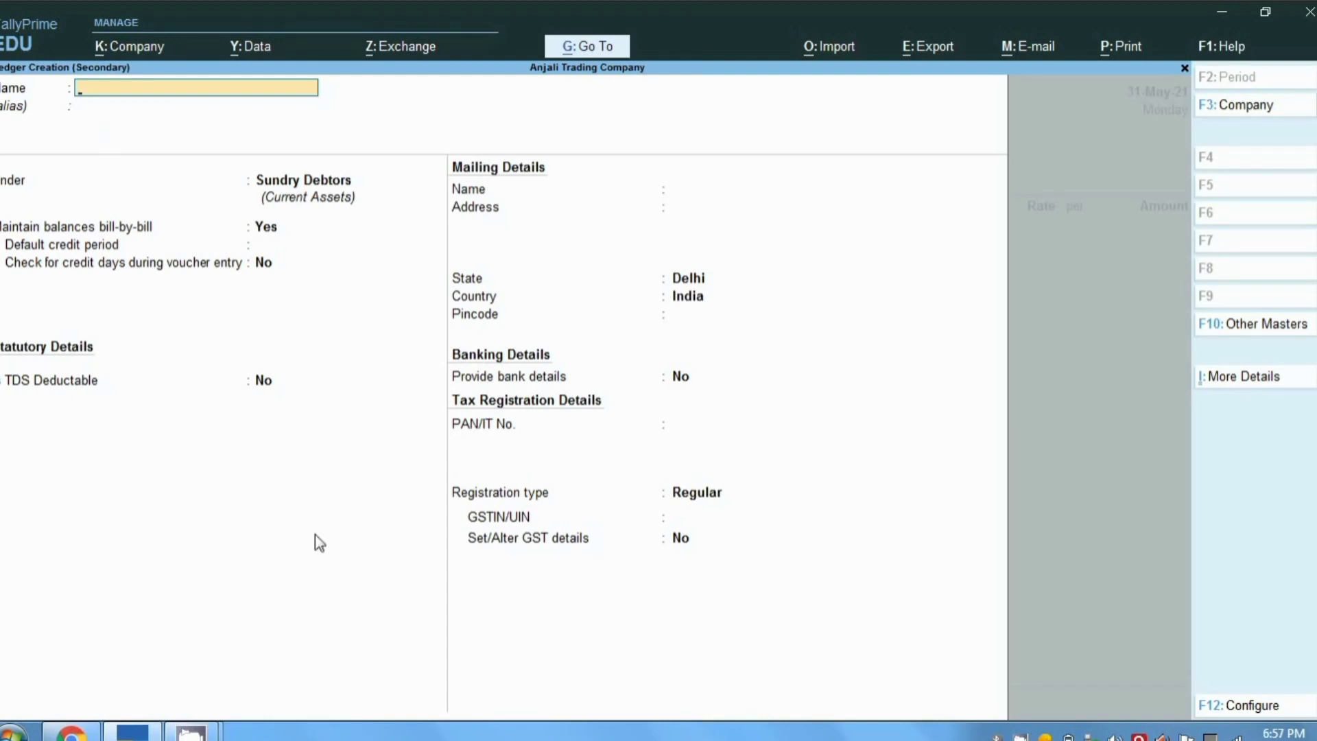
pyautogui.press('Escape')
pyautogui.press('y')
# Choose Shiv Trading Co. as the sales voucher's party and leave all dispatch details blank to reach its party details
pyautogui.press('Down')
pyautogui.press('Down')
pyautogui.press('Down')
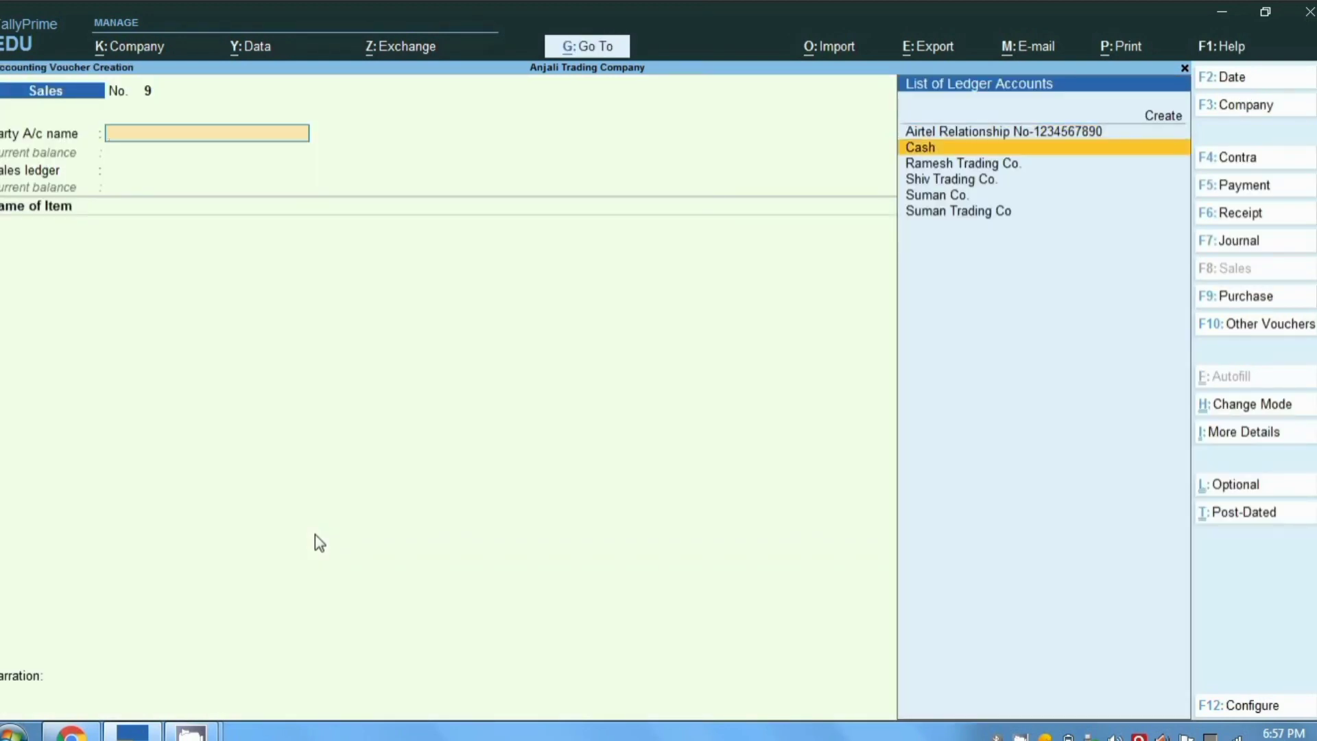
pyautogui.press('Return')
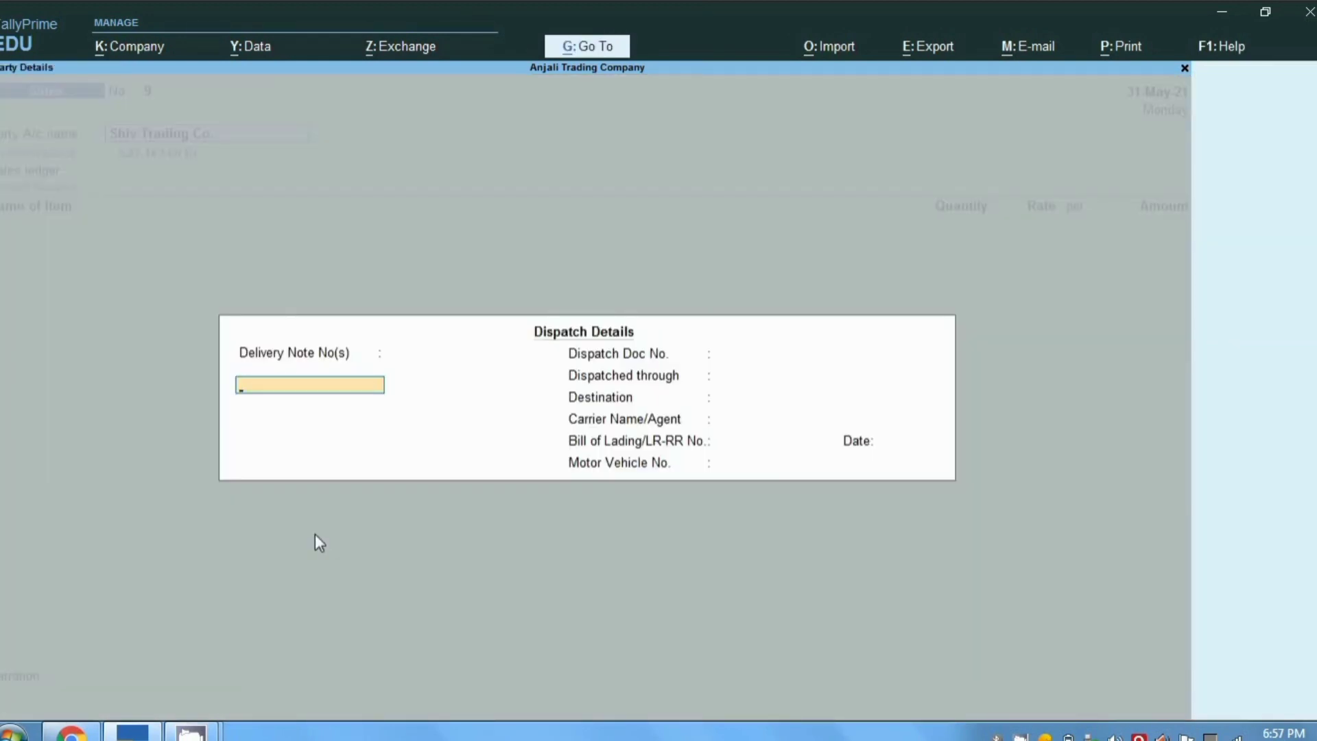
pyautogui.press('Return')
pyautogui.press('Return')
pyautogui.press('Return')
pyautogui.press('Return')
pyautogui.press('Return')
pyautogui.press('Return')
pyautogui.press('Return')
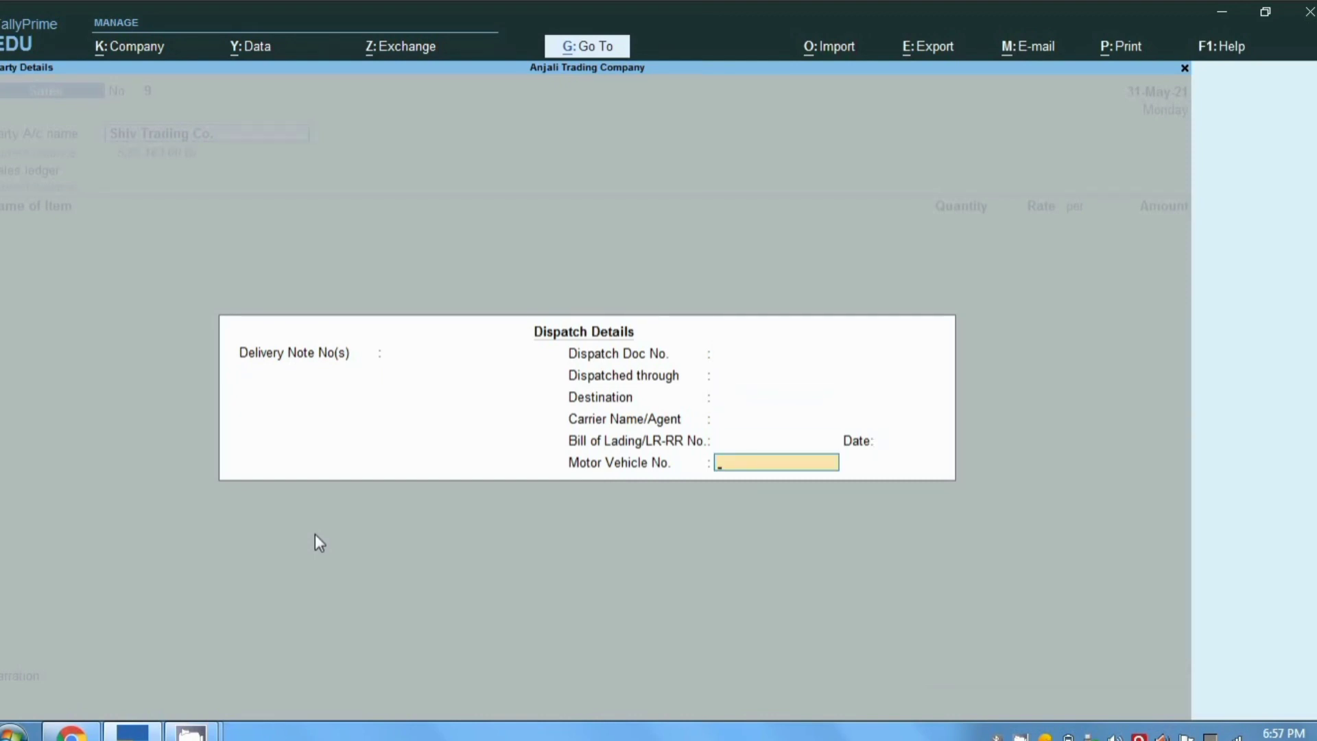
pyautogui.press('Return')
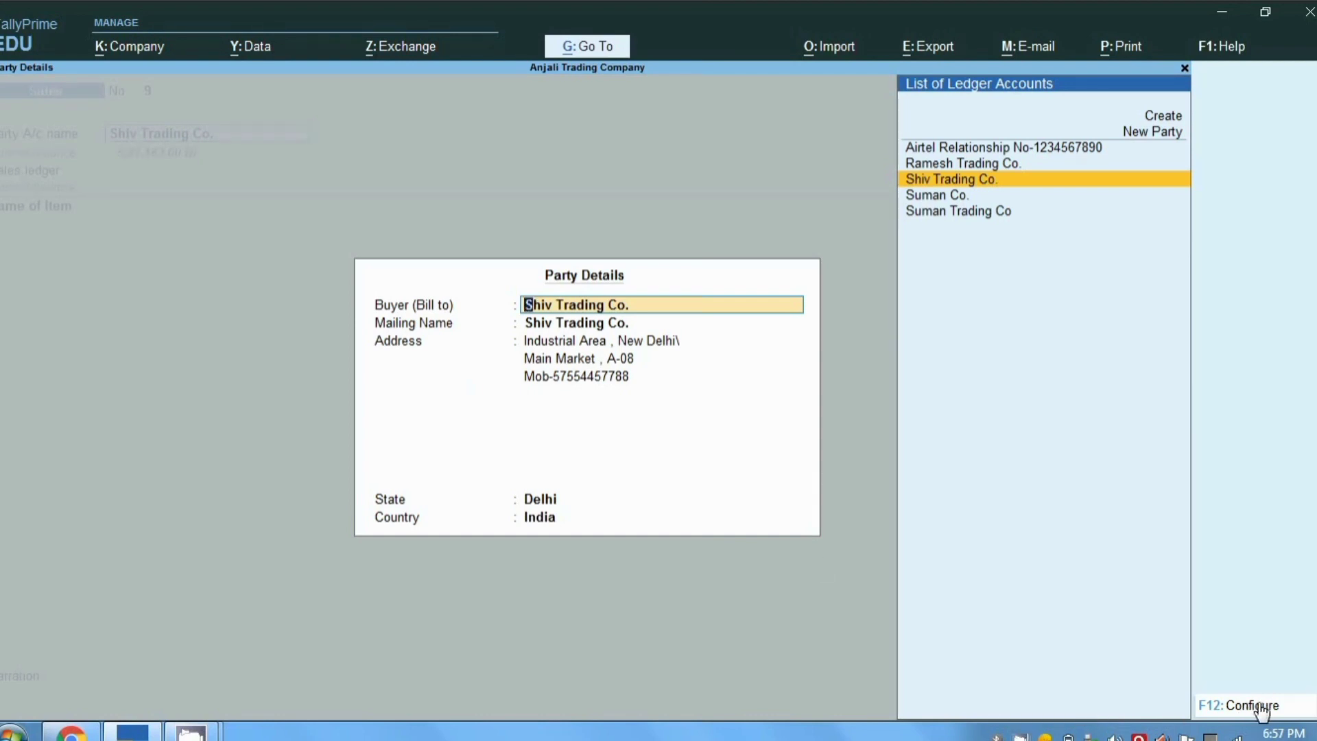
# Set Provide separate Buyer and Consignee details to Yes in the party details configuration, and save the configuration
pyautogui.click(1250, 707)
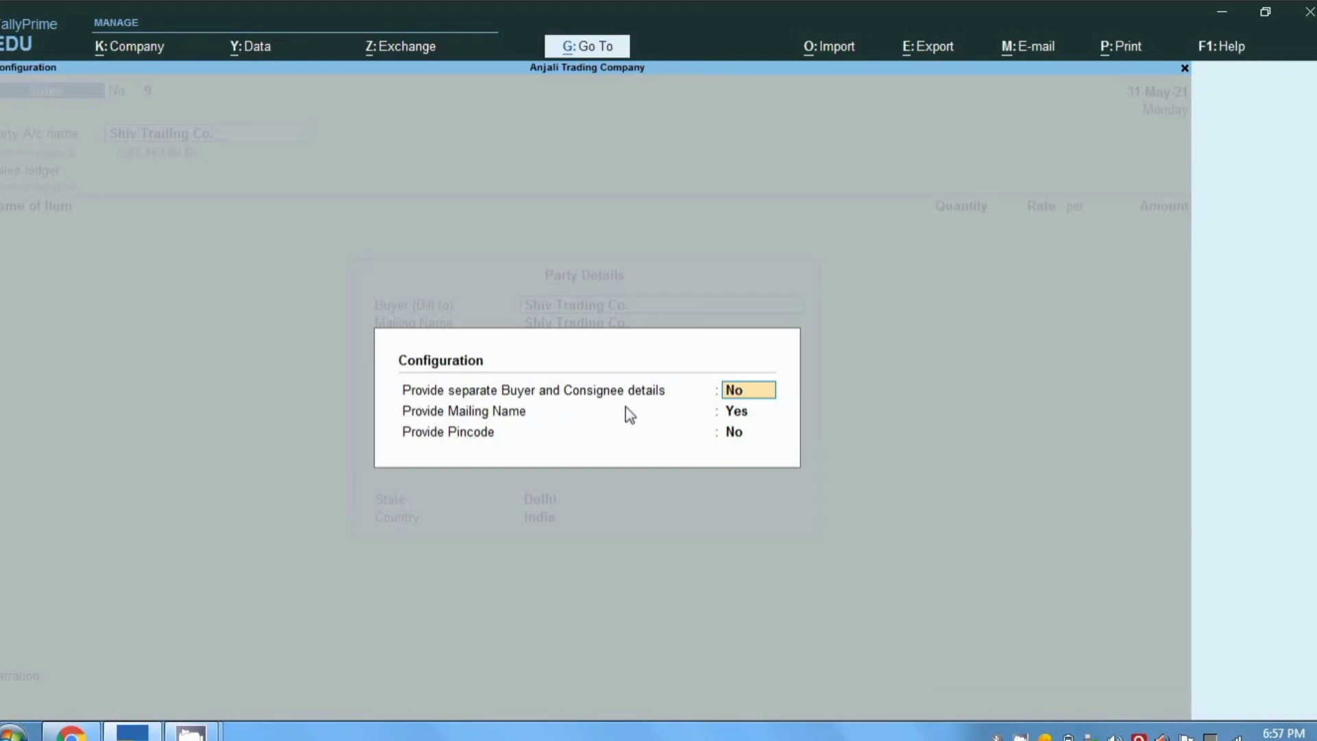
pyautogui.write('y')
pyautogui.press('Return')
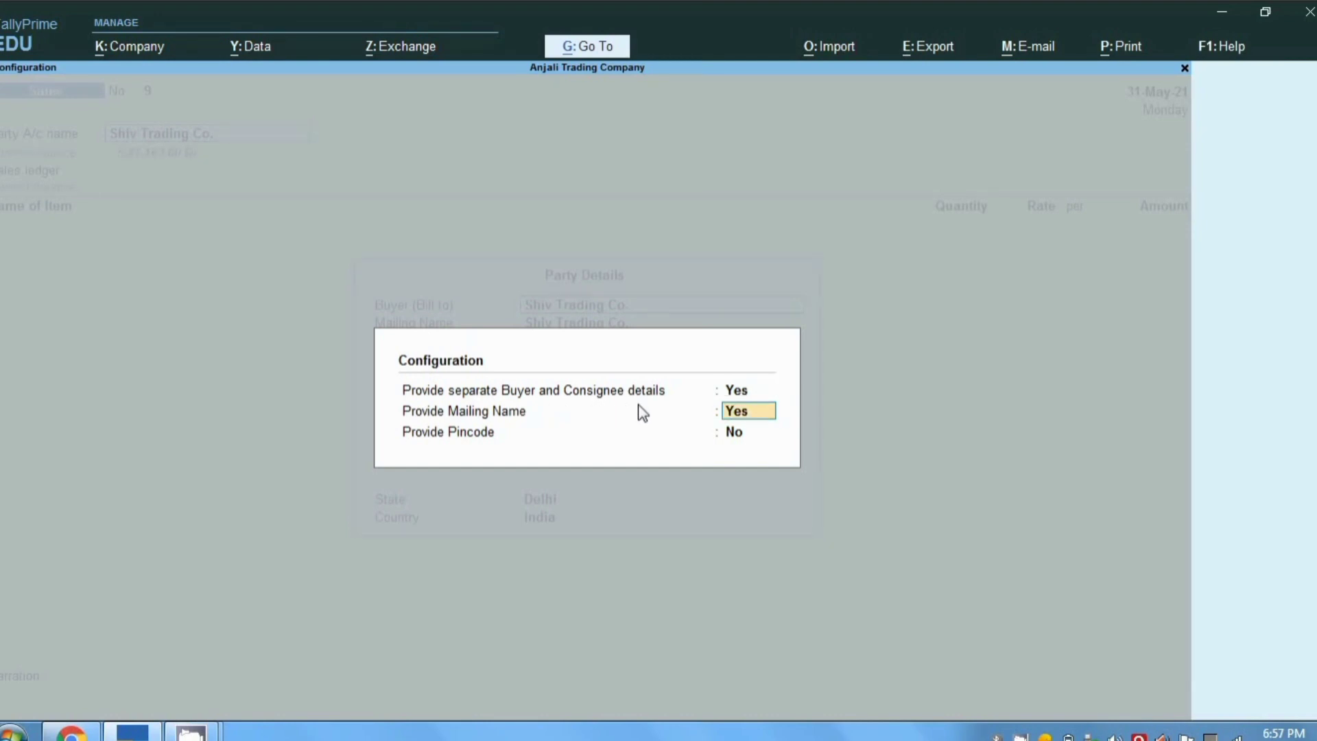
pyautogui.hotkey('ctrl', 'a')
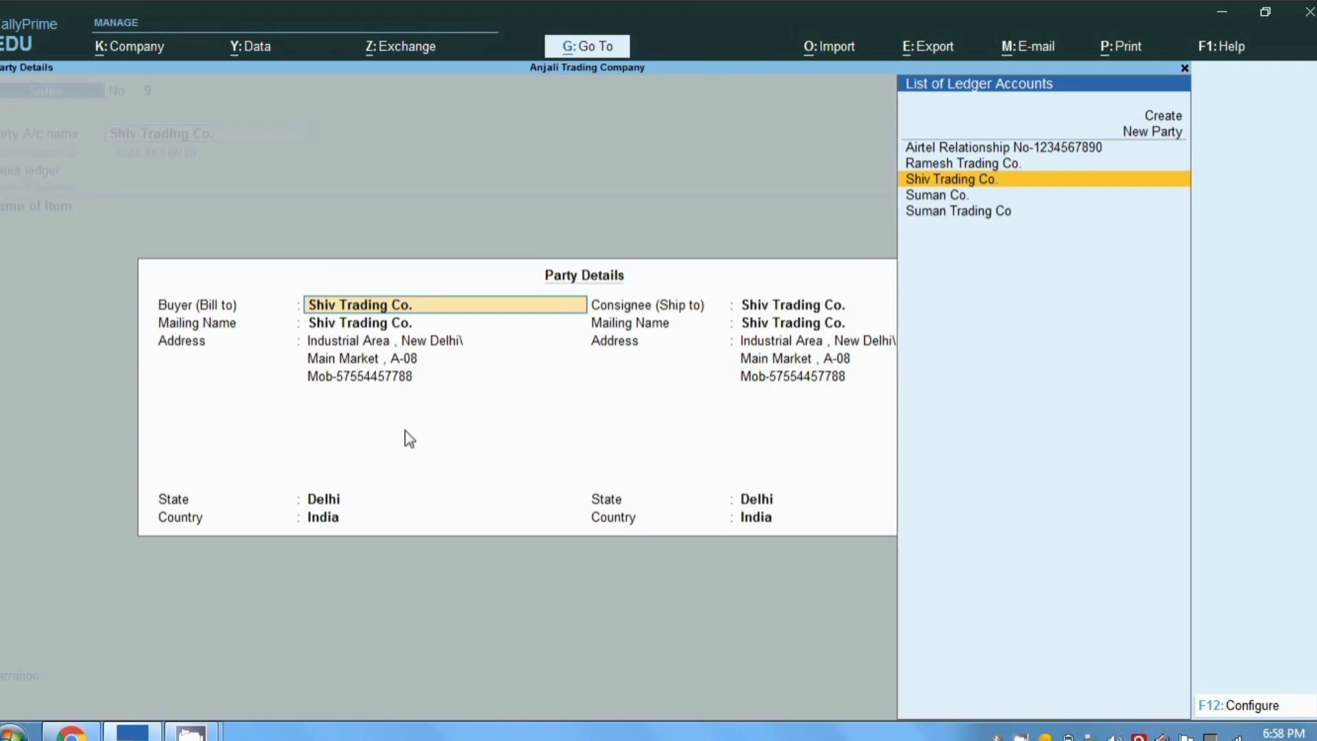
# Keep the buyer and set the consignee (ship to) to a new party named Suman Trrading Com
pyautogui.press('Return')
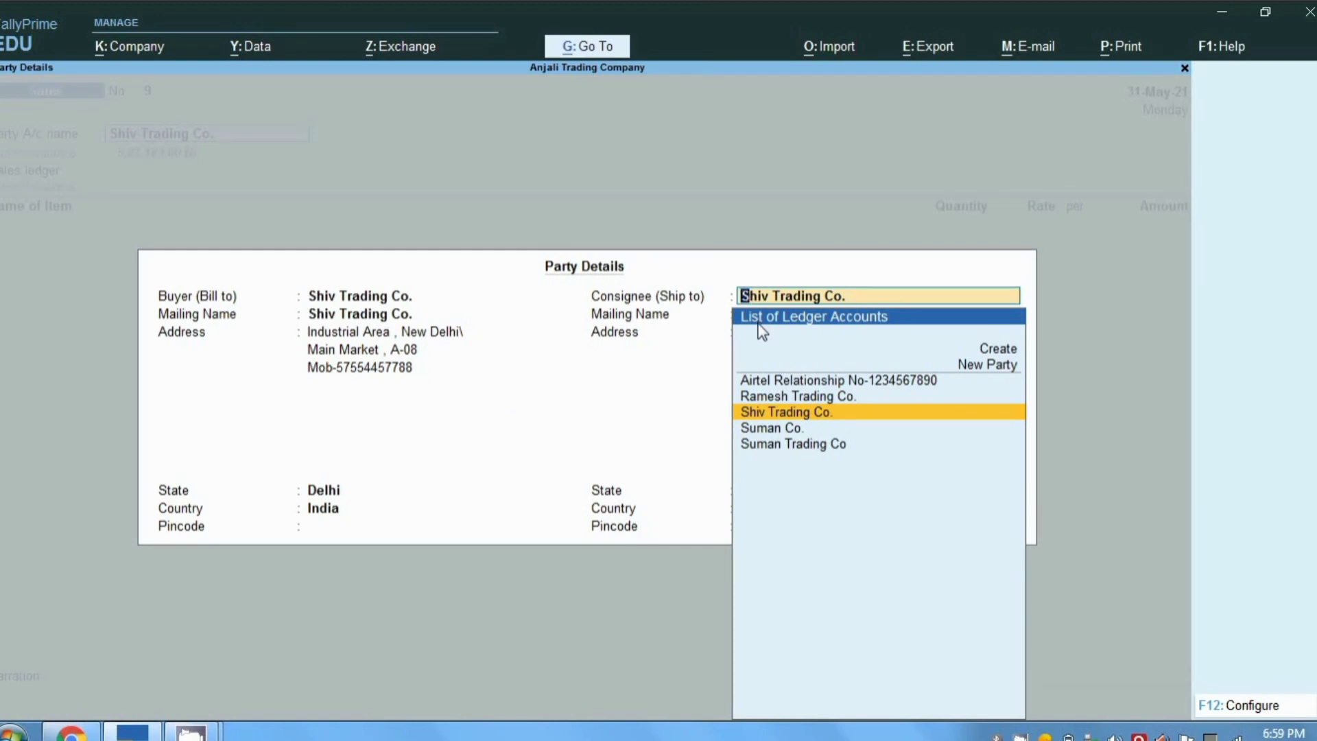
pyautogui.write('Suman t')
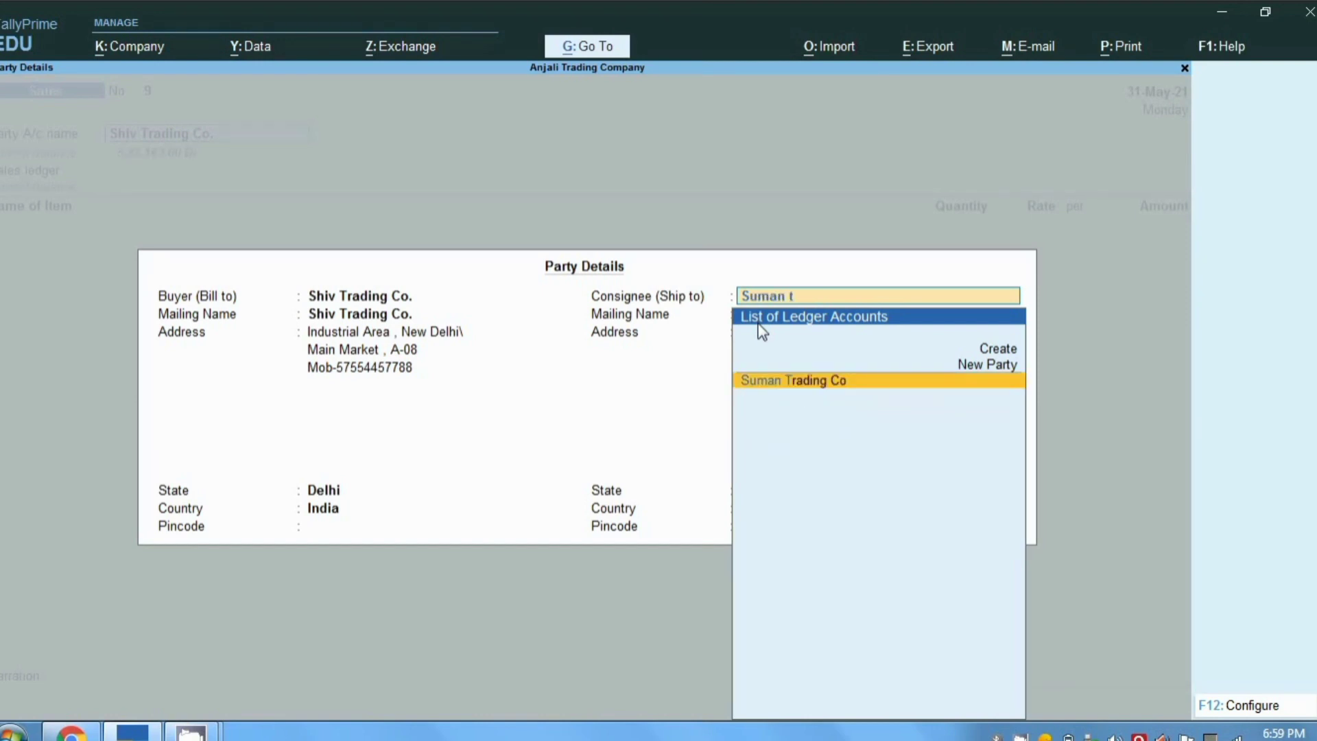
pyautogui.write('rrading Com')
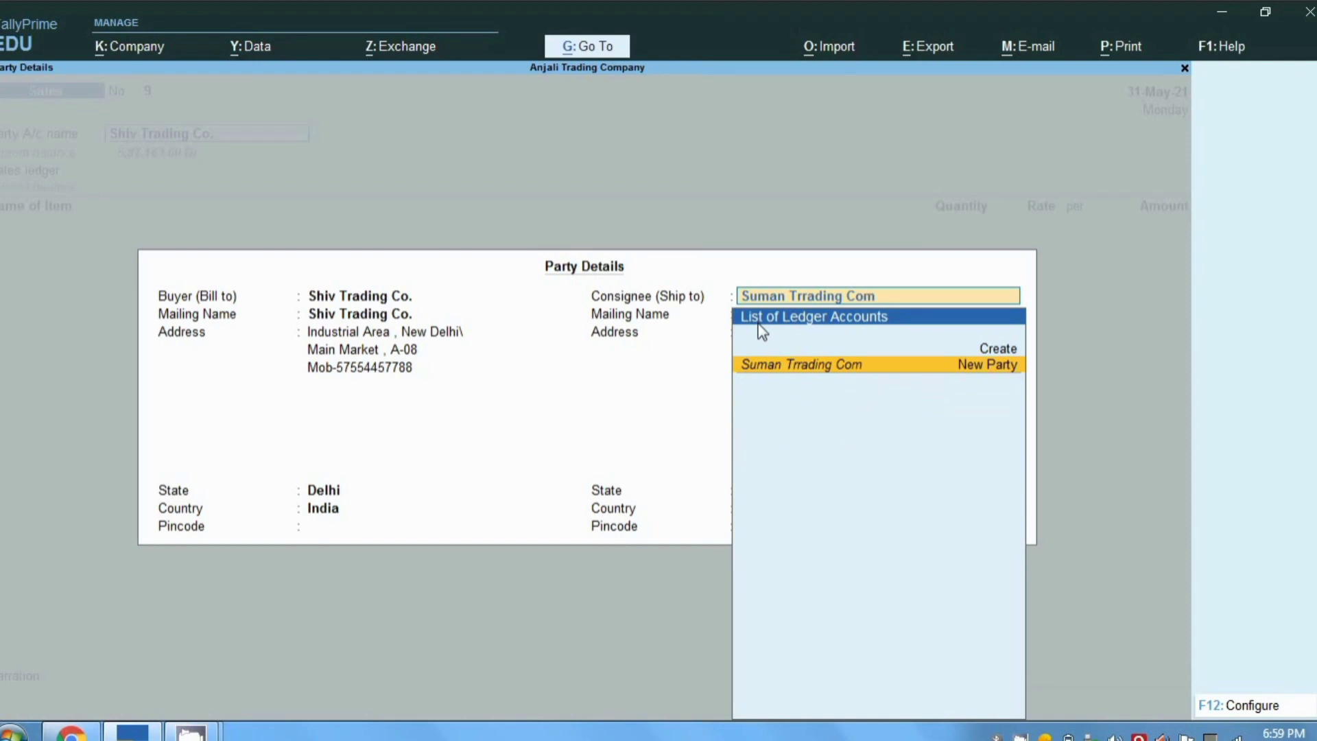
pyautogui.press('Return')
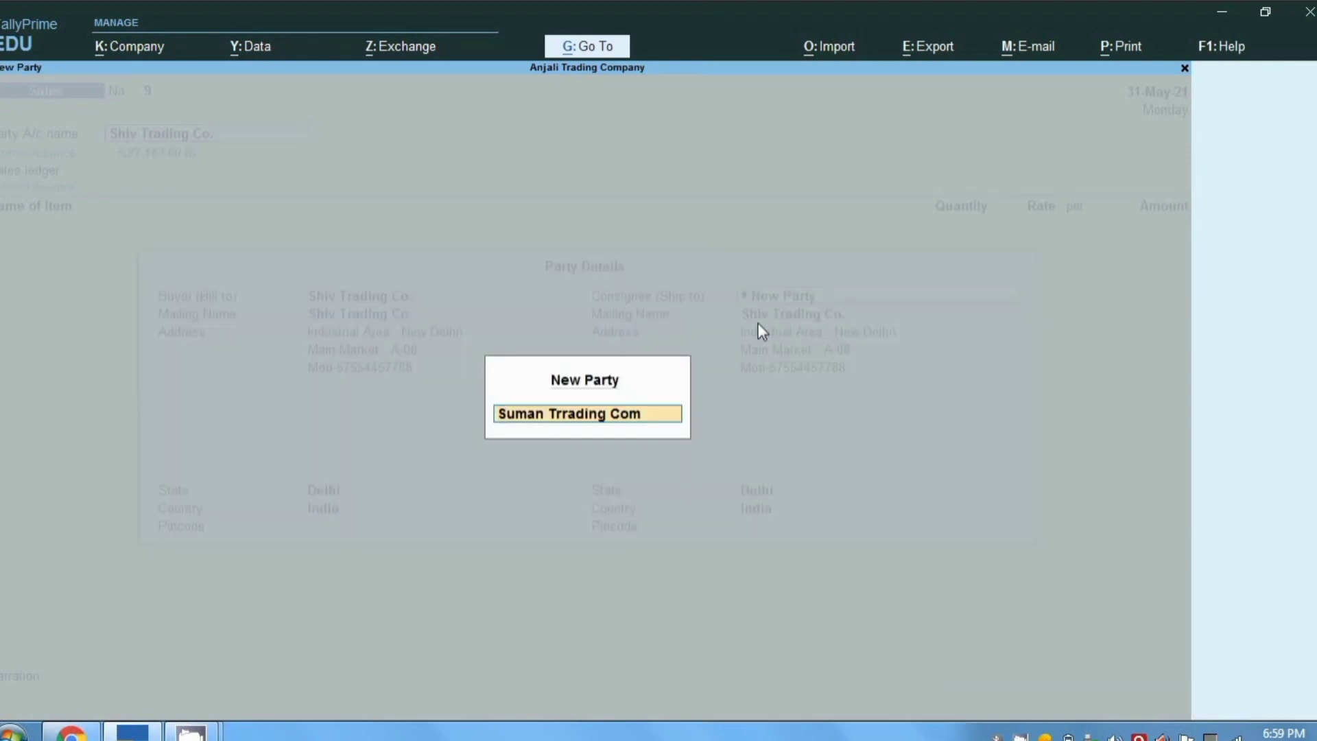
pyautogui.press('Return')
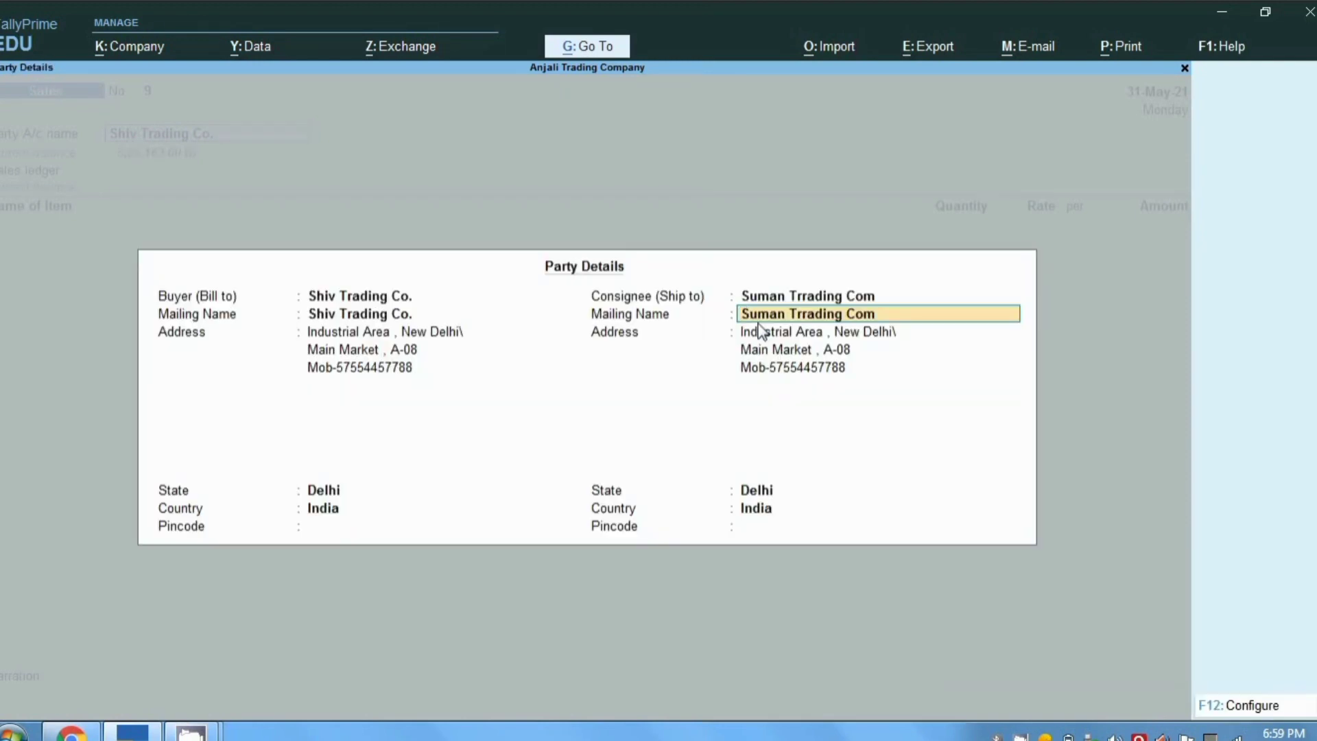
# Replace the consignee's address with a new one and set its state to Punjab, then accept the party details
pyautogui.press('Return')
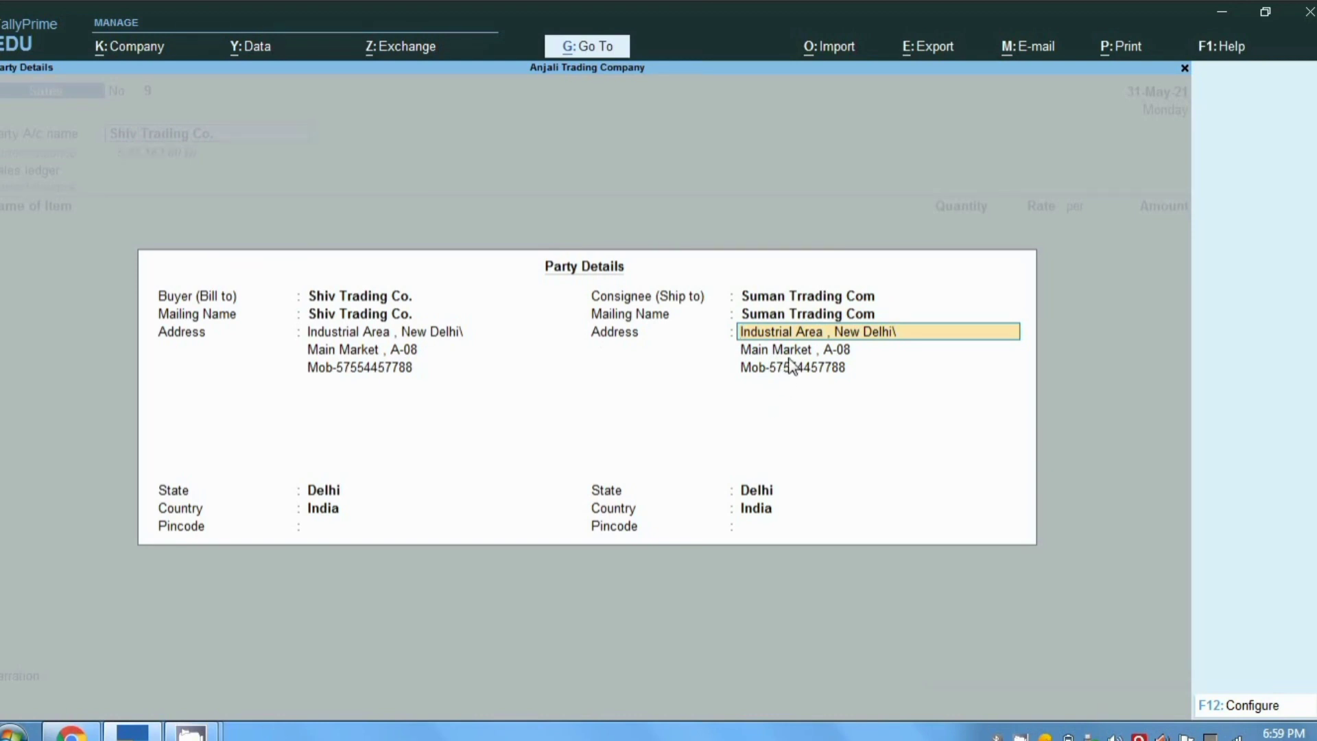
pyautogui.write('Maya')
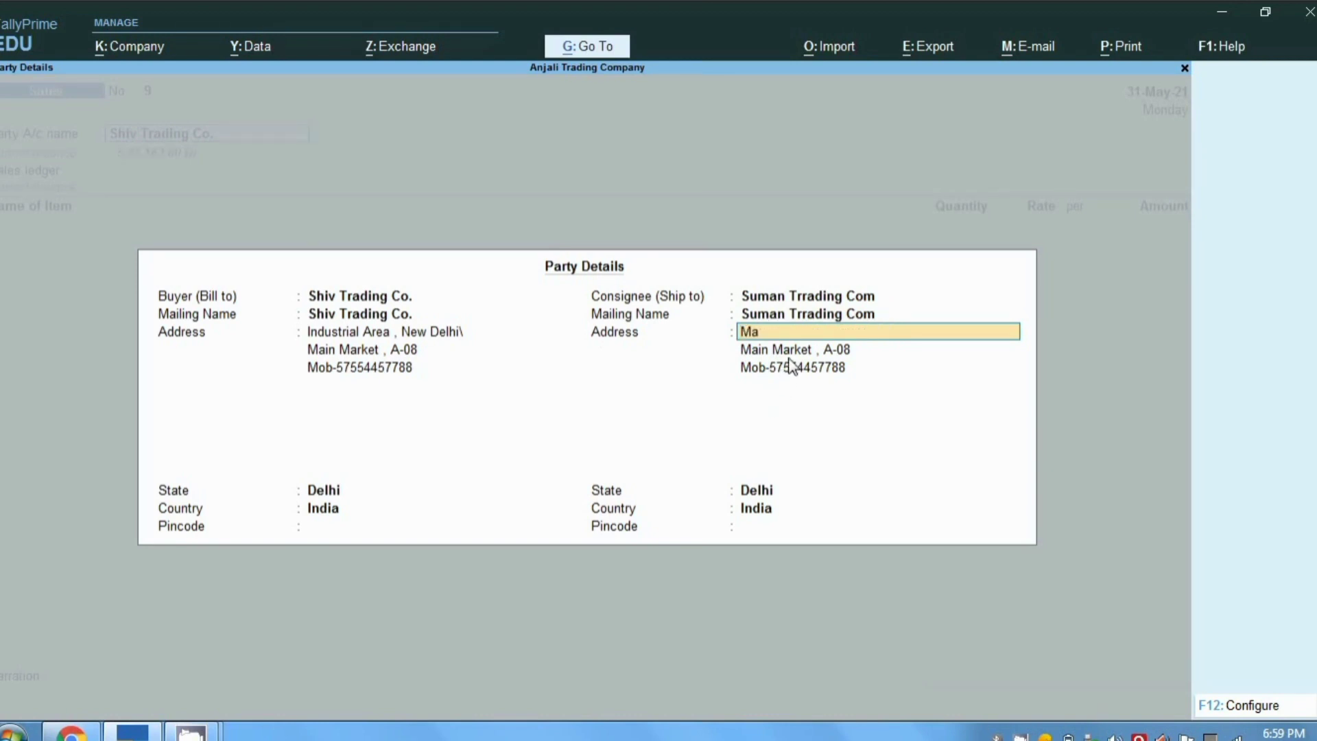
pyautogui.write(' Maya i')
pyautogui.write('n')
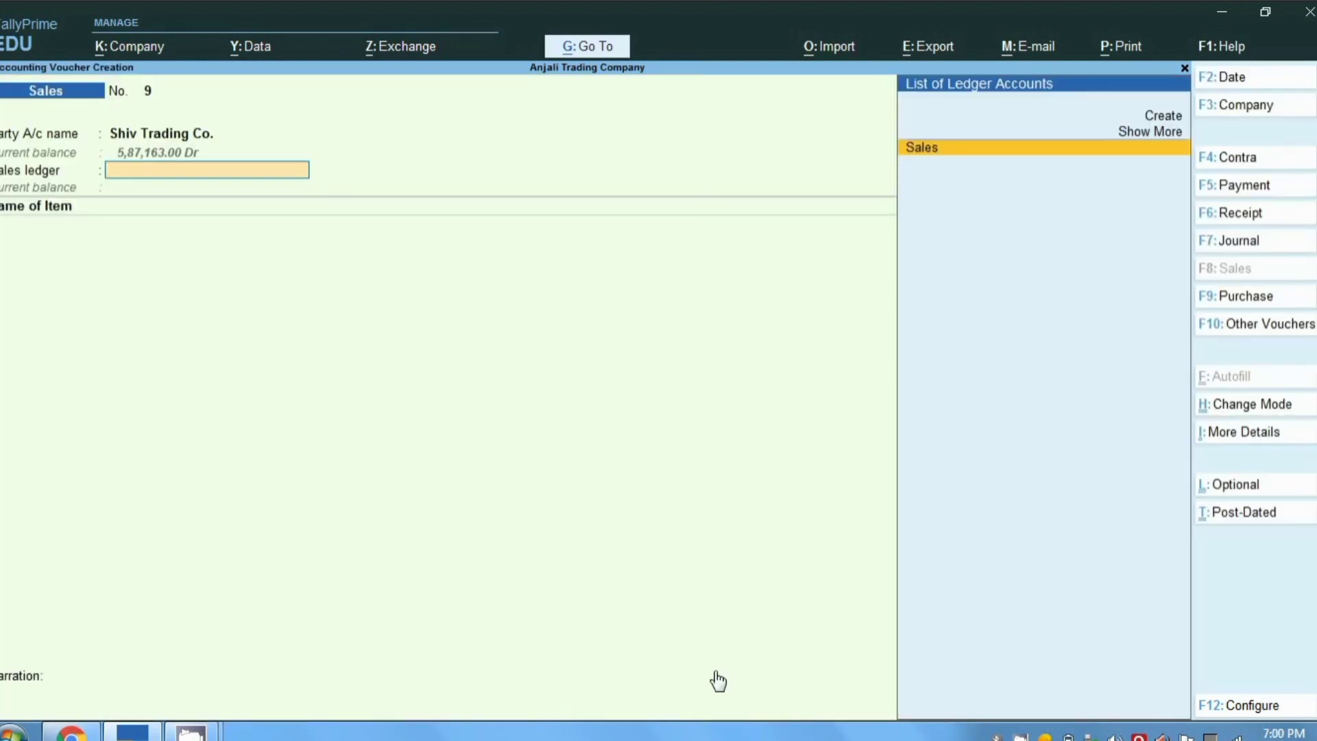
# Select the Sales ledger and add the item Rice with quantity 2 kg at a rate of 234, leaving the packages blank
pyautogui.press('Return')
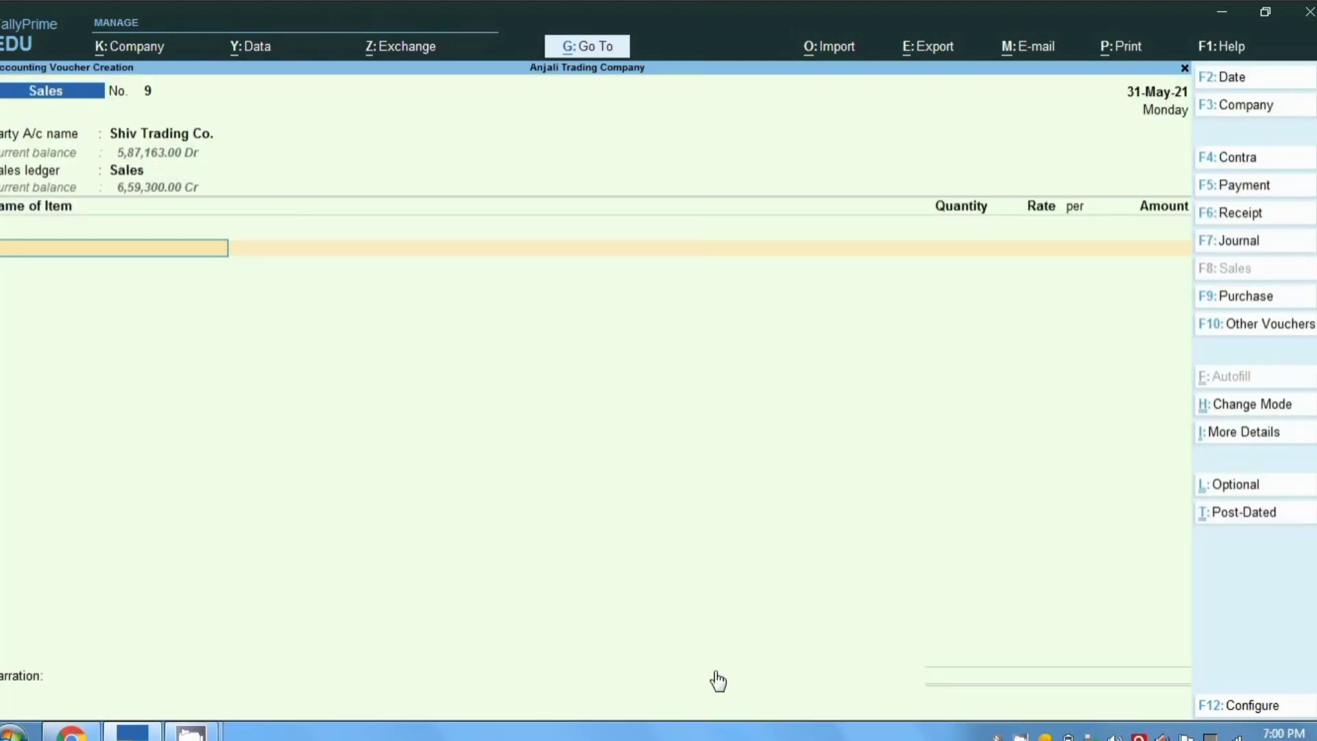
pyautogui.write('ri')
pyautogui.press('Return')
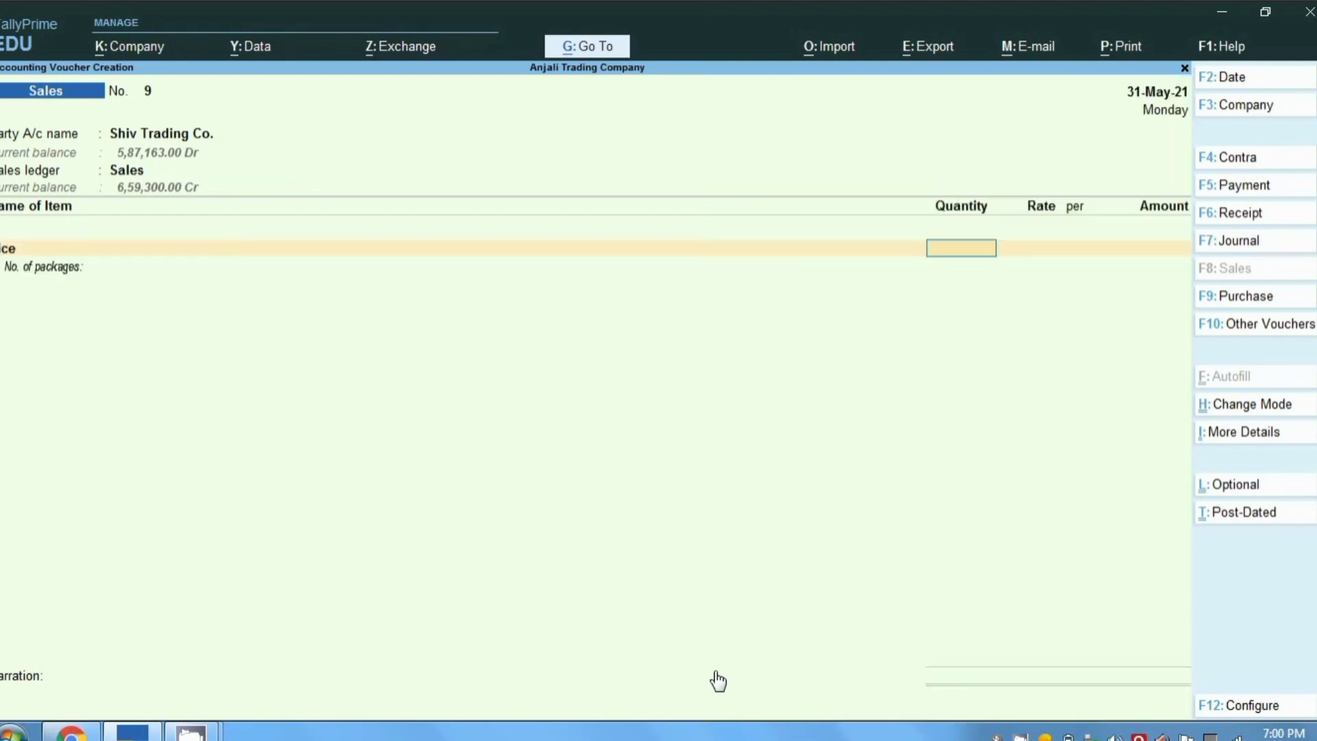
pyautogui.write('2')
pyautogui.press('Return')
pyautogui.press('Return')
pyautogui.write('234')
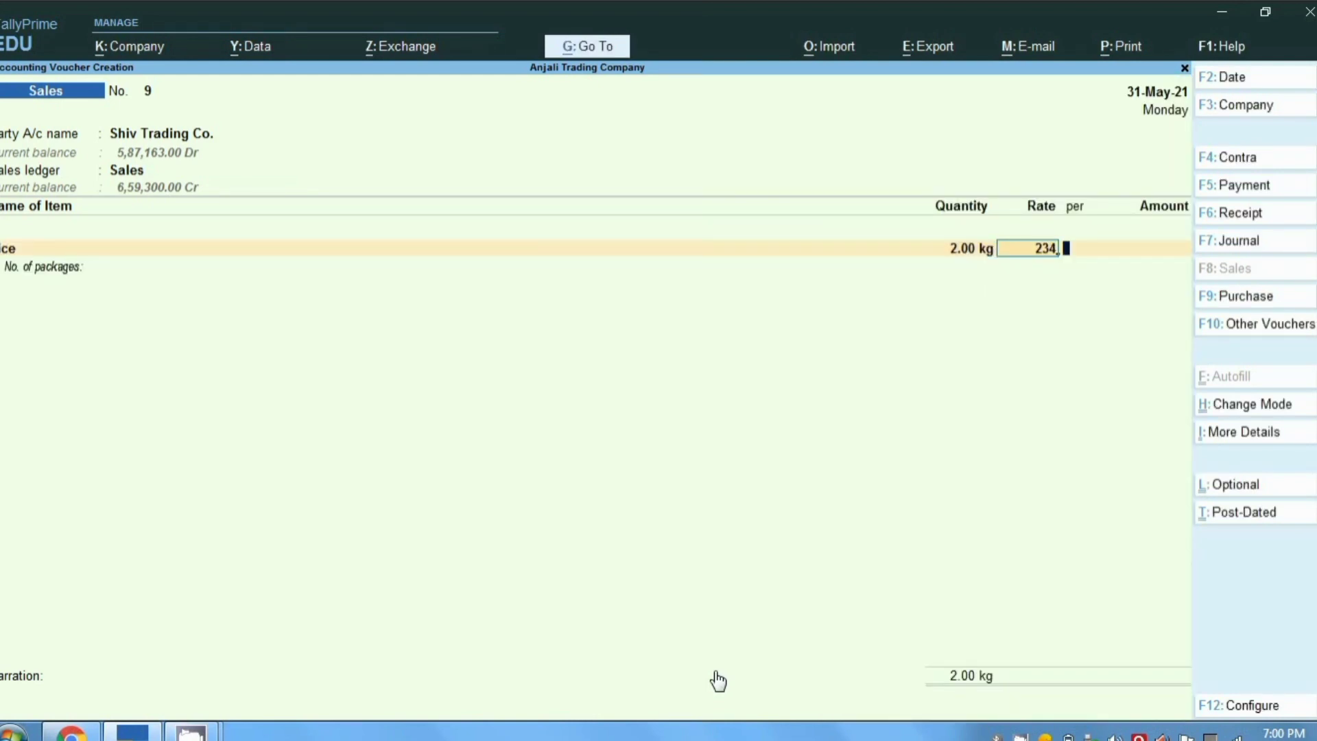
pyautogui.press('Return')
pyautogui.press('Return')
pyautogui.press('Return')
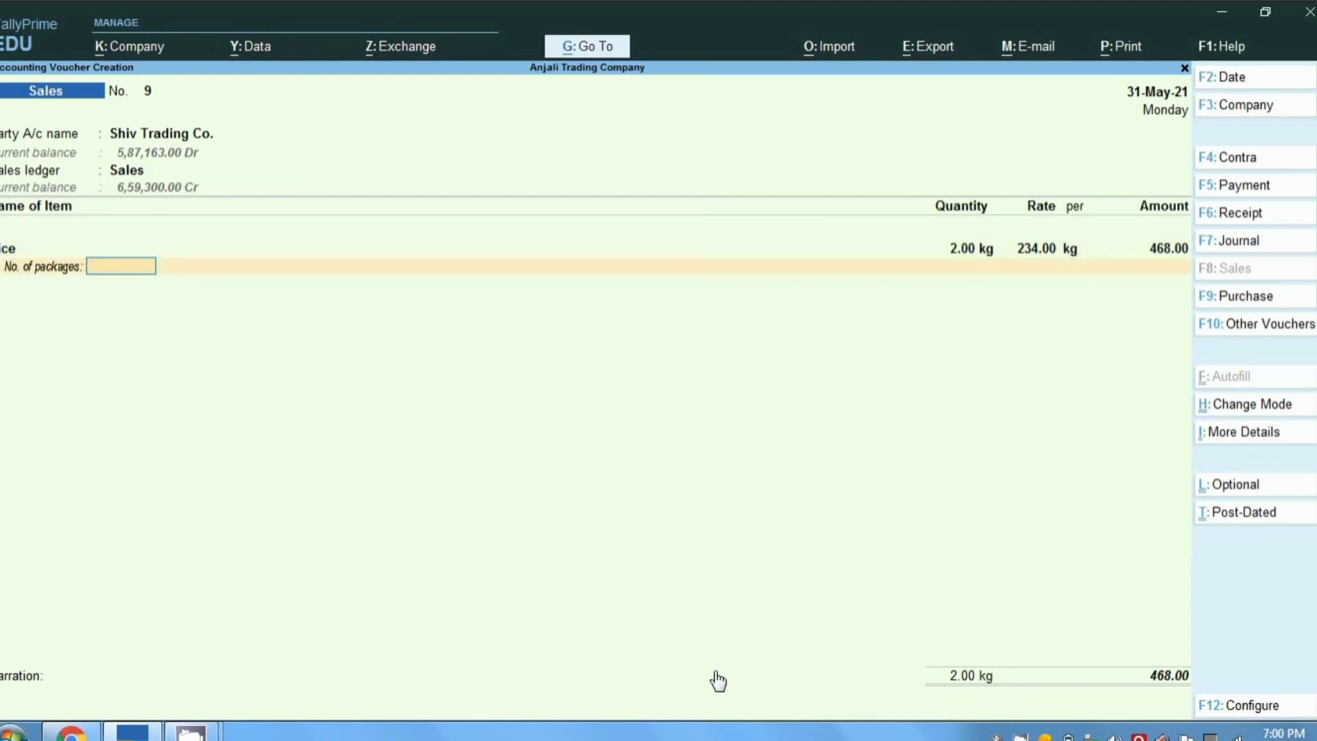
pyautogui.press('Return')
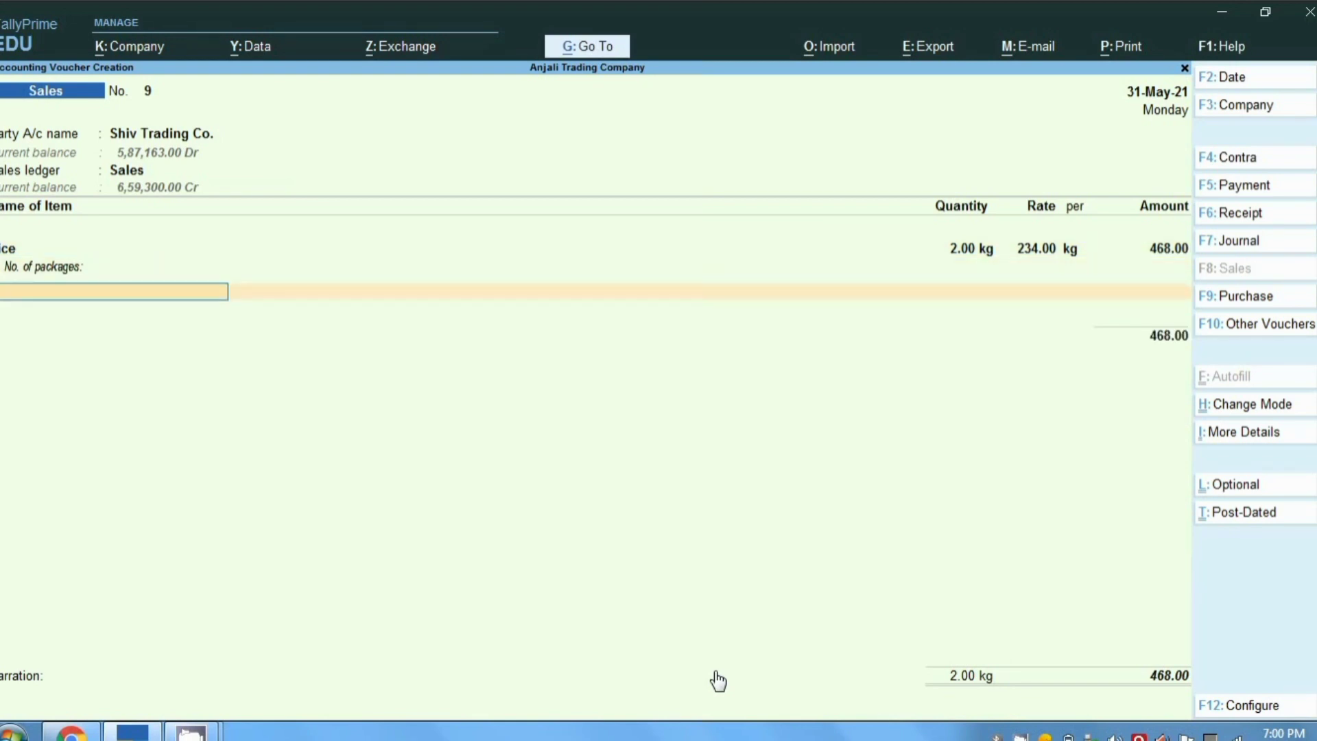
pyautogui.write('m')
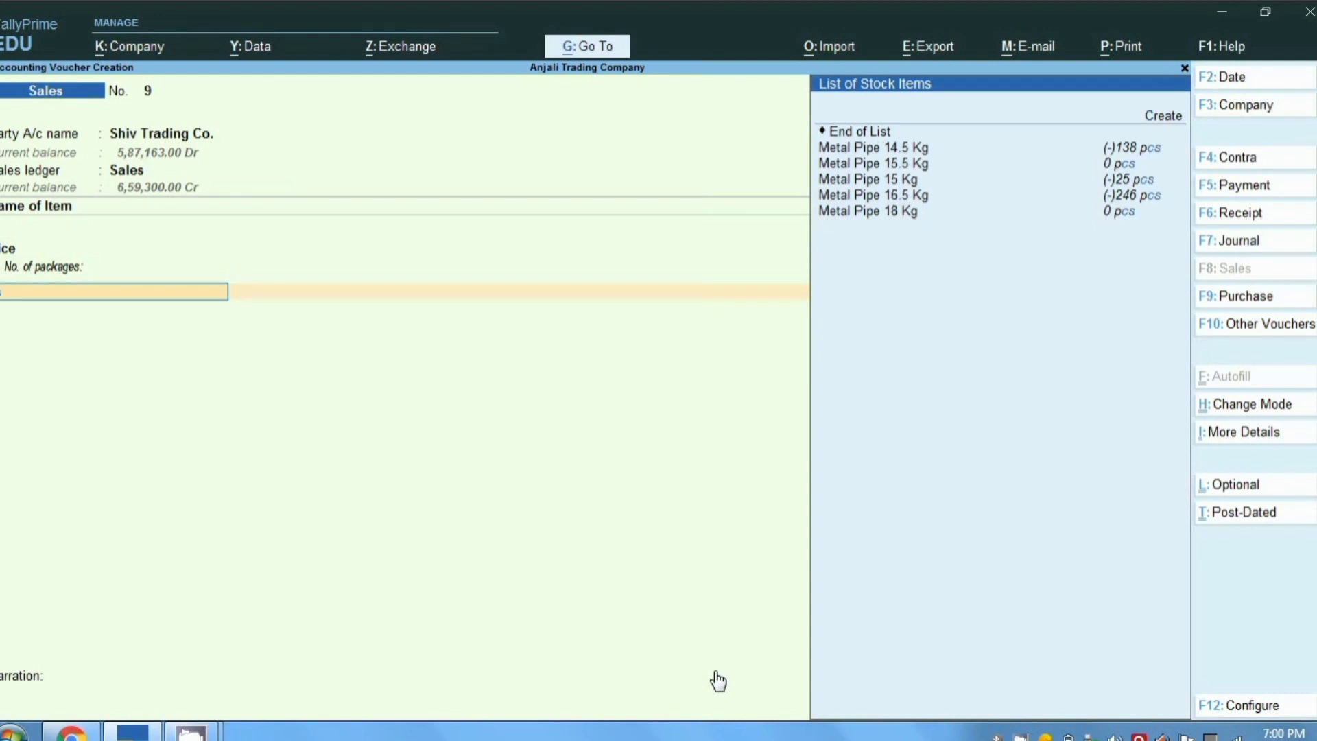
pyautogui.press('BackSpace')
pyautogui.write('m')
pyautogui.press('BackSpace')
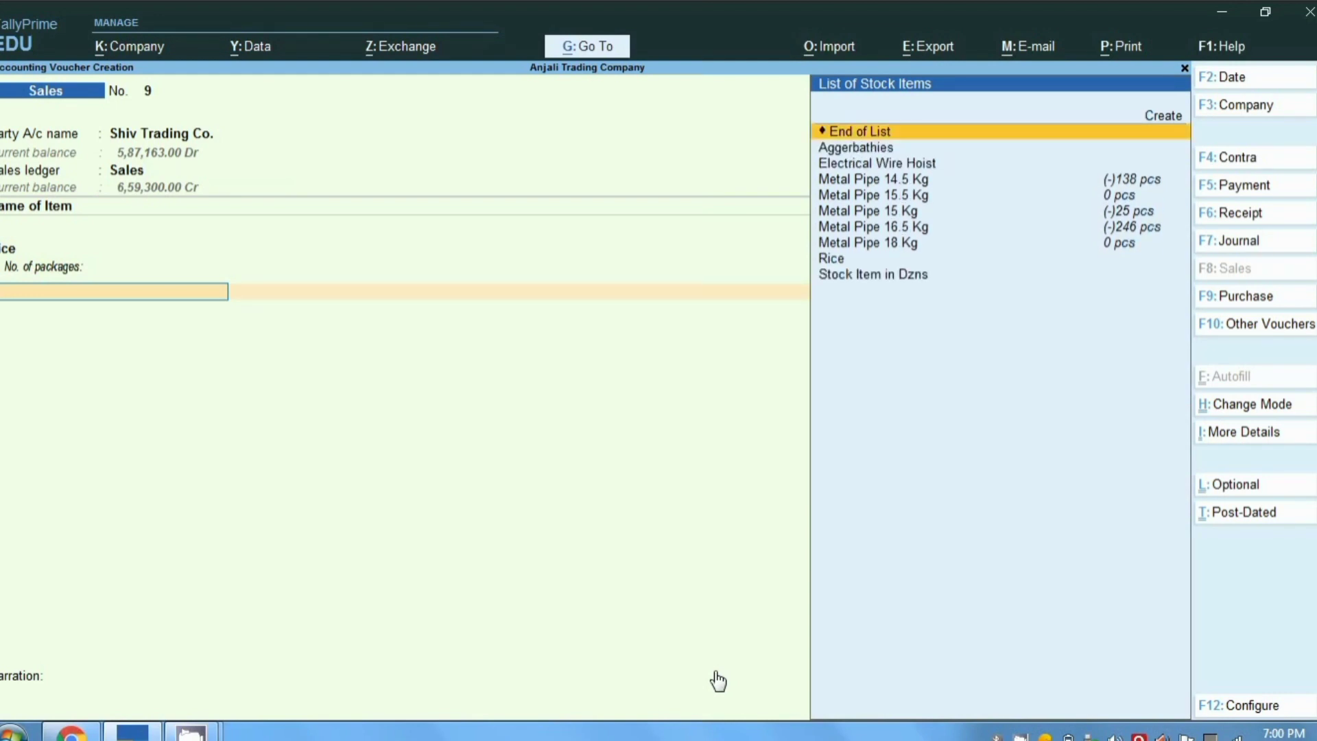
# End the item list and add the Cgst and Sgst tax ledgers to the sales voucher
pyautogui.press('Return')
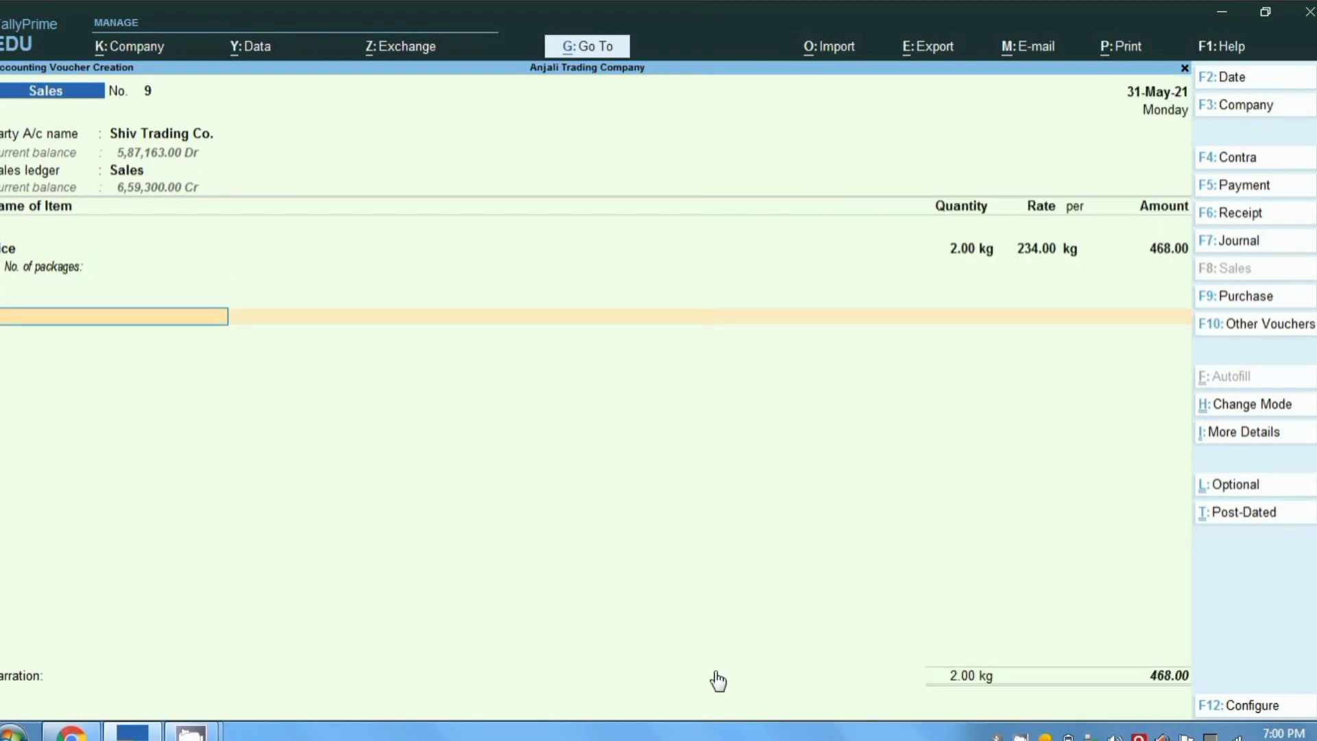
pyautogui.press('Return')
pyautogui.write('cgs')
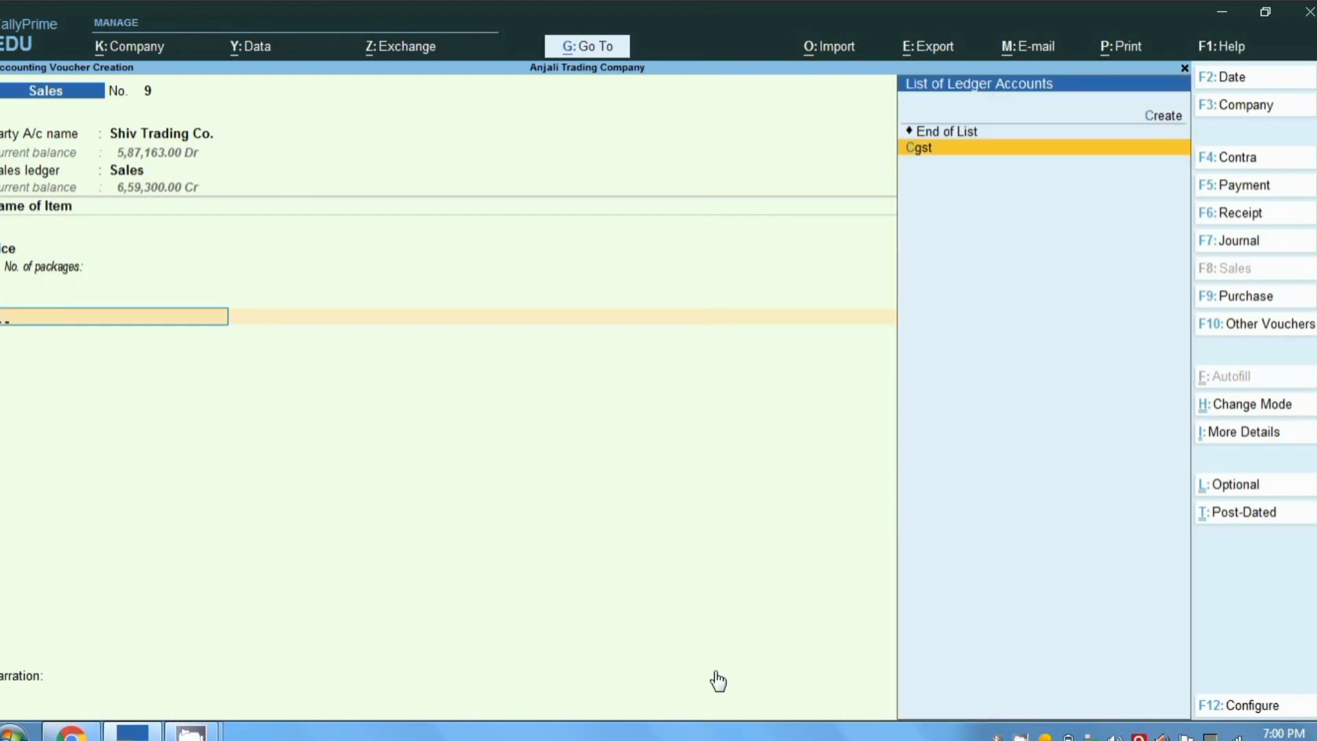
pyautogui.press('Return')
pyautogui.press('Return')
pyautogui.write('sg')
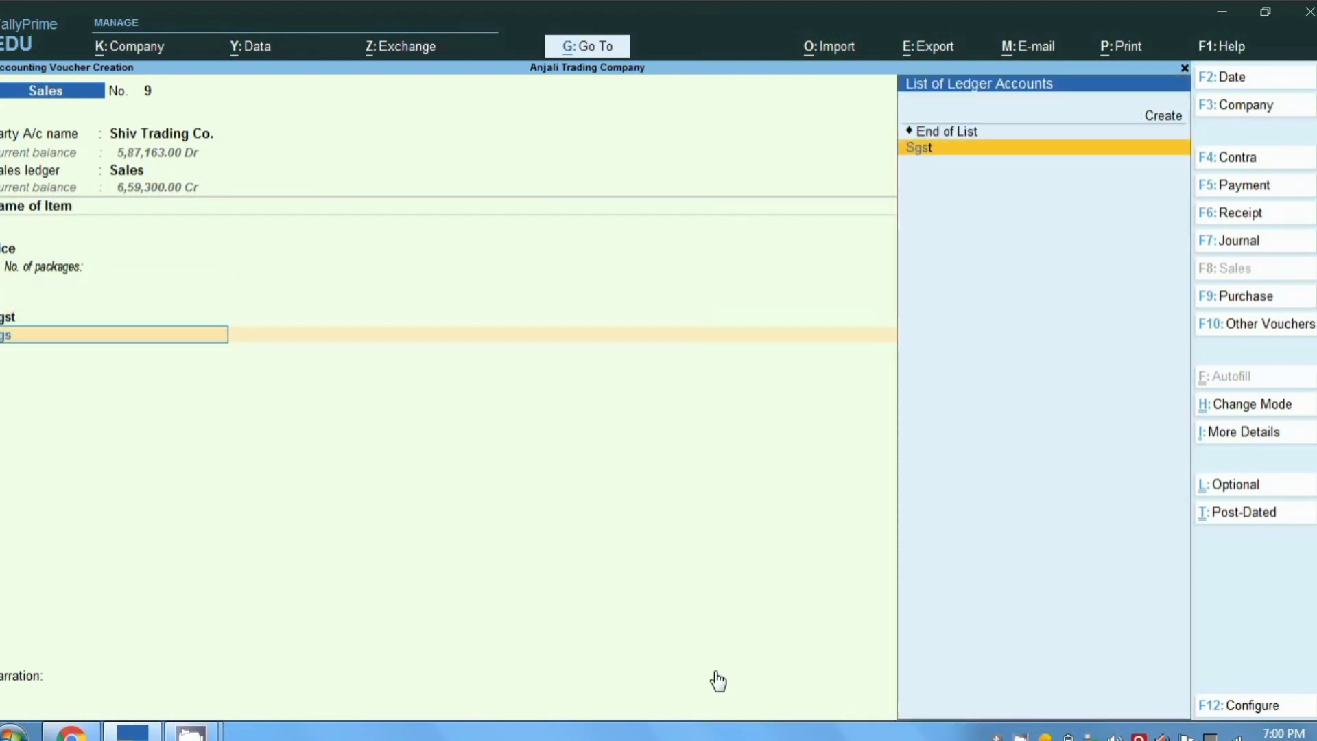
pyautogui.press('Return')
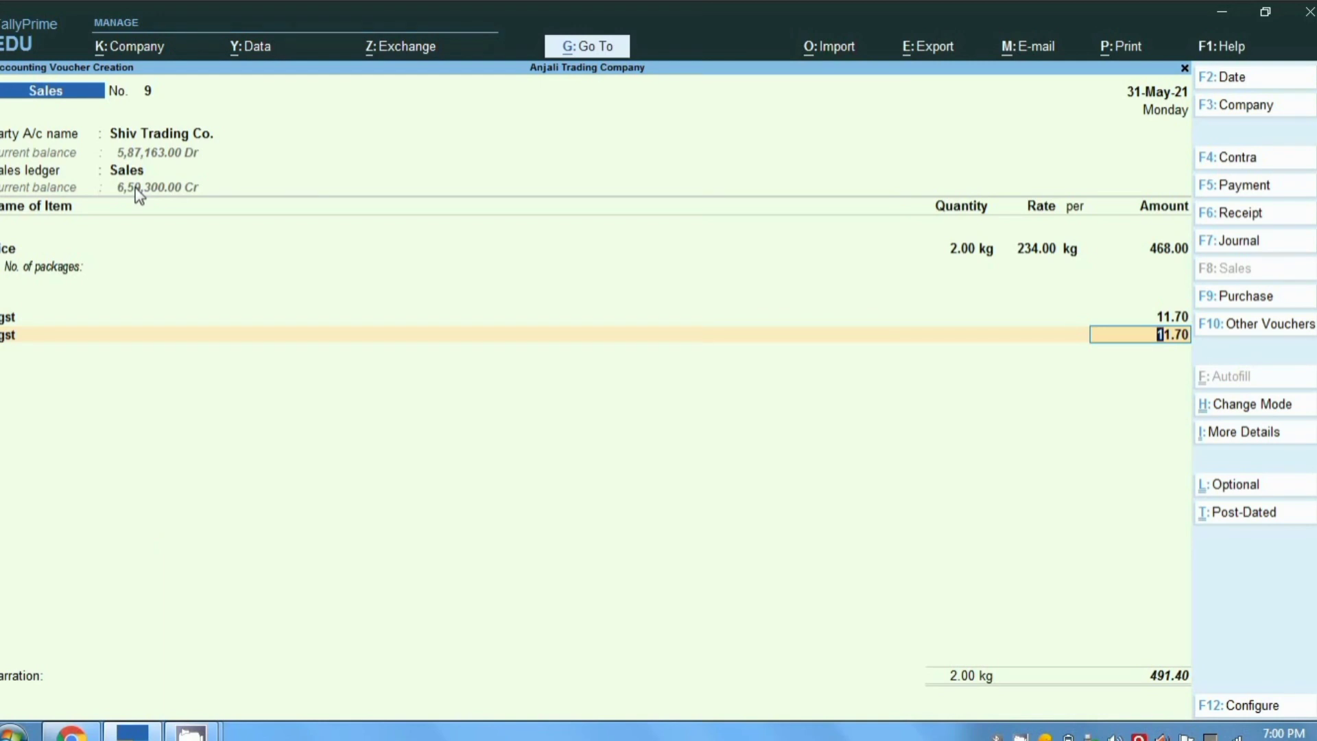
# Preview the voucher's printed tax invoice, zoom in to check the consignee and buyer blocks, and close the preview
pyautogui.click(1120, 62)
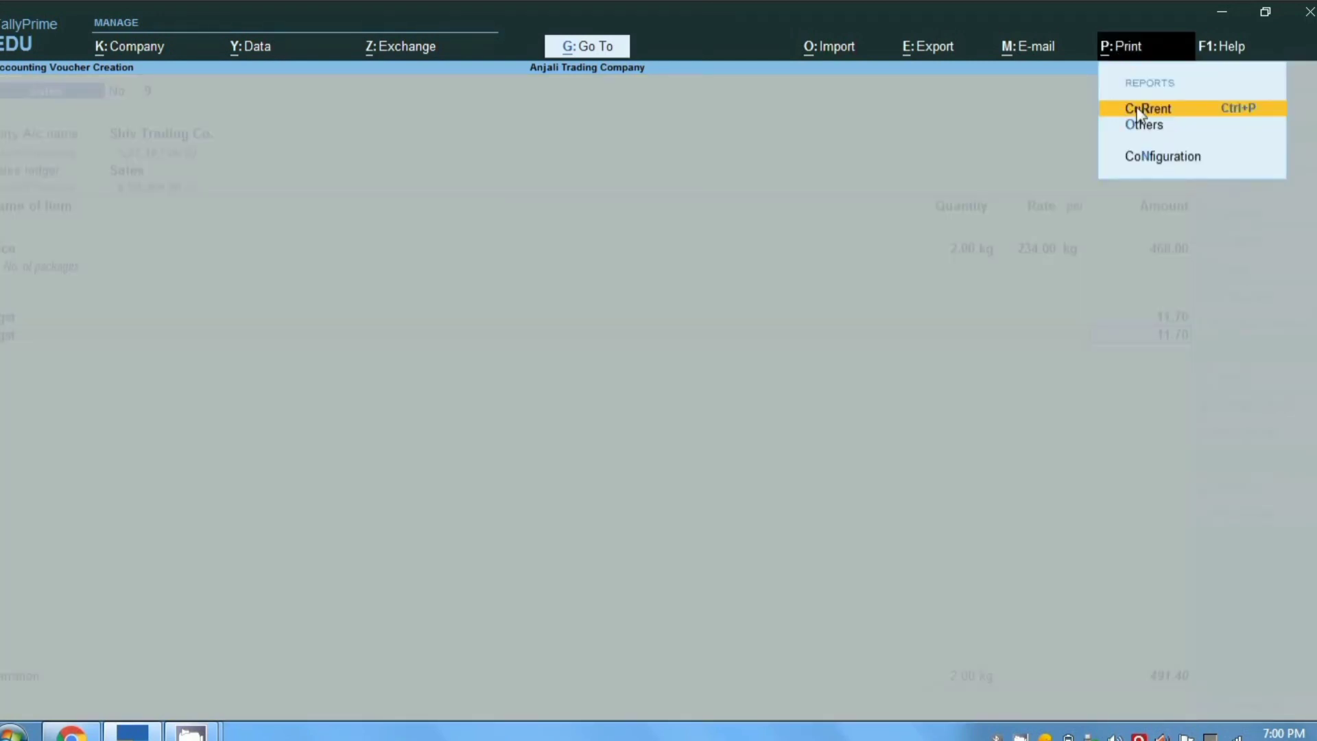
pyautogui.click(1137, 109)
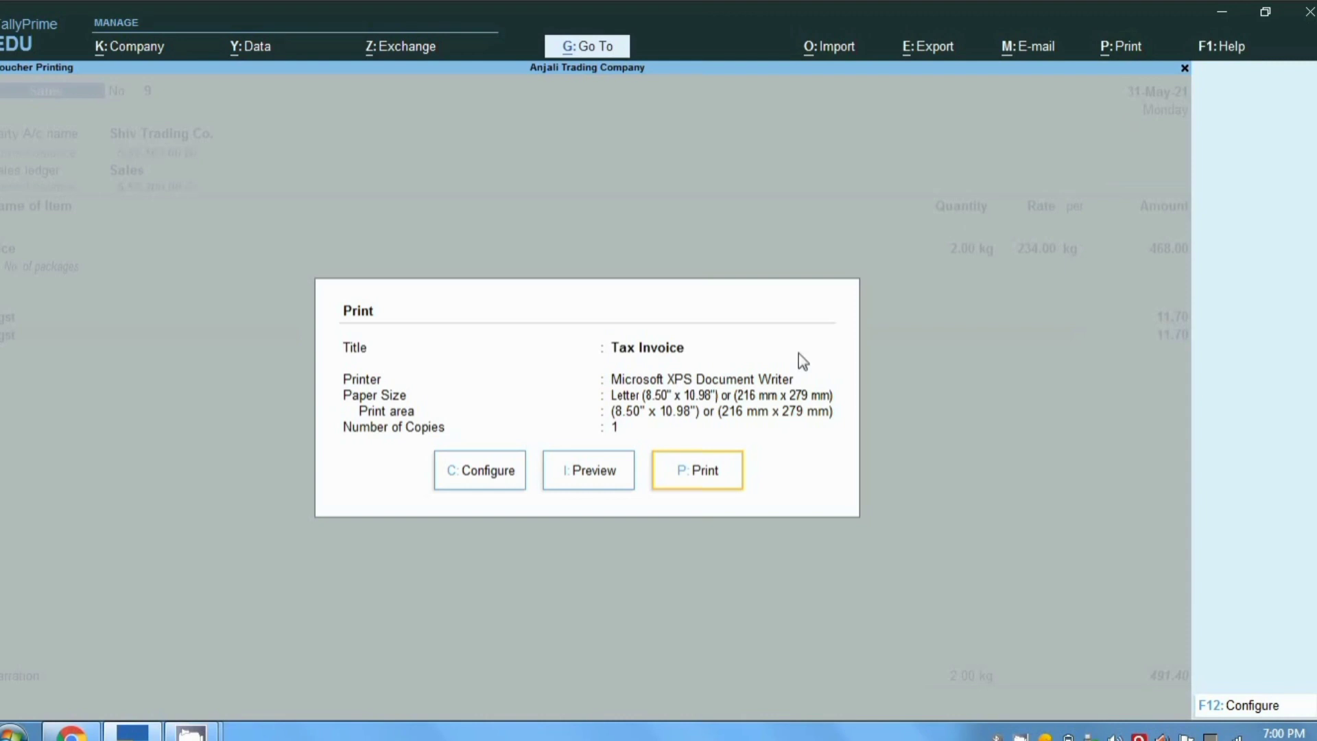
pyautogui.click(594, 472)
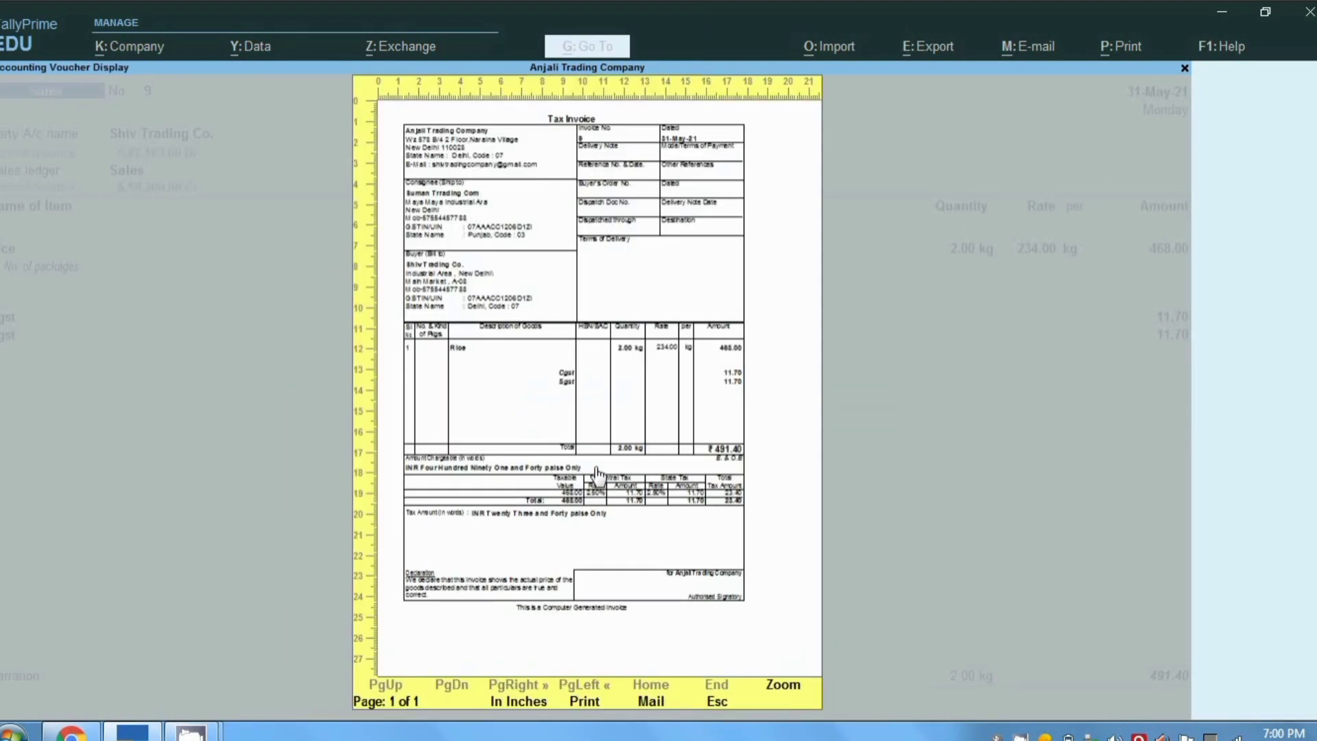
pyautogui.click(596, 474)
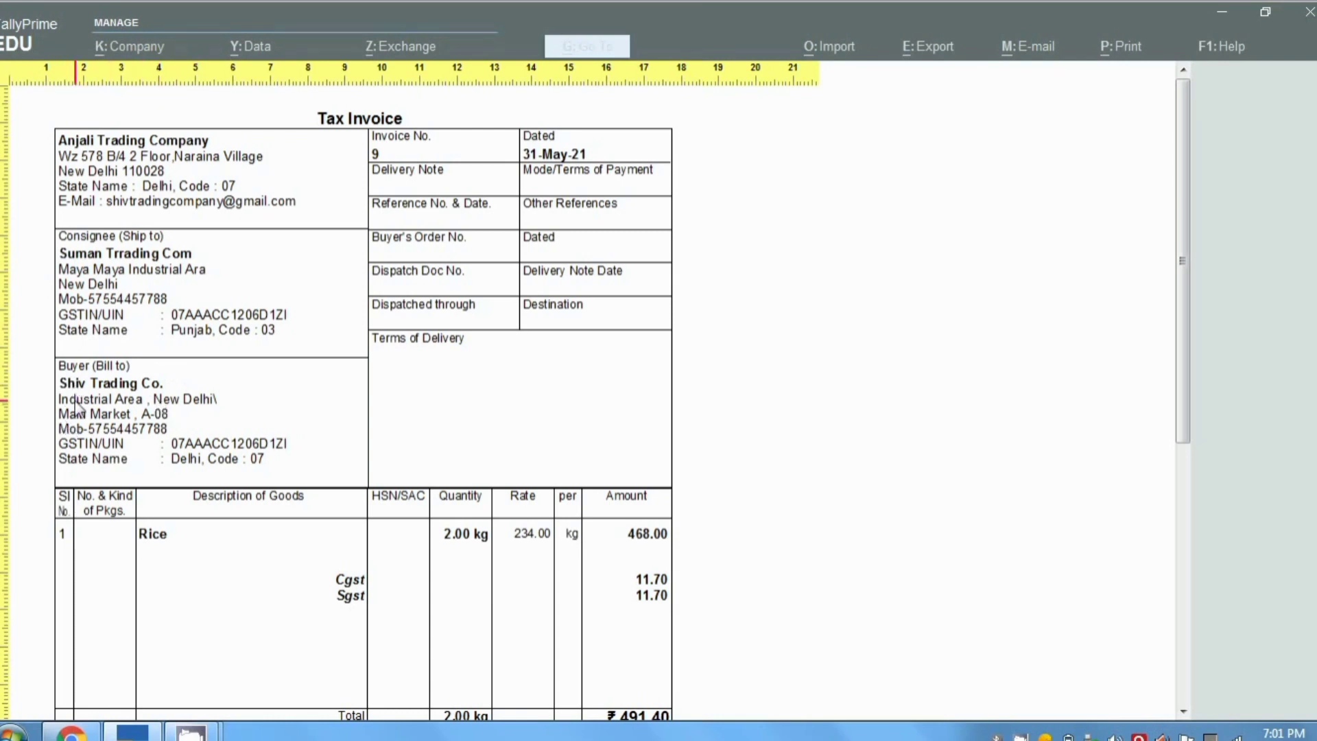
pyautogui.press('Escape')
pyautogui.press('Escape')
pyautogui.press('Escape')
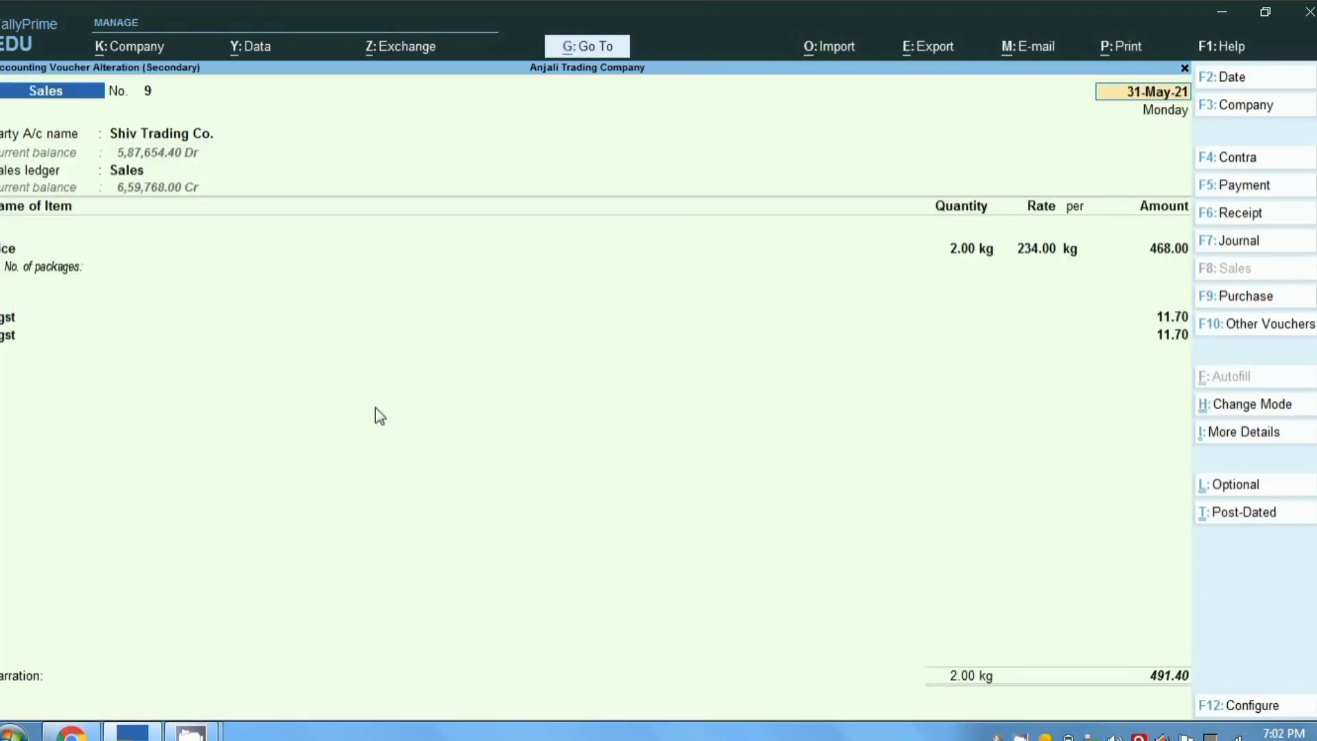
# Go back through the sales voucher's dispatch details unchanged and replace the consignee with a new party under an individual's name
pyautogui.press('Return')
pyautogui.press('Return')
pyautogui.press('Return')
pyautogui.press('Return')
pyautogui.press('Return')
pyautogui.press('Return')
pyautogui.press('Return')
pyautogui.press('Return')
pyautogui.press('Return')
pyautogui.press('Return')
pyautogui.press('Return')
pyautogui.press('Return')
pyautogui.press('Return')
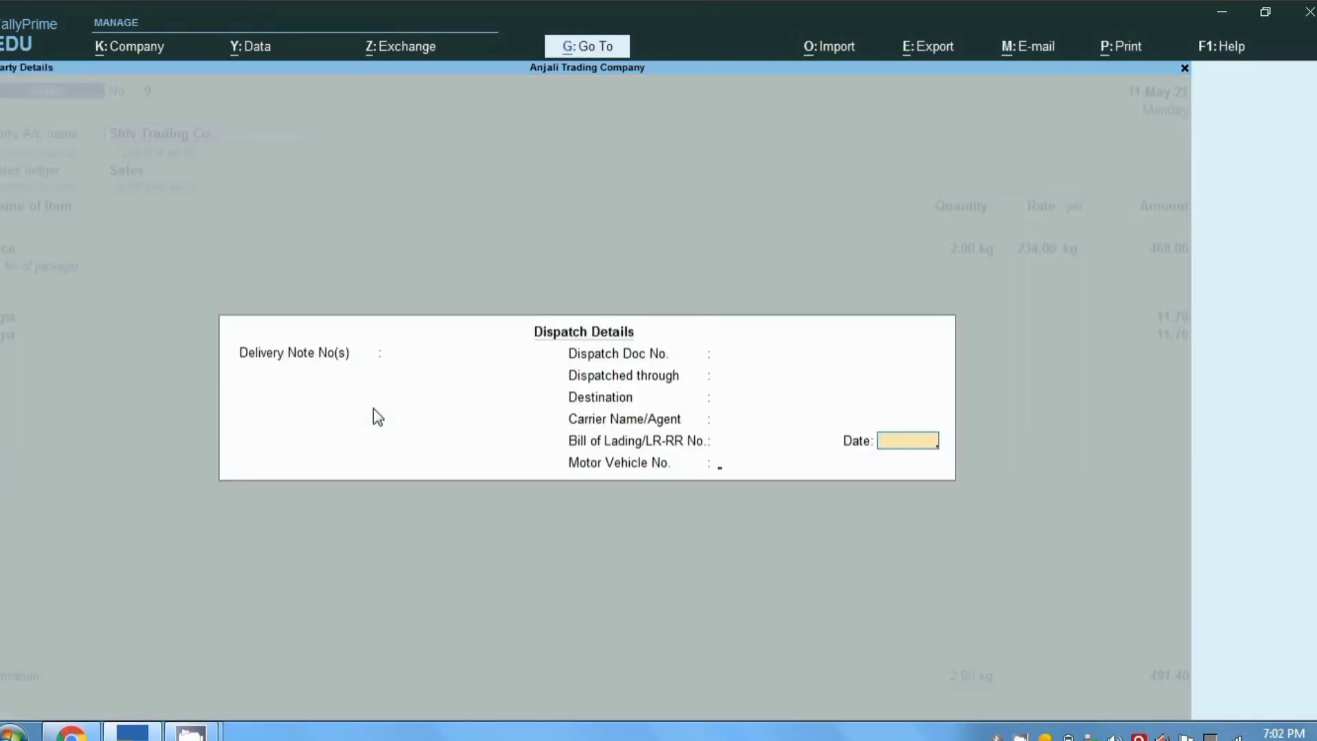
pyautogui.press('Return')
pyautogui.press('Return')
pyautogui.press('Return')
pyautogui.press('Return')
pyautogui.press('Return')
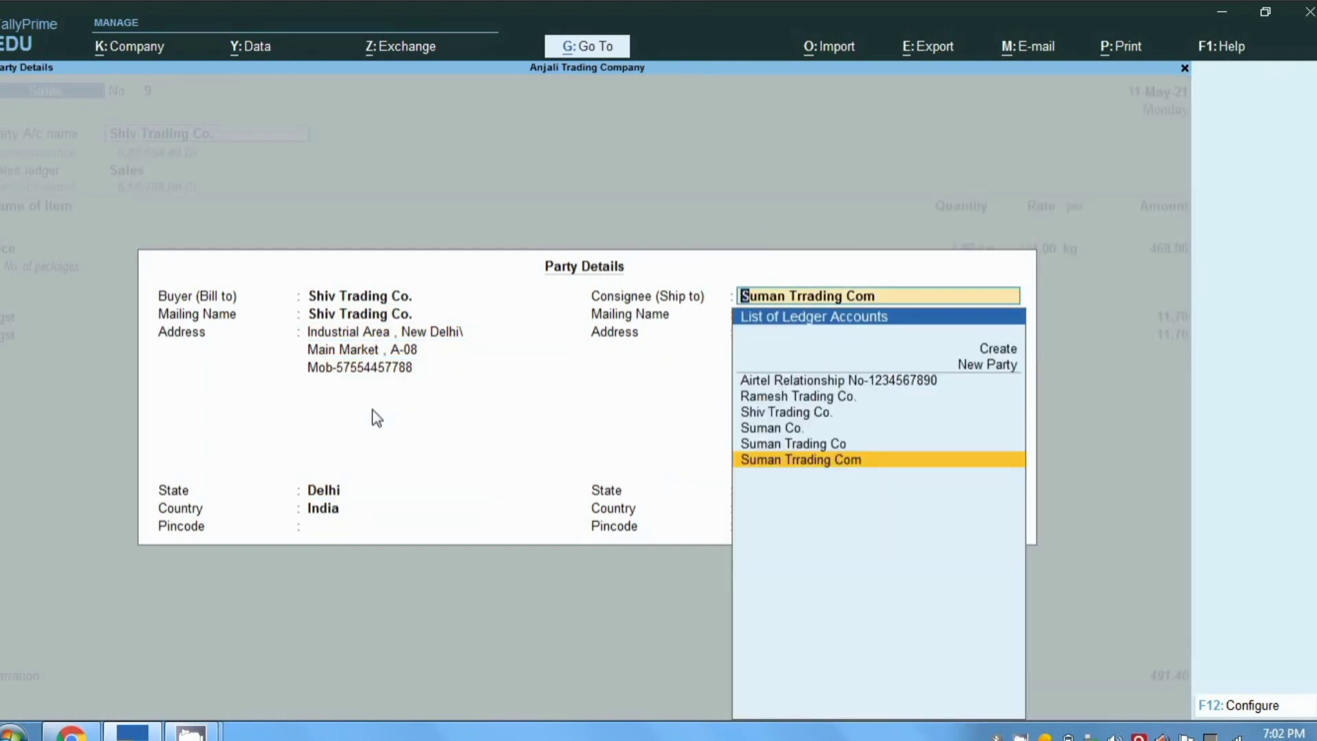
pyautogui.write('Rame')
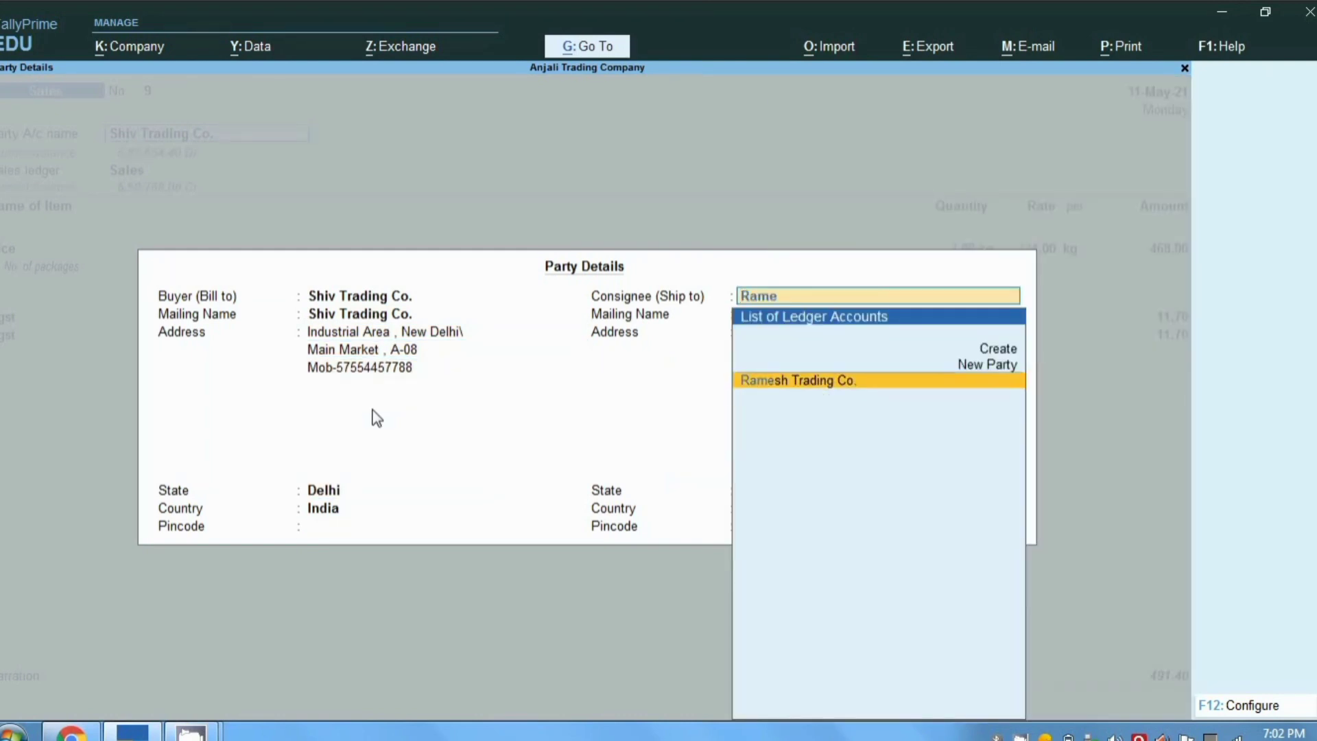
pyautogui.write('sh Kumar')
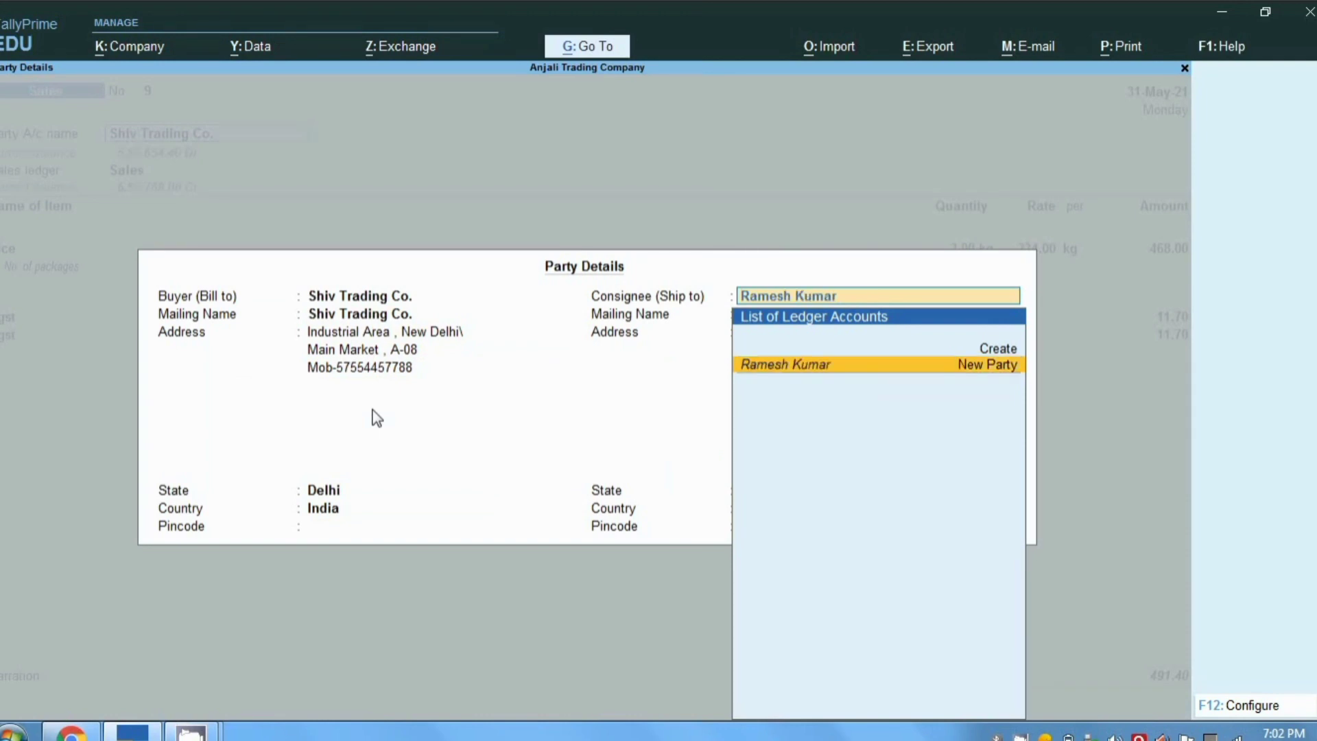
pyautogui.press('Return')
pyautogui.press('Return')
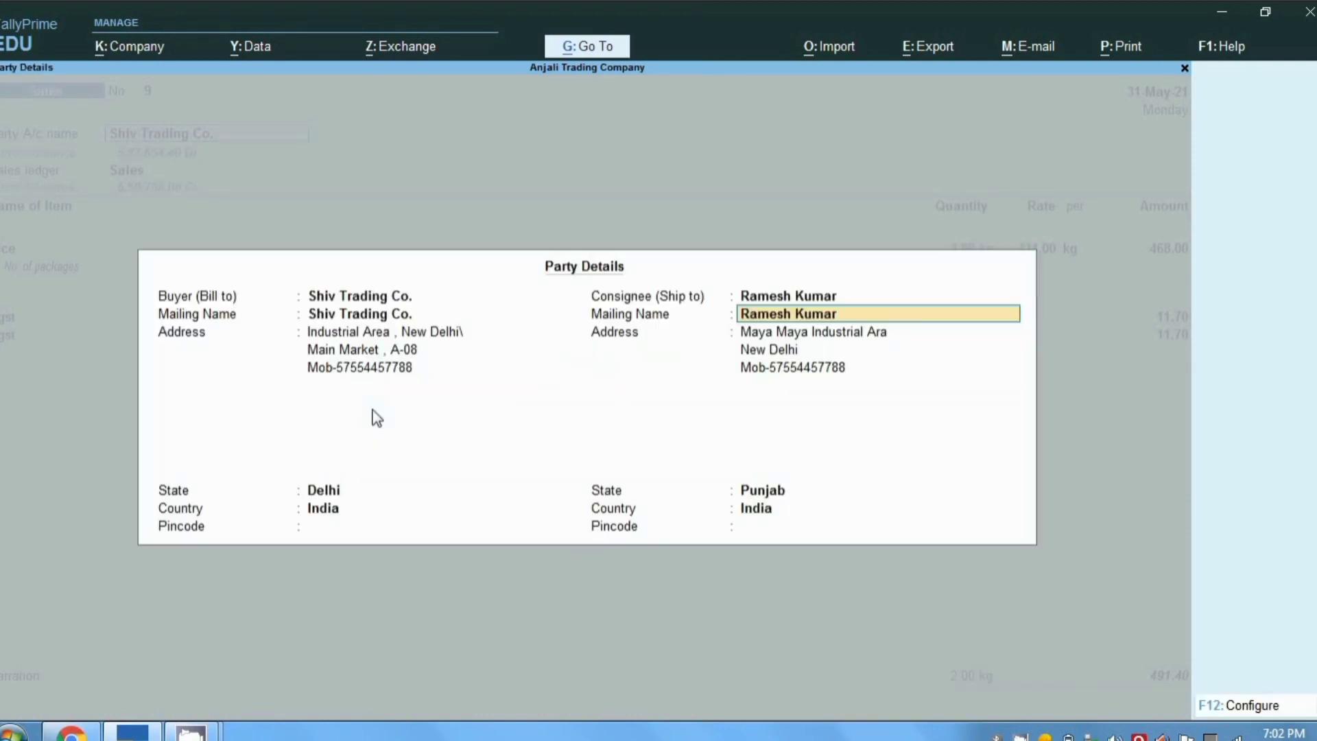
# Keep the consignee's mailing name and replace the first line of its address, leaving the other address lines unchanged
pyautogui.press('Return')
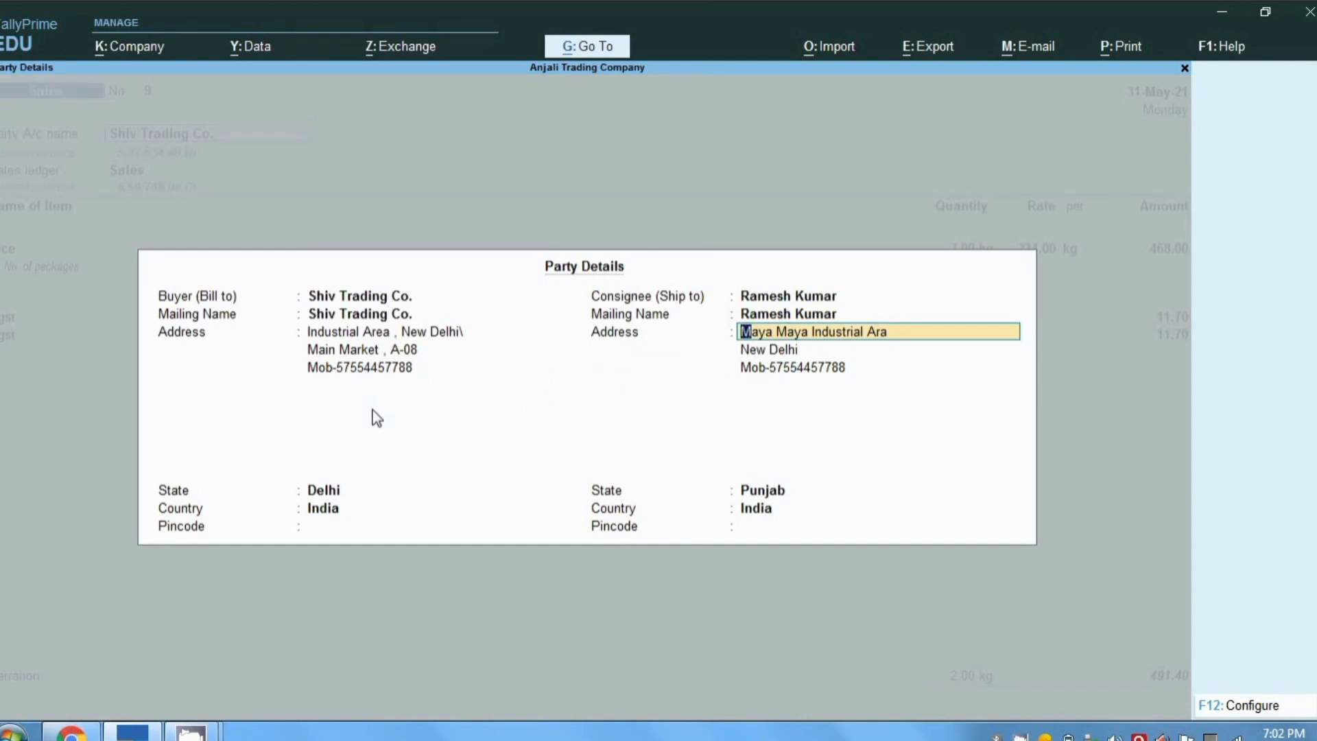
pyautogui.write('Car')
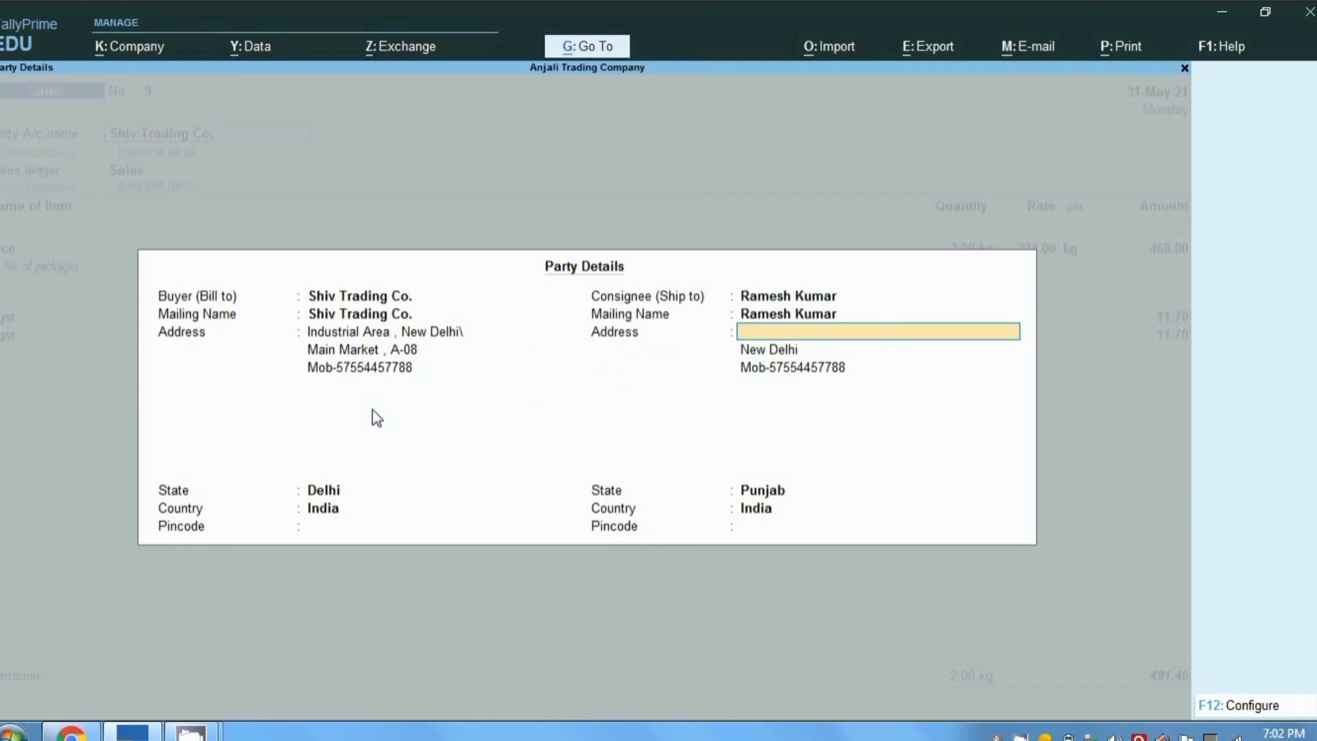
pyautogui.write('gh')
pyautogui.press('Return')
pyautogui.press('Return')
pyautogui.press('Return')
pyautogui.press('Return')
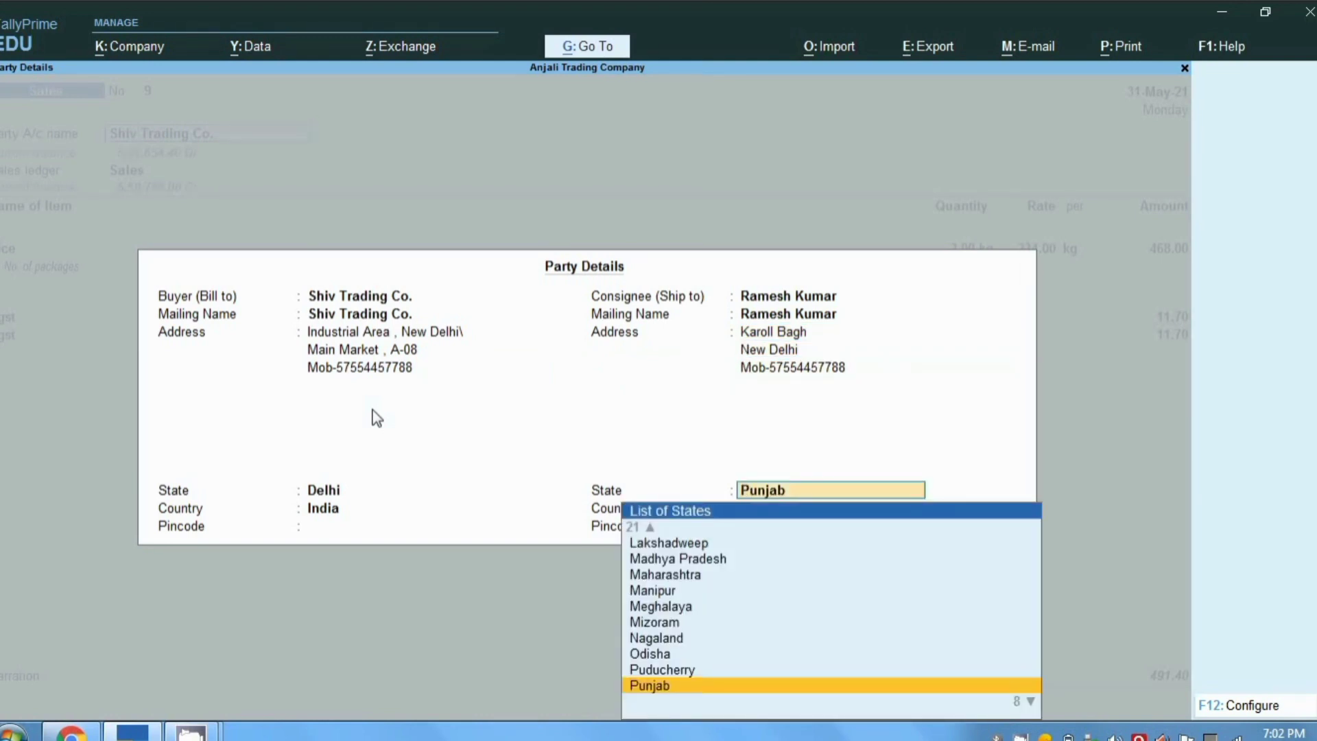
pyautogui.write('Up')
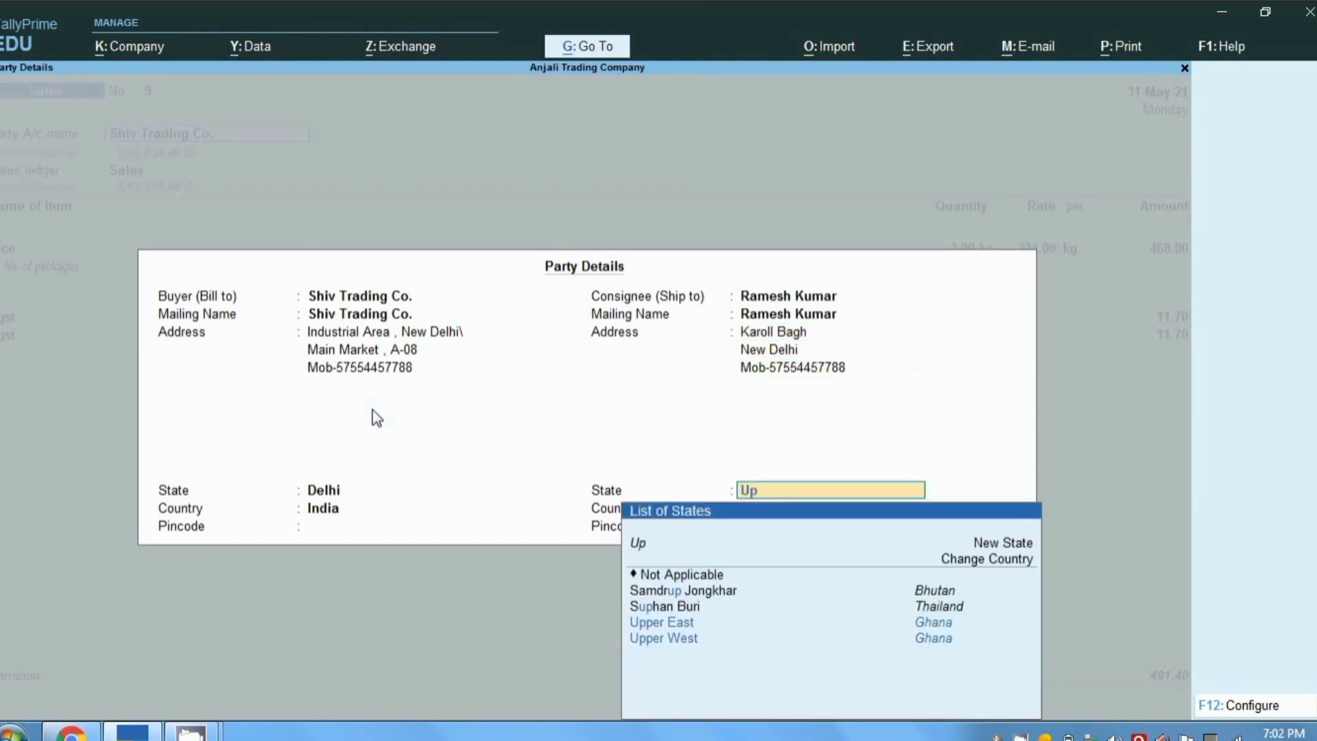
pyautogui.press('BackSpace')
pyautogui.press('BackSpace')
# Set the consignee's state to Delhi
pyautogui.write('D')
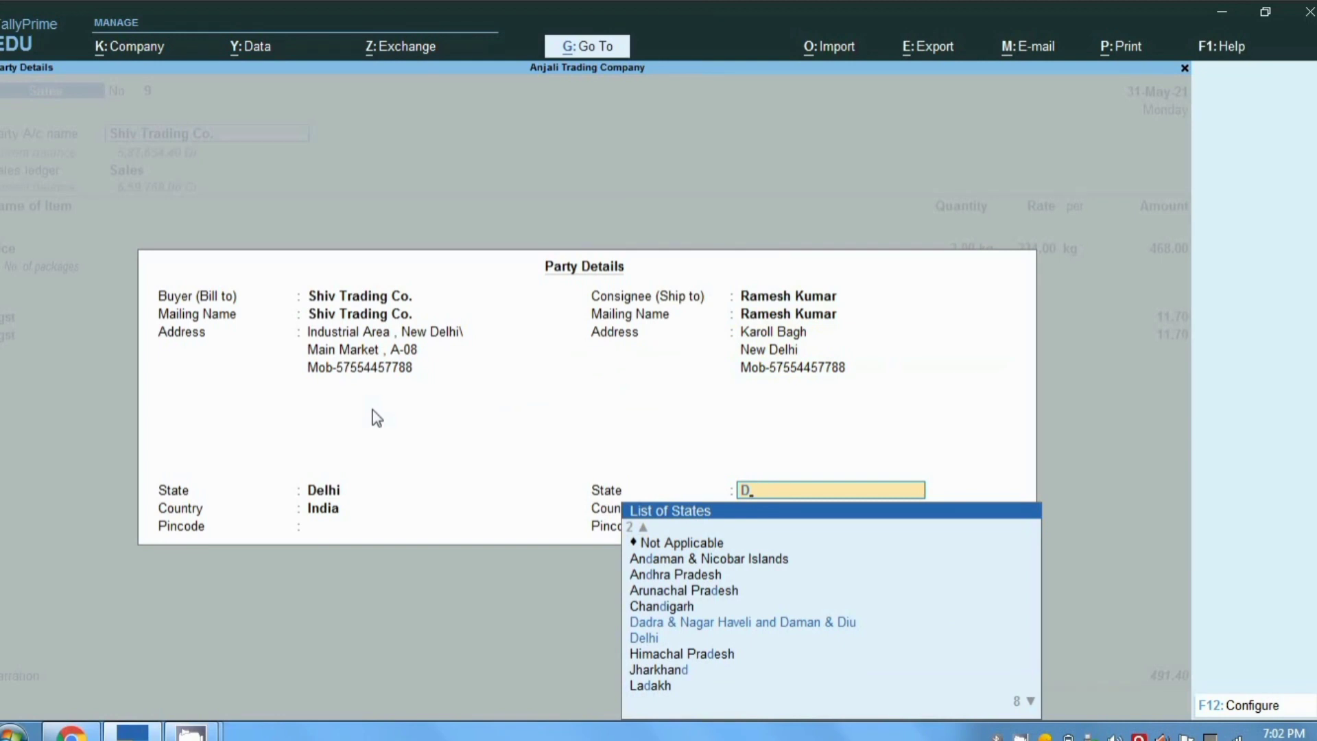
pyautogui.press('Return')
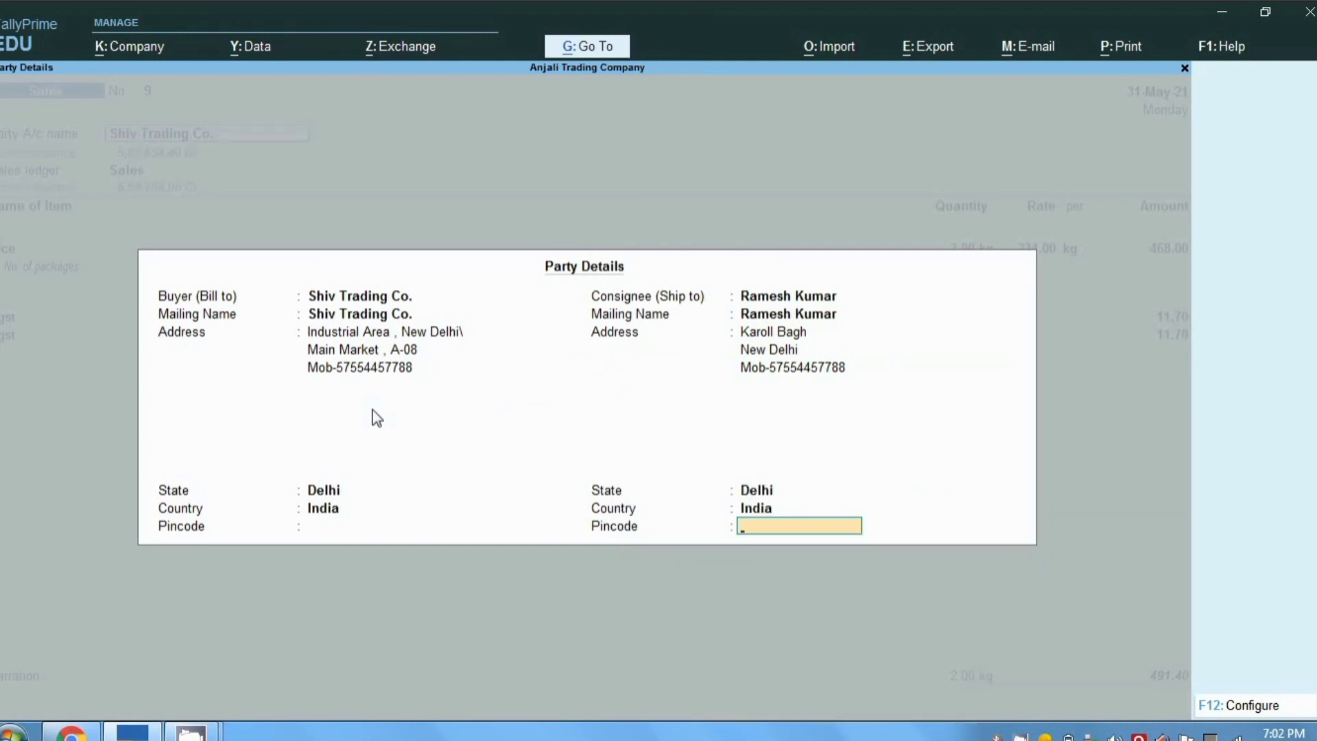
# Accept the party details, preview the voucher's tax invoice zoomed in on the consignee and buyer blocks, and close the preview
pyautogui.press('Return')
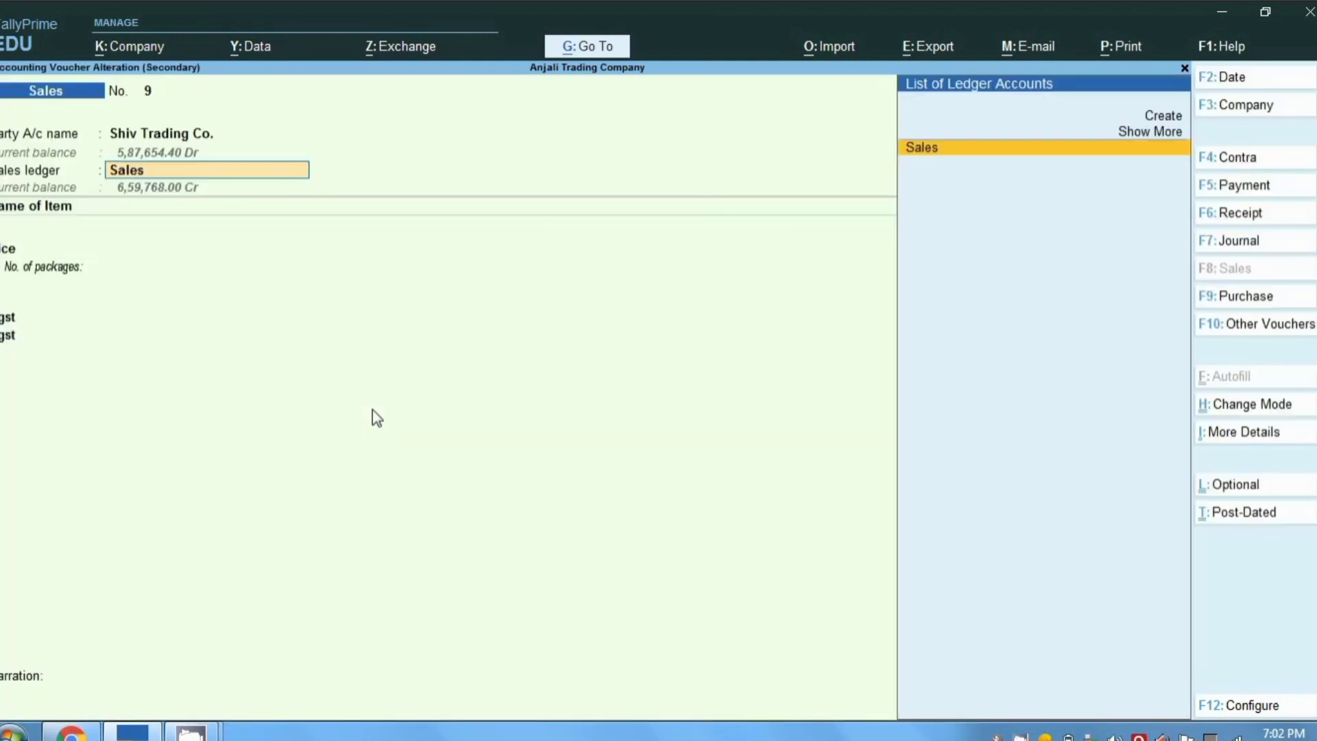
pyautogui.click(1121, 50)
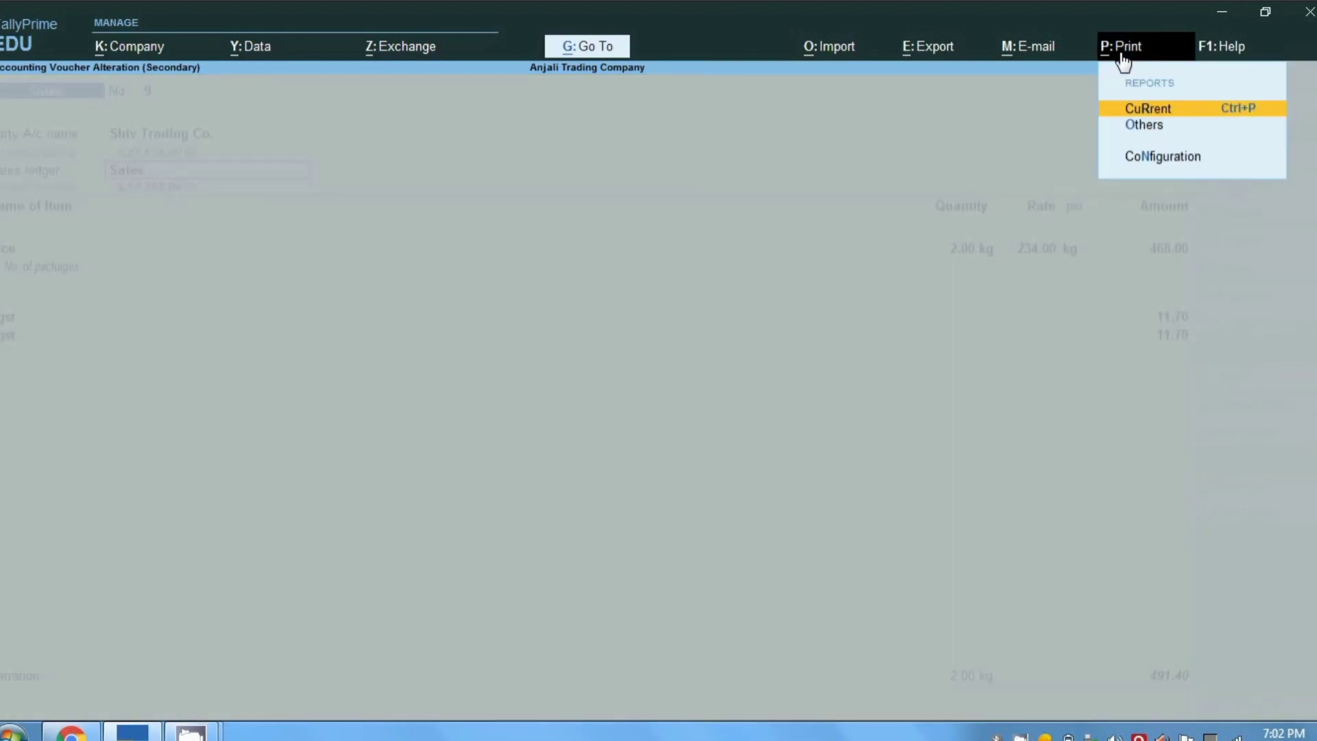
pyautogui.press('Return')
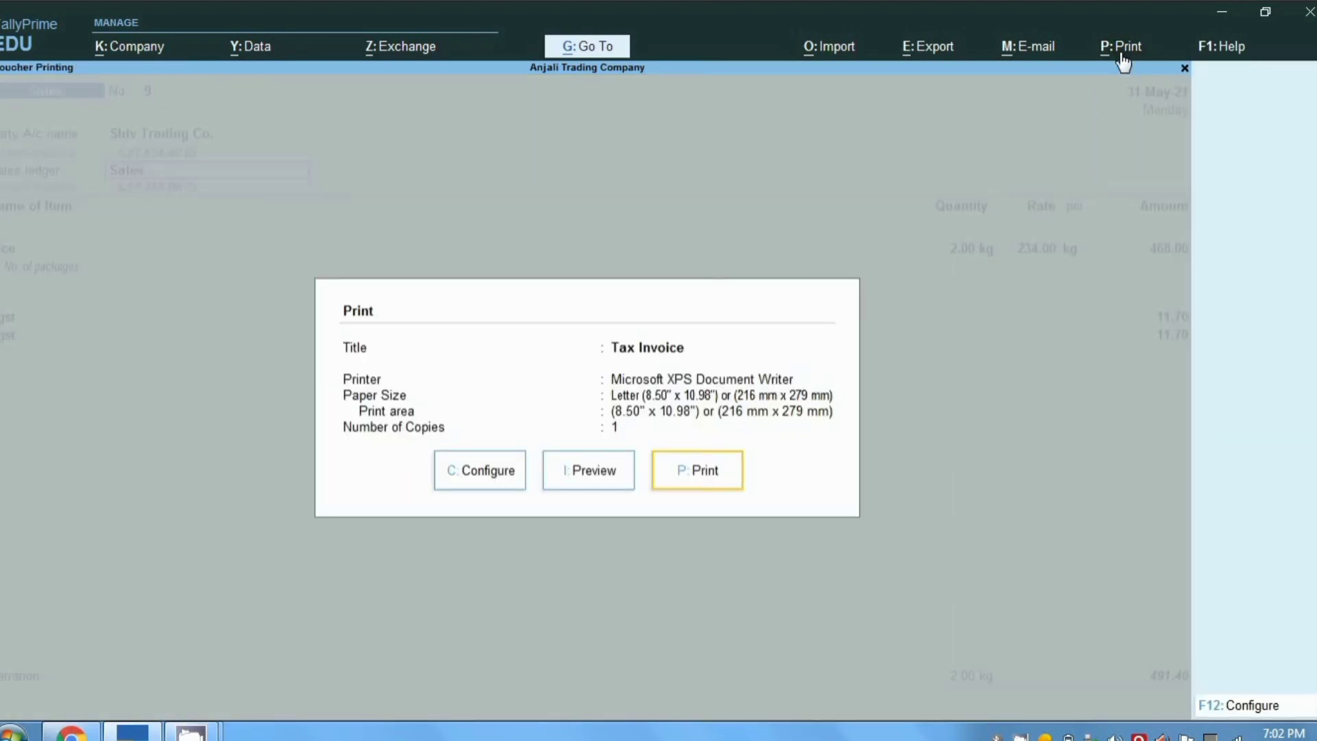
pyautogui.click(594, 473)
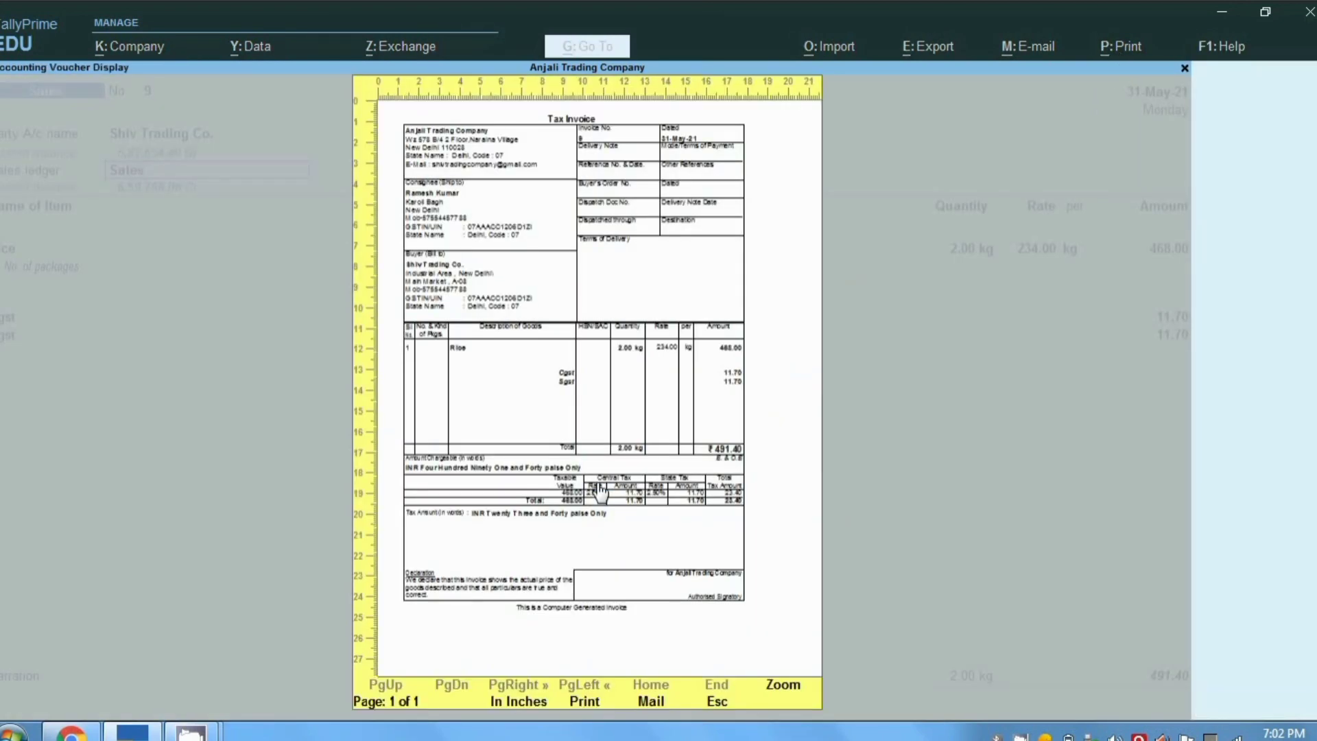
pyautogui.click(600, 493)
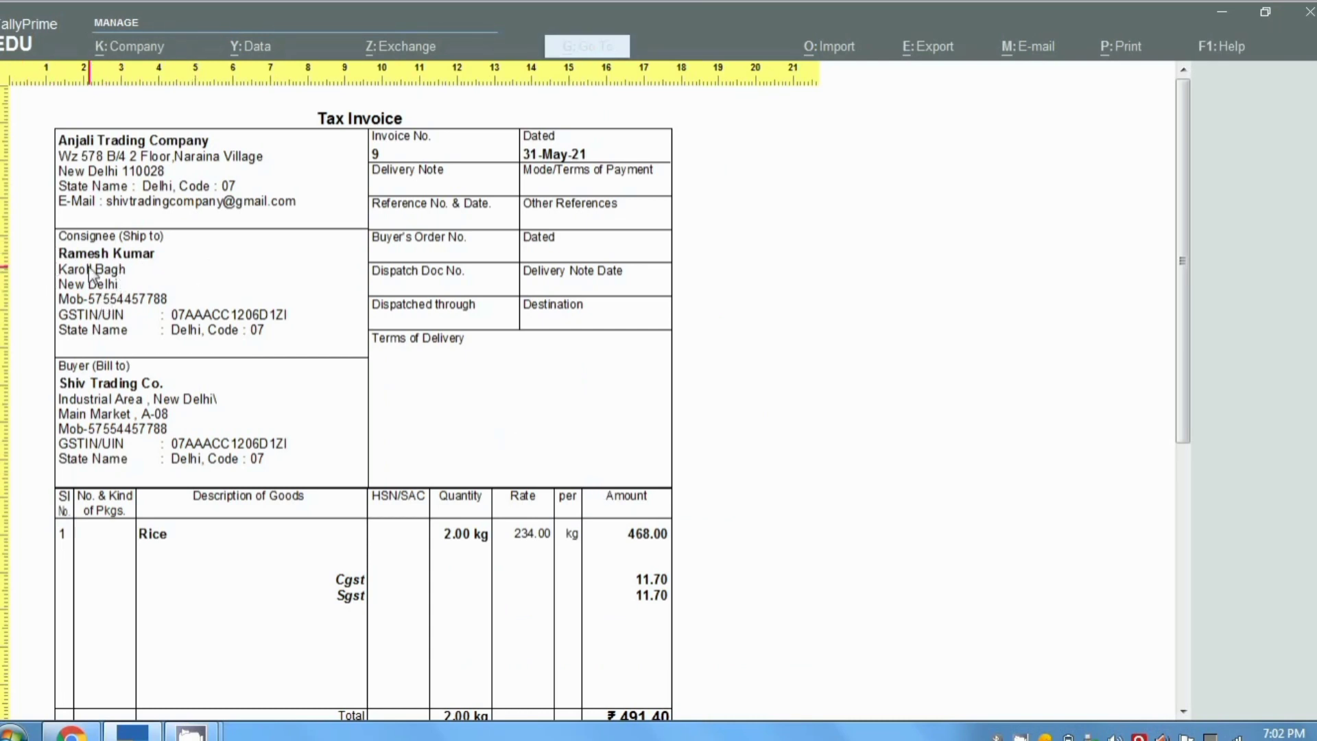
pyautogui.click(73, 302)
pyautogui.press('Escape')
pyautogui.press('Escape')
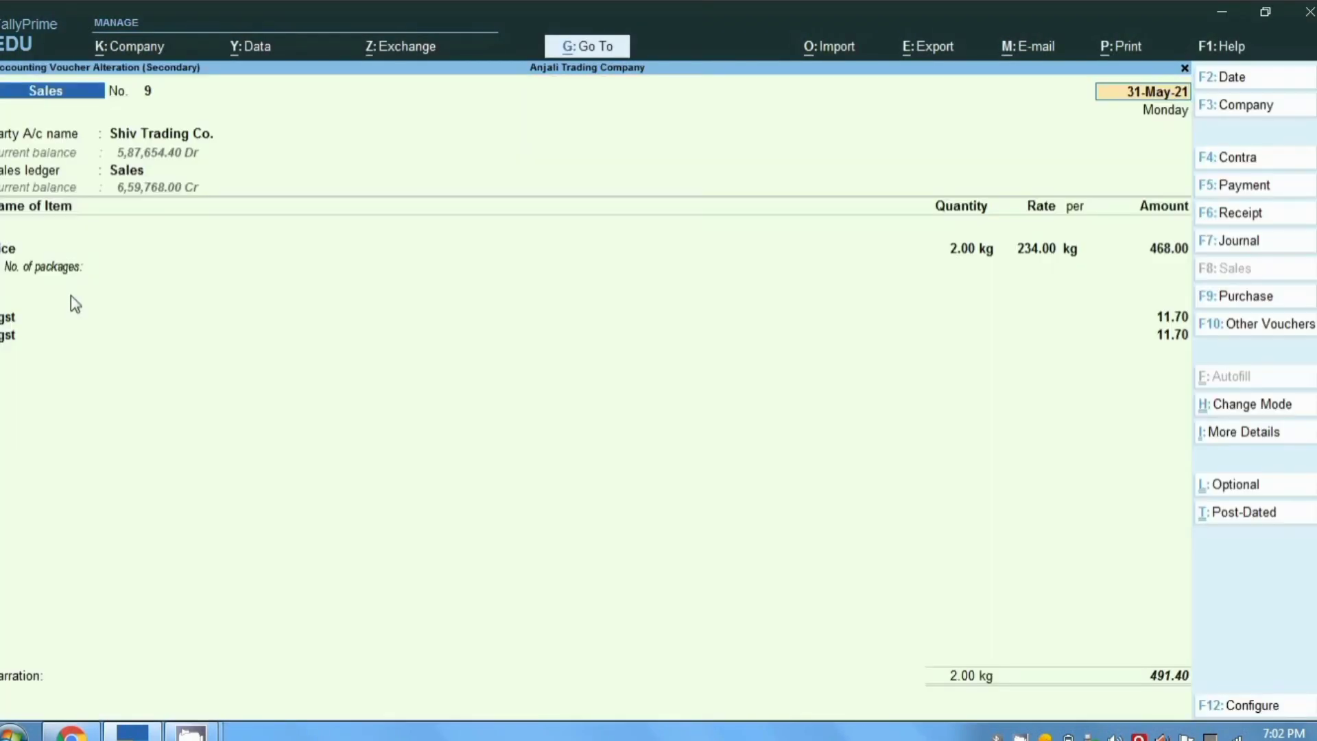
# Quit the altered voucher without saving and add a new sales voucher with Ramesh Trading Co. as the party account
pyautogui.press('Escape')
pyautogui.press('Return')
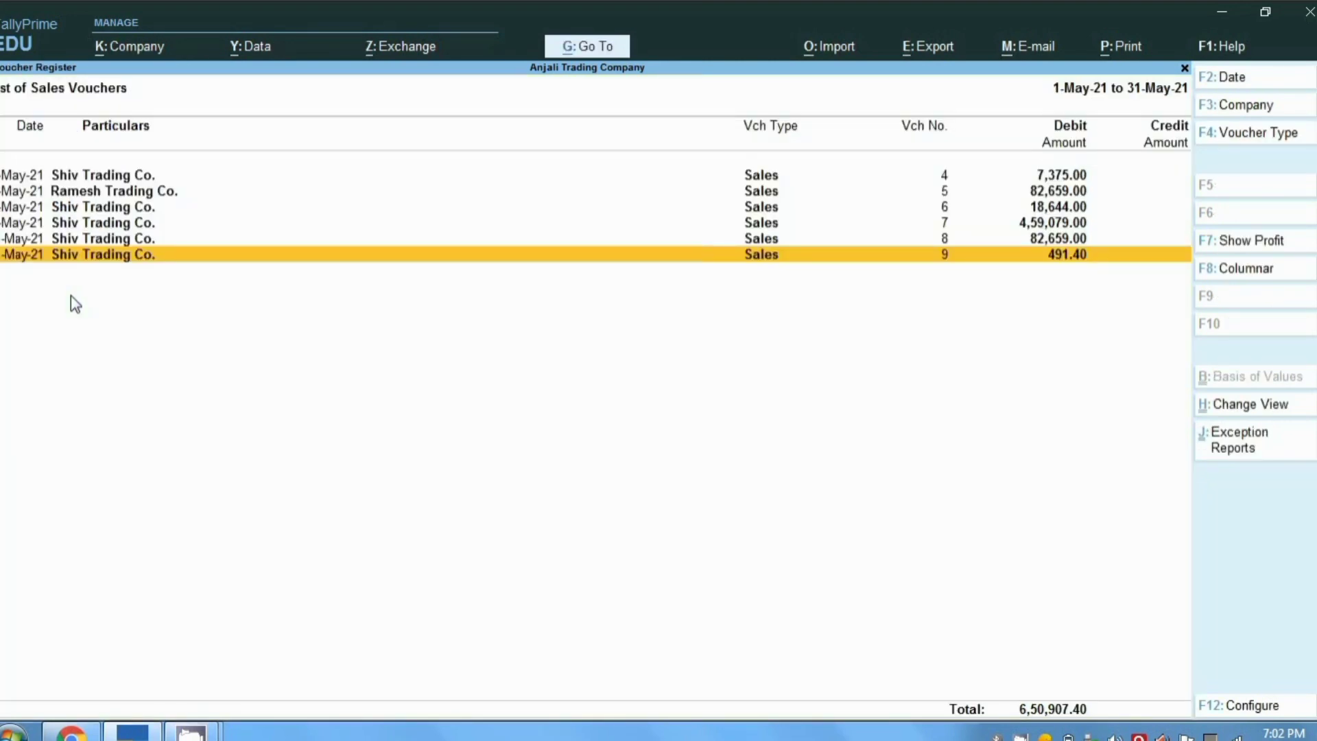
pyautogui.hotkey('alt', 'a')
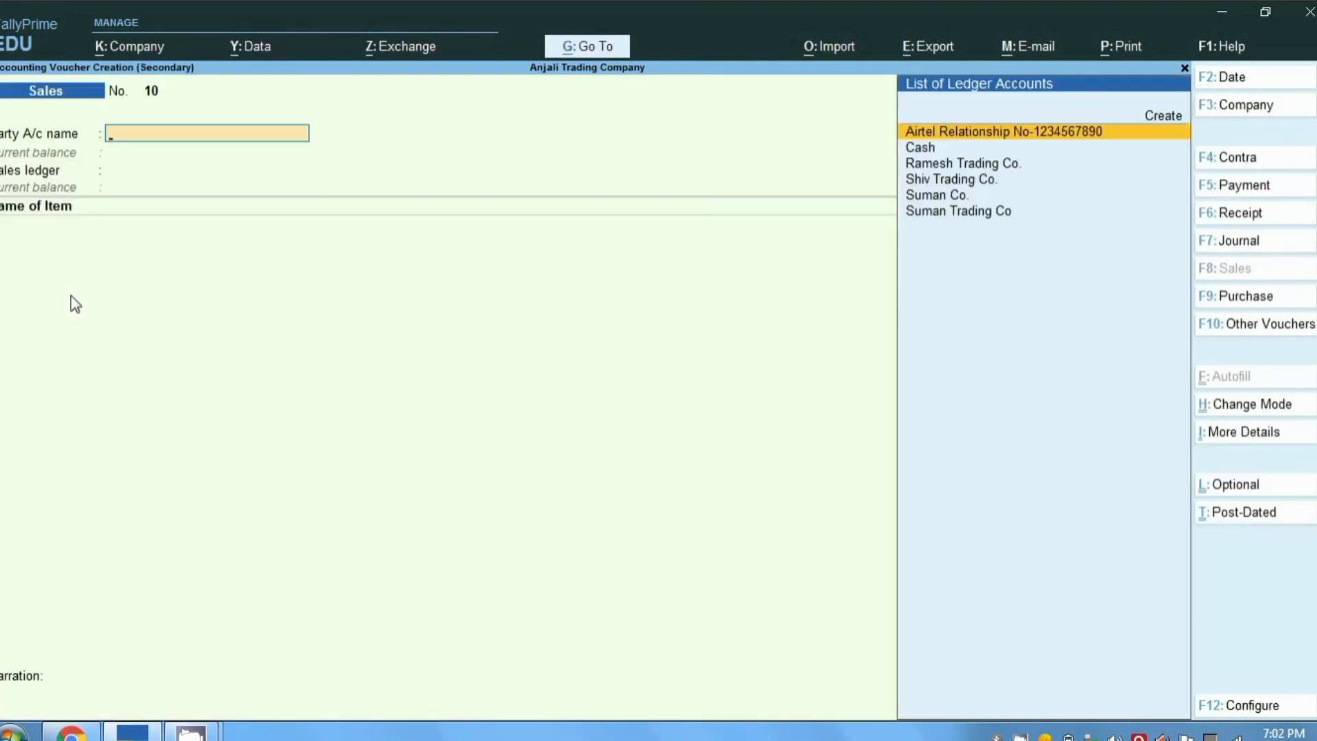
pyautogui.press('Down')
pyautogui.press('Down')
pyautogui.press('Down')
pyautogui.press('Down')
pyautogui.press('Down')
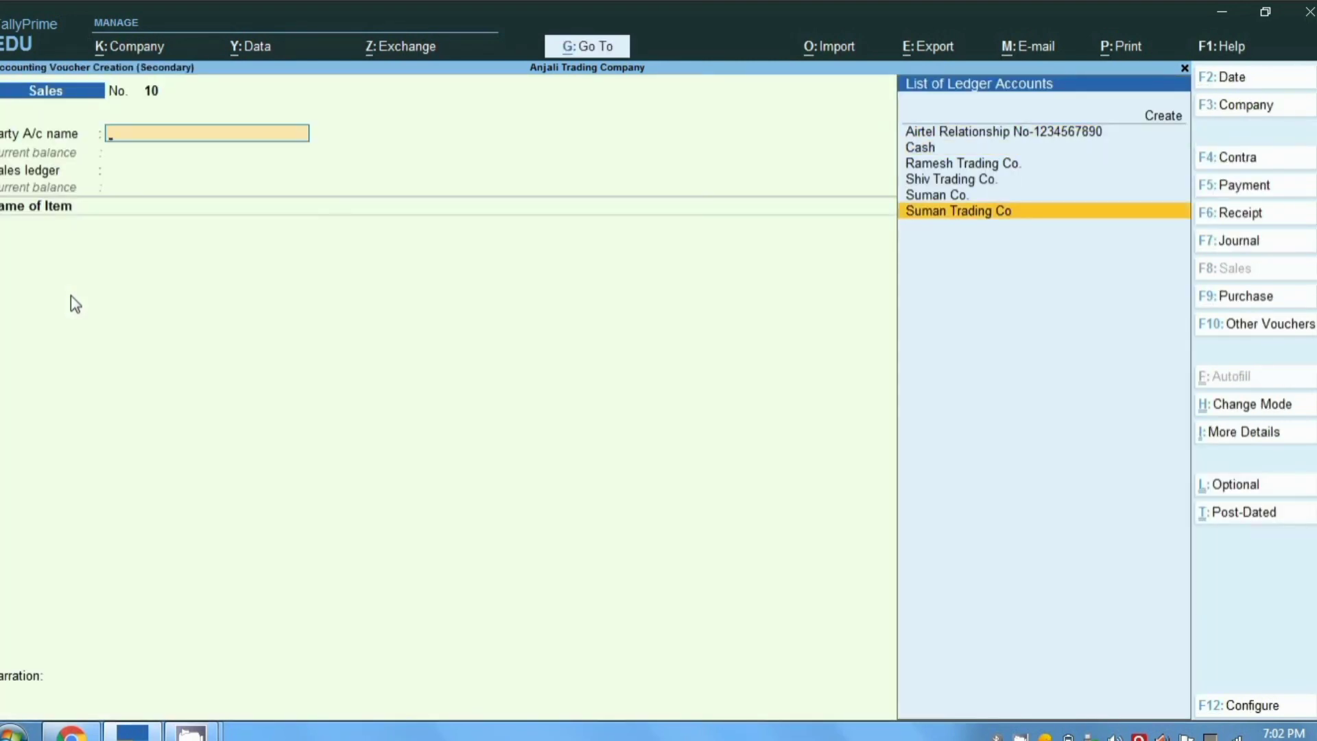
pyautogui.press('Up')
pyautogui.press('Up')
pyautogui.press('Up')
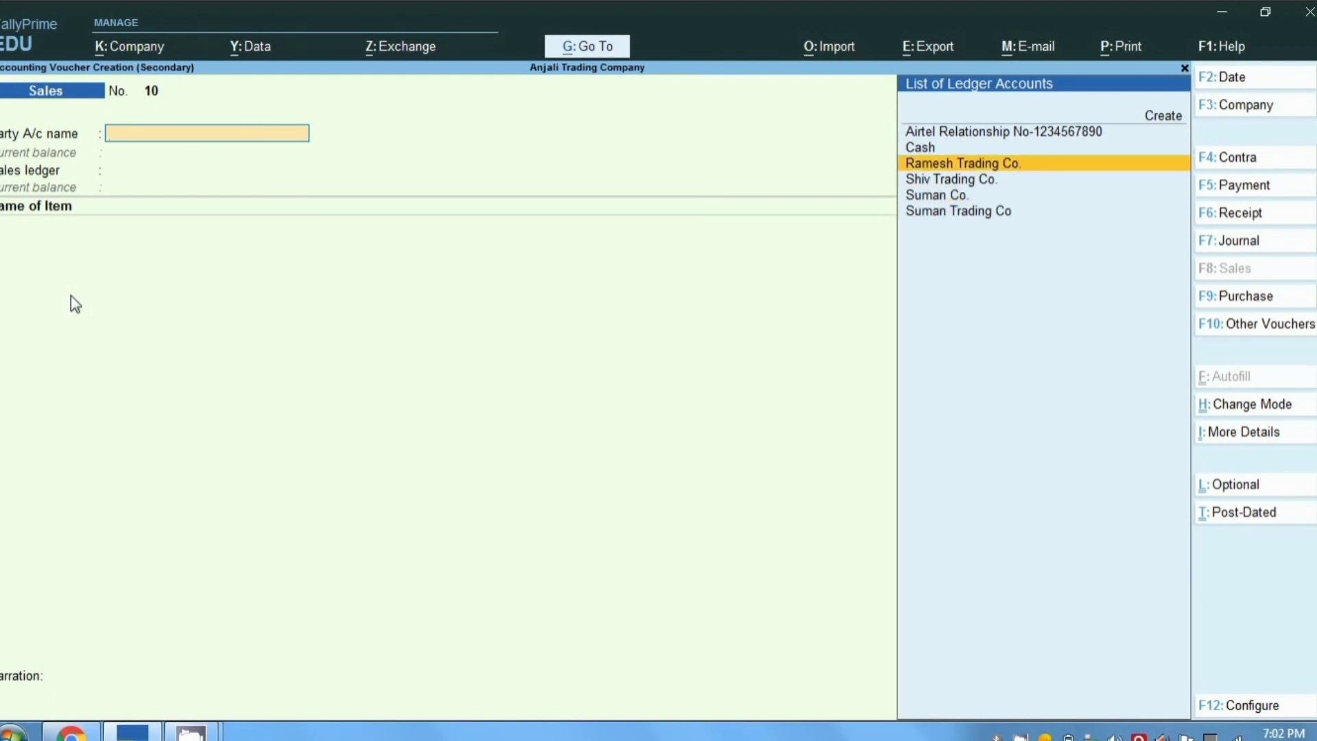
pyautogui.press('Return')
# Leave the dispatch details blank and keep Ramesh Trading Co. as buyer with its existing mailing name, address, state and country
pyautogui.press('Return')
pyautogui.press('Return')
pyautogui.press('Return')
pyautogui.press('Return')
pyautogui.press('Return')
pyautogui.press('Return')
pyautogui.press('Return')
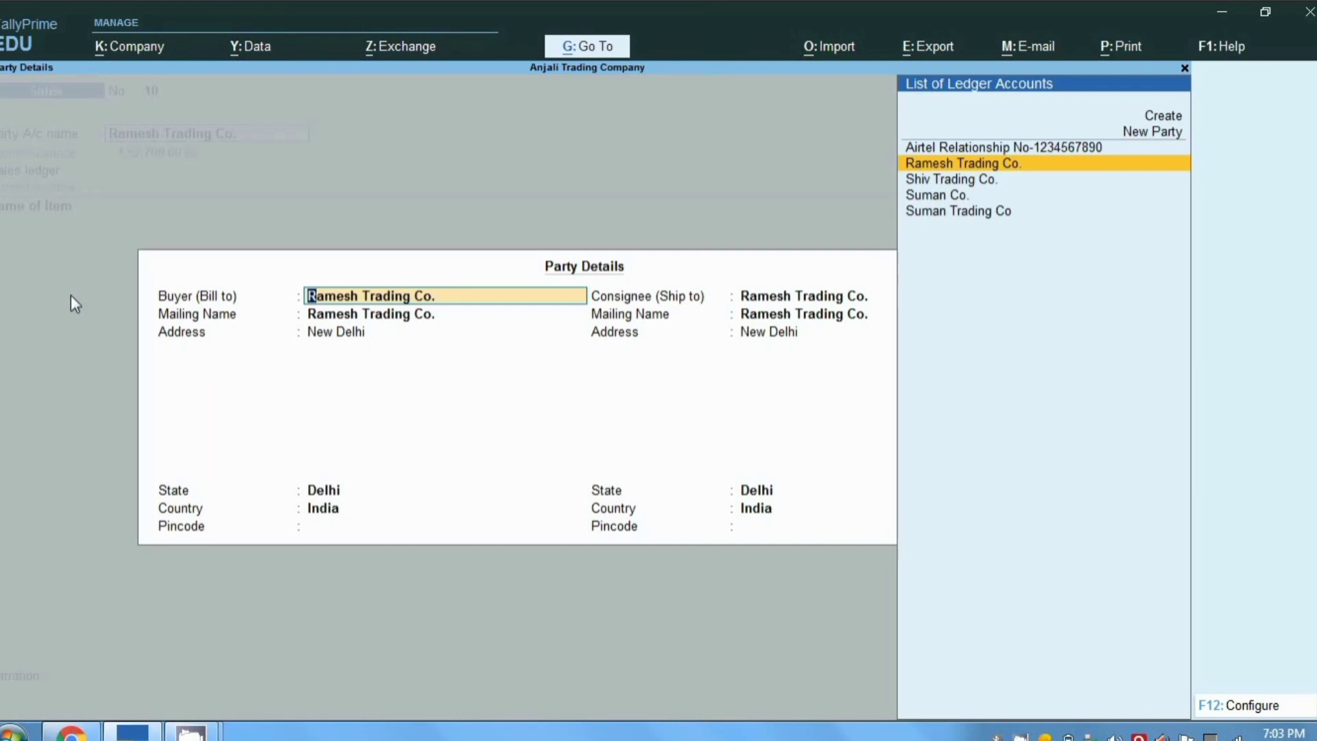
pyautogui.press('Return')
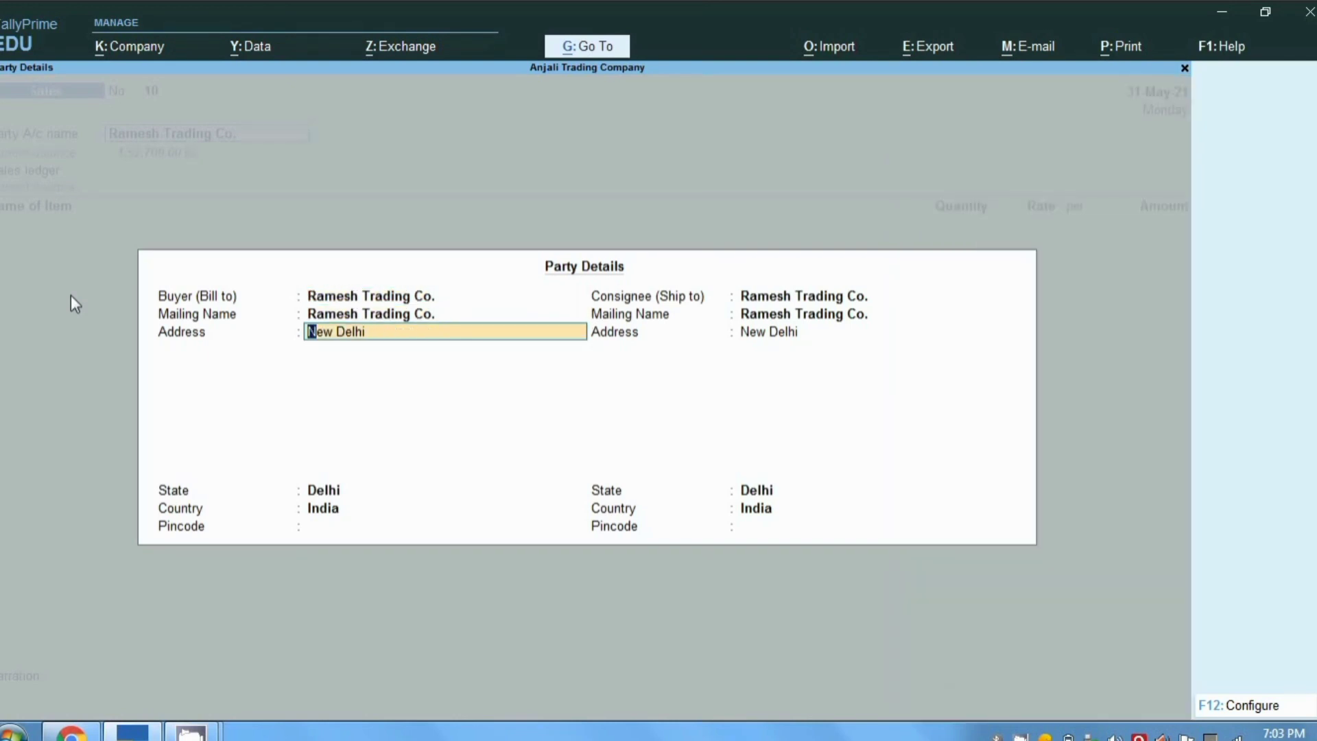
pyautogui.press('Return')
pyautogui.press('Return')
pyautogui.press('Return')
pyautogui.press('Return')
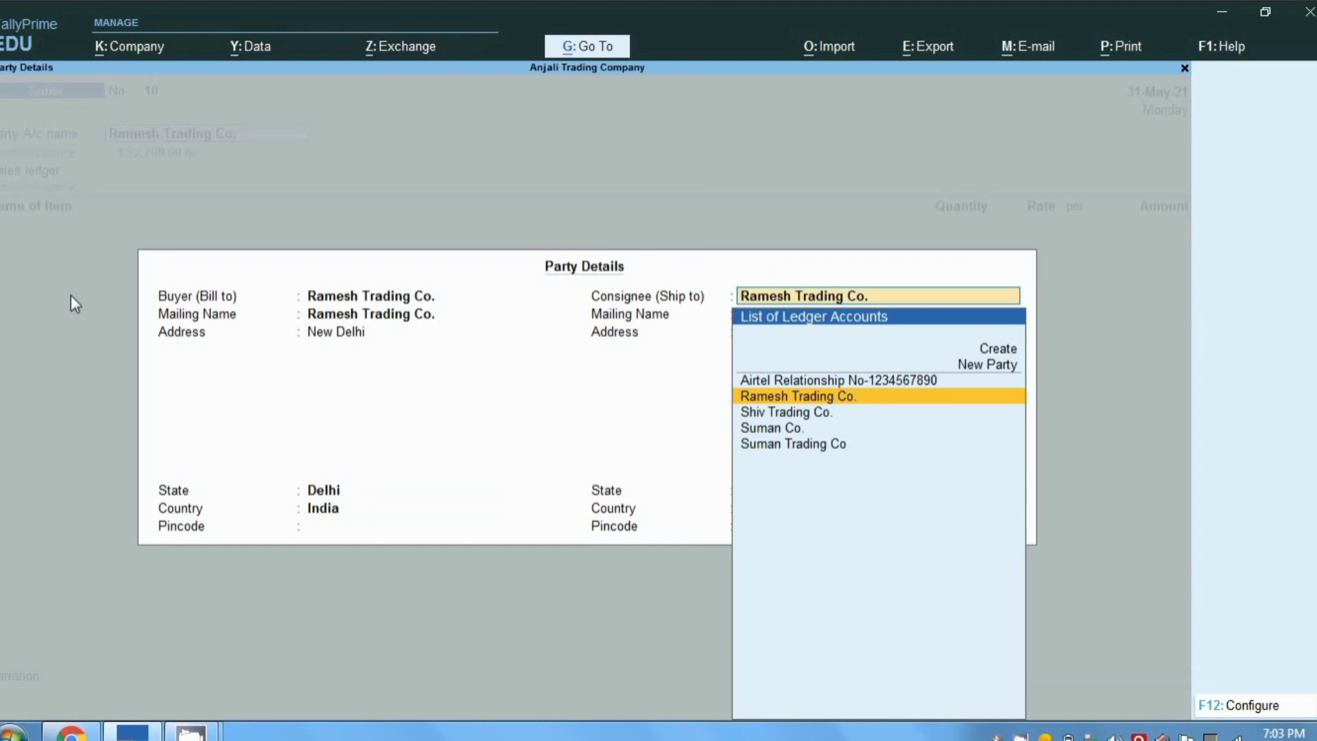
# Replace the consignee with the new party Poonam Trading Co and keep that as its mailing name
pyautogui.write('Pooma')
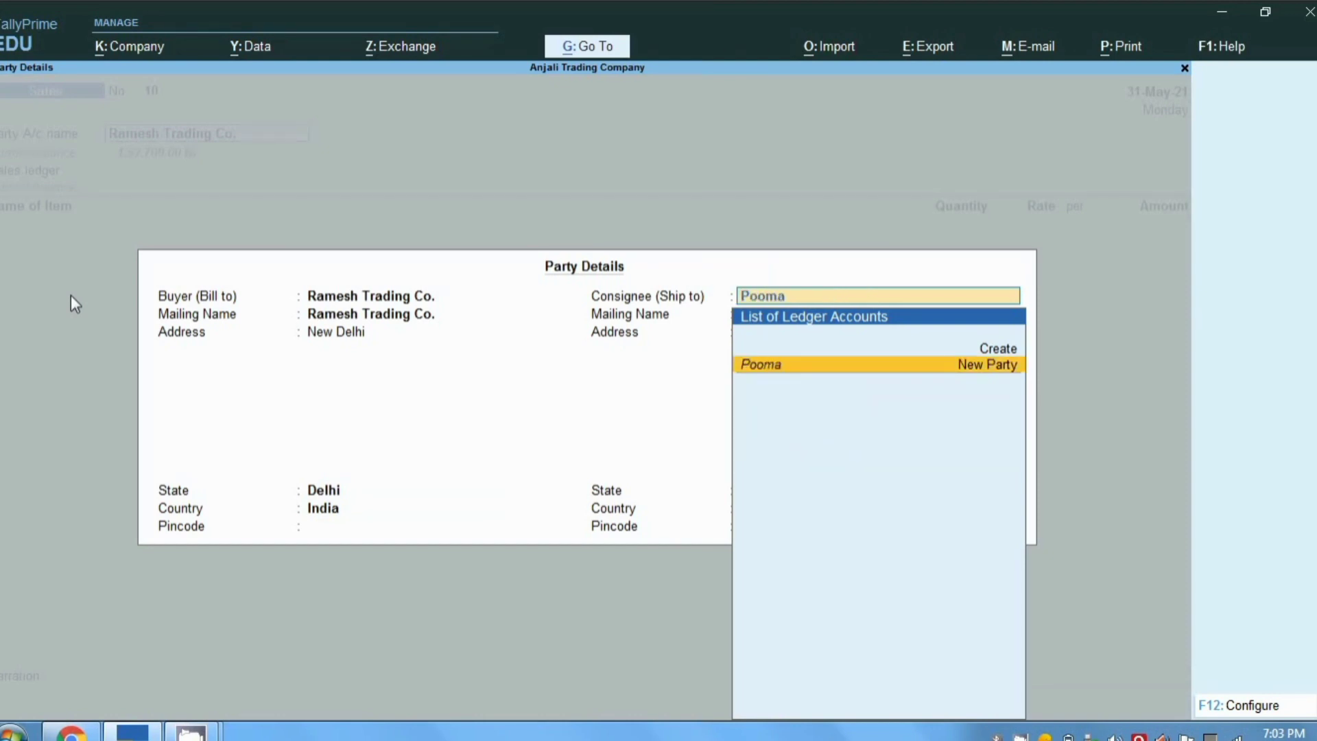
pyautogui.press('BackSpace')
pyautogui.press('BackSpace')
pyautogui.write('nam Trading Co')
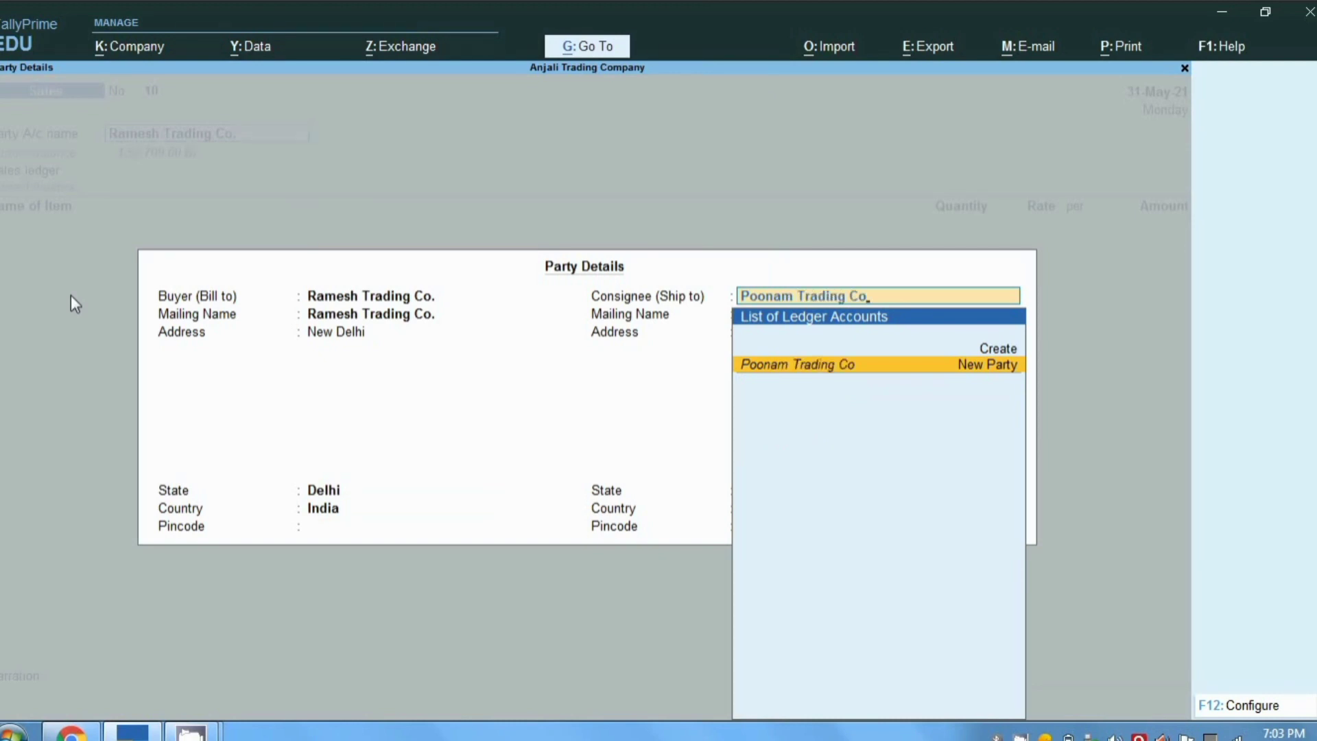
pyautogui.press('Return')
pyautogui.press('Return')
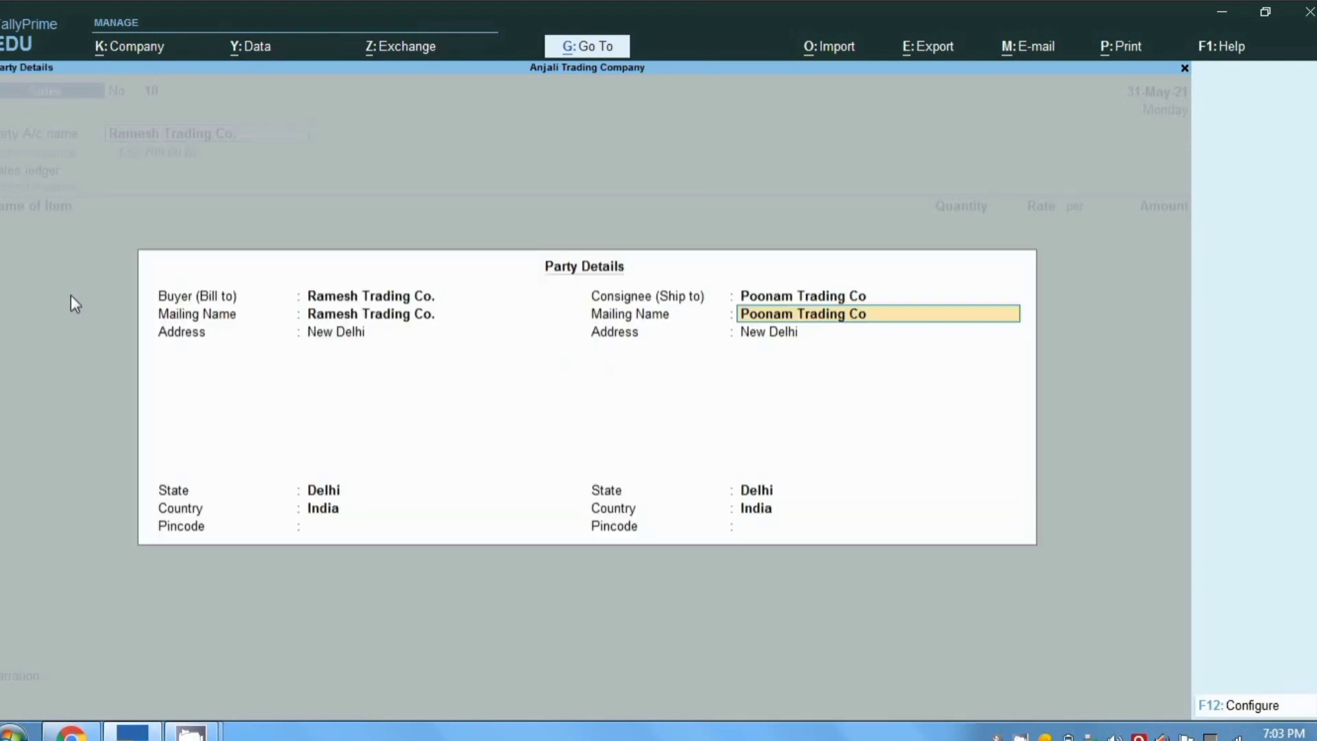
pyautogui.press('Return')
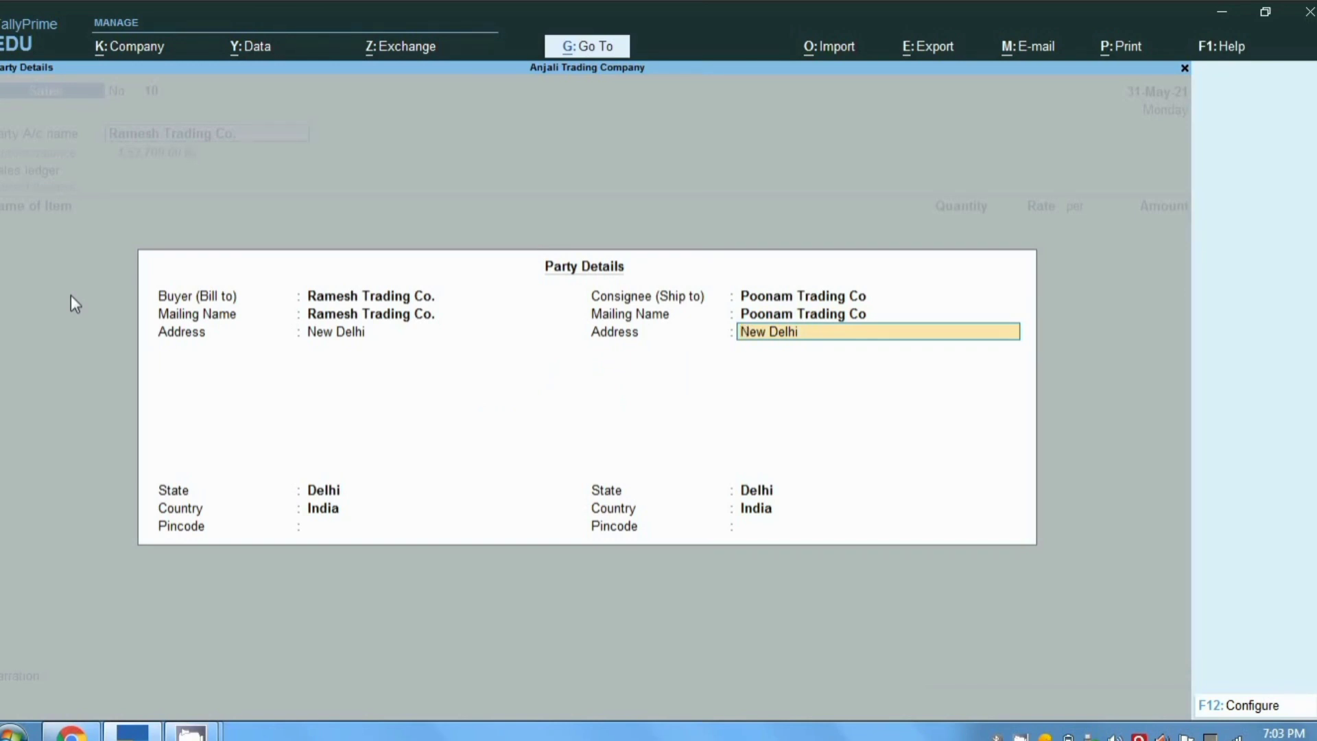
# Keep the consignee's first address line, add two further address lines below it, and accept the party details
pyautogui.press('Return')
pyautogui.write('Industr')
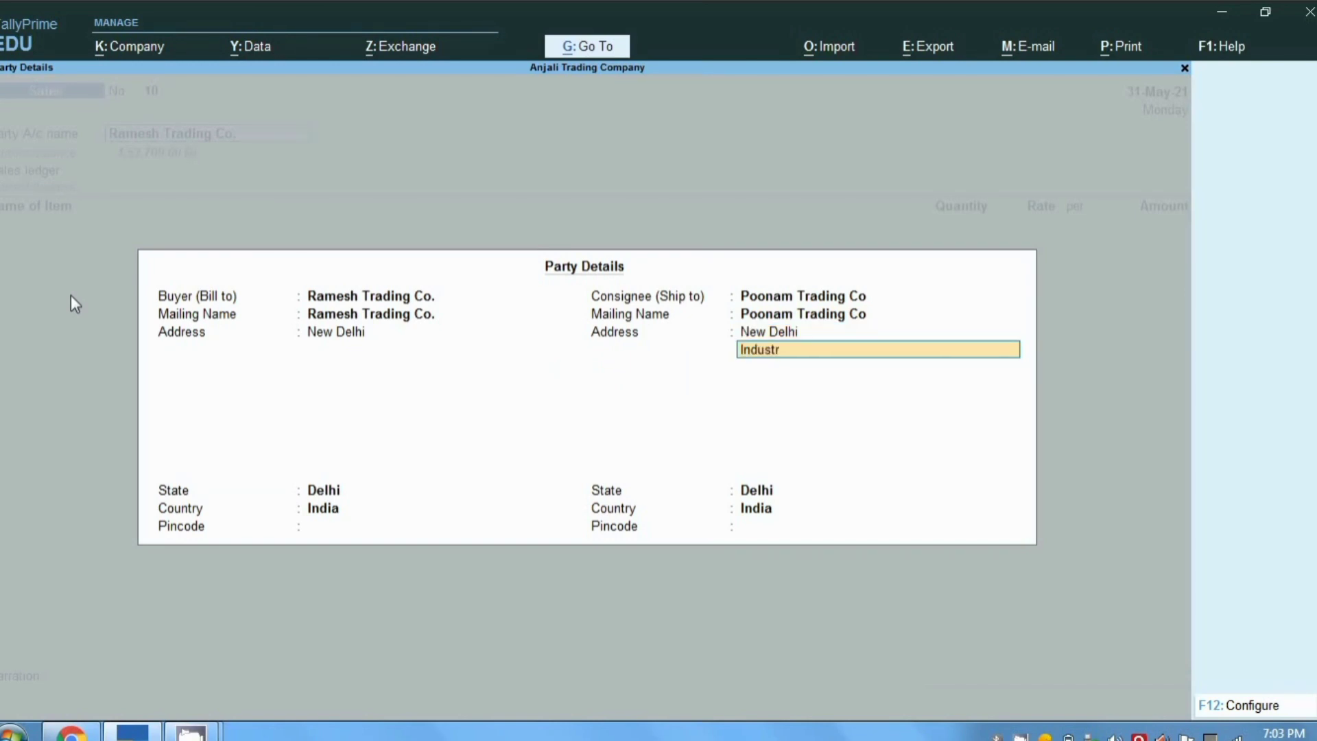
pyautogui.write('ial Area')
pyautogui.hotkey('ctrl', 'a')
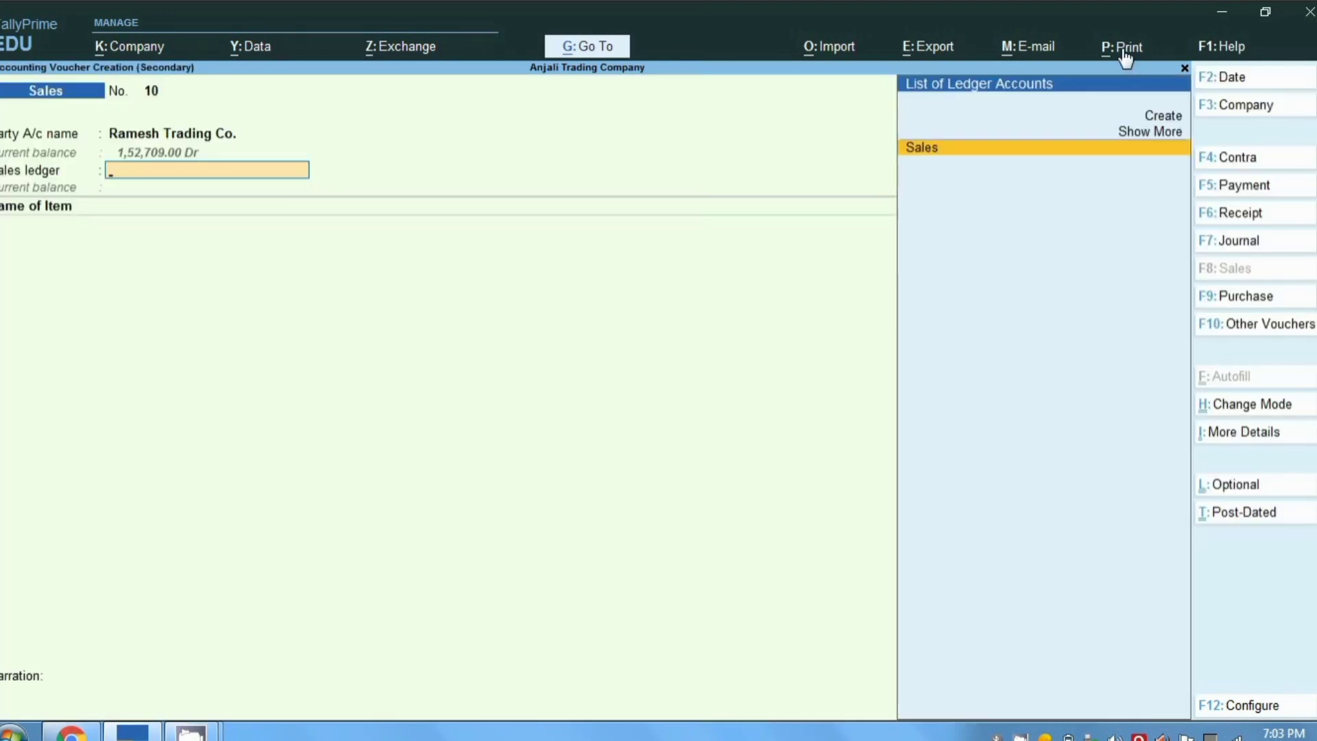
# Preview the new voucher's invoice, zoom in to check its consignee and buyer blocks, and close the preview
pyautogui.click(1124, 49)
pyautogui.press('Return')
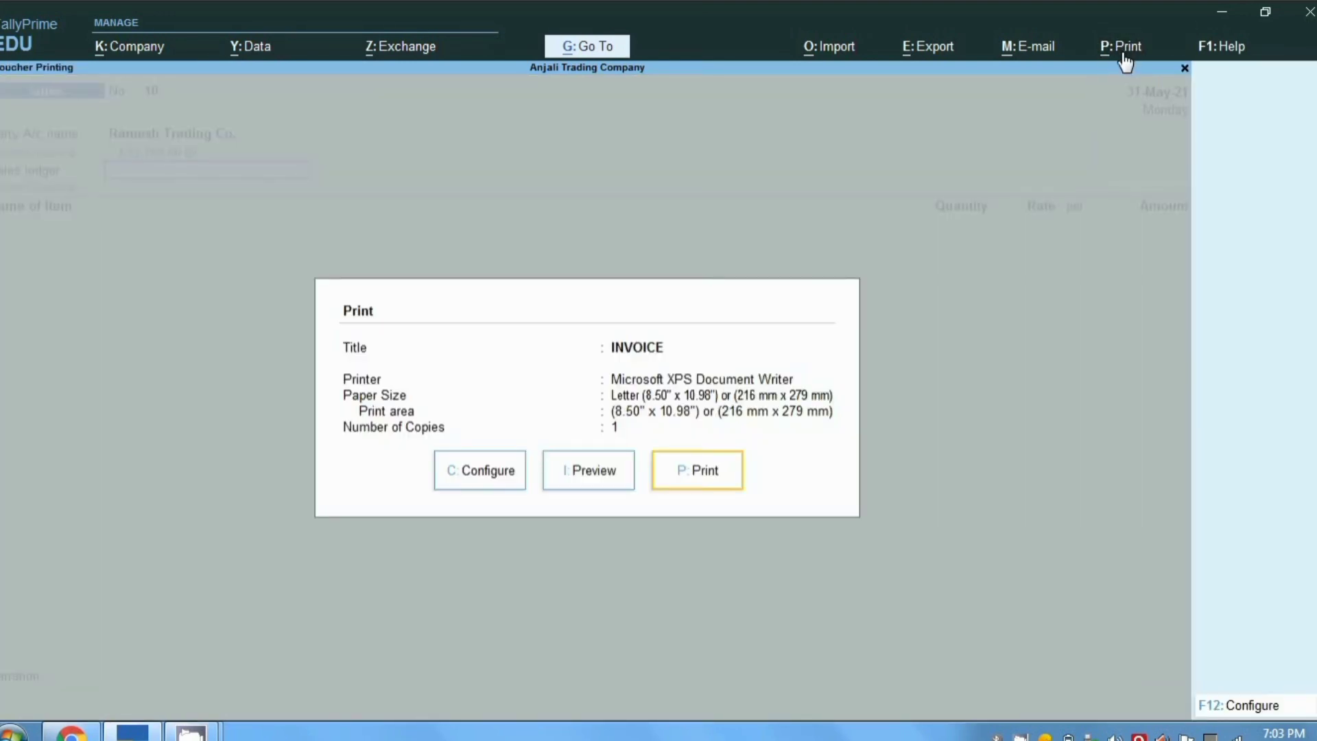
pyautogui.click(580, 480)
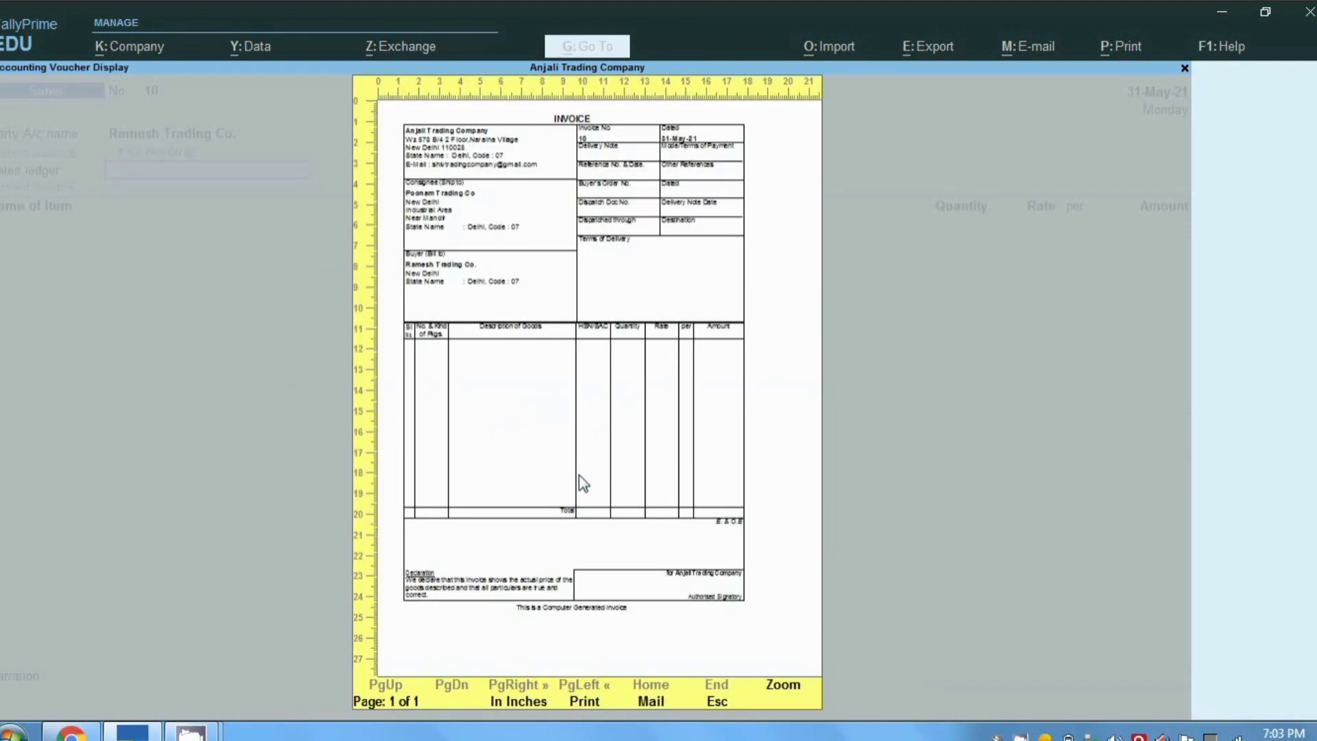
pyautogui.click(580, 475)
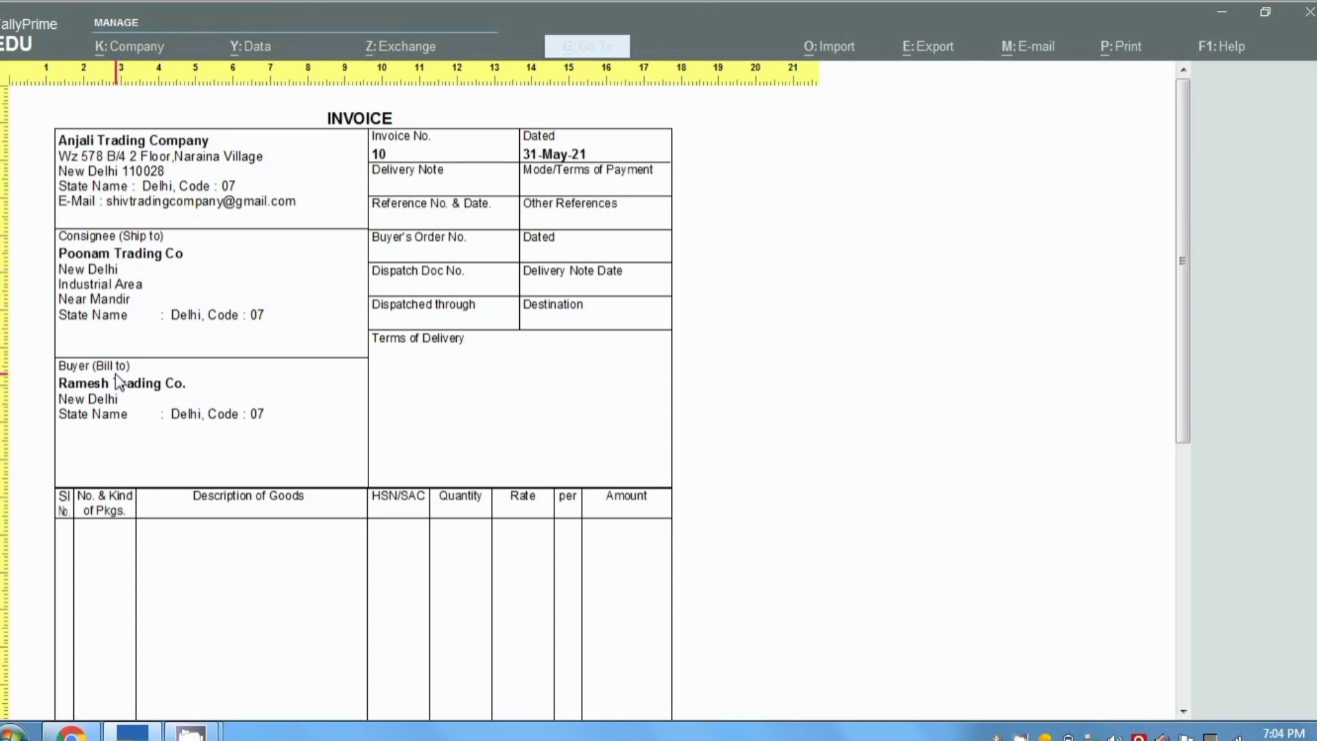
pyautogui.press('Escape')
pyautogui.press('Escape')
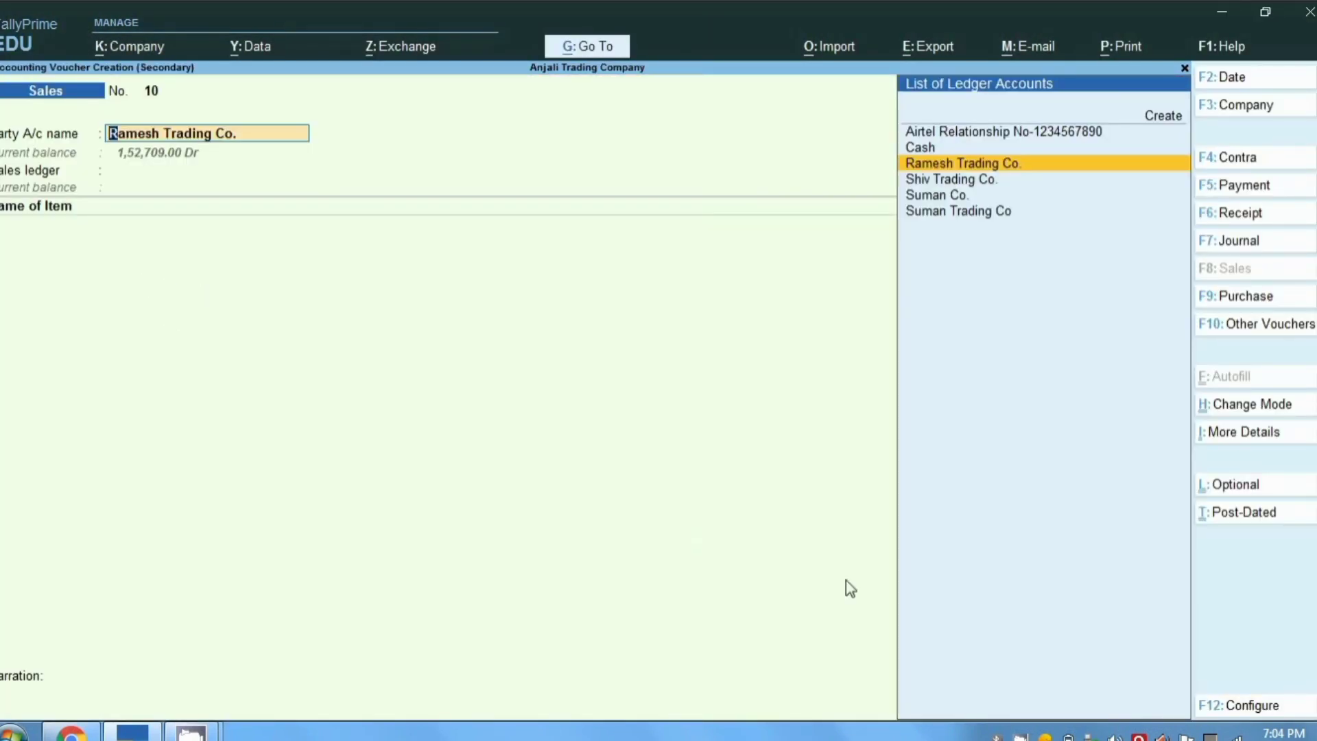
# Reopen the party details and review their configuration, keeping separate buyer and consignee details, mailing name and pincode set to Yes
pyautogui.press('Return')
pyautogui.press('Return')
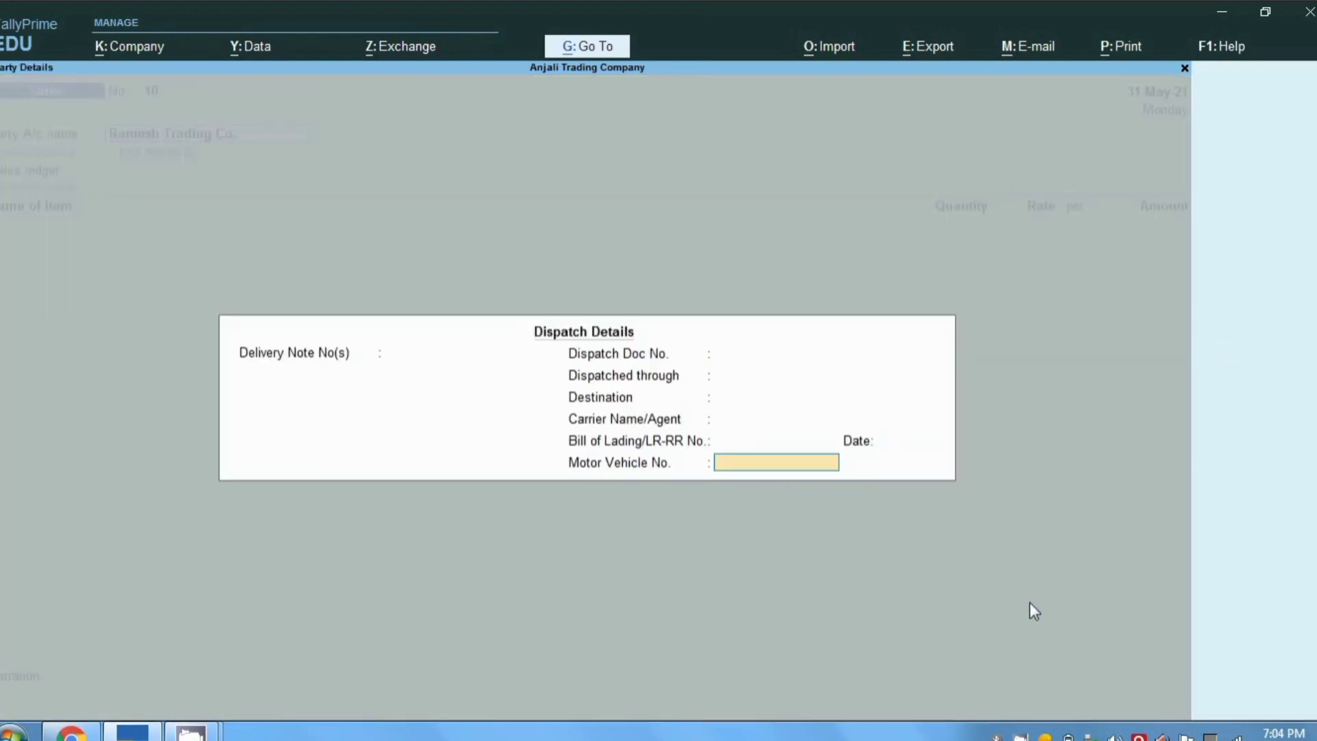
pyautogui.press('Return')
pyautogui.click(1238, 712)
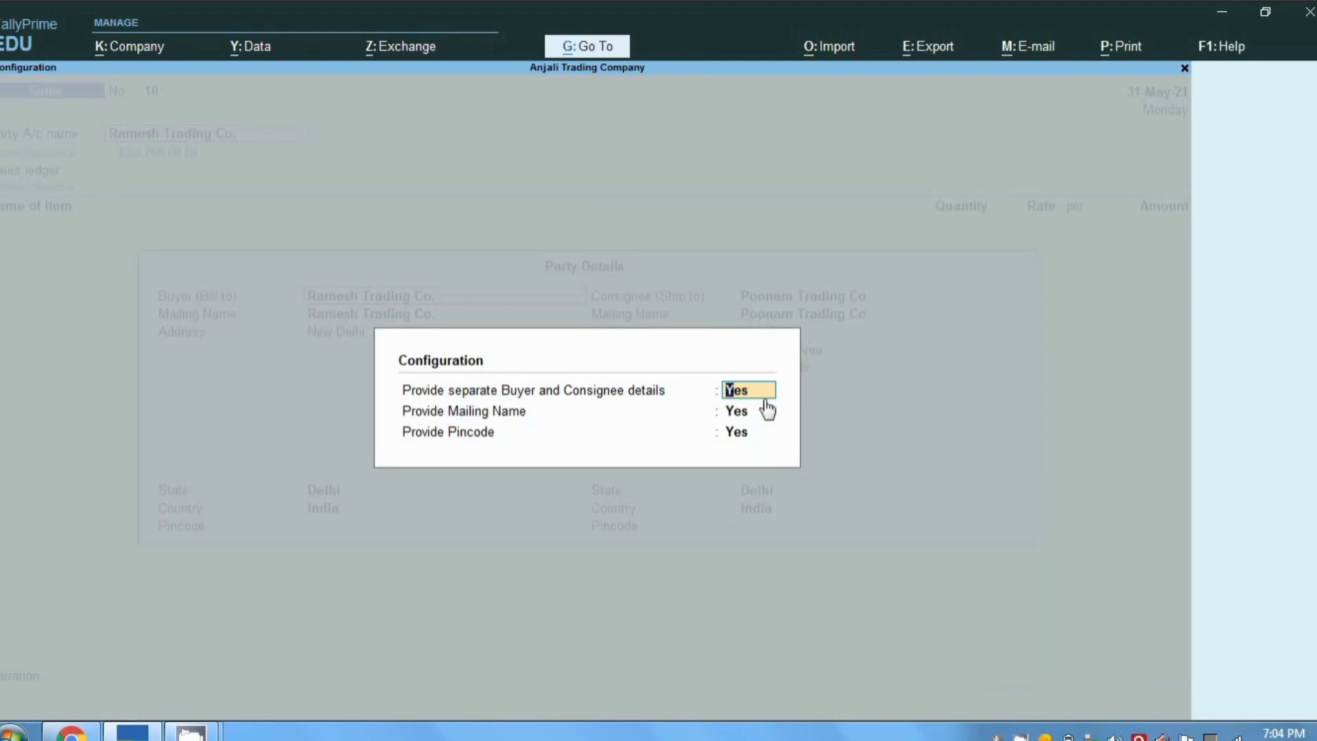
pyautogui.press('Return')
pyautogui.press('Return')
pyautogui.press('Return')
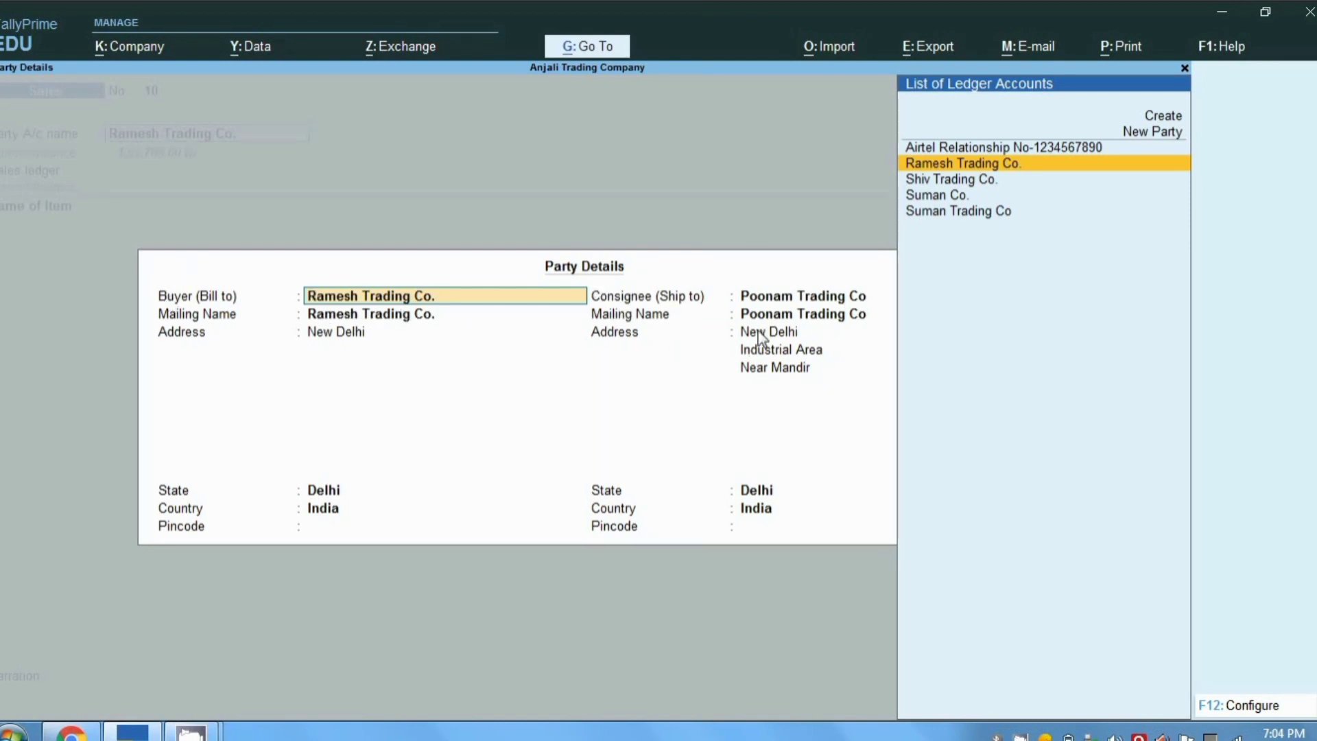
pyautogui.press('Return')
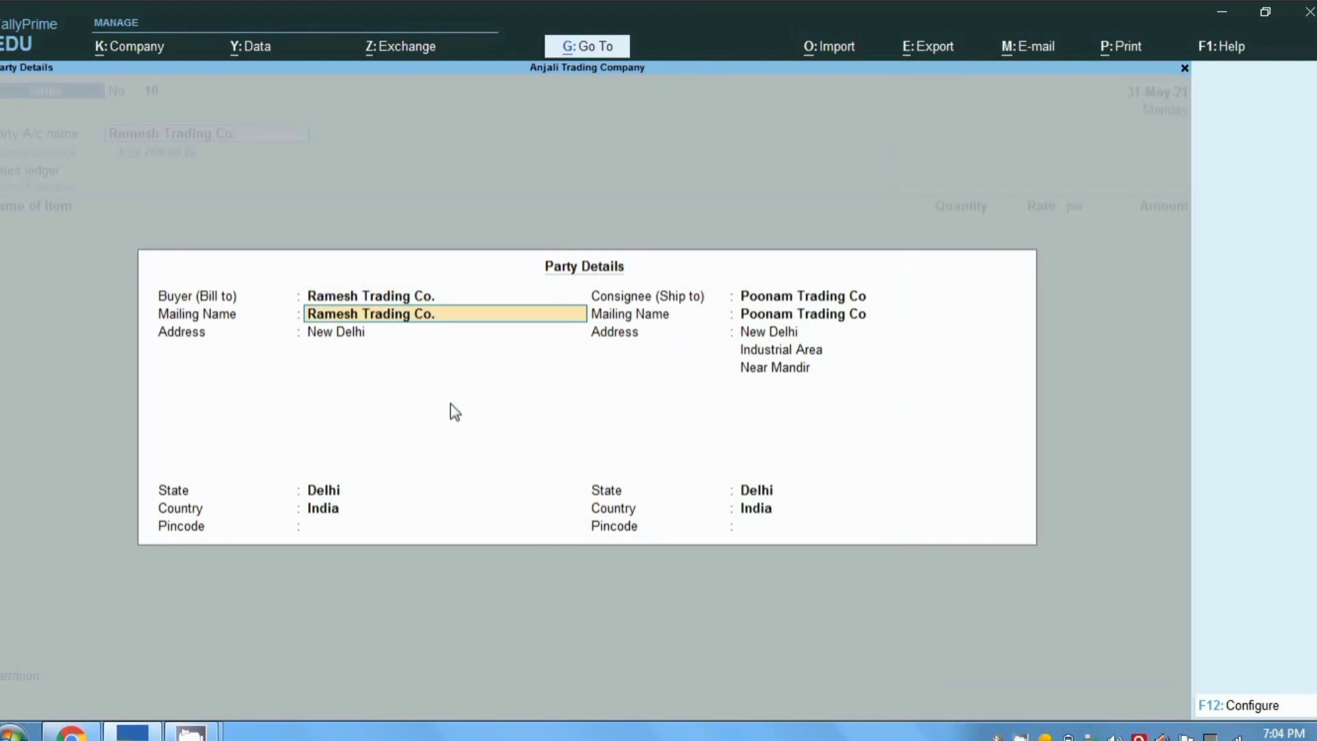
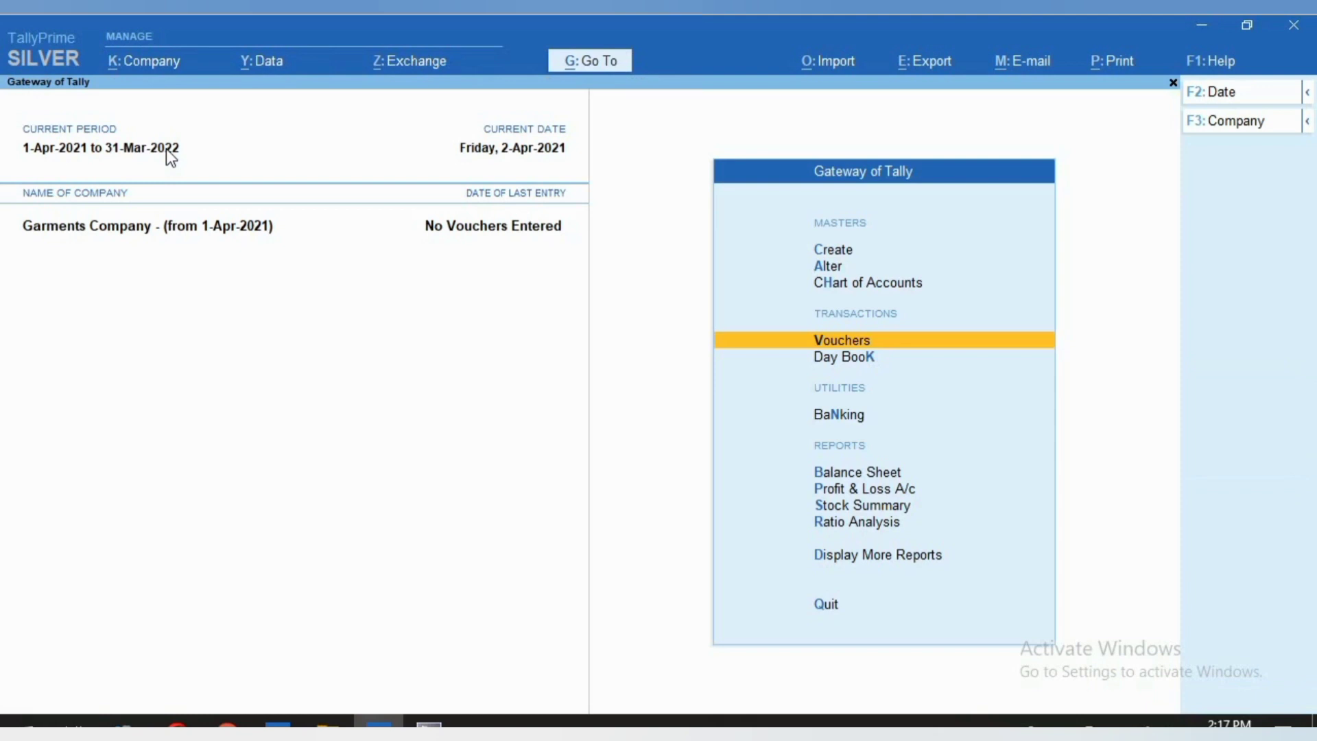
# Open the Sales voucher type for alteration in Garments Company
pyautogui.press('Up')
pyautogui.press('Up')
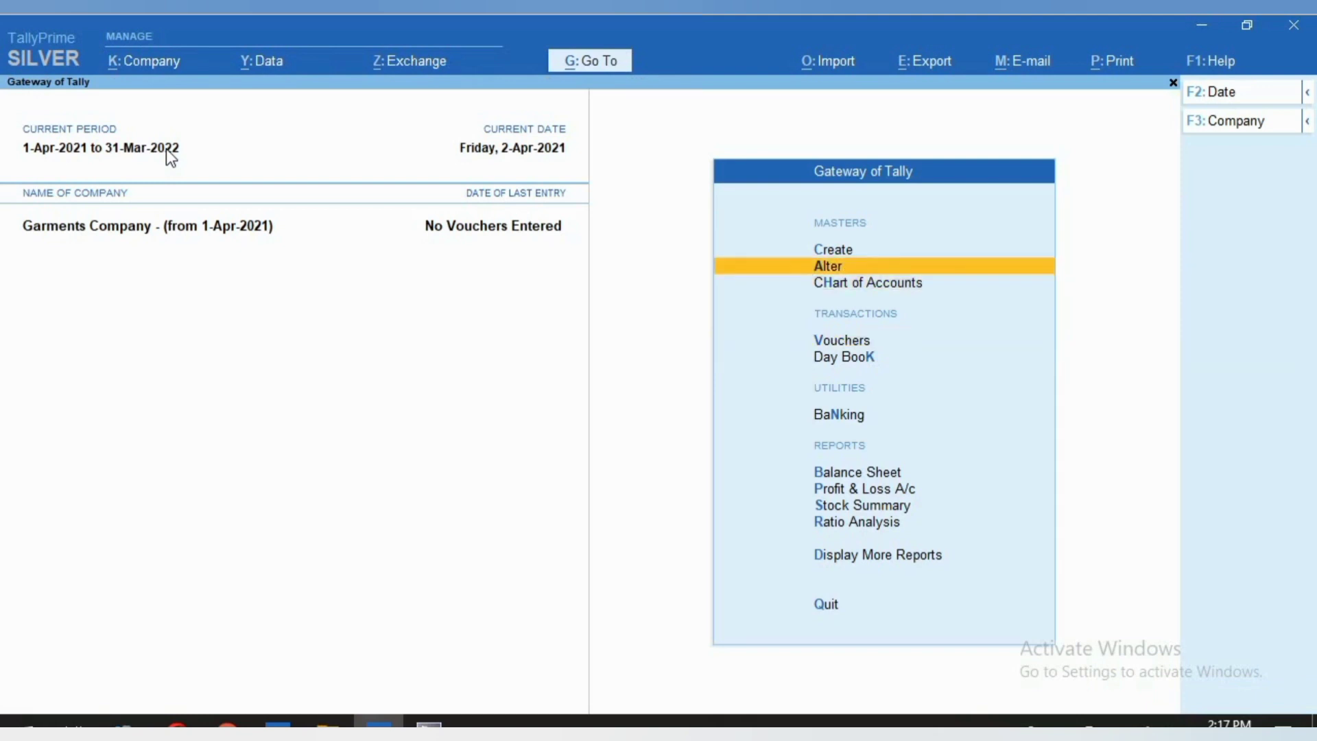
pyautogui.press('Return')
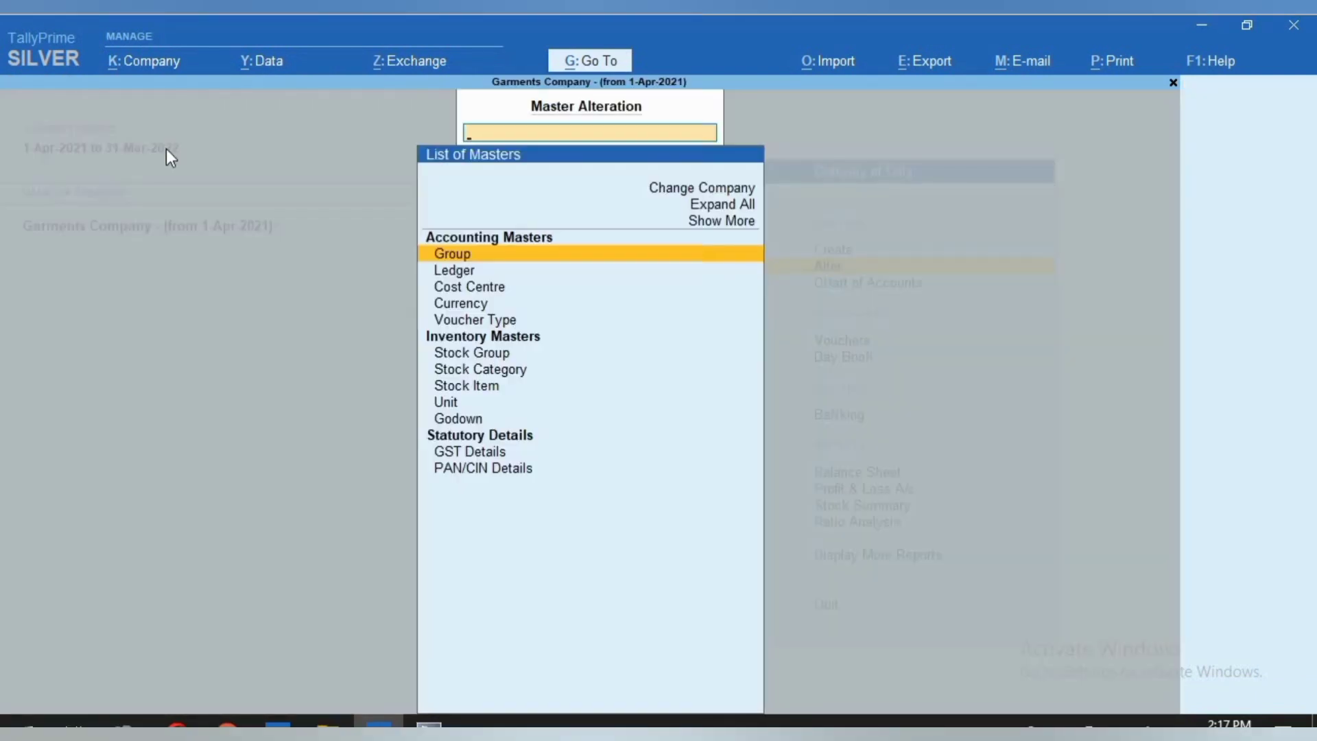
pyautogui.press('Down')
pyautogui.press('Down')
pyautogui.press('Down')
pyautogui.press('Down')
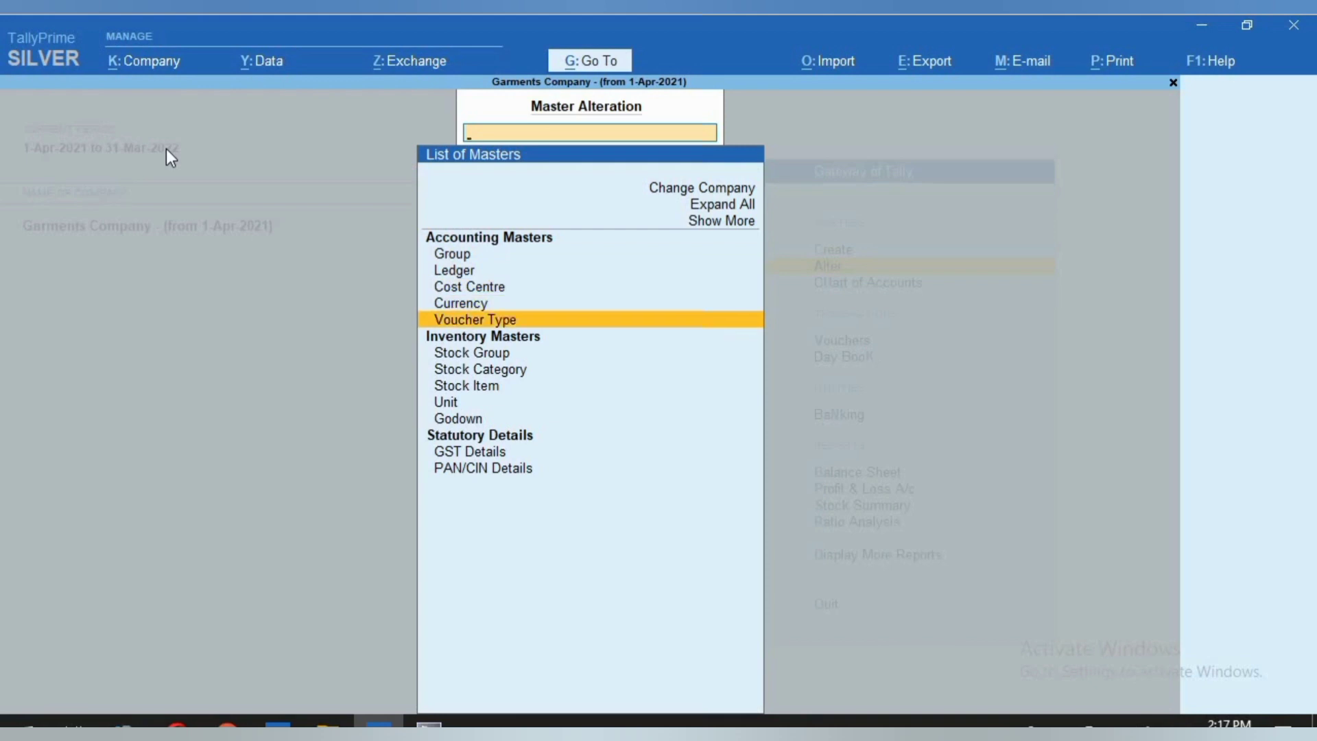
pyautogui.press('Return')
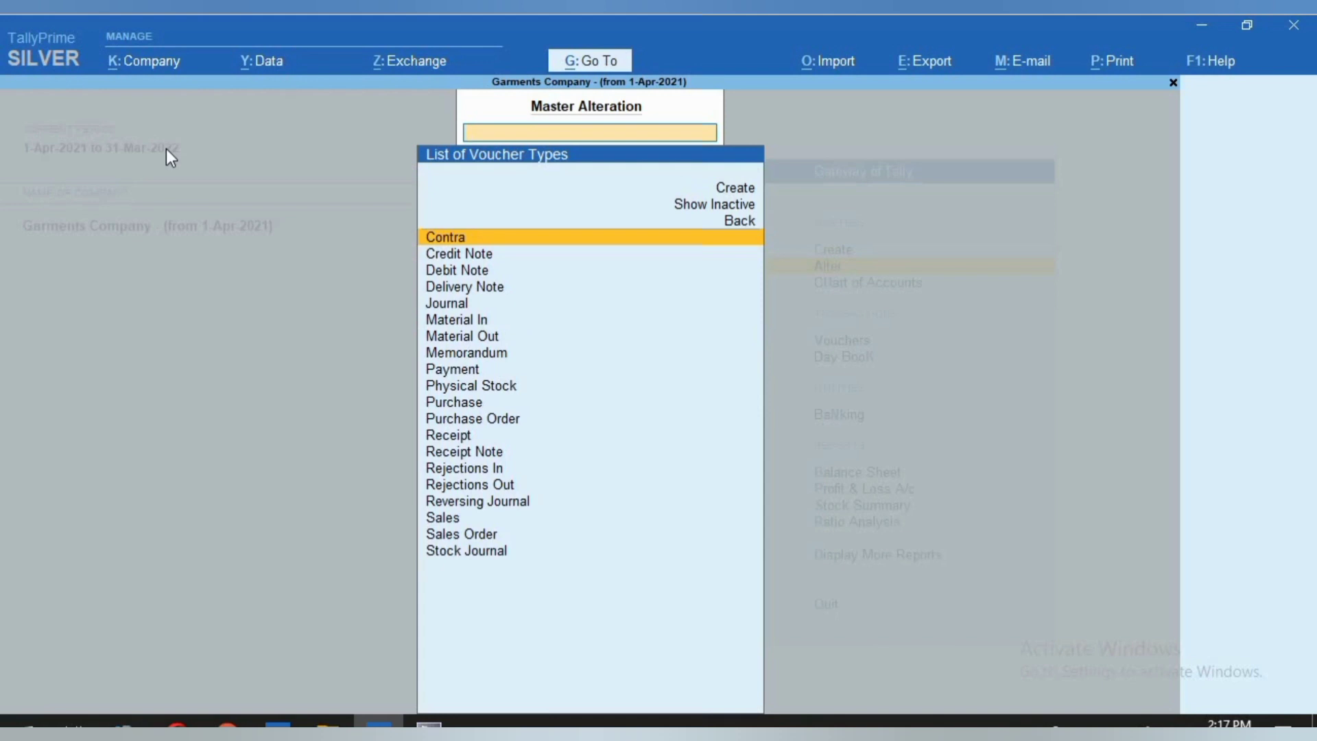
pyautogui.write('Sa')
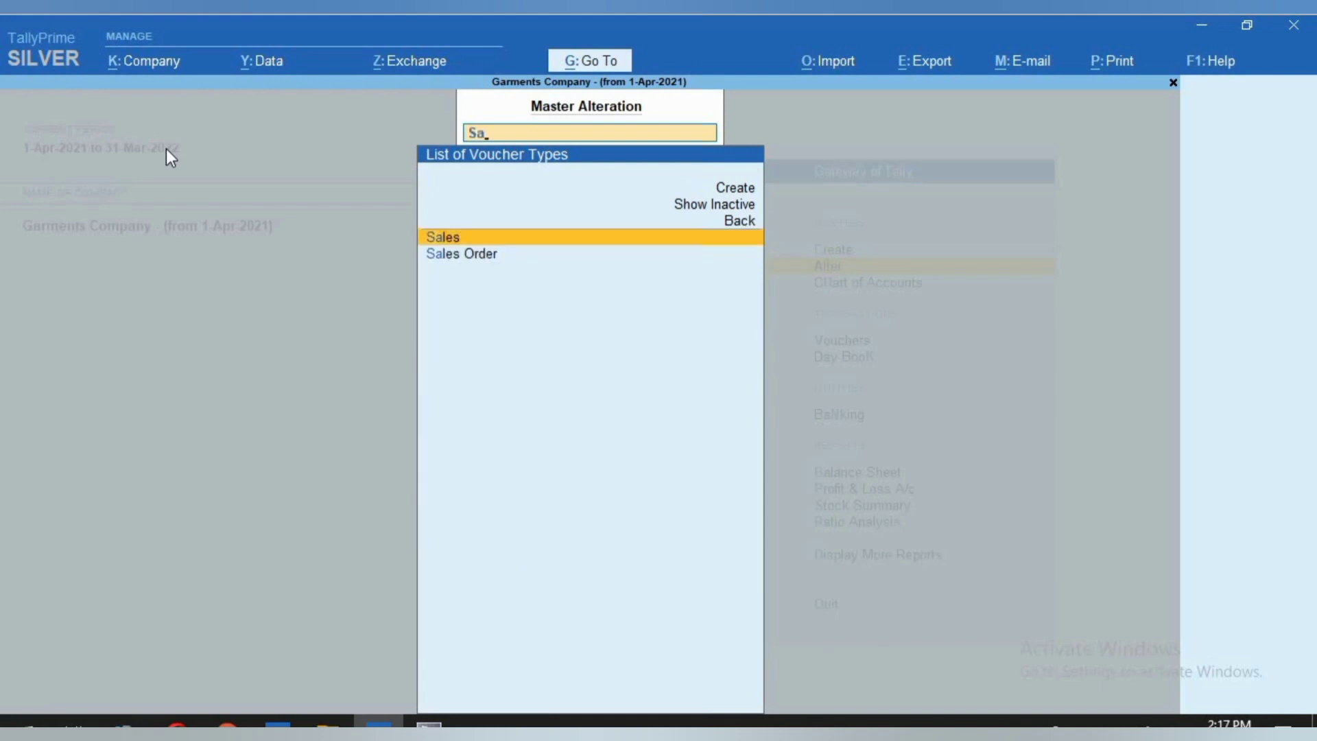
pyautogui.press('Return')
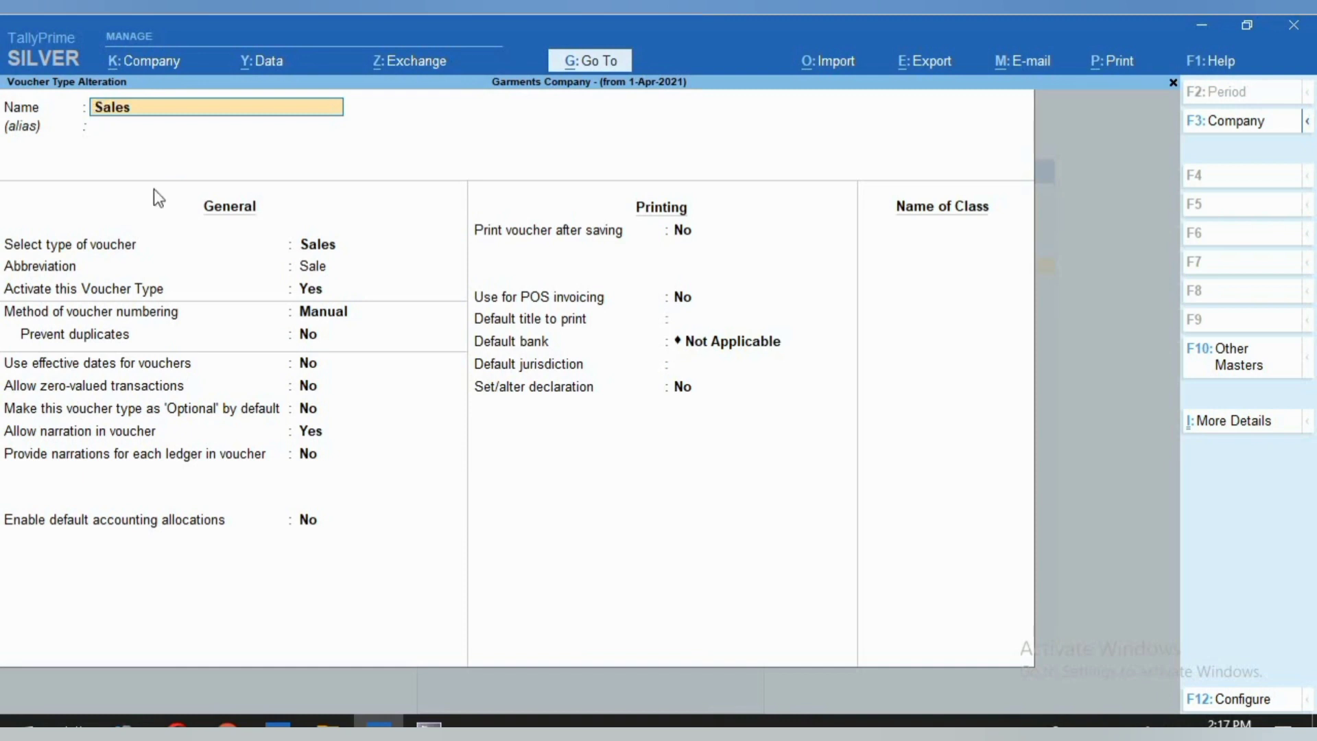
# Set the Sales voucher type's numbering method to Automatic and turn on its advanced configuration
pyautogui.click(142, 319)
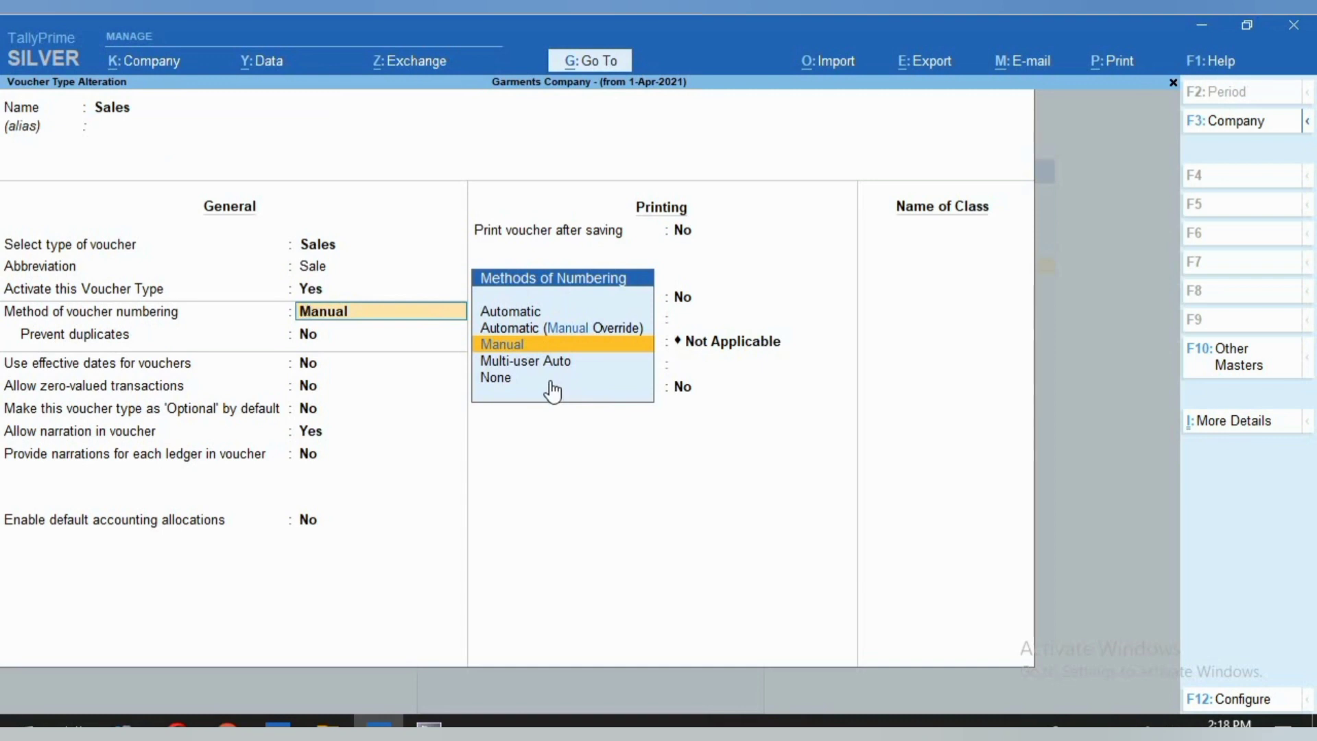
pyautogui.click(513, 317)
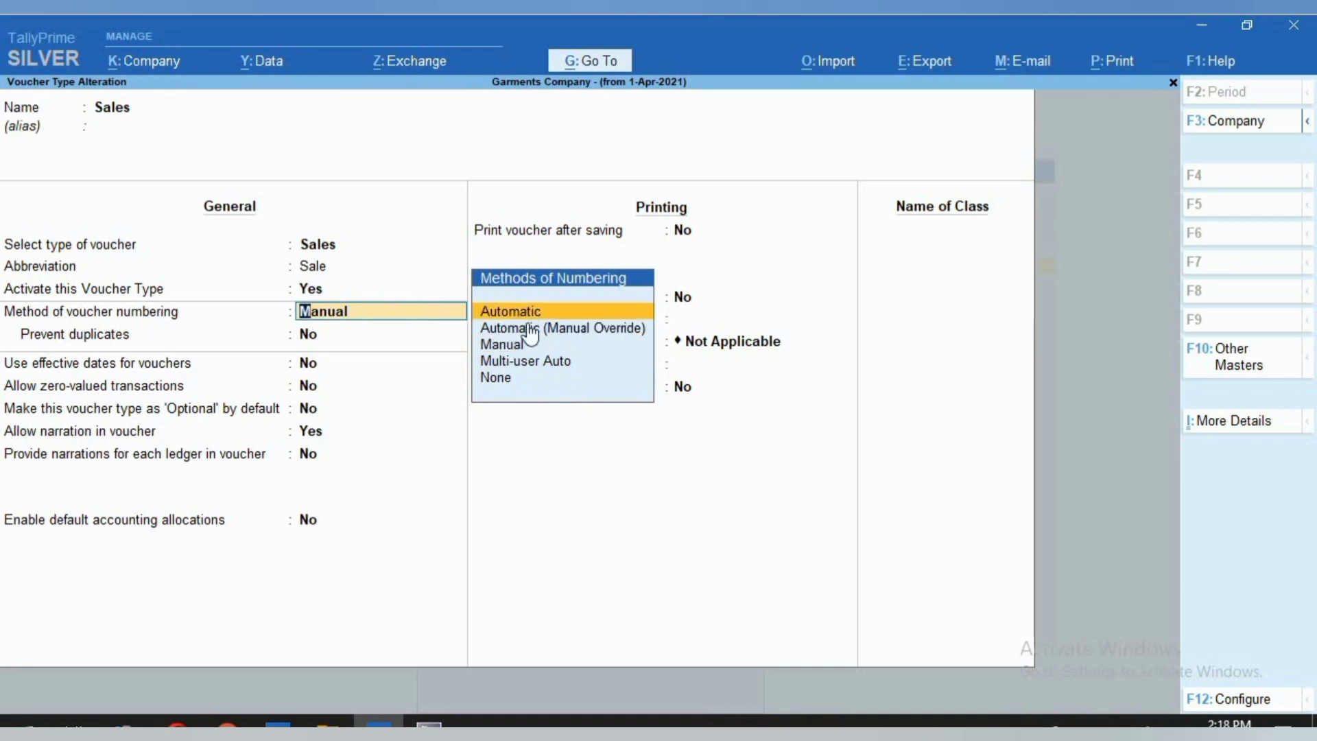
pyautogui.press('Return')
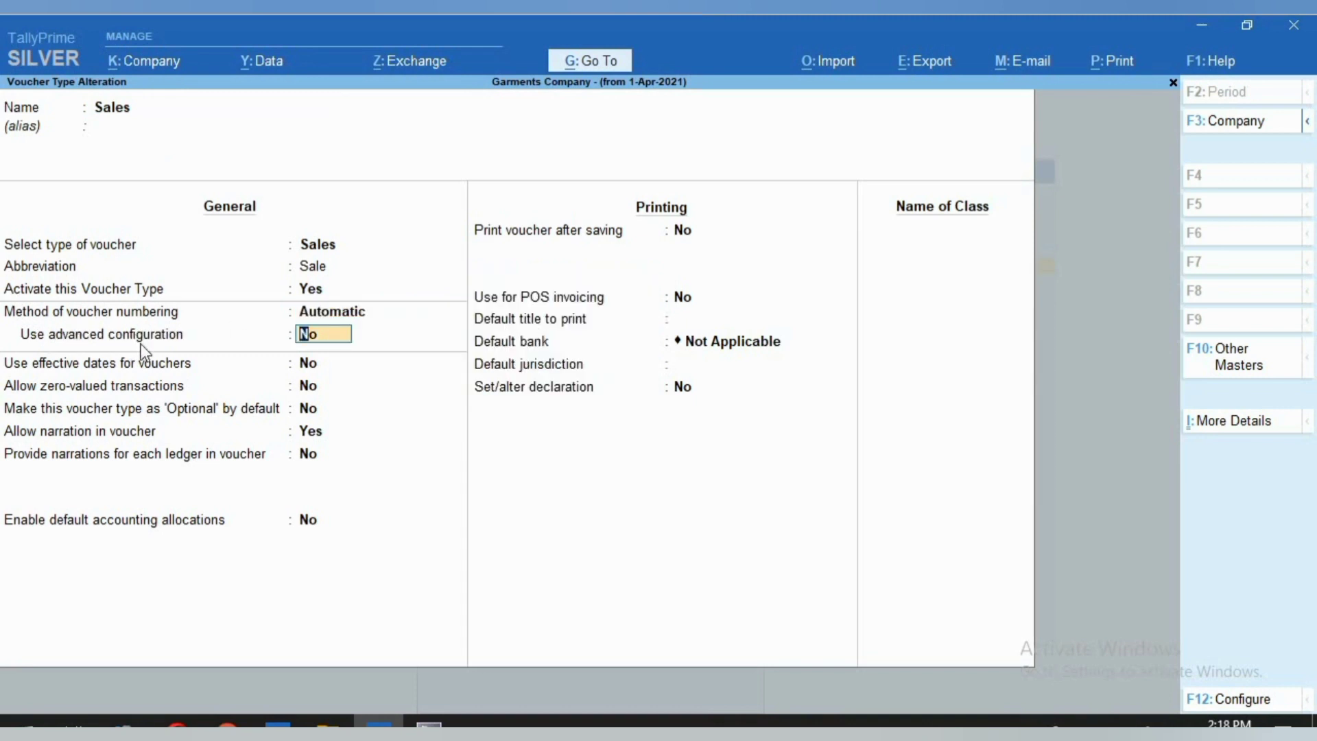
pyautogui.write('y')
pyautogui.press('Return')
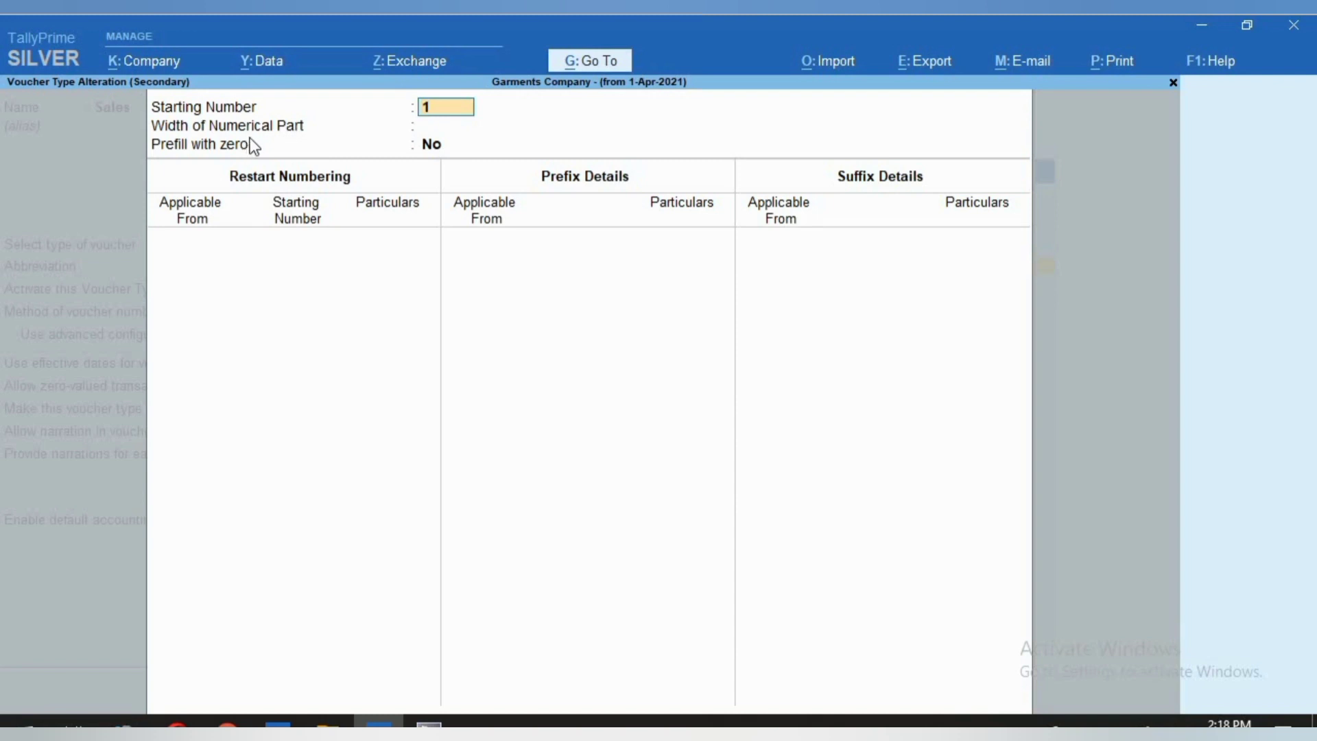
# Keep the starting number at 1, set the width of the numerical part to 2, and set prefill with zero to Yes
pyautogui.press('Return')
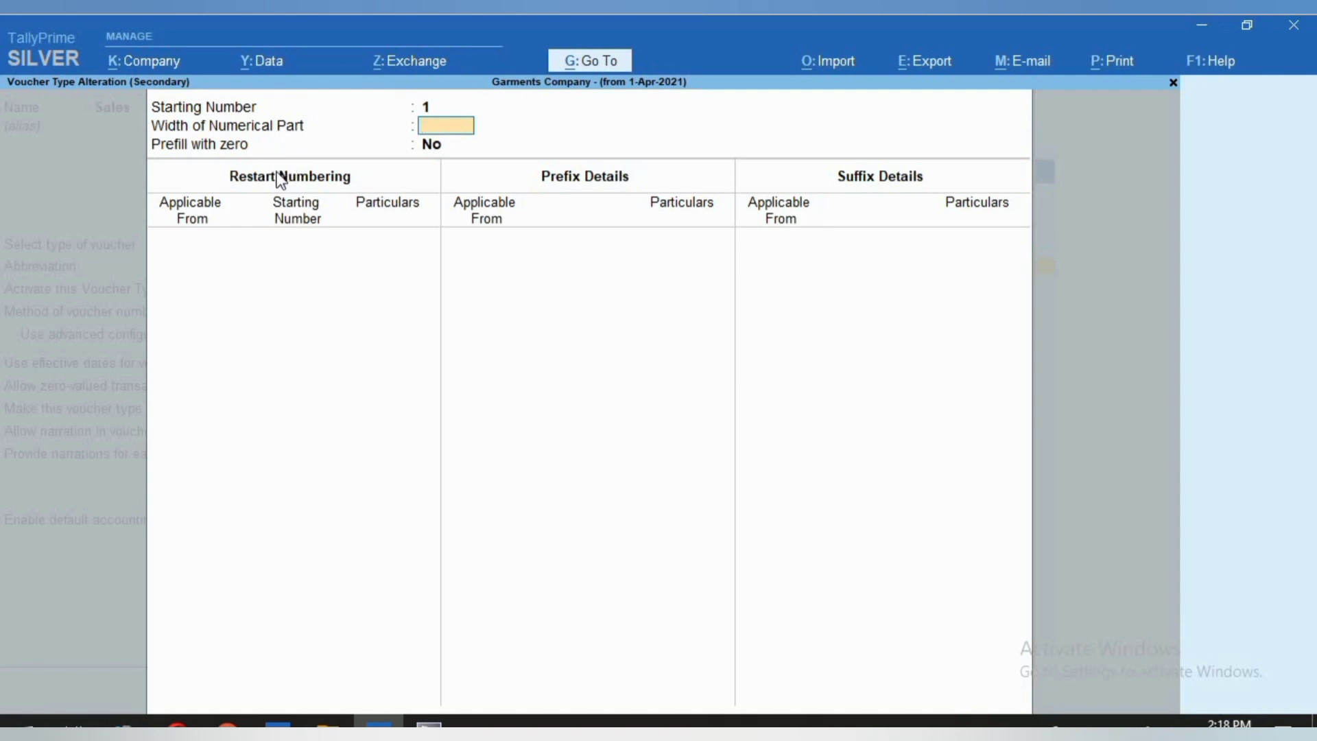
pyautogui.write('2')
pyautogui.press('BackSpace')
pyautogui.write('3')
pyautogui.press('BackSpace')
pyautogui.write('1')
pyautogui.press('BackSpace')
pyautogui.write('2')
pyautogui.press('Return')
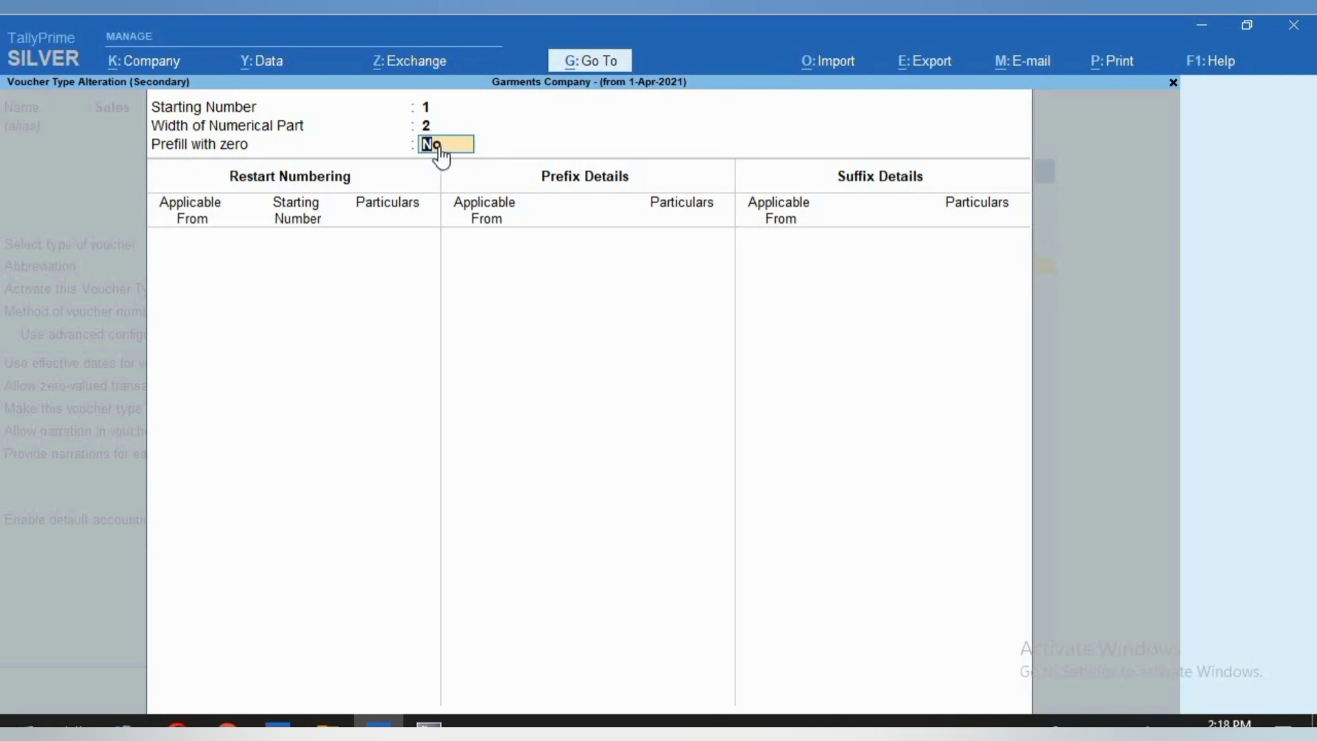
pyautogui.write('y')
pyautogui.press('Return')
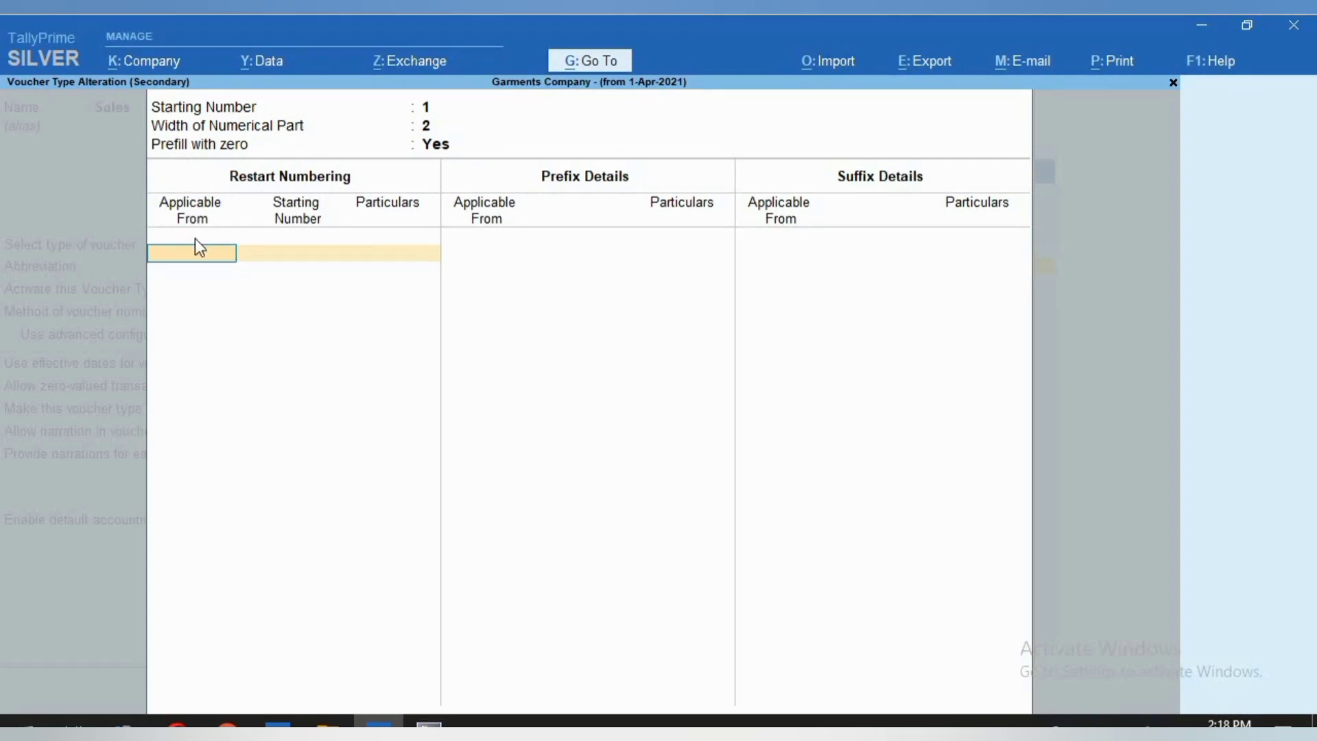
# Restart the numbering yearly from 1-Apr-2021 with starting number 1
pyautogui.write('1.4.')
pyautogui.press('Return')
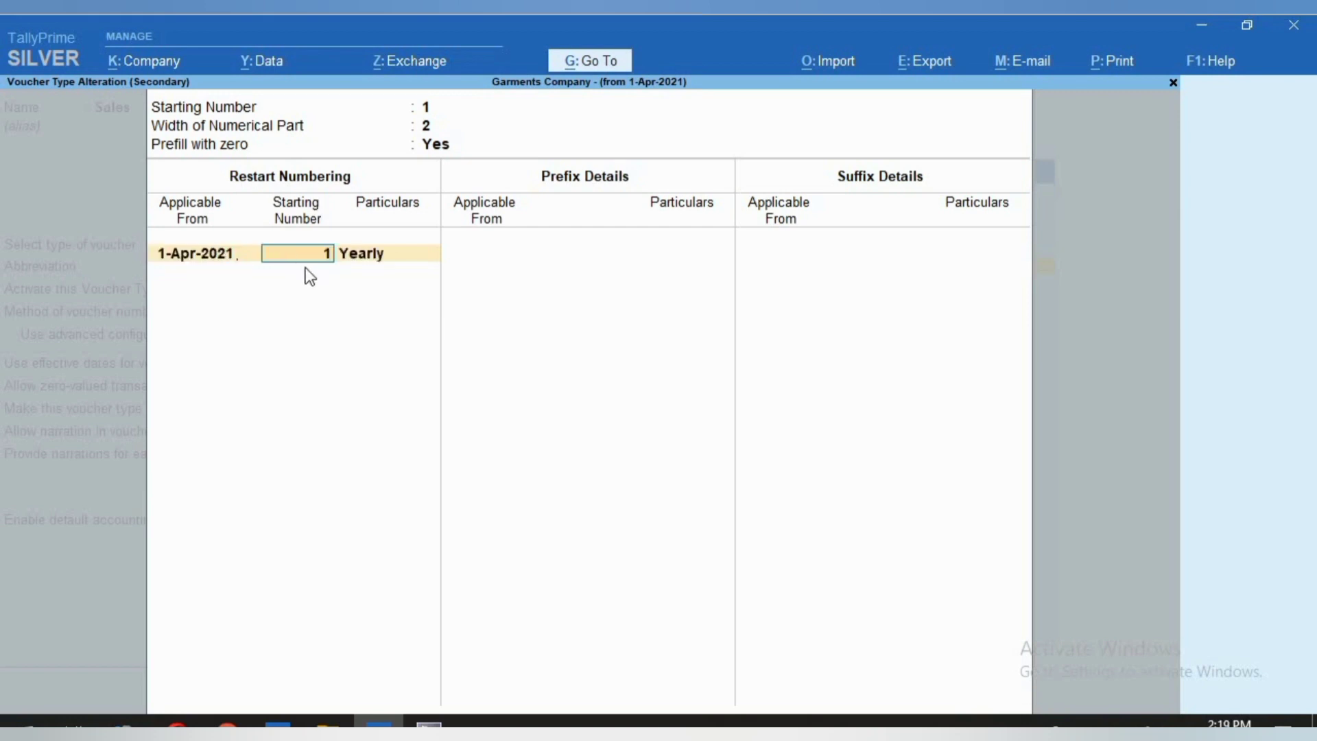
pyautogui.press('Return')
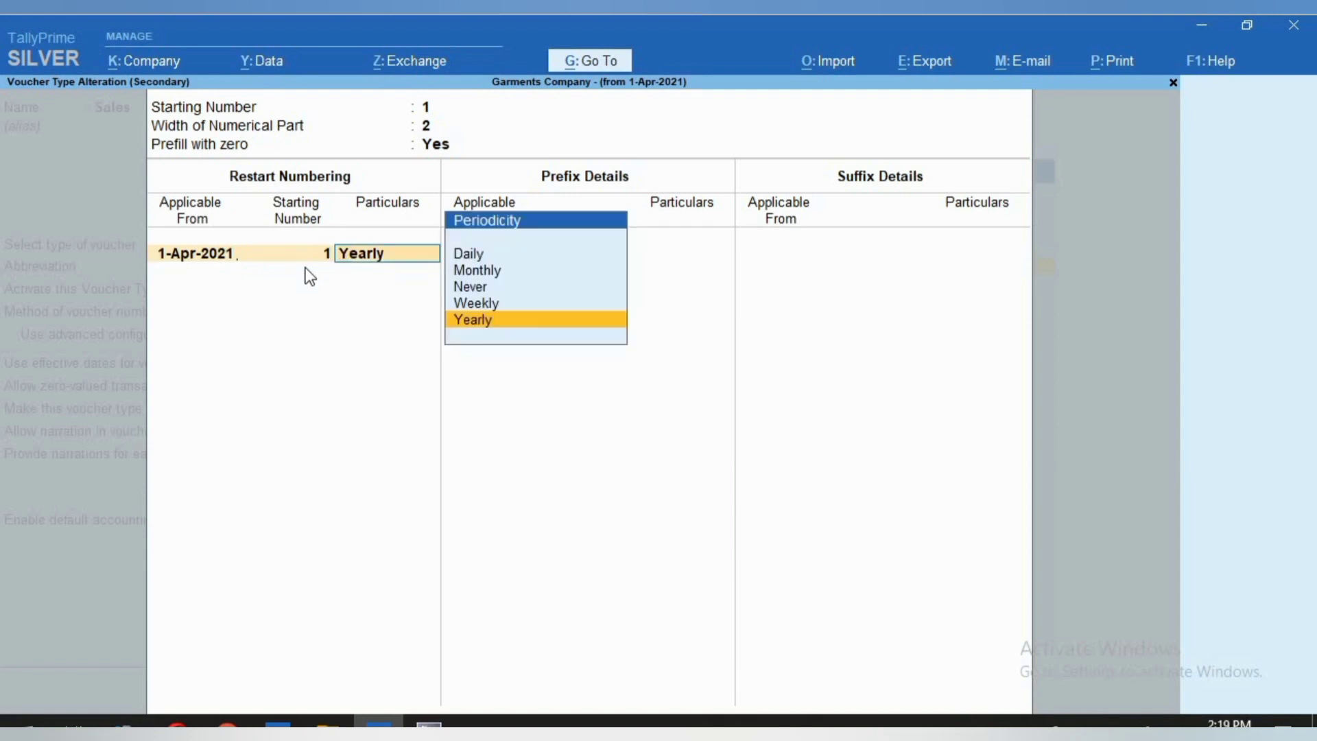
pyautogui.press('Return')
pyautogui.press('Return')
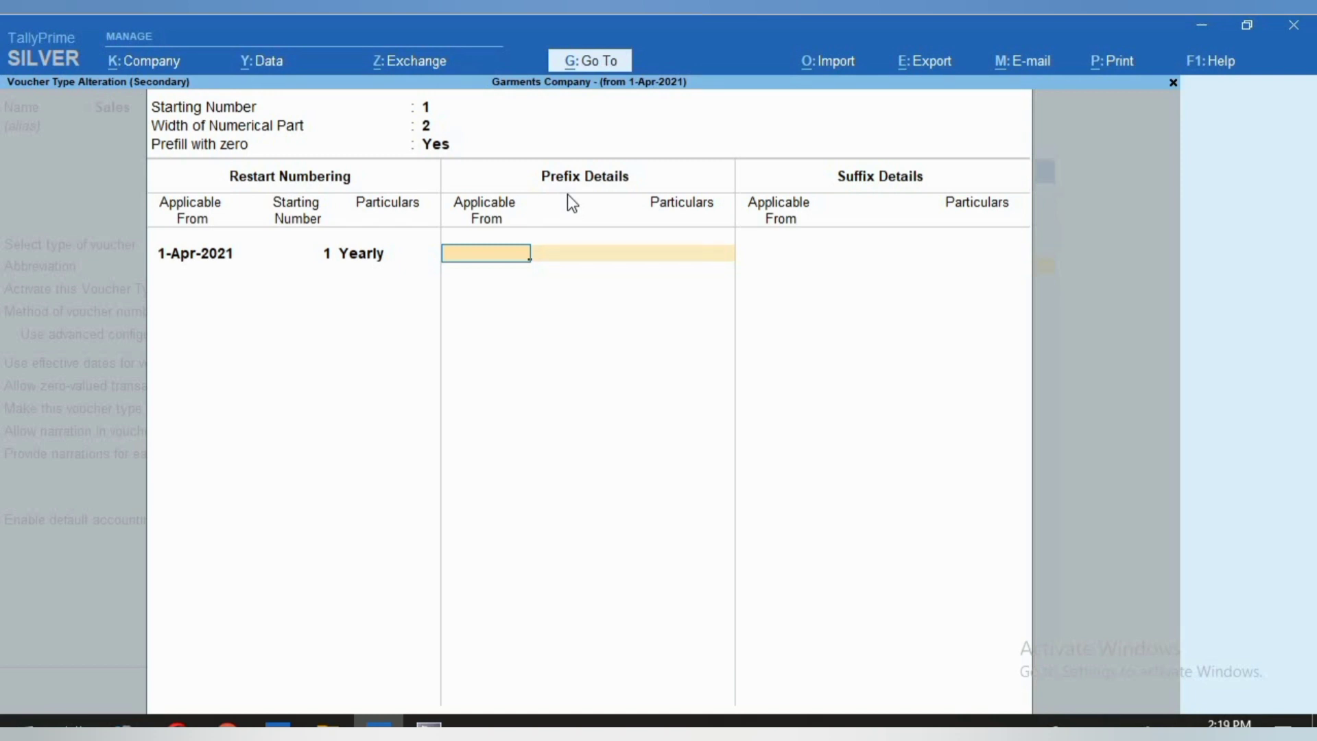
# Add the voucher number prefix SEH/ applicable from 1-Apr-2021
pyautogui.write('1.4.21')
pyautogui.press('Return')
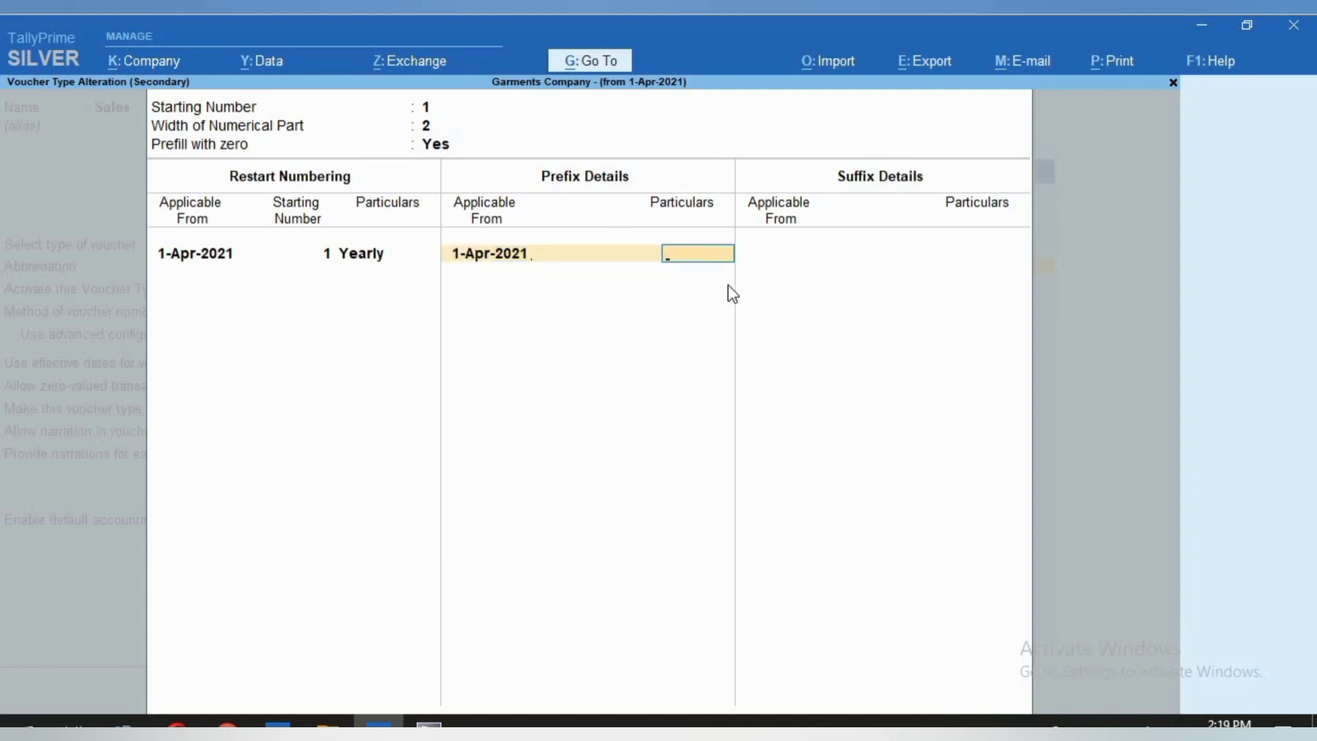
pyautogui.write('SEH/')
pyautogui.press('Return')
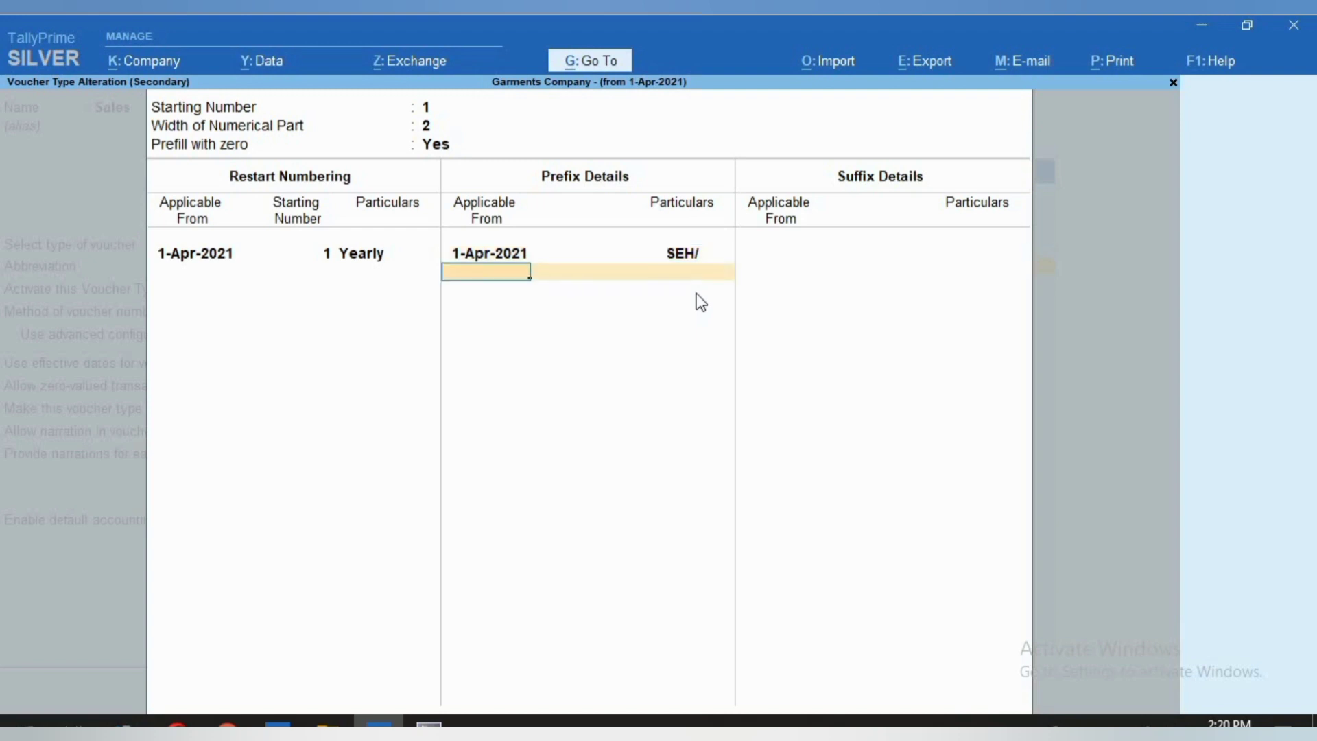
pyautogui.press('Return')
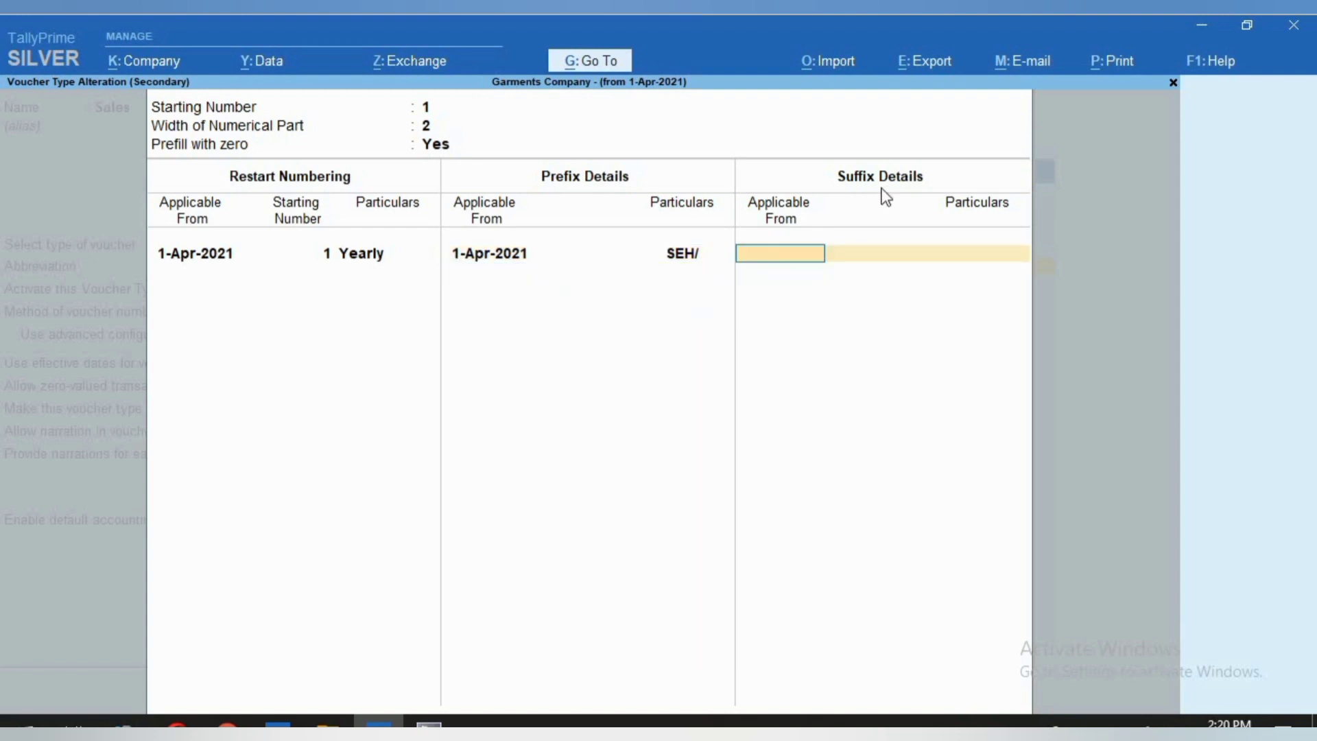
# Make the suffix applicable from 1-Apr-2021 with blank particulars, and save the Sales voucher type
pyautogui.write('1.4.21')
pyautogui.press('Return')
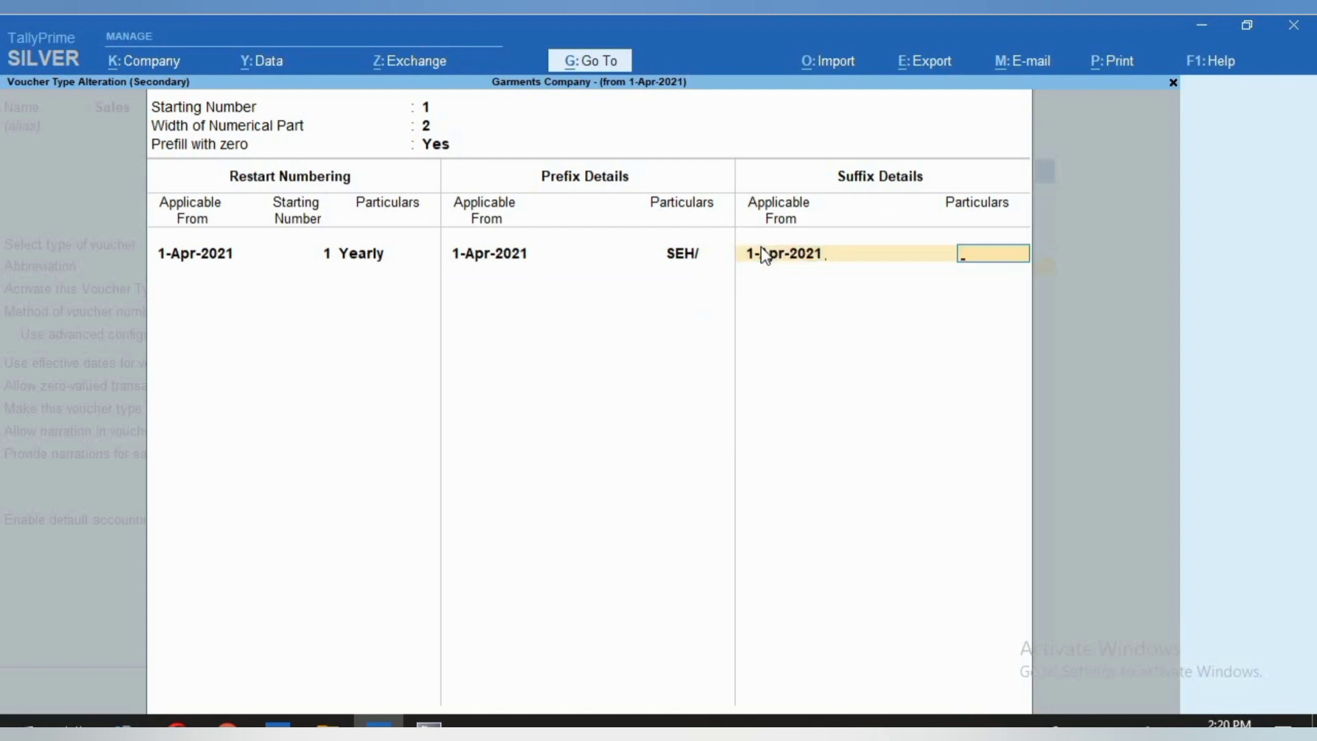
pyautogui.hotkey('ctrl', 'a')
pyautogui.hotkey('ctrl', 'a')
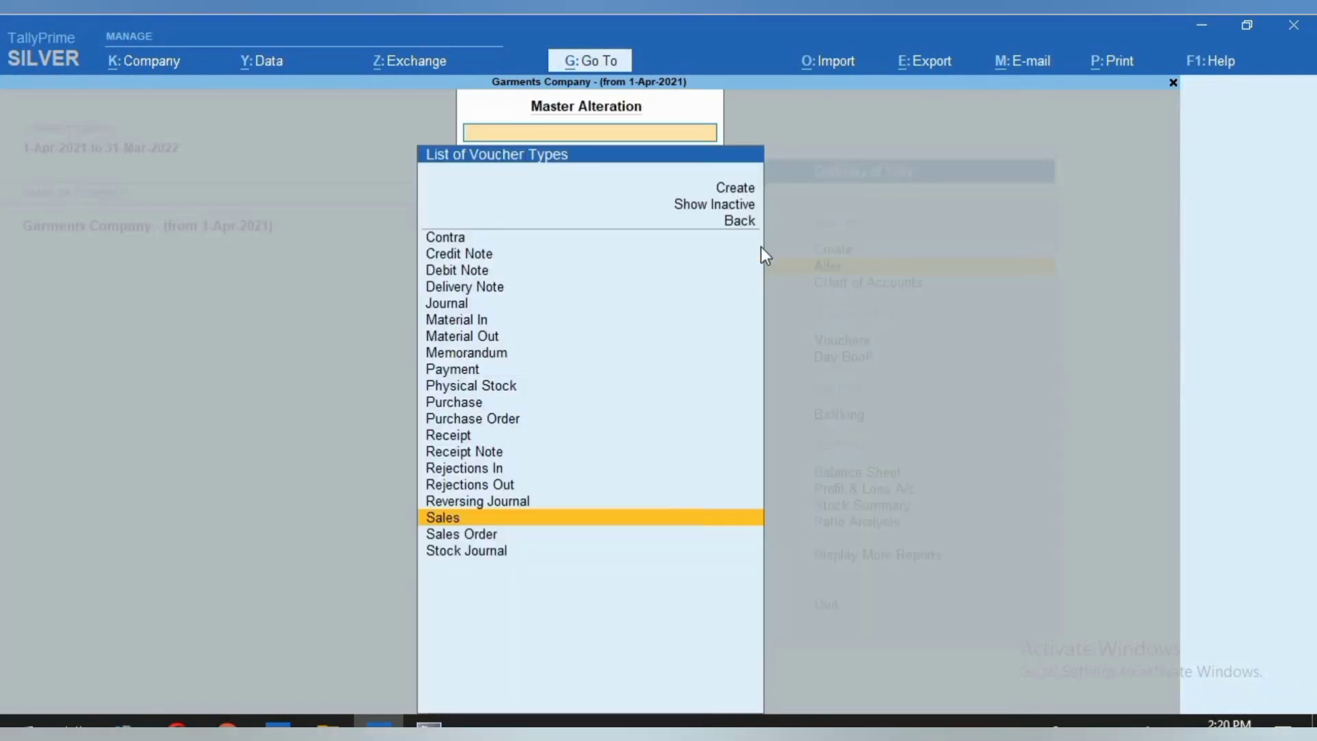
pyautogui.press('Return')
pyautogui.press('BackSpace')
pyautogui.press('BackSpace')
pyautogui.press('BackSpace')
pyautogui.press('BackSpace')
pyautogui.press('BackSpace')
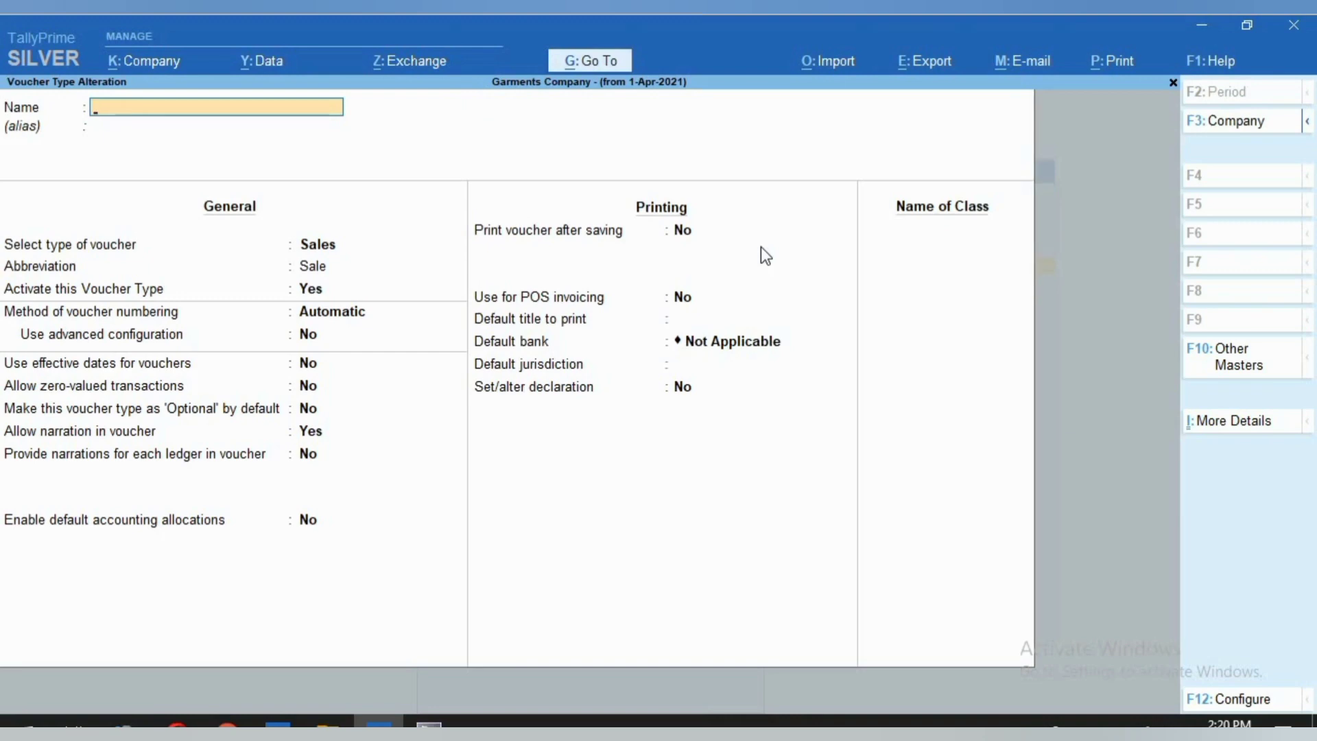
pyautogui.press('Escape')
pyautogui.press('Escape')
pyautogui.press('Escape')
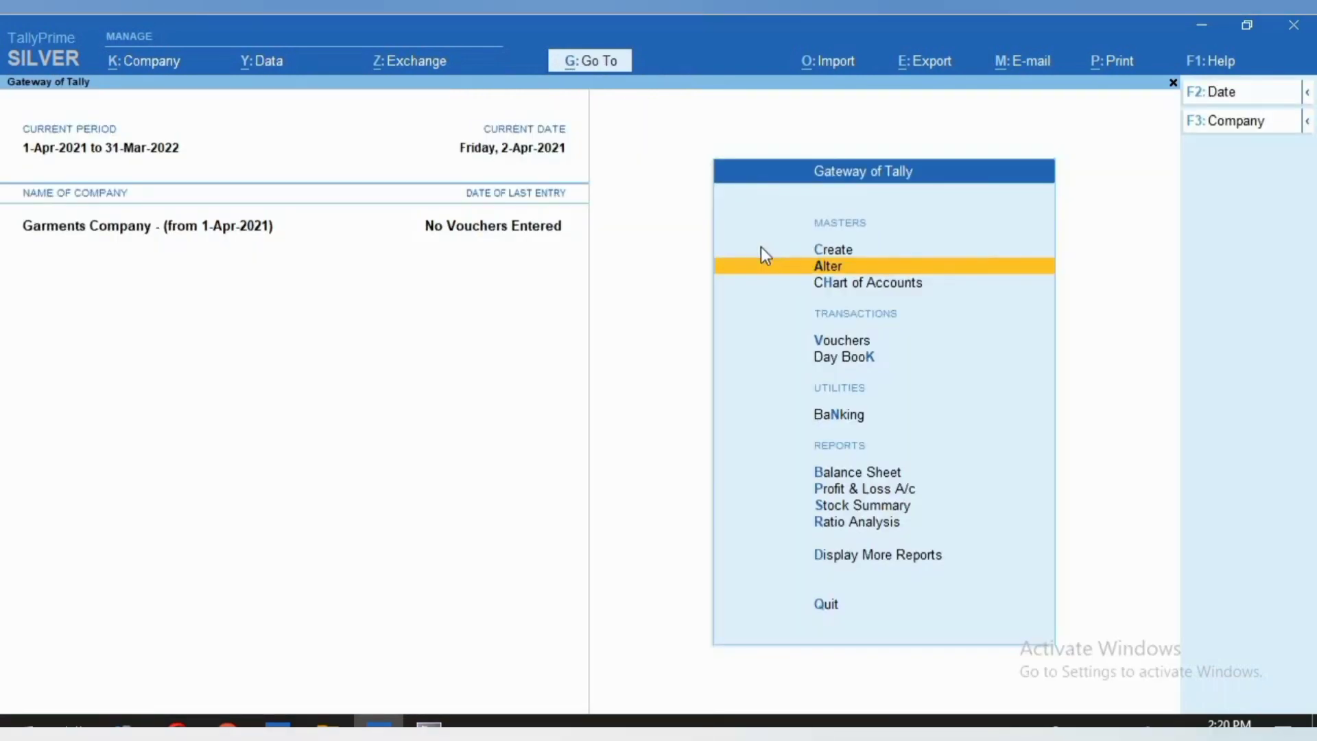
# Check the voucher number format on a new sales voucher, and leave the voucher without saving
pyautogui.press('v')
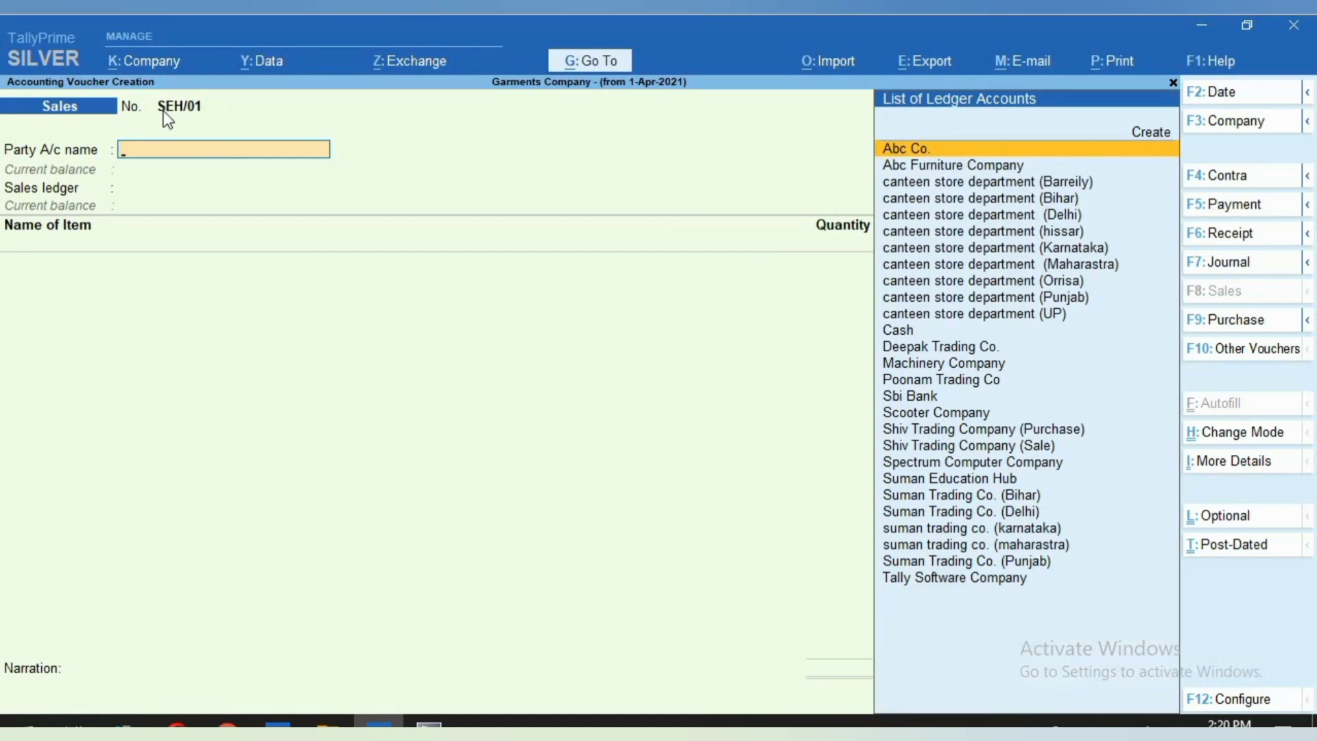
pyautogui.press('Escape')
pyautogui.press('y')
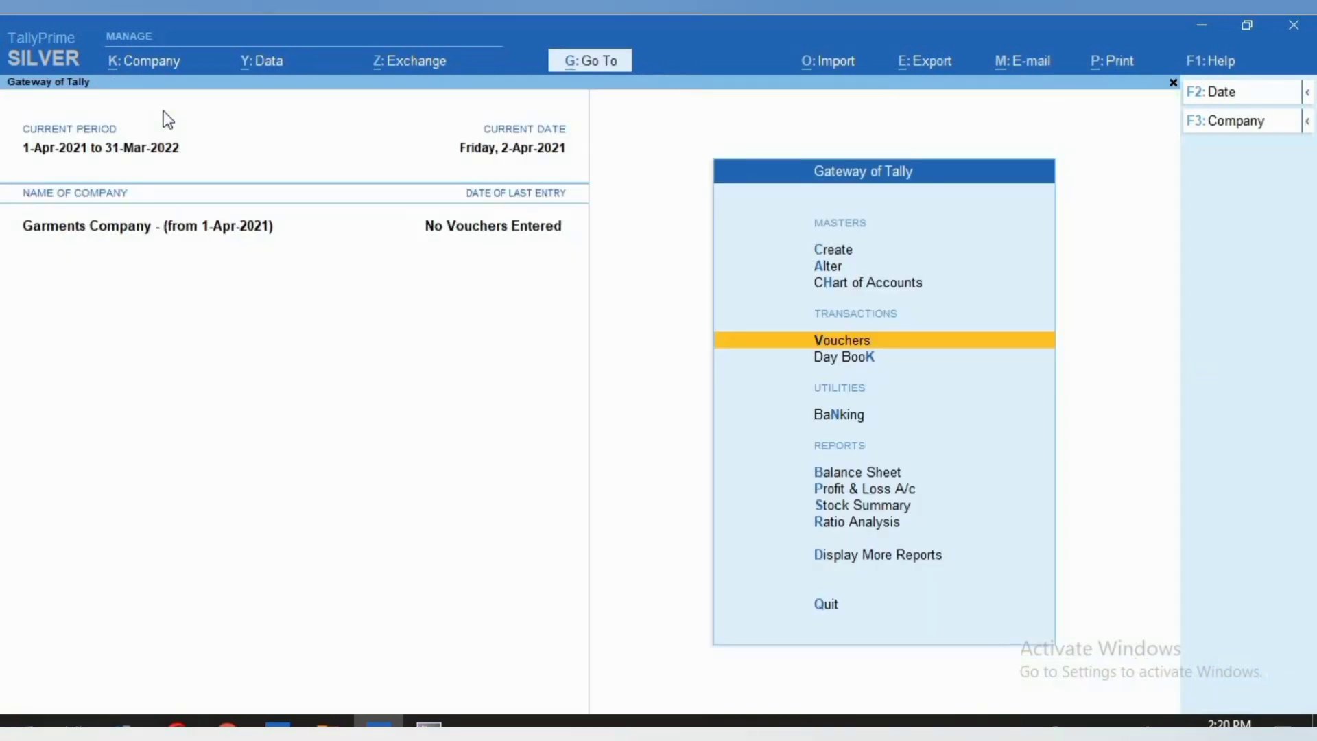
# Reopen the Sales voucher type for alteration
pyautogui.press('Up')
pyautogui.press('Up')
pyautogui.press('Return')
pyautogui.press('Down')
pyautogui.press('Down')
pyautogui.press('Down')
pyautogui.press('Down')
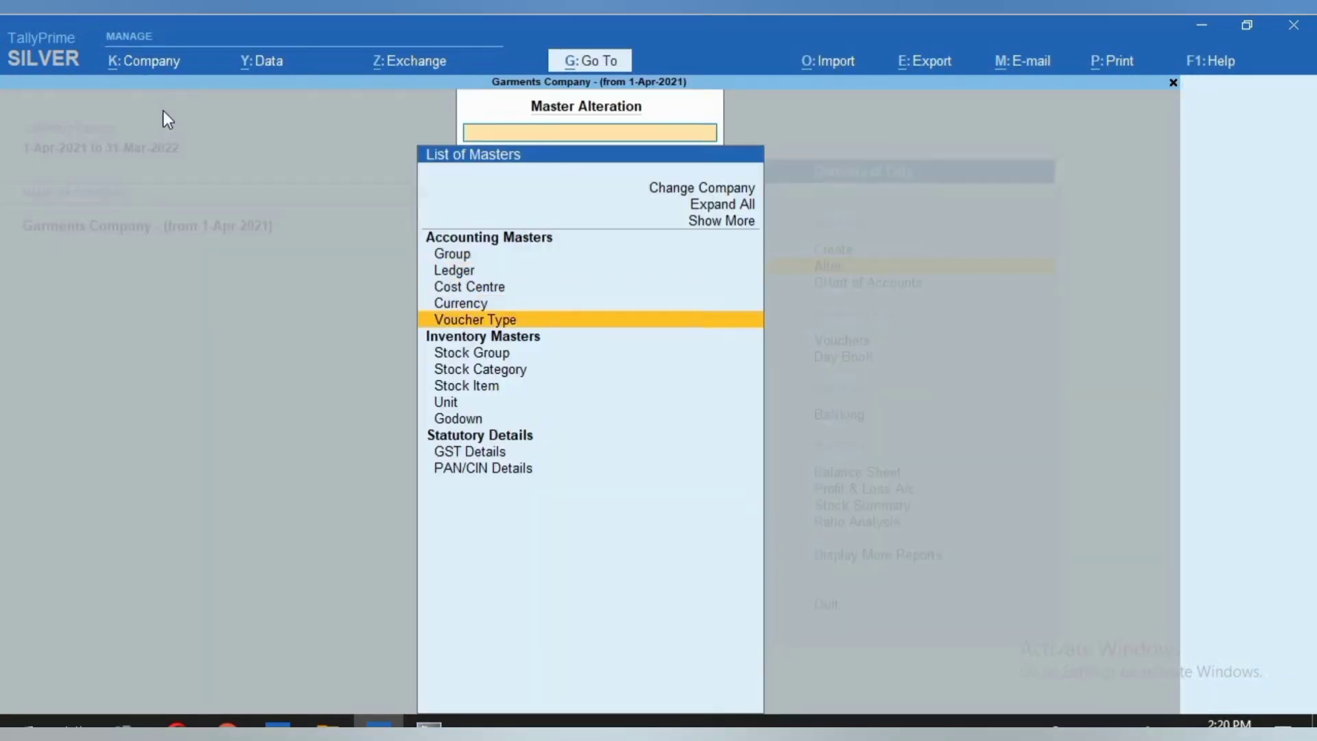
pyautogui.press('Return')
pyautogui.write('SAL')
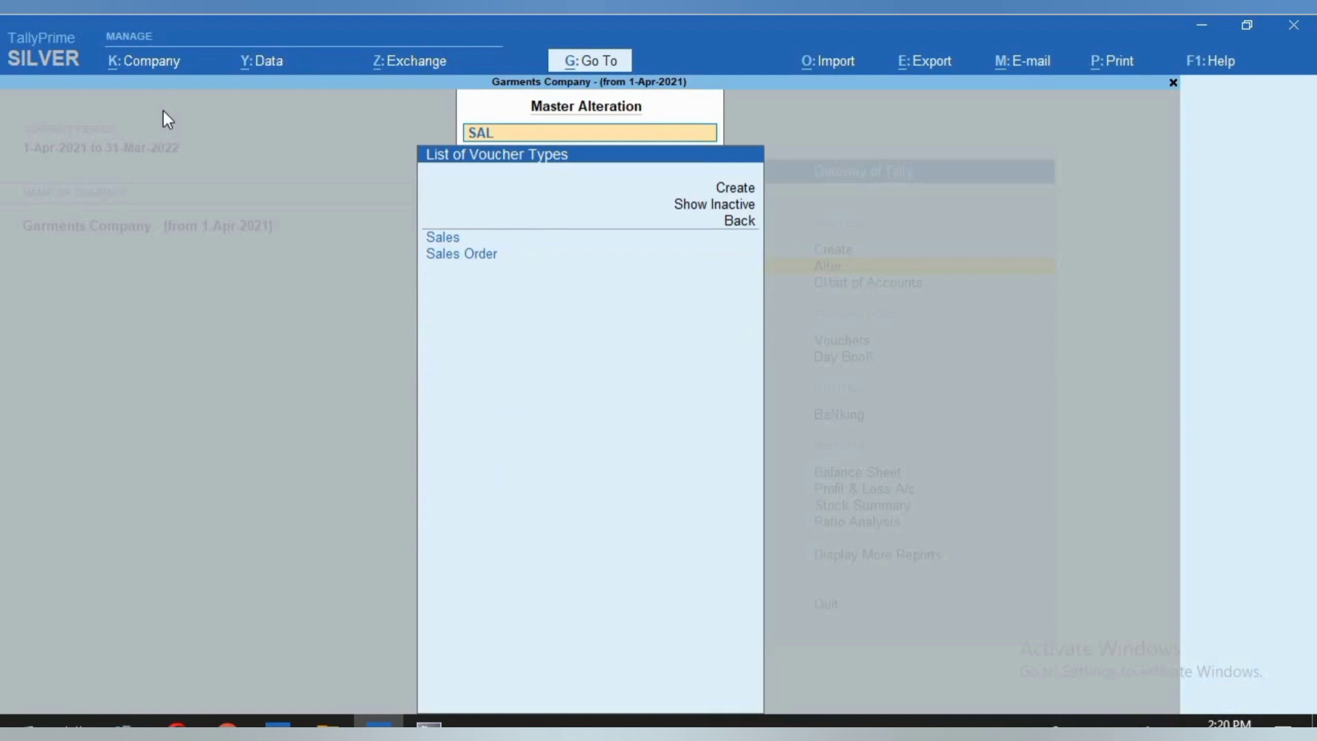
pyautogui.press('Return')
pyautogui.press('Return')
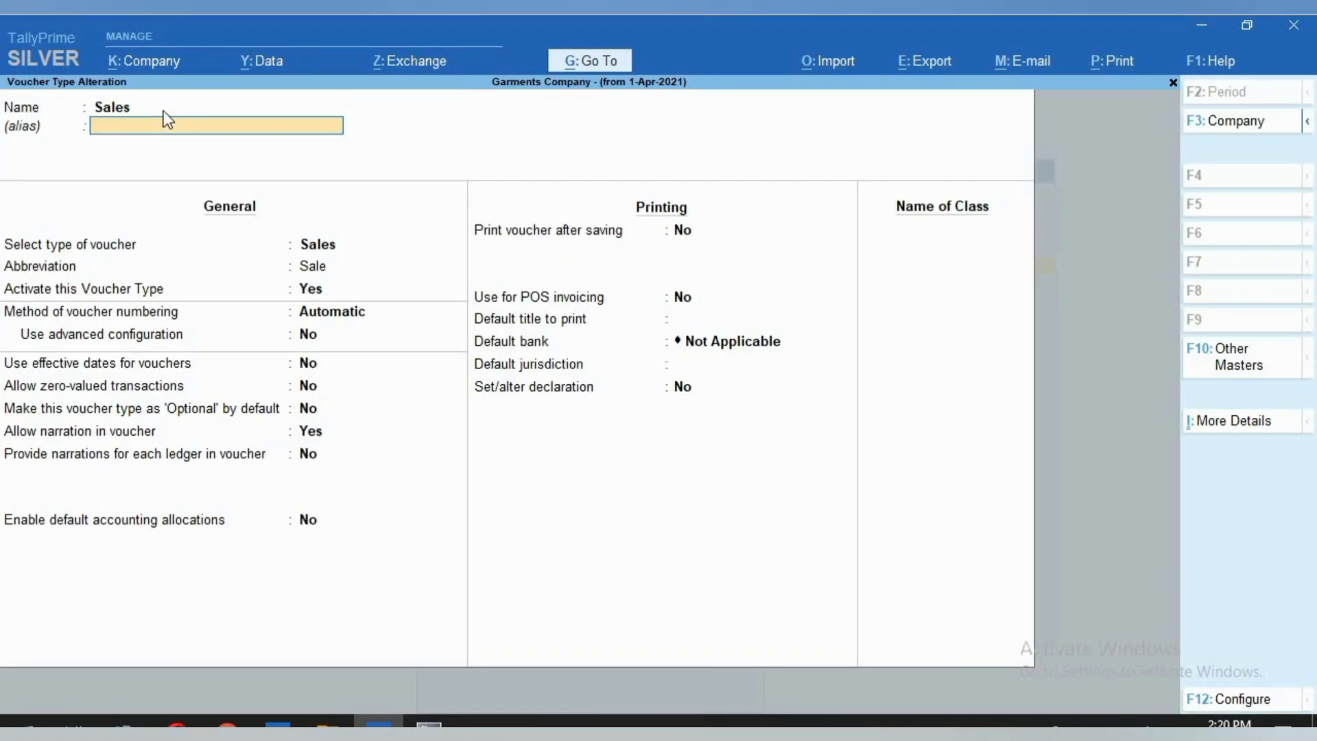
# Extend the prefix in the advanced numbering configuration to SEH/21-22/, save the voucher type, and return to the Gateway of Tally
pyautogui.press('Return')
pyautogui.press('Return')
pyautogui.press('Return')
pyautogui.write('y')
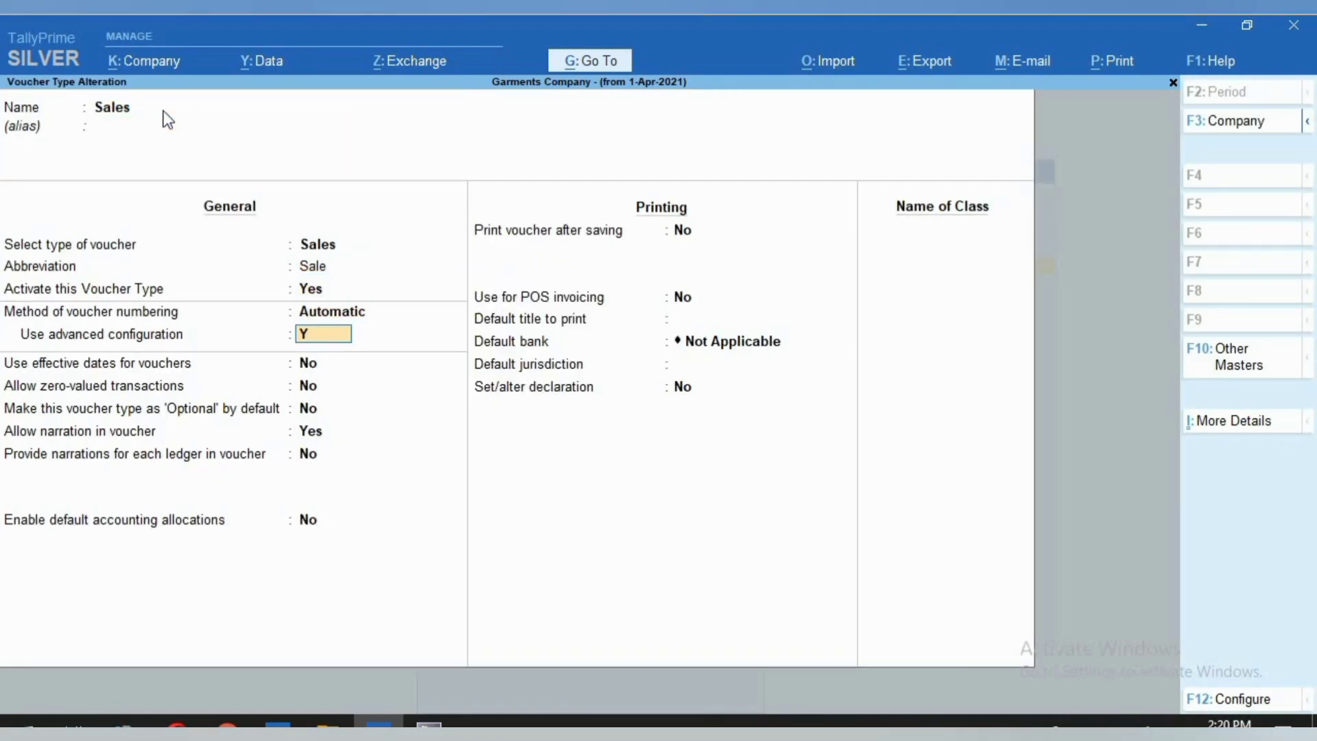
pyautogui.press('Return')
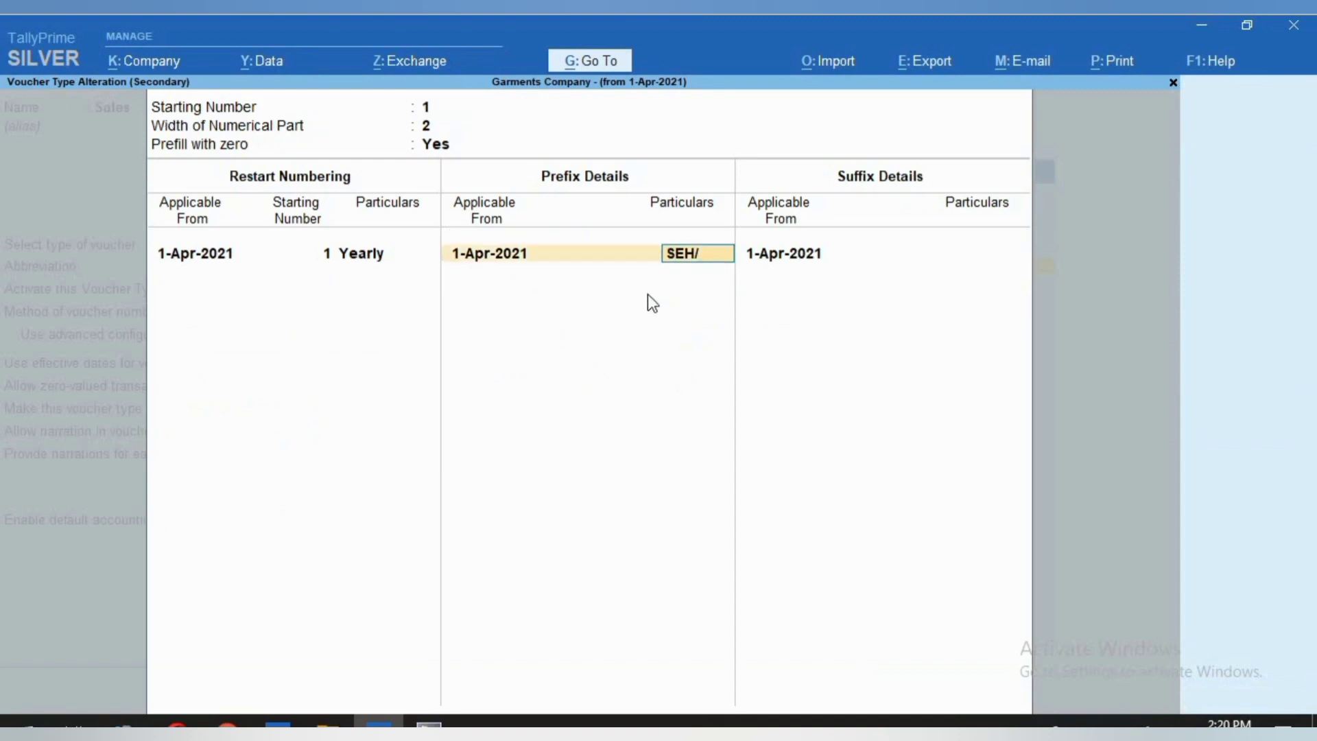
pyautogui.write('21-22/')
pyautogui.press('Return')
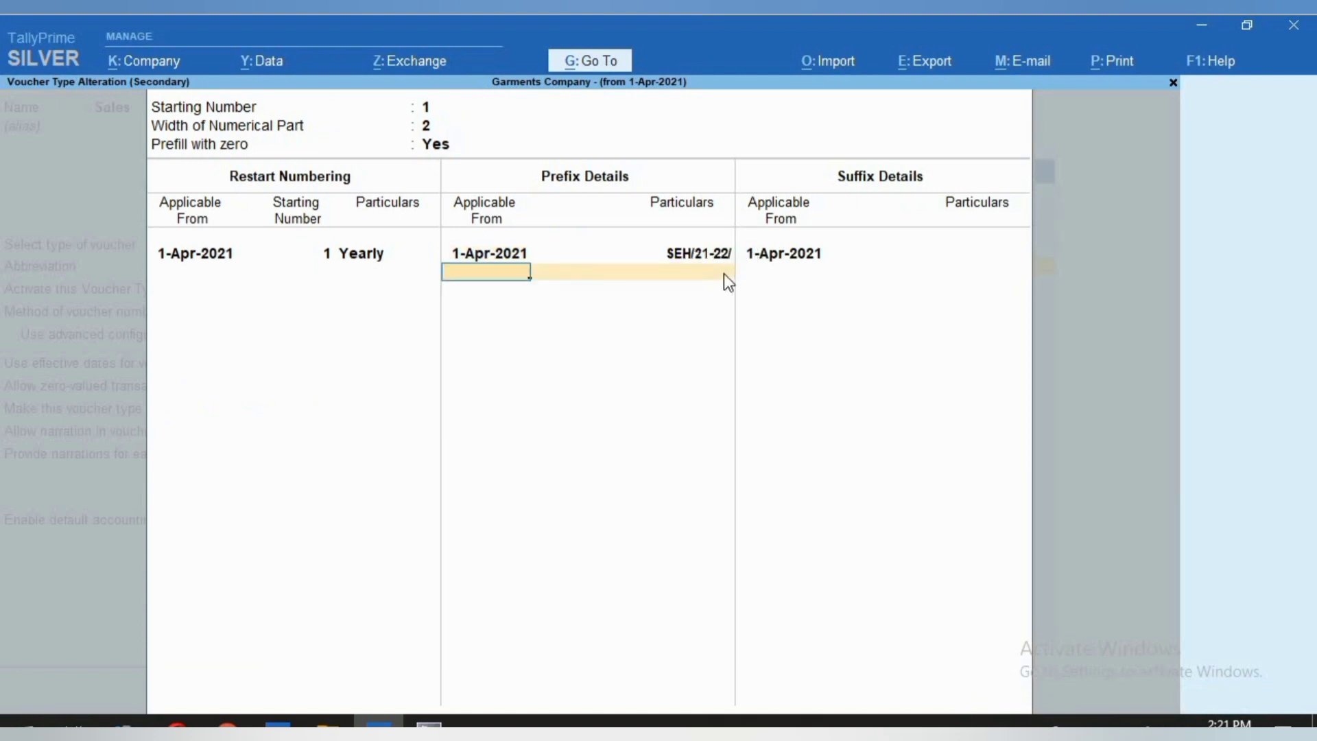
pyautogui.hotkey('ctrl', 'a')
pyautogui.hotkey('ctrl', 'a')
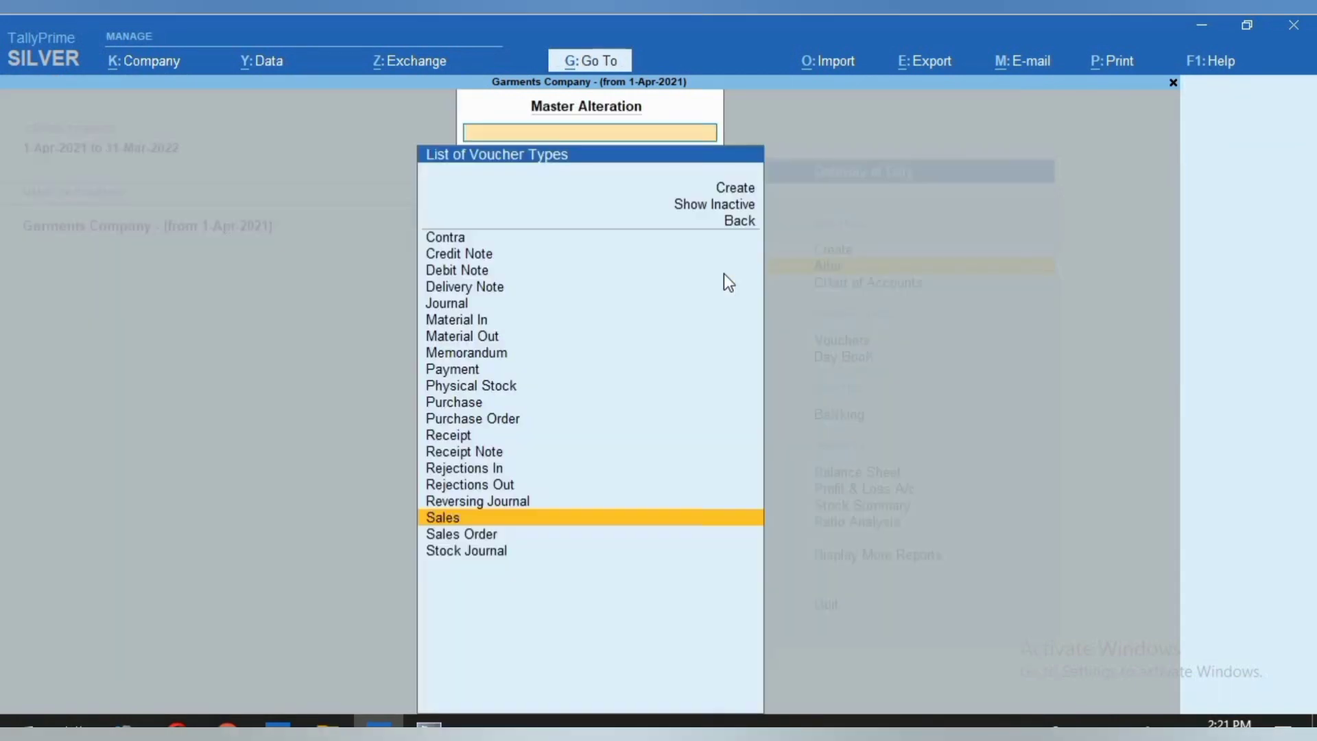
pyautogui.press('Escape')
pyautogui.press('Escape')
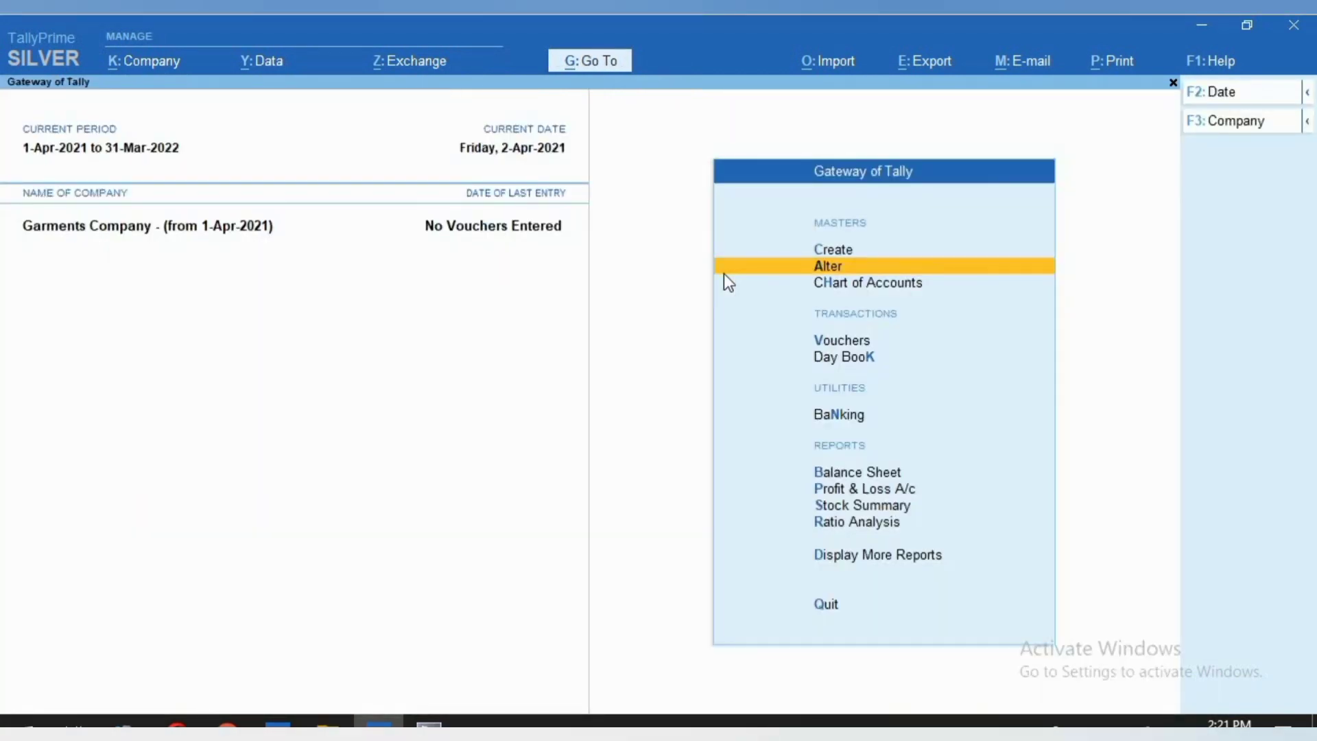
# Examine the voucher number with the extended prefix on a new sales voucher, and discard the voucher
pyautogui.press('v')
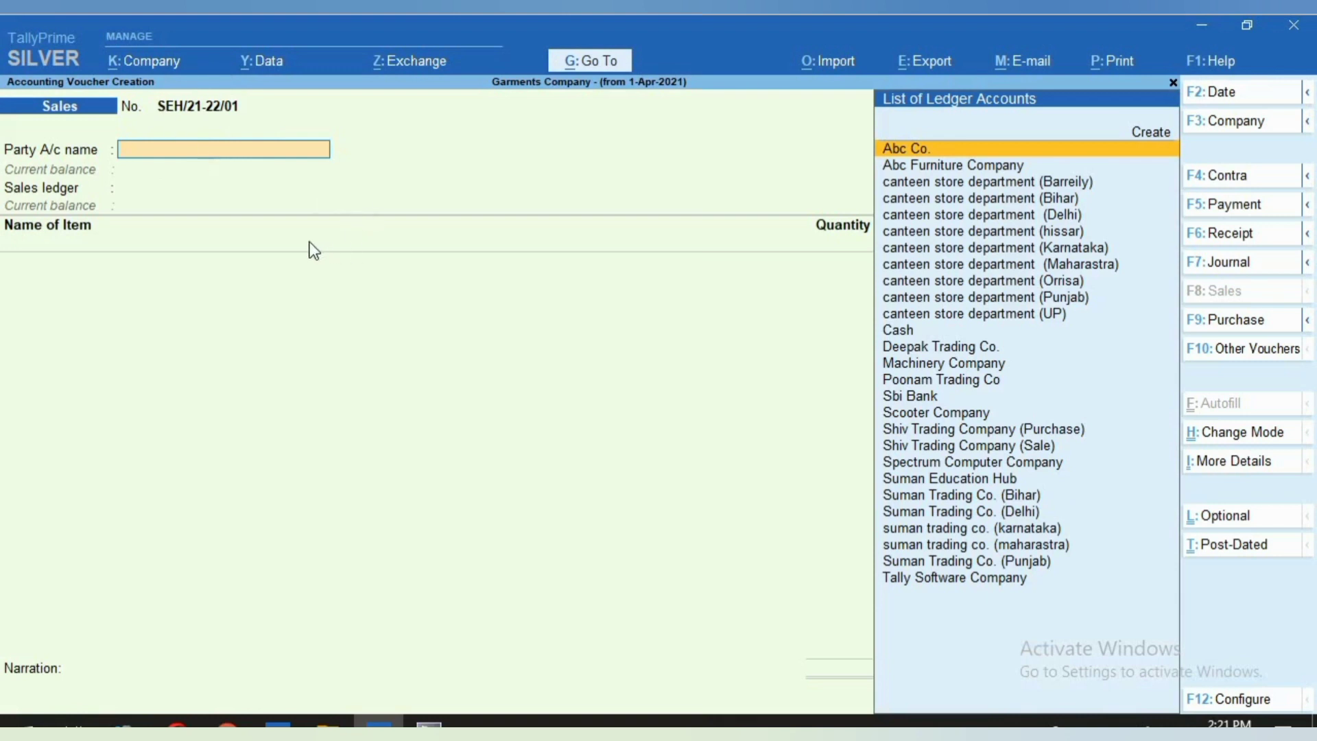
pyautogui.press('Escape')
pyautogui.press('y')
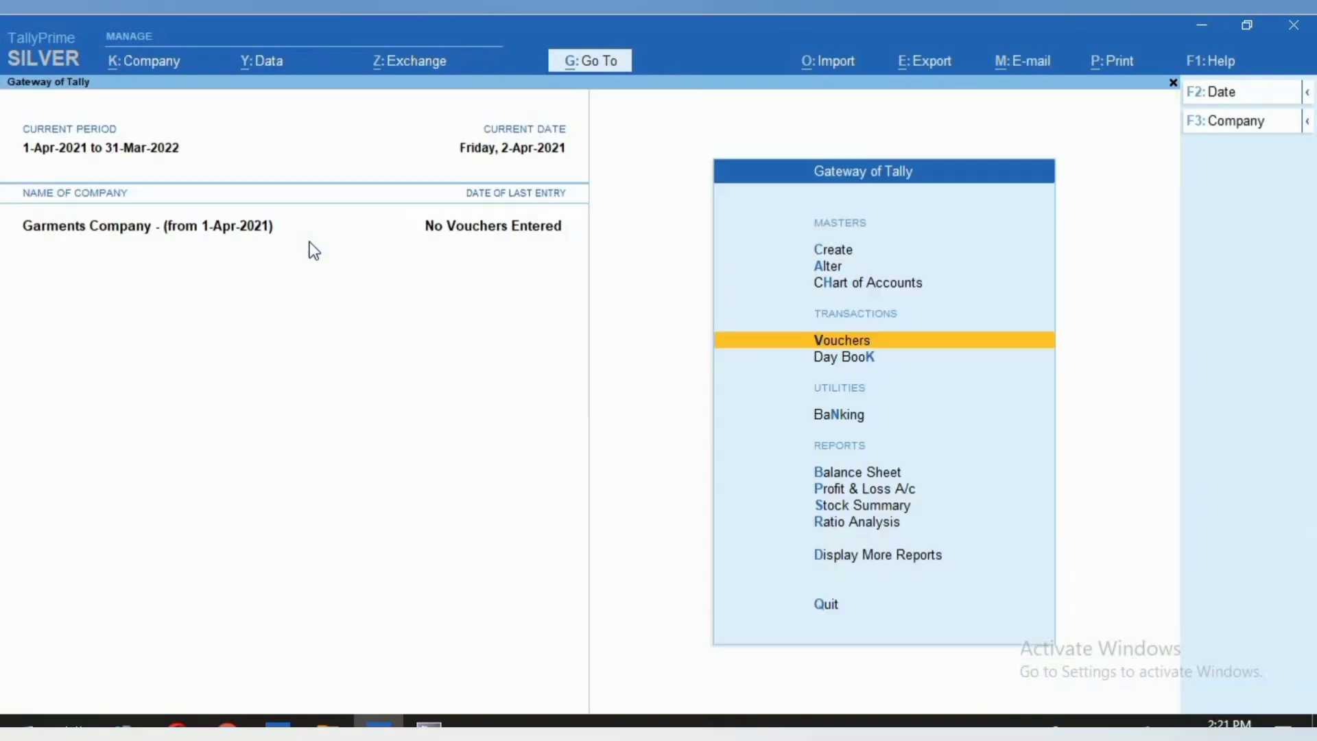
# Open the Sales voucher type for alteration from the masters list
pyautogui.press('Up')
pyautogui.press('Up')
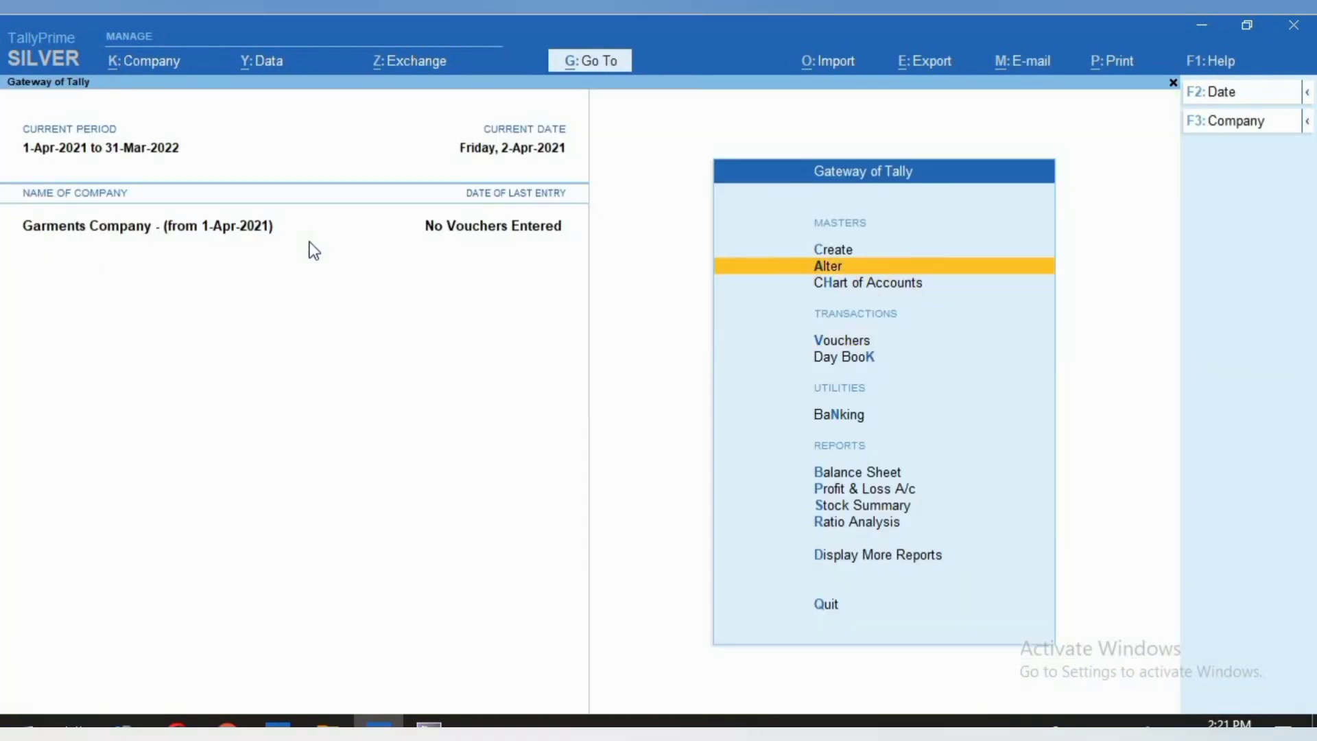
pyautogui.press('Return')
pyautogui.press('Down')
pyautogui.press('Down')
pyautogui.press('Down')
pyautogui.press('Down')
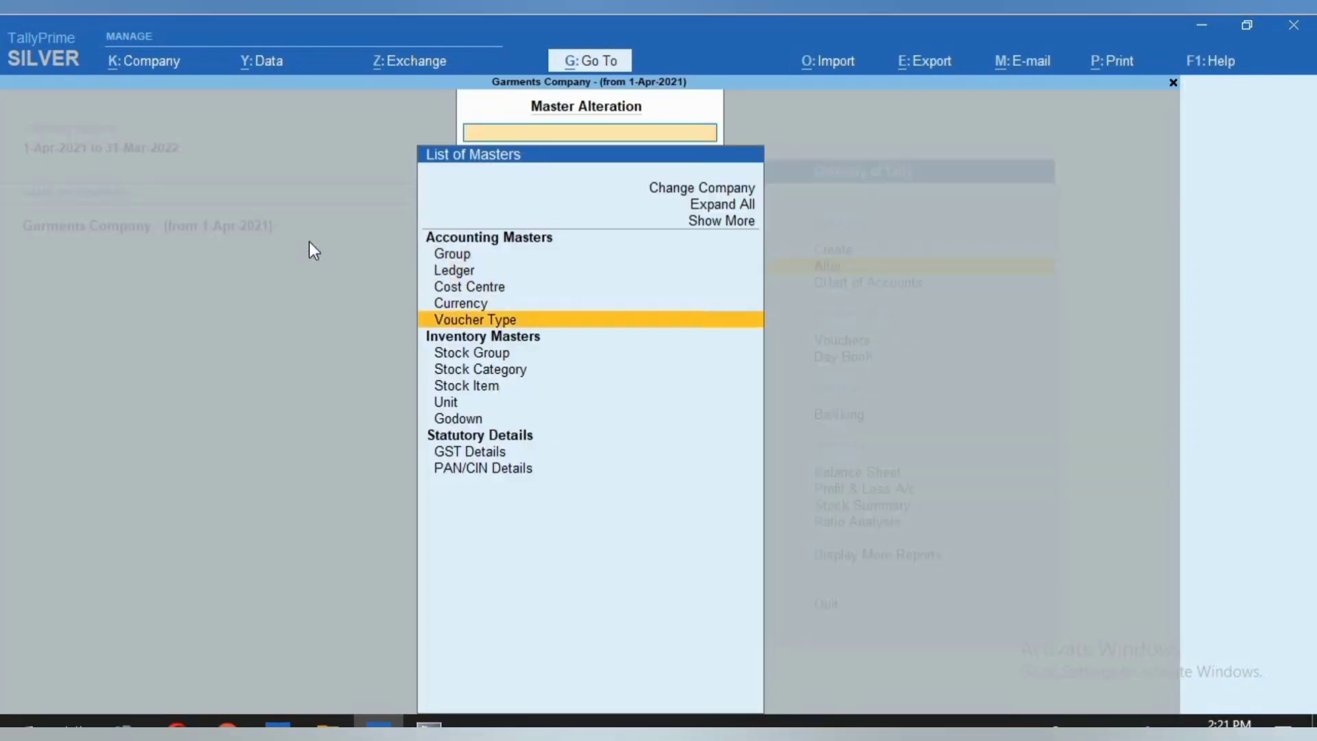
pyautogui.press('Return')
pyautogui.write('SAL')
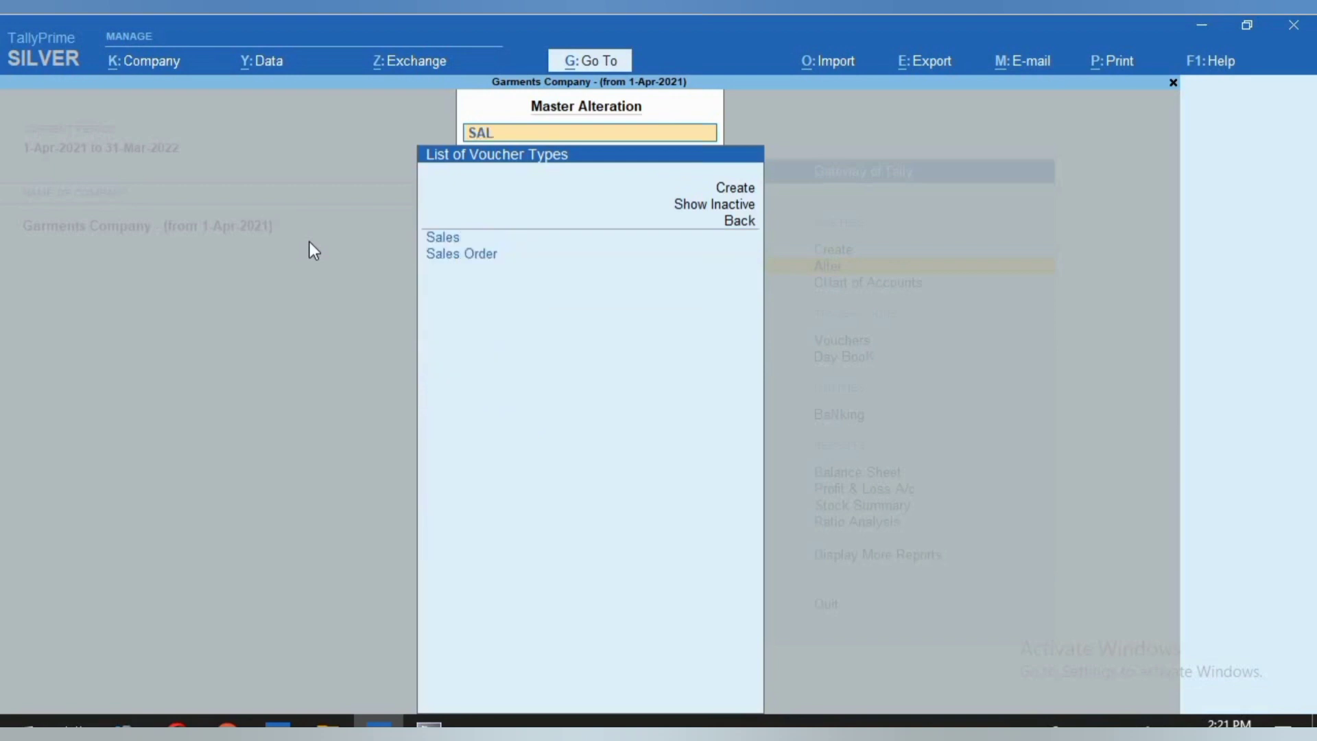
pyautogui.press('Return')
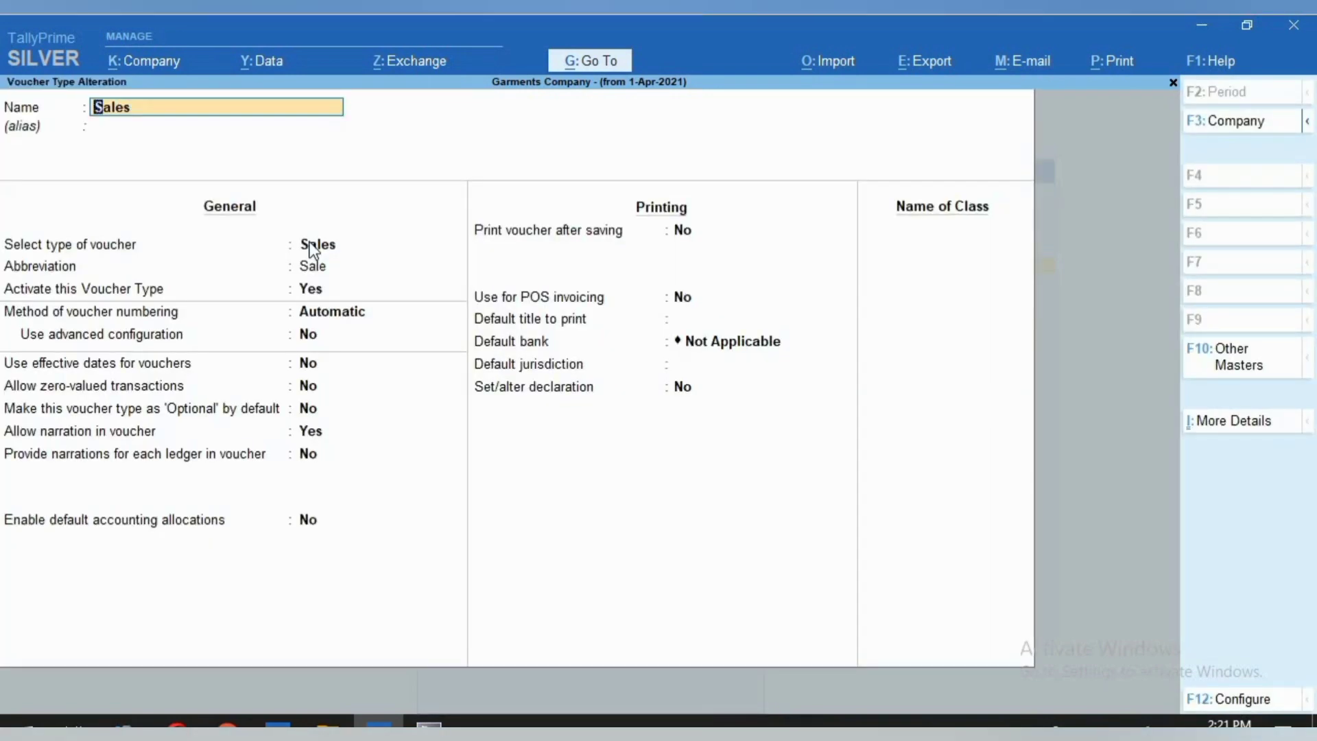
# Set voucher numbering to Automatic (Manual Override), accept the existing advanced configuration, save the voucher type, and return to the Gateway of Tally
pyautogui.click(91, 318)
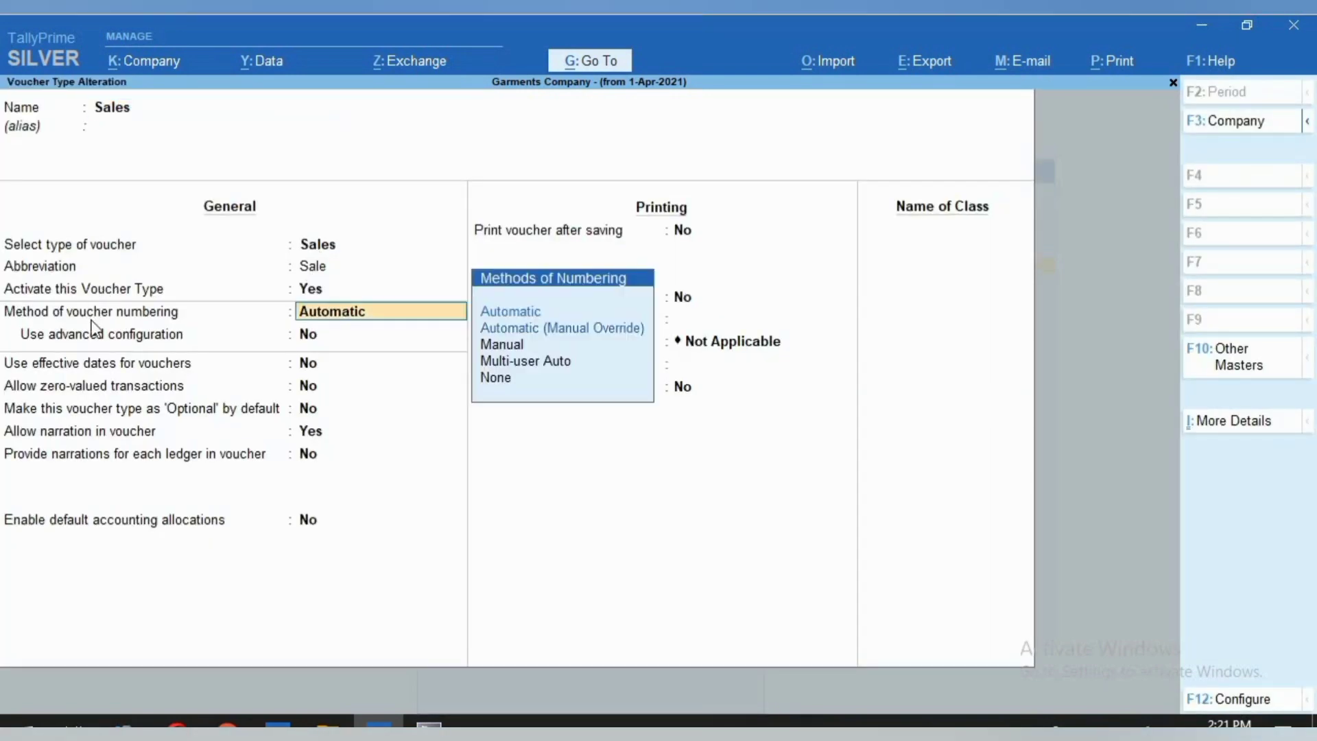
pyautogui.click(524, 328)
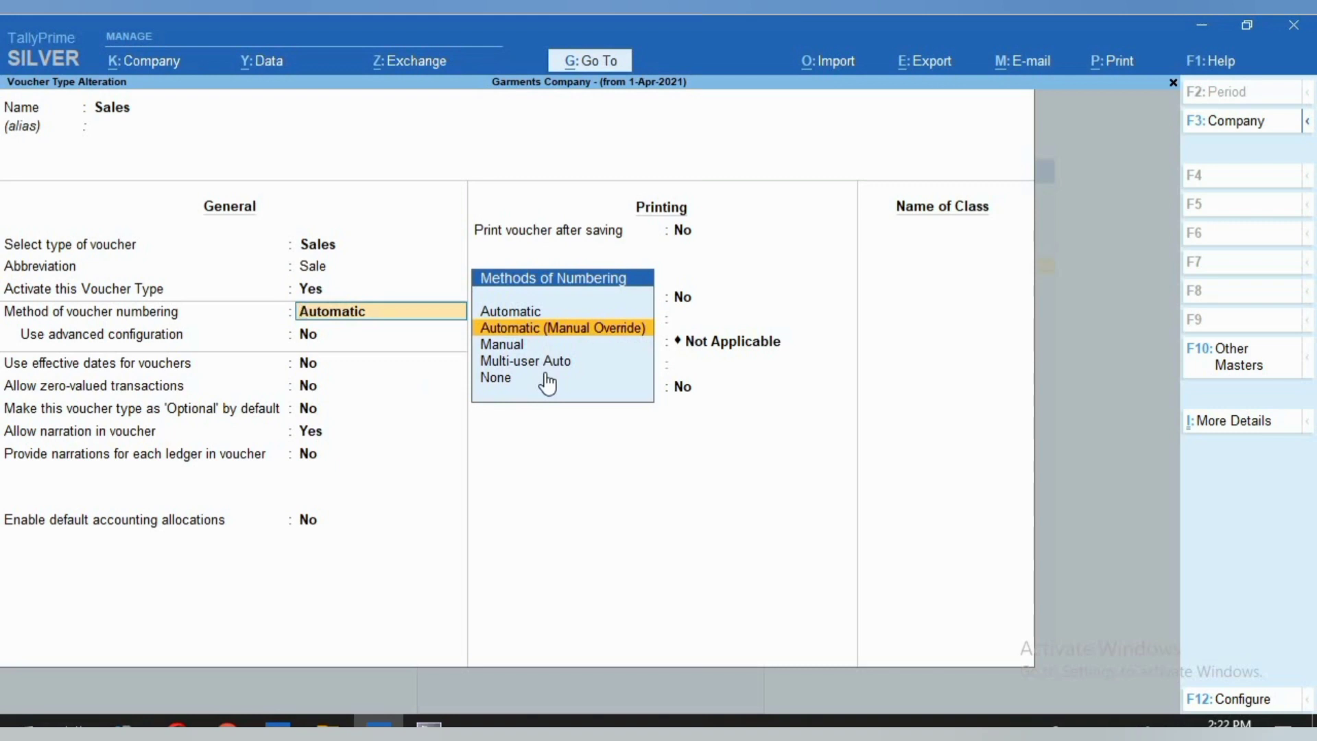
pyautogui.press('Return')
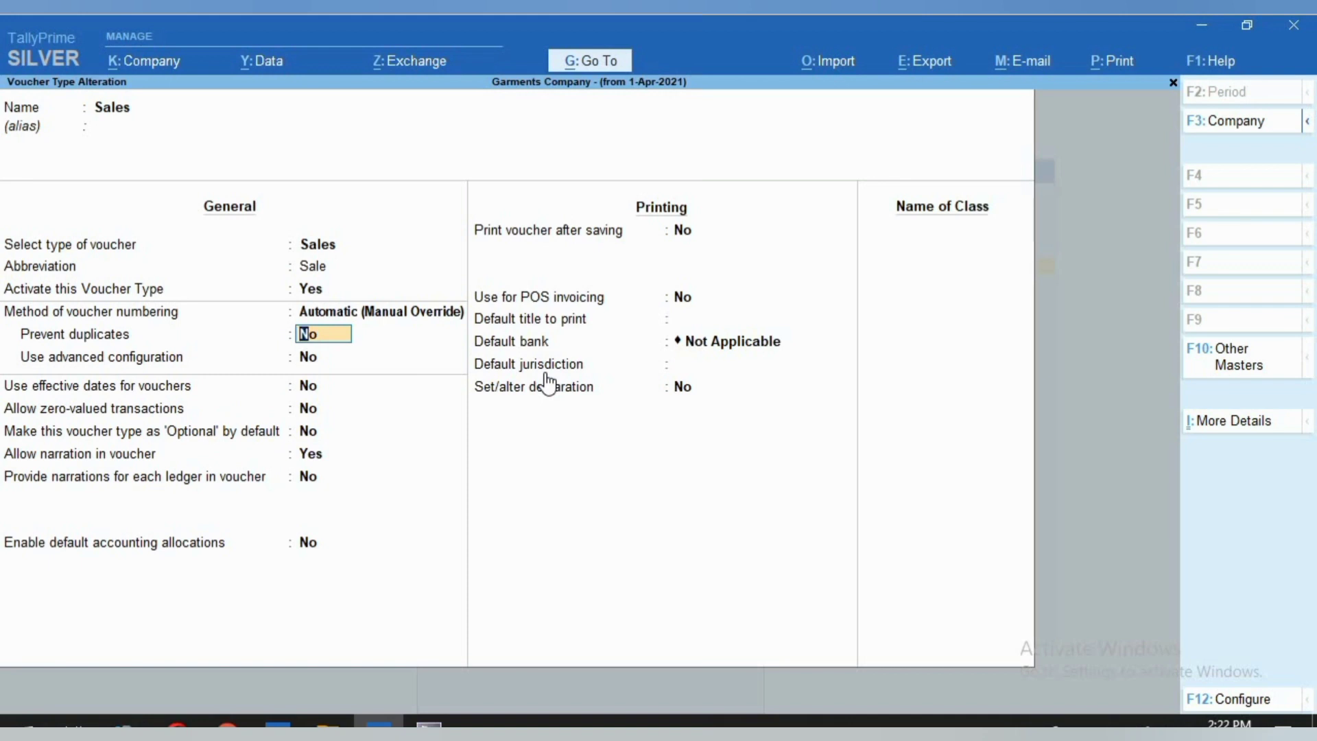
pyautogui.press('Return')
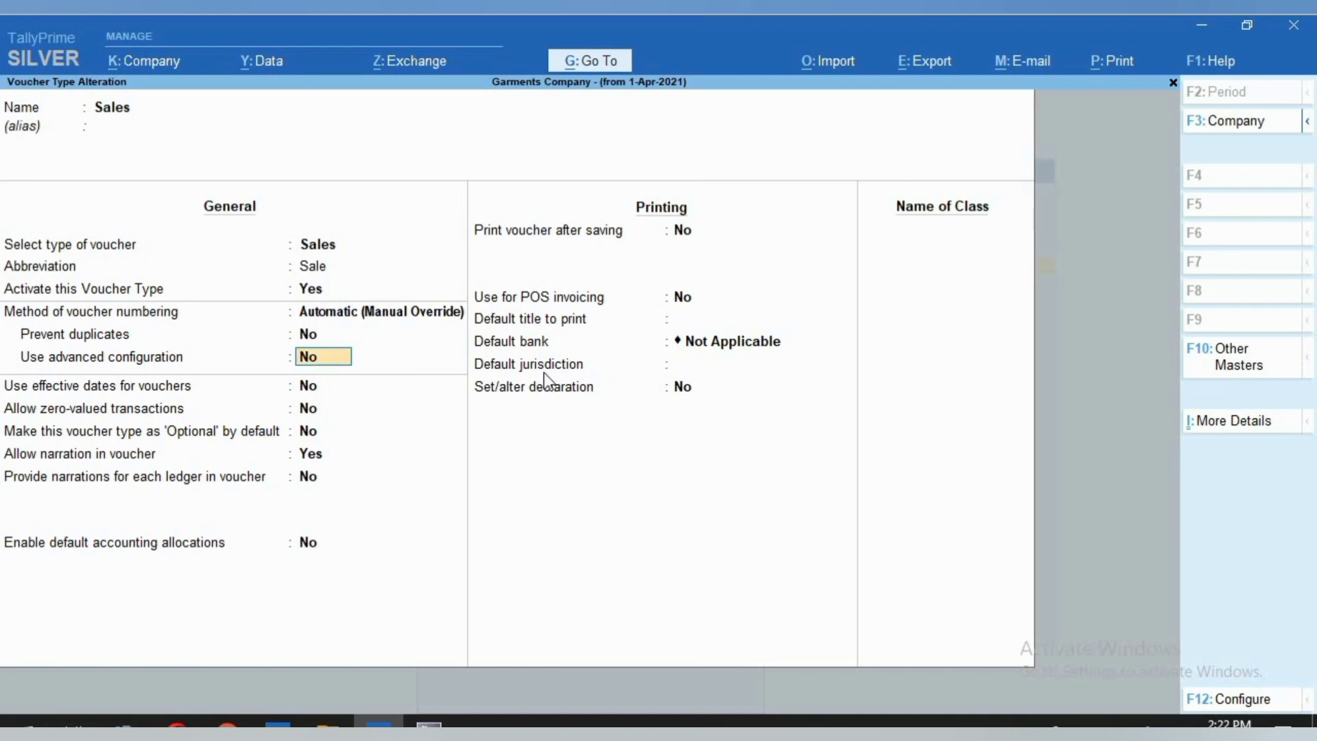
pyautogui.write('Y')
pyautogui.press('Return')
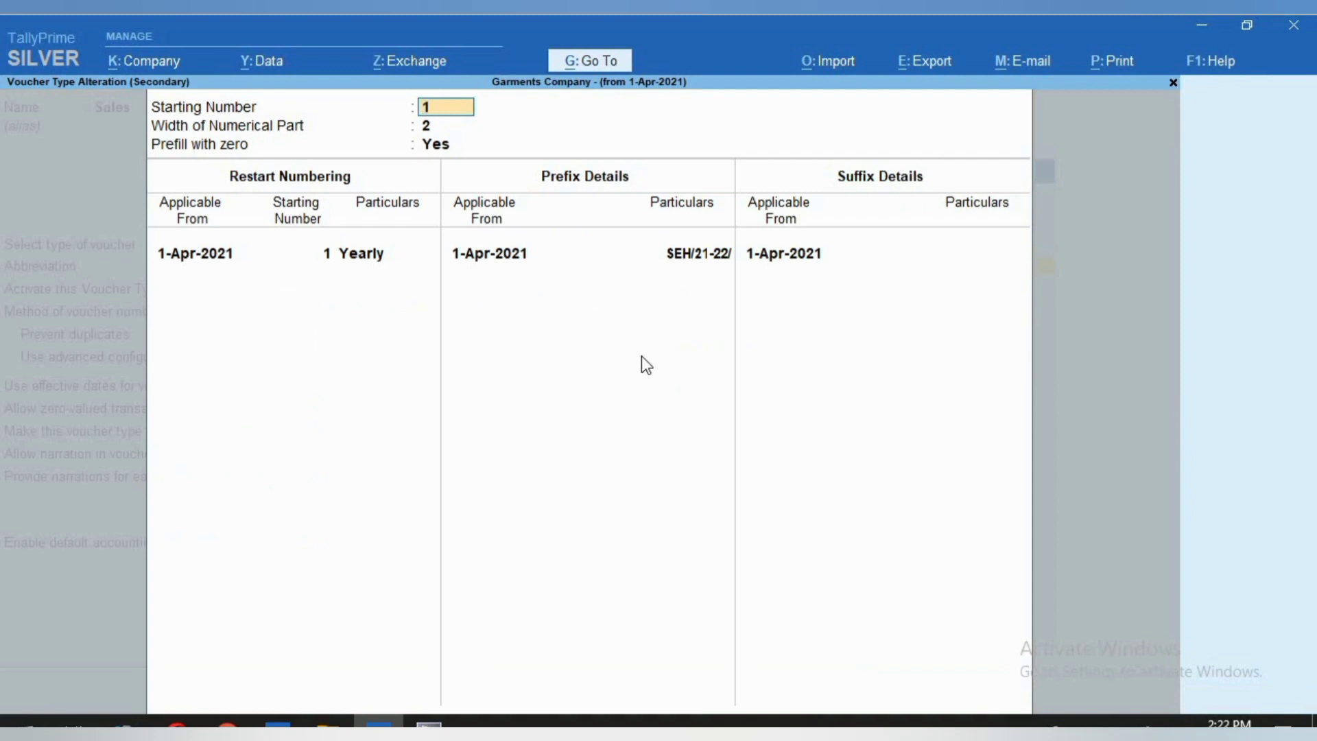
pyautogui.press('ctrl')
pyautogui.hotkey('ctrl', 'a')
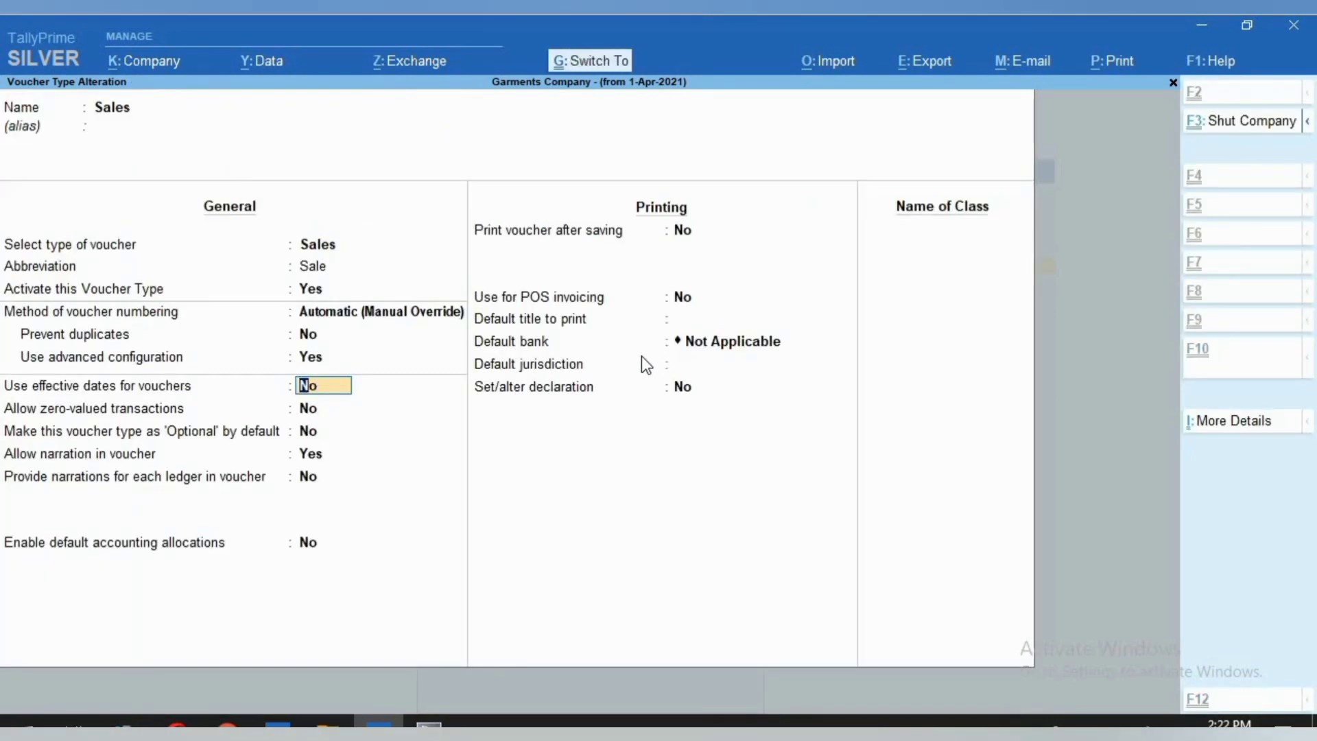
pyautogui.hotkey('ctrl', 'a')
pyautogui.press('Escape')
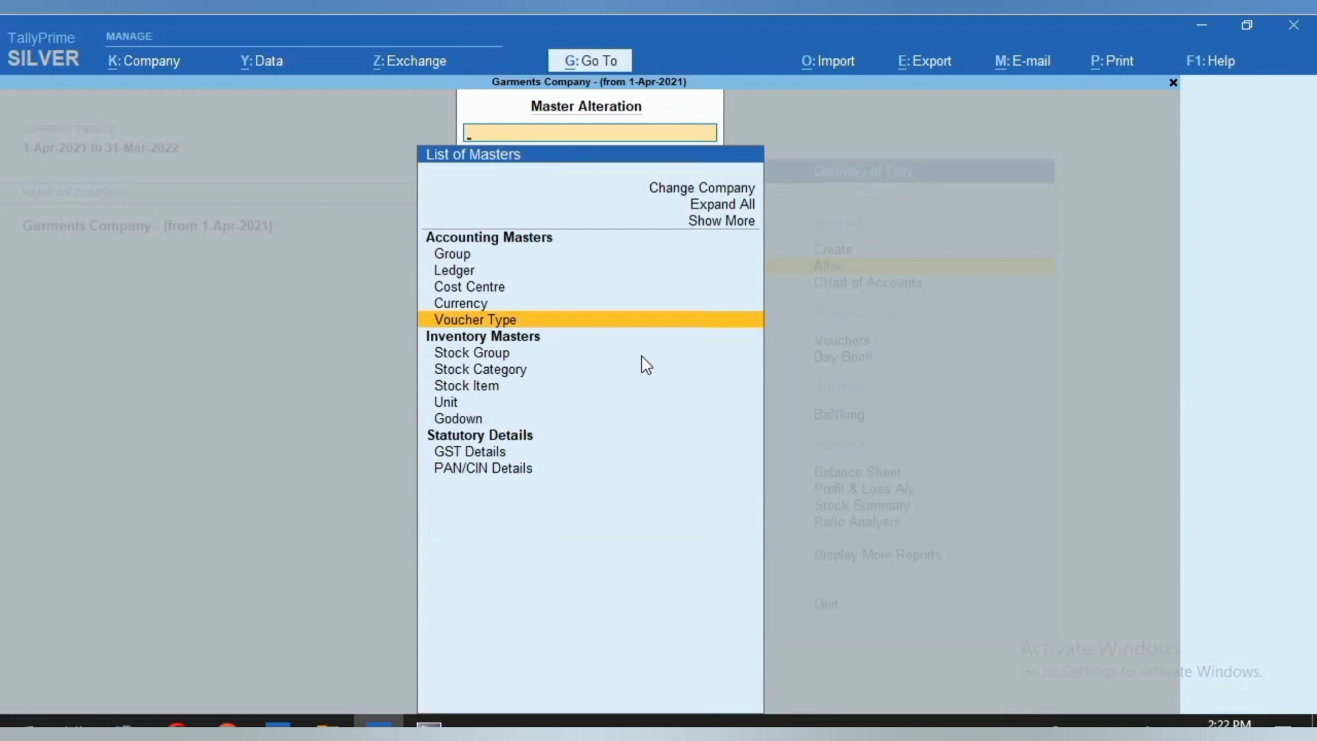
pyautogui.press('Escape')
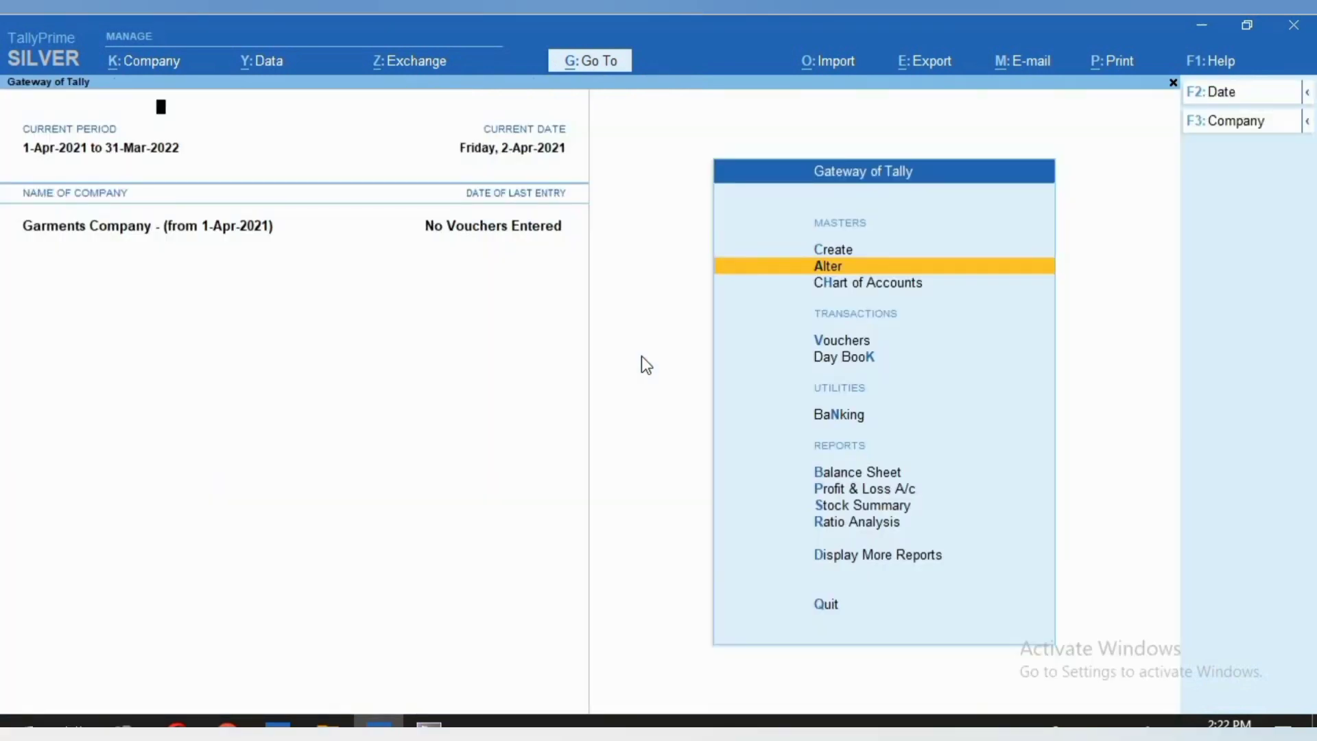
# Try overriding the number on a new sales voucher with SEH/21-22/02 and SEH/21-22/03, and discard the voucher
pyautogui.press('v')
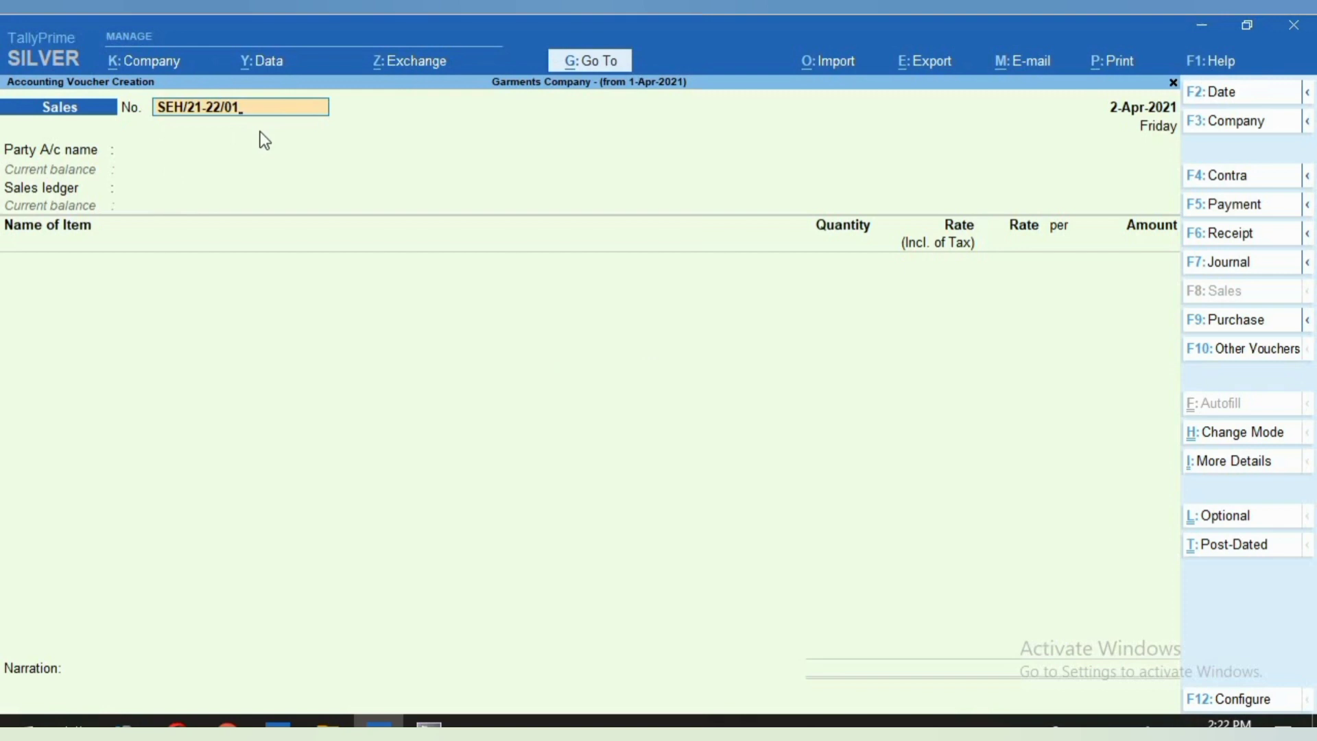
pyautogui.press('End')
pyautogui.press('BackSpace')
pyautogui.write('2')
pyautogui.press('Return')
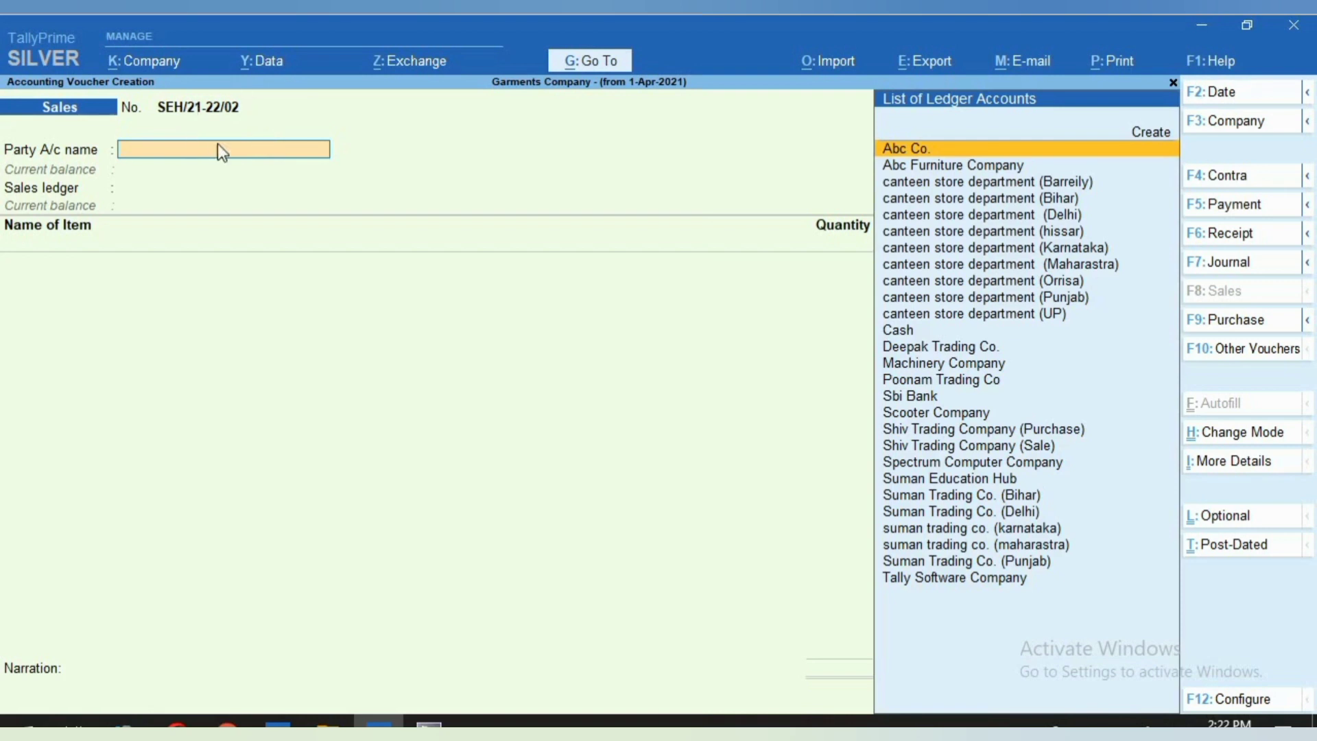
pyautogui.press('BackSpace')
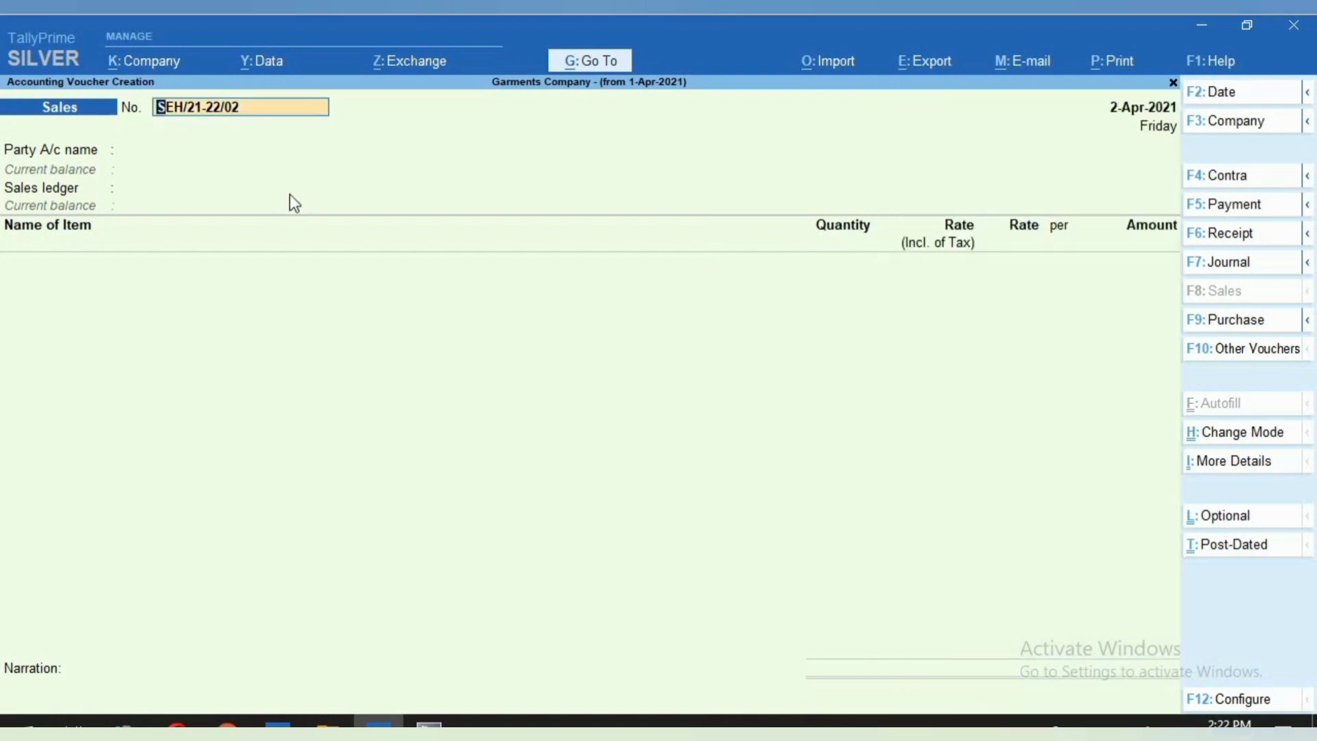
pyautogui.press('BackSpace')
pyautogui.write('3')
pyautogui.press('Return')
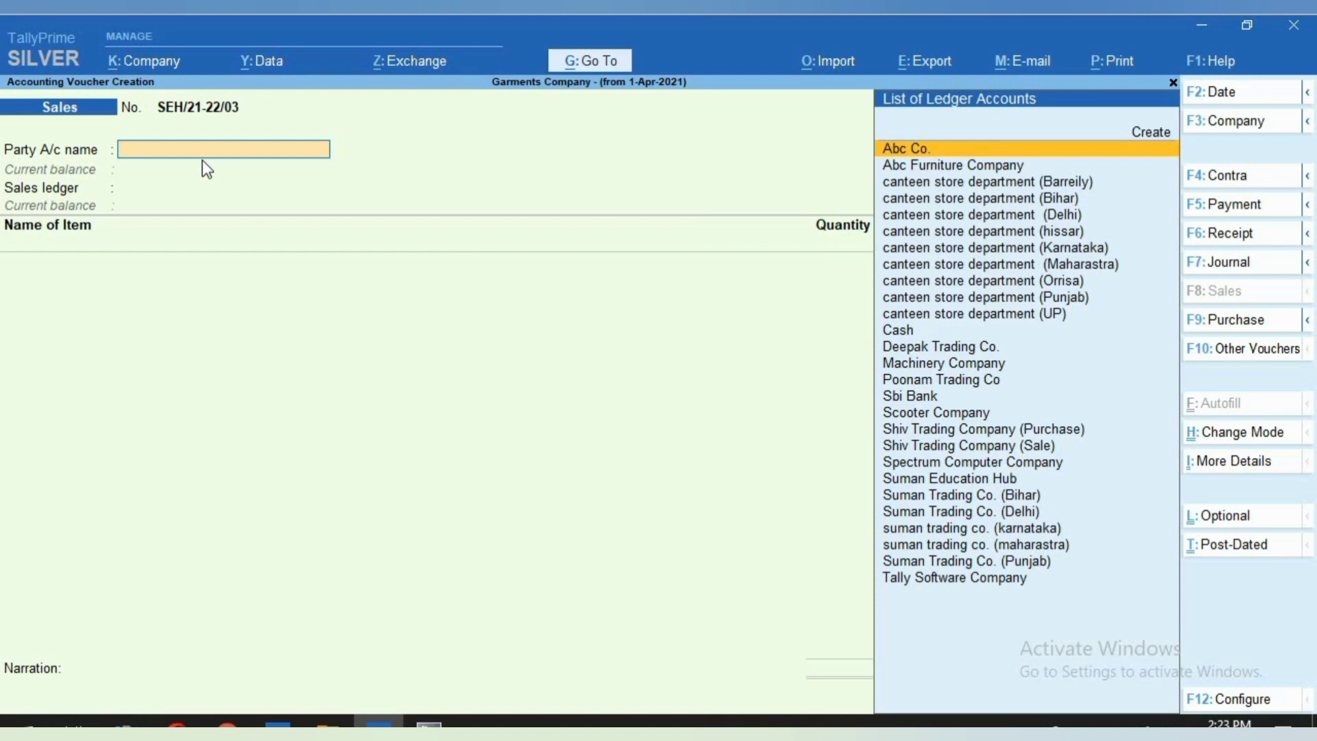
pyautogui.press('Escape')
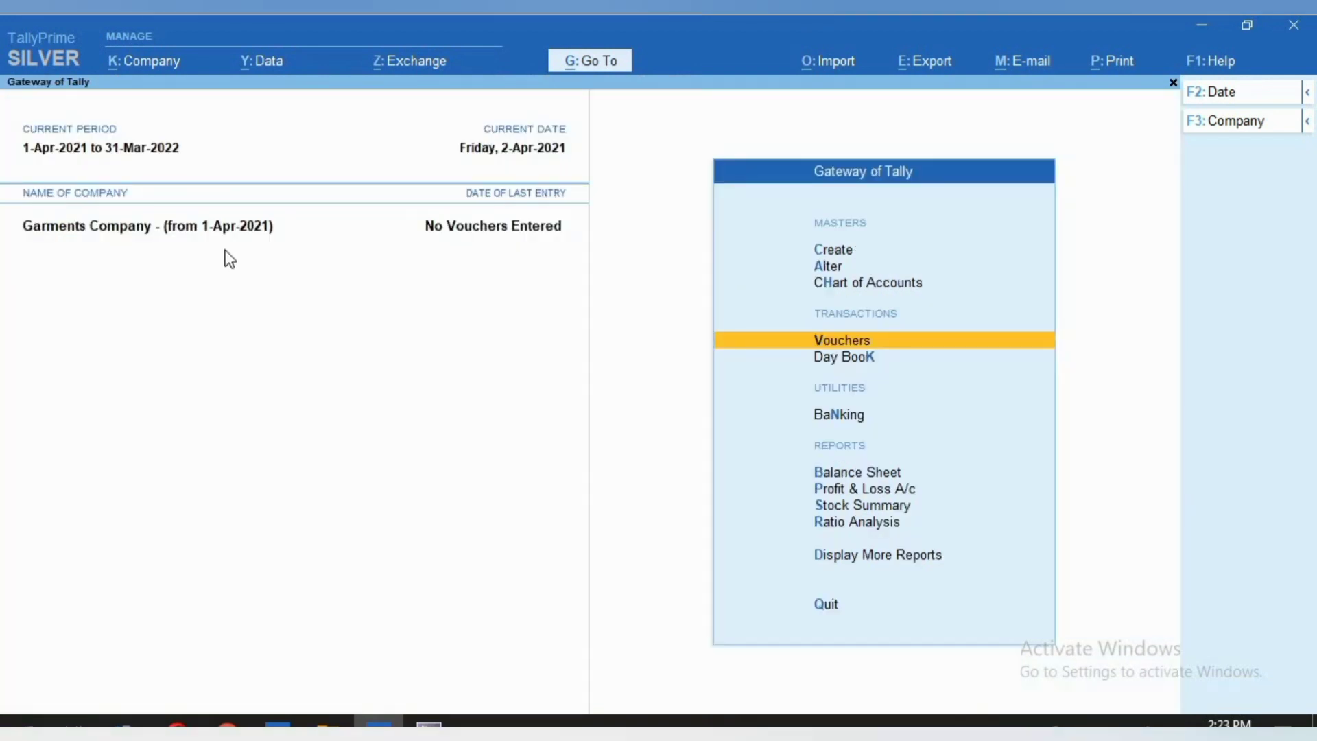
# Reopen the Sales voucher type for alteration
pyautogui.press('Up')
pyautogui.press('Up')
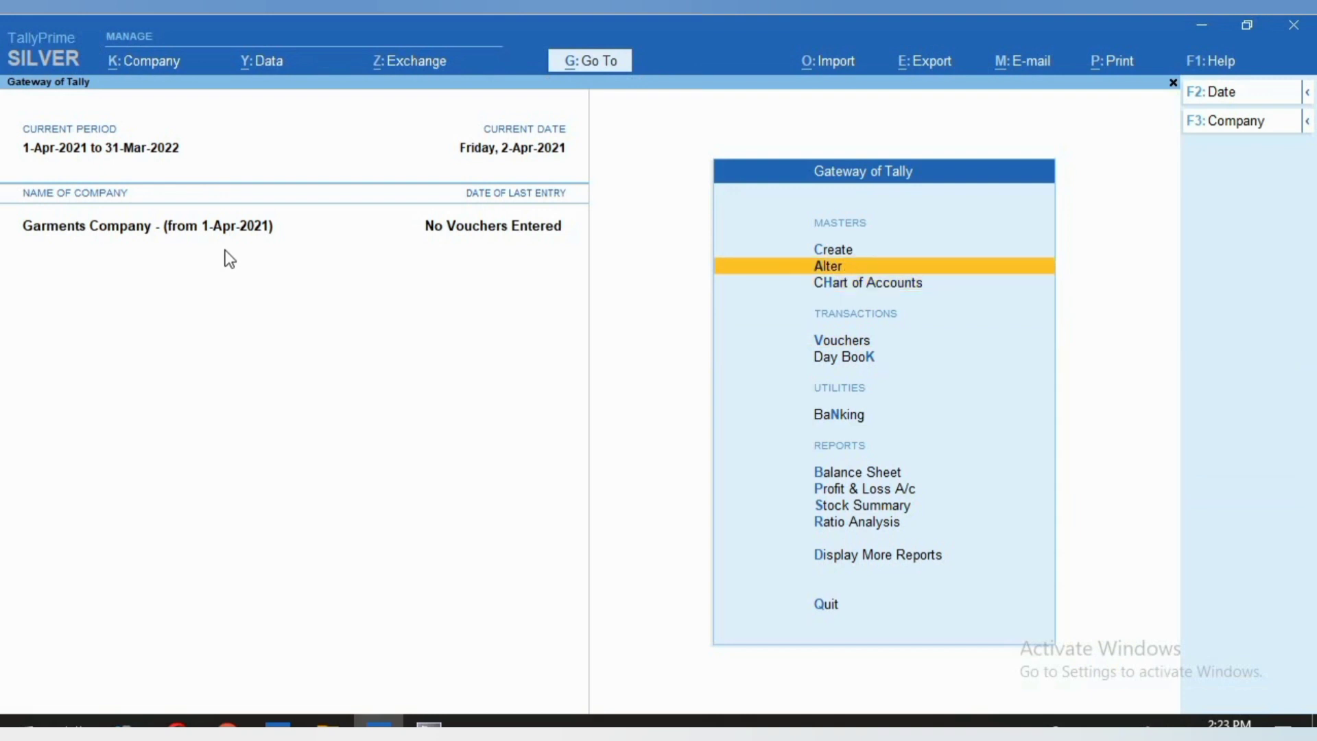
pyautogui.press('Return')
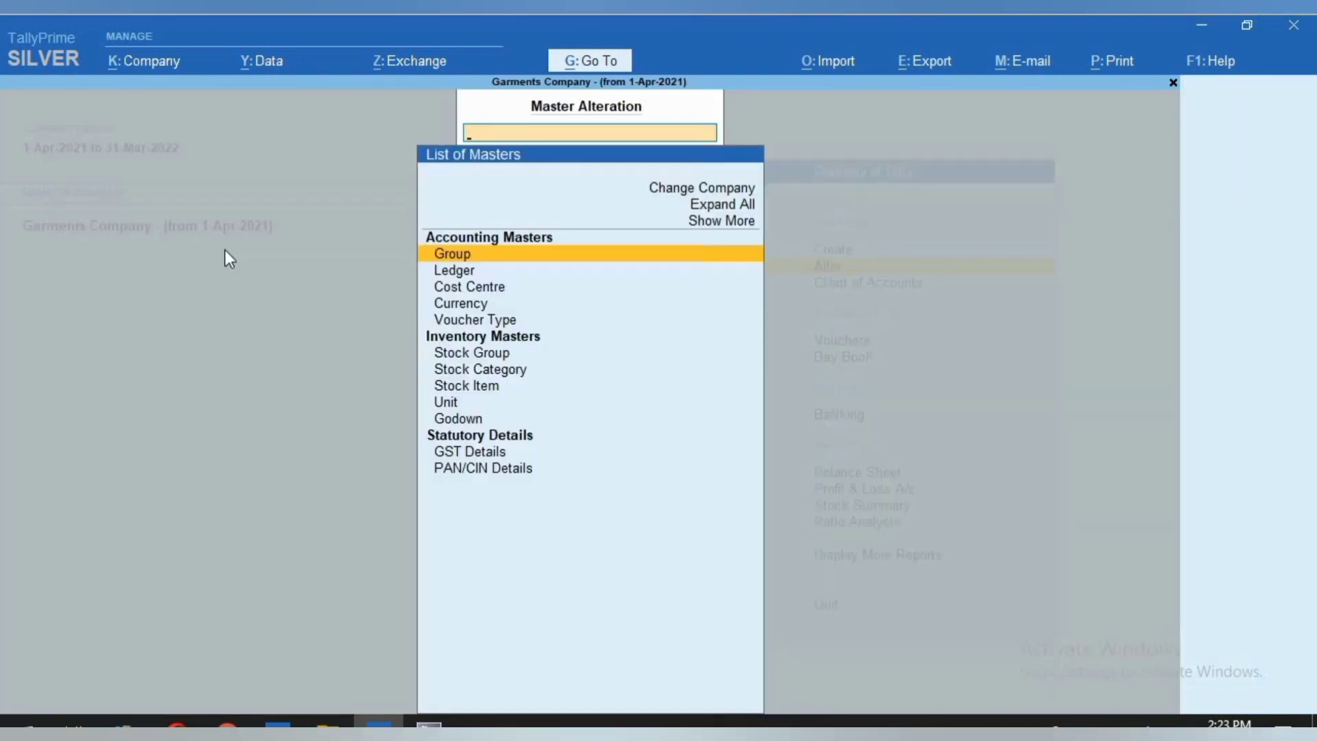
pyautogui.press('Down')
pyautogui.press('Down')
pyautogui.press('Down')
pyautogui.press('Down')
pyautogui.press('Return')
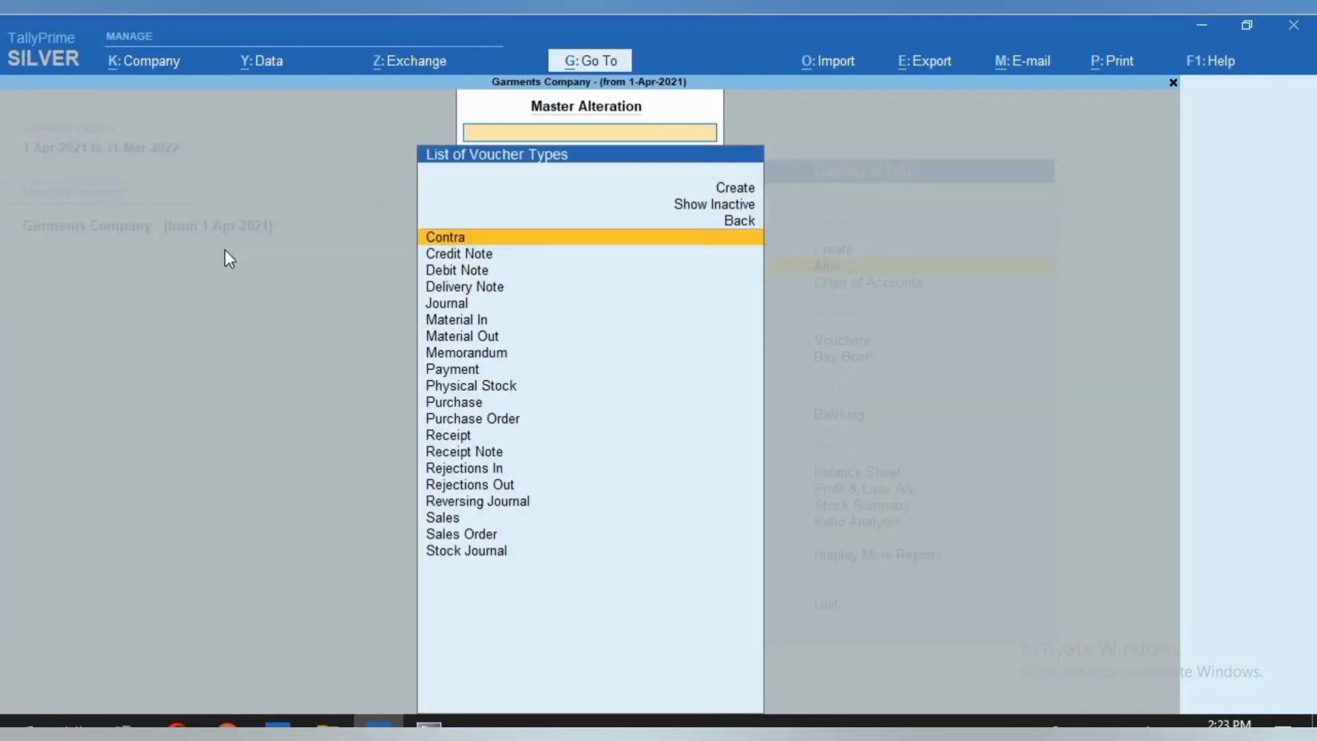
pyautogui.write('SAL')
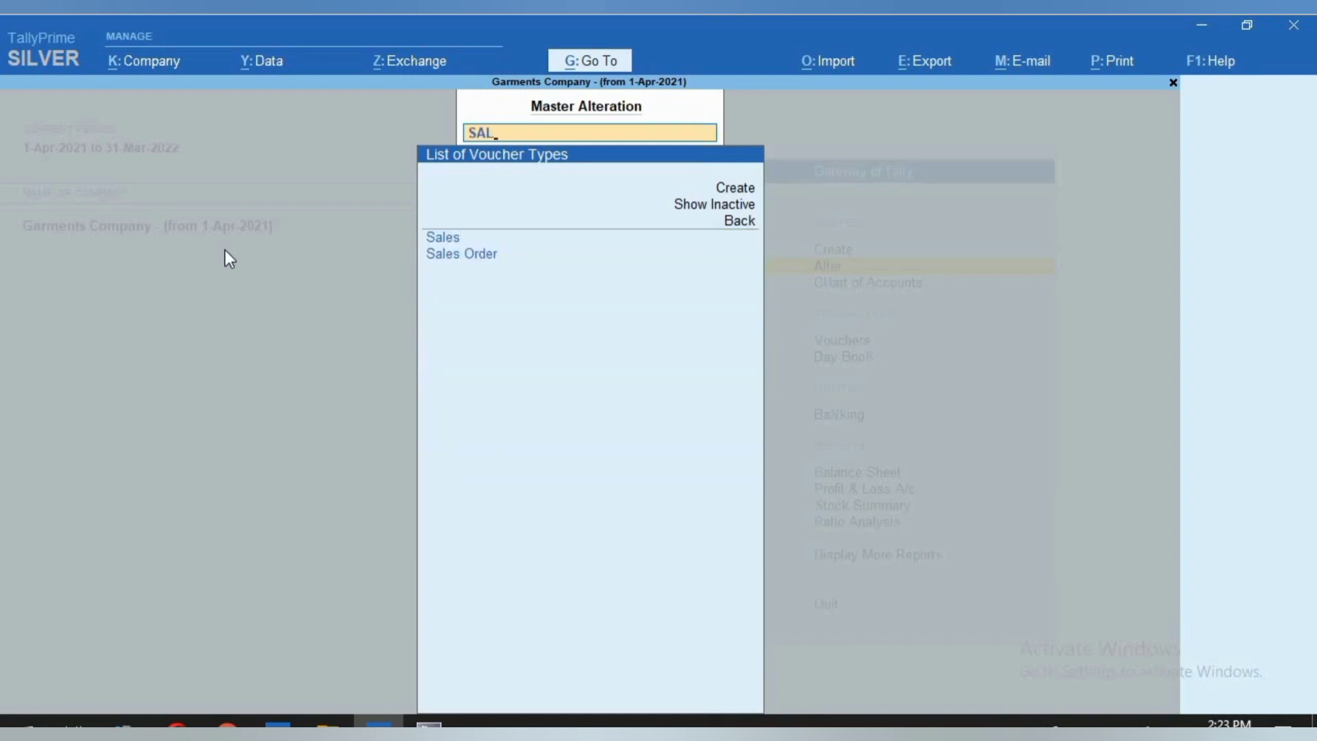
pyautogui.press('Down')
pyautogui.press('Up')
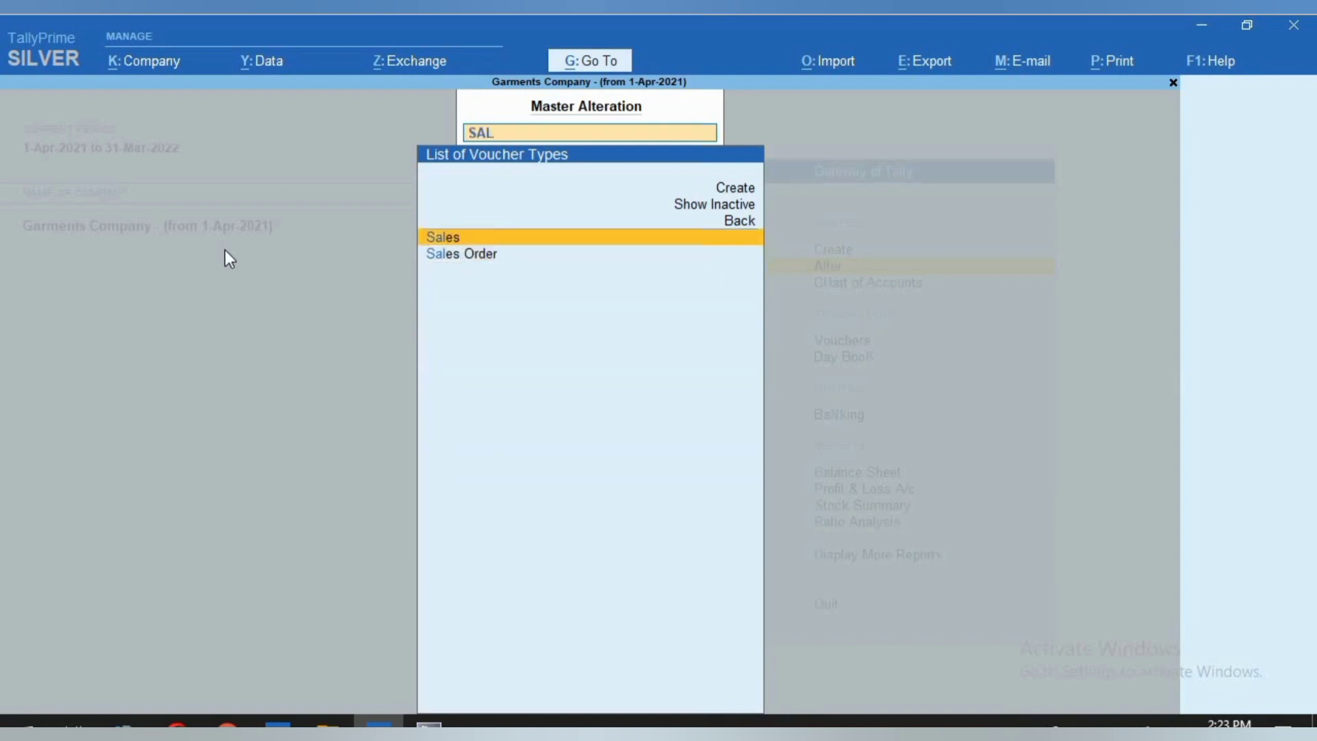
pyautogui.press('Return')
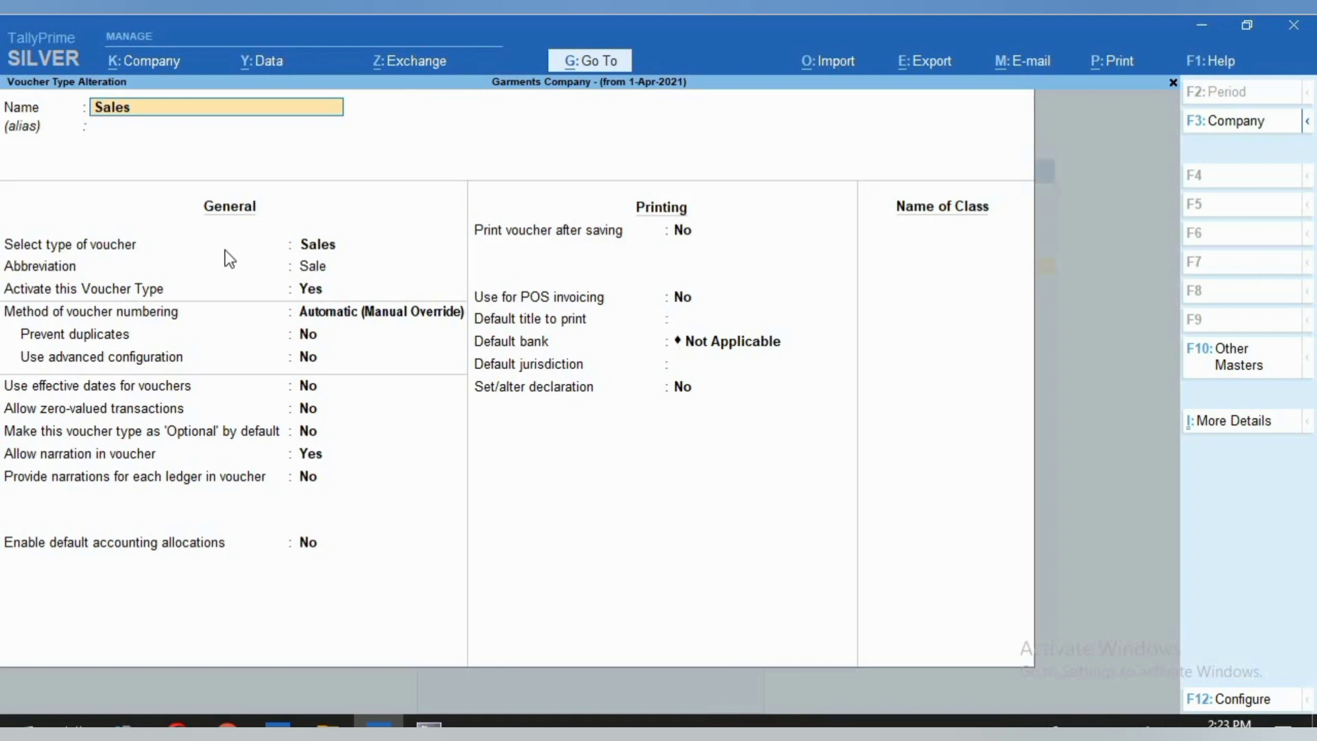
# Set the method of voucher numbering to Manual, save the Sales voucher type, and return to the Gateway of Tally
pyautogui.click(151, 317)
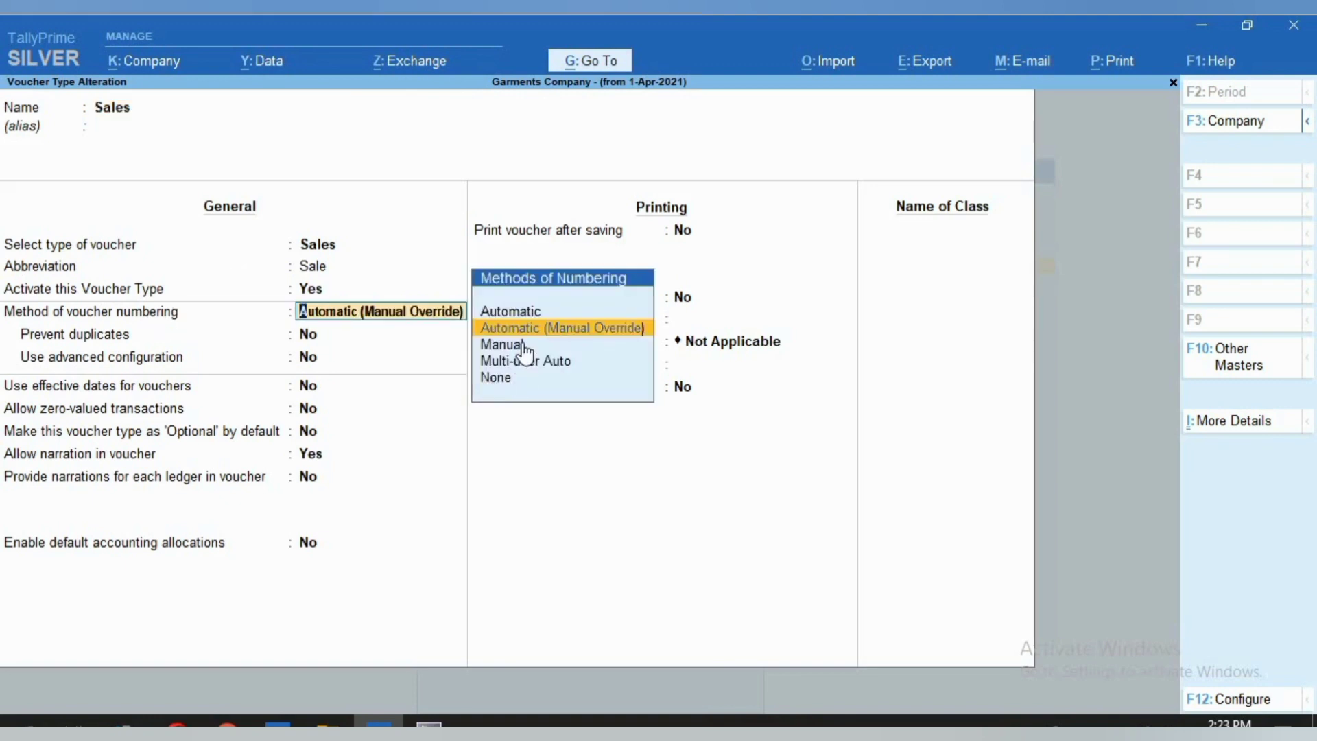
pyautogui.press('Down')
pyautogui.press('Return')
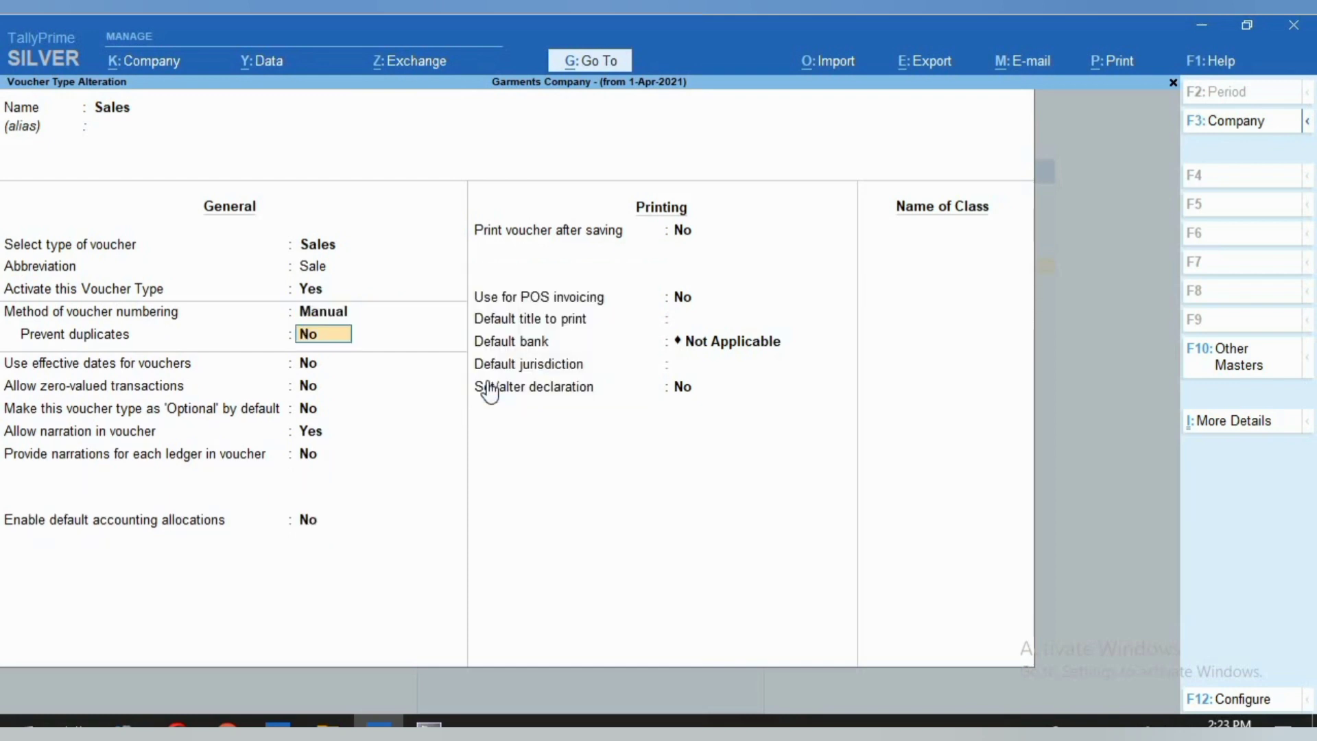
pyautogui.press('ctrl')
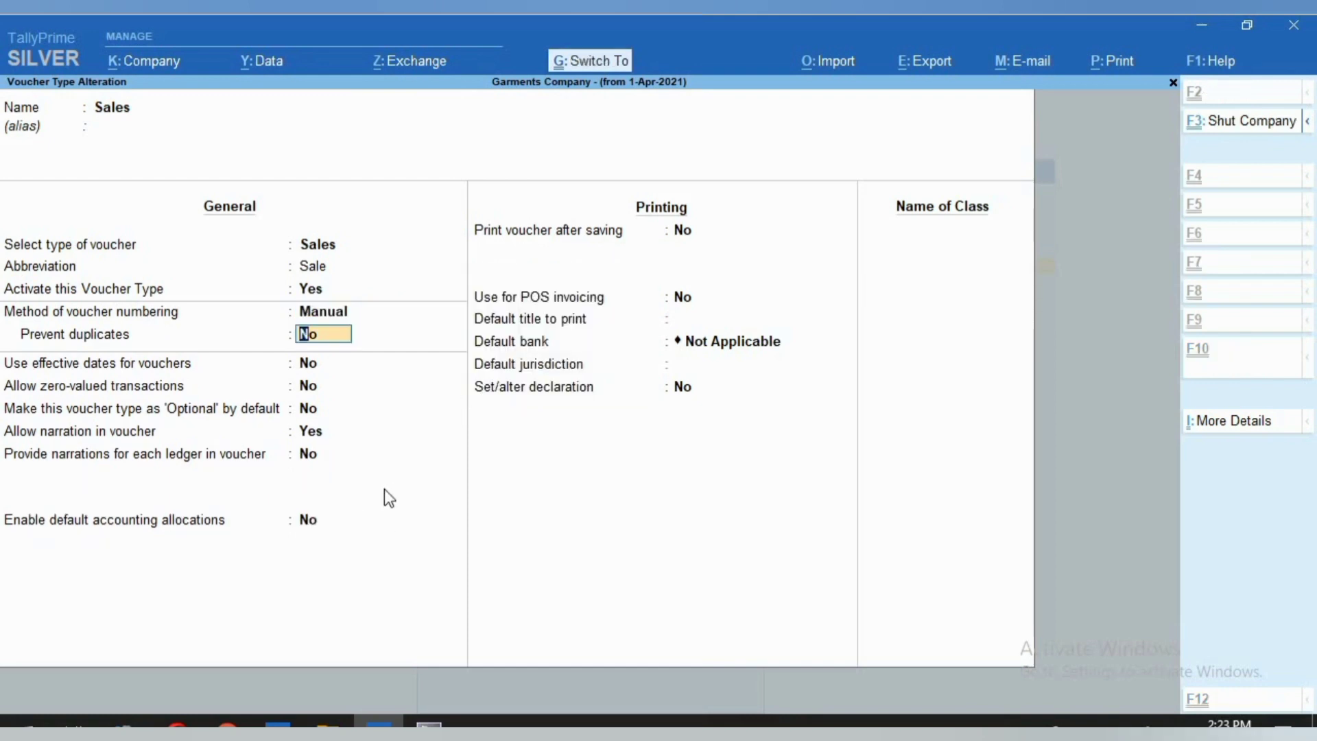
pyautogui.hotkey('ctrl', 'q')
pyautogui.press('Escape')
pyautogui.press('Escape')
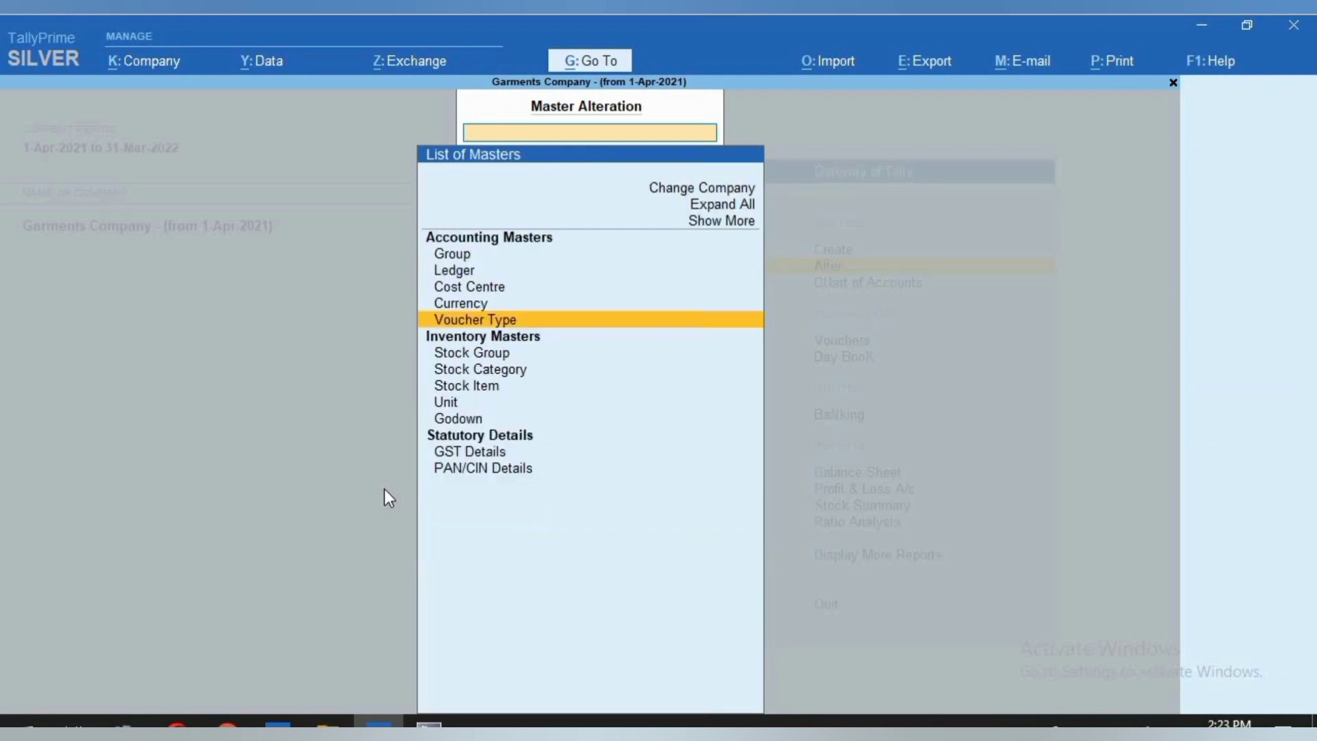
# Try the manual voucher numbers 1, 2 and 3 in turn on a new sales voucher
pyautogui.press('v')
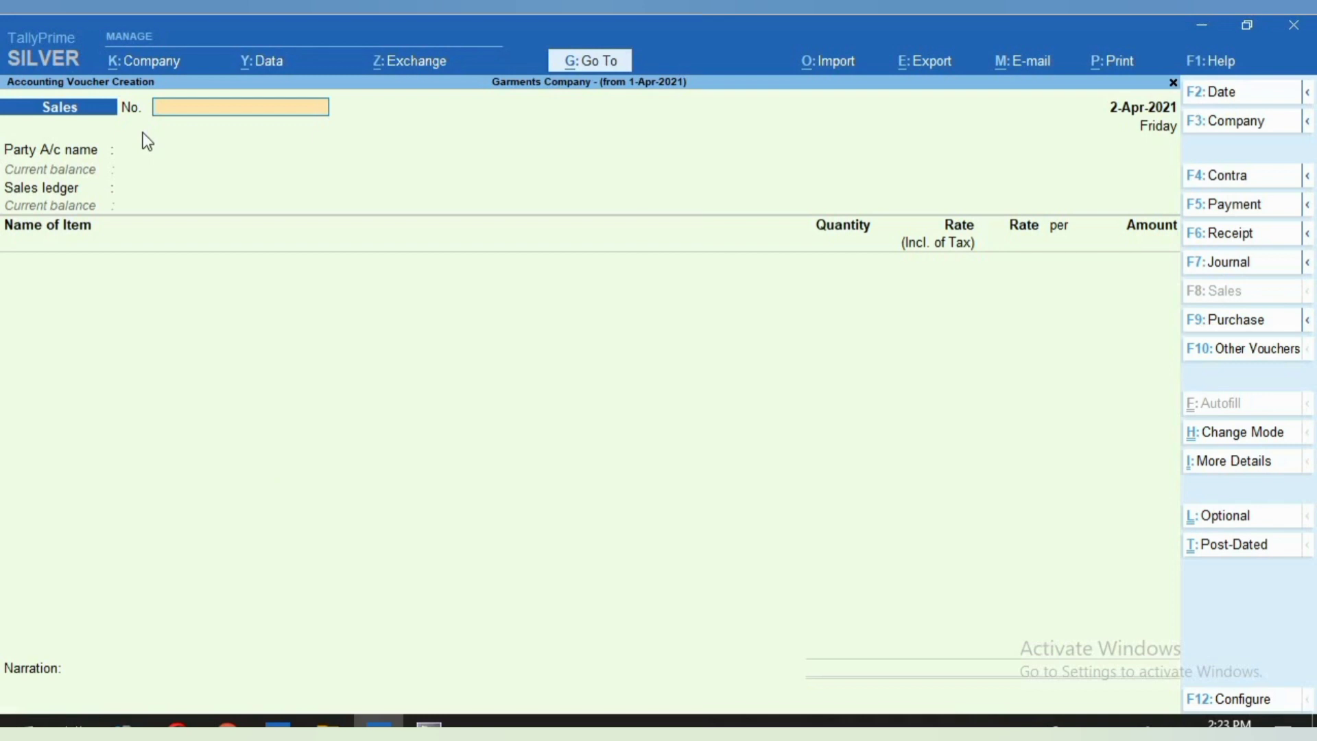
pyautogui.write('1')
pyautogui.press('Return')
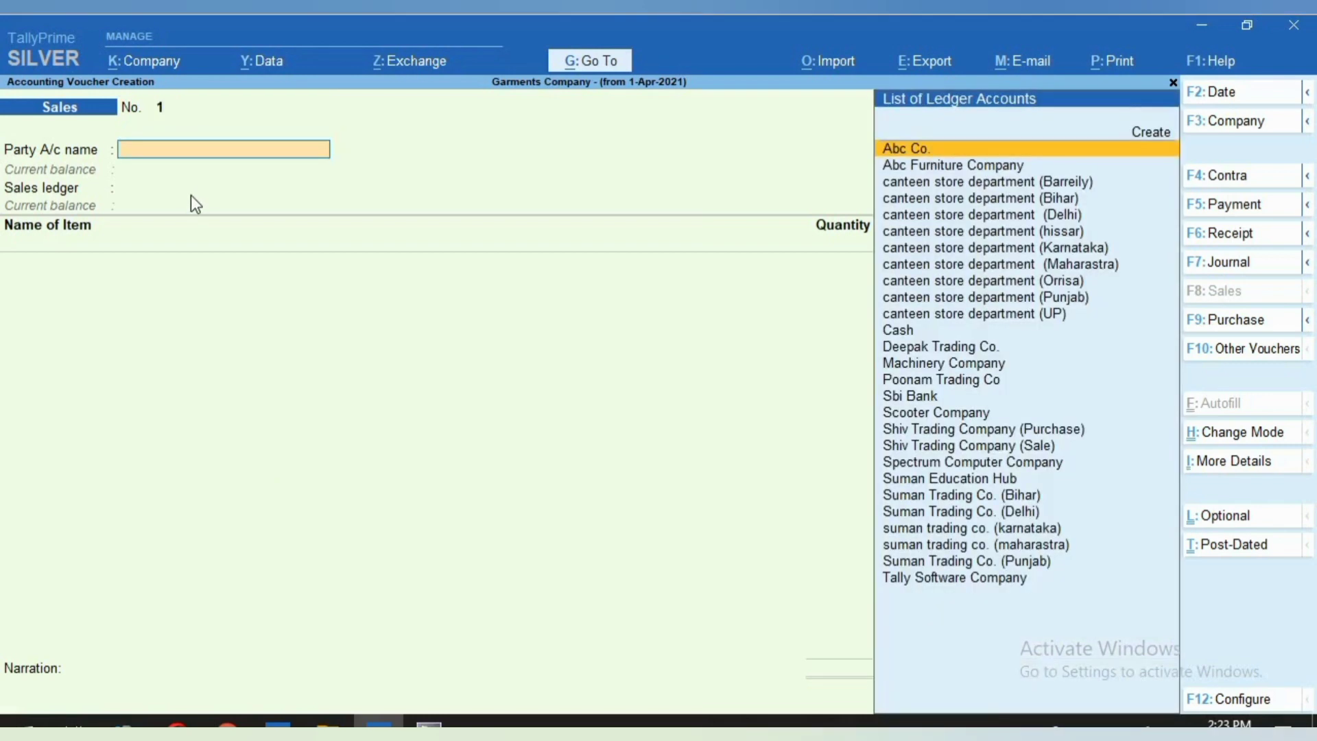
pyautogui.press('BackSpace')
pyautogui.write('2')
pyautogui.press('Return')
pyautogui.press('BackSpace')
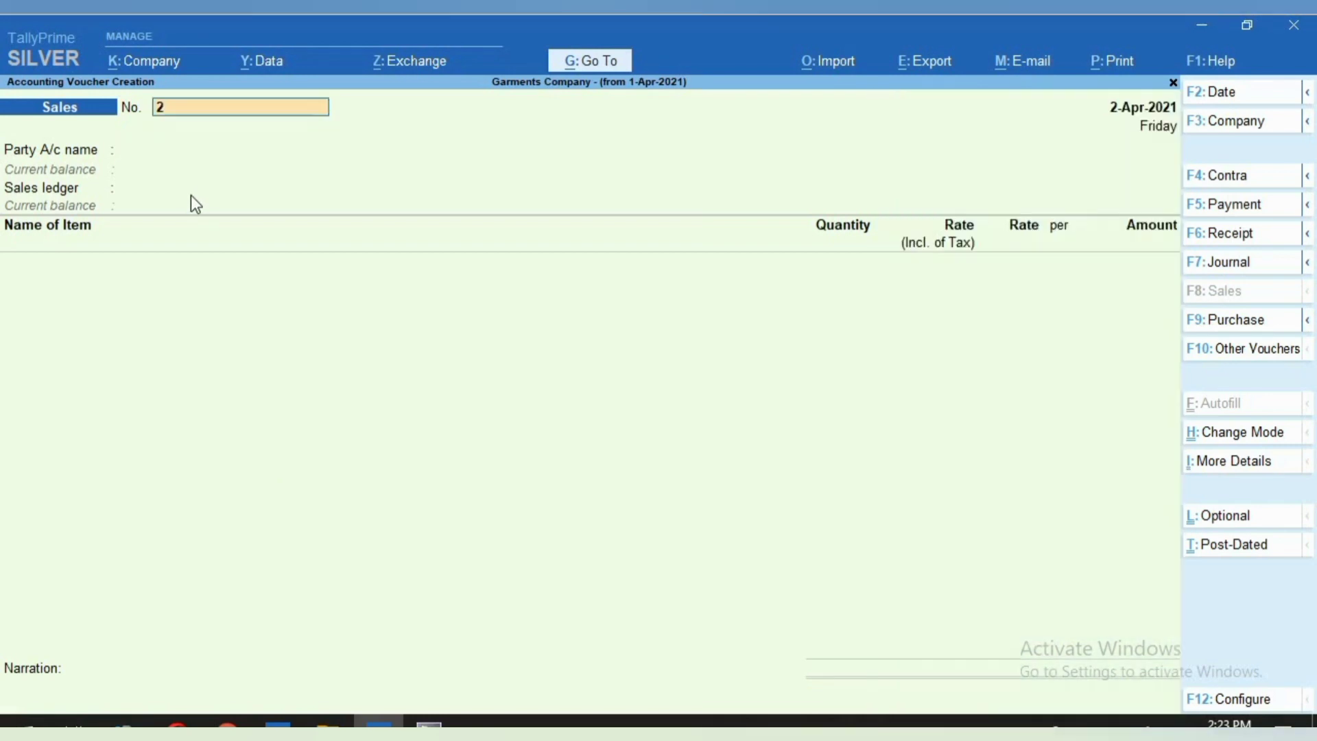
pyautogui.write('3')
pyautogui.press('Return')
# Try the manual voucher number SEH/21-22/001 on the sales voucher, and discard the voucher
pyautogui.press('BackSpace')
pyautogui.write('SEH/21-22/001')
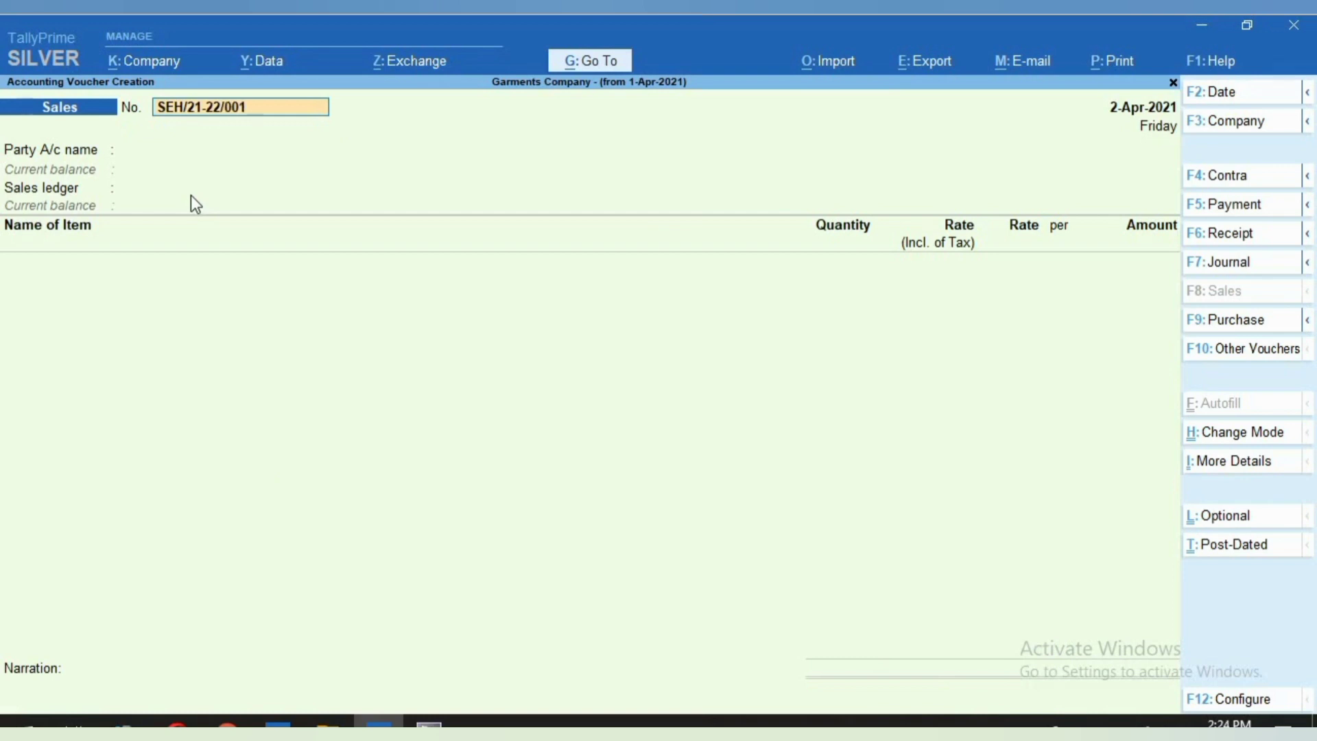
pyautogui.press('Escape')
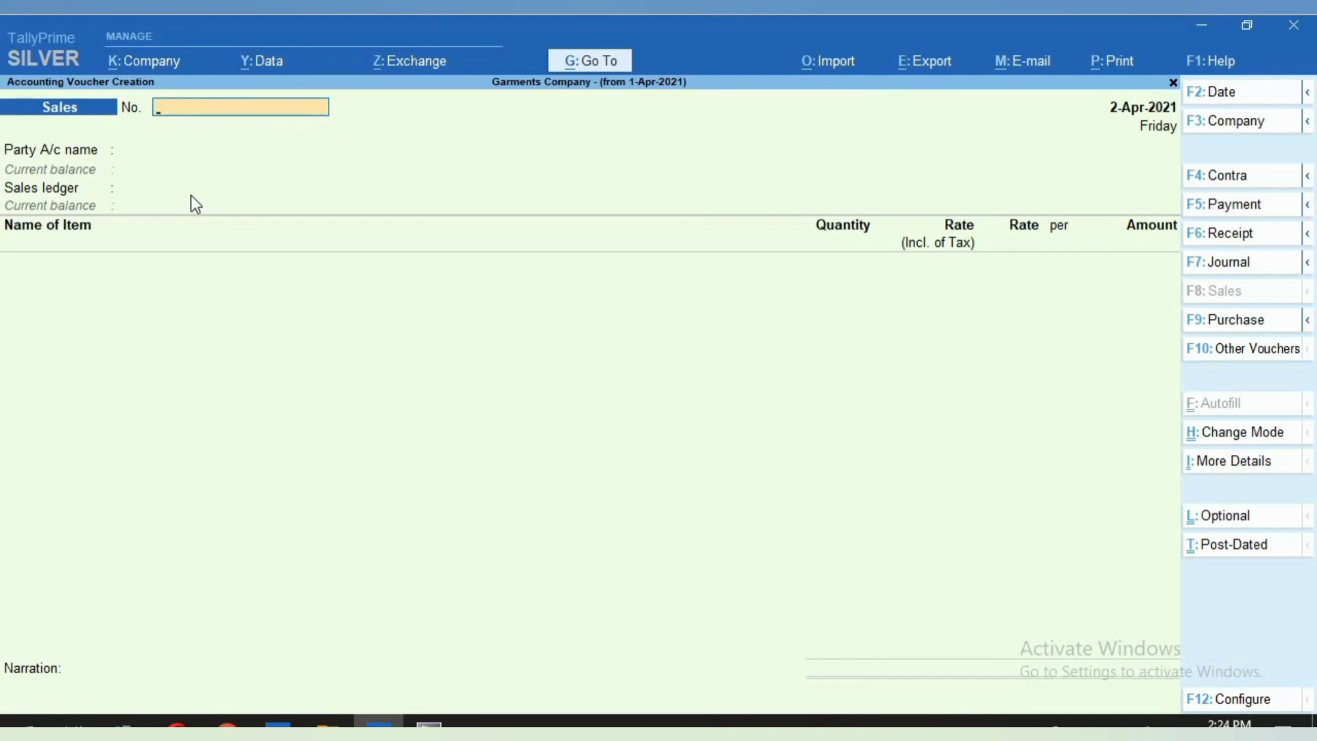
pyautogui.press('Escape')
pyautogui.press('y')
# Leave the sales voucher and reopen the Sales voucher type for alteration
pyautogui.press('Up')
pyautogui.press('Up')
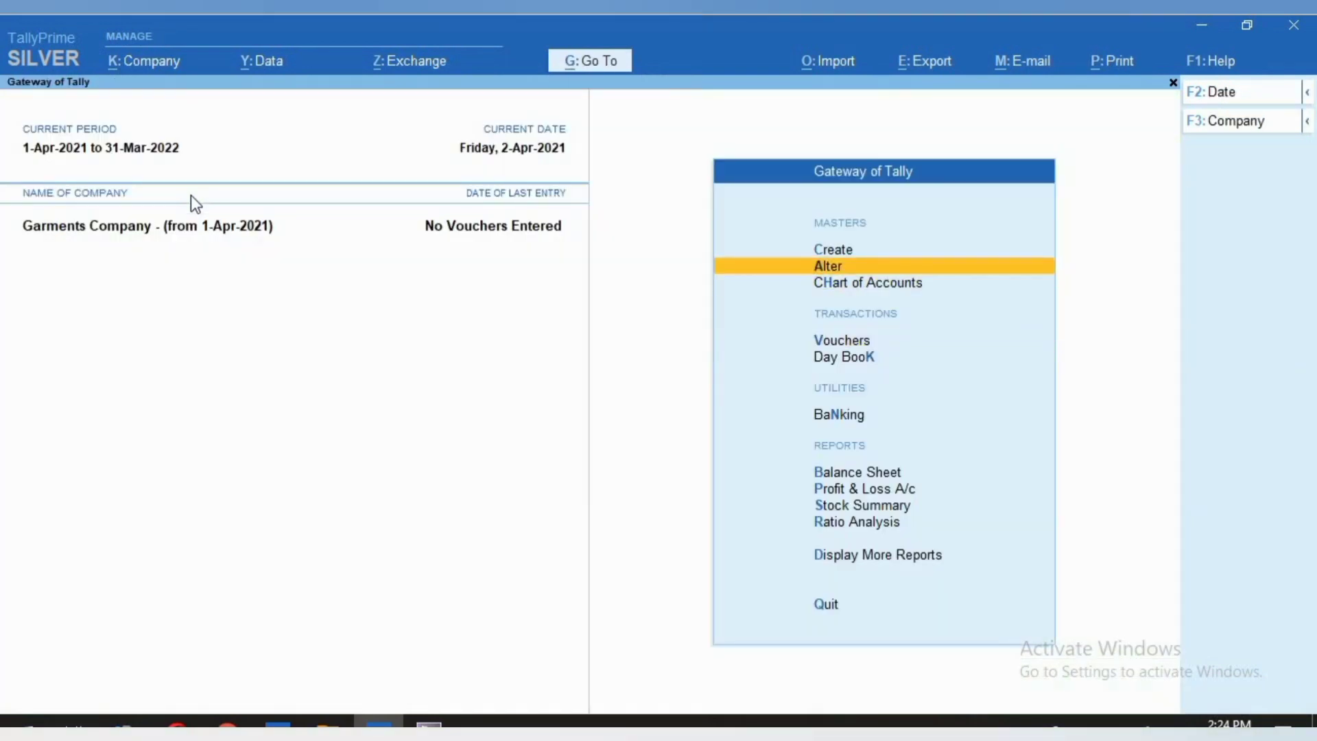
pyautogui.press('Up')
pyautogui.press('Down')
pyautogui.press('Return')
pyautogui.press('Down')
pyautogui.press('Down')
pyautogui.press('Down')
pyautogui.press('Down')
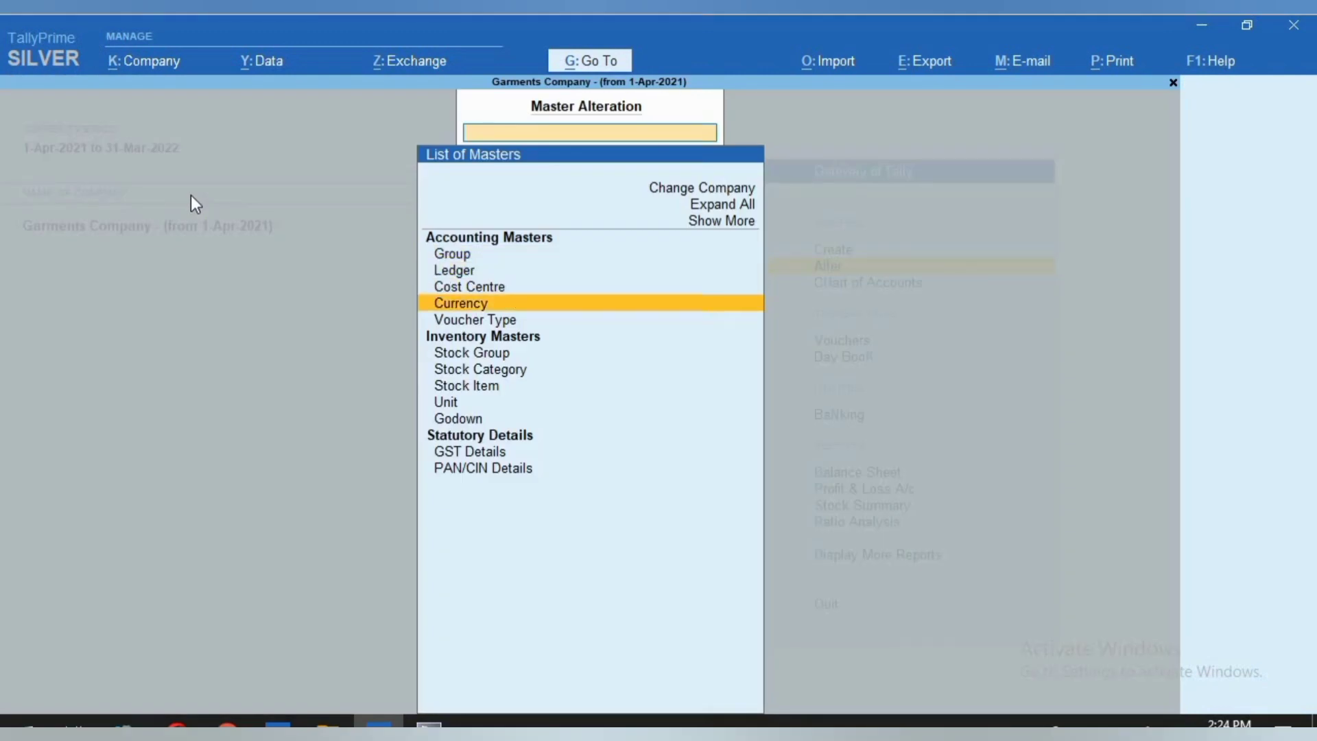
pyautogui.press('Return')
pyautogui.write('SA')
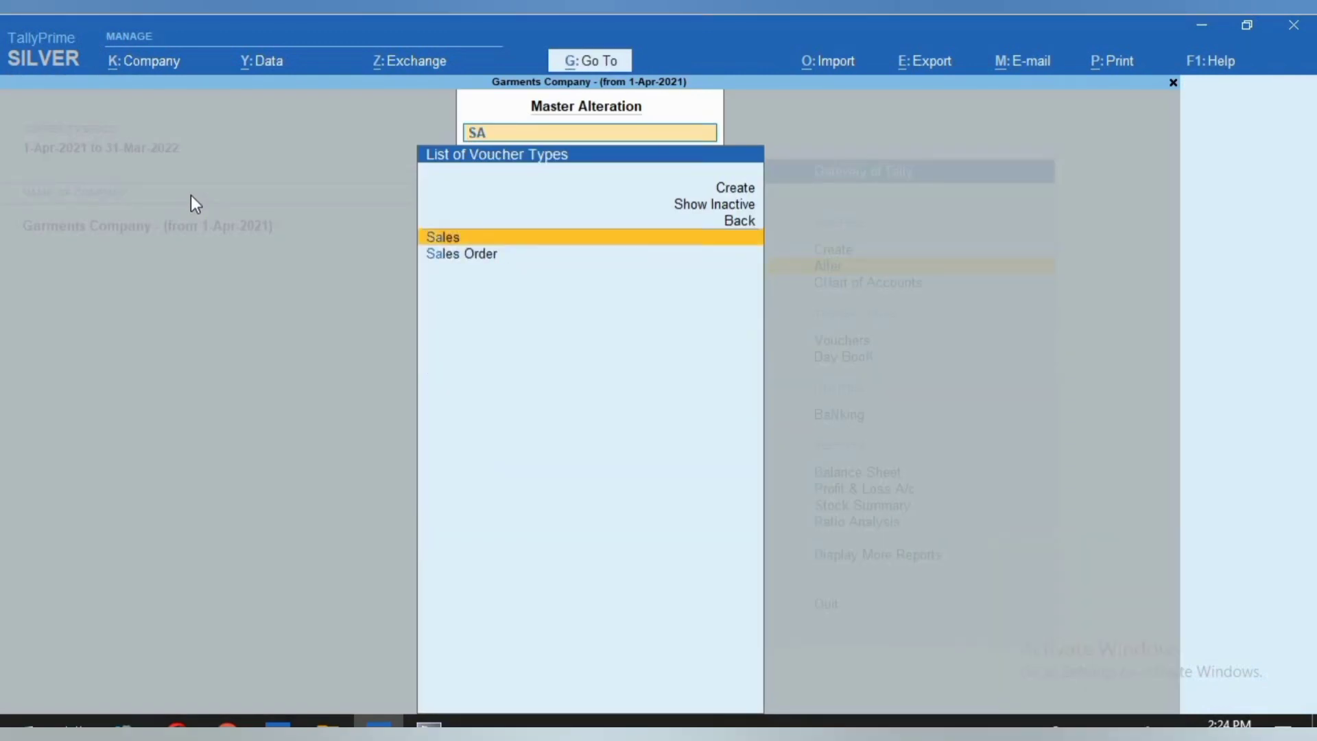
pyautogui.press('Return')
# Set the Sales voucher type's numbering method to Multi-user Auto, enable advanced configuration, and accept the existing numbering details
pyautogui.press('Return')
pyautogui.press('Return')
pyautogui.press('Return')
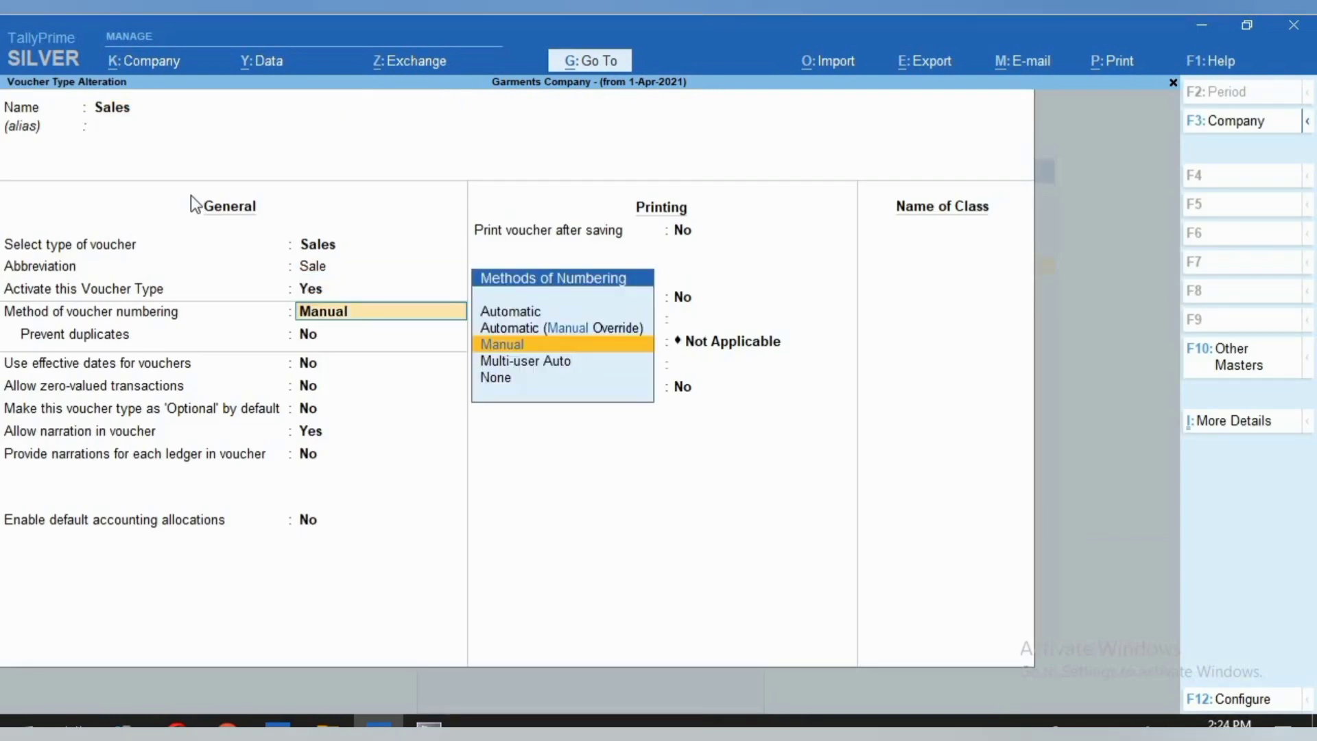
pyautogui.press('Down')
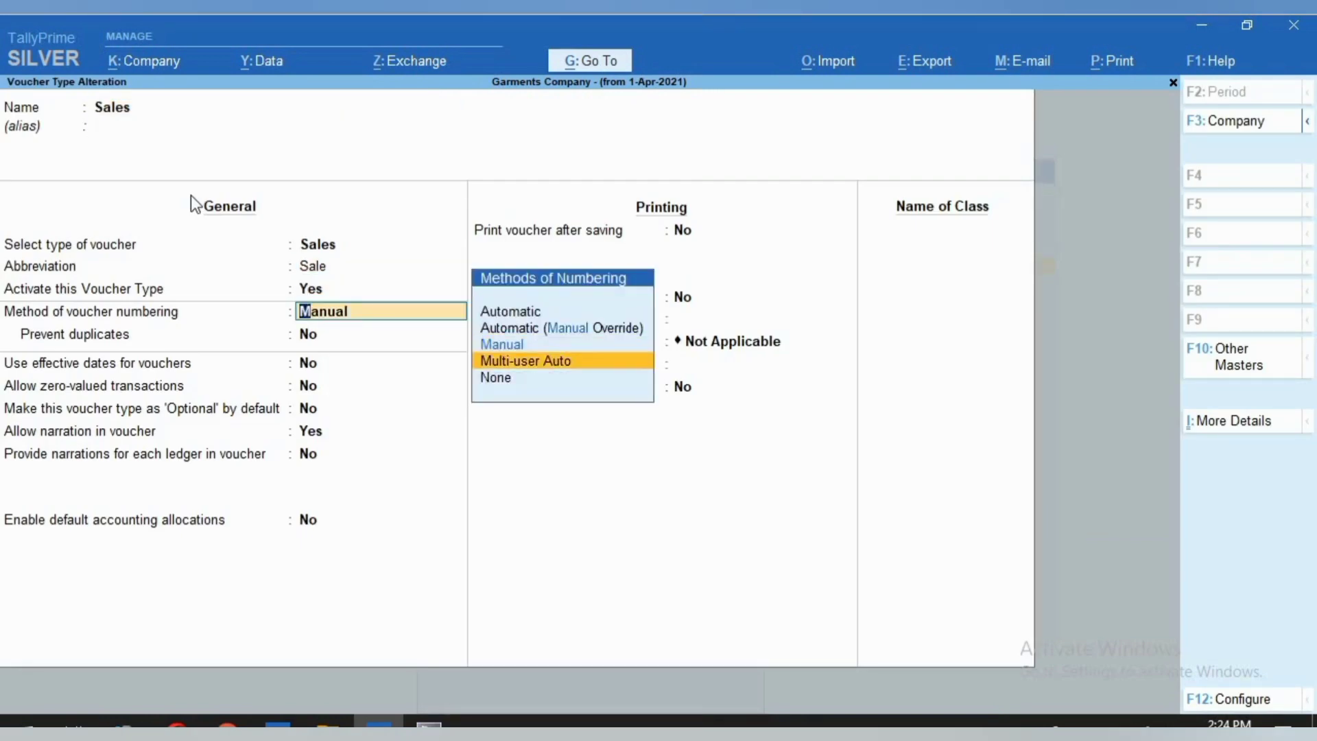
pyautogui.press('Return')
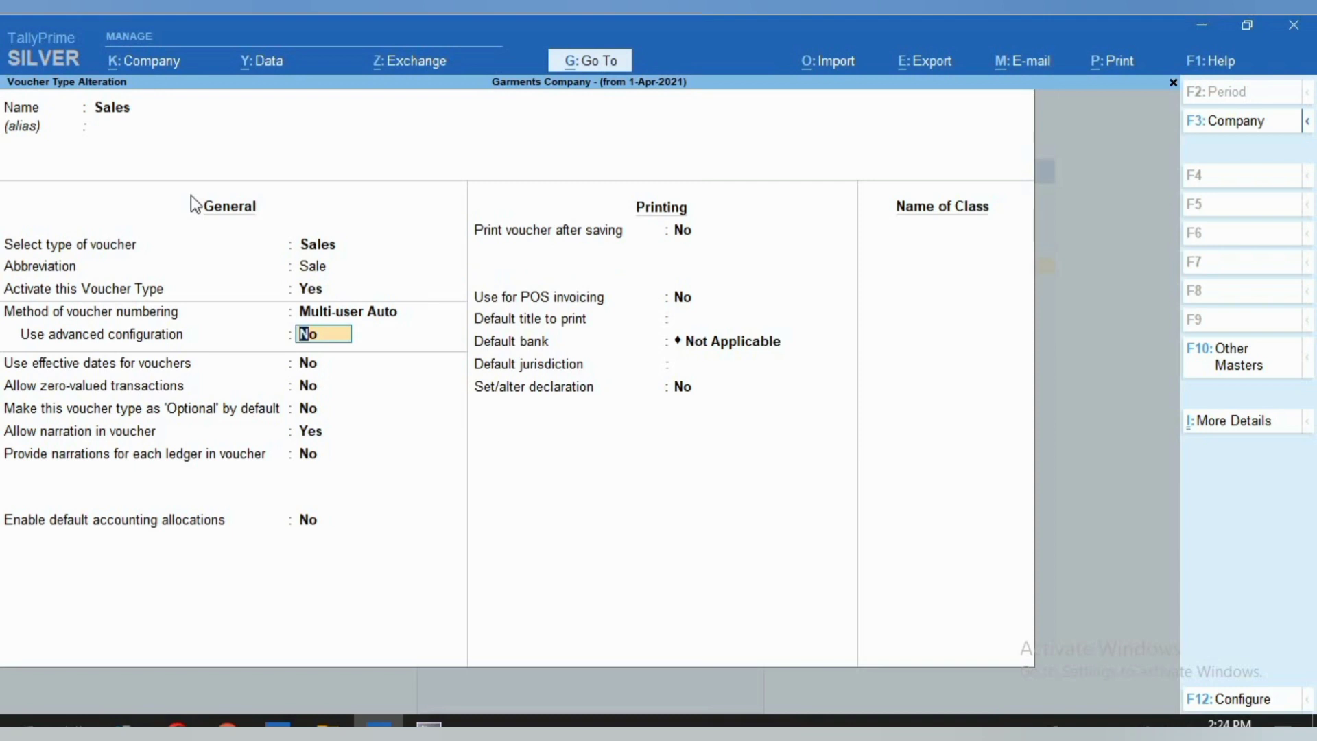
pyautogui.write('y')
pyautogui.press('Return')
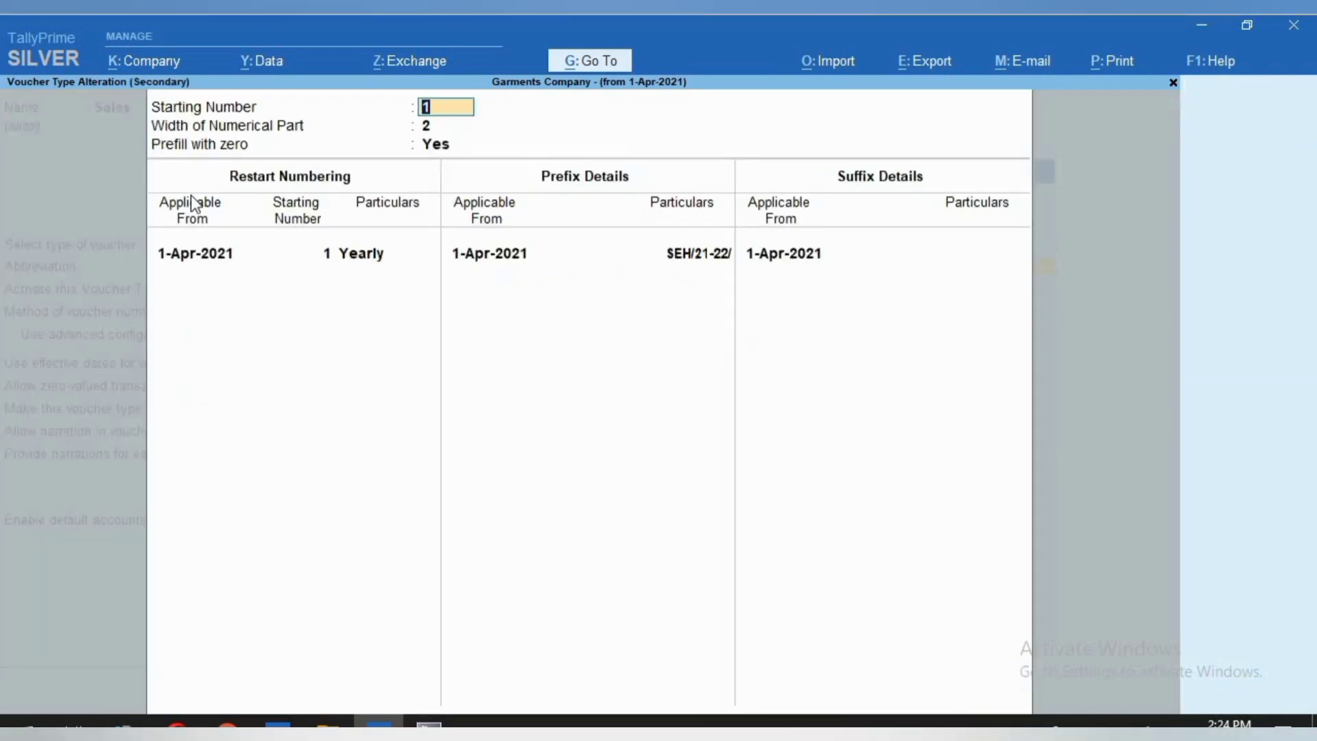
pyautogui.hotkey('ctrl', 'a')
pyautogui.press('ctrl')
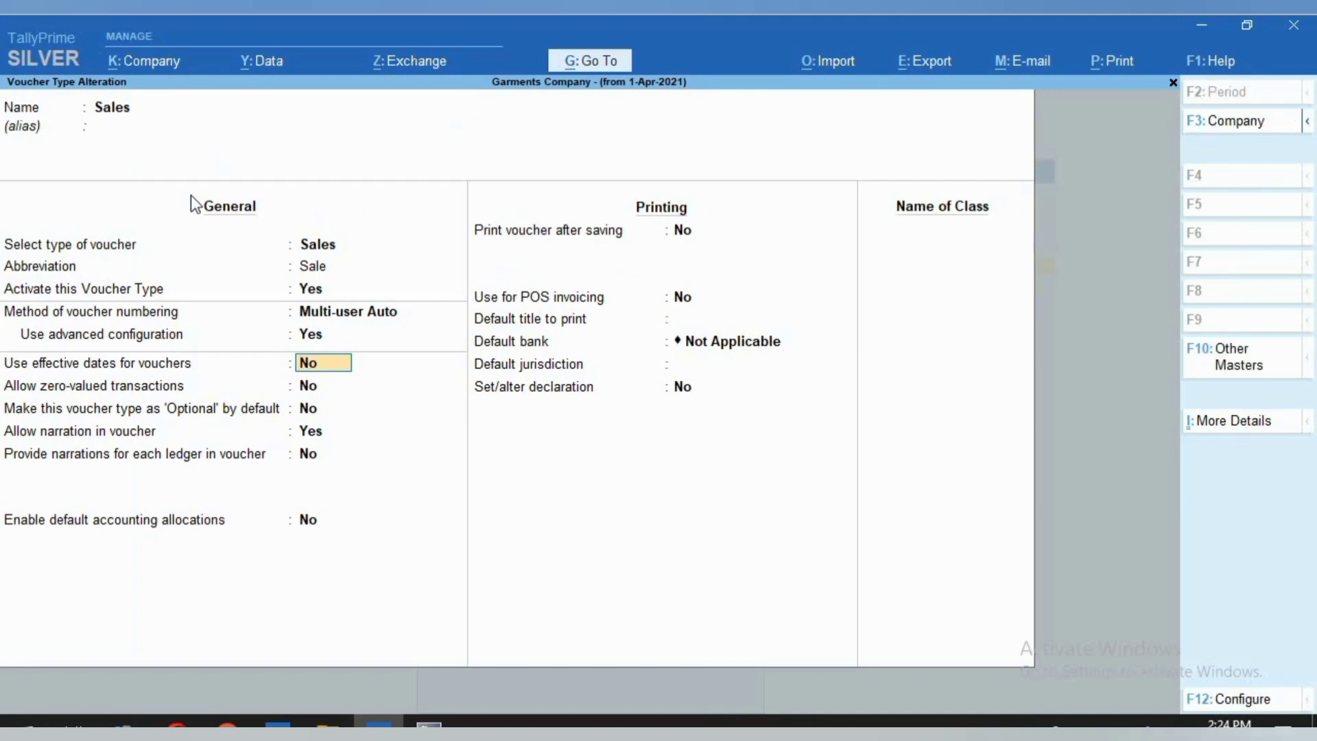
# Save the Sales voucher type and check the voucher number on a new sales voucher, closing it without an entry
pyautogui.press('ctrl')
pyautogui.hotkey('ctrl', 'a')
pyautogui.press('Escape')
pyautogui.press('Escape')
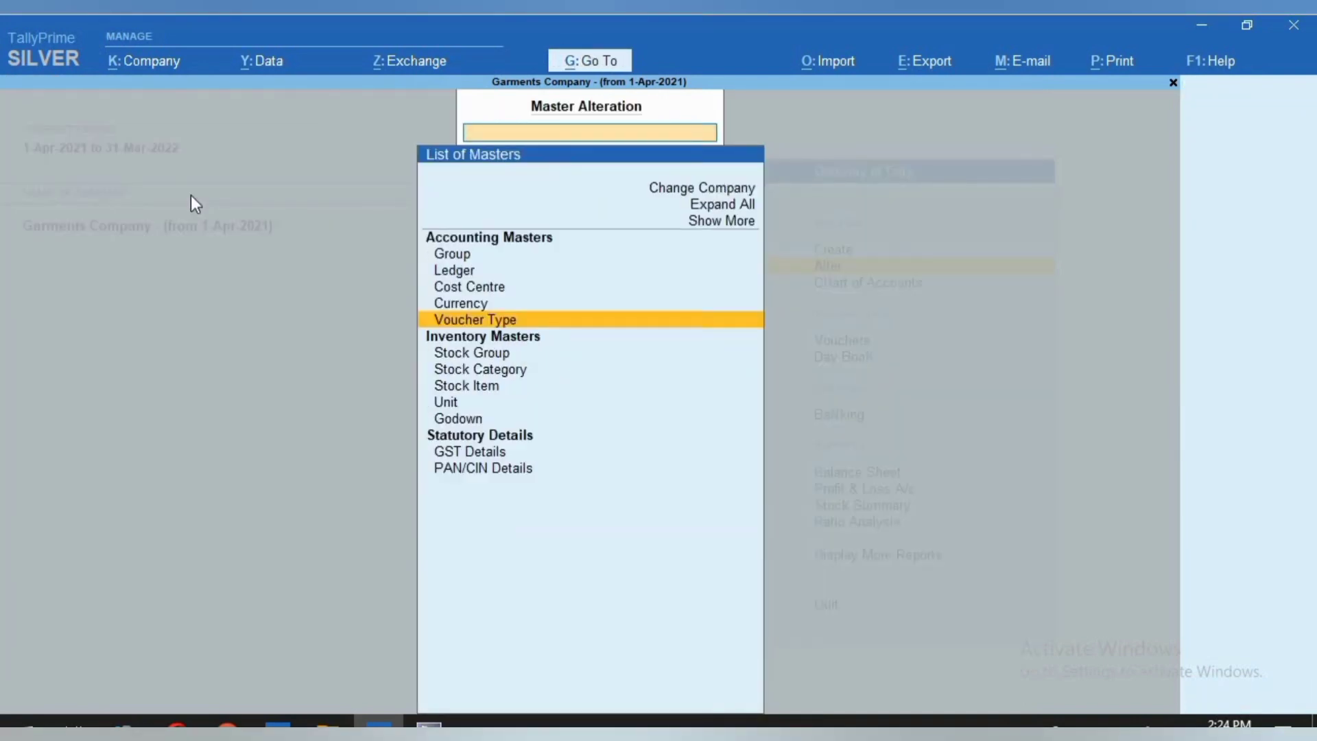
pyautogui.press('v')
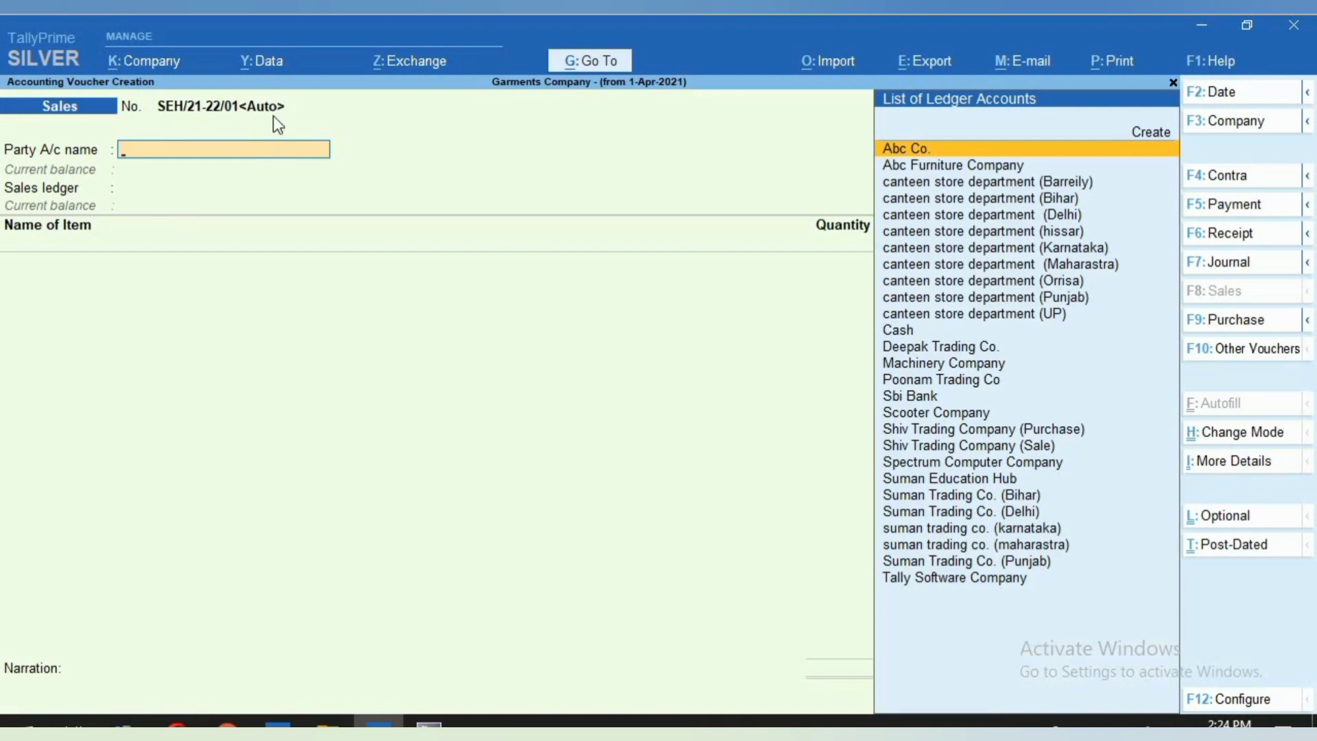
pyautogui.press('Escape')
# Open the Sales voucher type for alteration again from the list of voucher types
pyautogui.press('a')
pyautogui.press('Down')
pyautogui.press('Down')
pyautogui.press('Down')
pyautogui.press('Down')
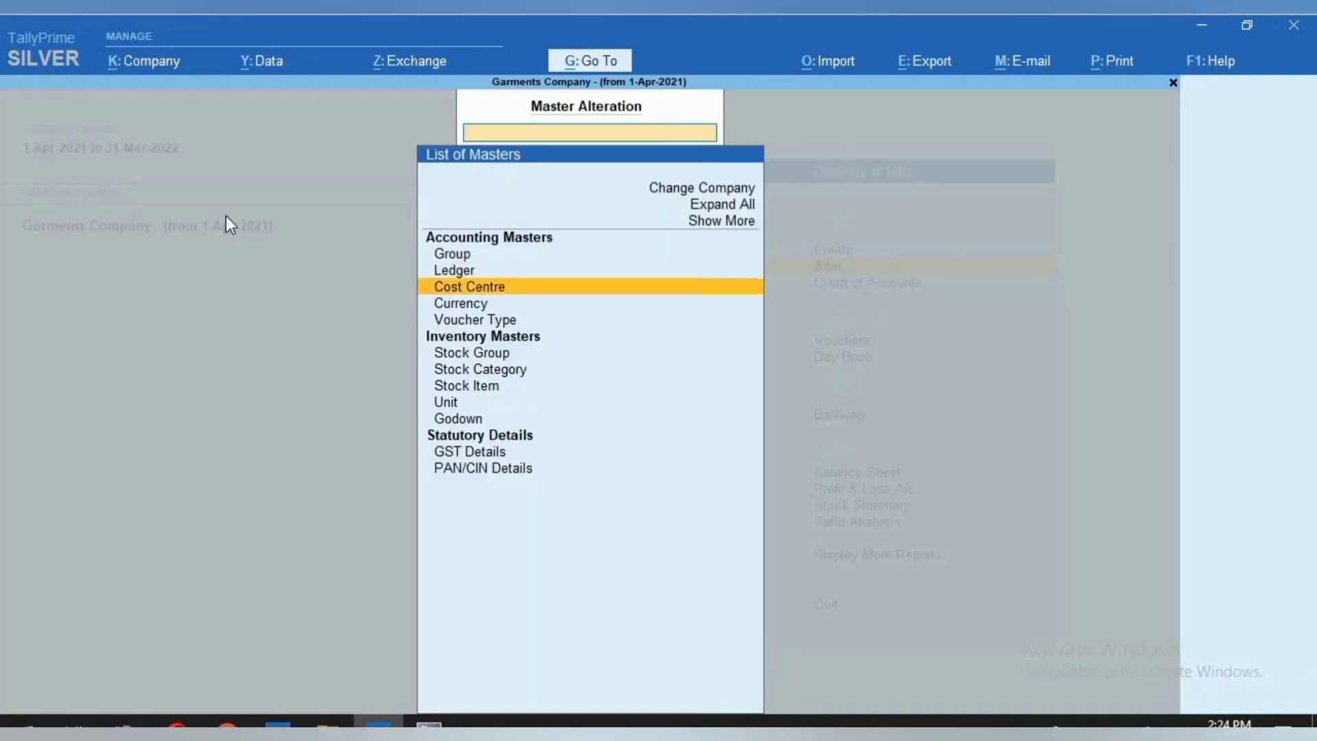
pyautogui.press('Return')
pyautogui.write('SAL')
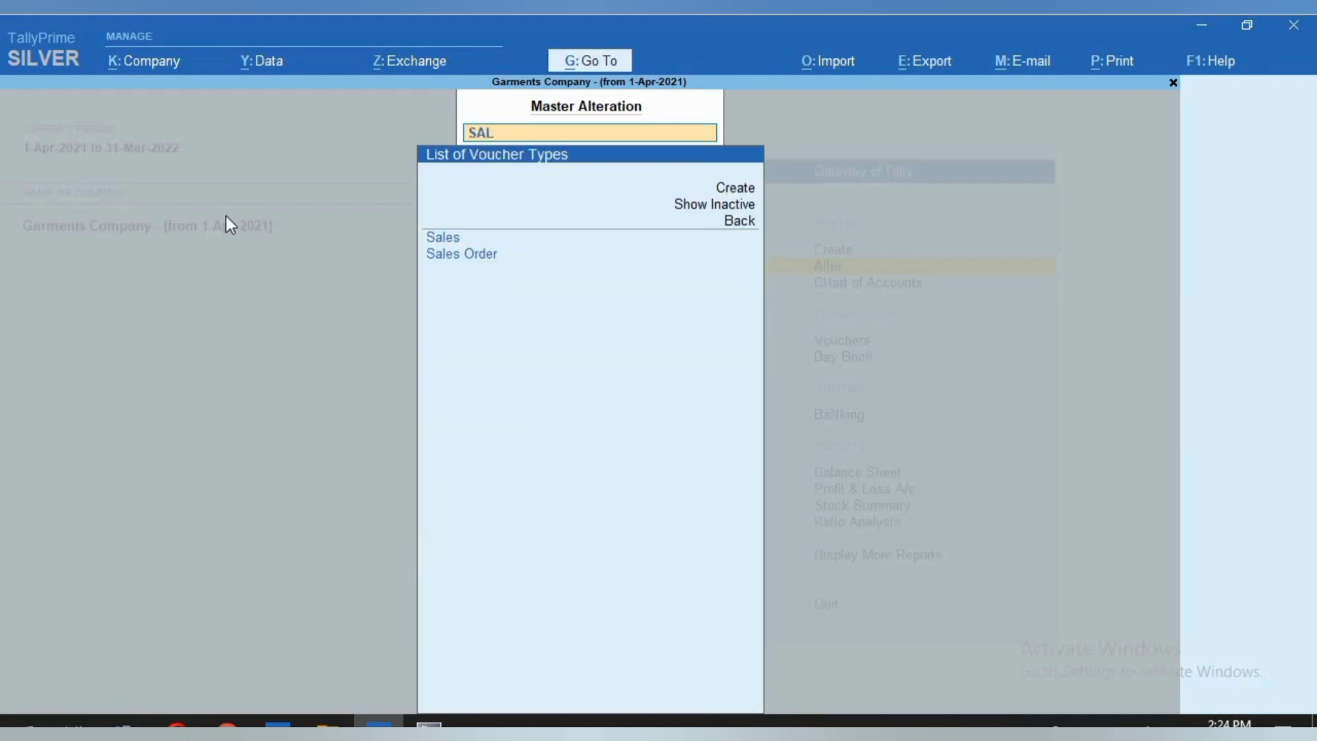
pyautogui.press('Return')
# Set the method of voucher numbering to None, save the Sales voucher type, and return to the Gateway of Tally
pyautogui.press('Return')
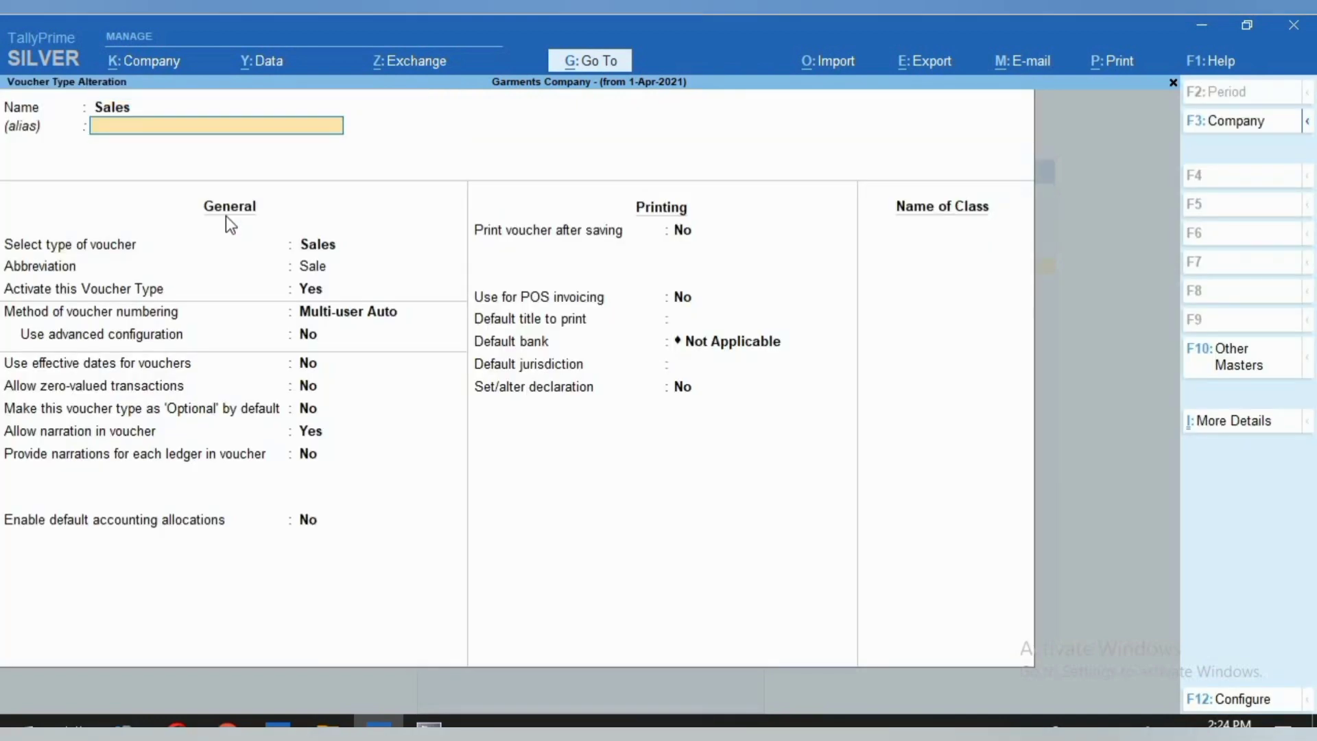
pyautogui.press('Return')
pyautogui.press('Return')
pyautogui.press('Return')
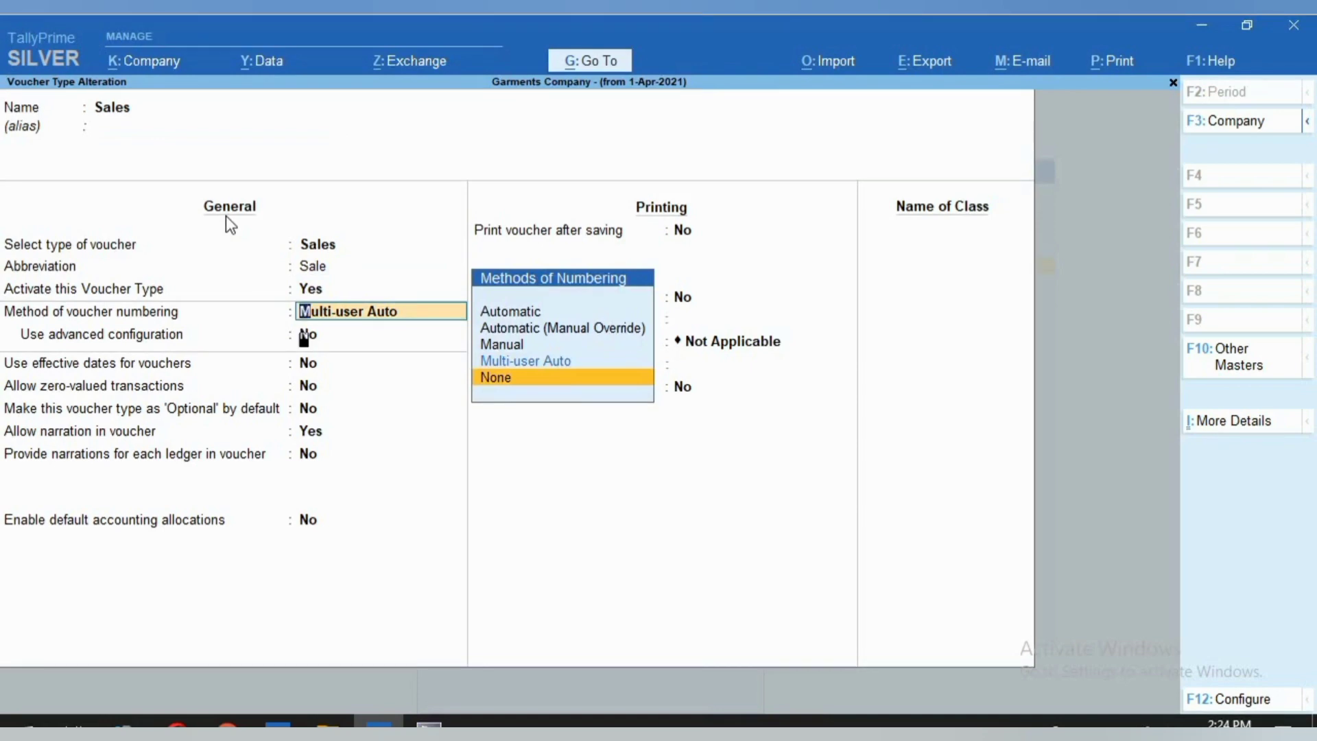
pyautogui.press('Return')
pyautogui.hotkey('ctrl', 'a')
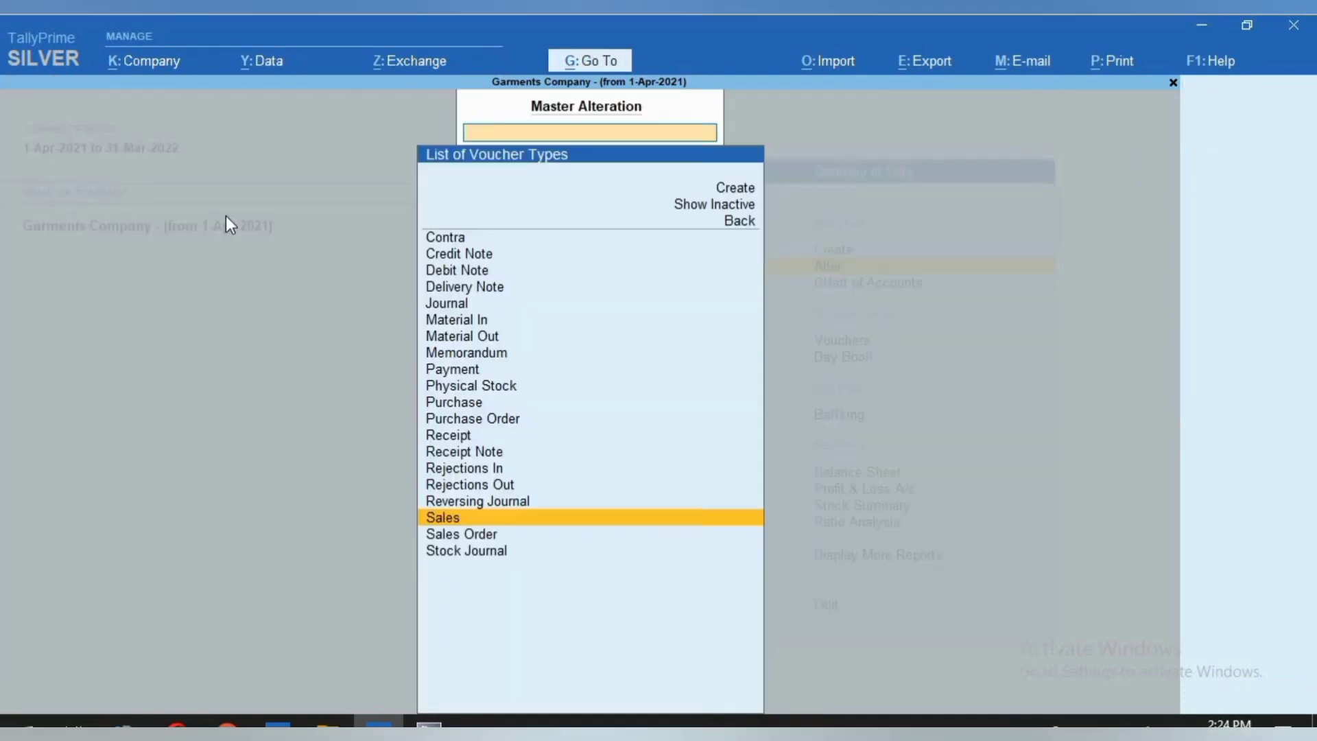
pyautogui.press('Escape')
pyautogui.press('Escape')
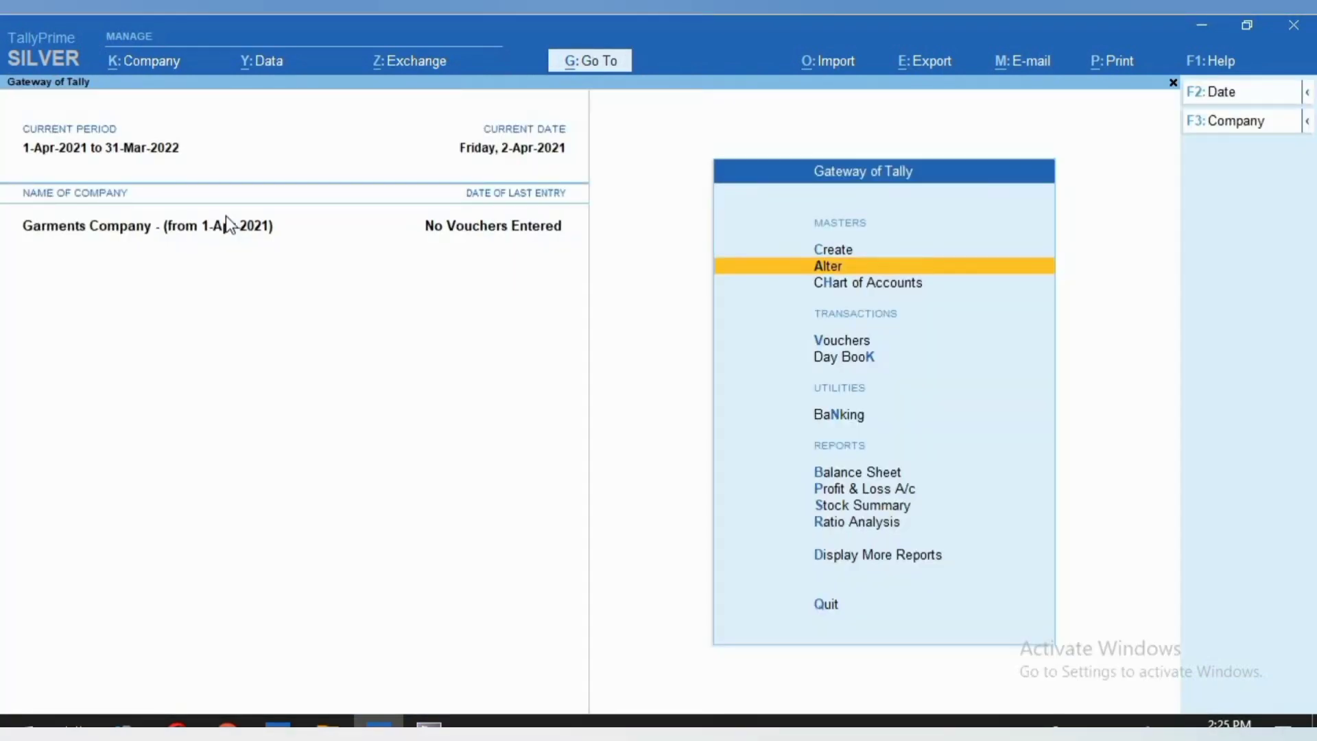
# Check the voucher number area on a new sales voucher and close it without making an entry
pyautogui.press('v')
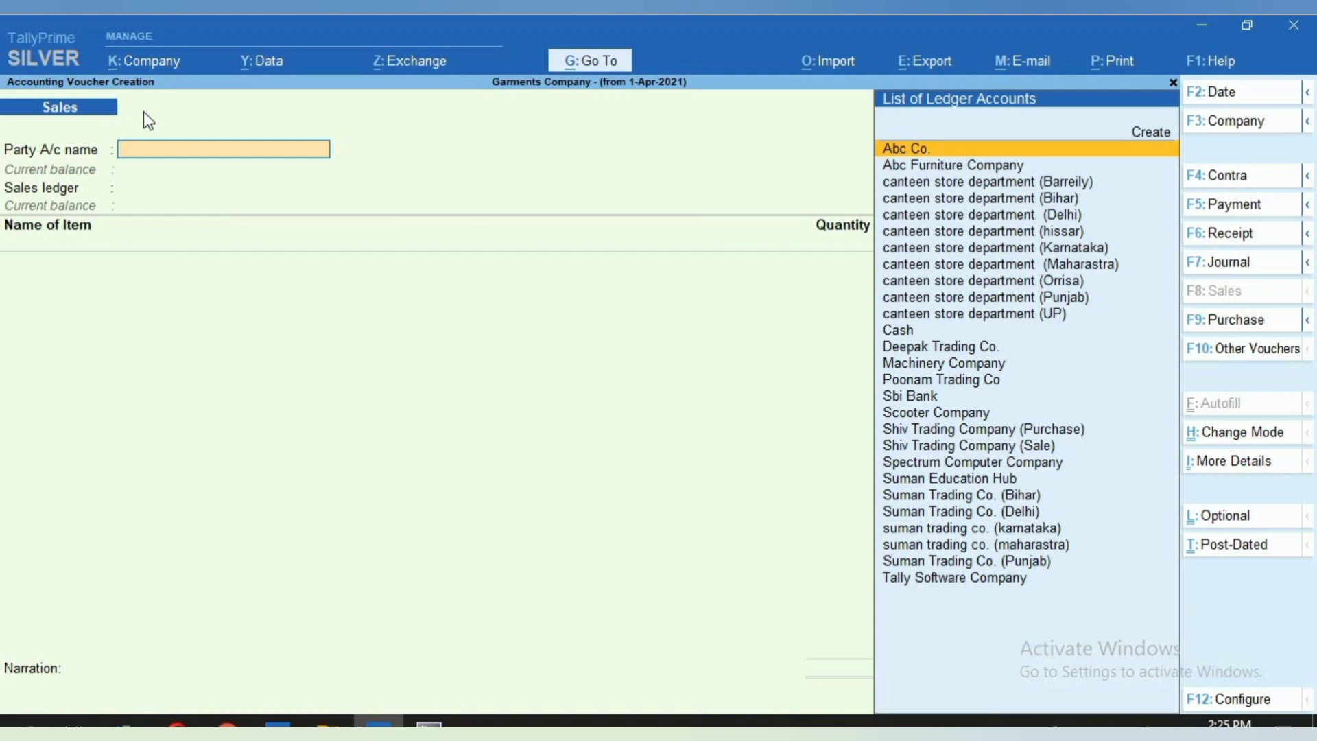
pyautogui.press('Escape')
pyautogui.press('y')
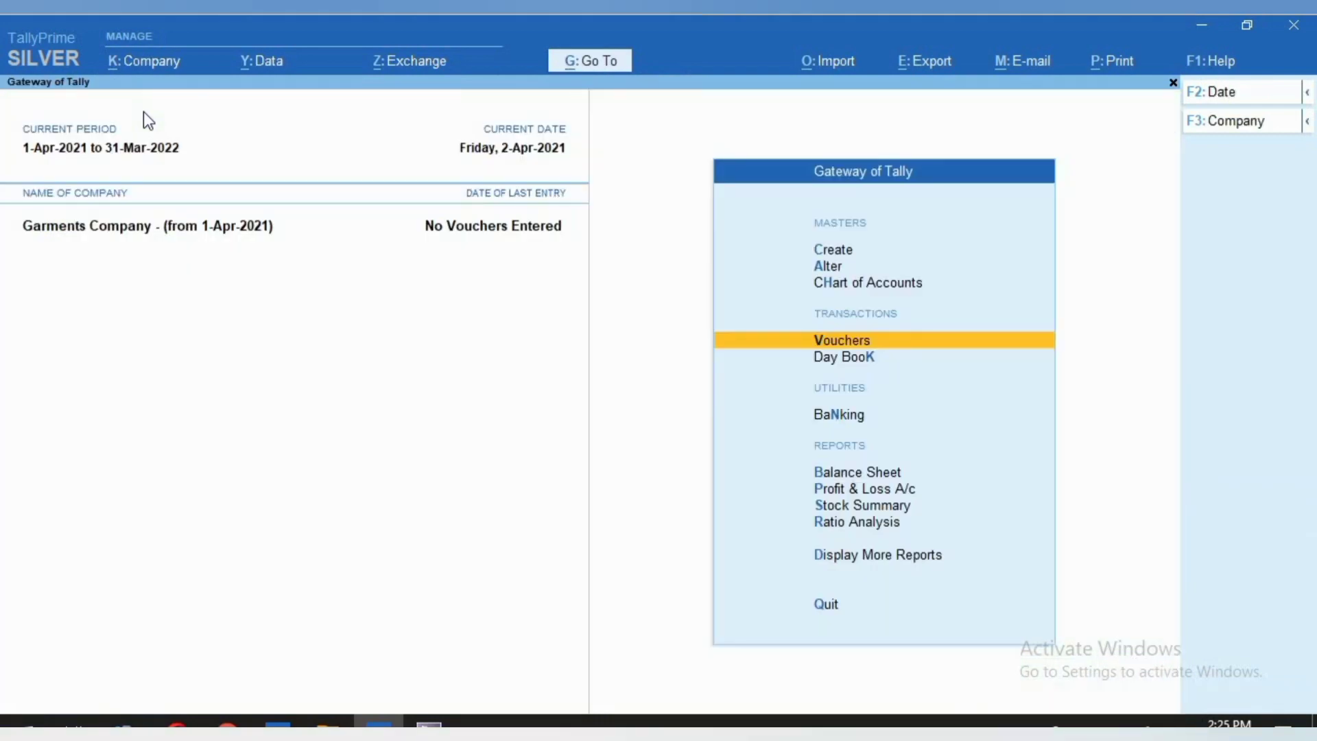
# Return to master alteration and open the Sales voucher type once more
pyautogui.press('Up')
pyautogui.press('Up')
pyautogui.press('Return')
pyautogui.press('Down')
pyautogui.press('Down')
pyautogui.press('Down')
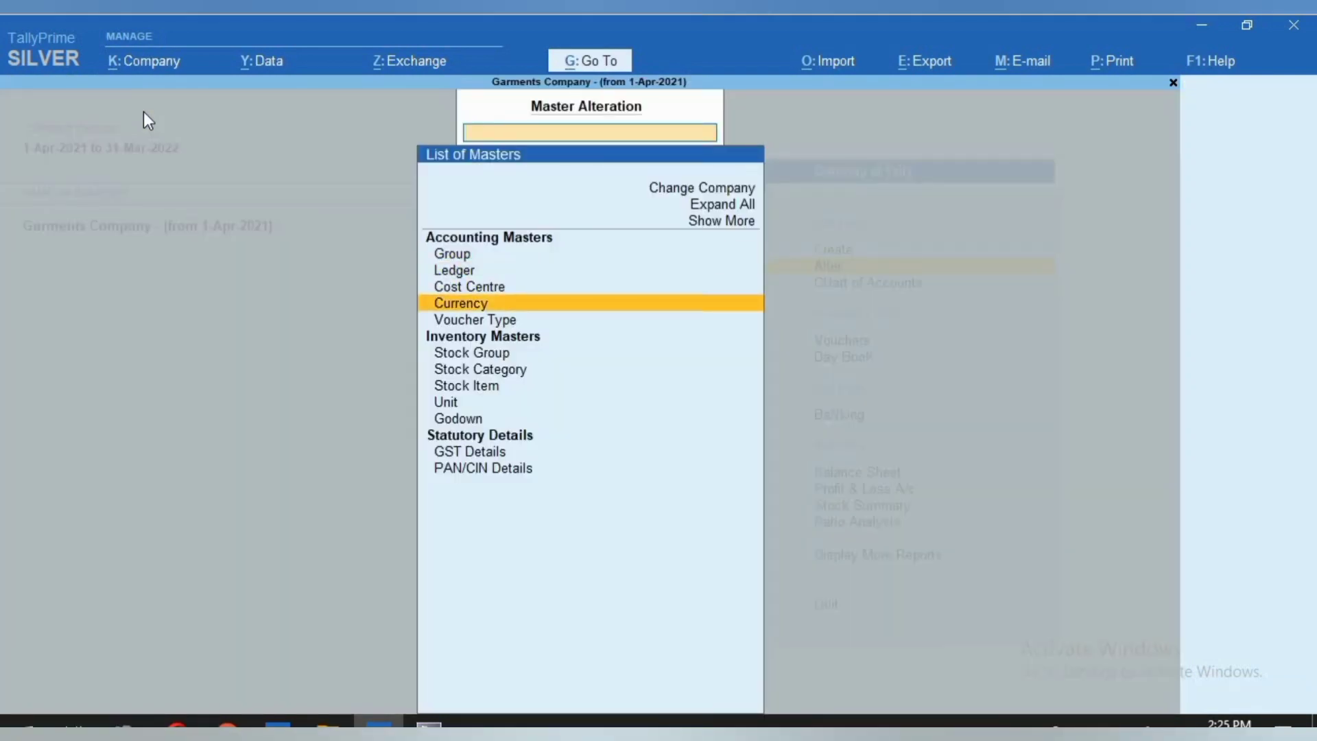
pyautogui.press('Return')
pyautogui.press('Escape')
pyautogui.press('Down')
pyautogui.press('Return')
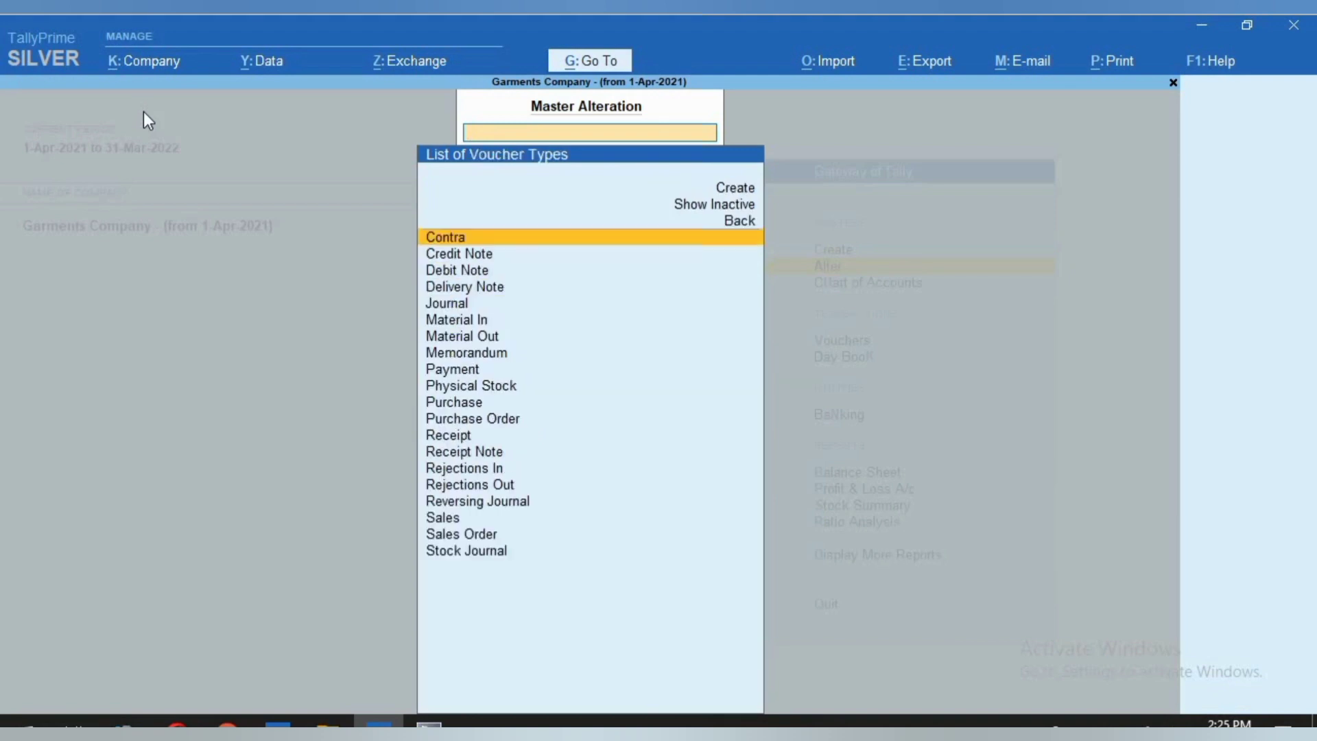
pyautogui.write('SAL')
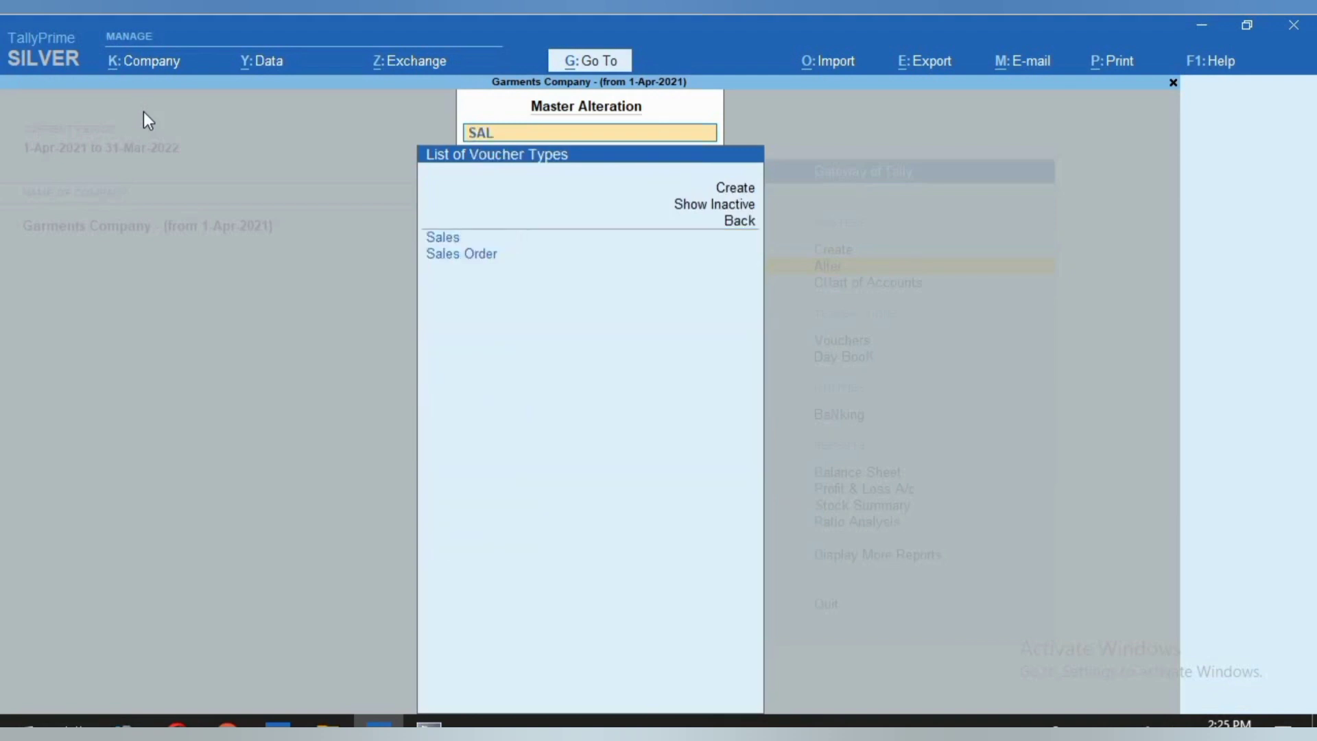
pyautogui.press('Return')
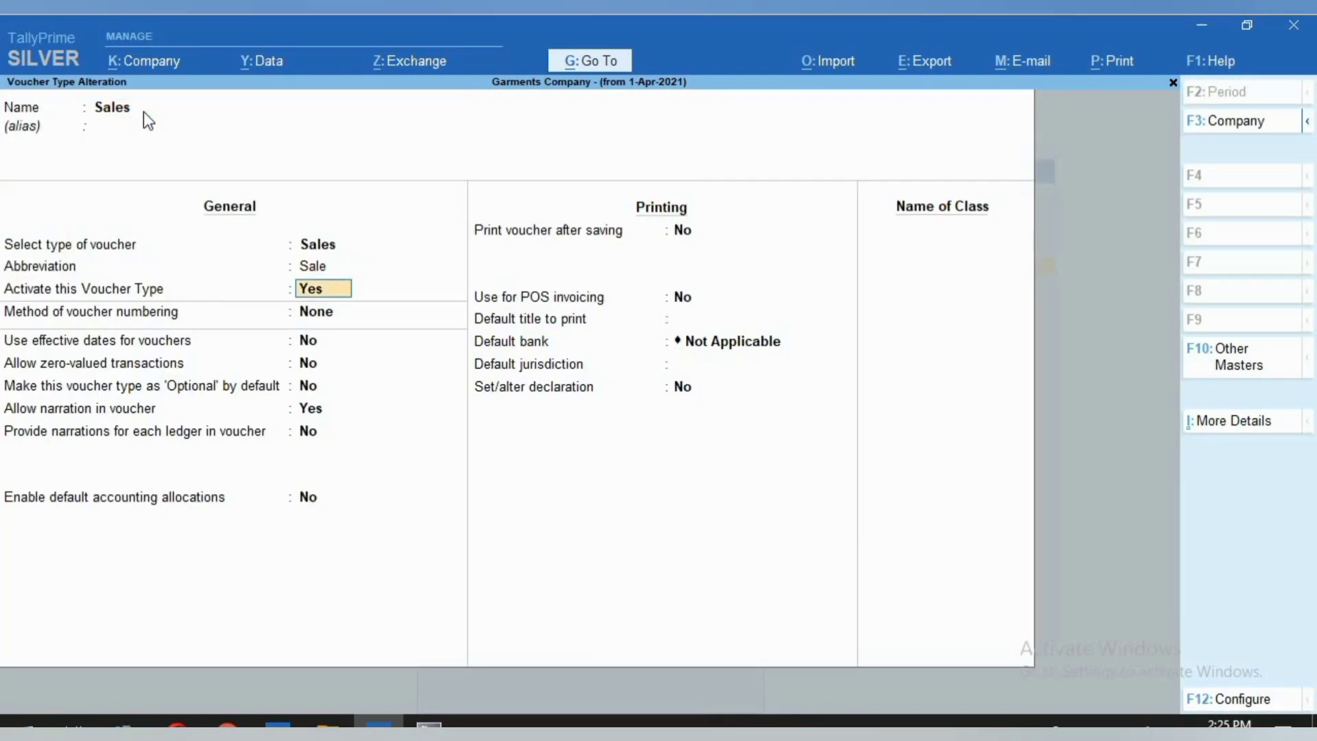
# Review the numbering methods Automatic, Automatic (Manual Override), Manual, Multi-user Auto and None for the Sales voucher type
pyautogui.press('Return')
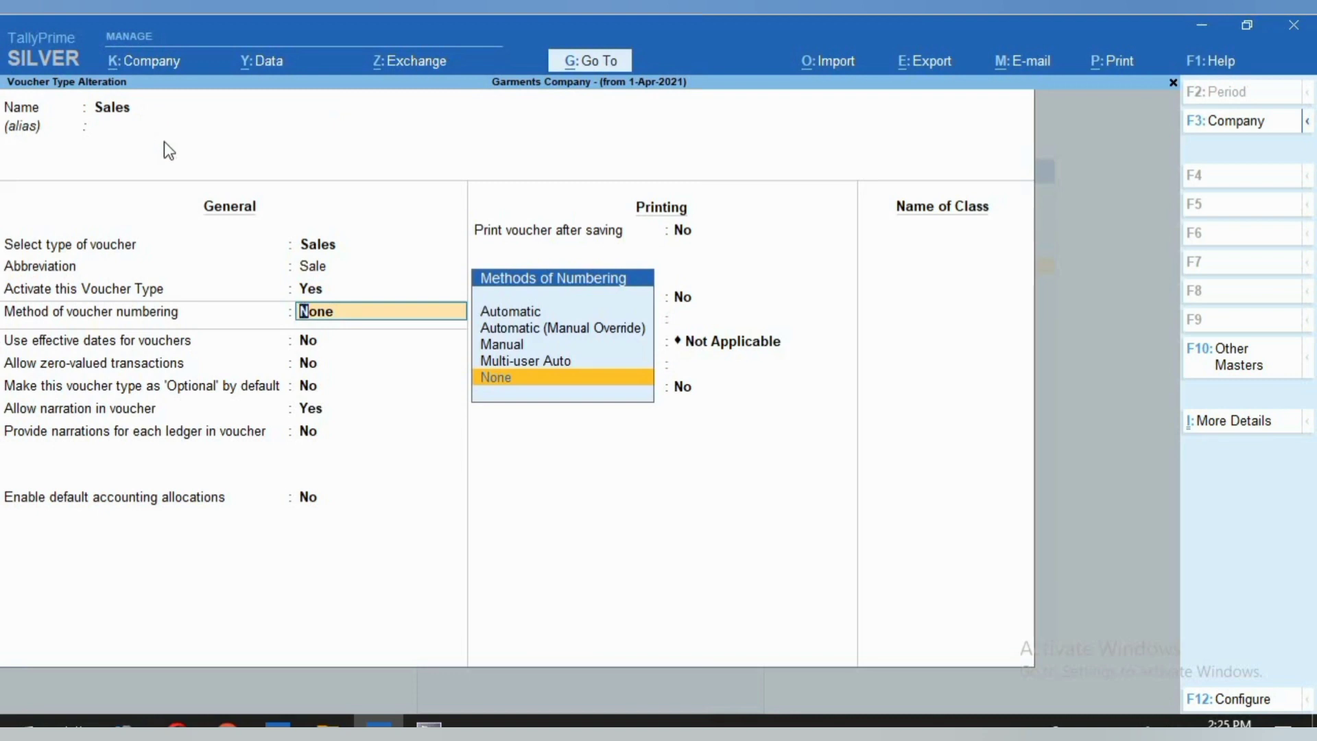
pyautogui.click(506, 315)
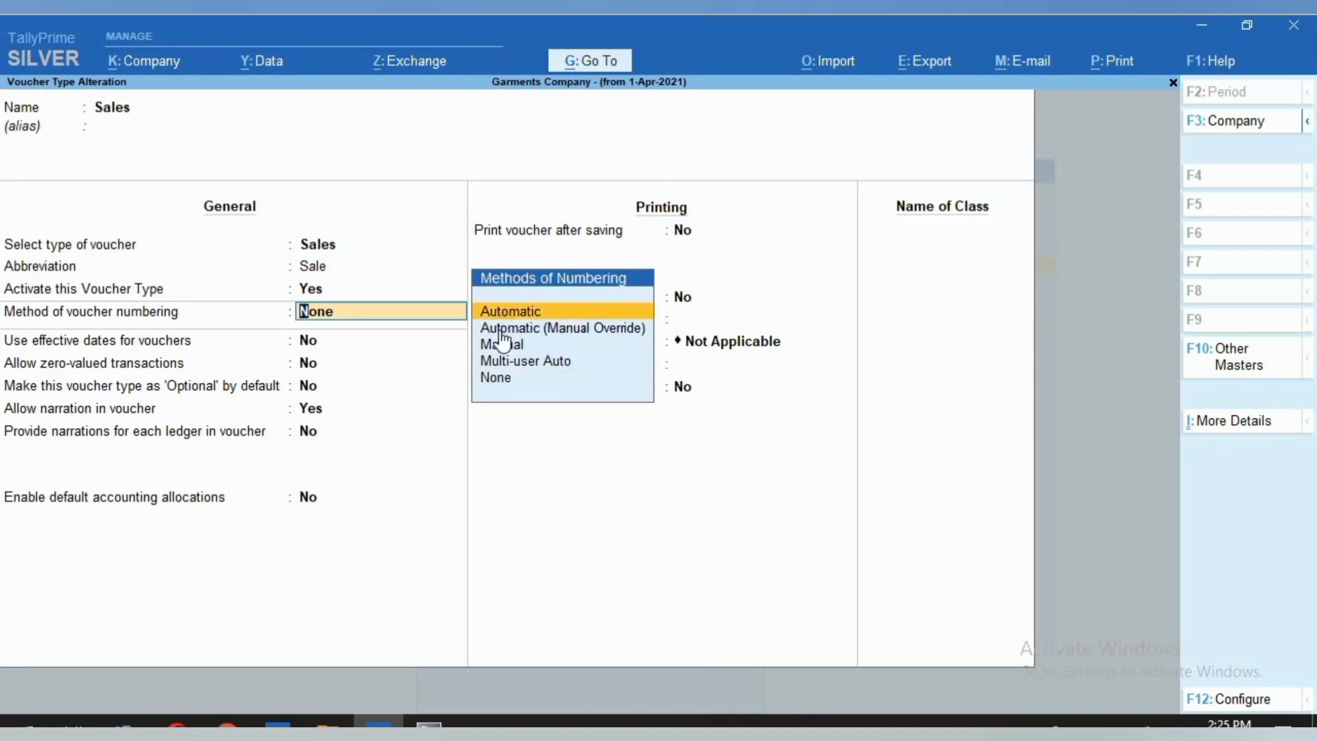
pyautogui.click(502, 332)
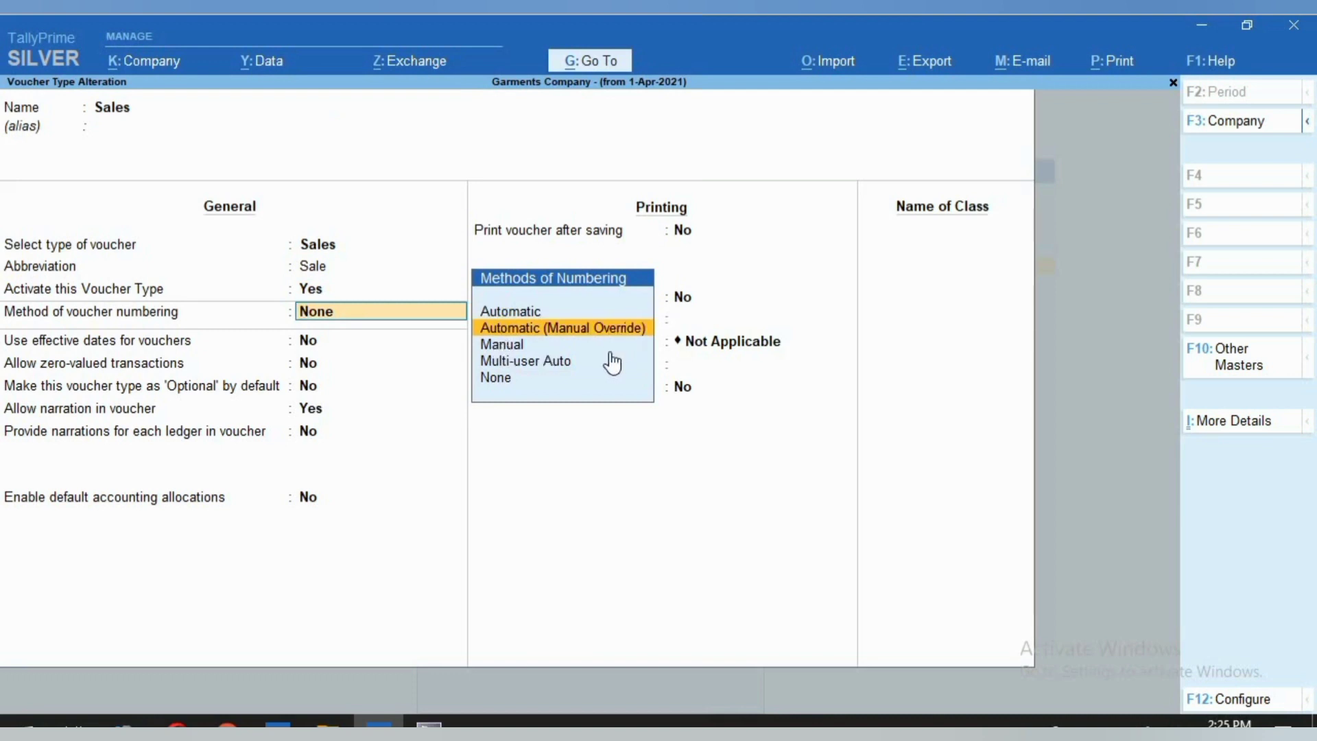
pyautogui.click(513, 345)
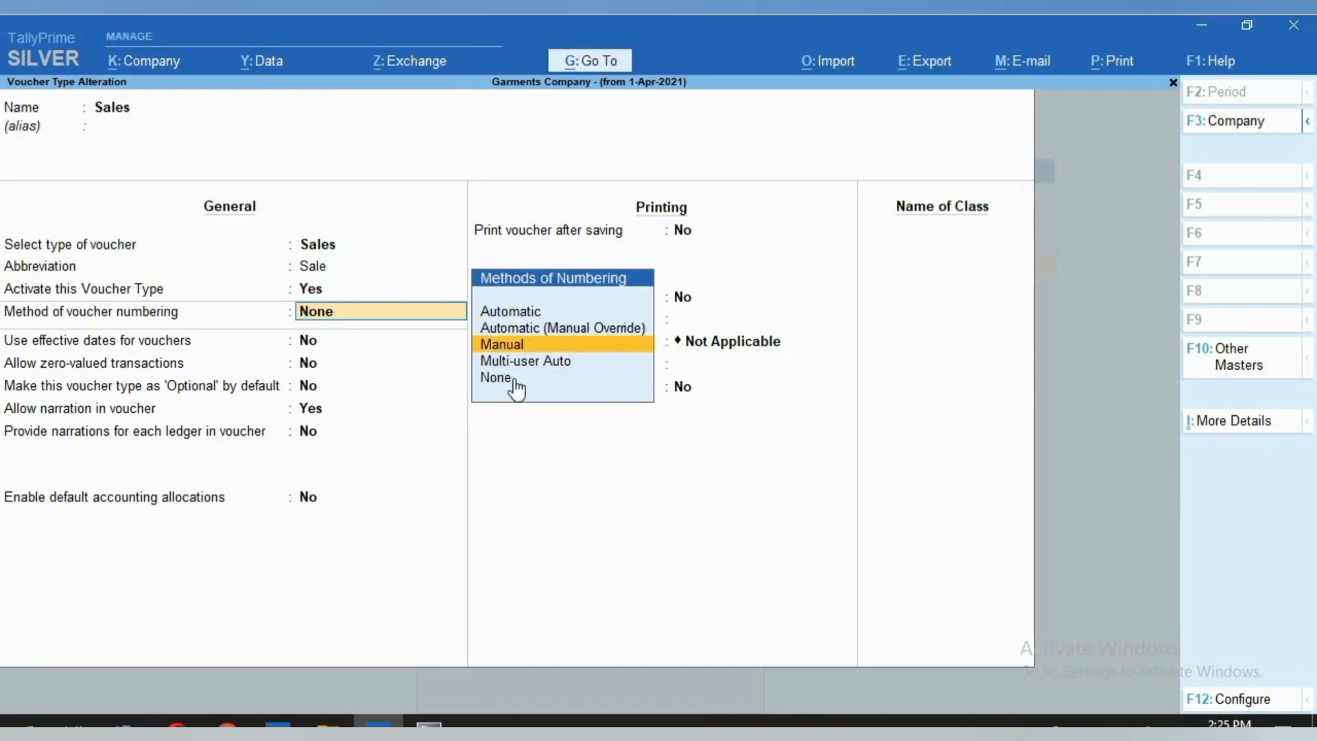
pyautogui.click(531, 365)
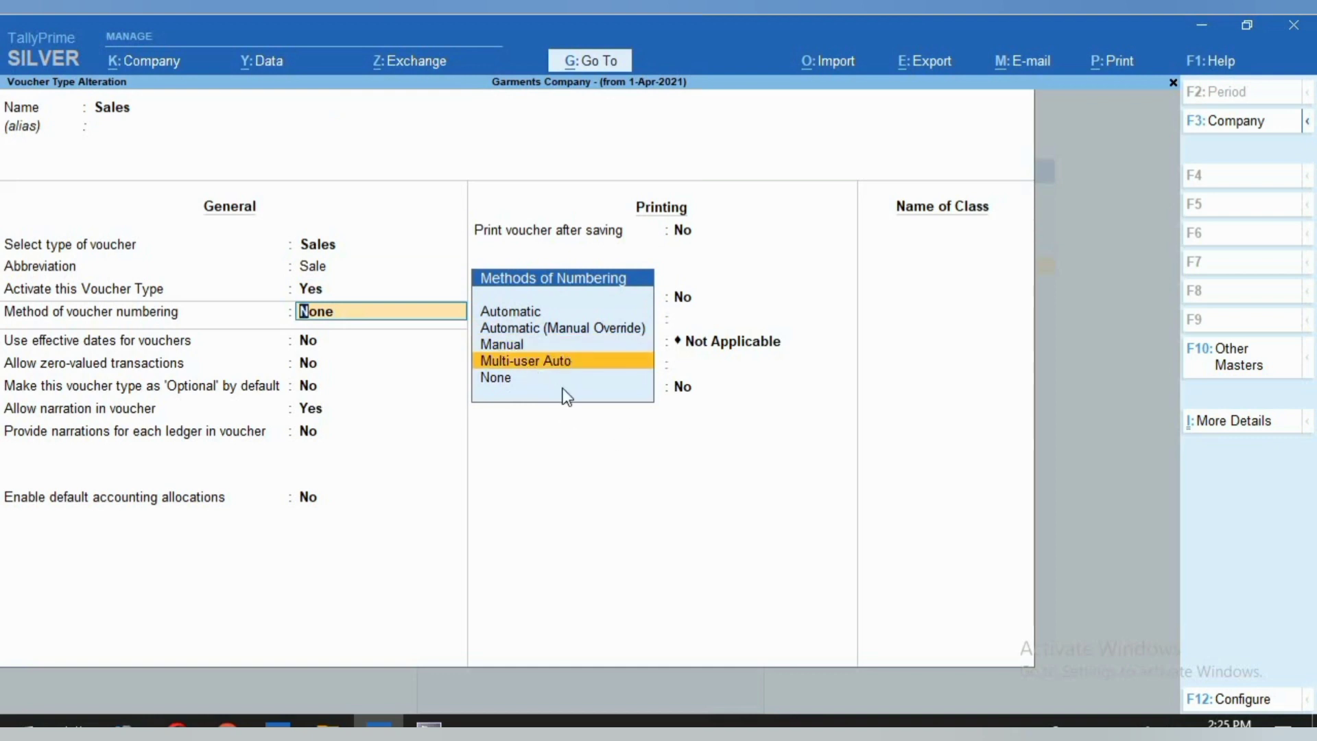
pyautogui.click(491, 380)
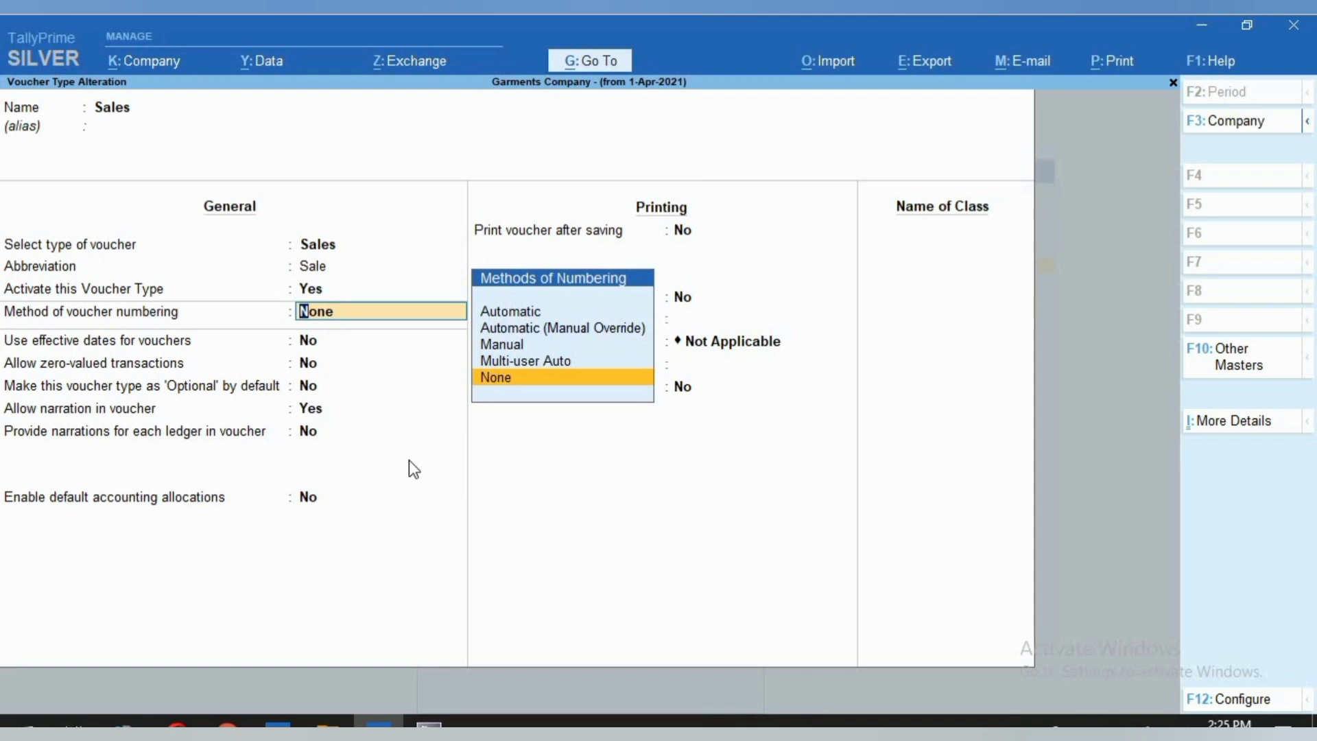
pyautogui.click(1089, 727)
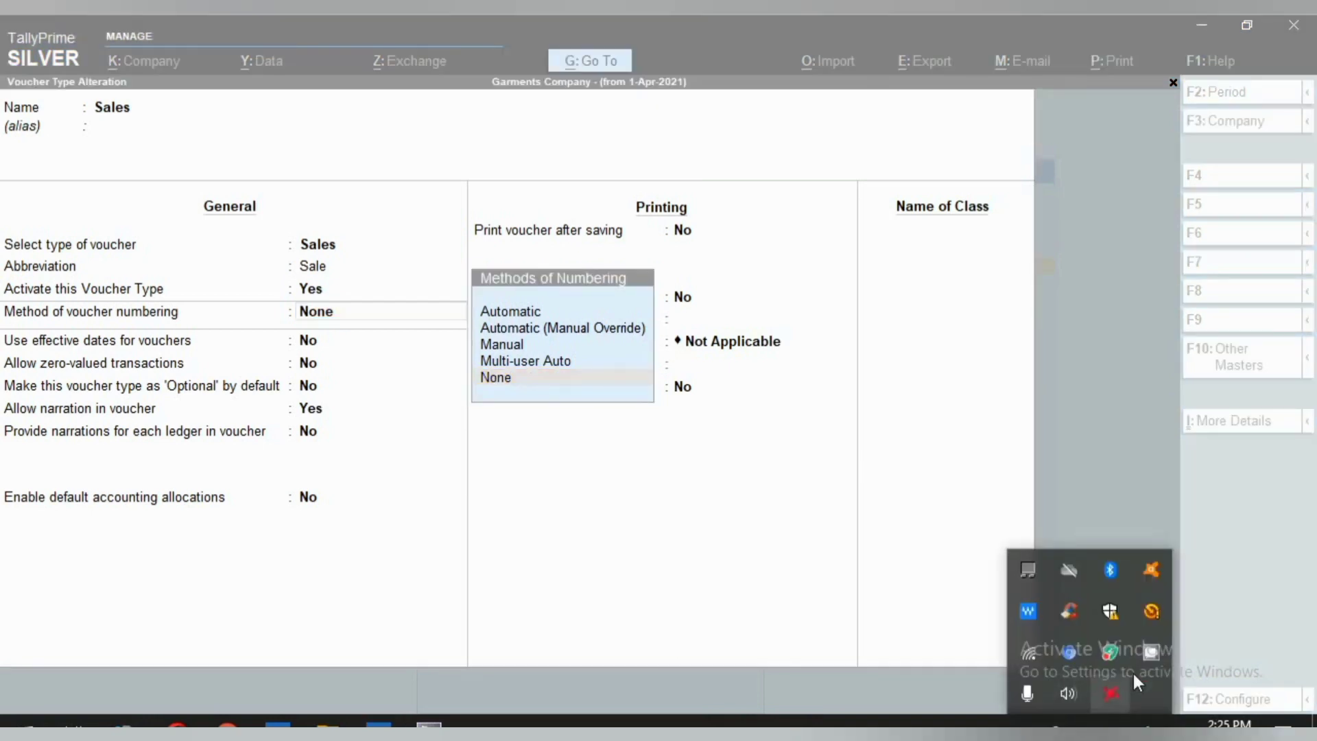
pyautogui.rightClick(1111, 693)
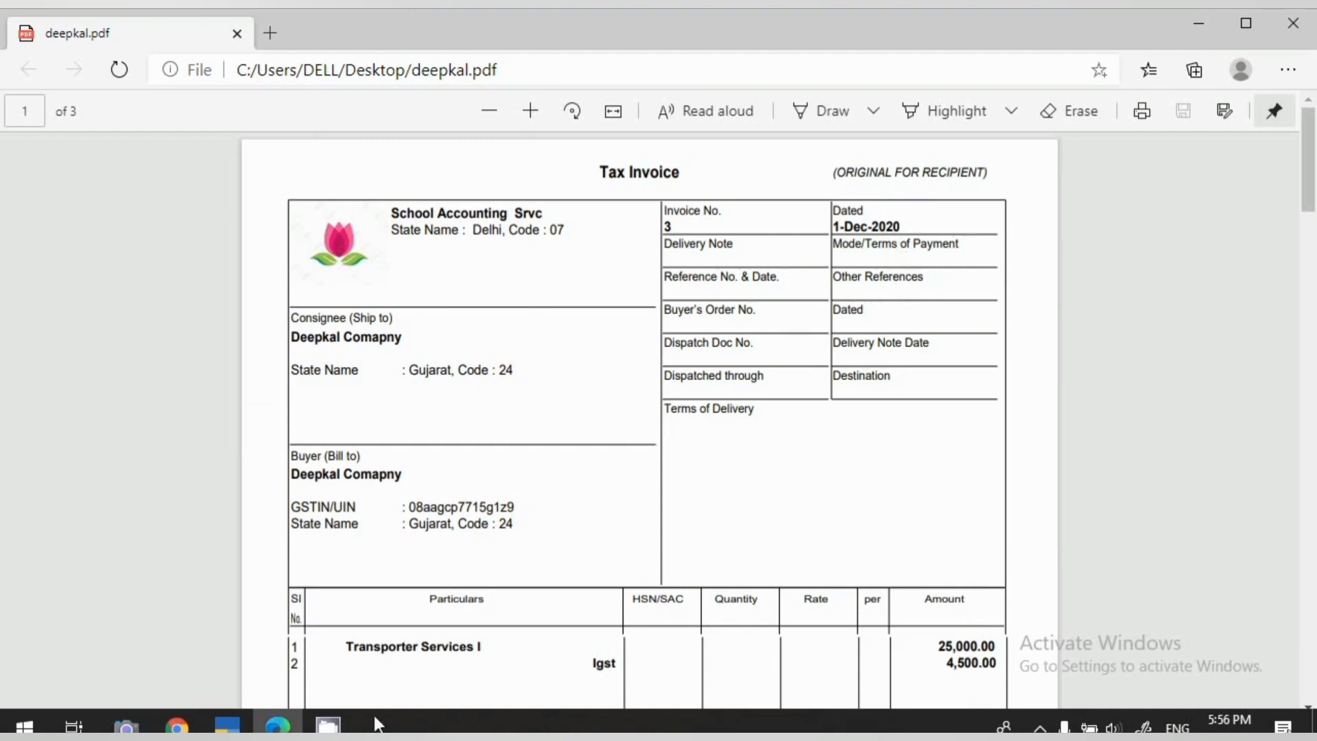
# Switch from the PDF invoice to TallyPrime and open School Accounting Srvc's monthly Sales voucher register from the Statistics report
pyautogui.click(227, 725)
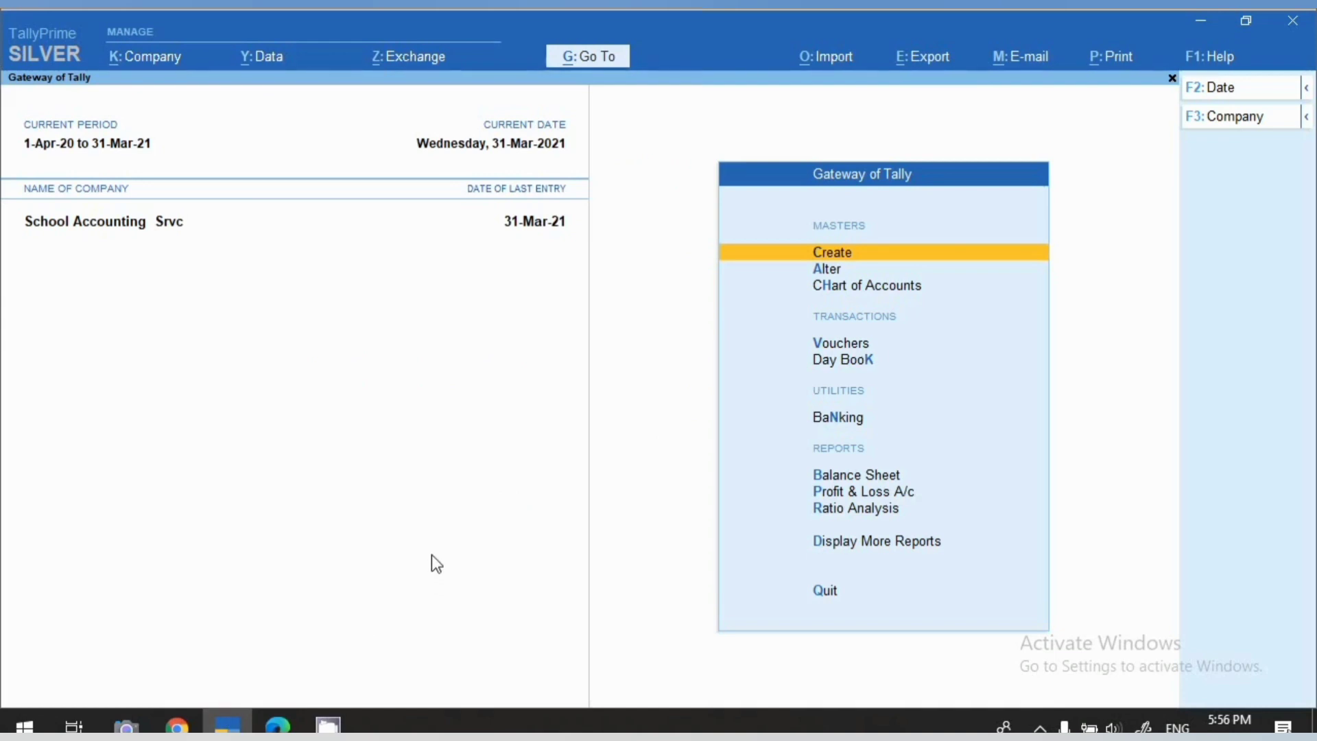
pyautogui.press('d')
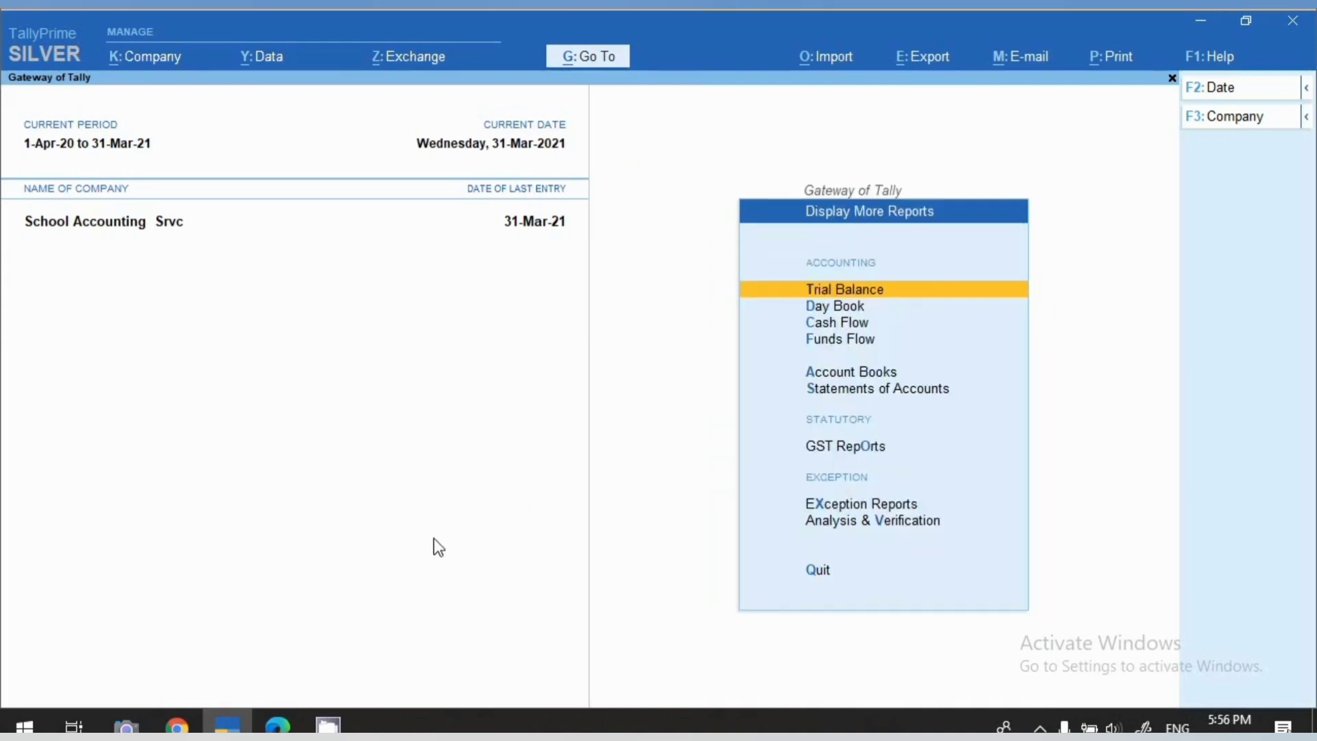
pyautogui.press('s')
pyautogui.press('s')
pyautogui.press('Up')
pyautogui.press('Up')
pyautogui.press('Up')
pyautogui.press('Return')
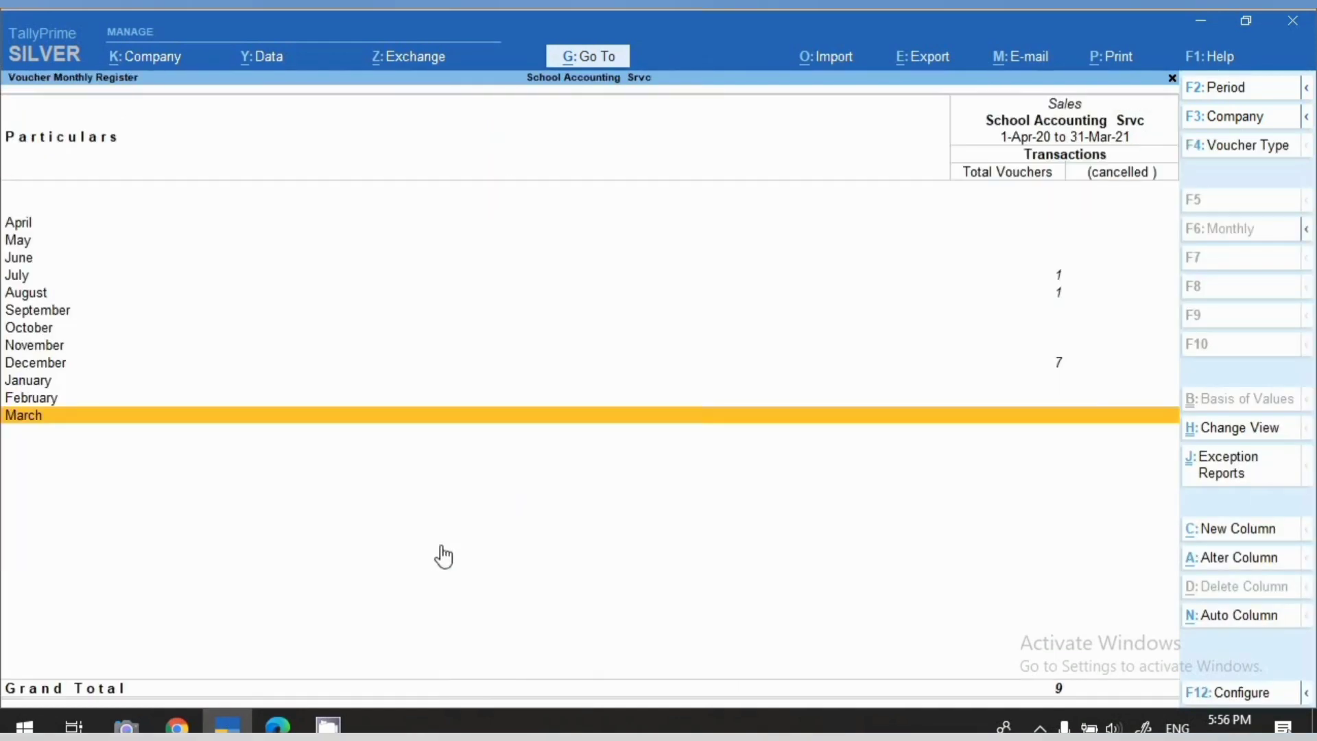
# Open the December list of sales vouchers and bring up Deepkal Comapny's voucher no. 3 dated 1-Dec-20
pyautogui.press('Up')
pyautogui.press('Up')
pyautogui.press('Up')
pyautogui.press('Return')
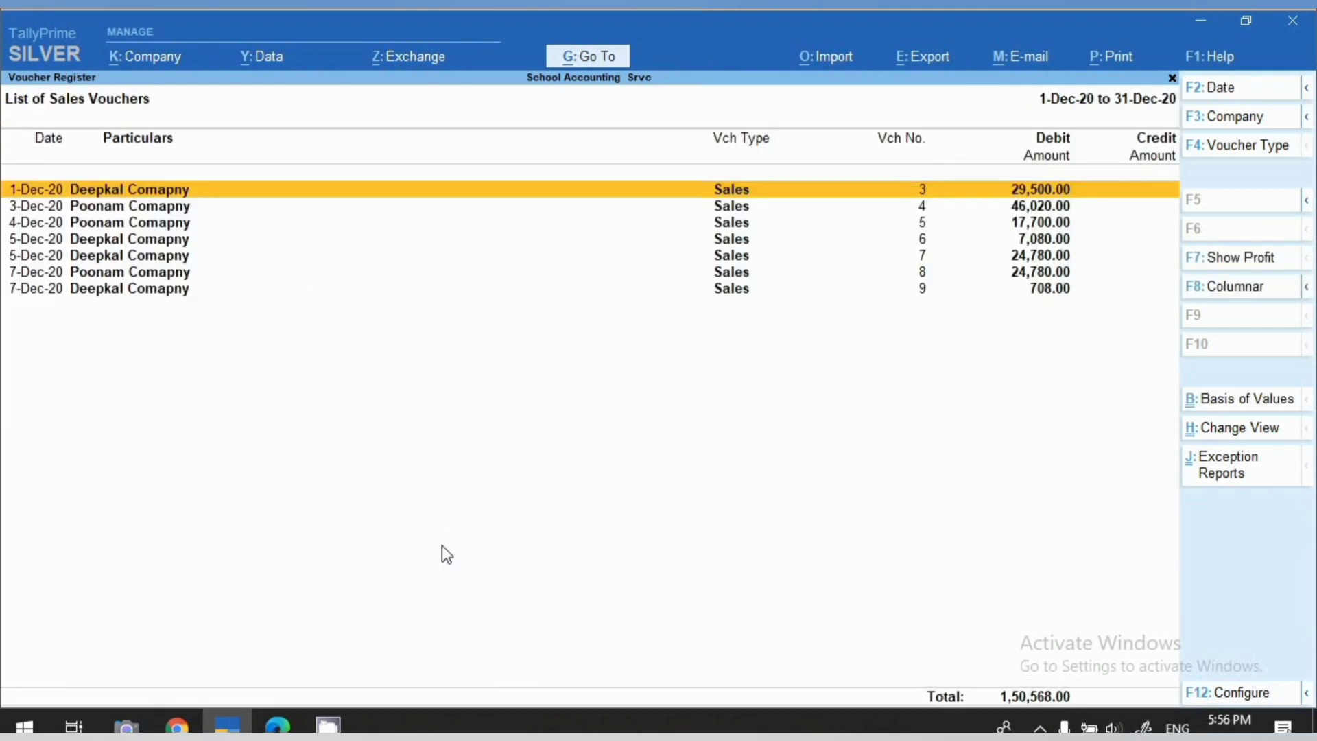
pyautogui.press('Return')
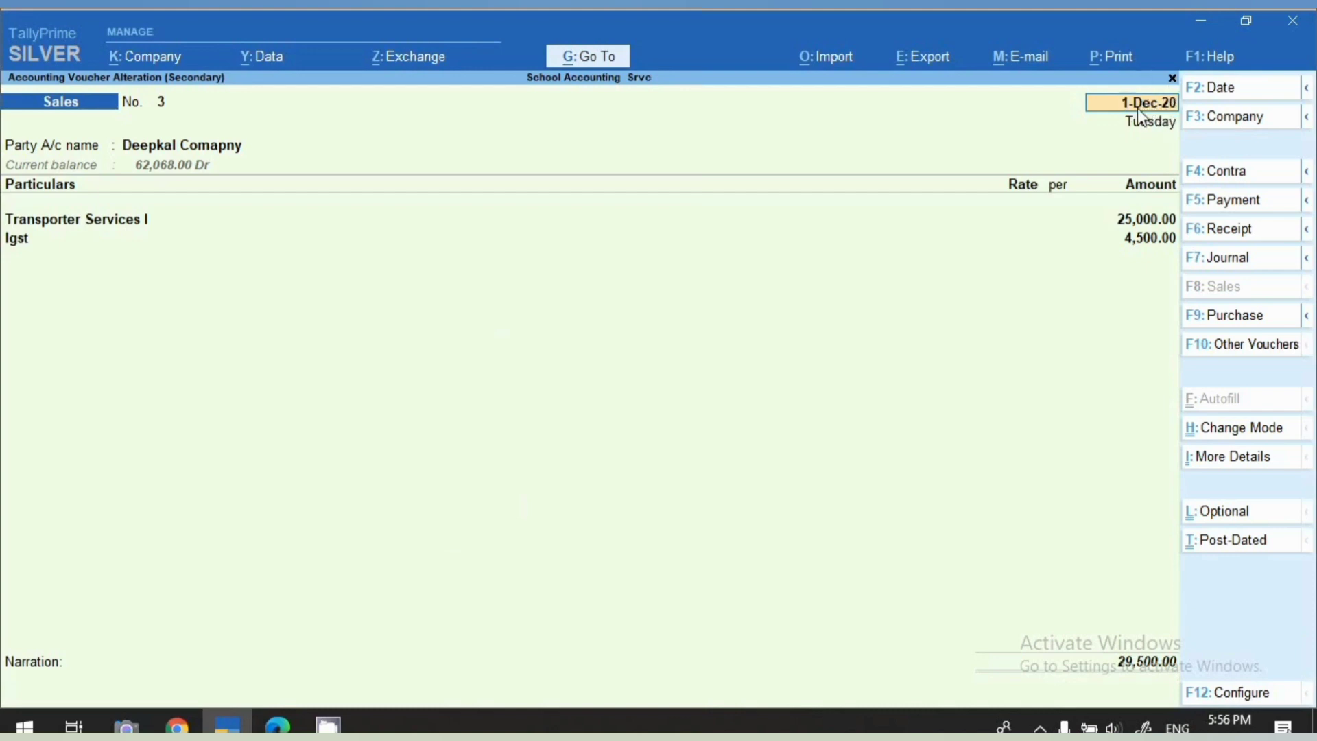
# Preview the Tax Invoice printout of Deepkal Comapny's voucher no. 3, enlarge it to examine the invoice date, and close the preview
pyautogui.click(1111, 61)
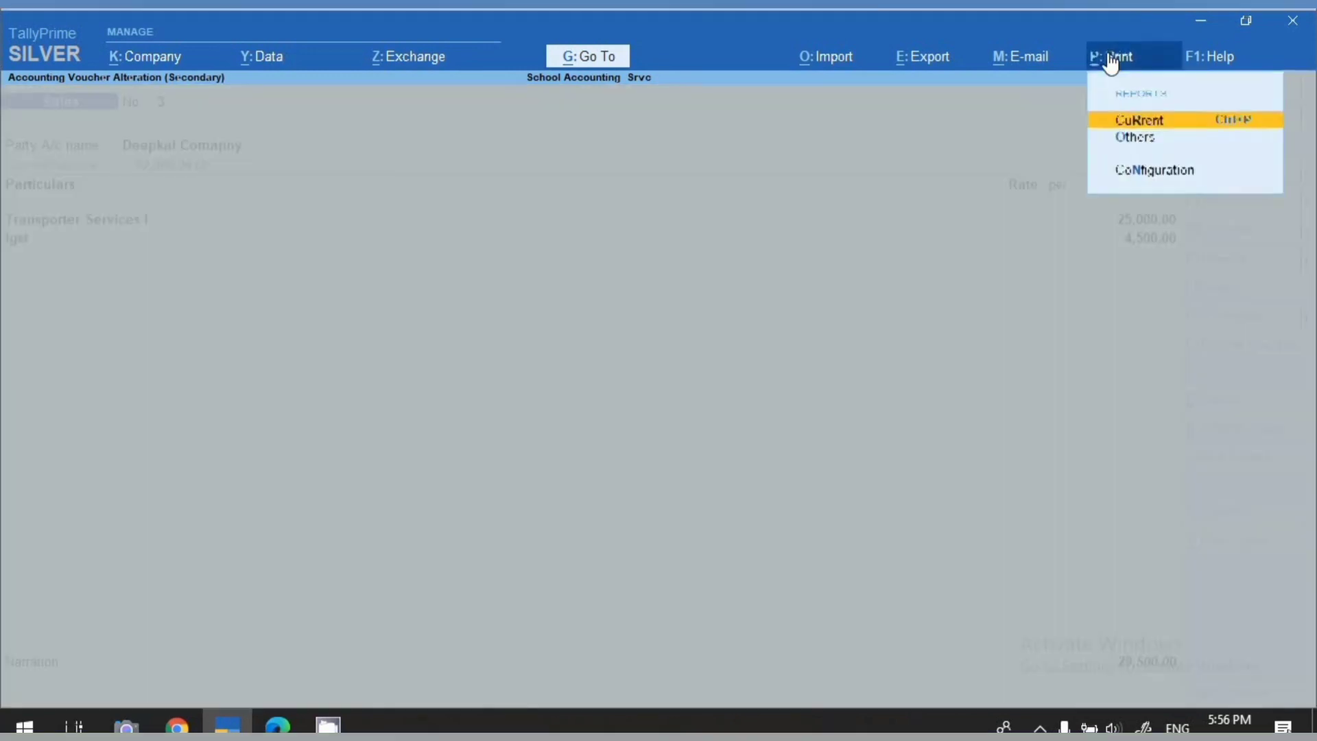
pyautogui.click(1118, 118)
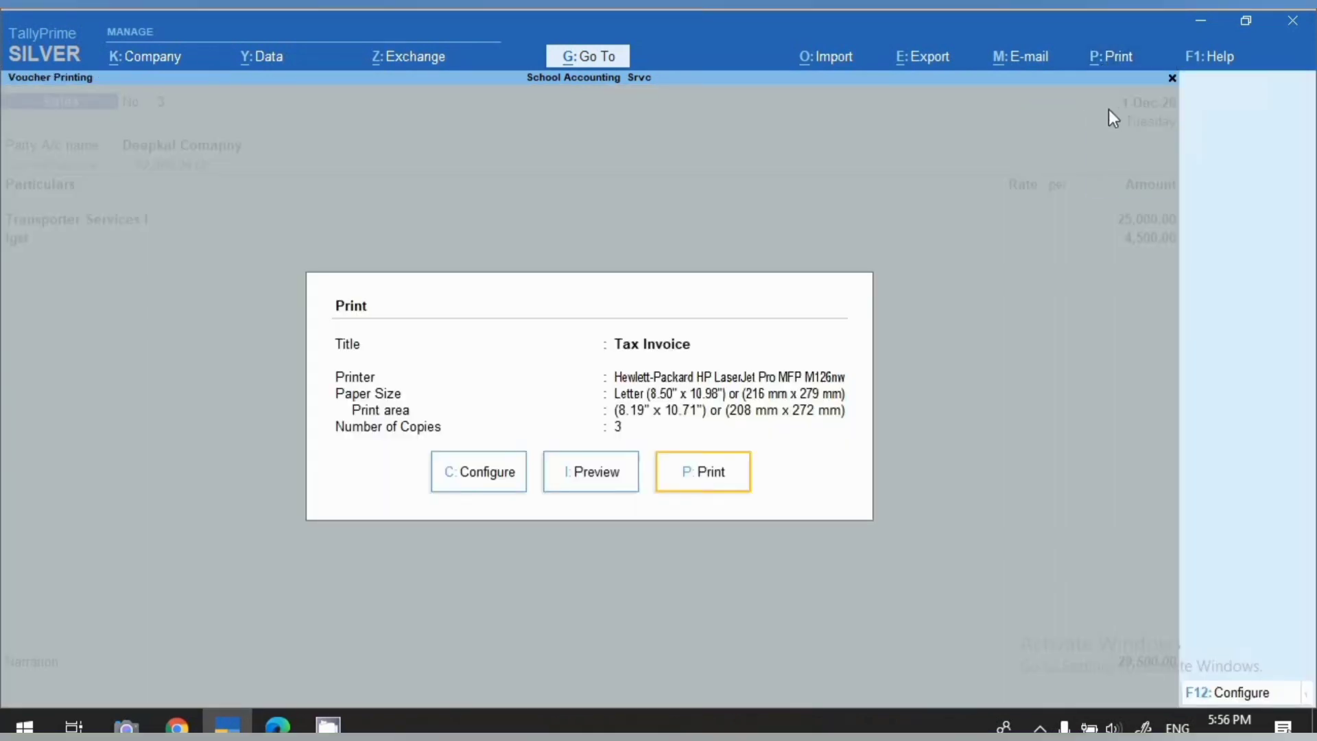
pyautogui.click(593, 472)
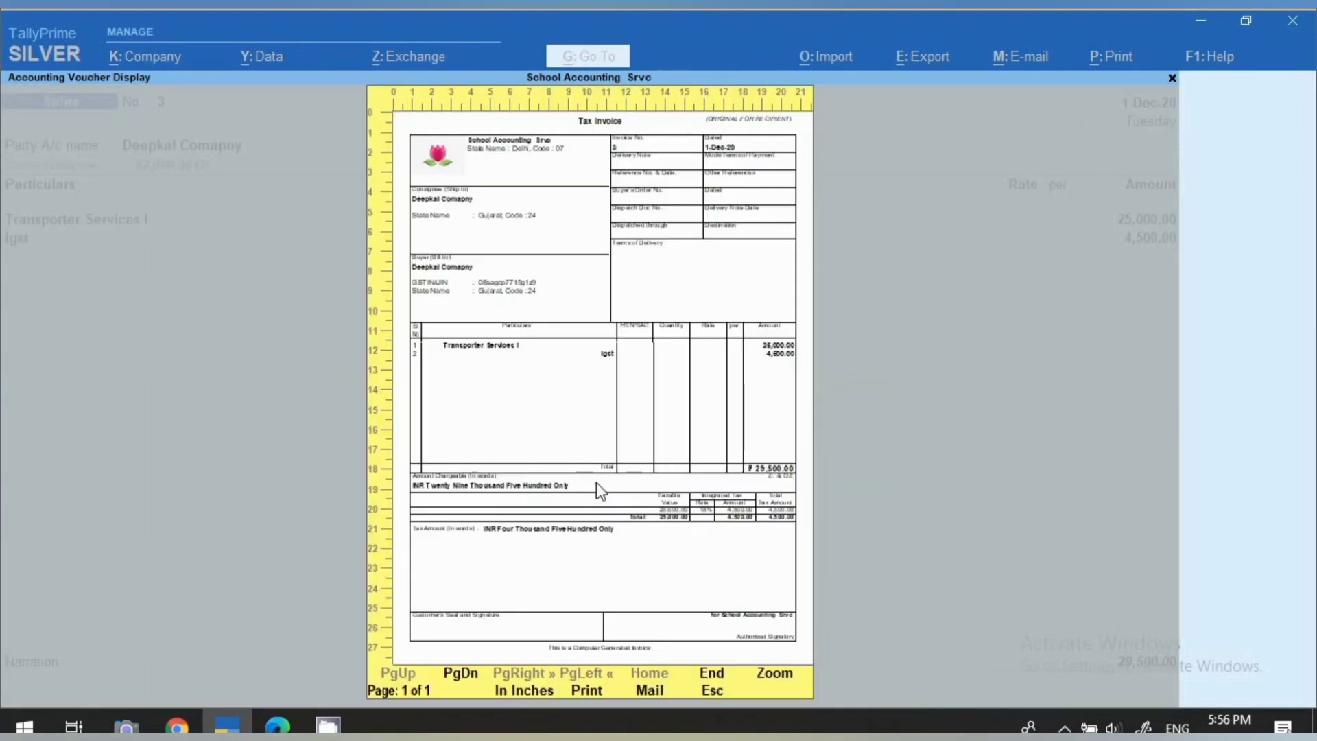
pyautogui.click(595, 483)
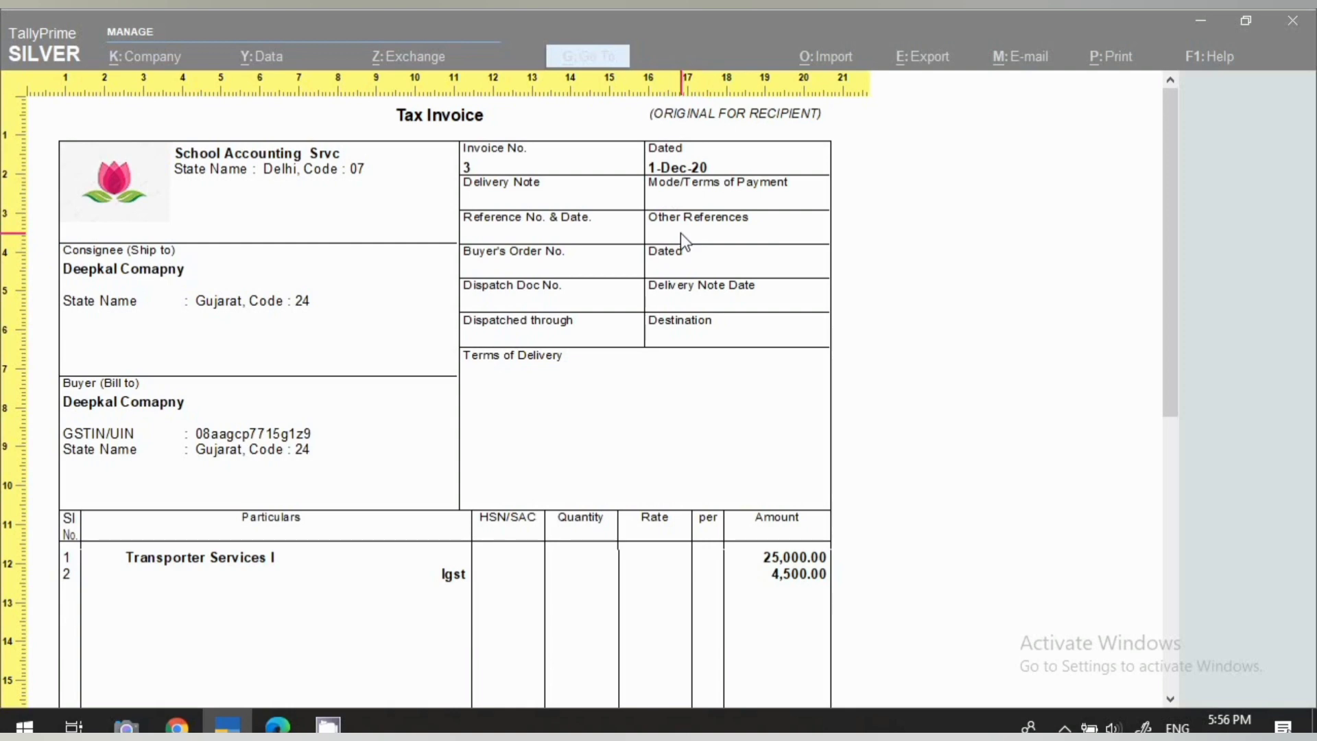
pyautogui.press('Escape')
pyautogui.press('Escape')
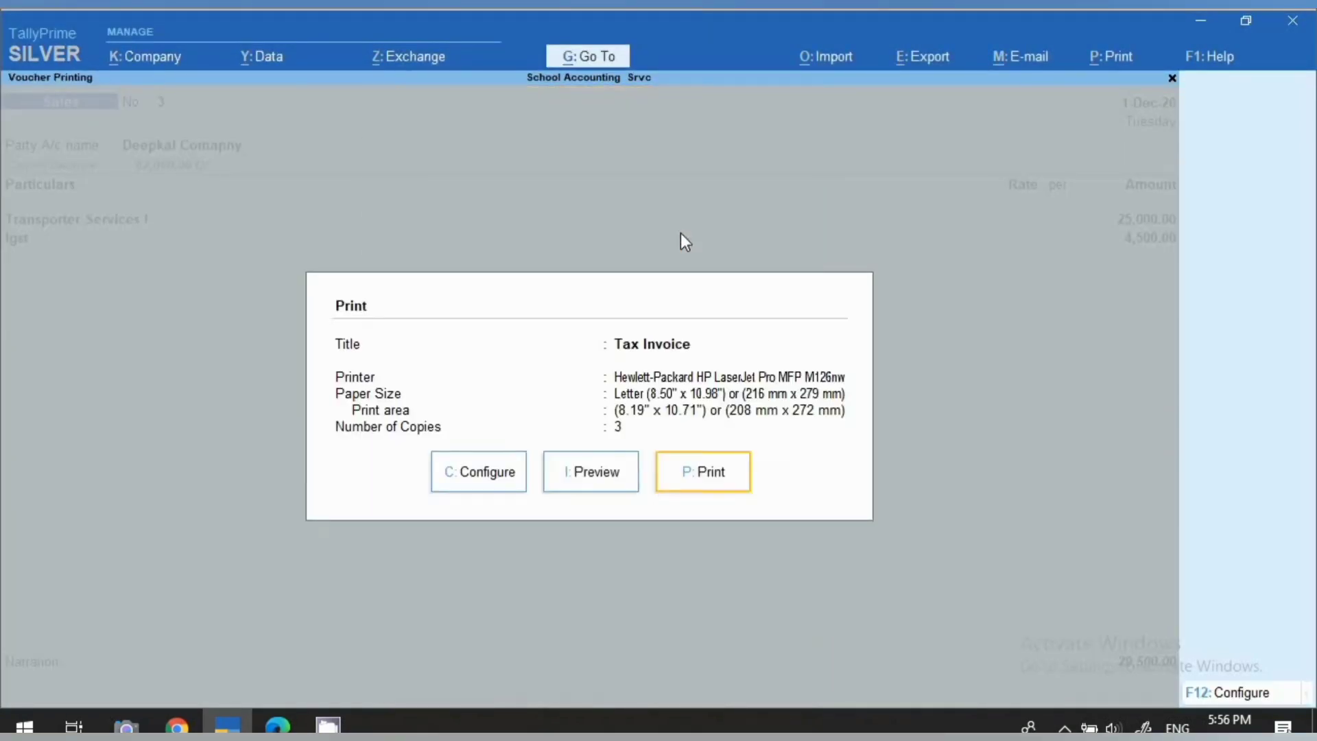
# Leave the voucher without saving and back out of the sales reports to the Gateway of Tally
pyautogui.press('Escape')
pyautogui.press('Escape')
pyautogui.press('y')
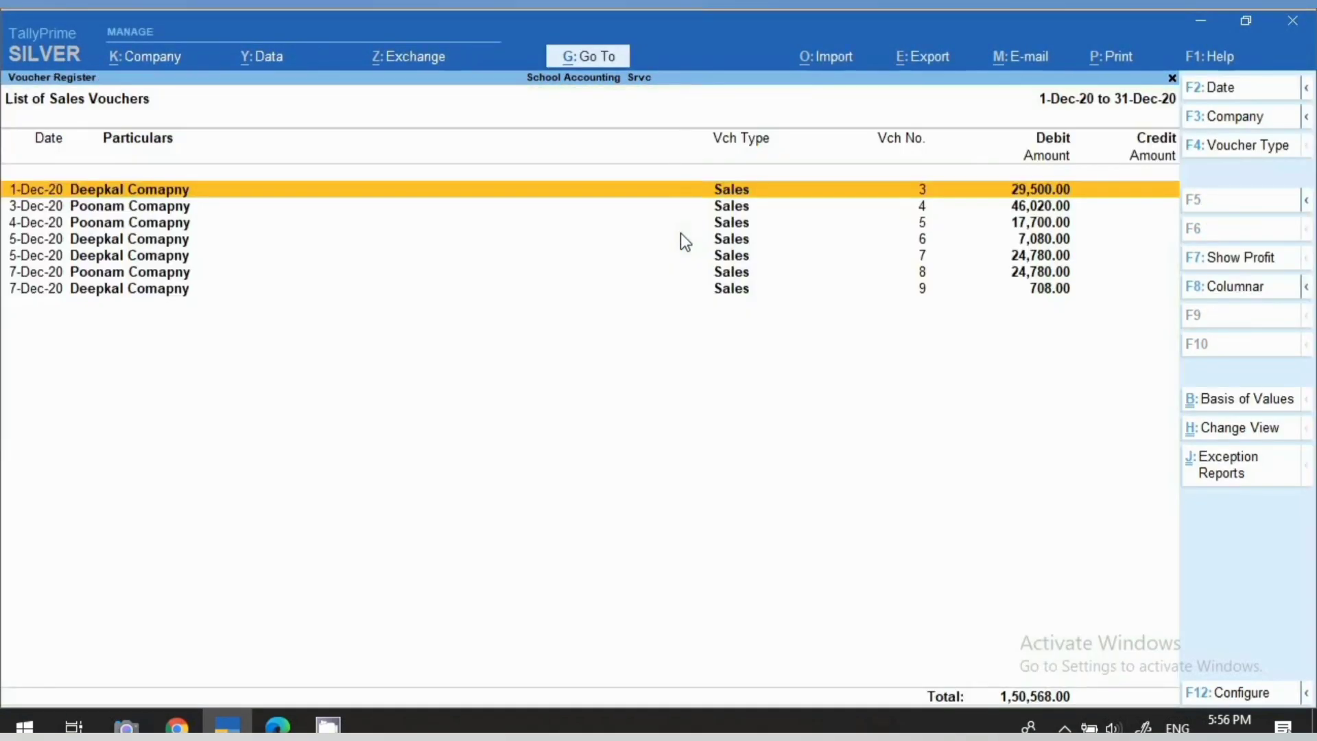
pyautogui.press('Escape')
pyautogui.press('Escape')
pyautogui.press('Escape')
pyautogui.press('Escape')
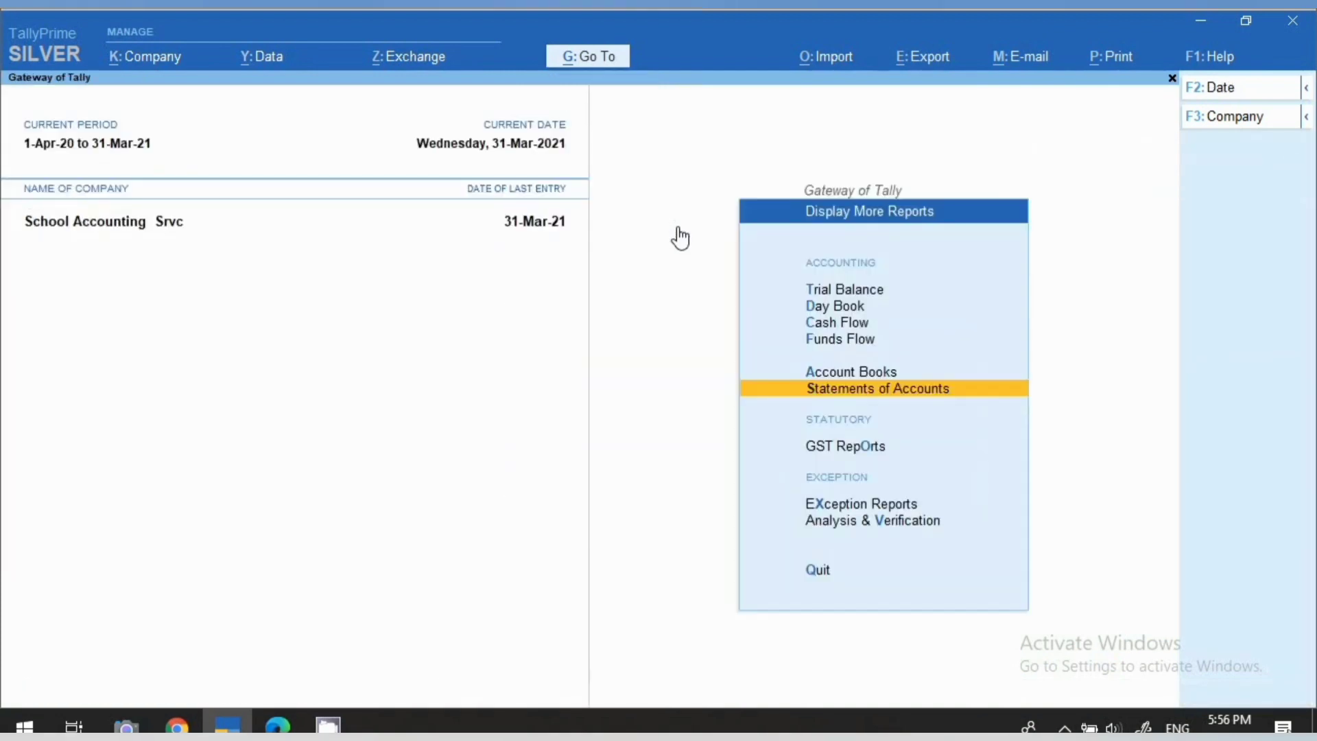
pyautogui.press('Escape')
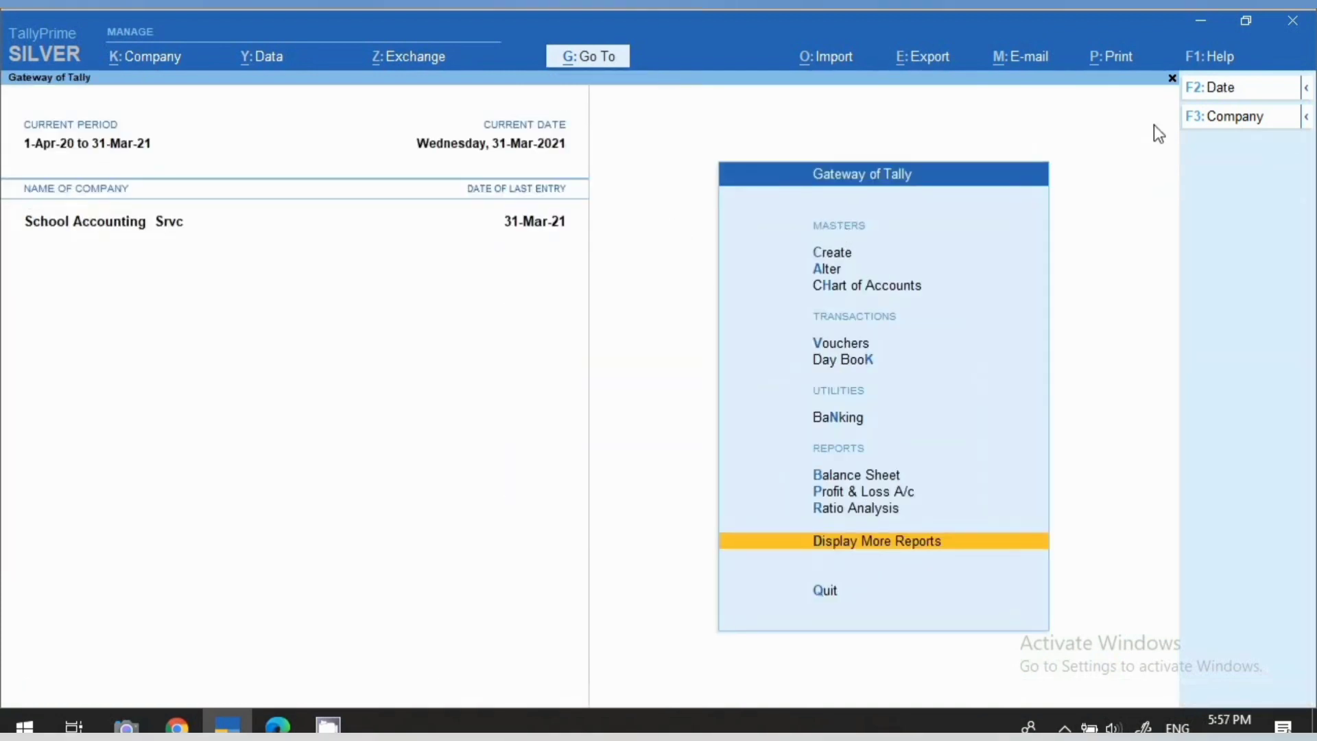
# In the country settings' date and number format, keep dd-mm-yyyy entry, set the year display format to yyyy, and save
pyautogui.click(1226, 75)
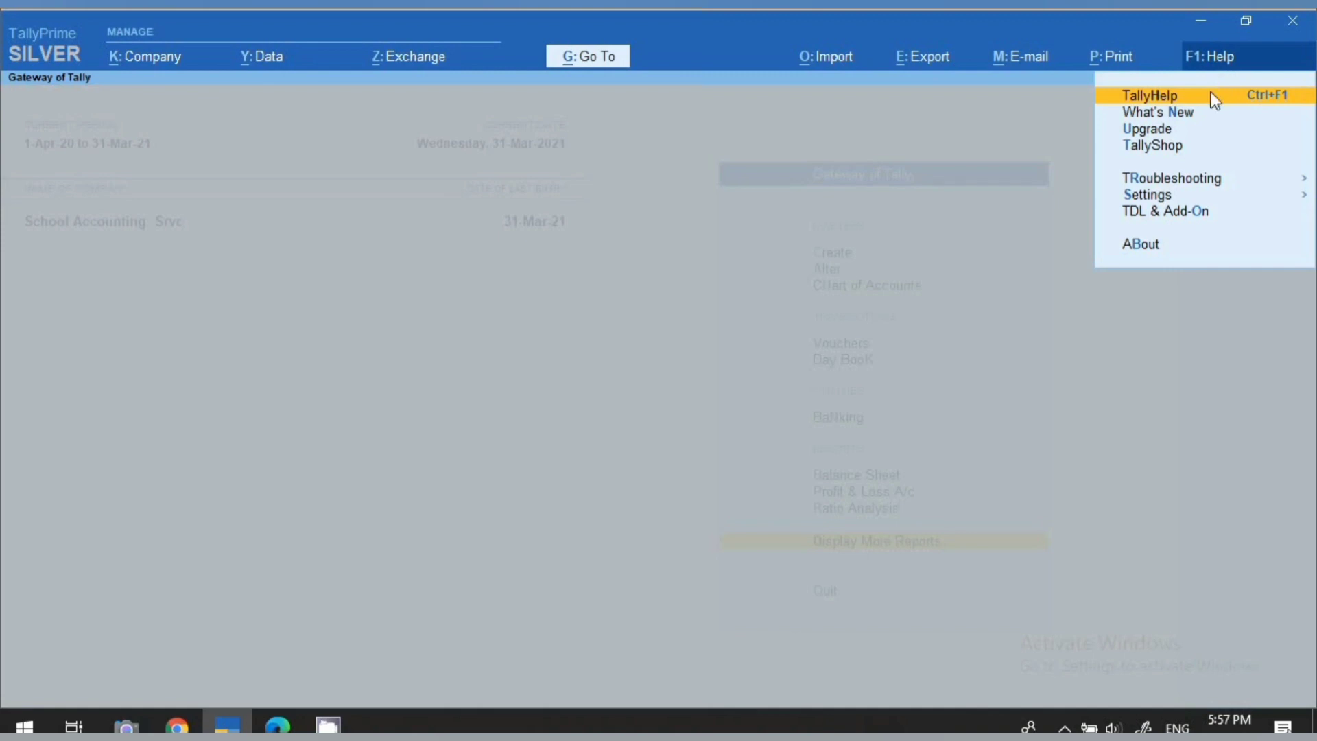
pyautogui.click(1164, 197)
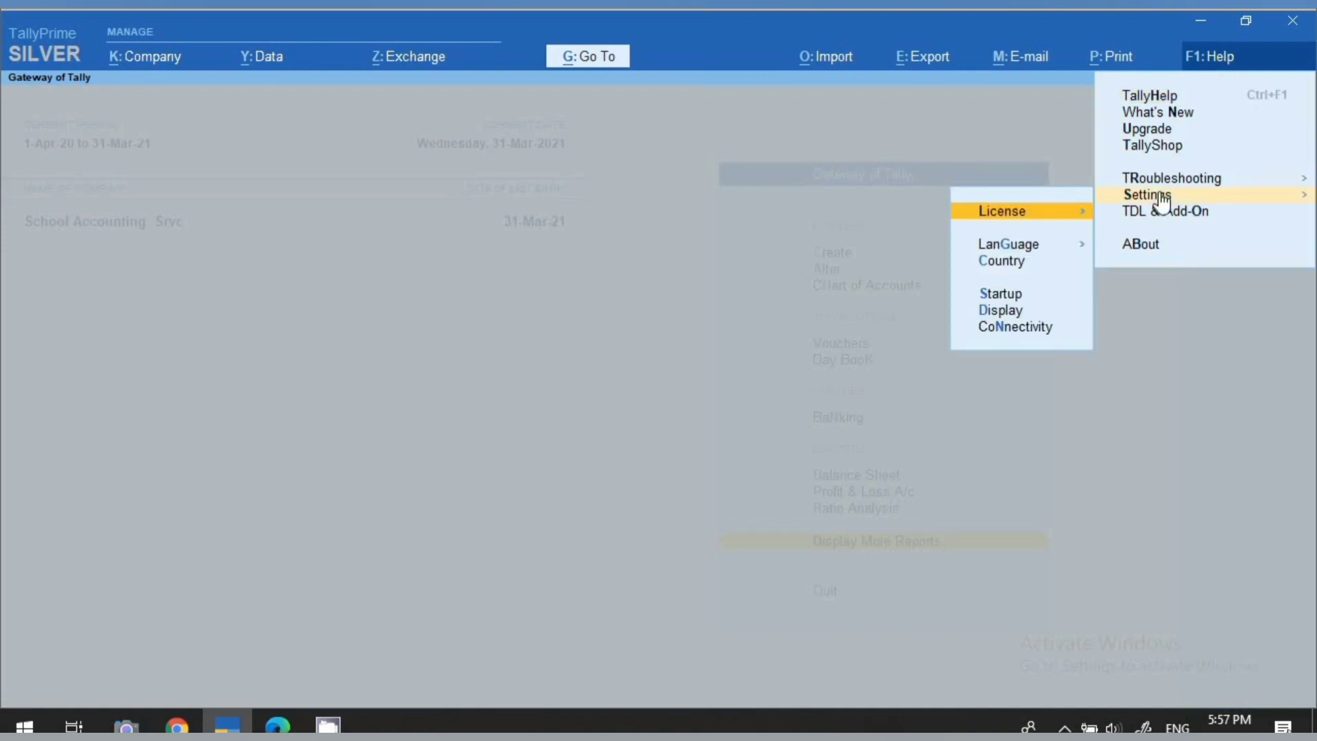
pyautogui.click(1002, 266)
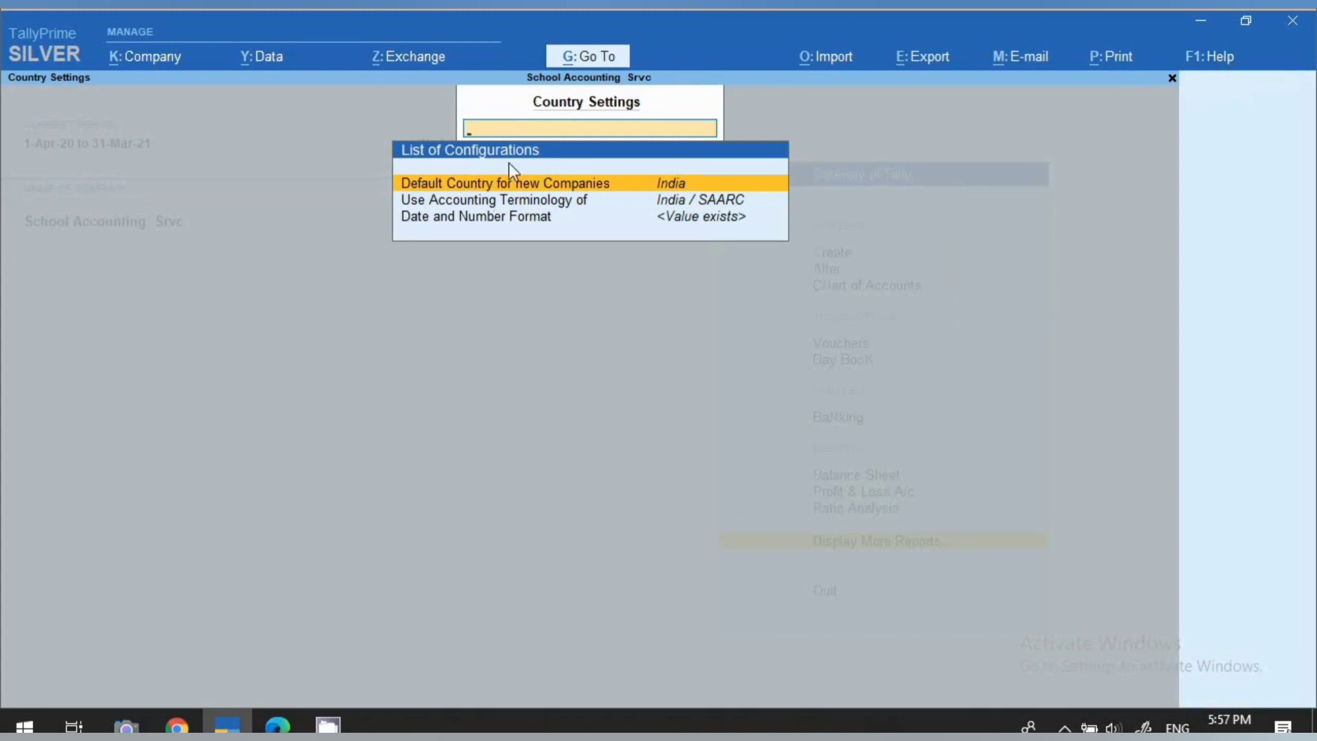
pyautogui.click(446, 218)
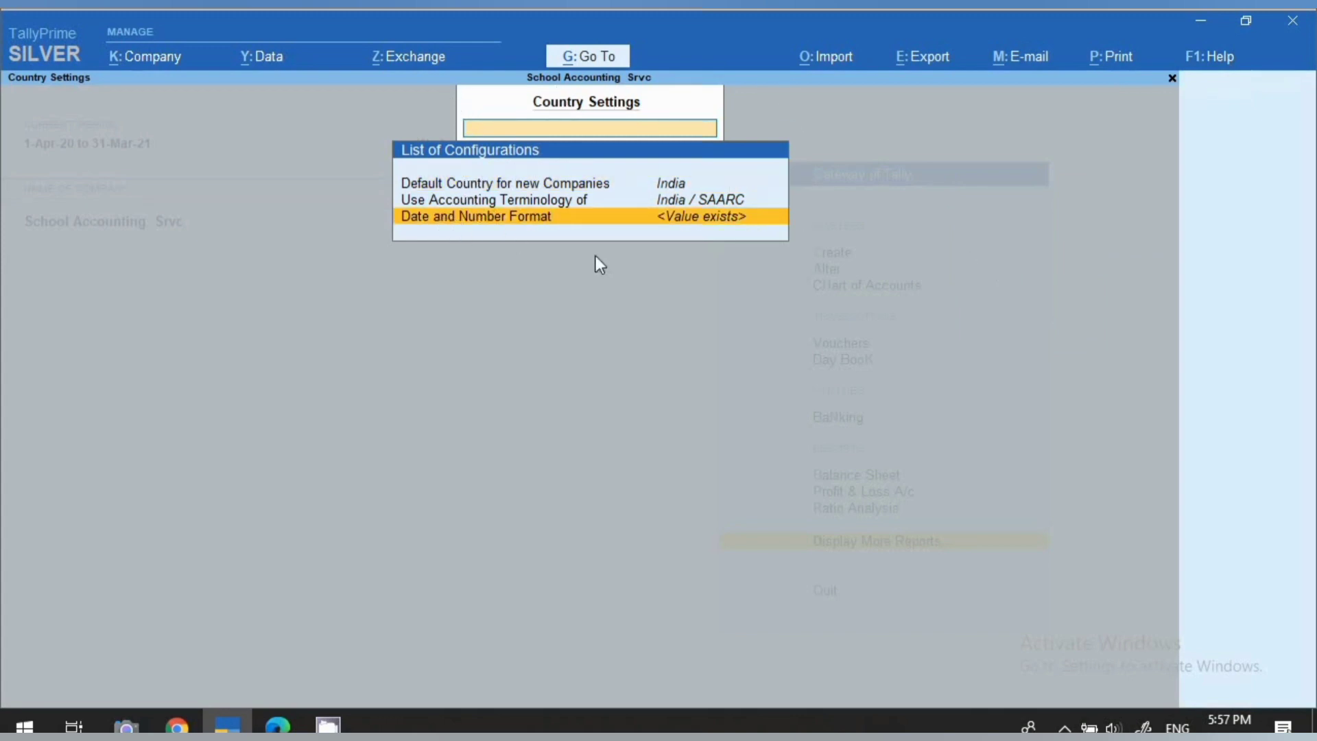
pyautogui.press('Return')
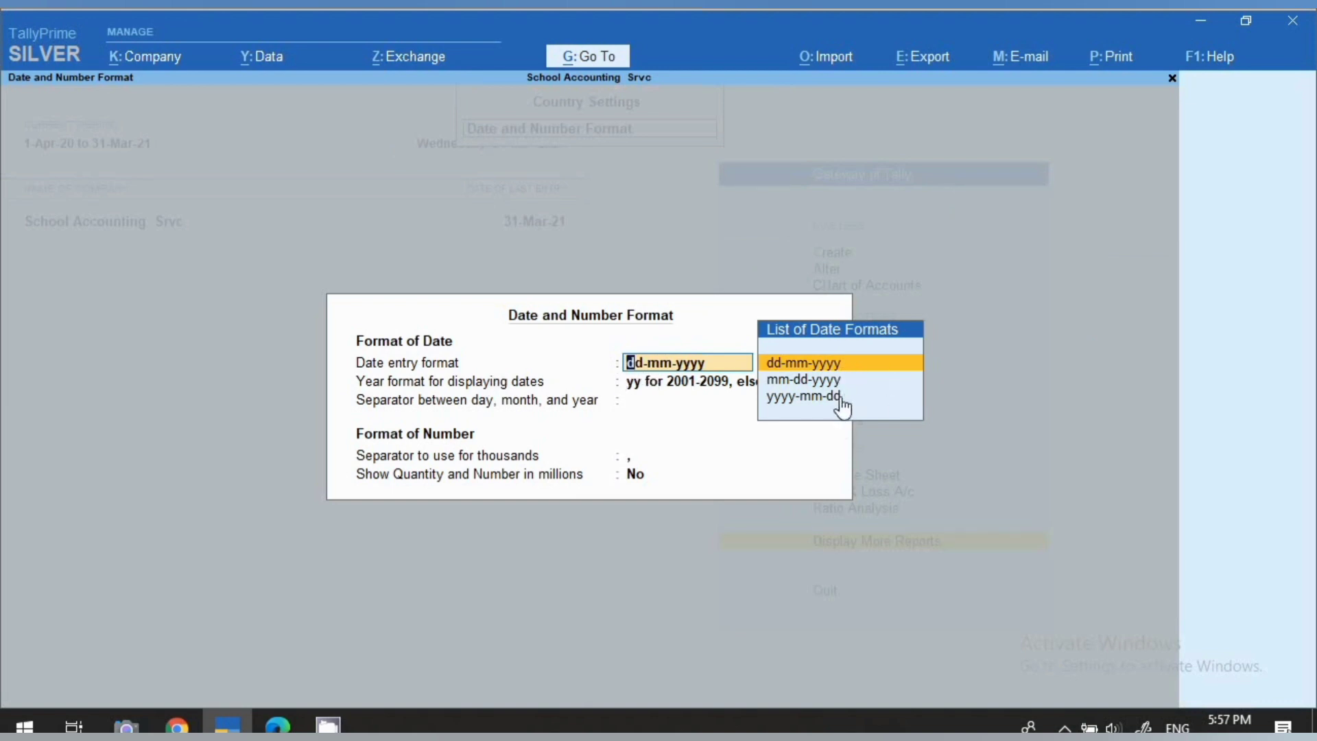
pyautogui.press('Return')
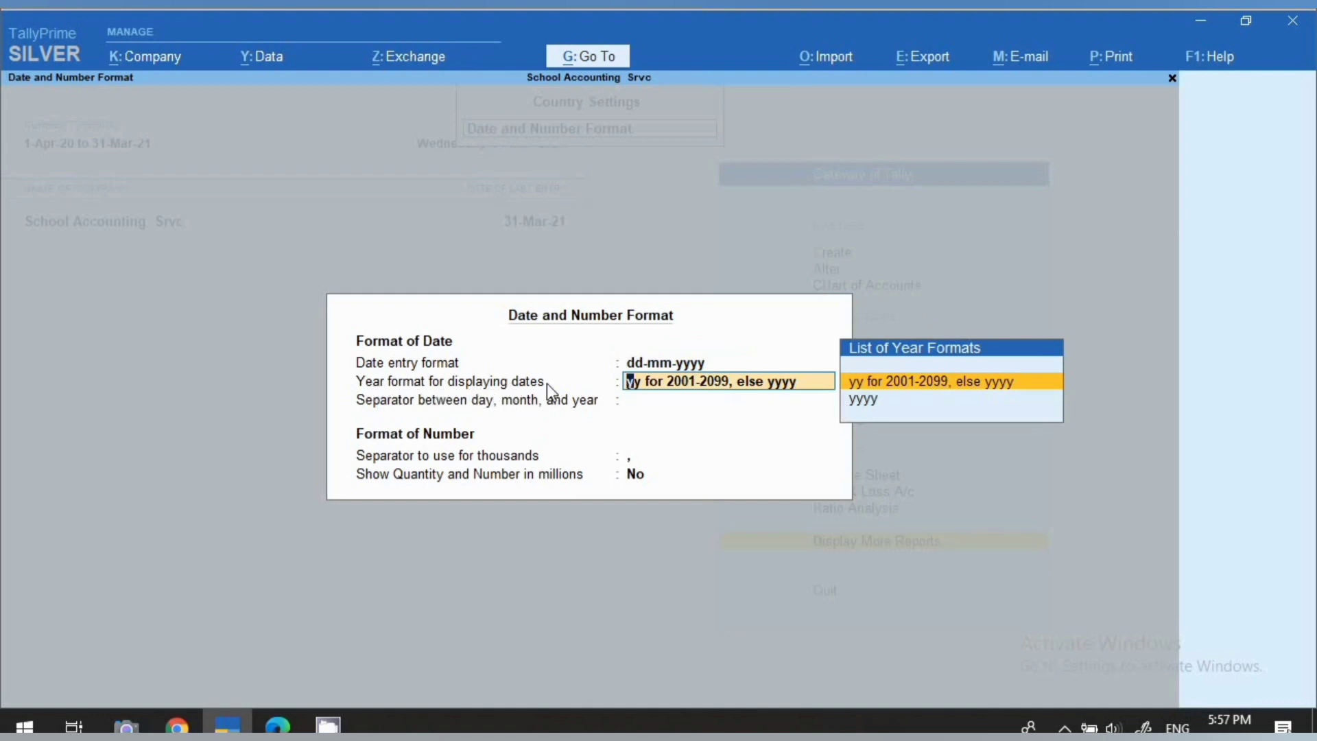
pyautogui.click(856, 400)
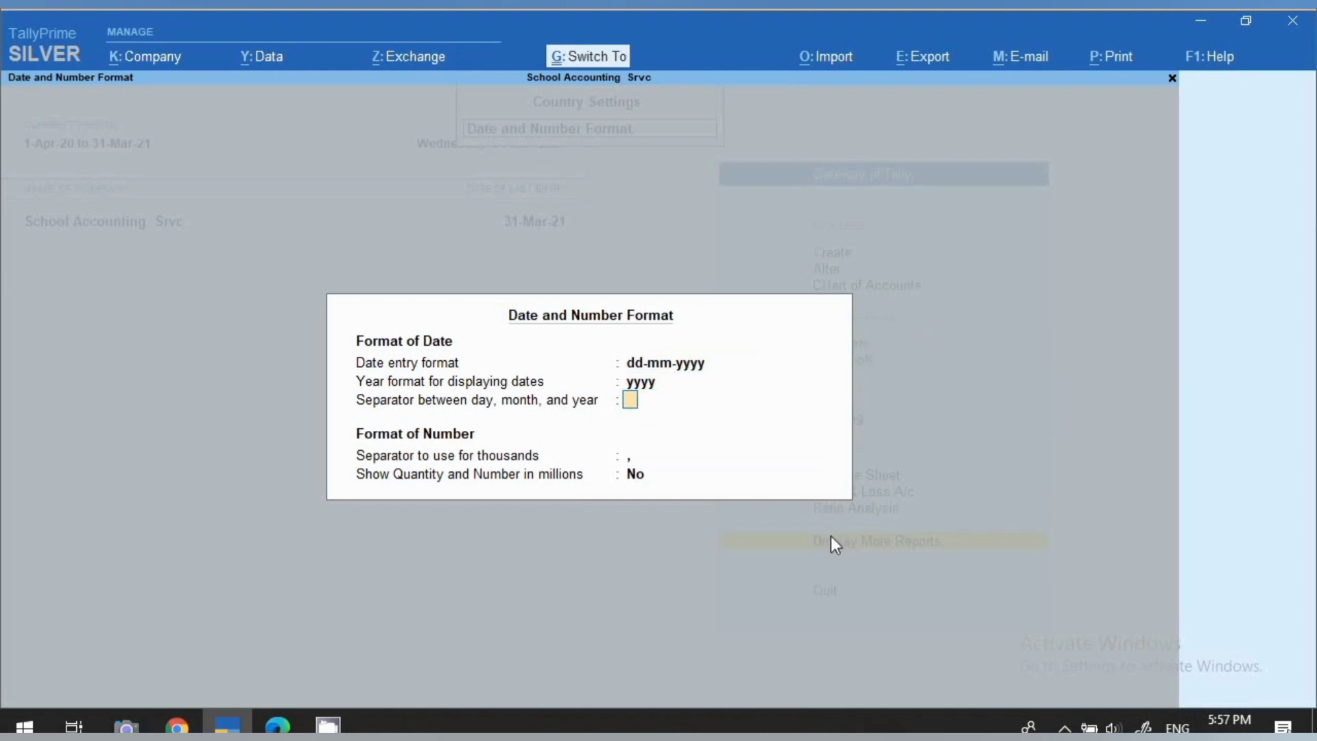
pyautogui.hotkey('ctrl', 'a')
pyautogui.hotkey('ctrl', 'a')
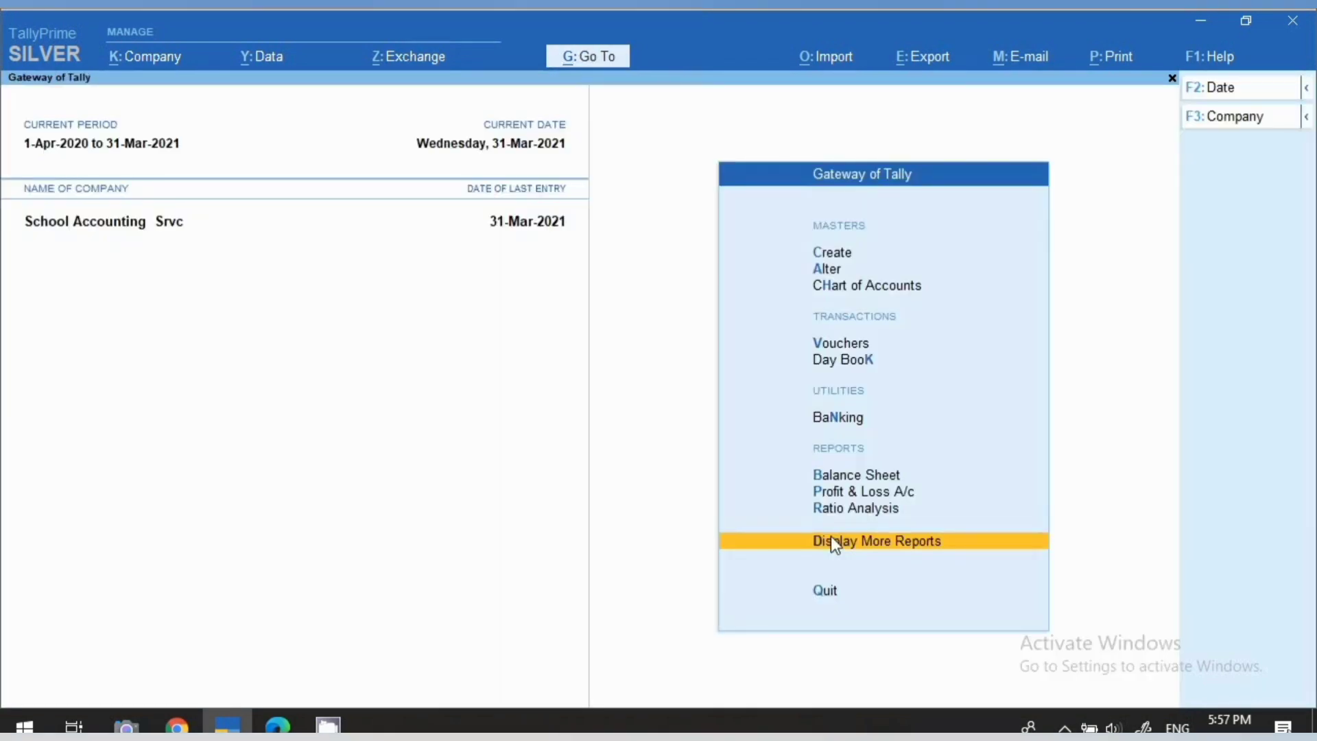
# From the Statistics report, open the December sales vouchers and bring up Deepkal Comapny's voucher no. 3 dated 1-Dec-2020
pyautogui.click(831, 540)
pyautogui.press('s')
pyautogui.press('s')
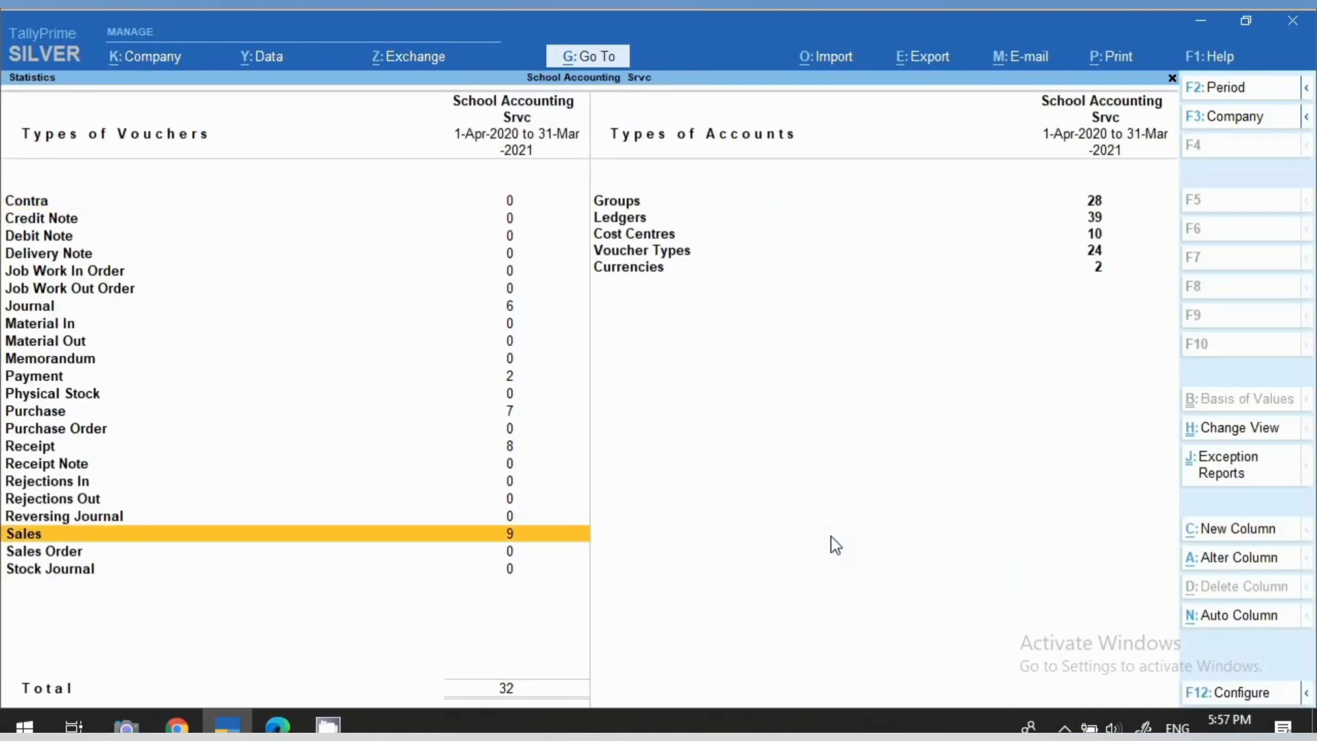
pyautogui.press('Return')
pyautogui.press('Up')
pyautogui.press('Up')
pyautogui.press('Up')
pyautogui.press('Return')
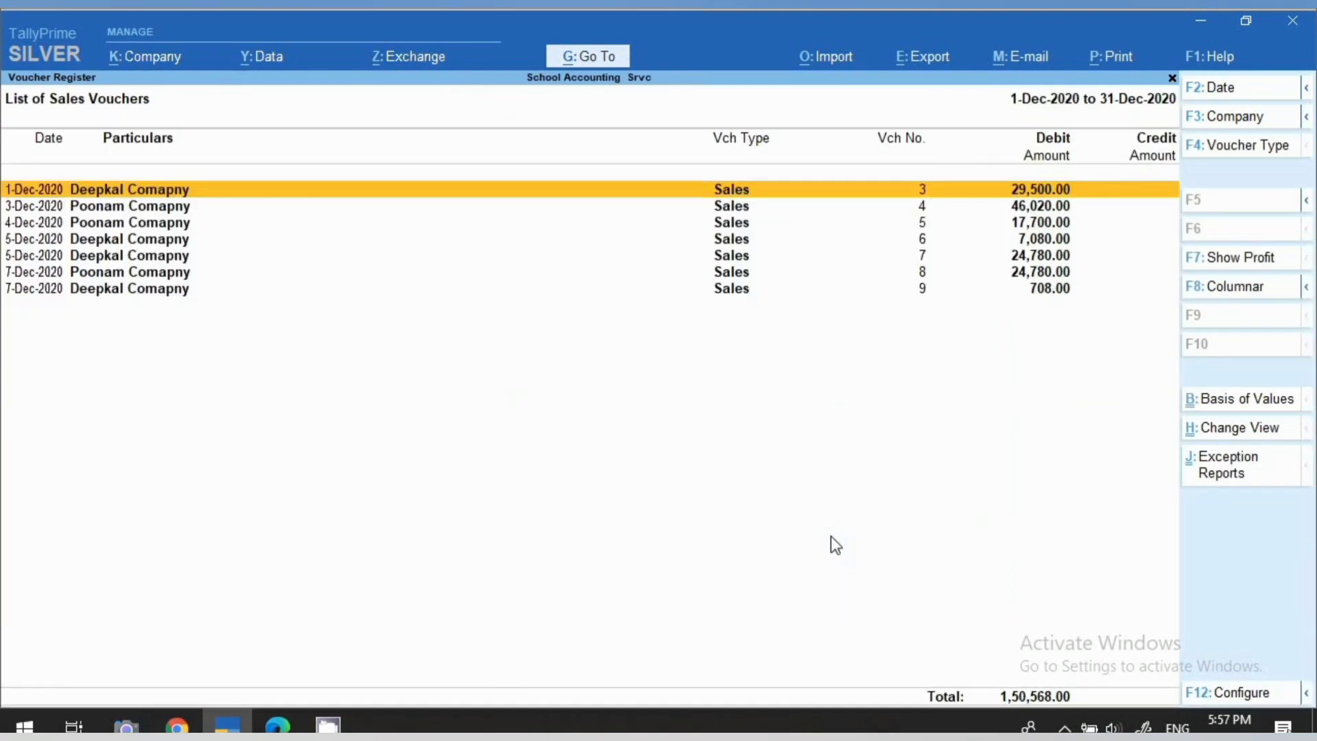
pyautogui.press('Return')
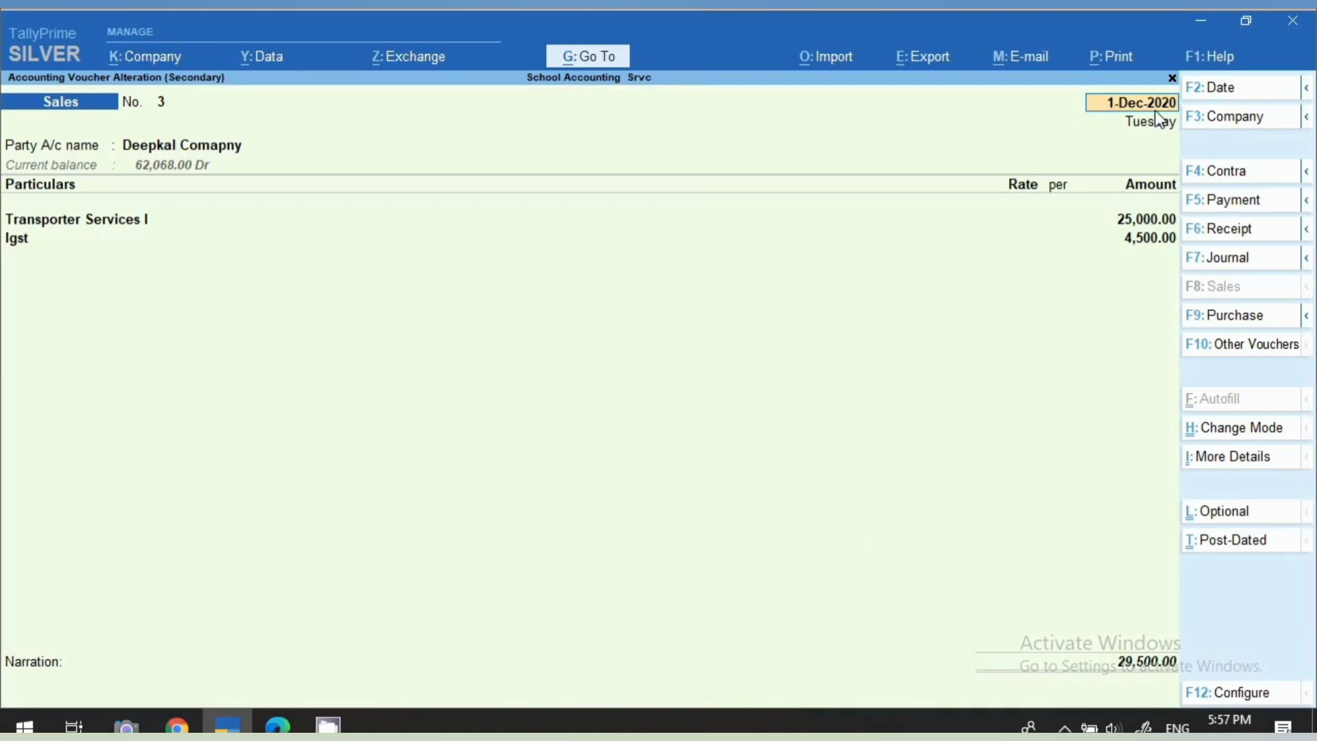
# Preview the voucher's Tax Invoice at enlarged size to check how the four-digit year prints, and close the preview
pyautogui.click(1122, 59)
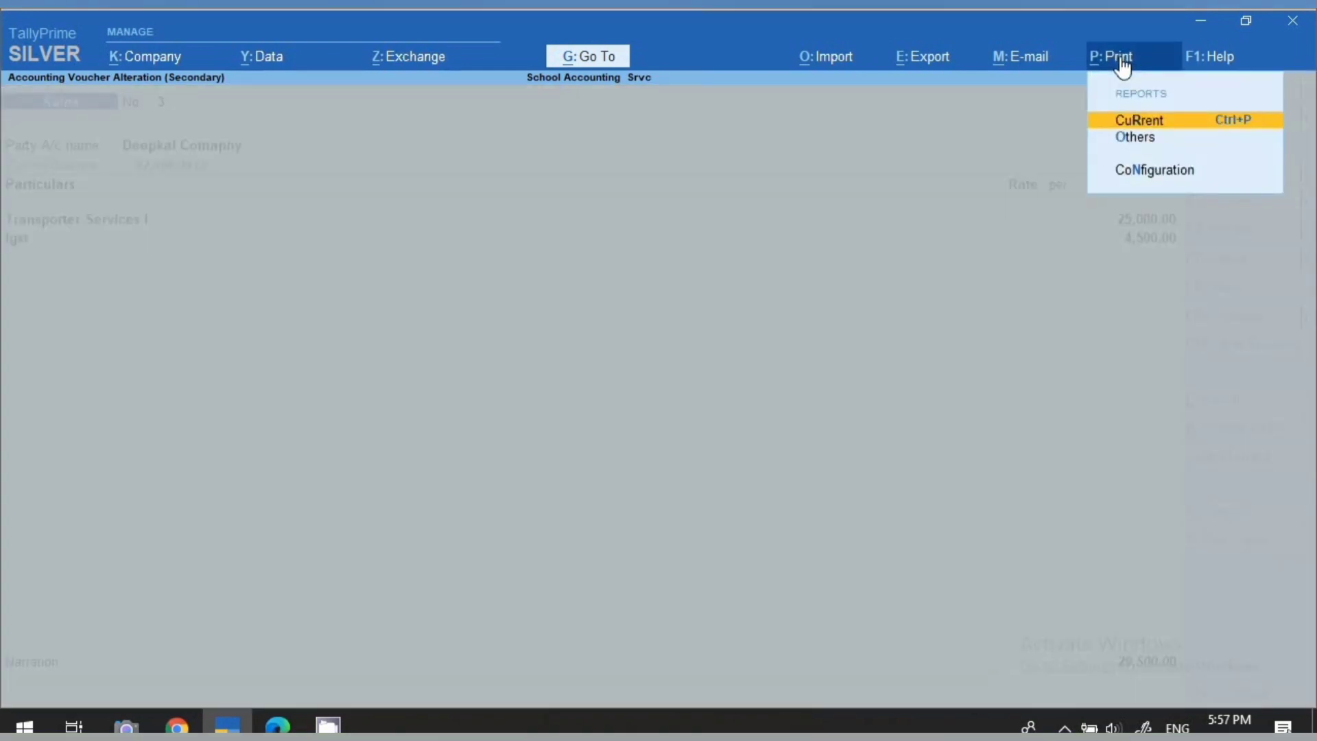
pyautogui.click(1140, 120)
pyautogui.click(587, 489)
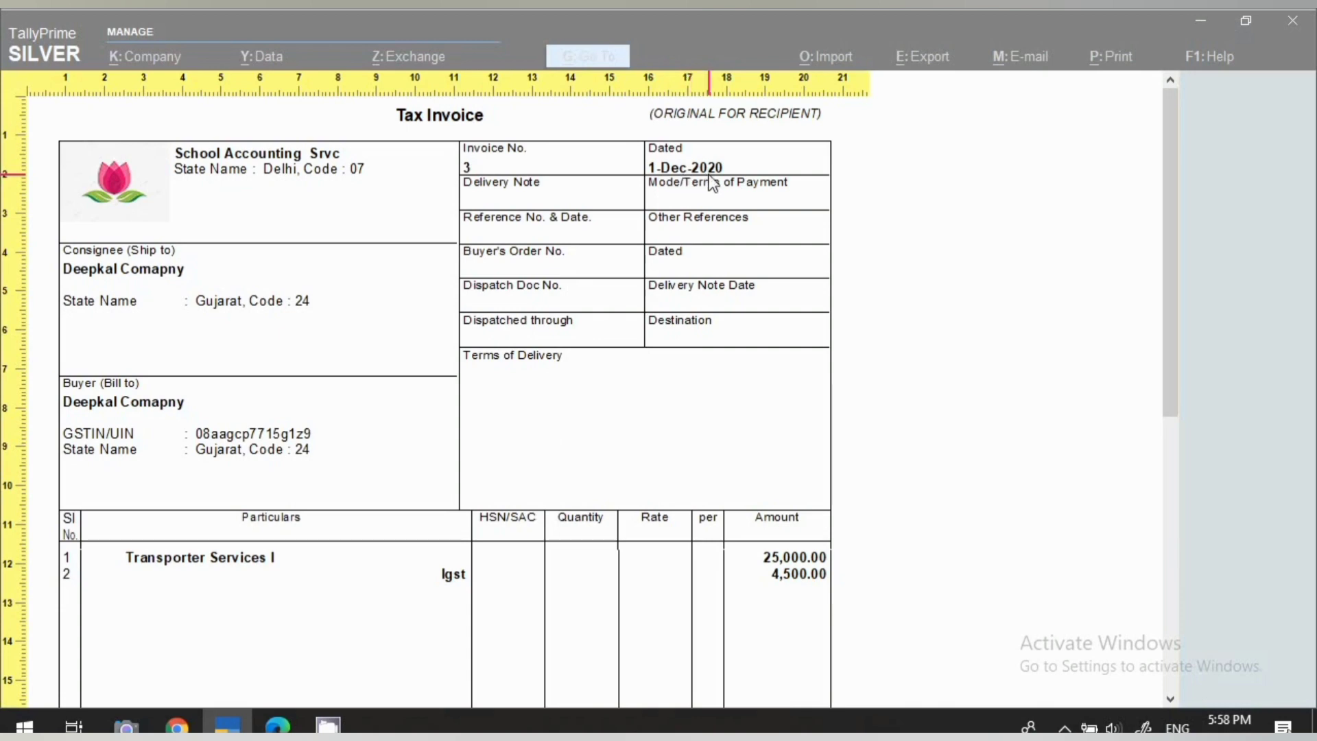
pyautogui.press('Escape')
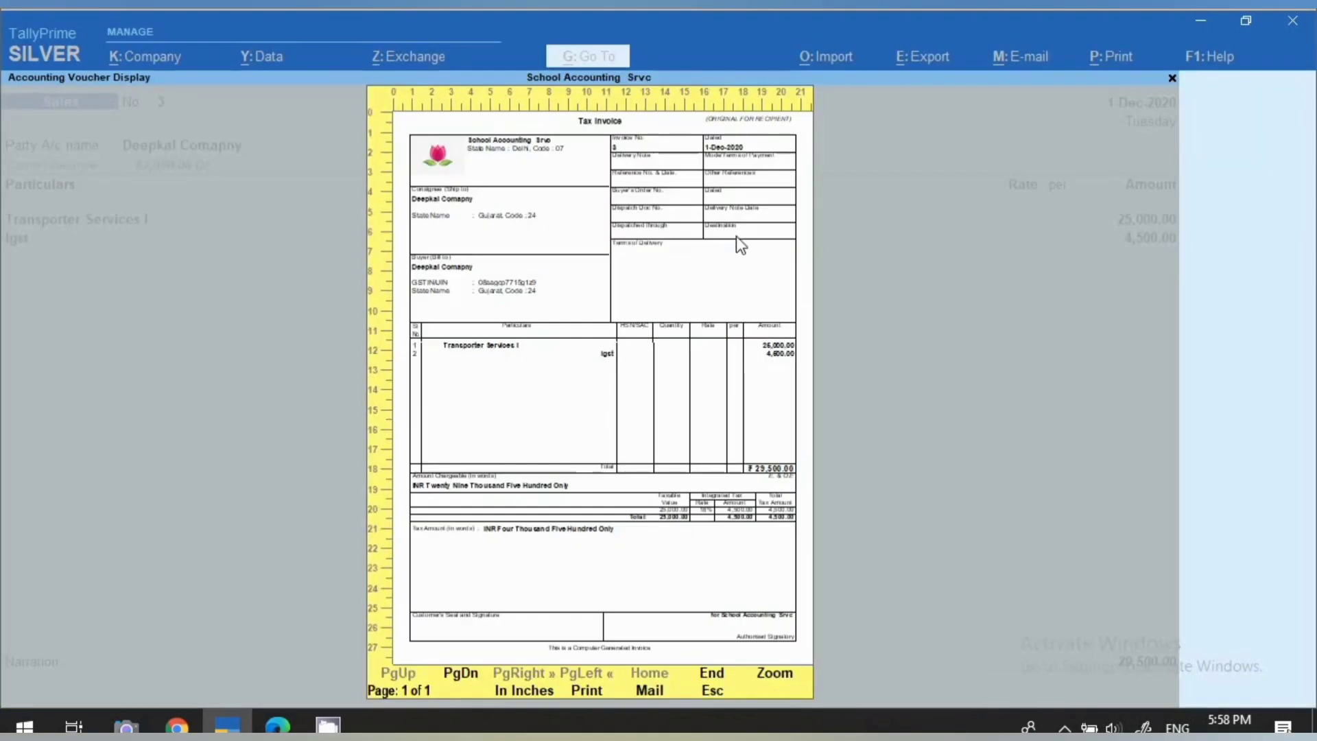
pyautogui.press('Escape')
pyautogui.press('Escape')
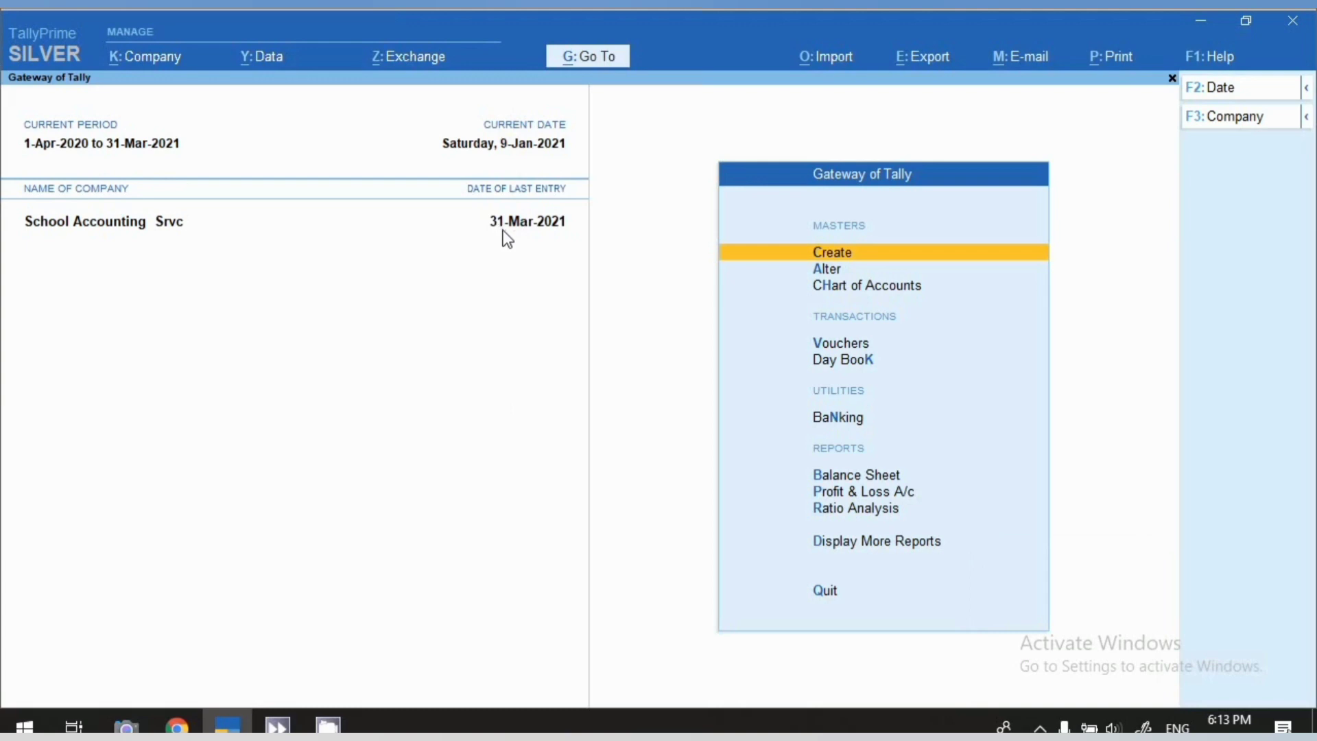
# In the country settings' date and number format, set the year display to "yy for 2001-2099, else yyyy", keep mm-dd-yyyy entry, and save
pyautogui.click(1199, 54)
pyautogui.click(1151, 194)
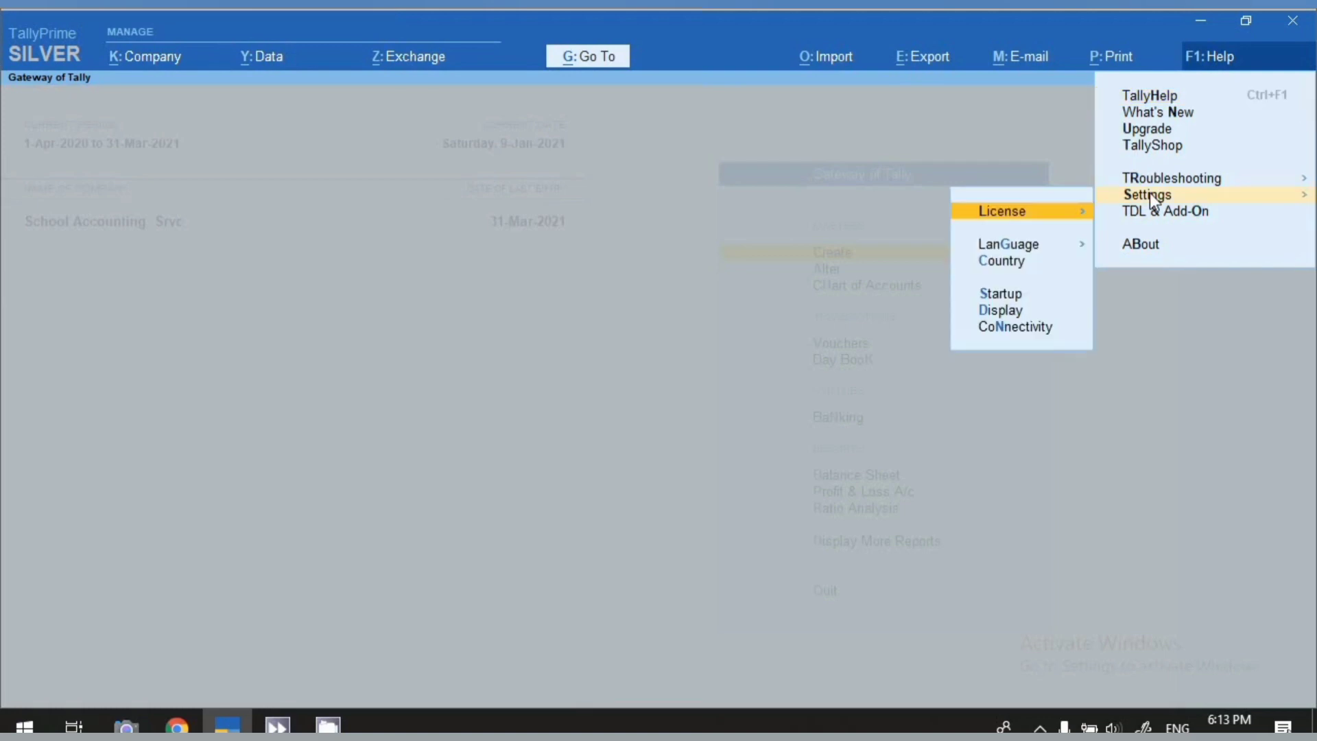
pyautogui.click(1003, 262)
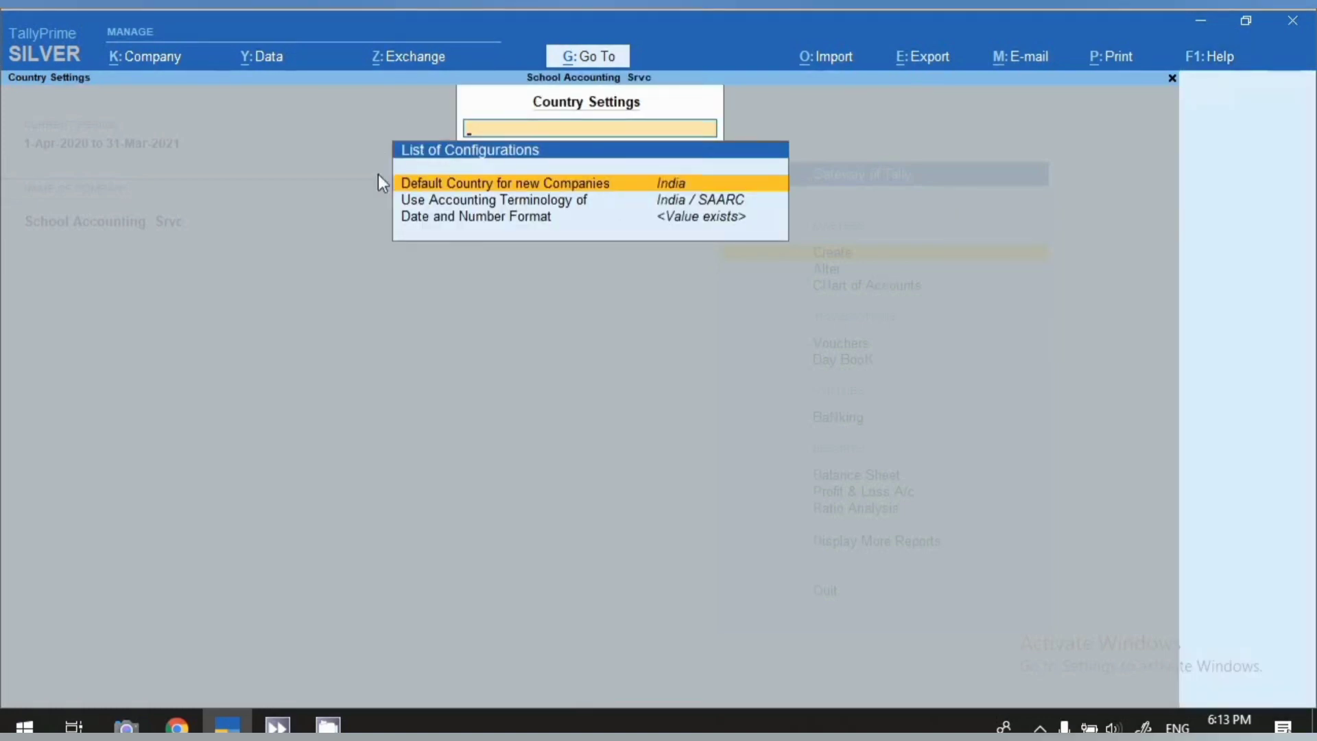
pyautogui.click(454, 229)
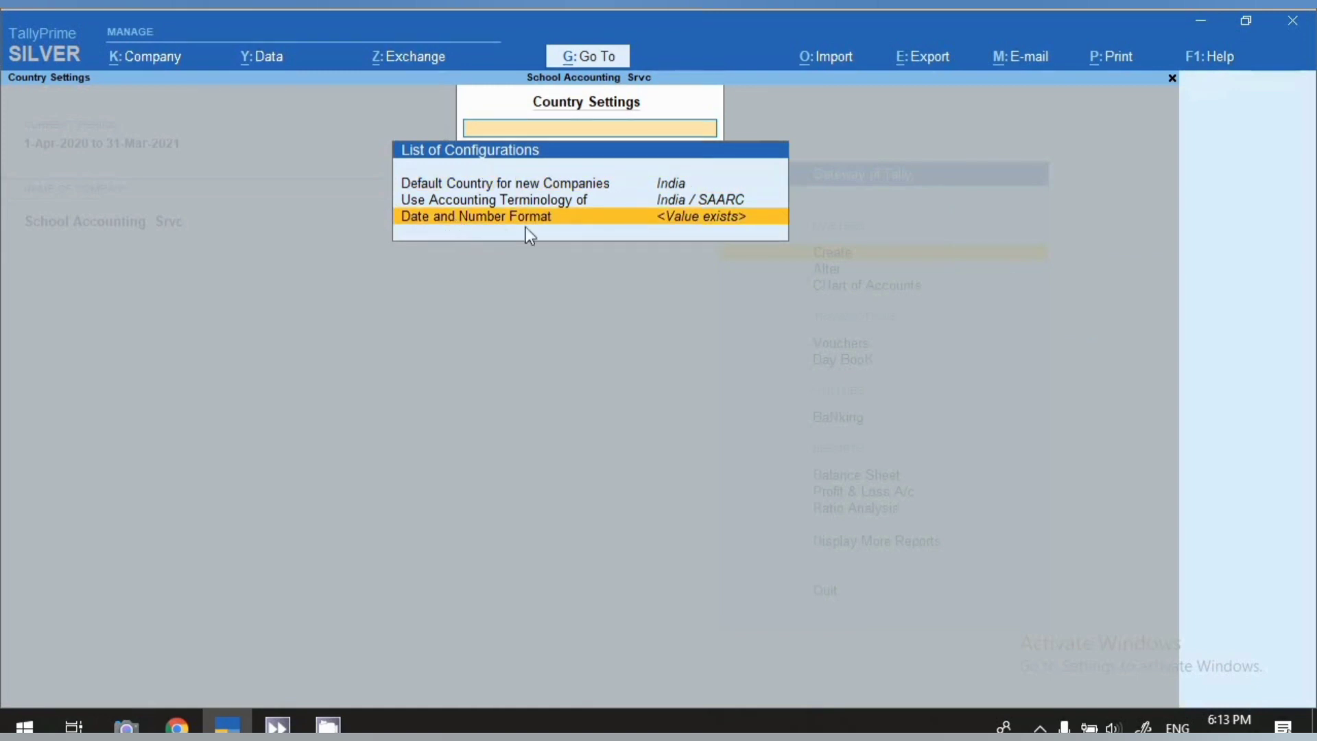
pyautogui.click(578, 218)
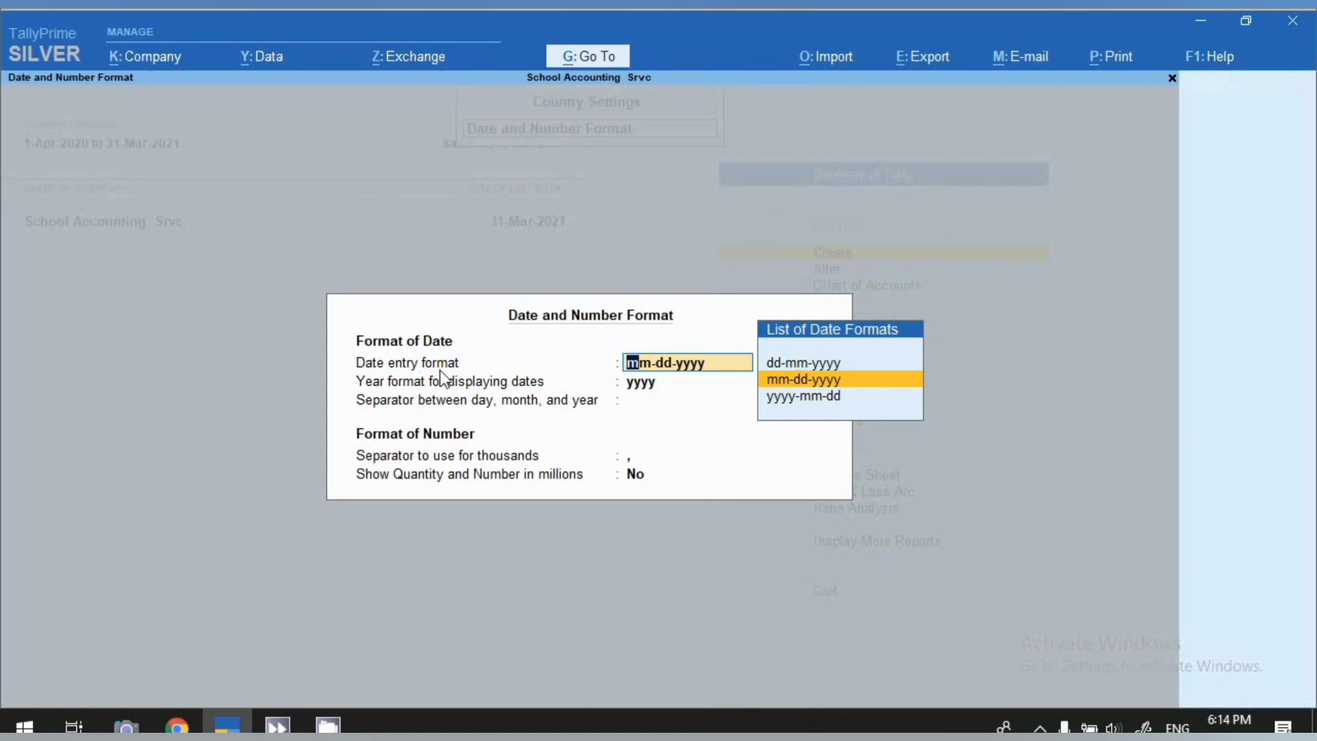
pyautogui.press('Return')
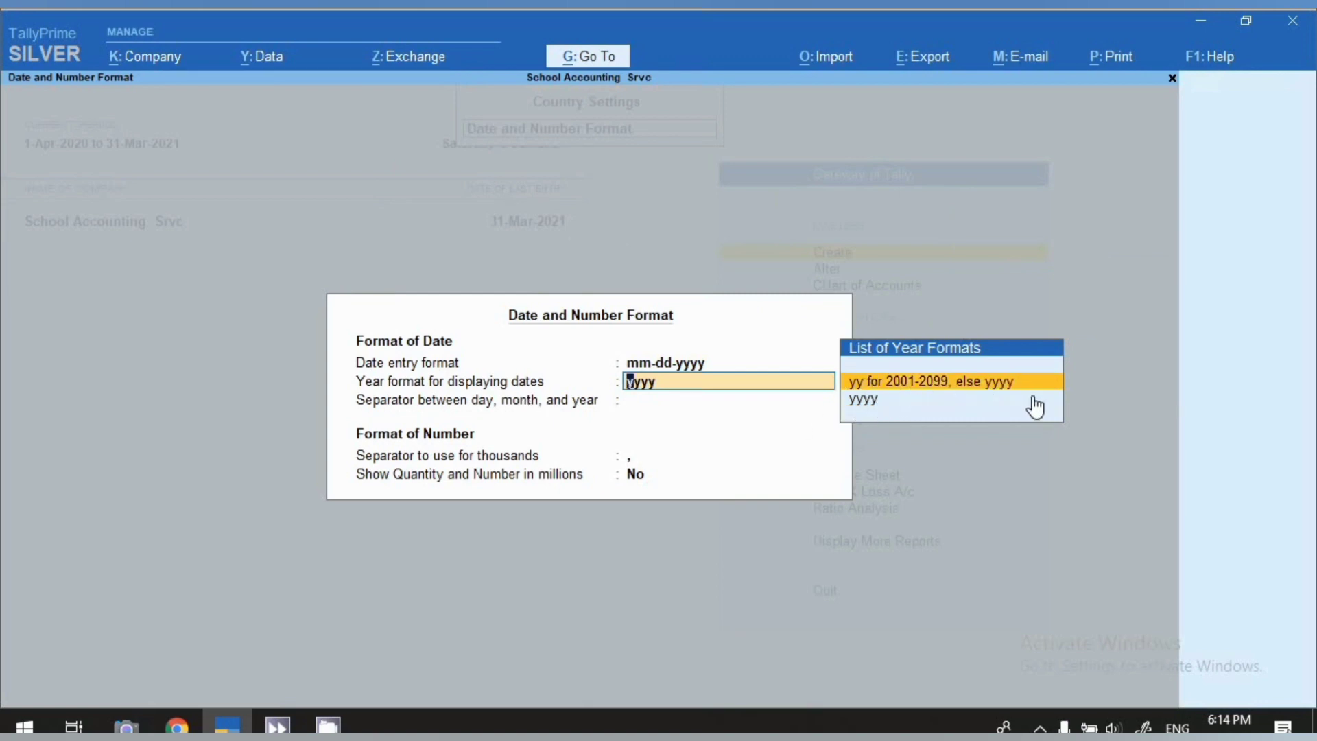
pyautogui.press('Return')
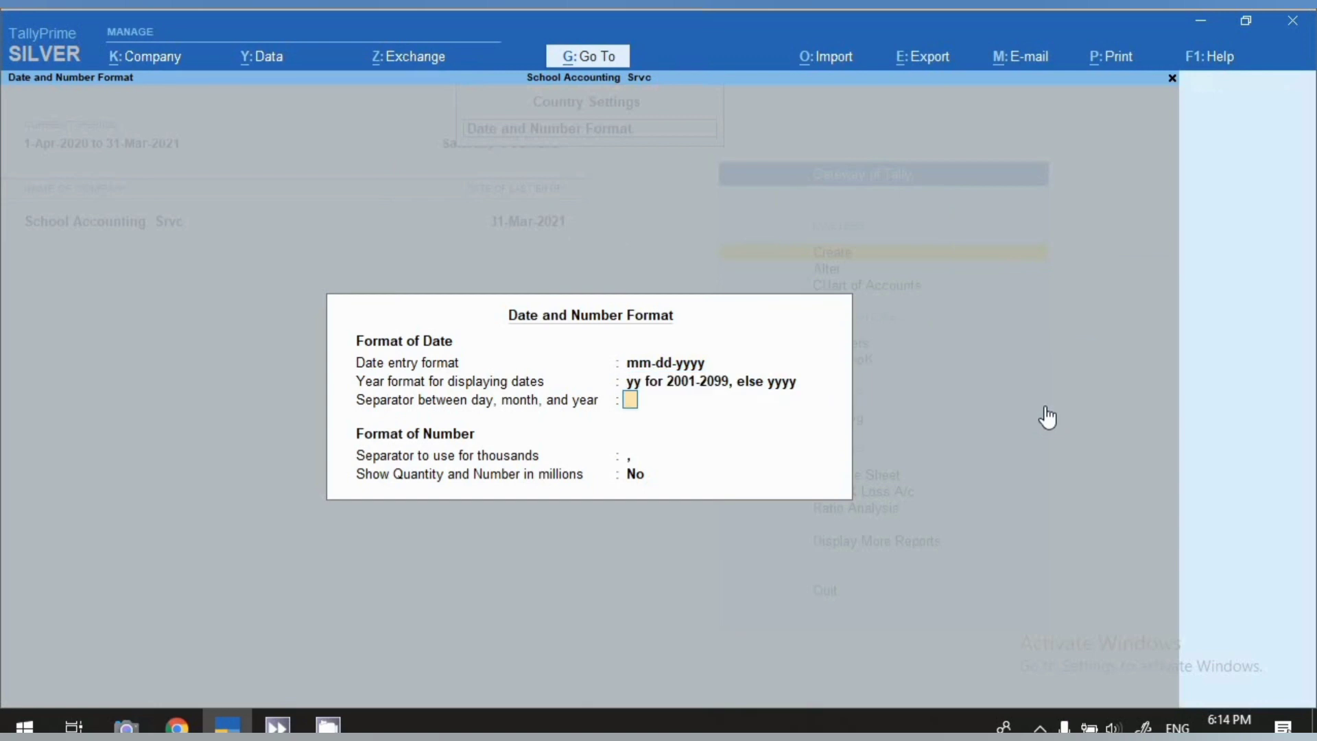
pyautogui.hotkey('ctrl', 'a')
pyautogui.press('Escape')
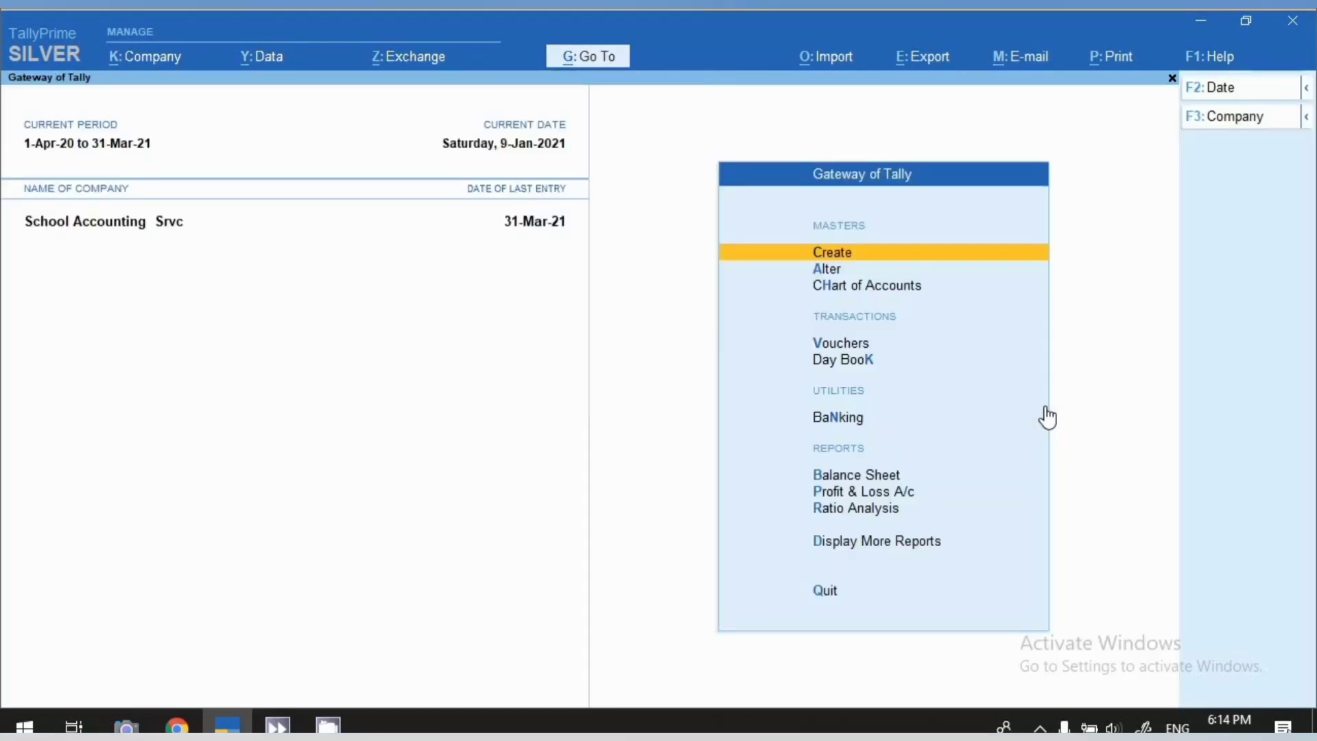
# Open the monthly Sales voucher register from the Statistics report and select December
pyautogui.press('d')
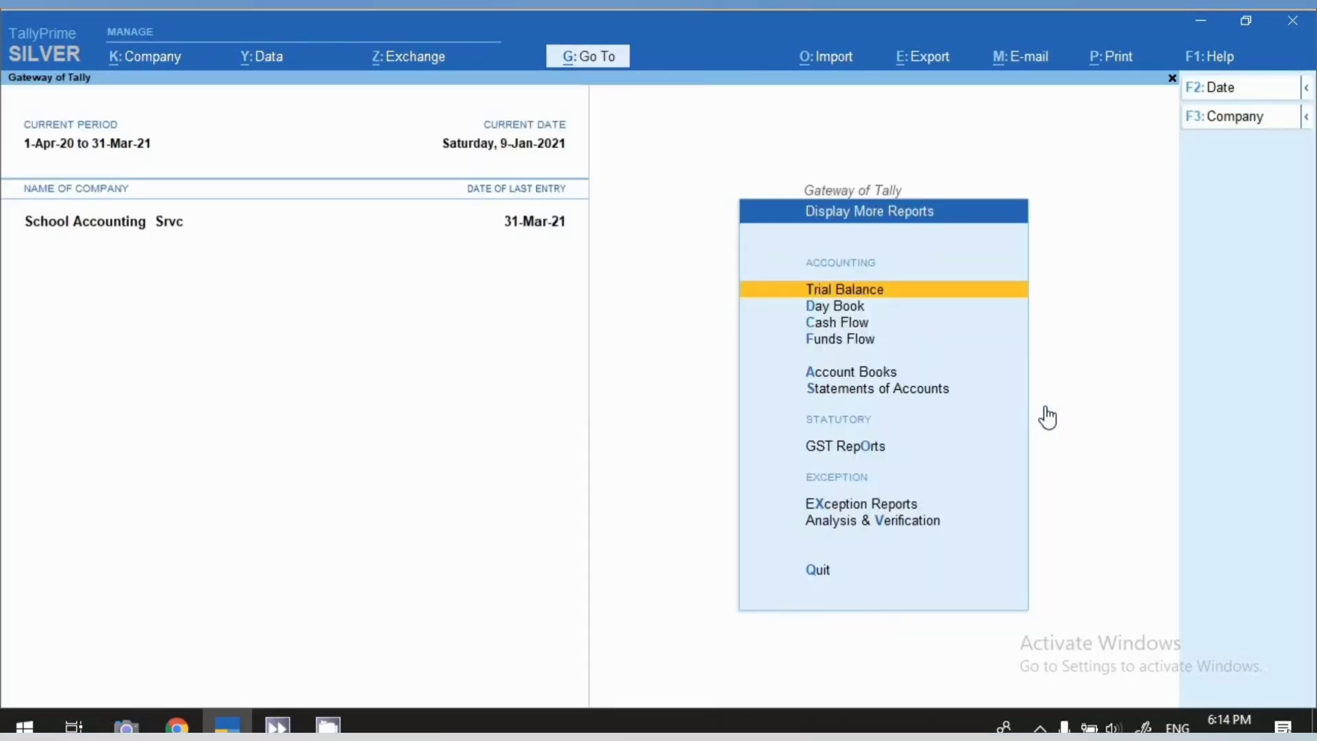
pyautogui.press('s')
pyautogui.press('s')
pyautogui.press('Up')
pyautogui.press('Up')
pyautogui.press('Up')
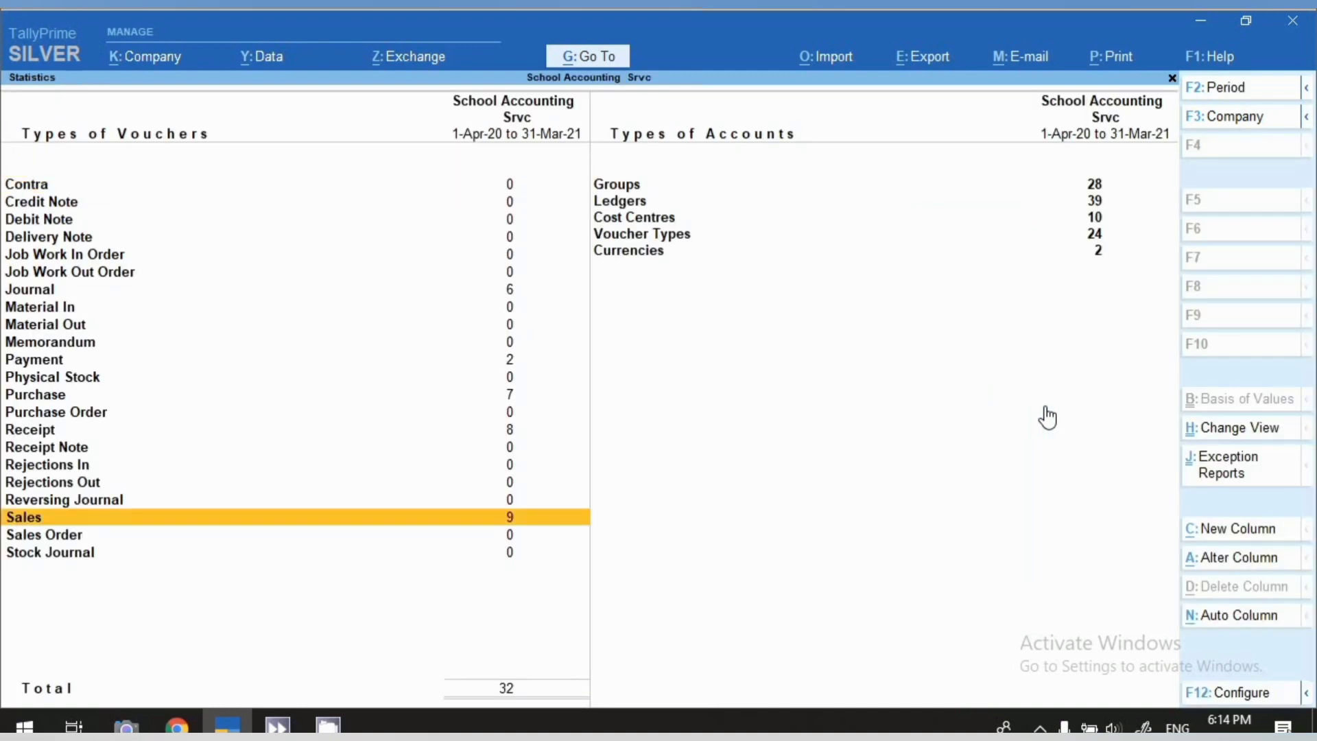
pyautogui.press('Return')
pyautogui.press('Up')
pyautogui.press('Up')
pyautogui.press('Up')
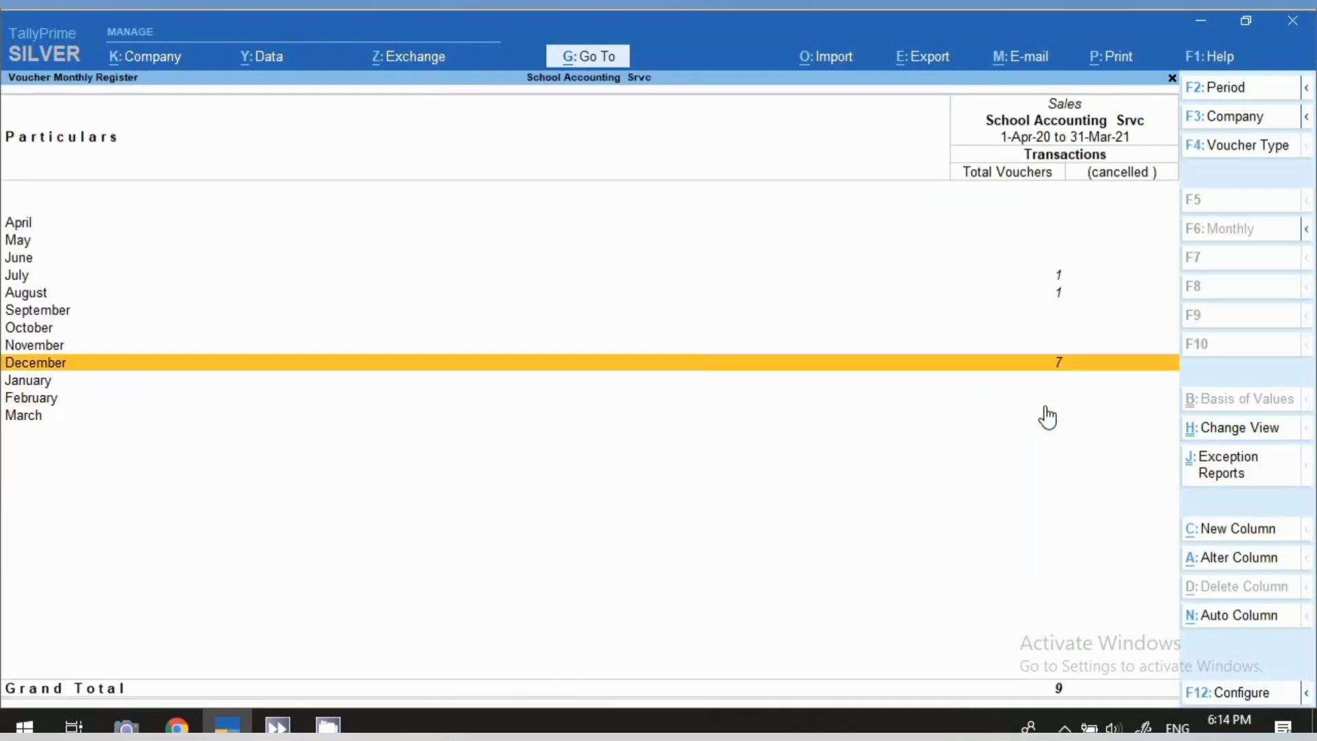
# Open Deepkal Comapny's December sales voucher no. 3 and preview its Tax Invoice at enlarged size to check the printed year format
pyautogui.press('Return')
pyautogui.press('Return')
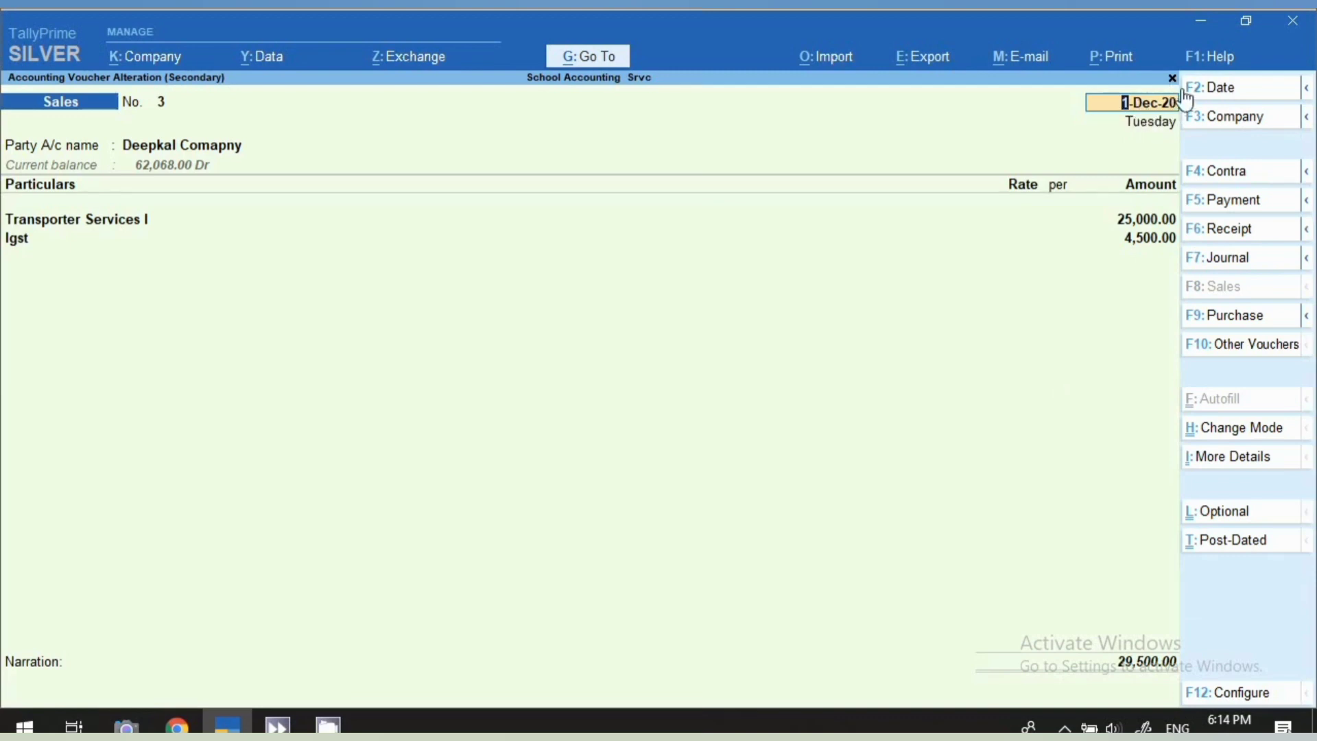
pyautogui.click(1128, 56)
pyautogui.press('Return')
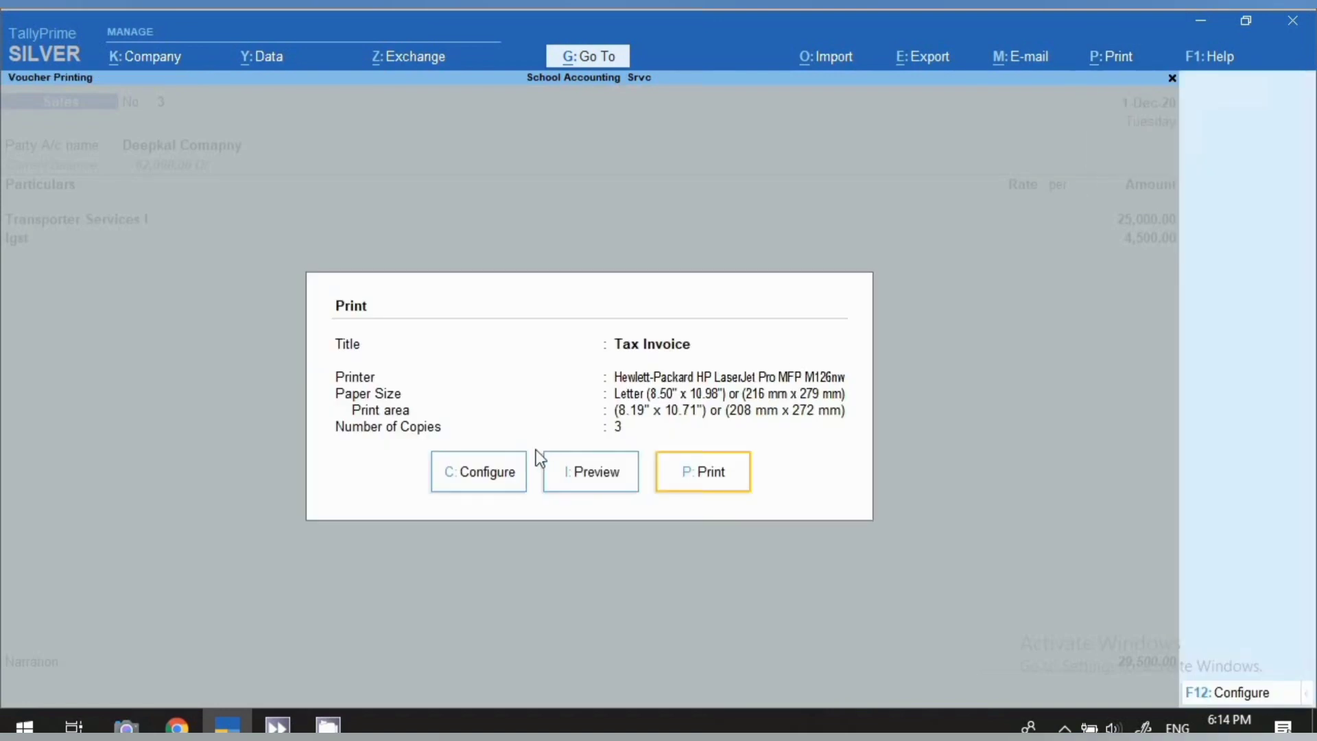
pyautogui.click(570, 480)
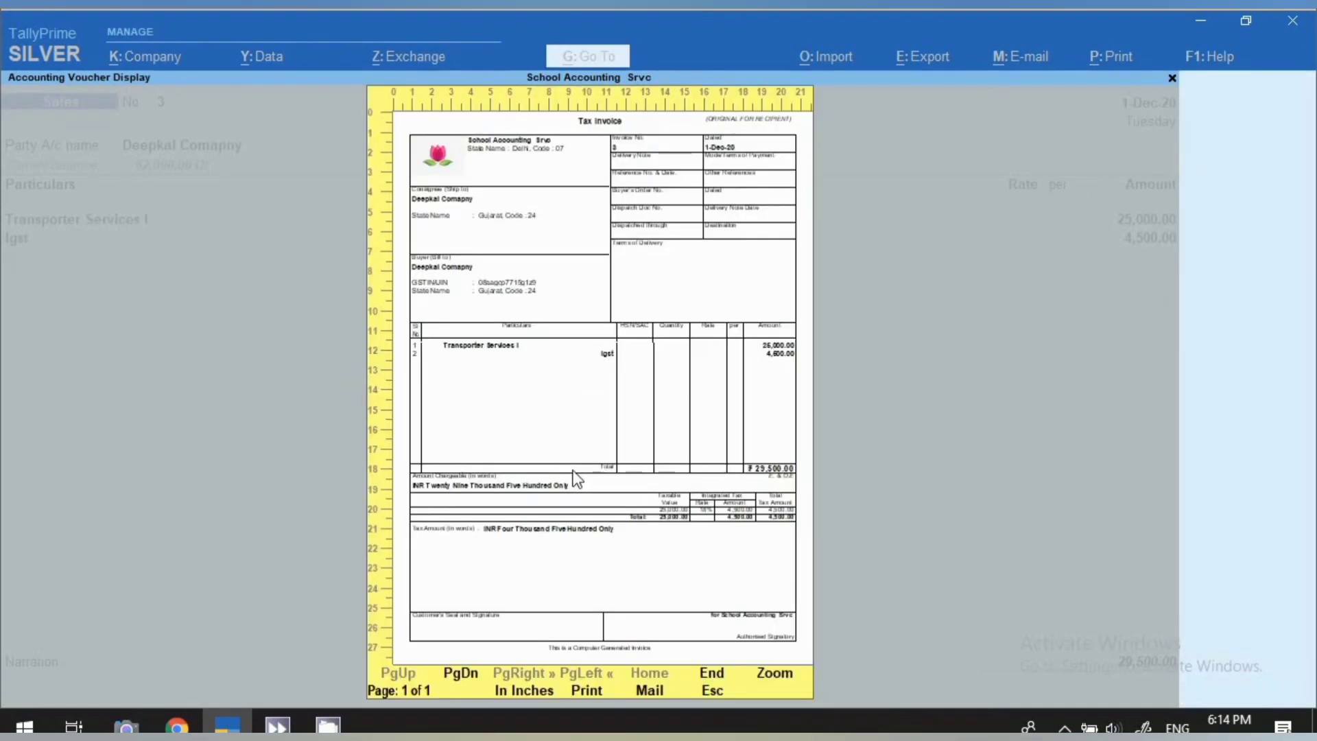
pyautogui.click(578, 477)
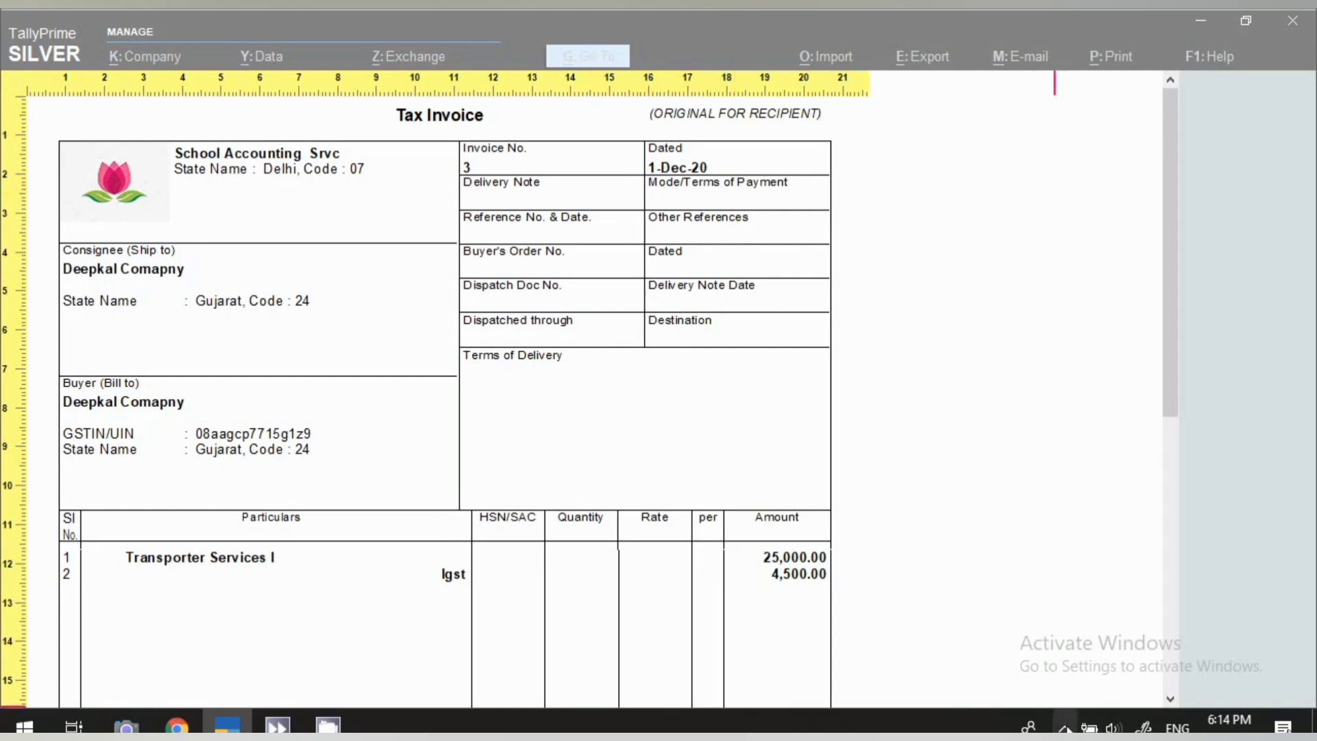
pyautogui.click(1067, 721)
pyautogui.rightClick(1001, 686)
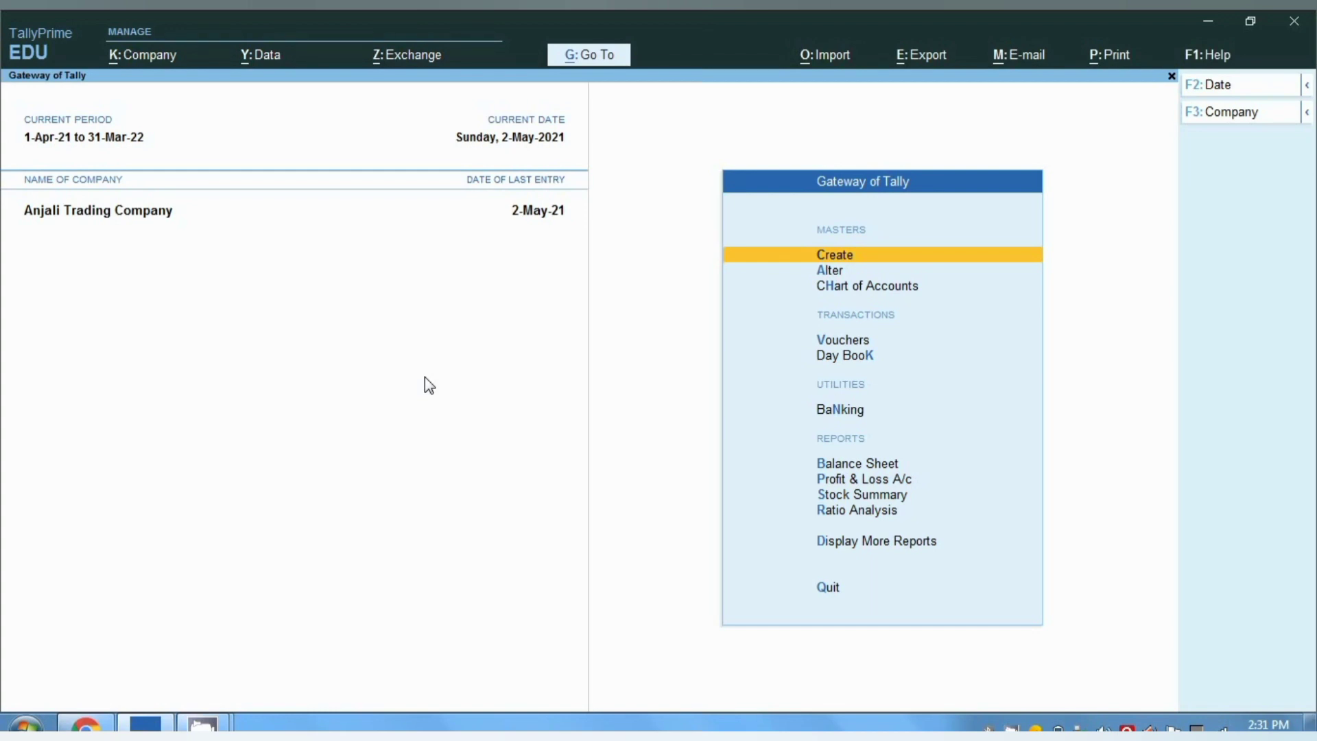
pyautogui.press('Return')
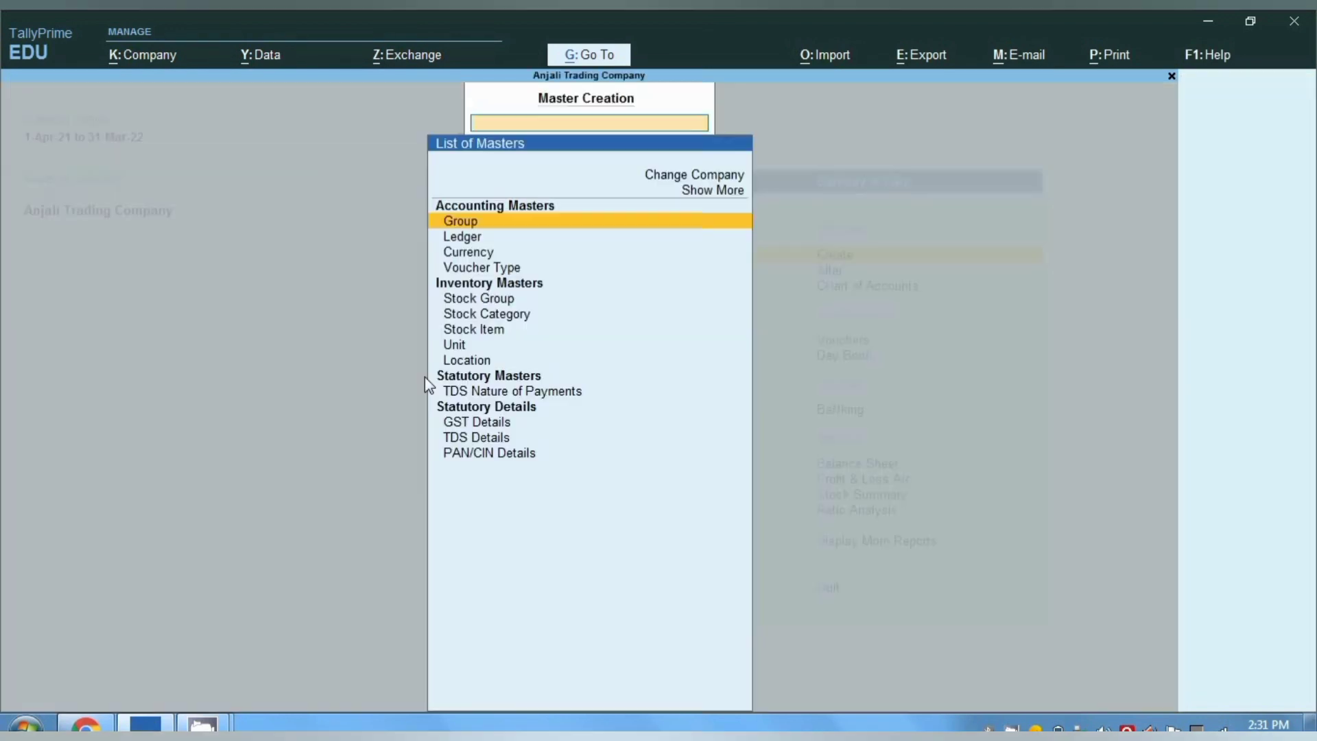
pyautogui.press('Down')
pyautogui.press('Return')
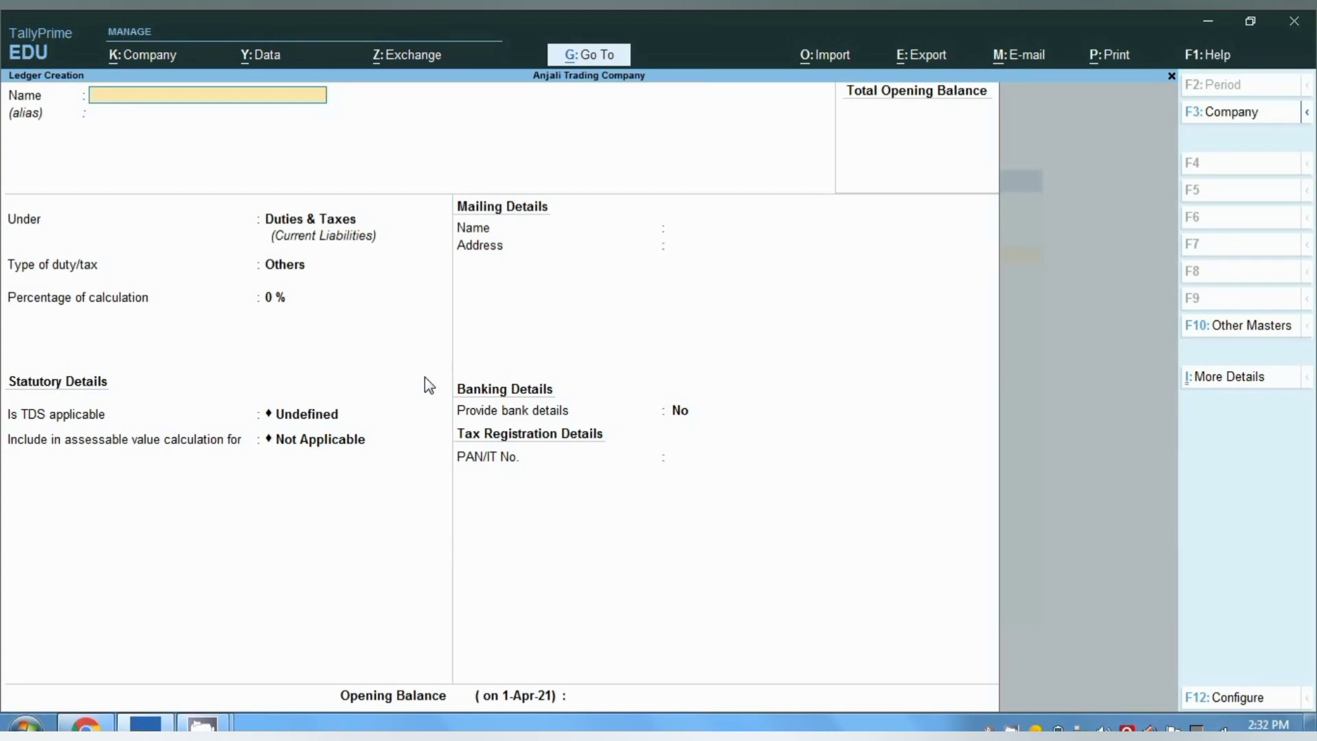
pyautogui.press('Escape')
pyautogui.press('y')
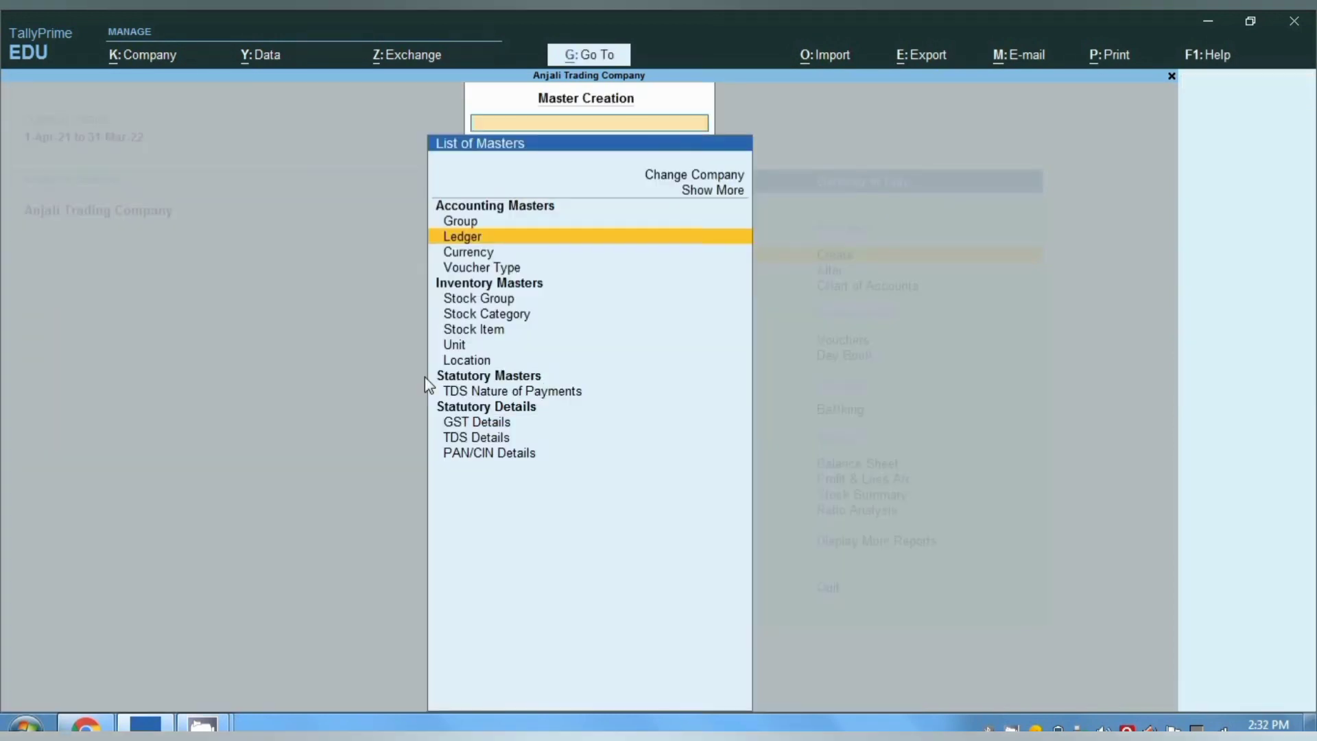
pyautogui.press('Escape')
# Open the existing Suman Trading Co ledger of Anjali Trading Company for alteration
pyautogui.press('Down')
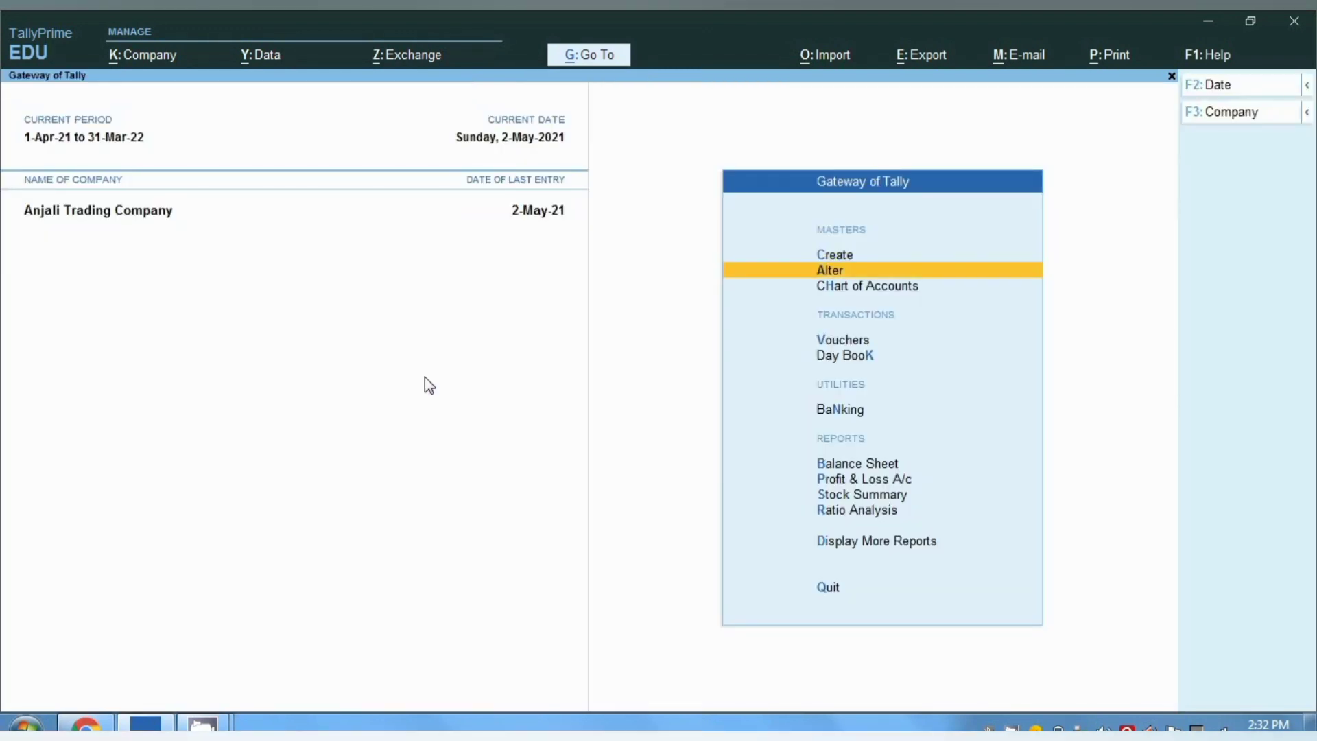
pyautogui.press('Return')
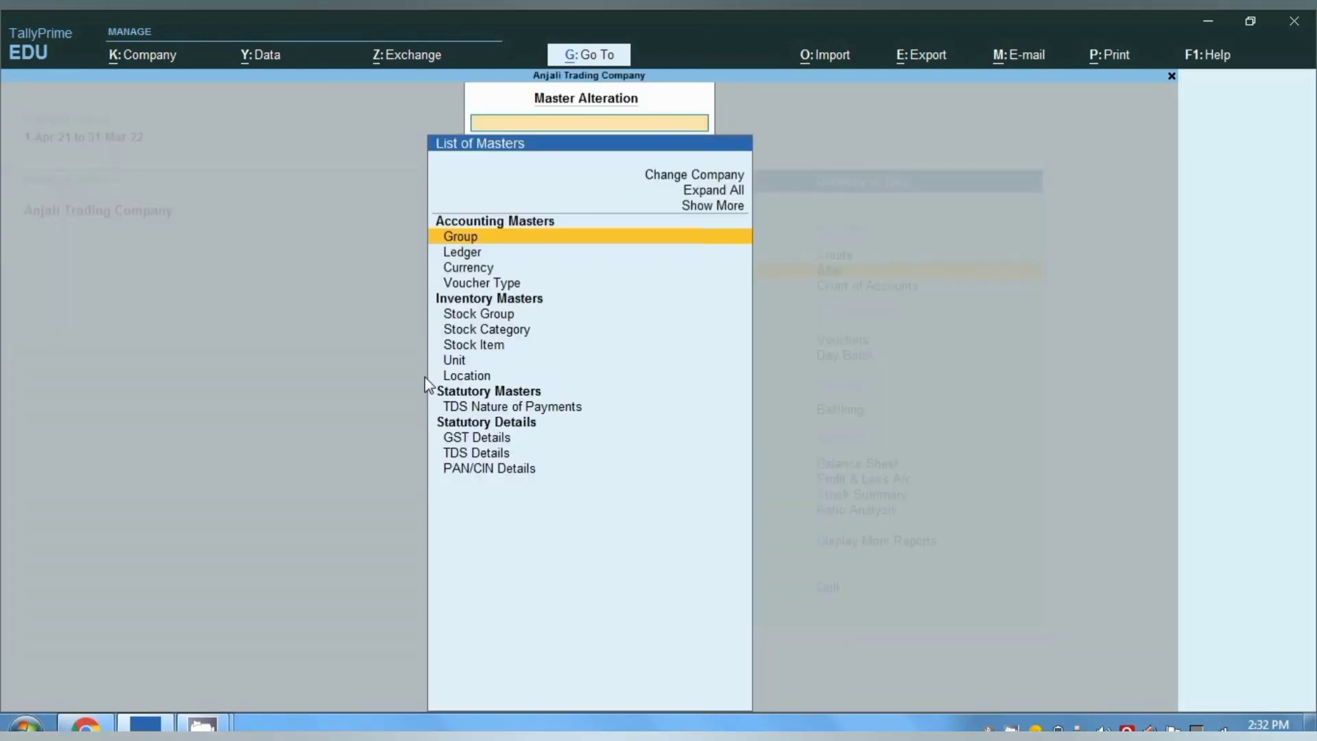
pyautogui.press('Down')
pyautogui.press('Return')
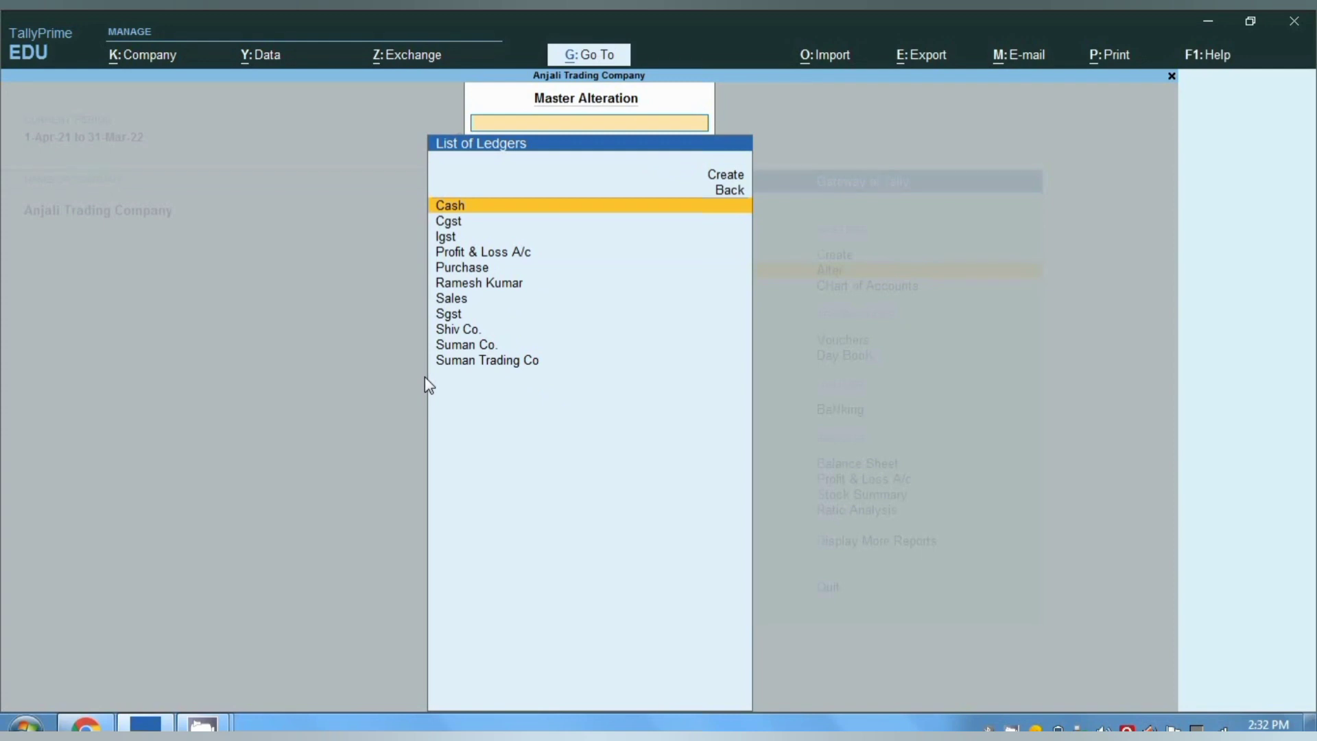
pyautogui.press('Down')
pyautogui.press('Down')
pyautogui.press('Down')
pyautogui.press('Down')
pyautogui.press('Down')
pyautogui.press('Down')
pyautogui.press('Down')
pyautogui.press('Down')
pyautogui.press('Down')
pyautogui.press('Down')
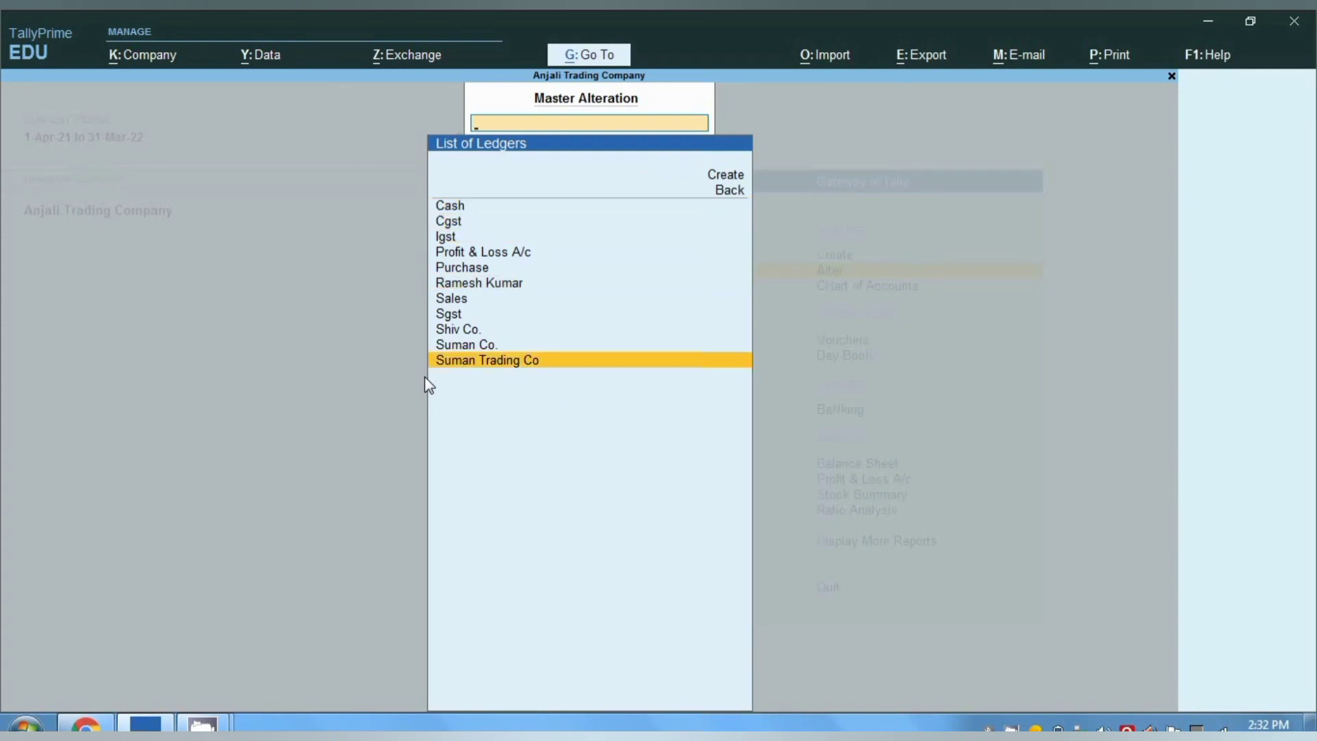
pyautogui.press('Return')
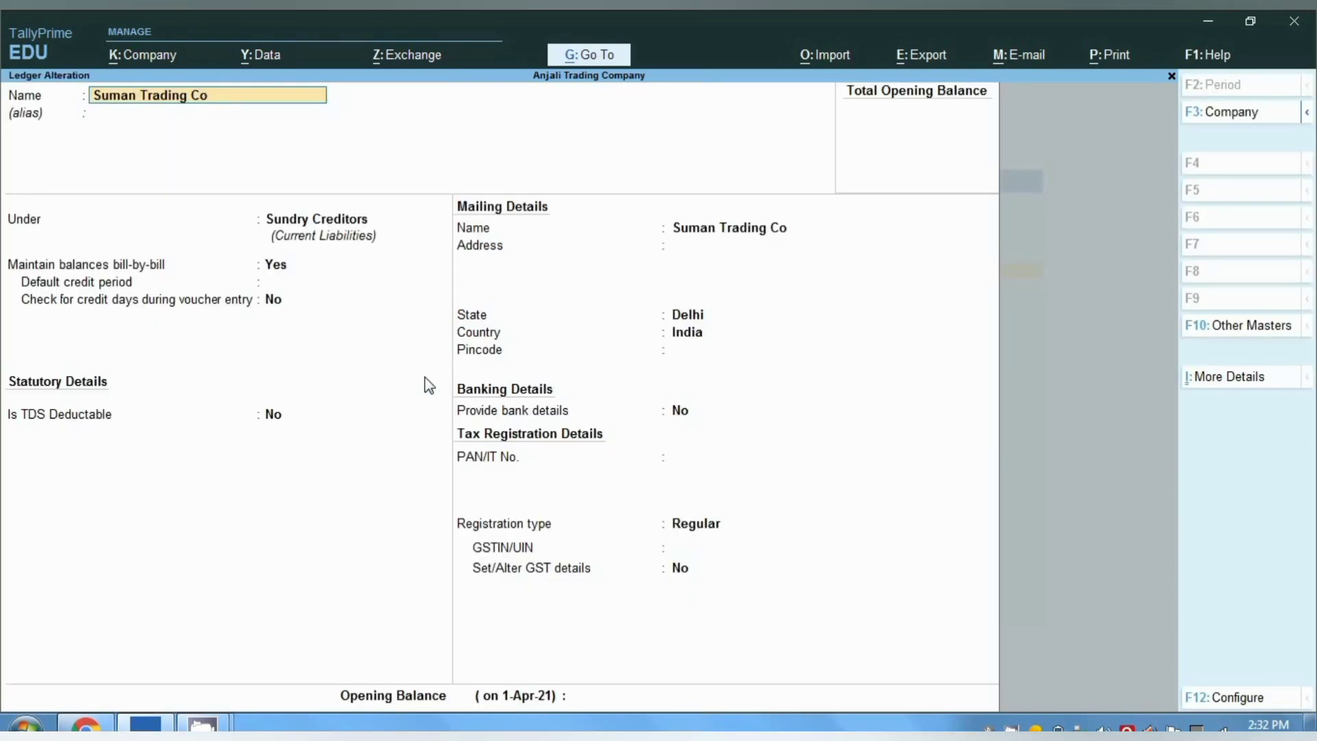
# Review the Suman Trading Co ledger's group, bill-by-bill, mailing and GST registration fields up to GSTIN/UIN, and quit without saving
pyautogui.press('Return')
pyautogui.press('Return')
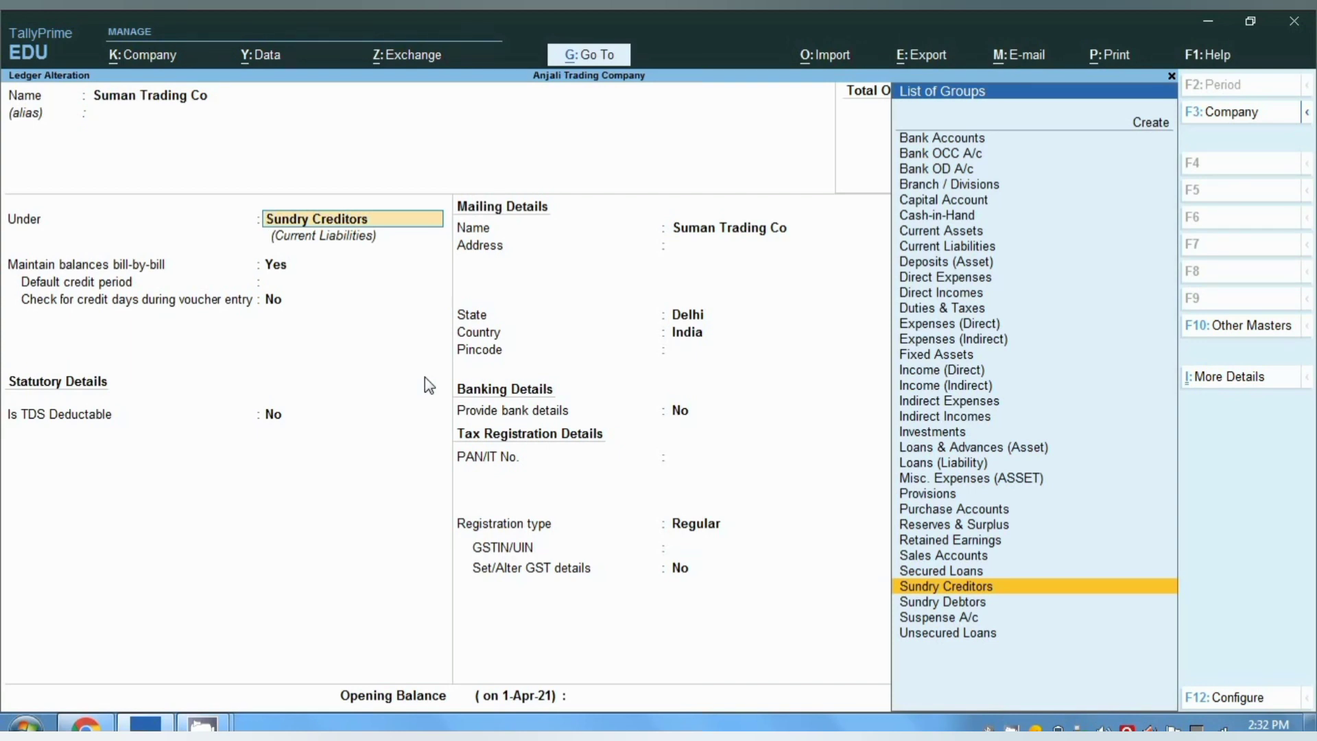
pyautogui.press('Return')
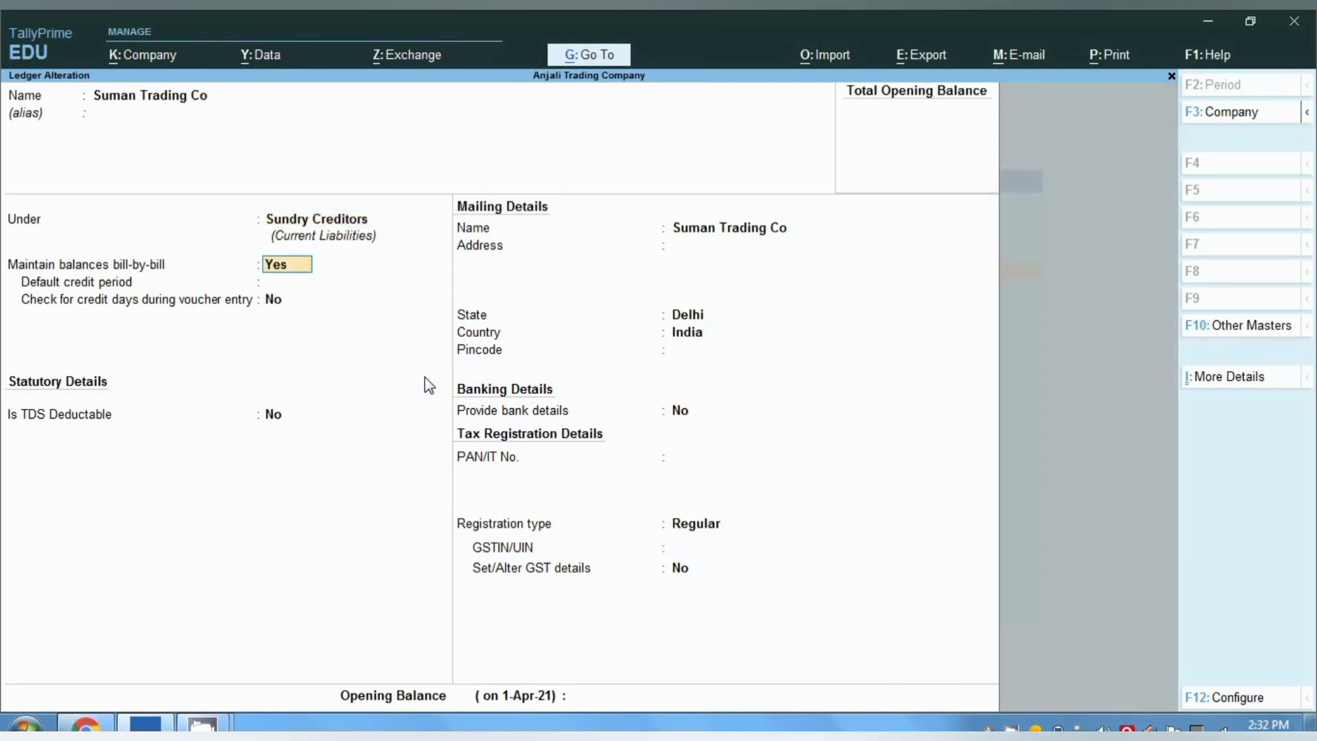
pyautogui.press('Return')
pyautogui.press('Return')
pyautogui.press('Return')
pyautogui.press('Return')
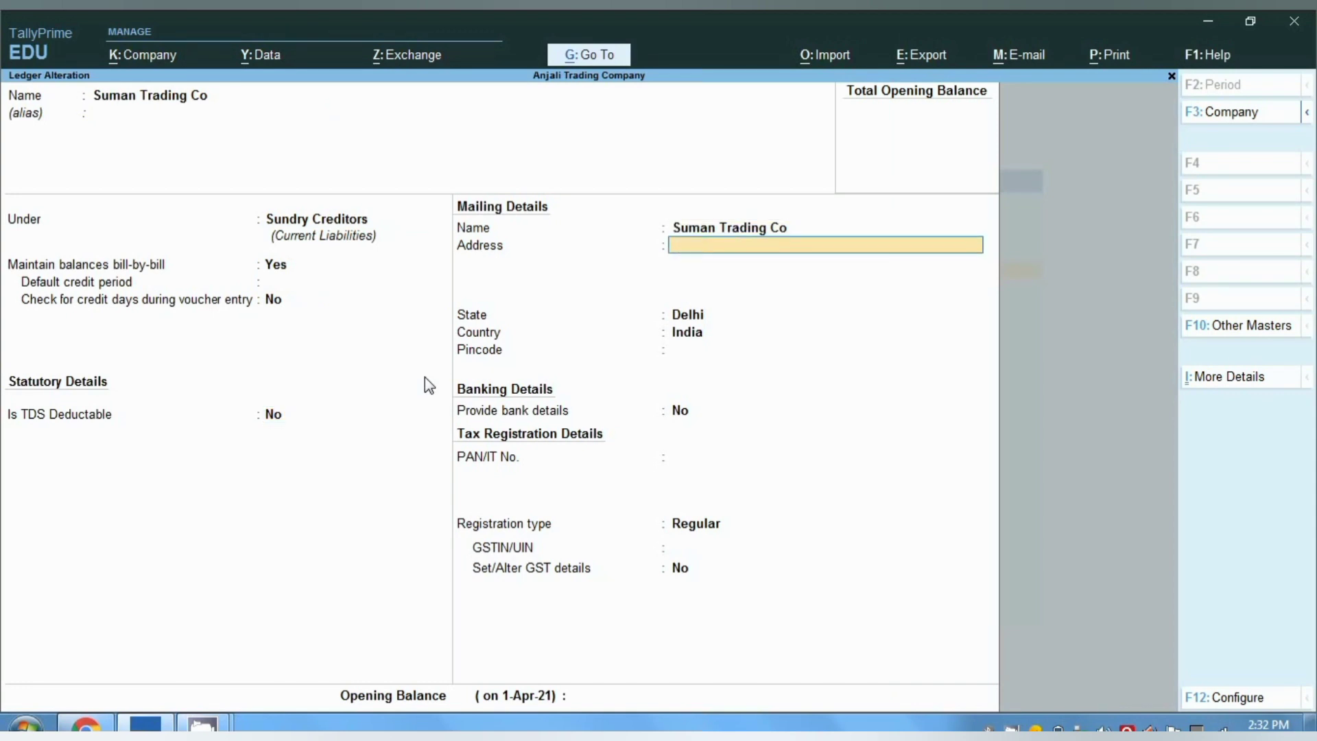
pyautogui.press('Return')
pyautogui.press('Return')
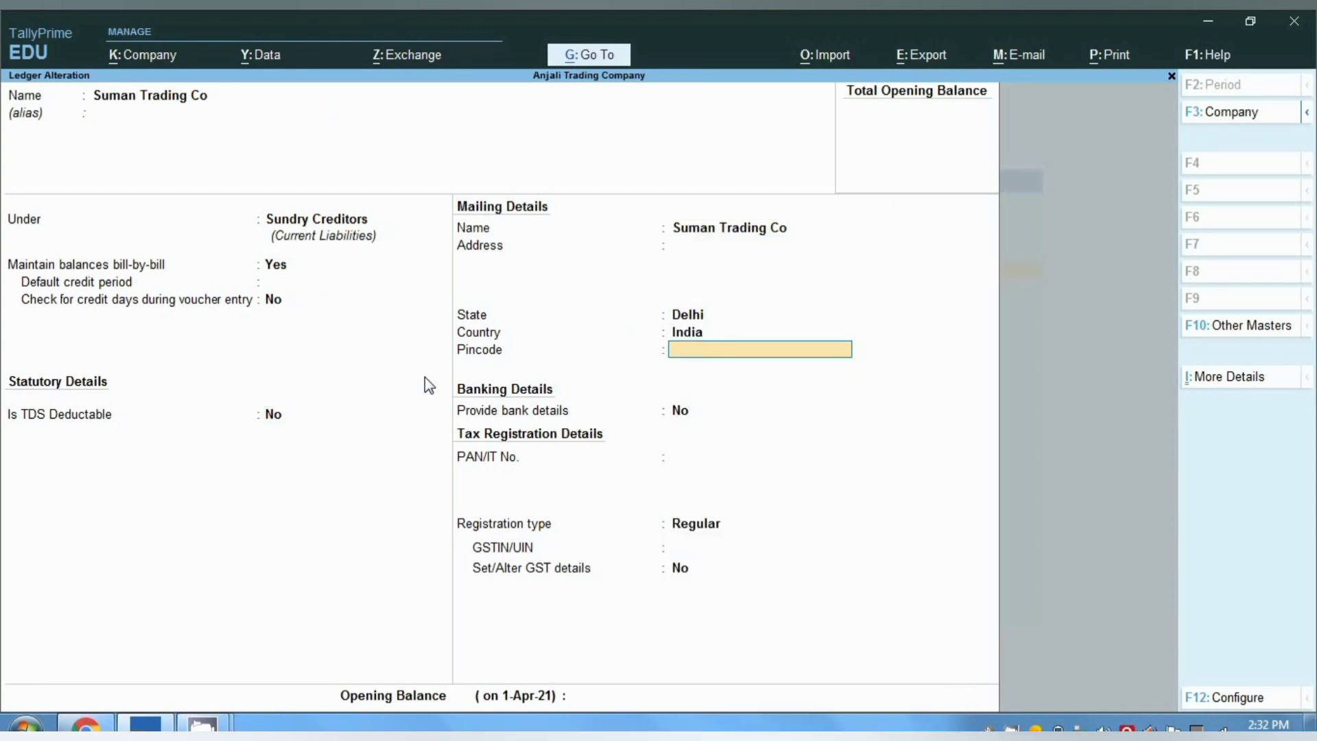
pyautogui.press('Return')
pyautogui.press('Return')
pyautogui.press('Return')
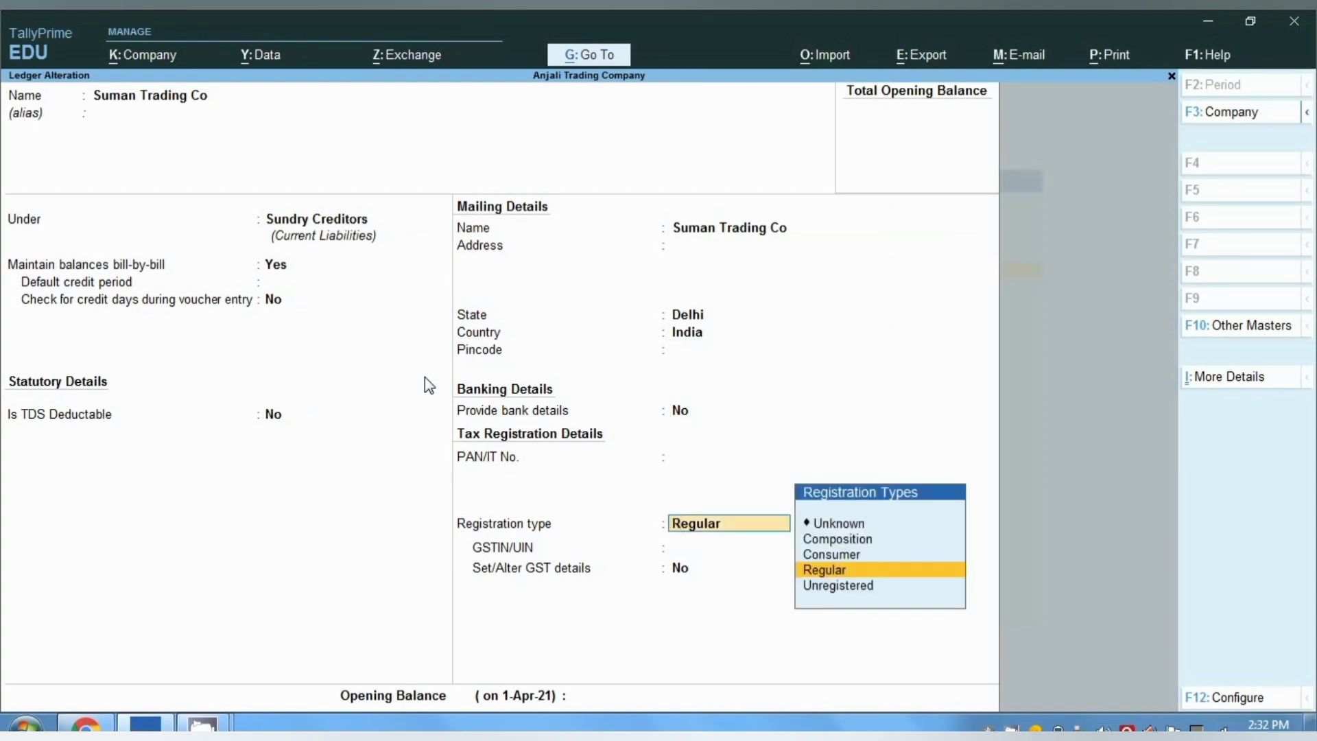
pyautogui.press('Return')
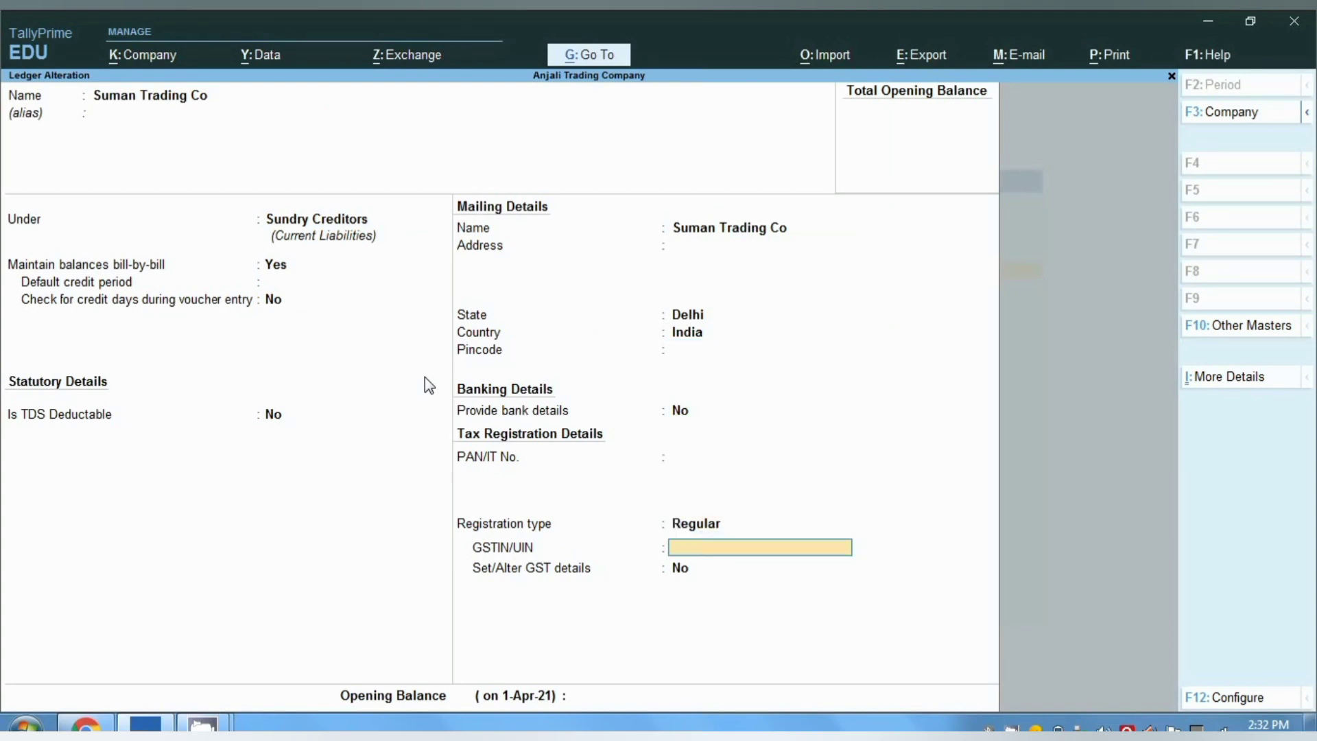
pyautogui.press('Escape')
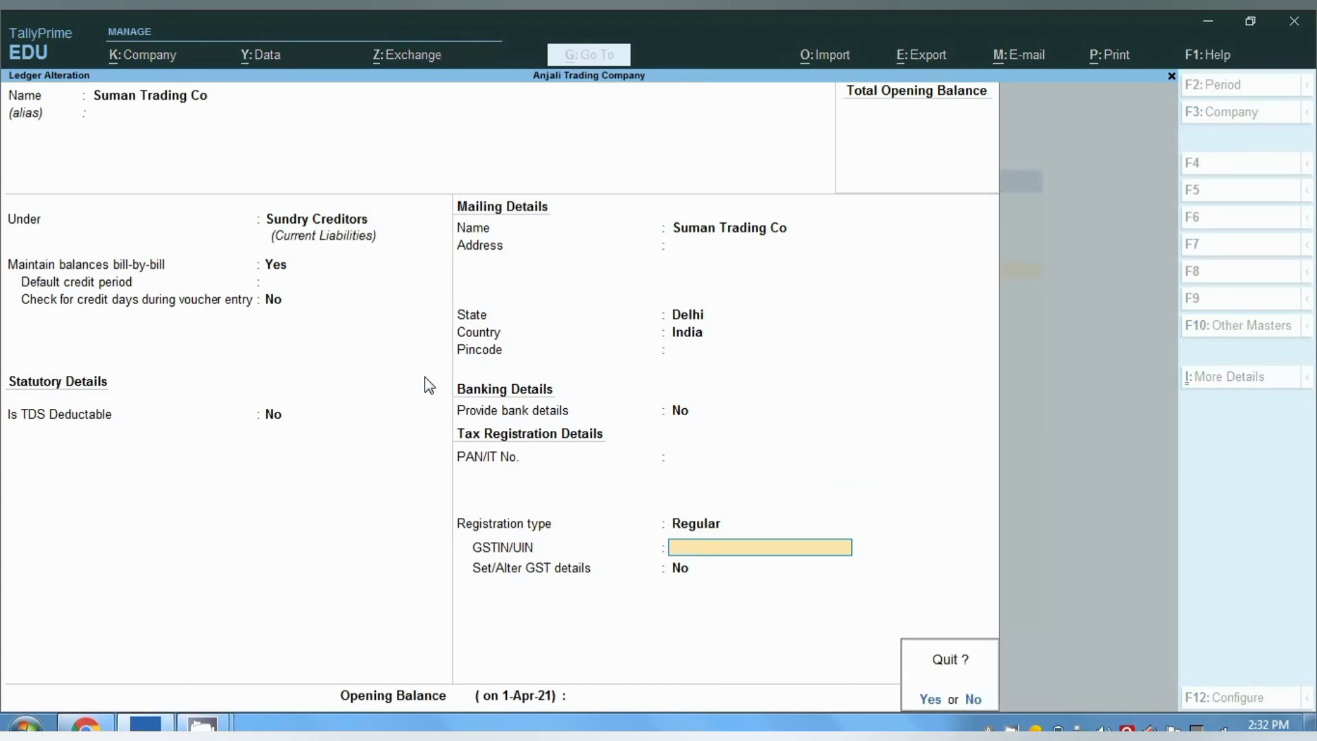
pyautogui.press('y')
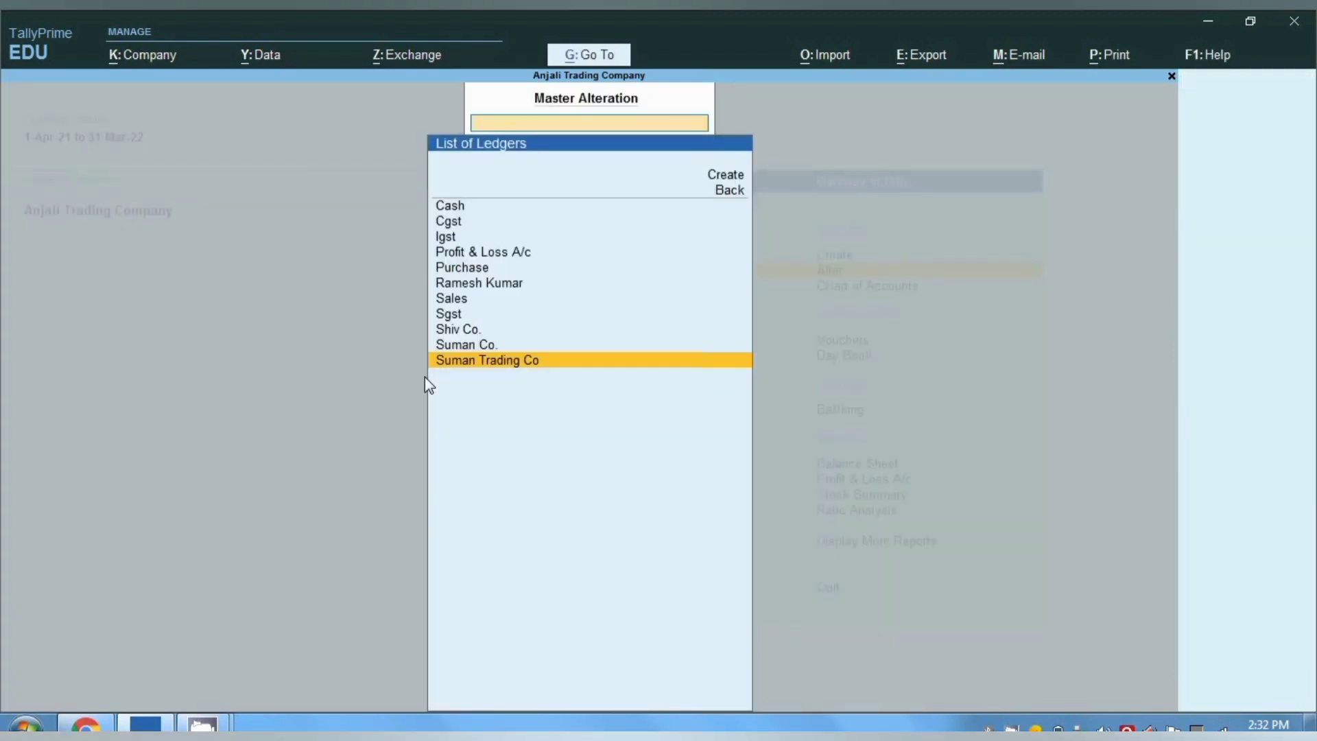
# Open the Purchase ledger for alteration, keep it under Purchase Accounts with GST Applicable and supply type Goods, and save it
pyautogui.press('Up')
pyautogui.press('Up')
pyautogui.press('Up')
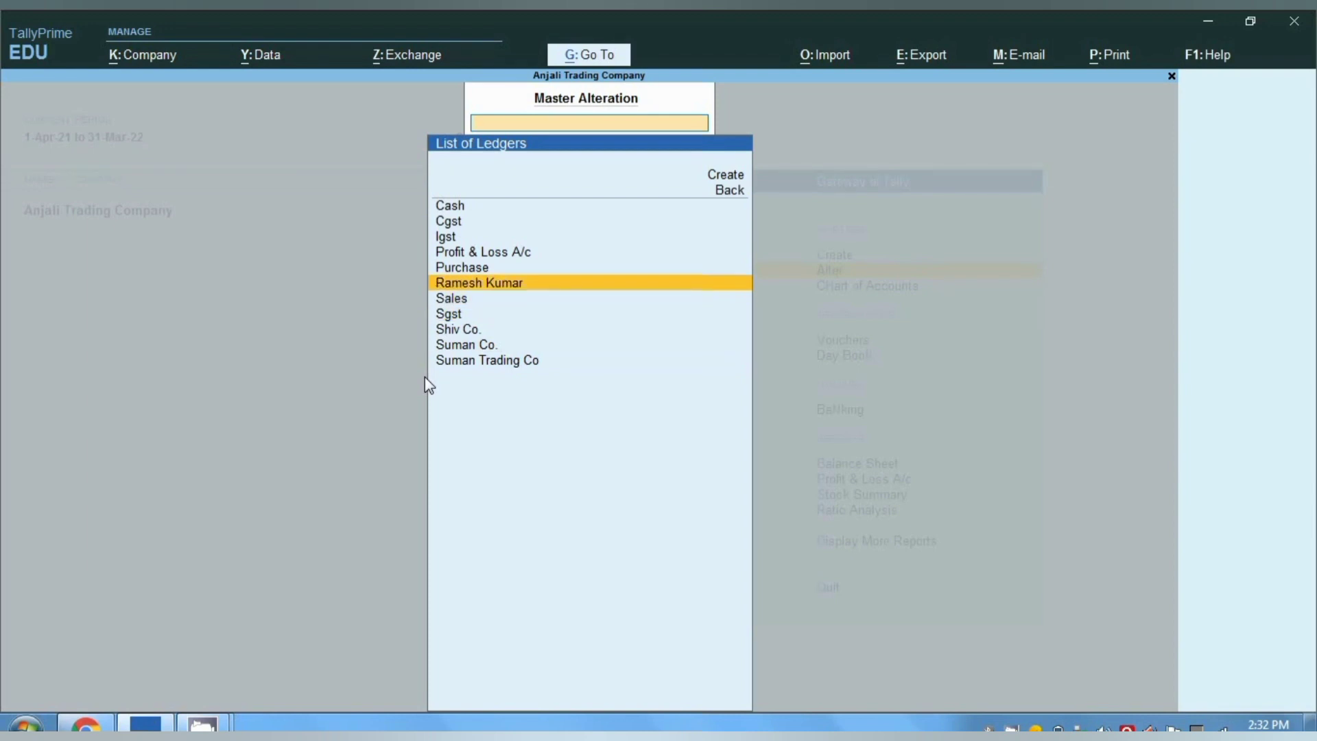
pyautogui.press('Return')
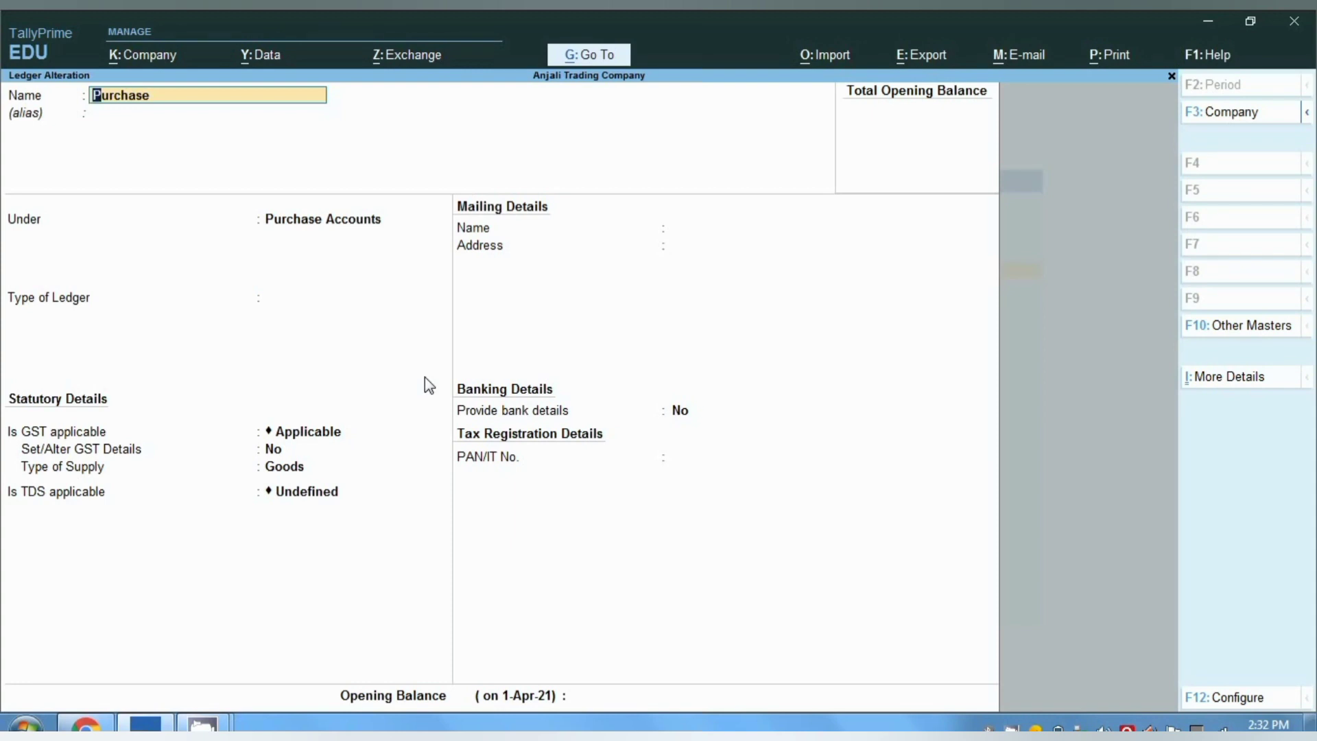
pyautogui.press('Return')
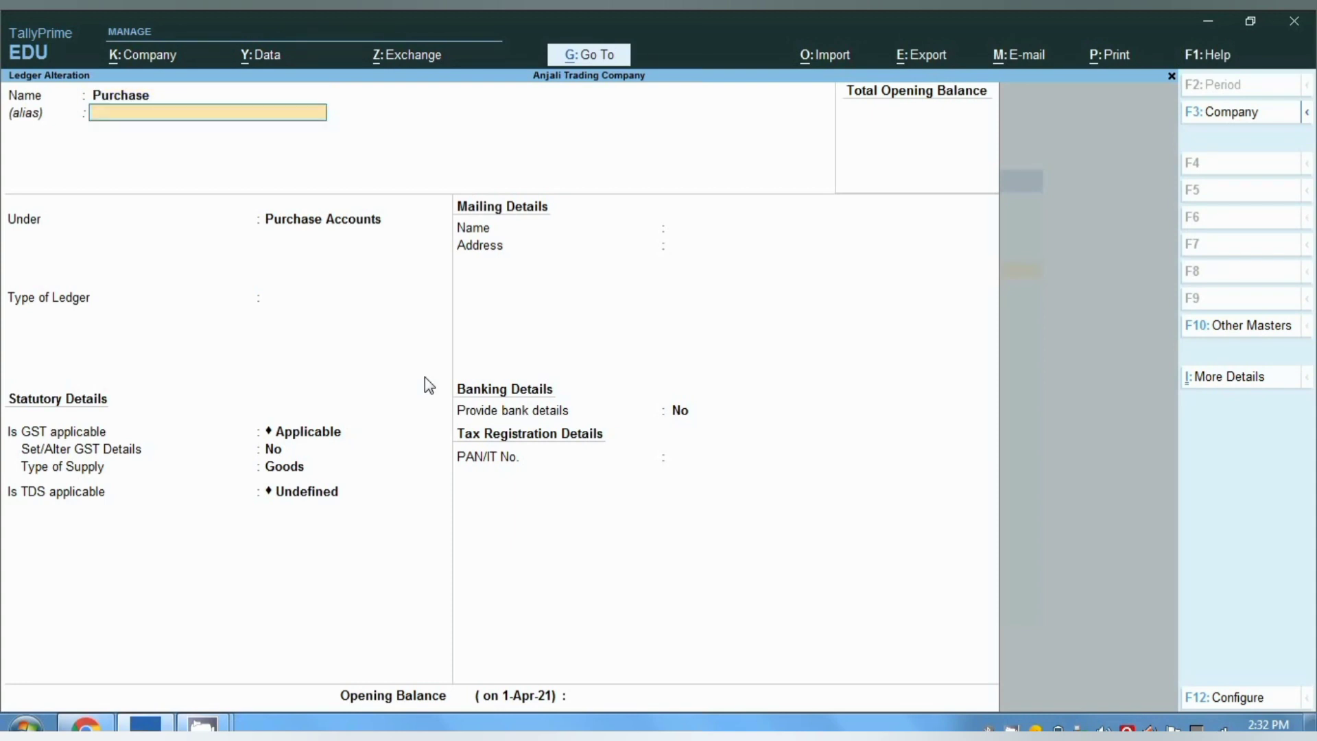
pyautogui.press('Return')
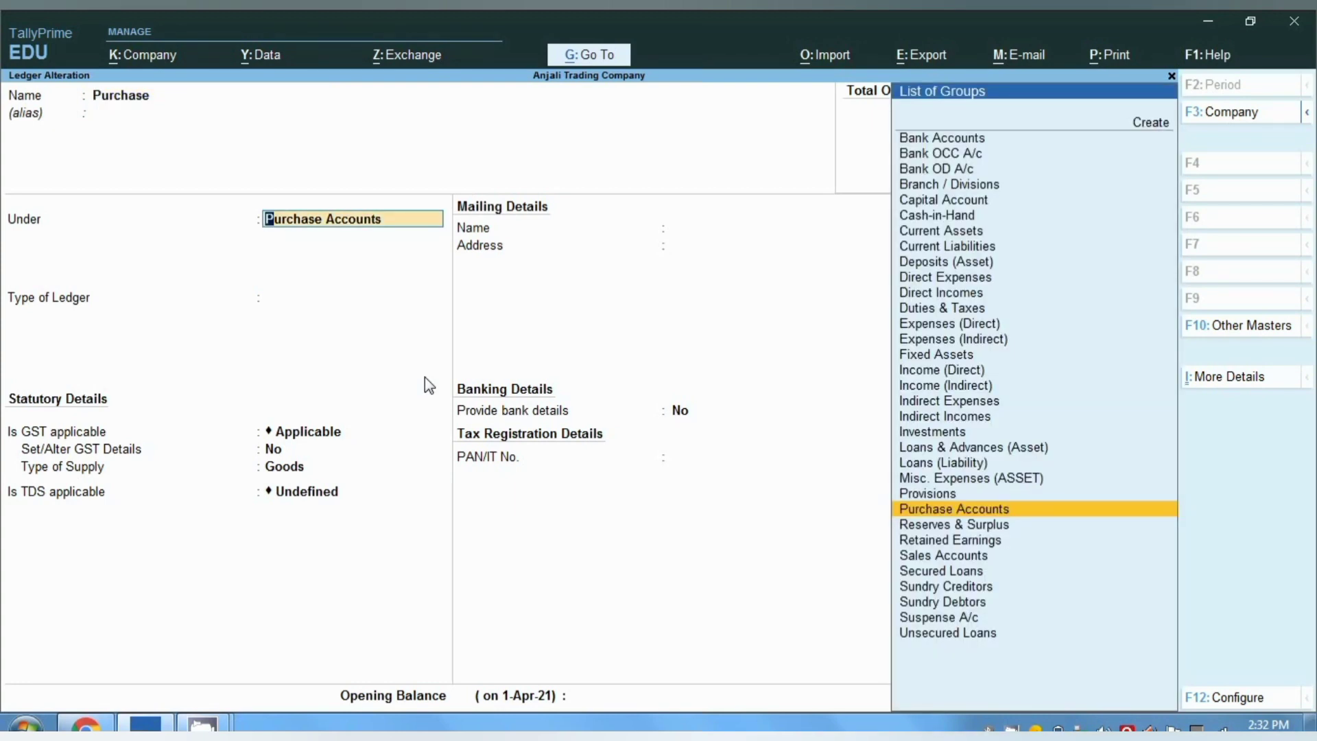
pyautogui.press('Return')
pyautogui.press('Return')
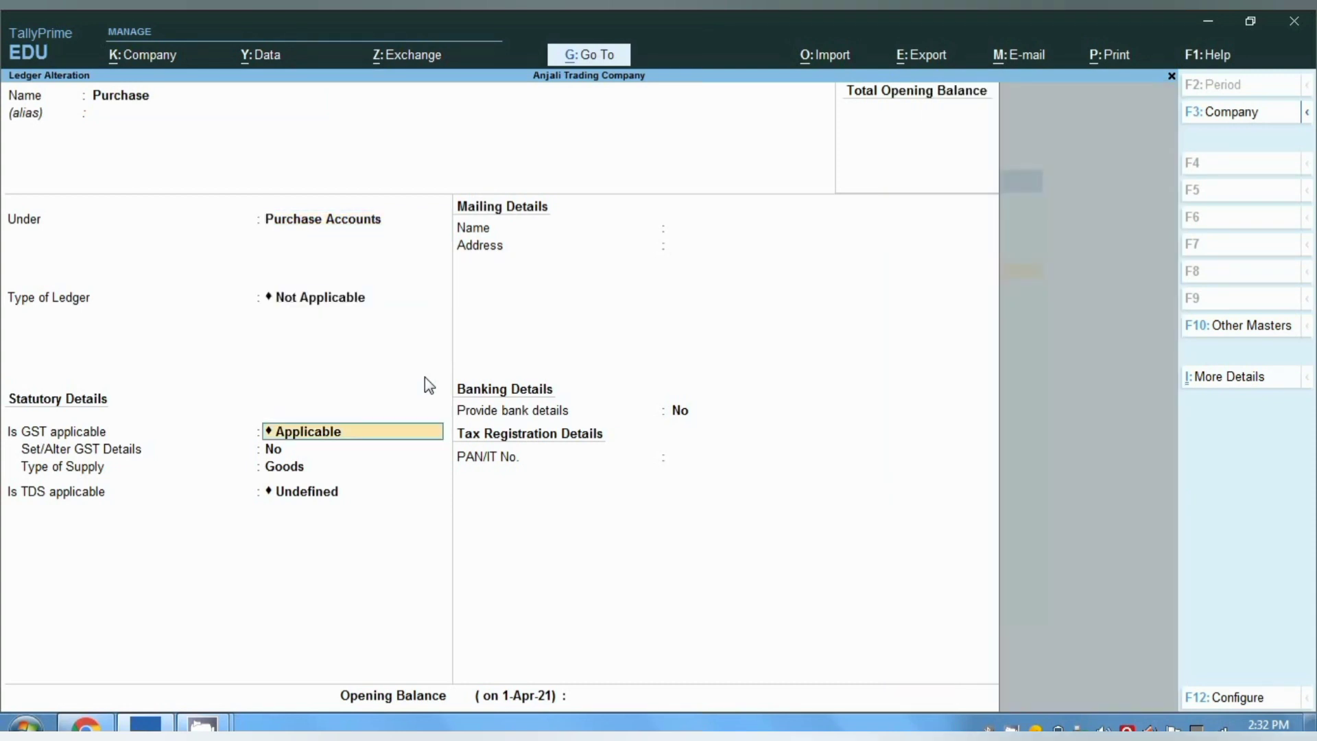
pyautogui.press('Return')
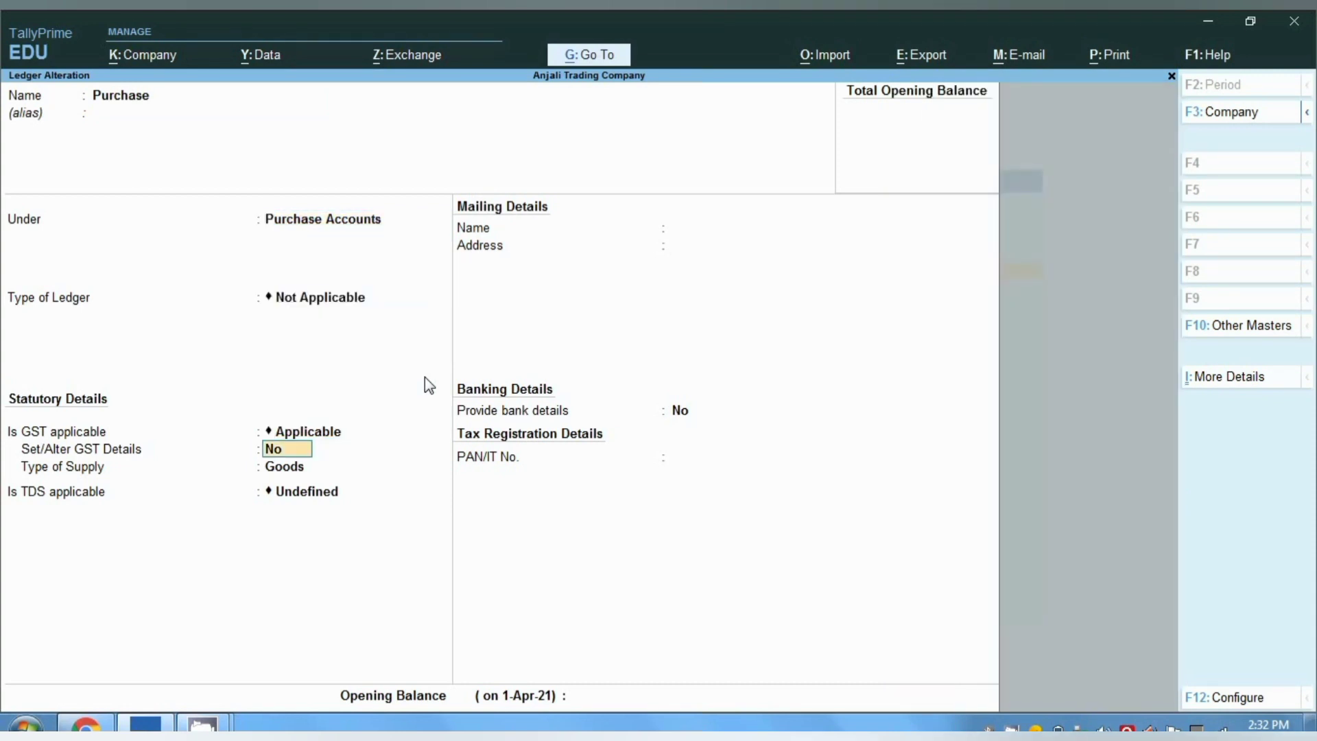
pyautogui.press('Return')
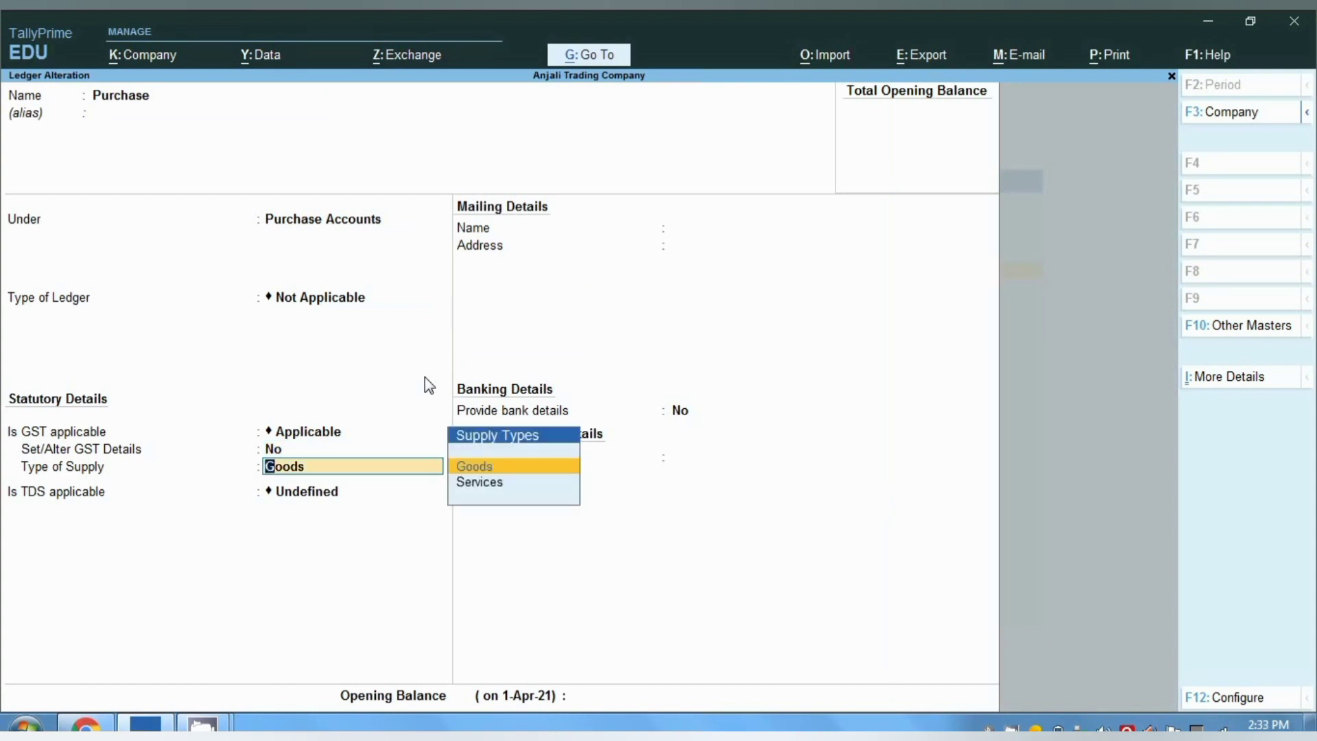
pyautogui.hotkey('ctrl', 'a')
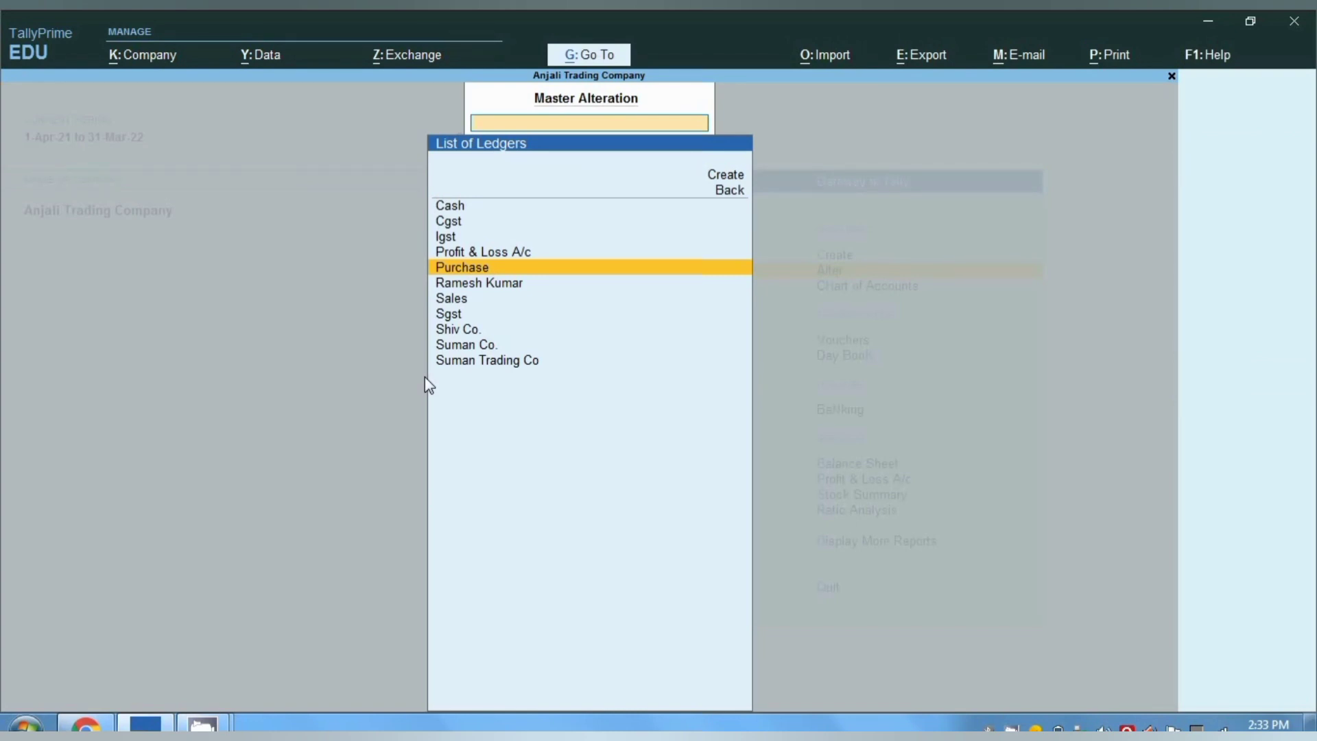
# Review the Cgst ledger's group, duty type, tax type and calculation percentage, and quit it without saving
pyautogui.press('Up')
pyautogui.press('Up')
pyautogui.press('Up')
pyautogui.press('Return')
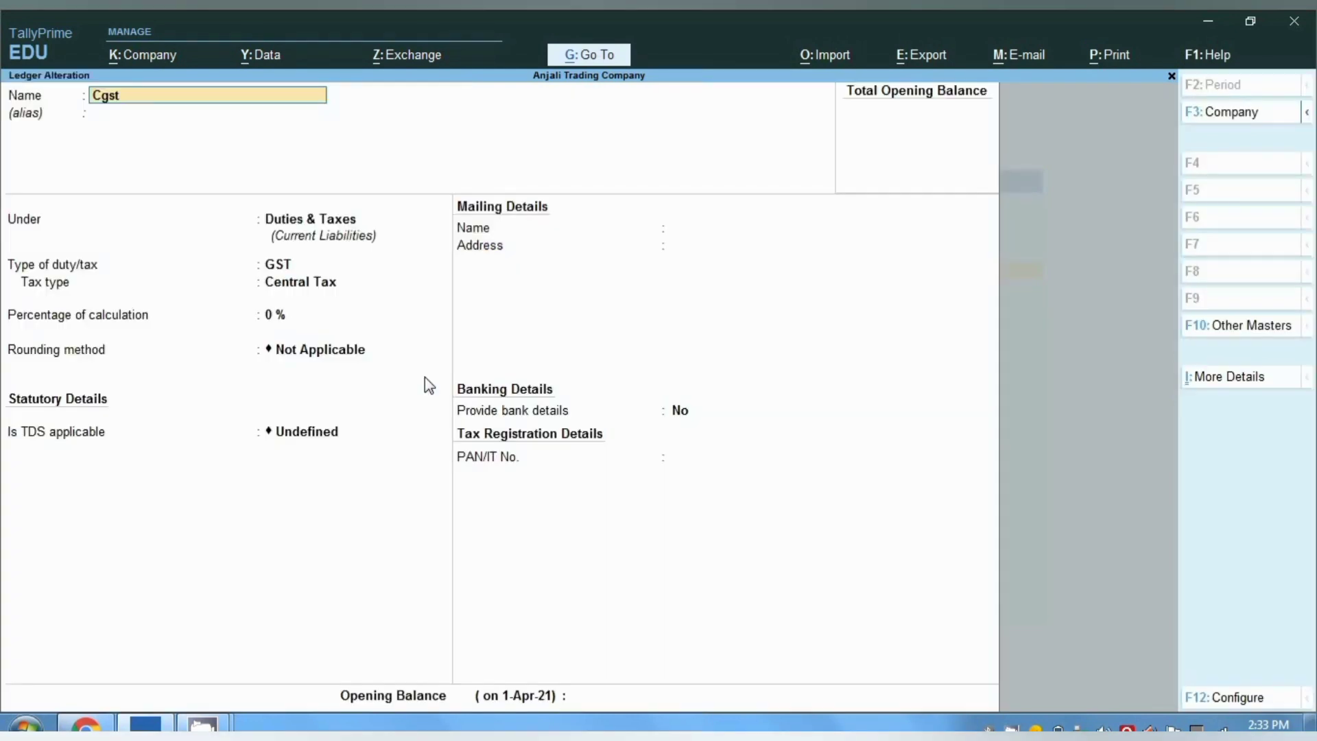
pyautogui.press('Return')
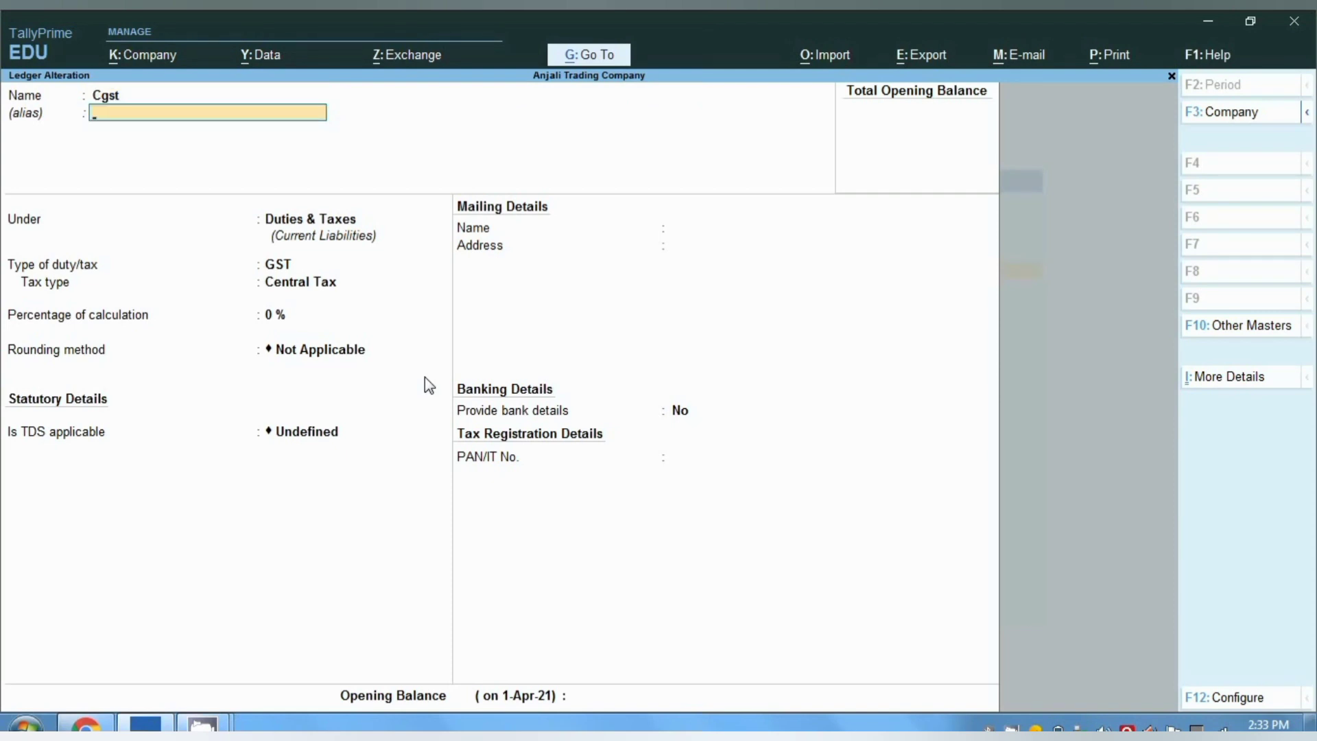
pyautogui.press('Return')
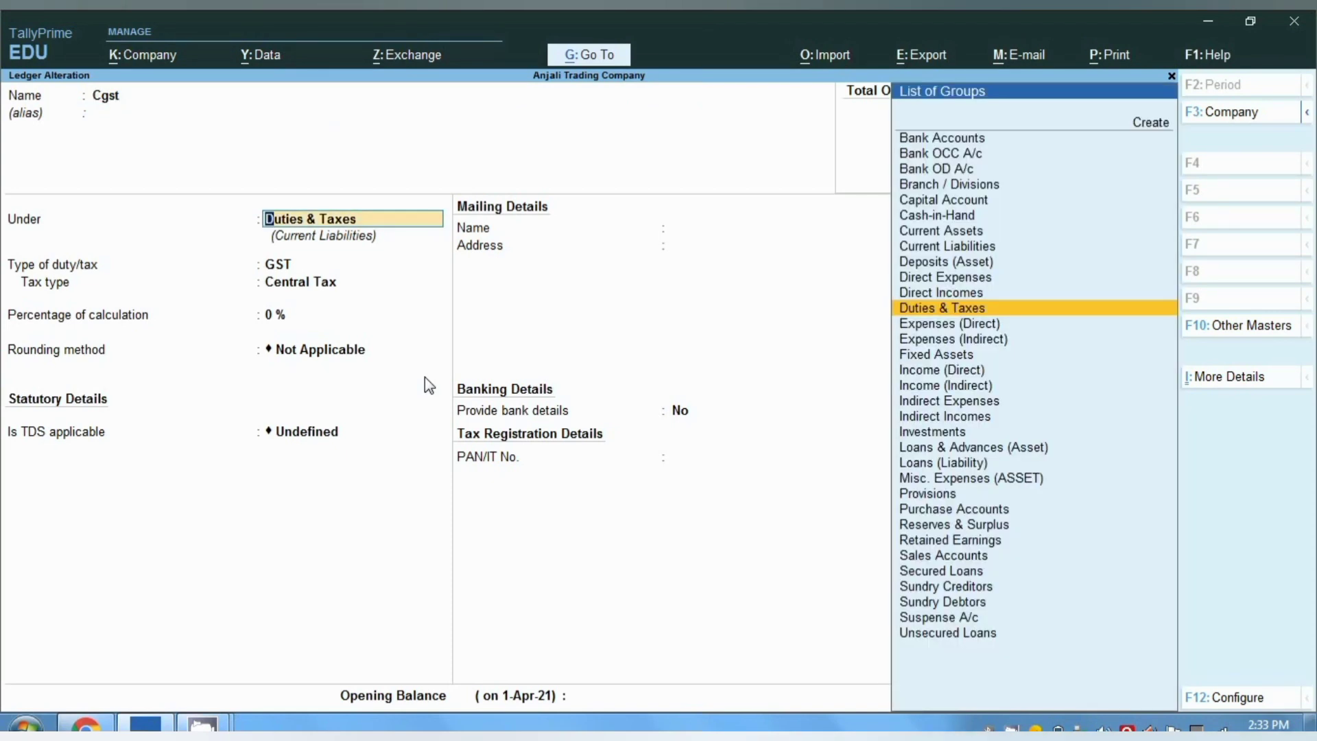
pyautogui.press('Return')
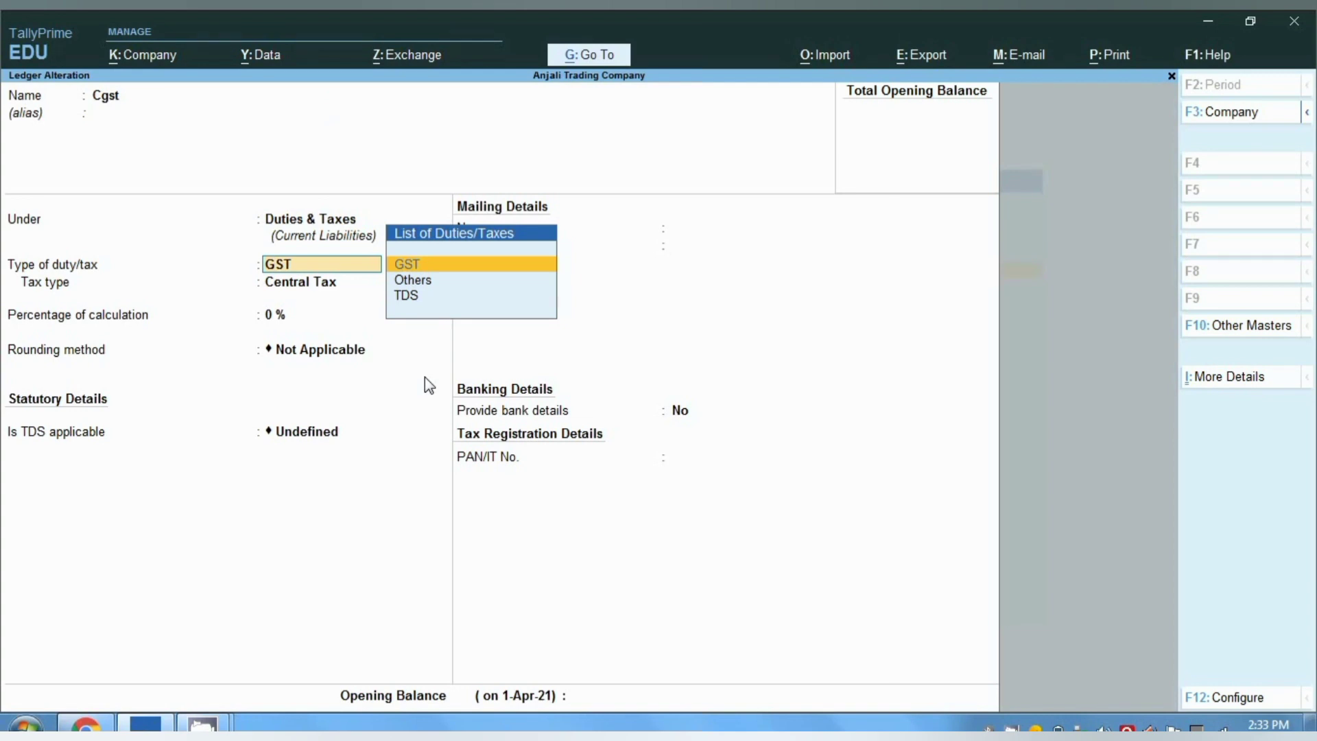
pyautogui.press('Return')
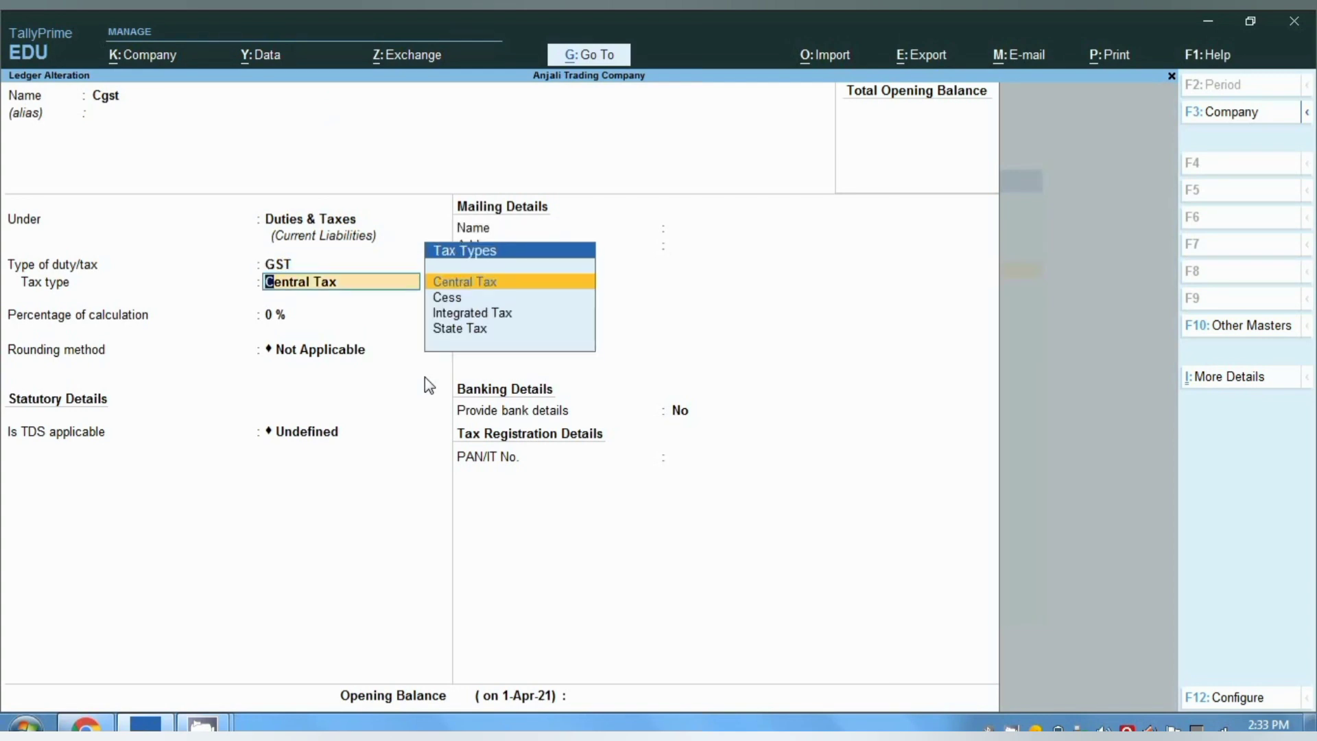
pyautogui.press('Return')
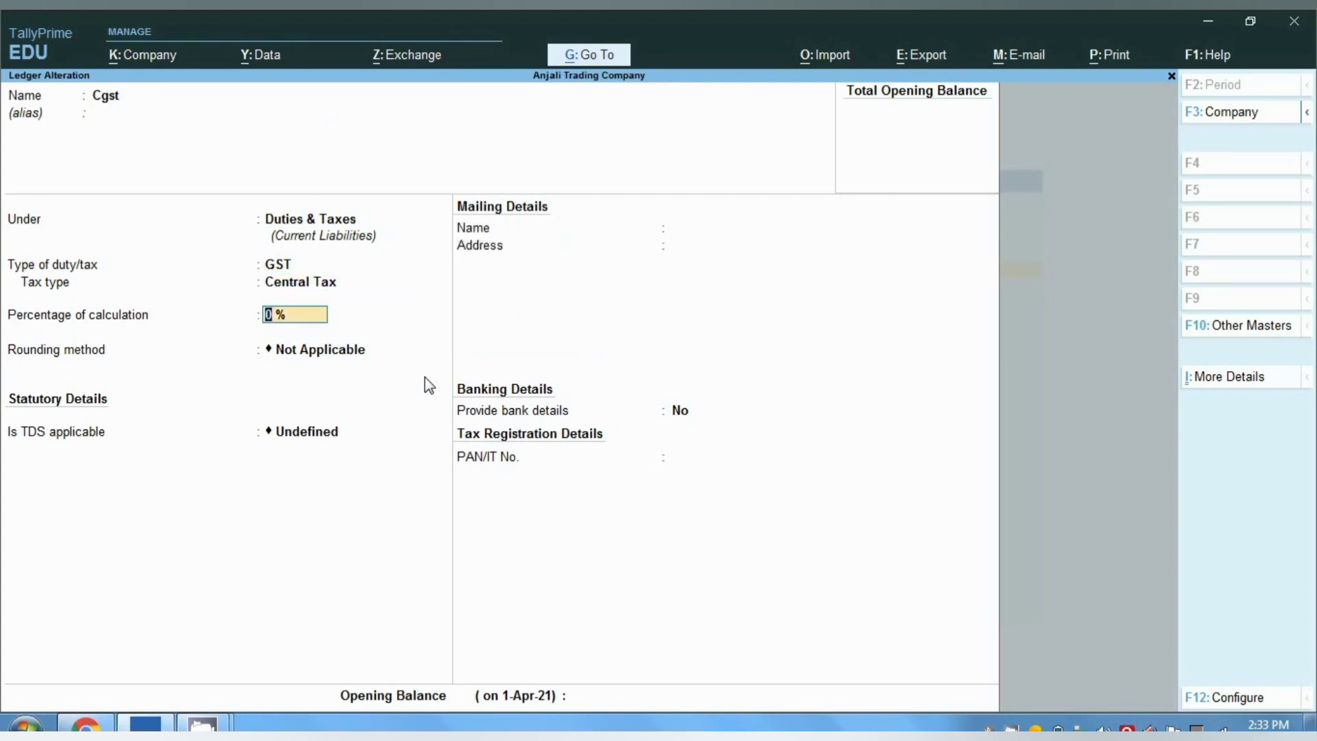
pyautogui.press('BackSpace')
pyautogui.press('Escape')
pyautogui.press('y')
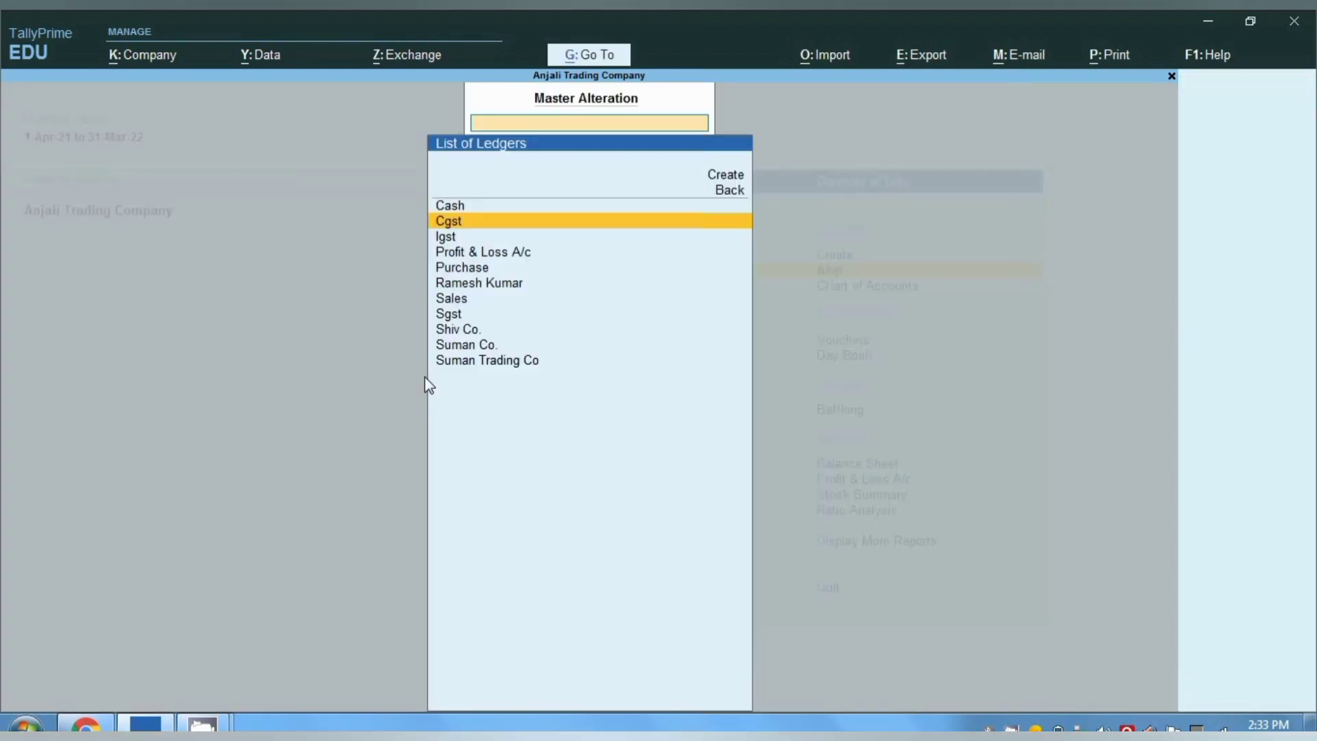
# Review the Sgst ledger's group, duty type and tax type, quit without saving, and return to the Gateway of Tally
pyautogui.press('Down')
pyautogui.press('Down')
pyautogui.press('Down')
pyautogui.press('Down')
pyautogui.press('Down')
pyautogui.press('Down')
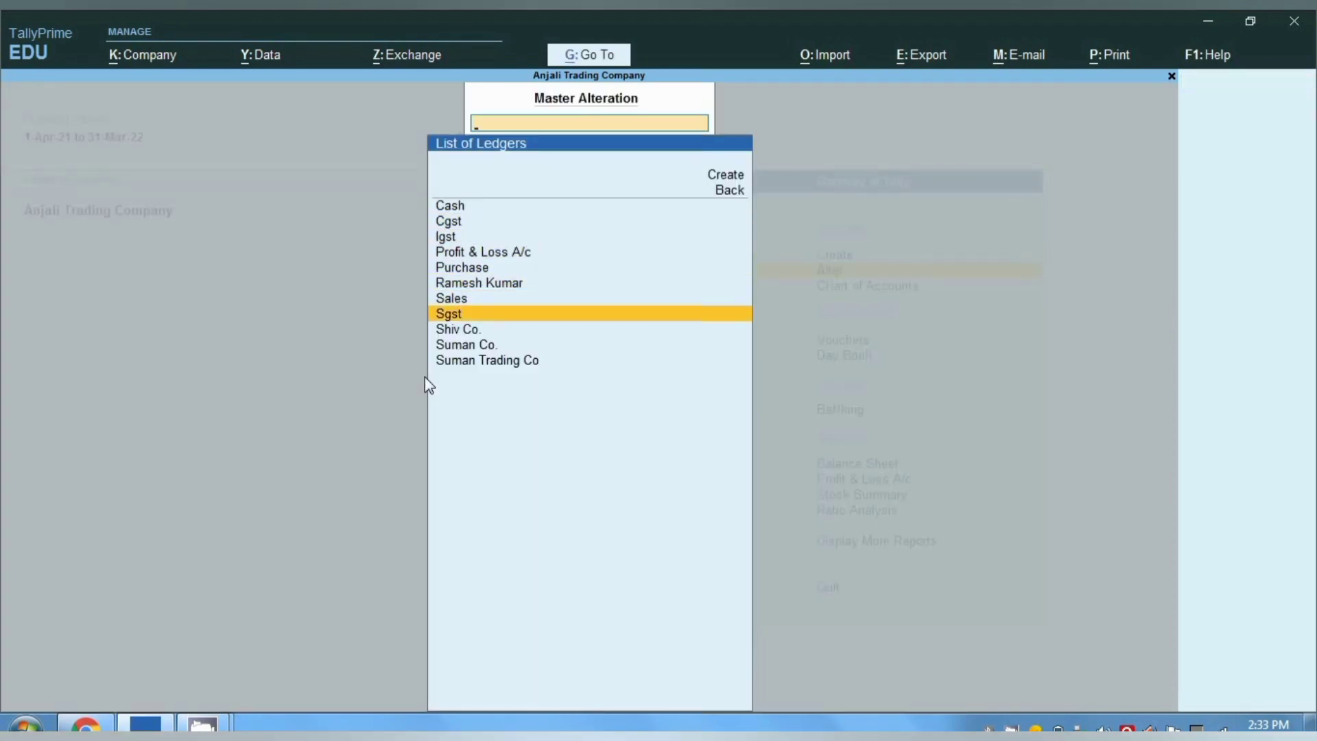
pyautogui.press('Return')
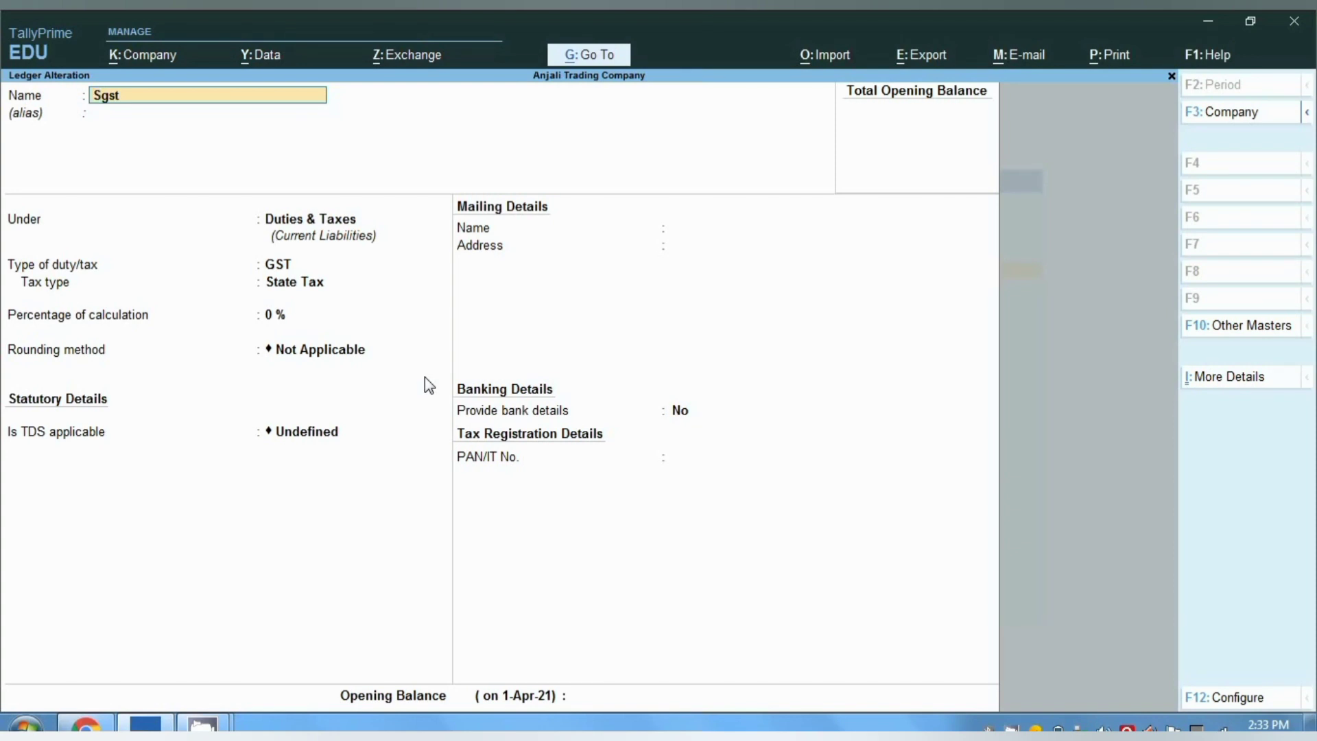
pyautogui.press('Return')
pyautogui.press('Return')
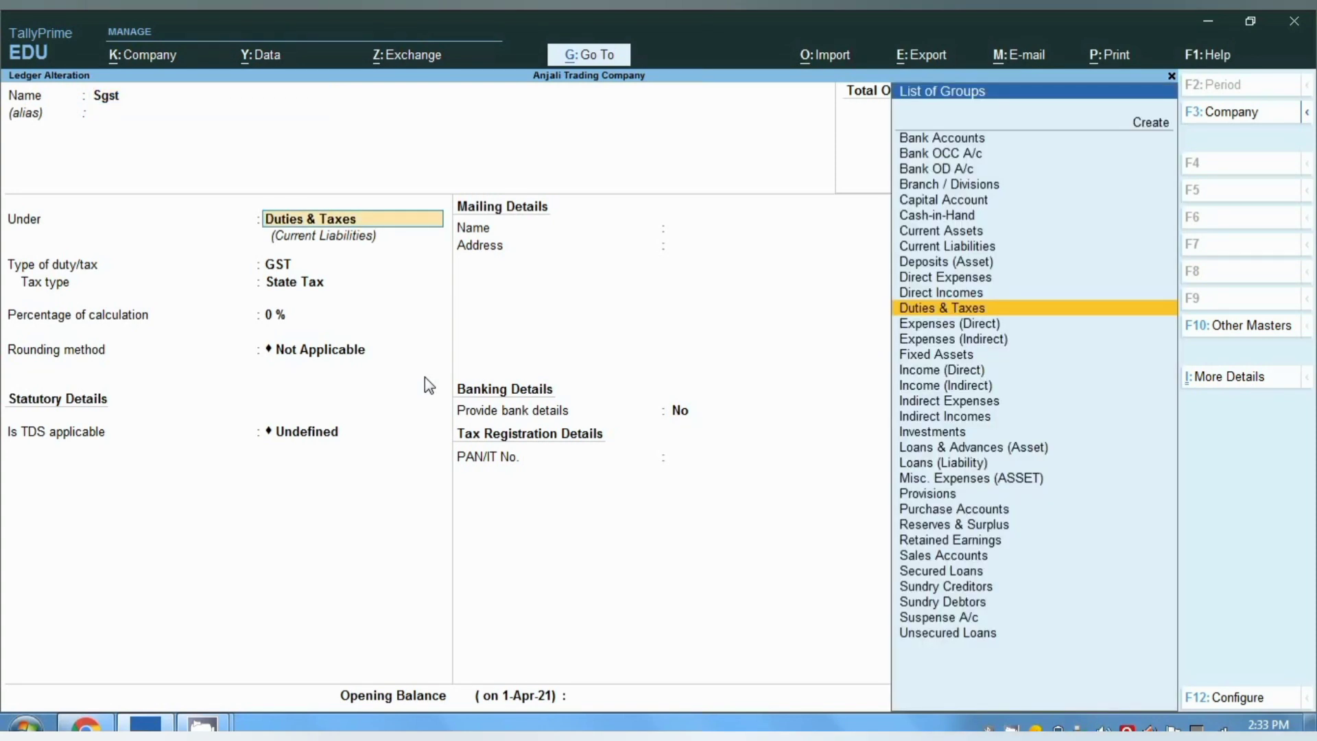
pyautogui.press('Return')
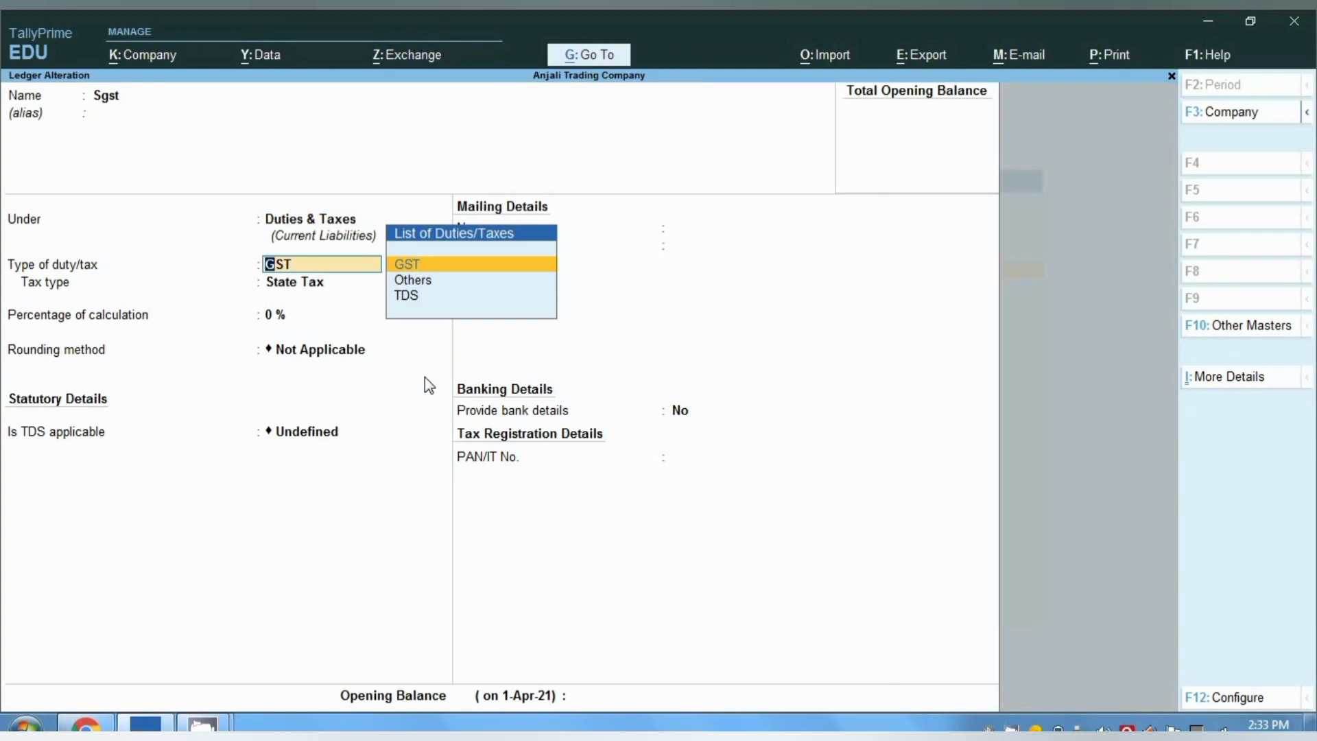
pyautogui.press('Return')
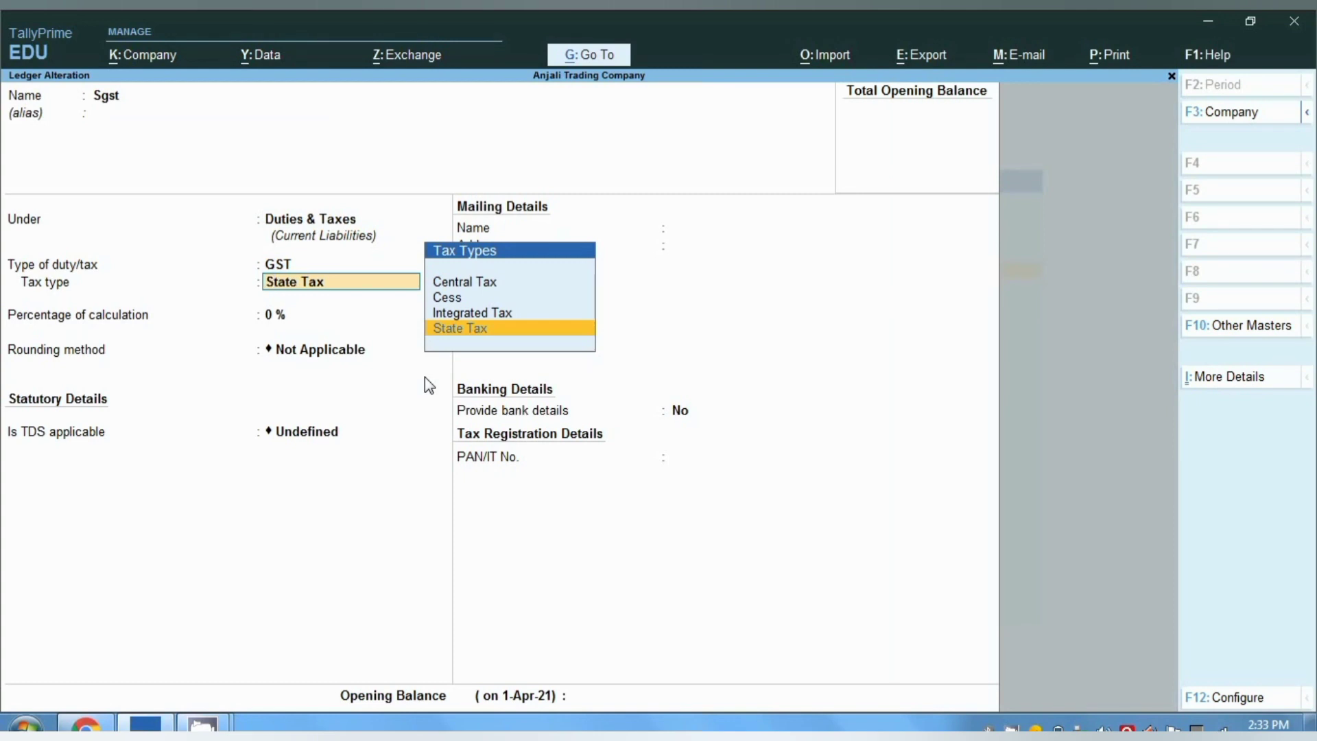
pyautogui.press('ctrl')
pyautogui.write('a')
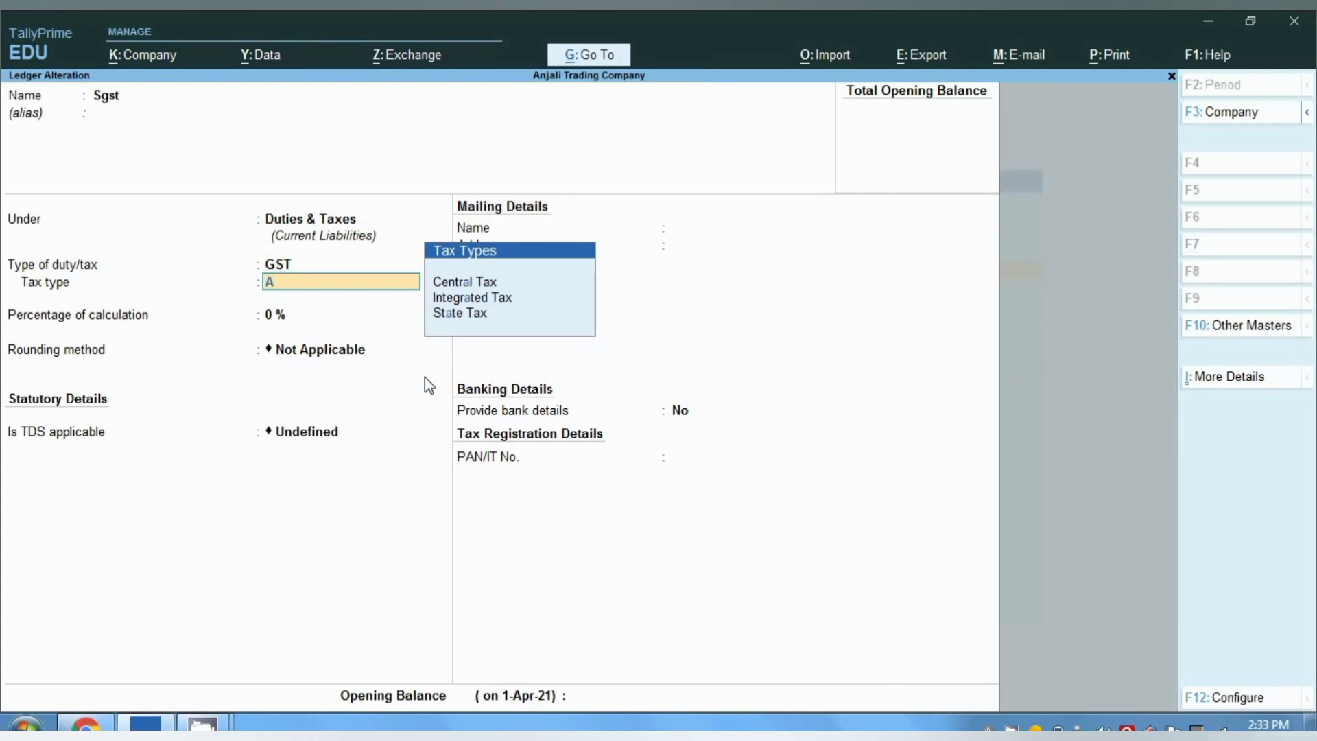
pyautogui.press('BackSpace')
pyautogui.press('Escape')
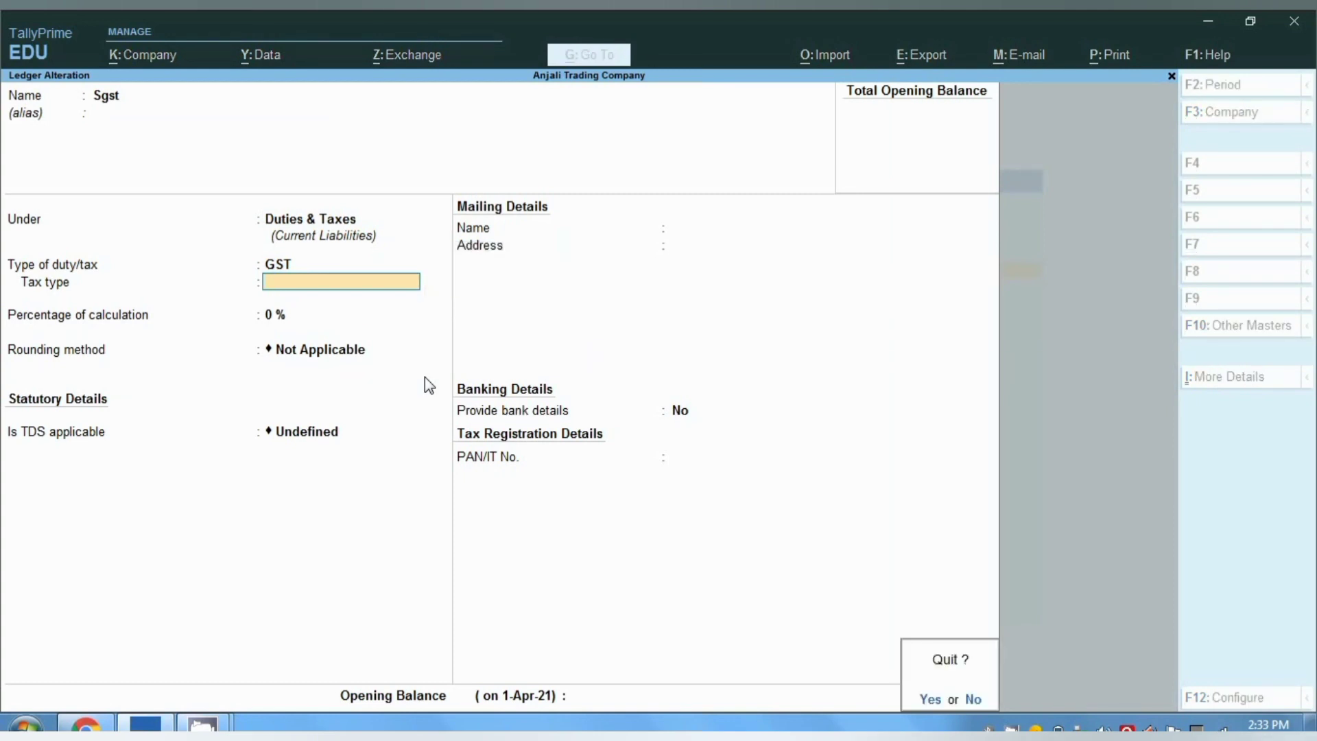
pyautogui.press('y')
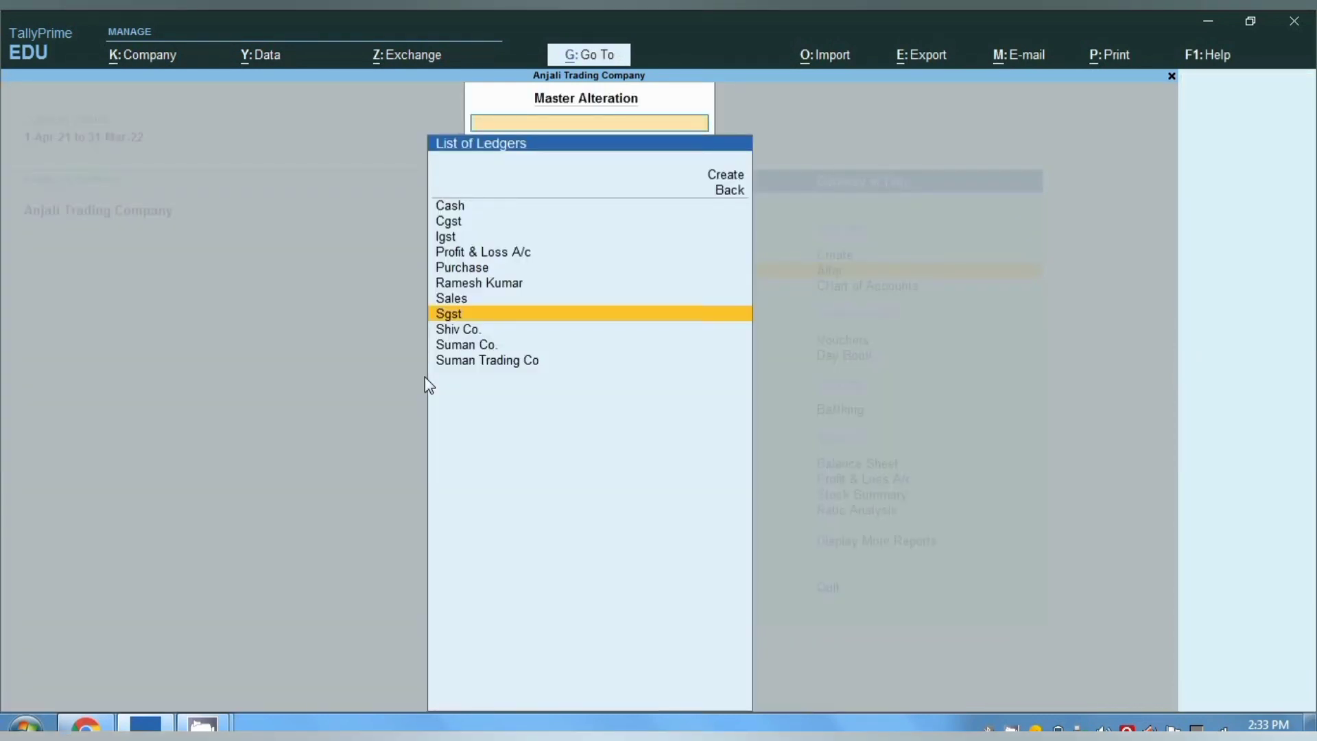
pyautogui.press('Escape')
pyautogui.press('Escape')
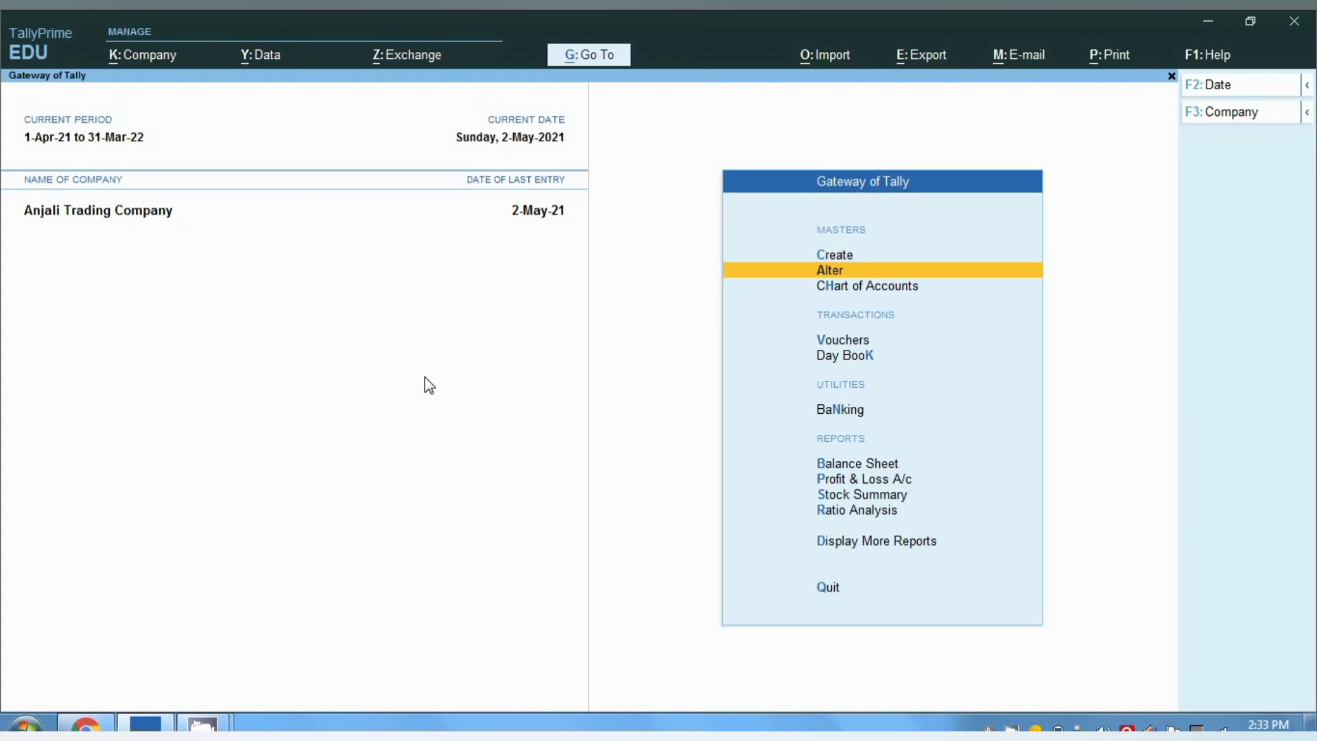
# Start a new purchase voucher, view it in Item Invoice mode, and switch it back to As Voucher mode
pyautogui.press('v')
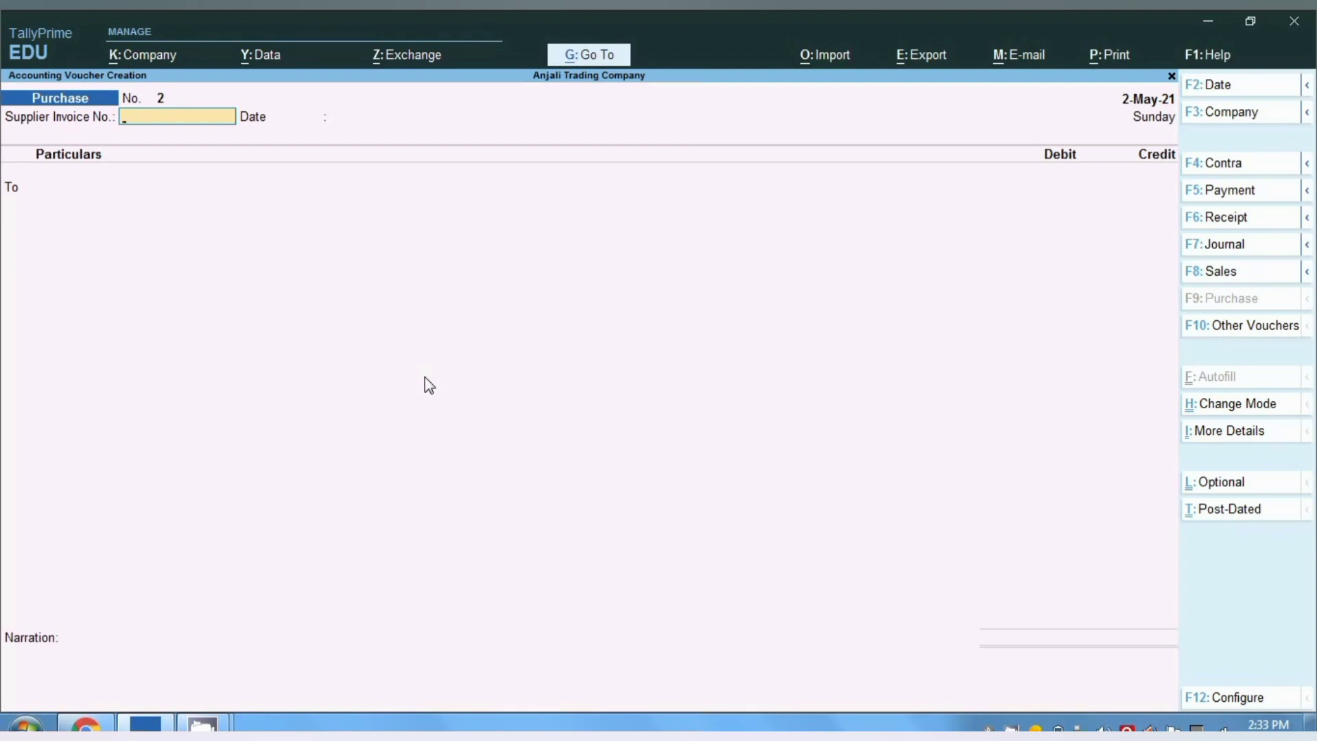
pyautogui.click(1233, 411)
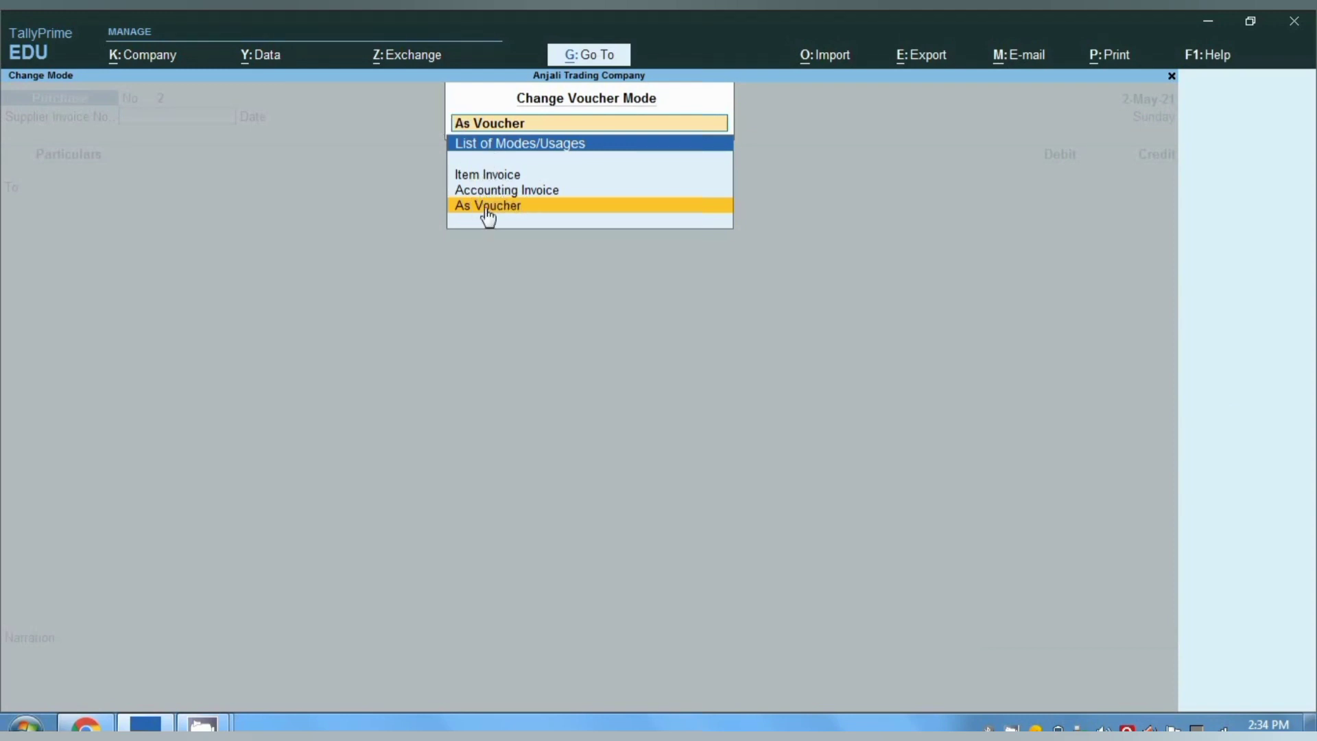
pyautogui.click(471, 176)
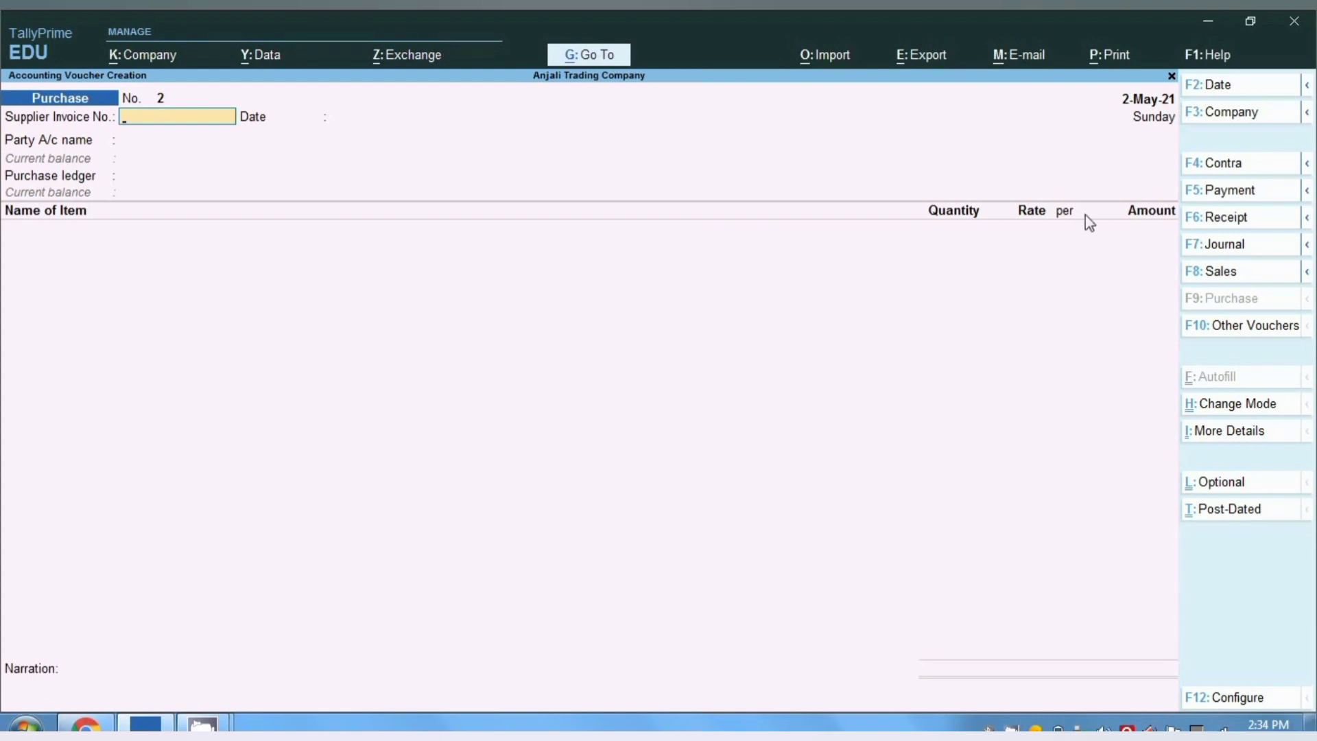
pyautogui.click(1200, 404)
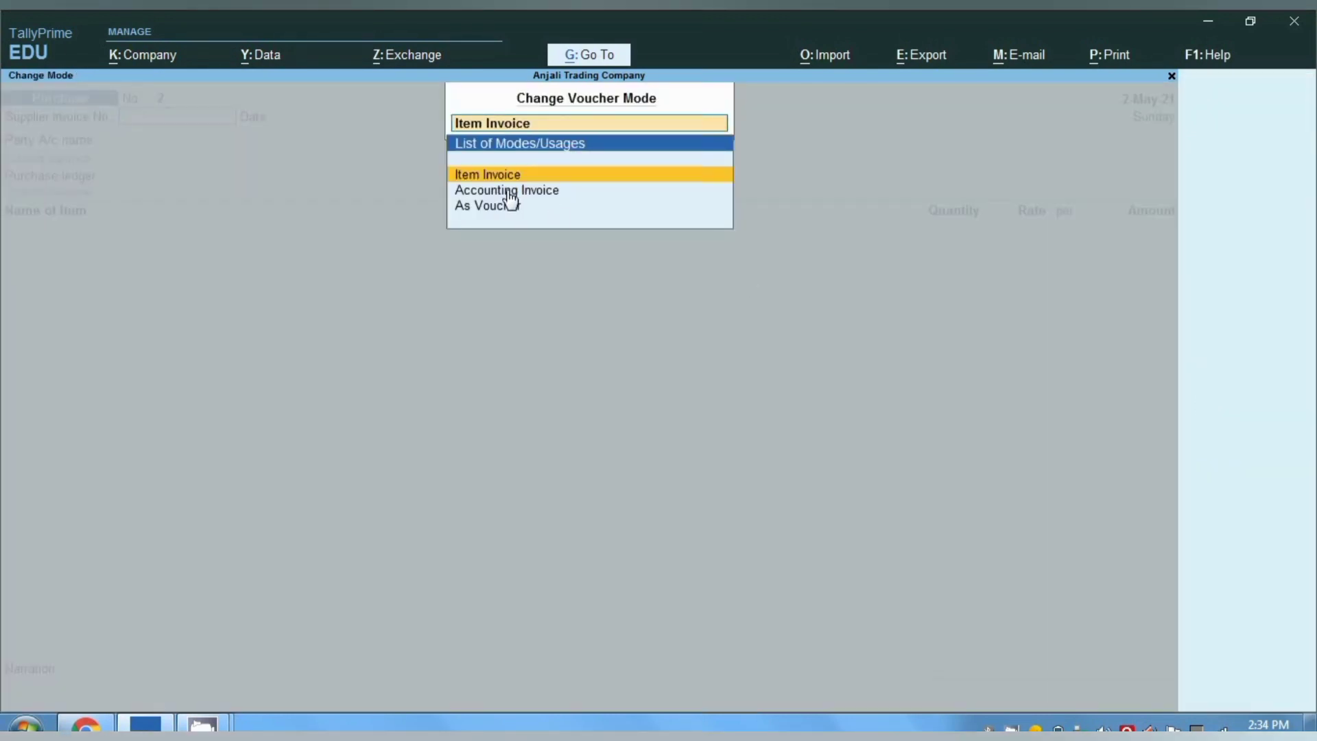
pyautogui.click(498, 215)
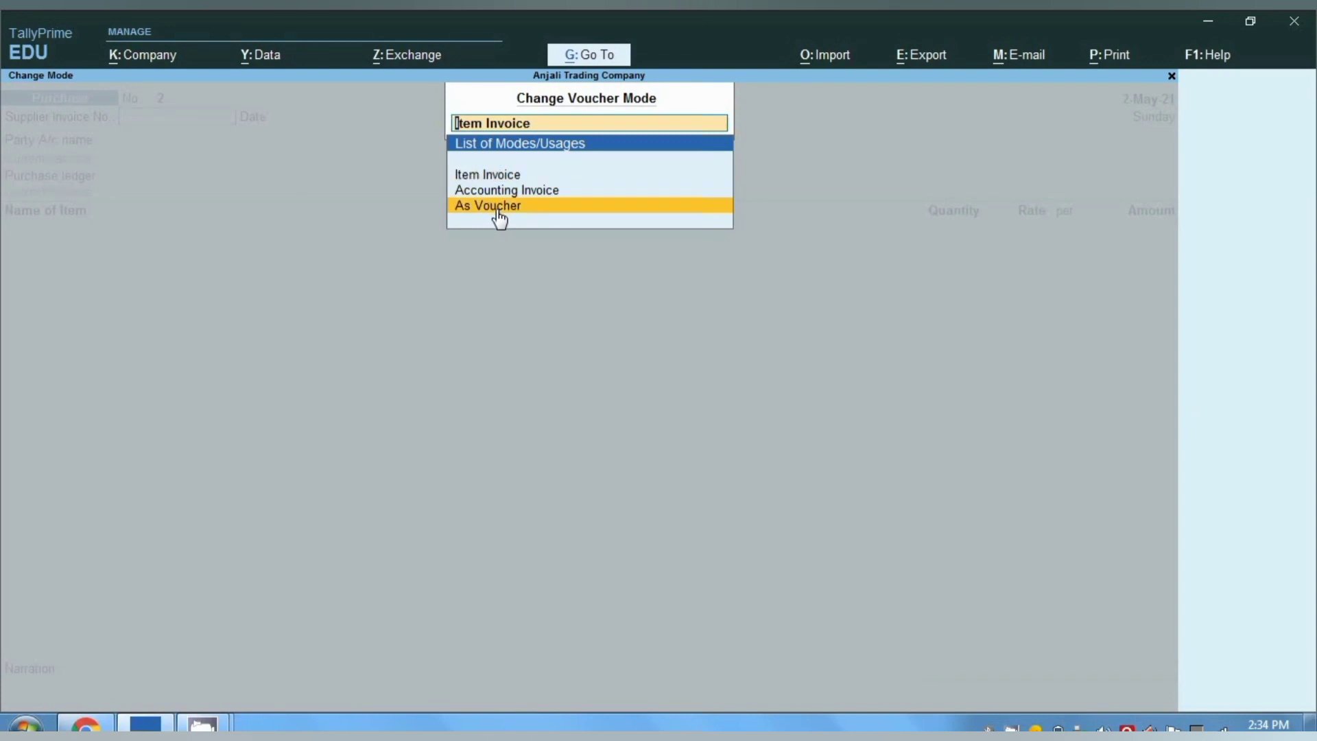
pyautogui.click(498, 212)
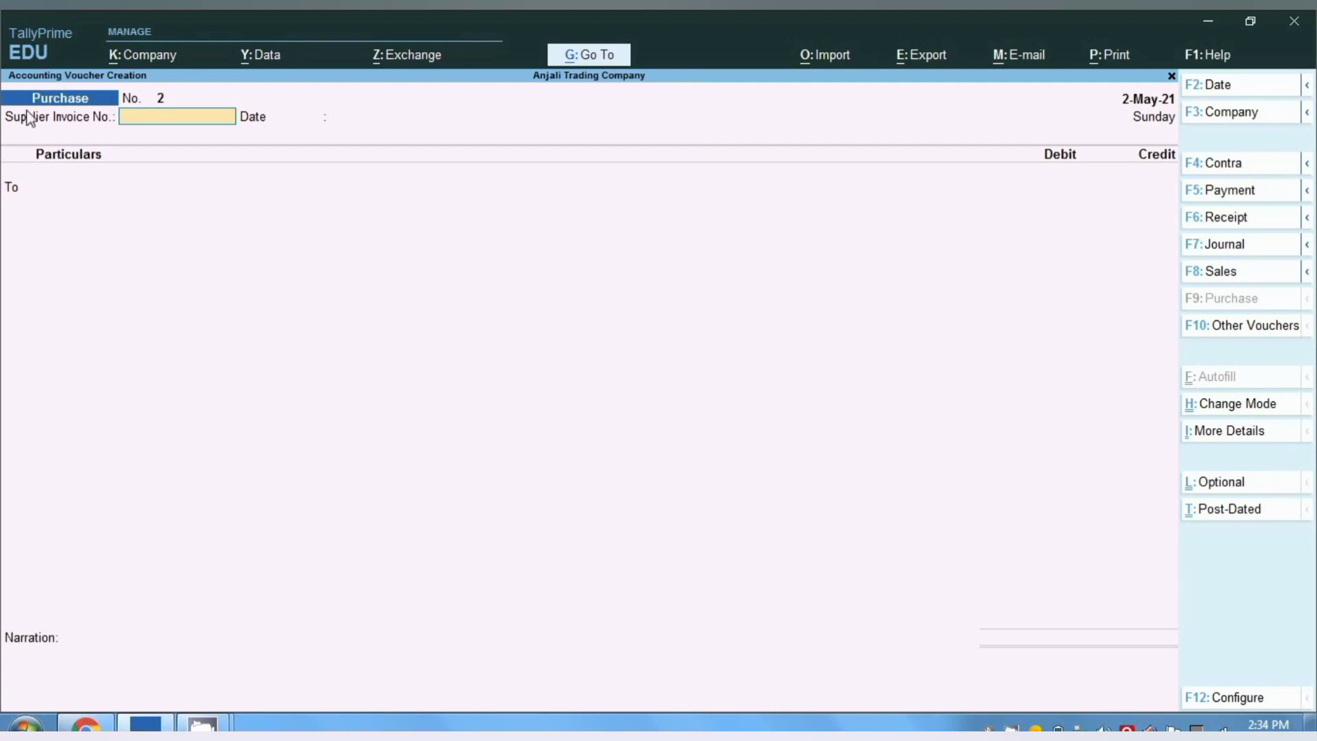
pyautogui.press('F2')
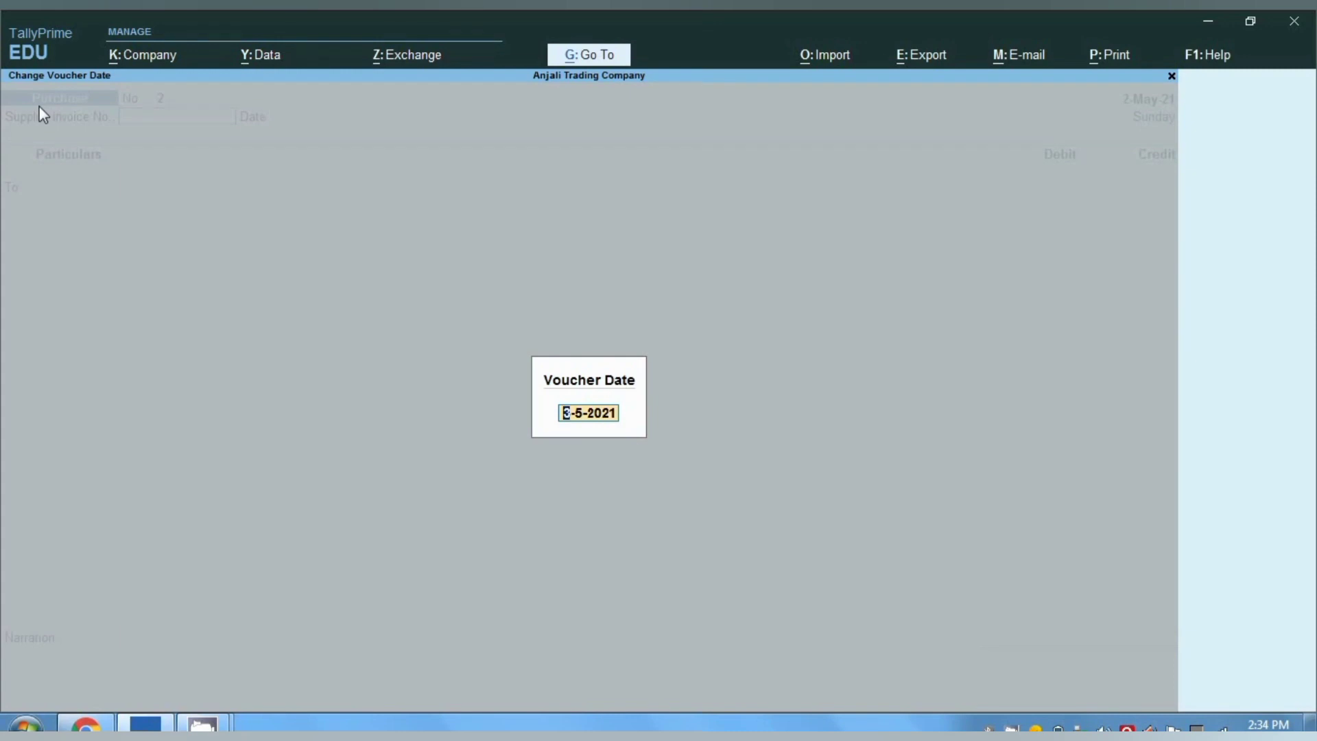
pyautogui.press('Escape')
pyautogui.press('Escape')
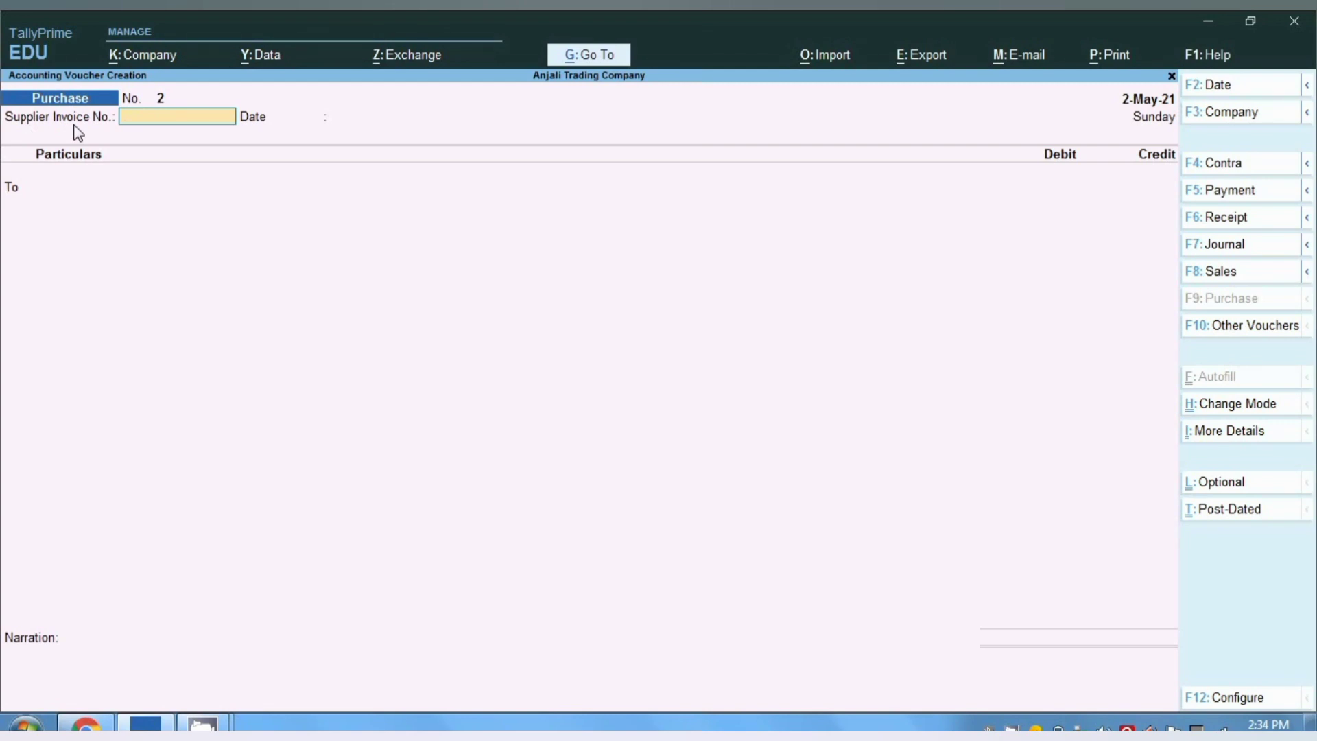
# Enter supplier invoice number 1111 with date 2-May-21 in the purchase voucher
pyautogui.write('1111')
pyautogui.press('Return')
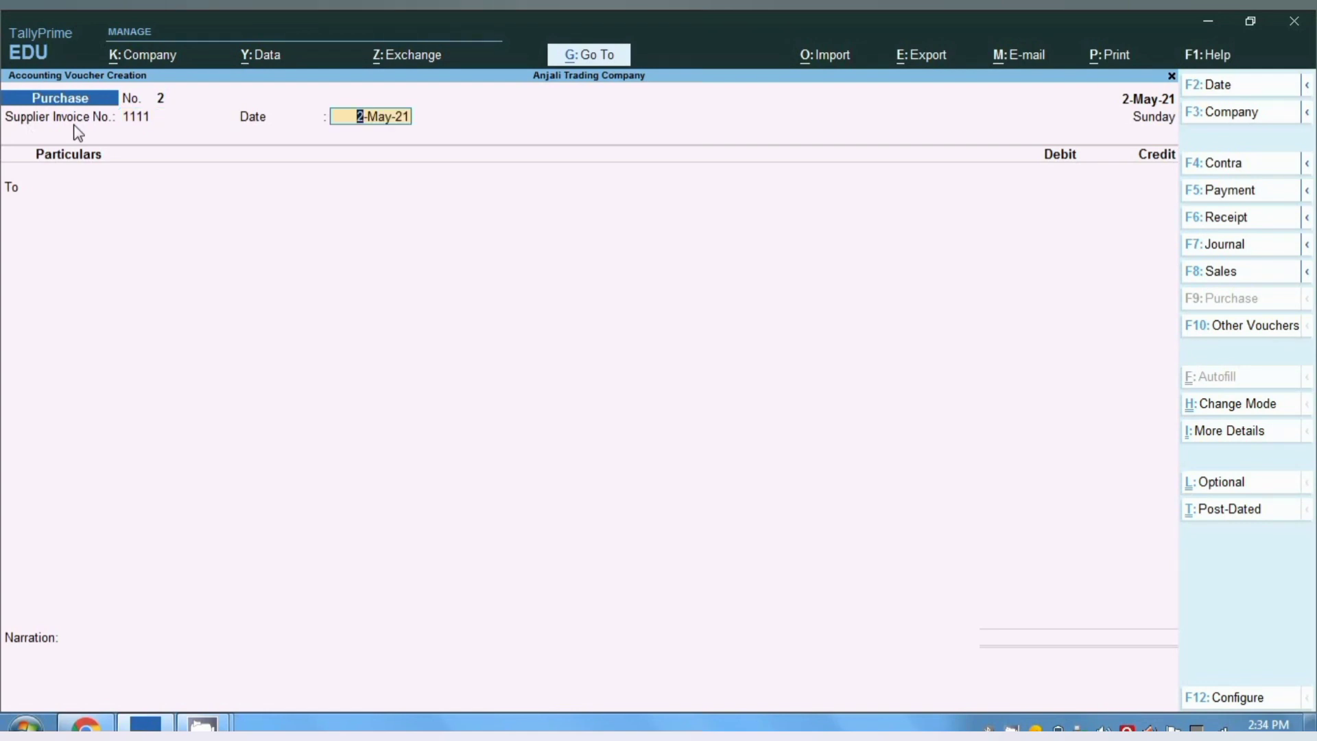
pyautogui.press('Return')
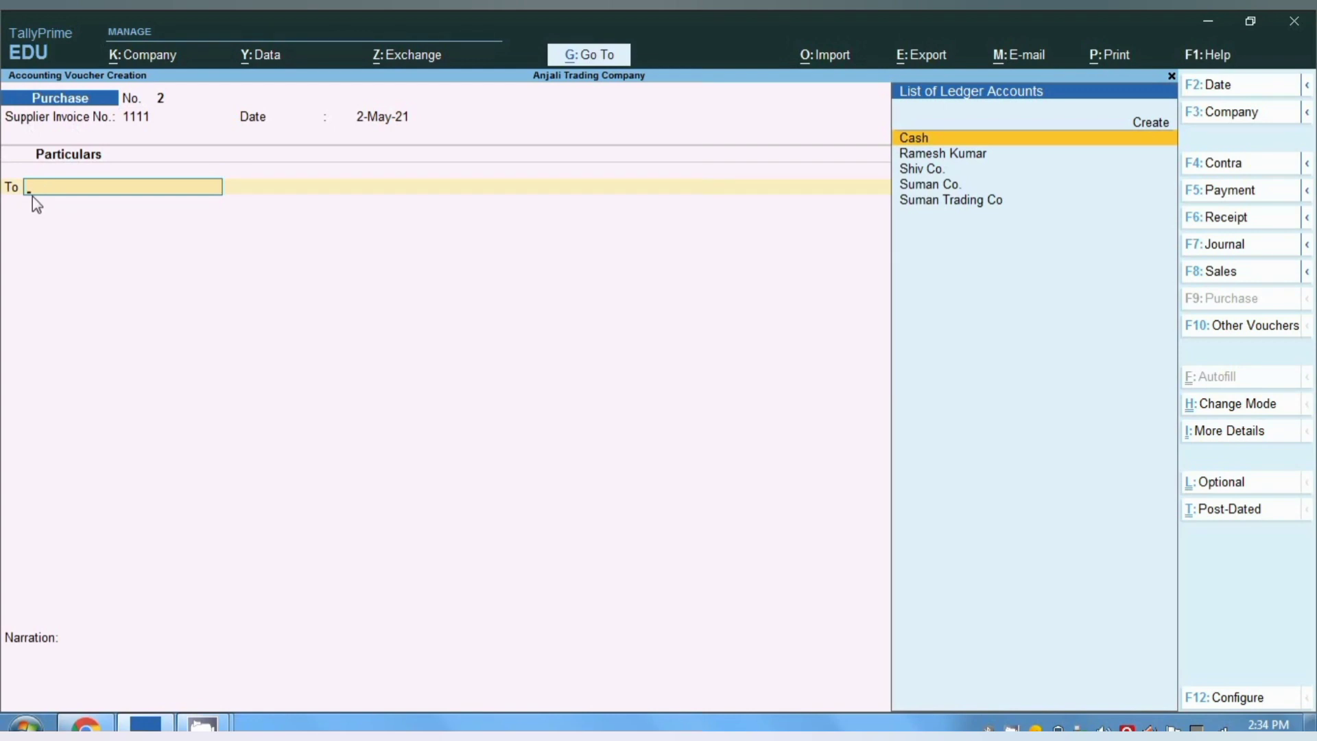
# Choose Suman Trading Co as the credited party, leaving the receipt details blank and accepting its party details with state Delhi
pyautogui.press('Down')
pyautogui.press('Down')
pyautogui.press('Down')
pyautogui.press('Down')
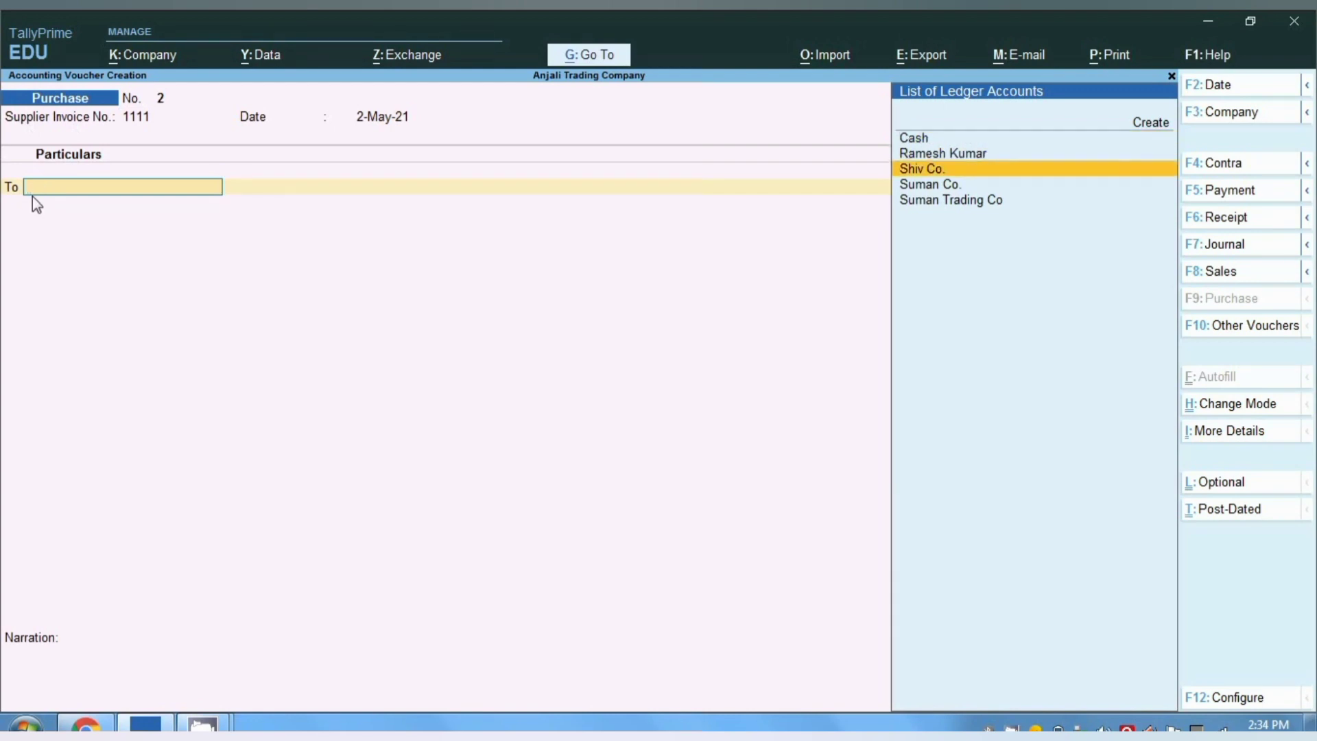
pyautogui.press('Return')
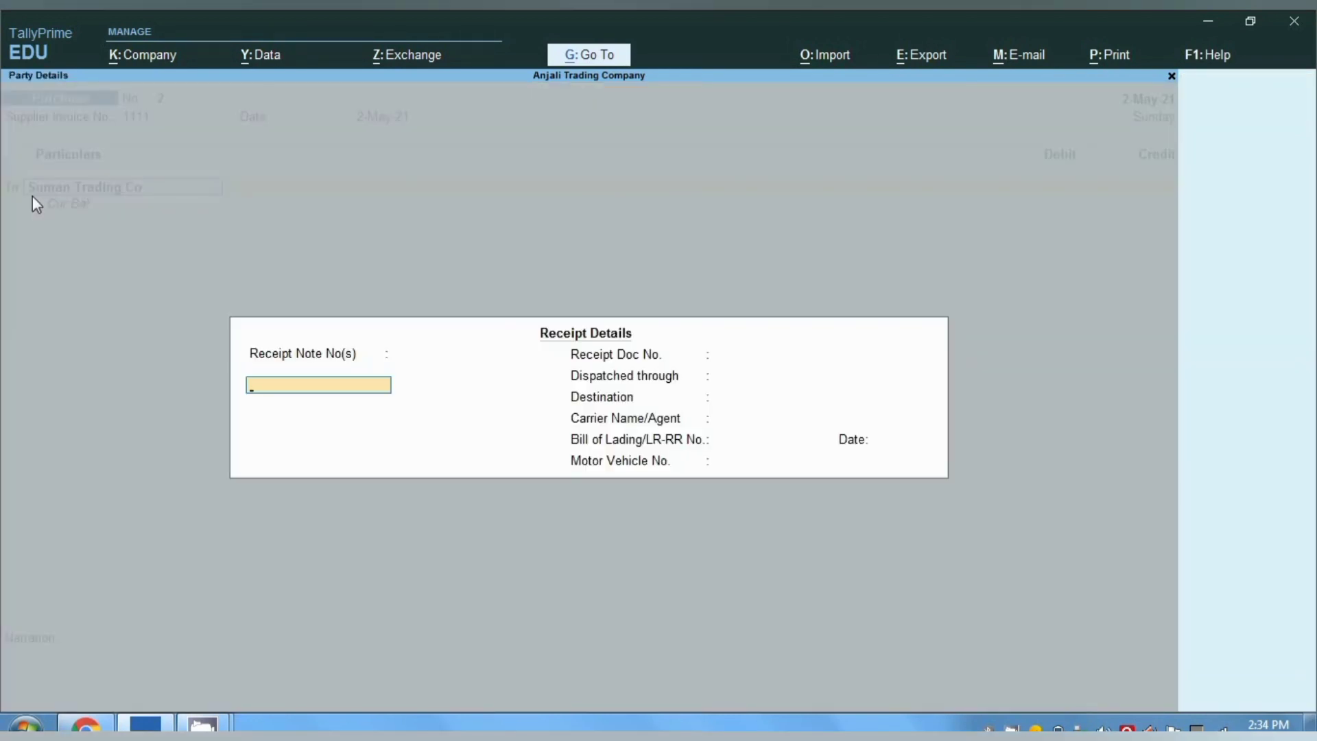
pyautogui.press('Return')
pyautogui.press('Return')
pyautogui.press('Return')
pyautogui.press('Return')
pyautogui.press('Return')
pyautogui.press('Return')
pyautogui.press('Return')
pyautogui.press('Return')
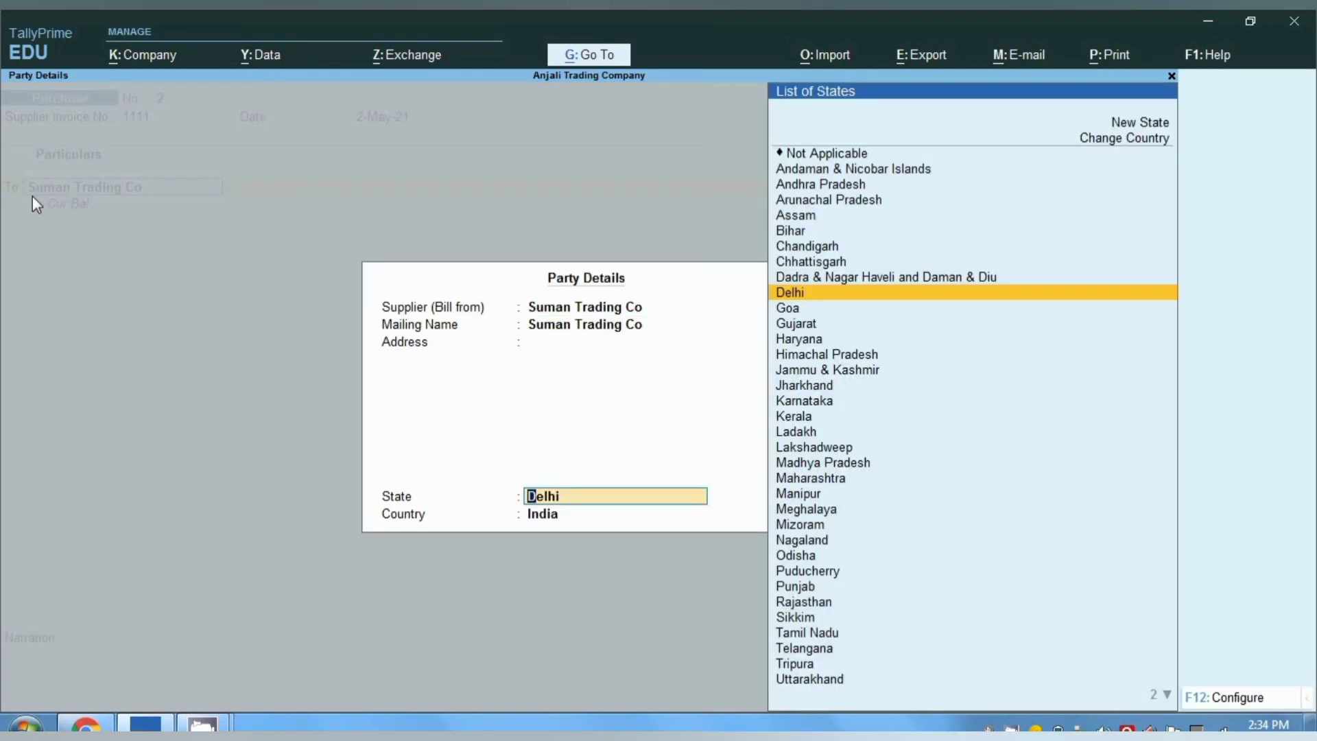
pyautogui.press('Return')
pyautogui.press('Return')
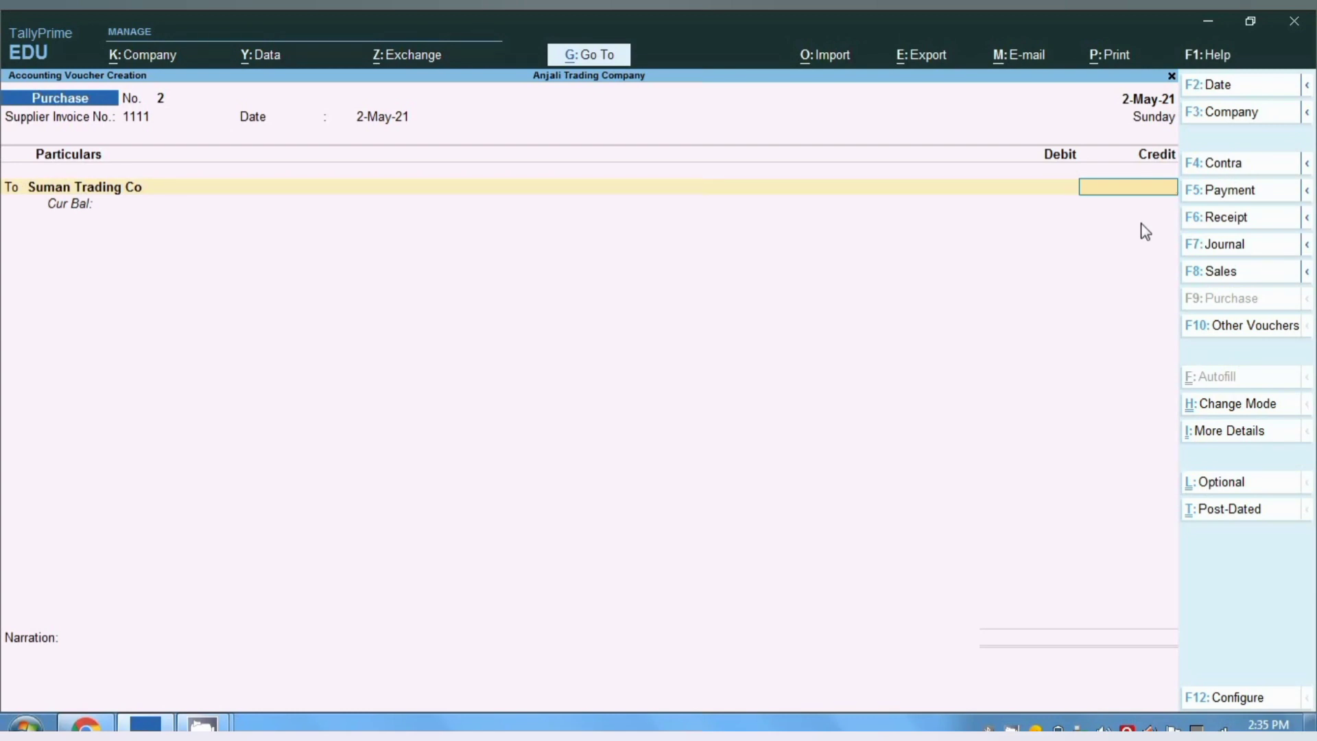
# Credit Suman Trading Co with 118000 and allocate the full amount bill-wise to New Ref 1111
pyautogui.write('118000')
pyautogui.press('Return')
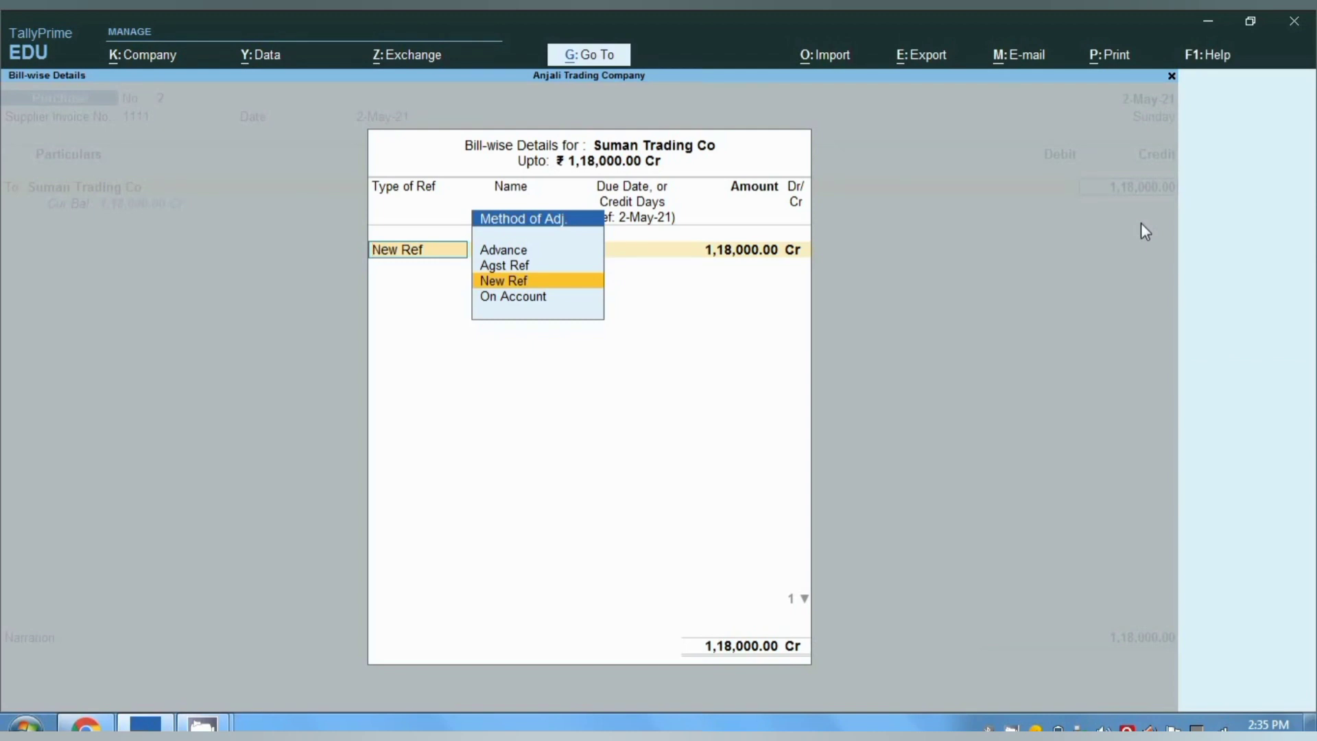
pyautogui.press('Return')
pyautogui.press('Return')
pyautogui.press('Return')
pyautogui.press('Return')
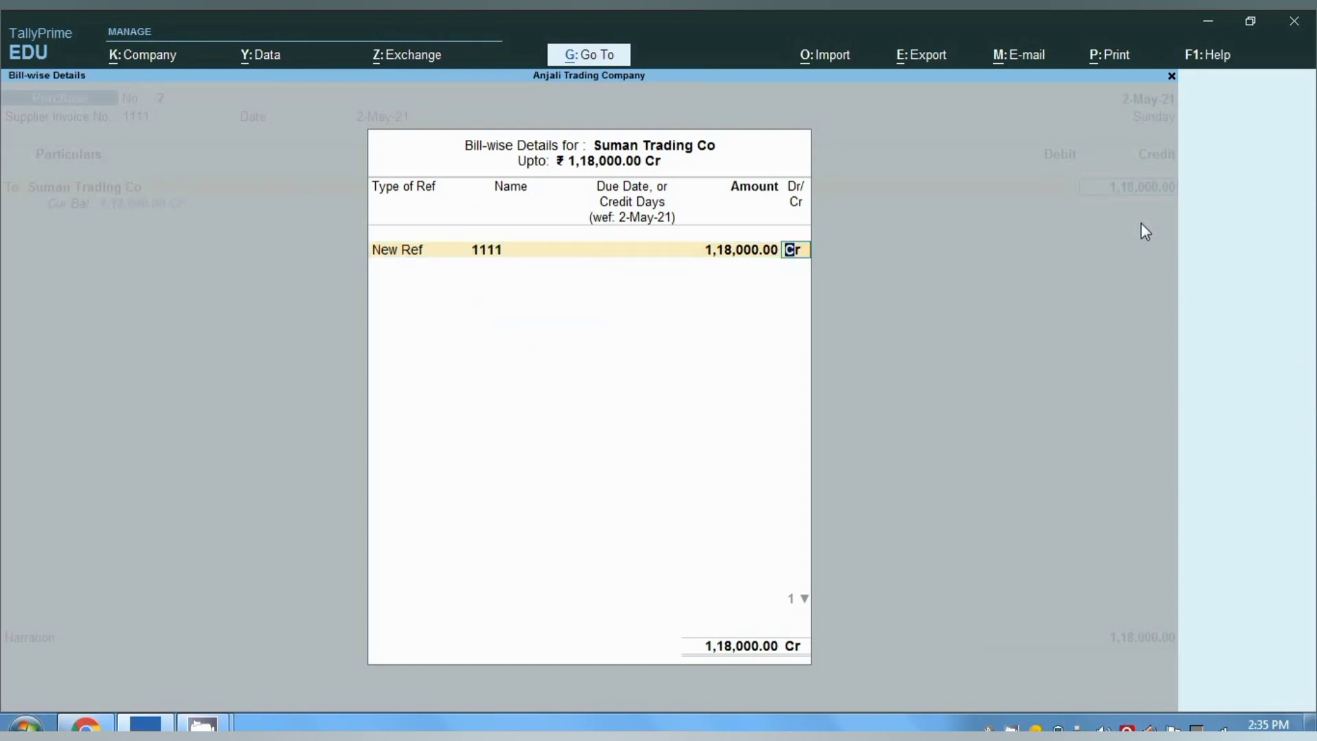
pyautogui.press('Return')
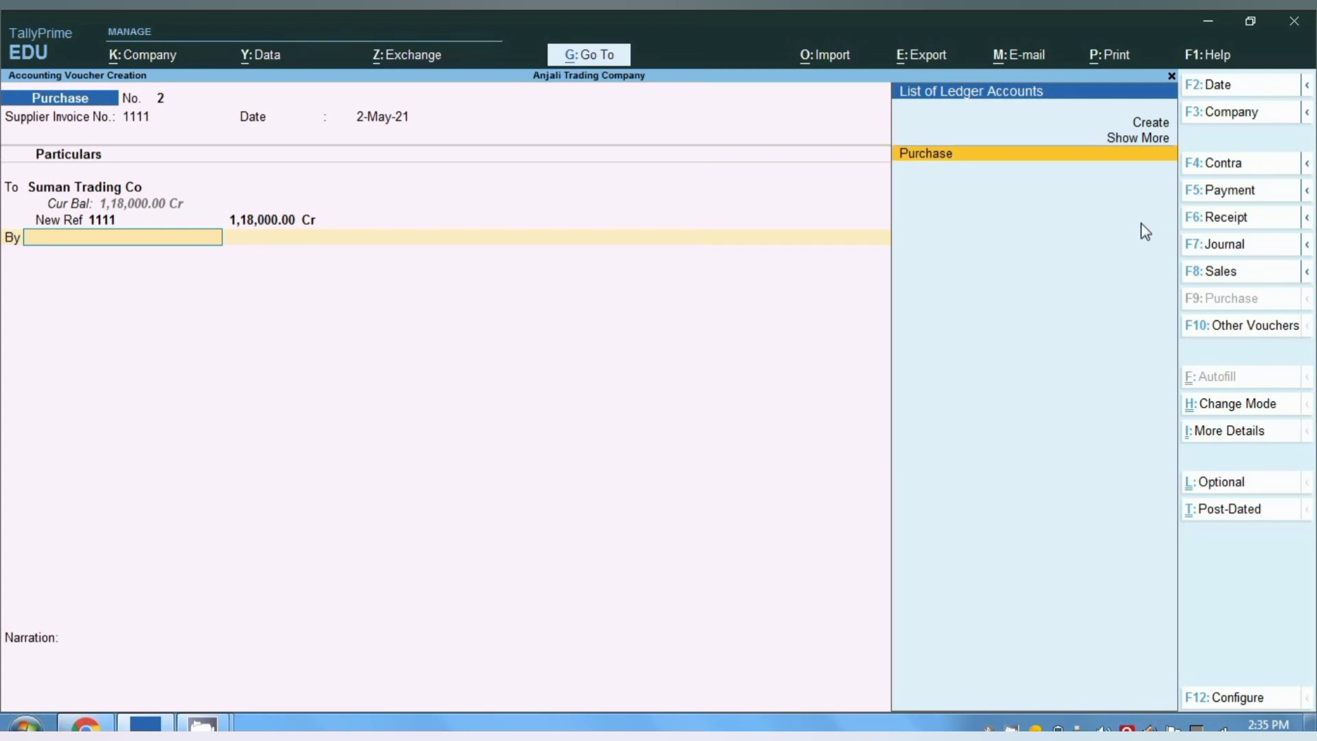
# Debit the Purchase ledger with 100000 in the voucher, leaving its inventory allocations empty
pyautogui.press('Return')
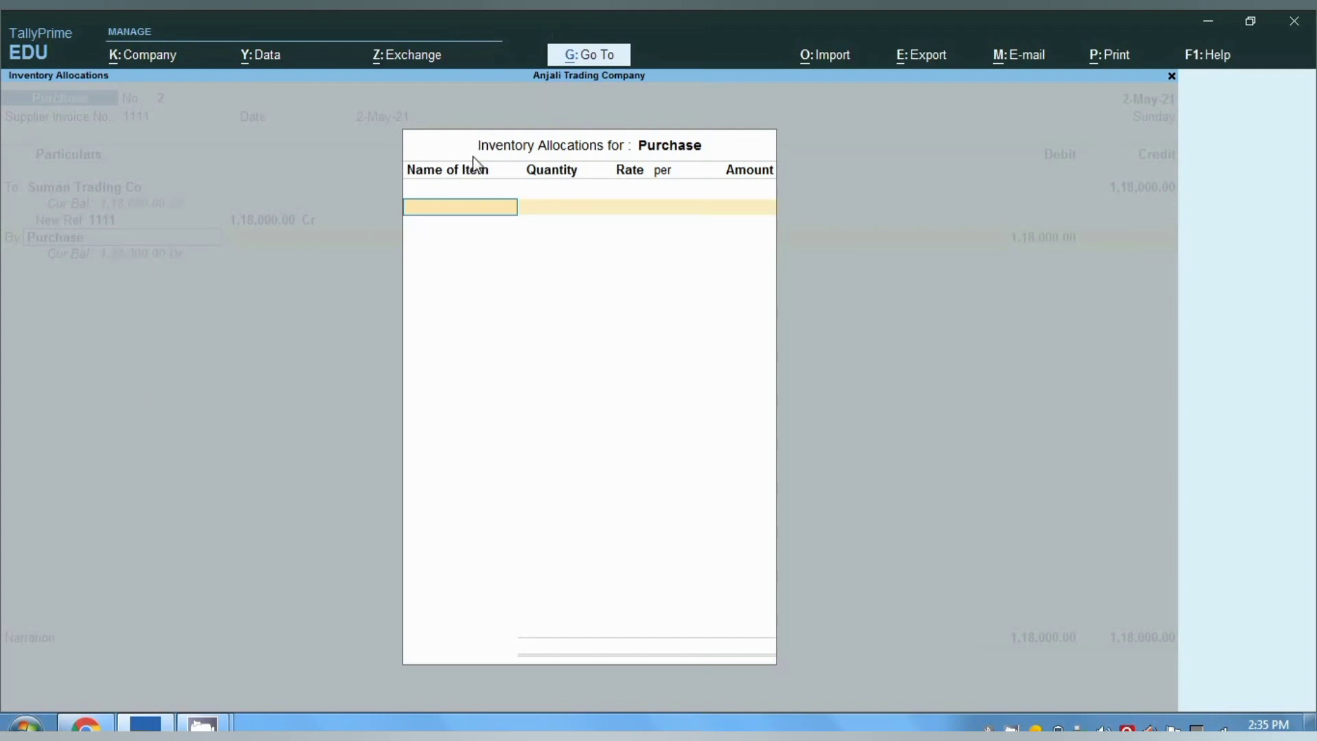
pyautogui.press('Escape')
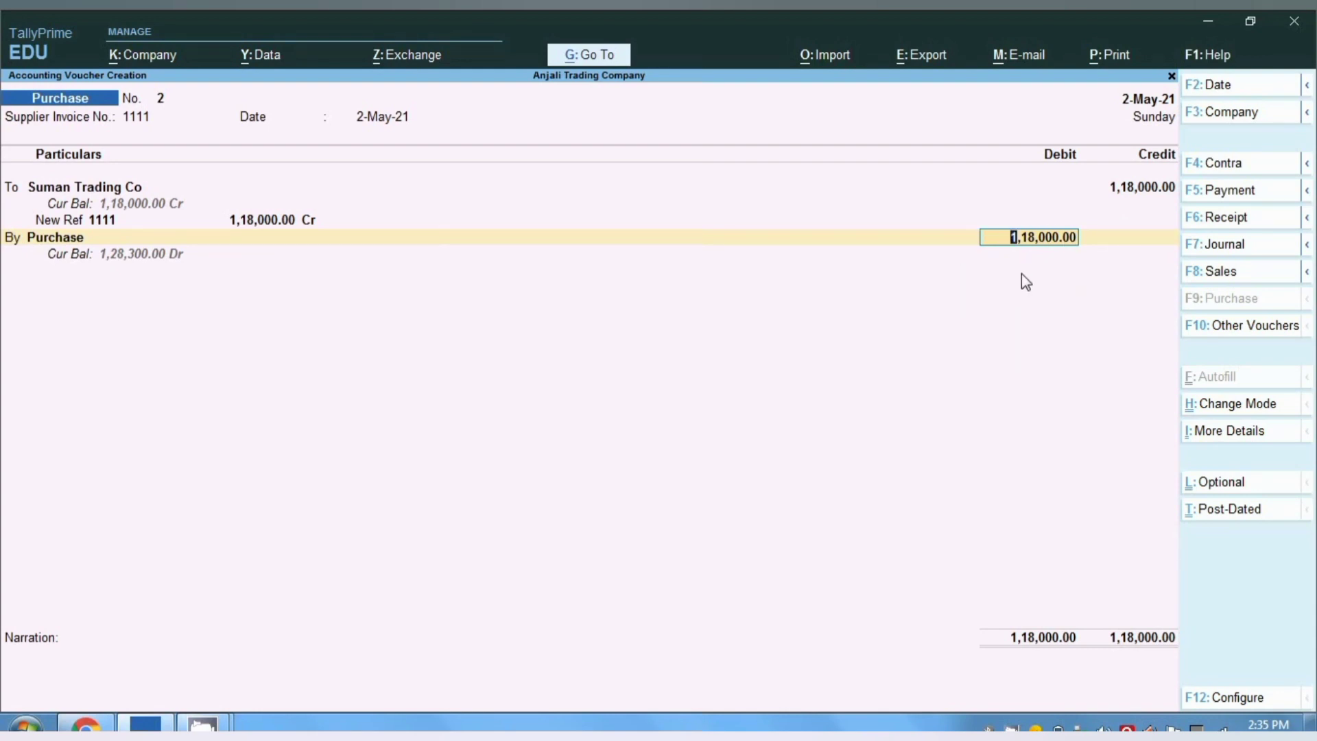
pyautogui.write('100000')
pyautogui.press('Return')
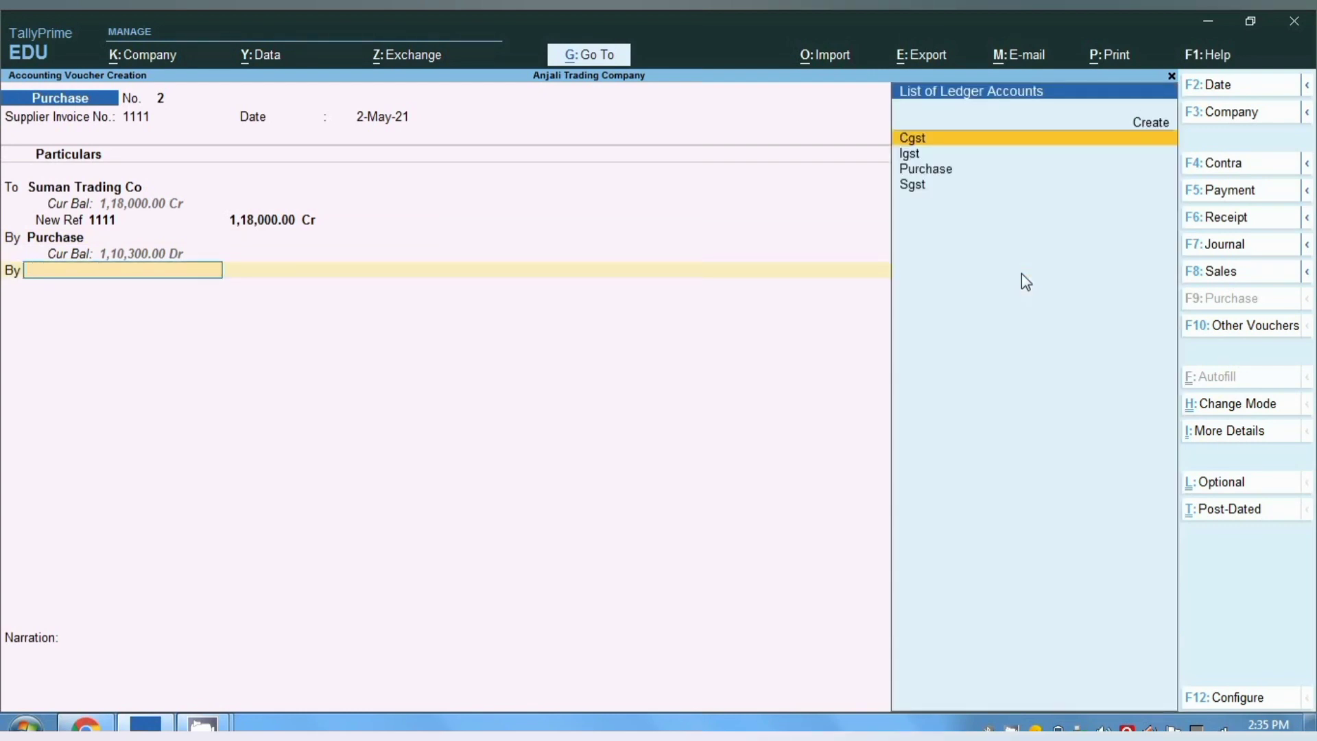
# Debit the Cgst and Sgst ledgers with 9,000 each in the purchase voucher
pyautogui.press('Return')
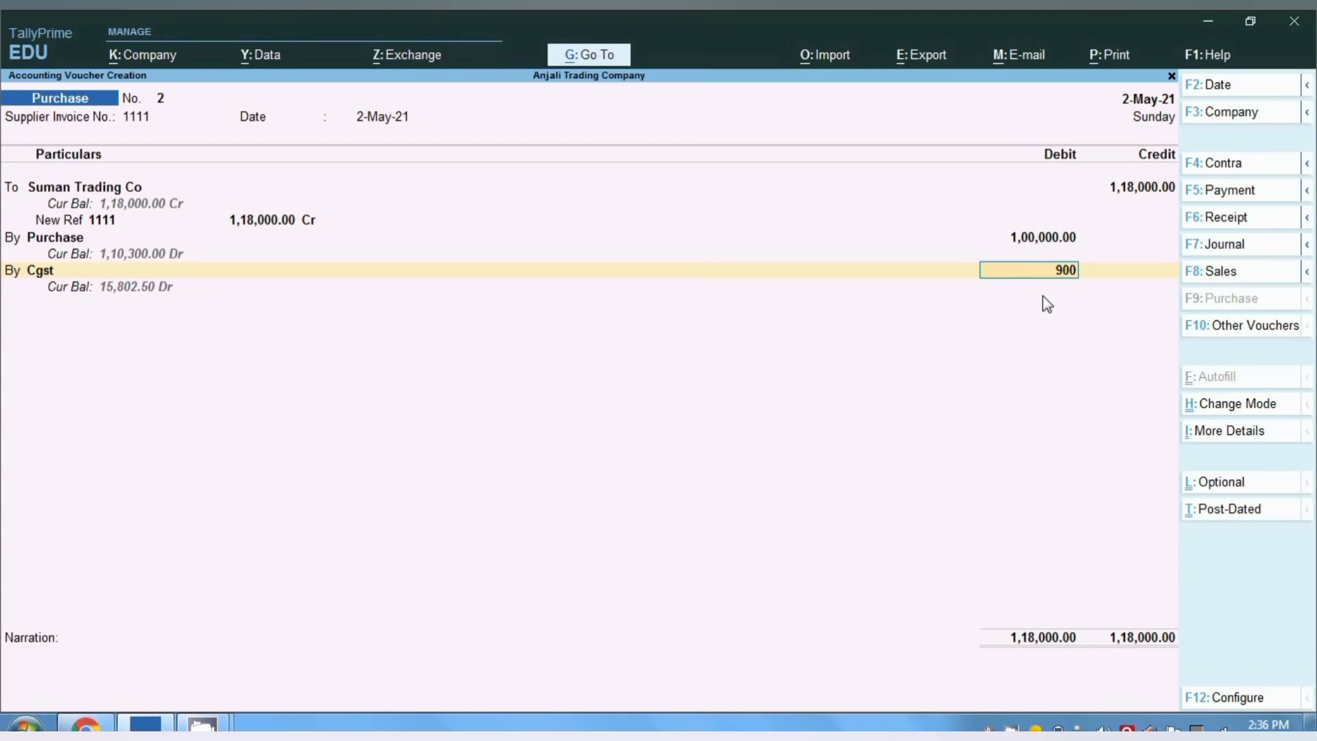
pyautogui.press('Return')
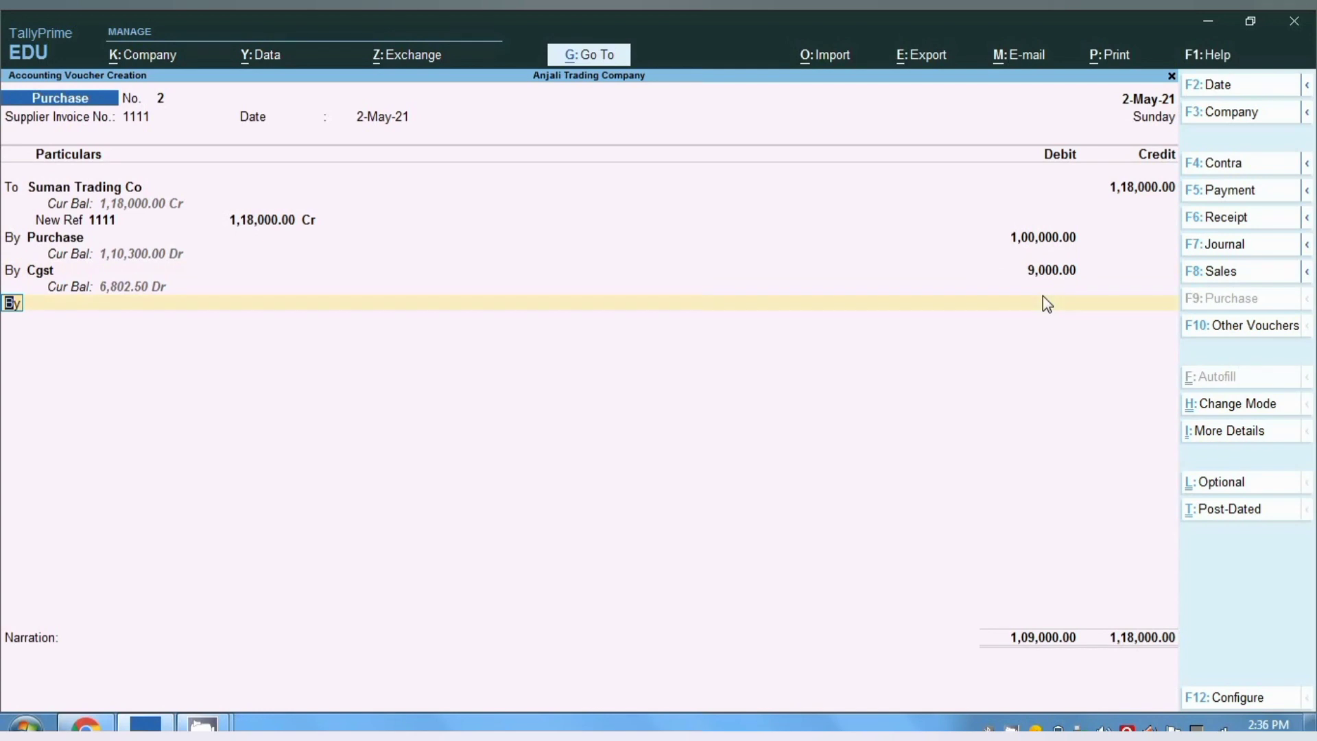
pyautogui.press('Return')
pyautogui.write('Sg')
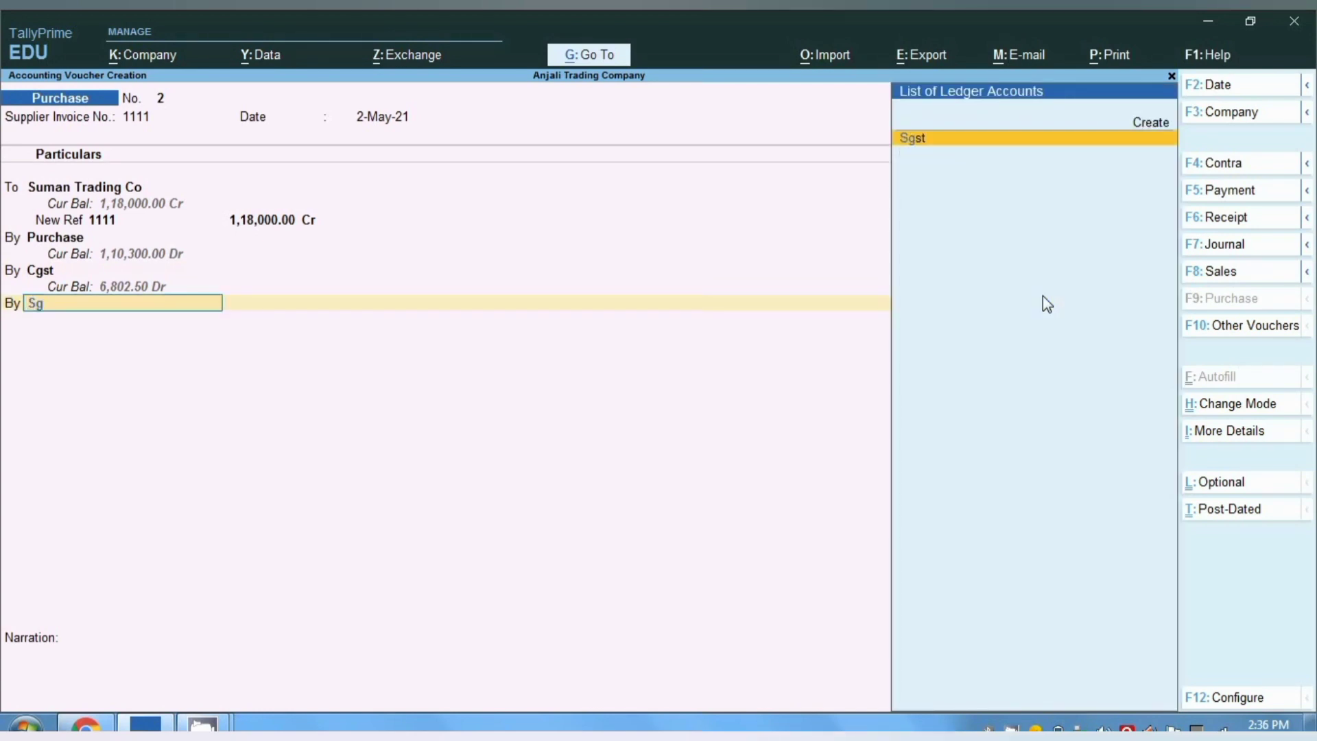
pyautogui.press('Return')
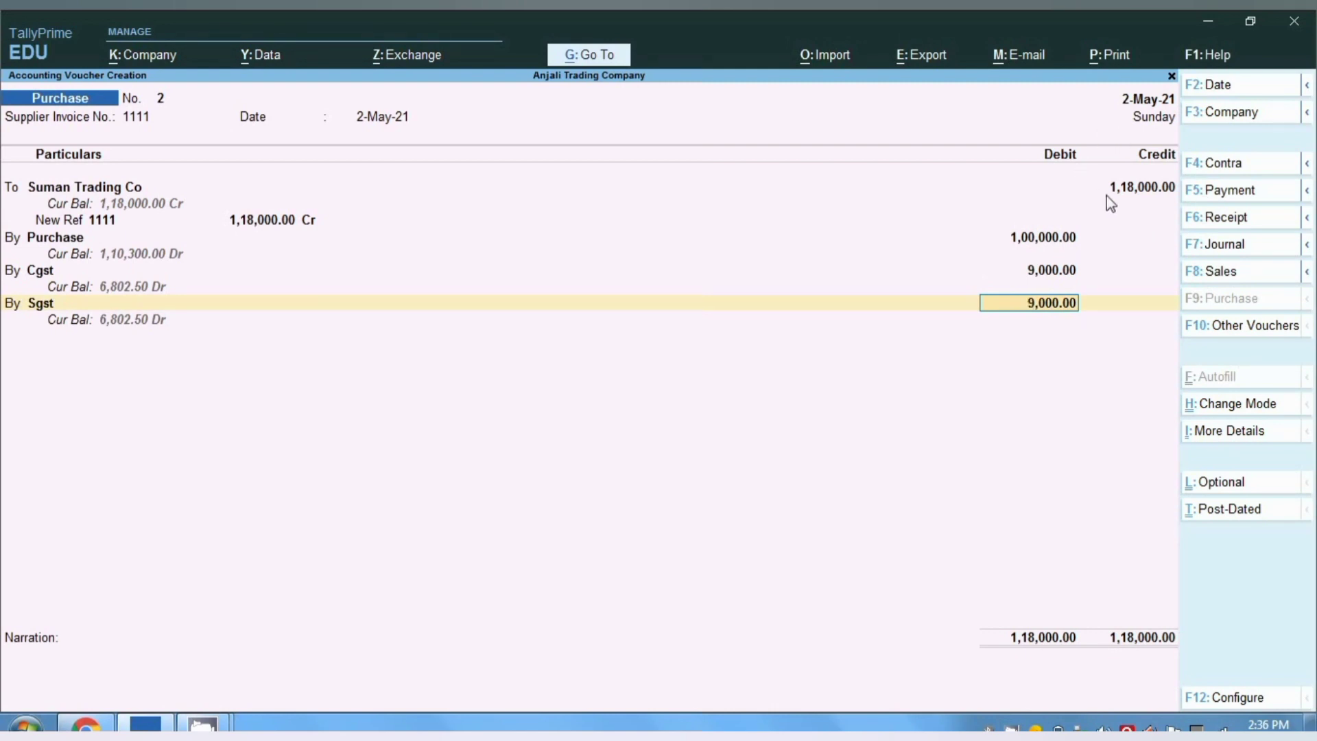
# Go back to the Purchase ledger line and recheck the voucher's entries
pyautogui.click(45, 243)
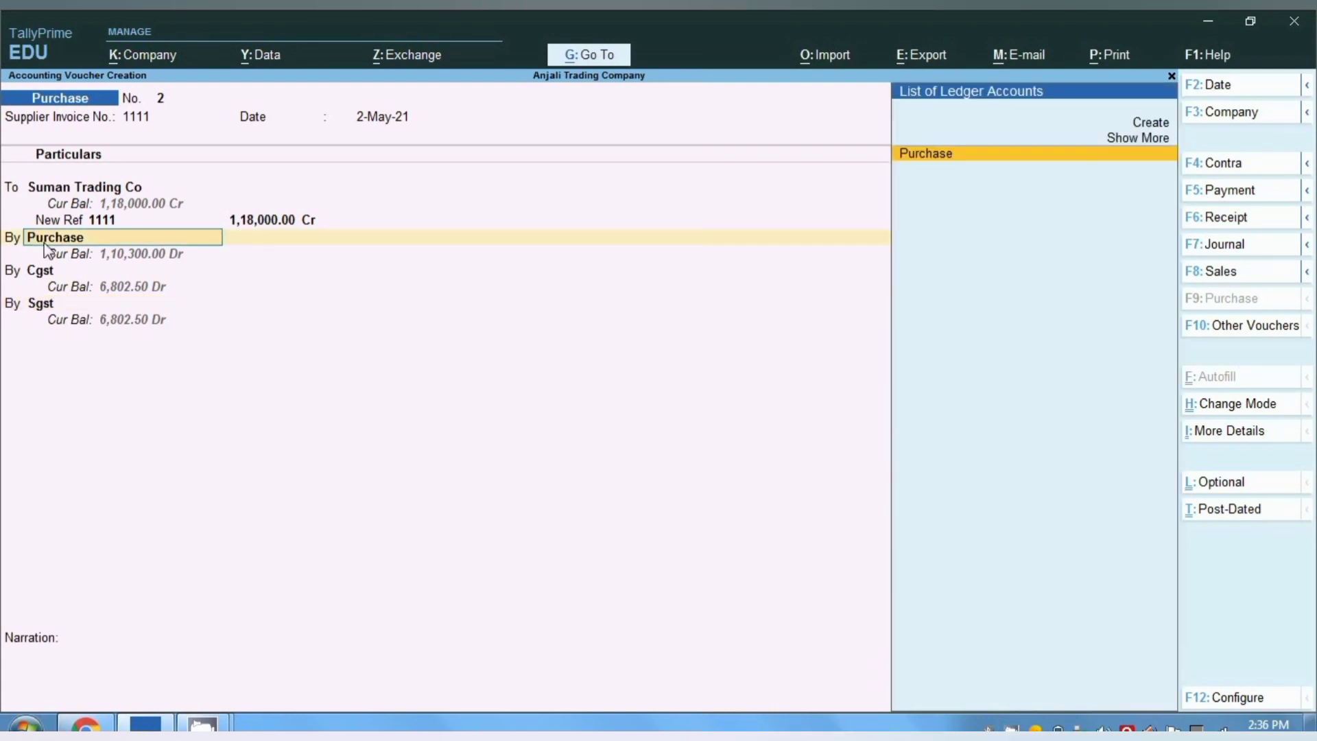
pyautogui.press('Return')
pyautogui.press('Return')
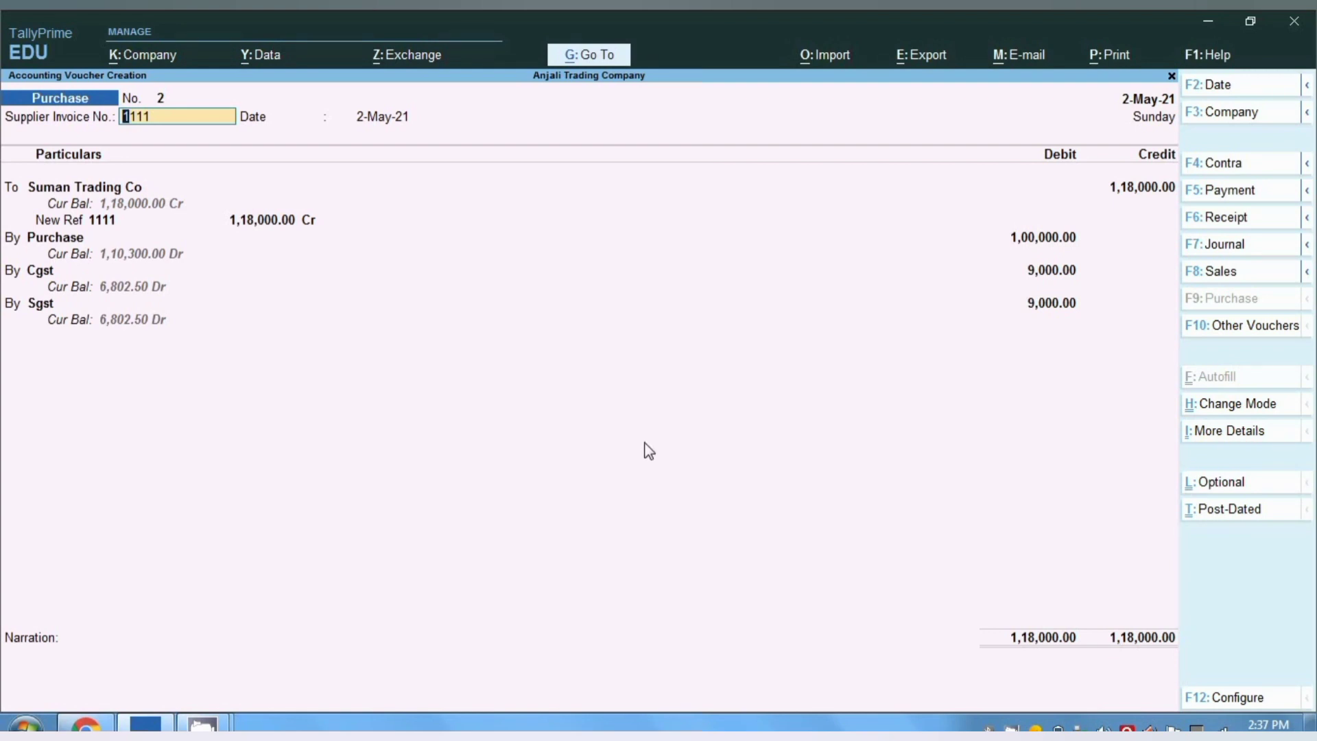
pyautogui.click(1096, 61)
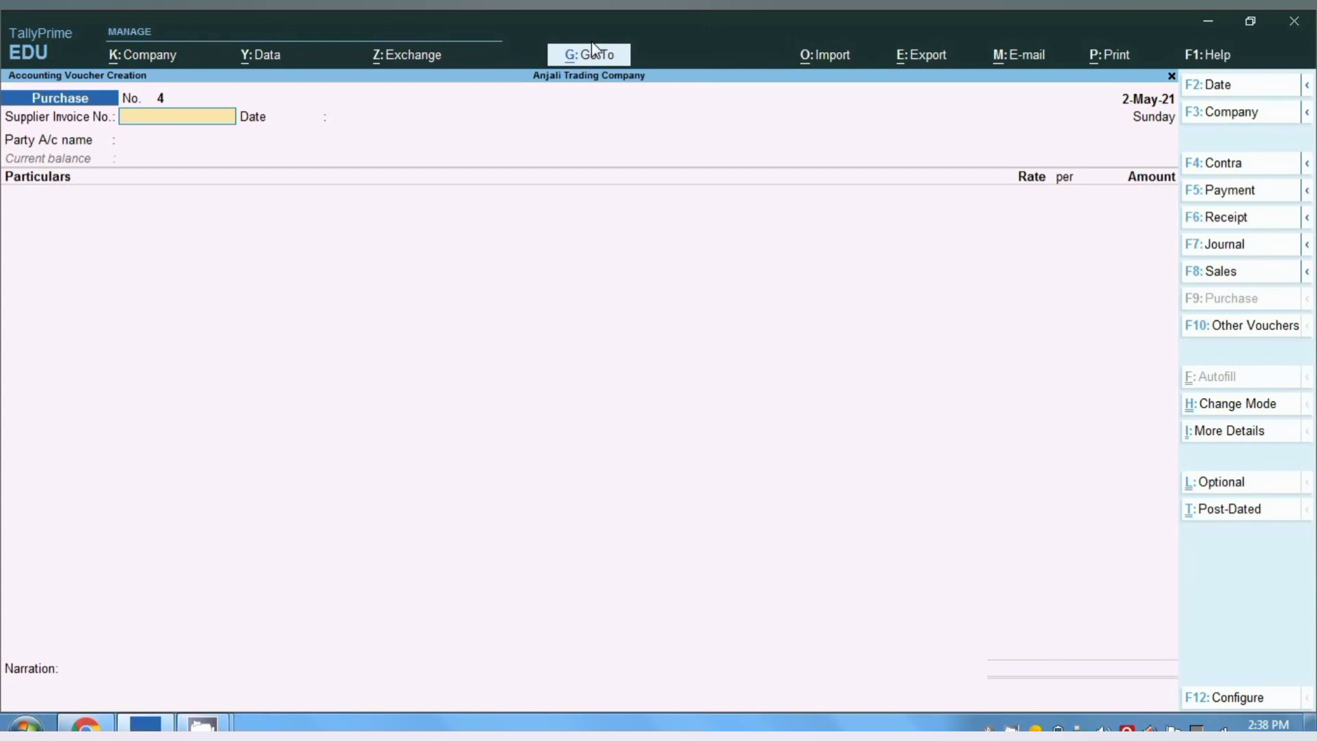
# Open the Balance Sheet and expand Current Liabilities to show its subgroups
pyautogui.click(594, 54)
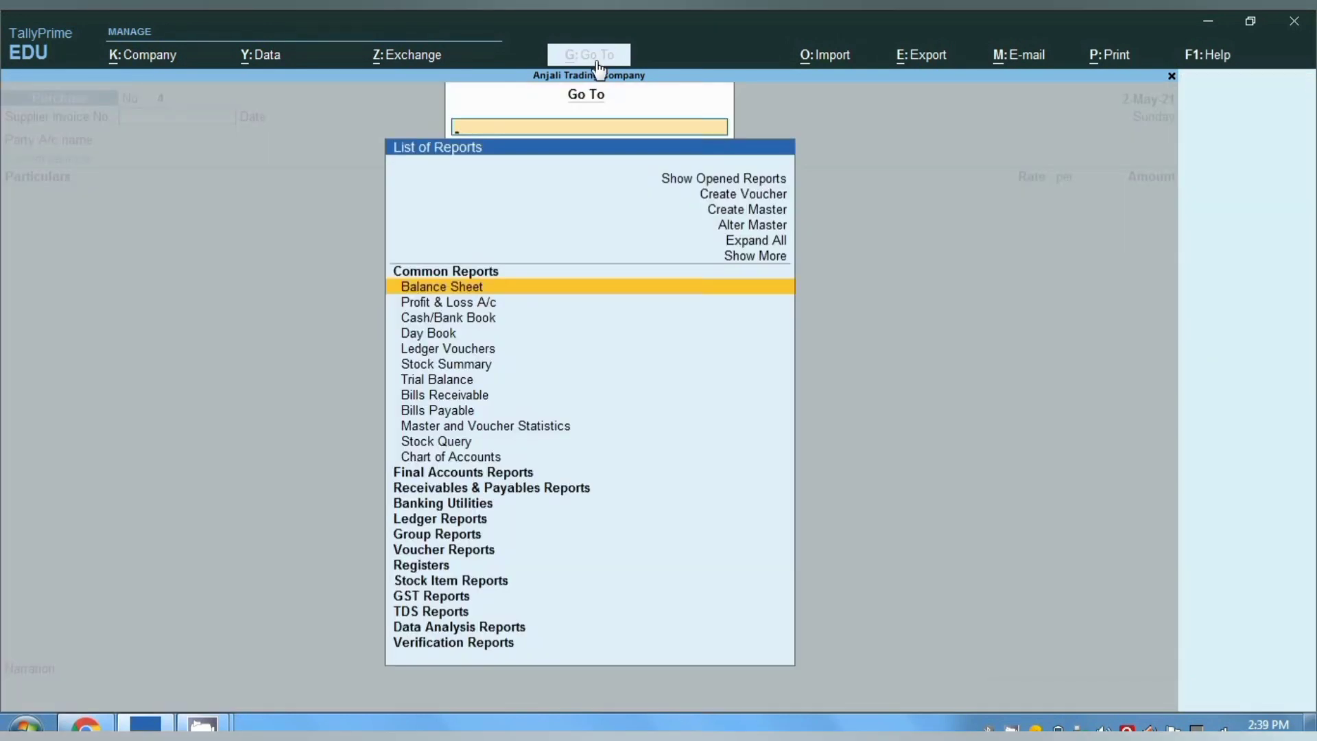
pyautogui.press('Return')
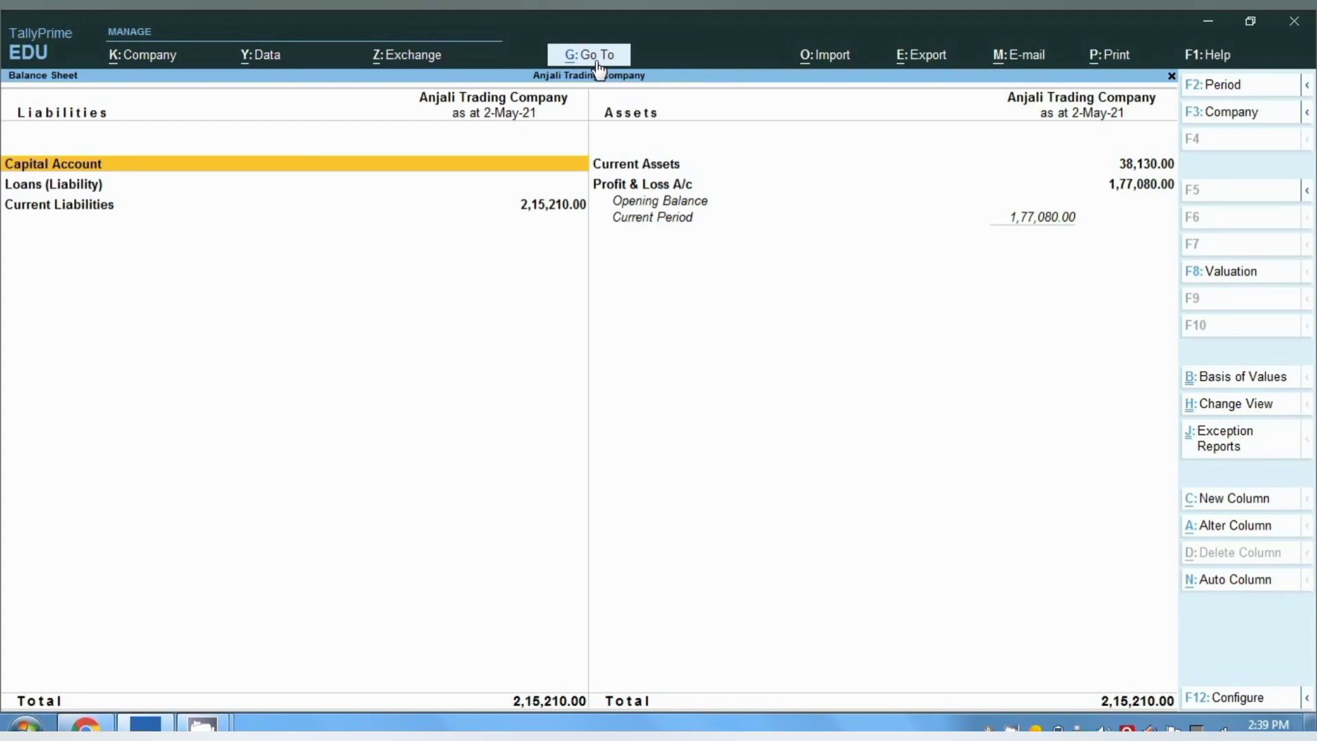
pyautogui.press('Down')
pyautogui.press('Down')
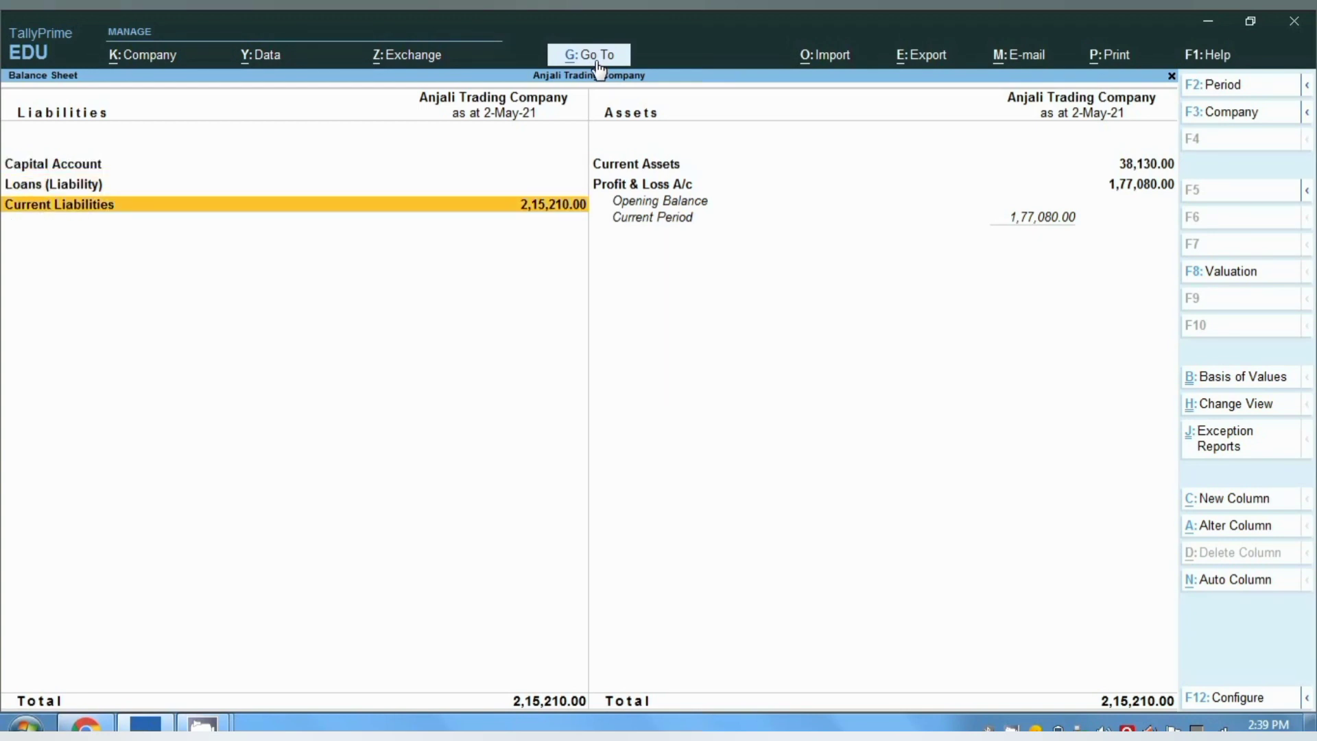
pyautogui.hotkey('shift', 'Return')
pyautogui.press('Down')
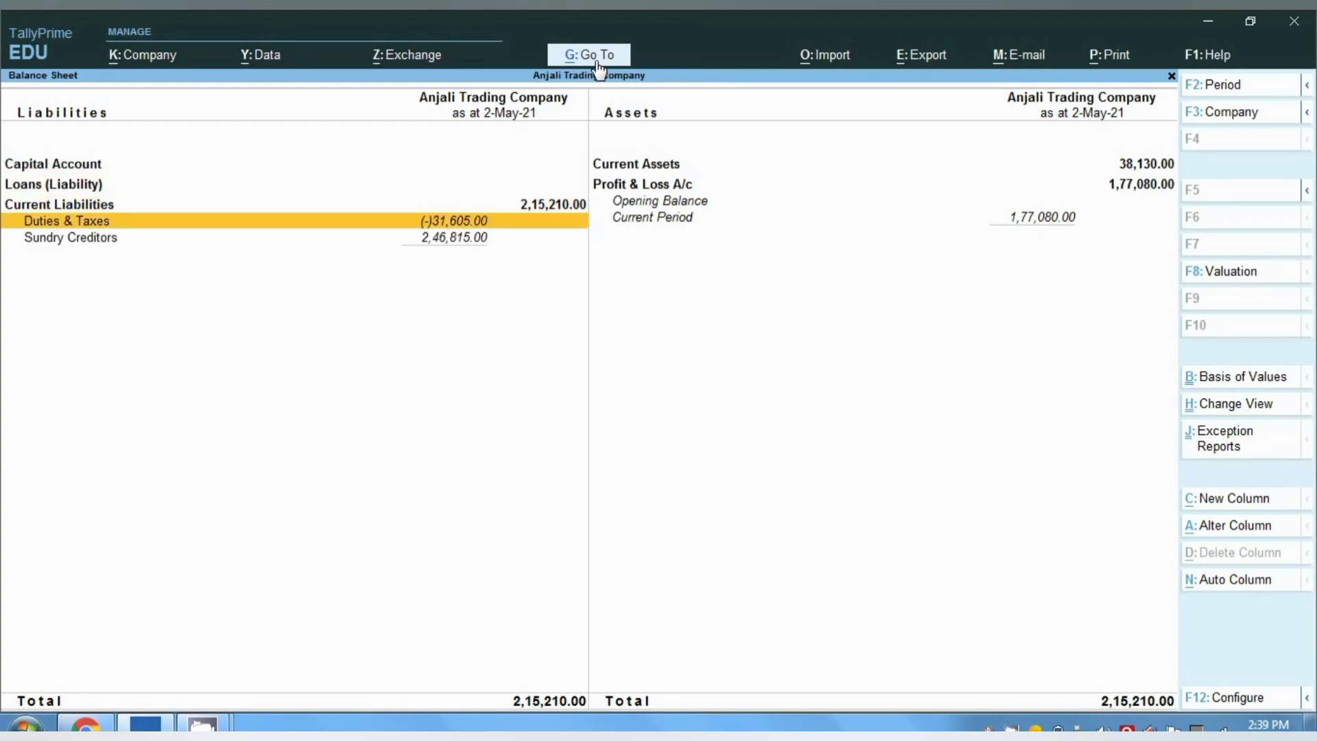
# Drill down through Sundry Creditors to Suman Trading Co's ledger vouchers for May
pyautogui.press('Down')
pyautogui.press('Return')
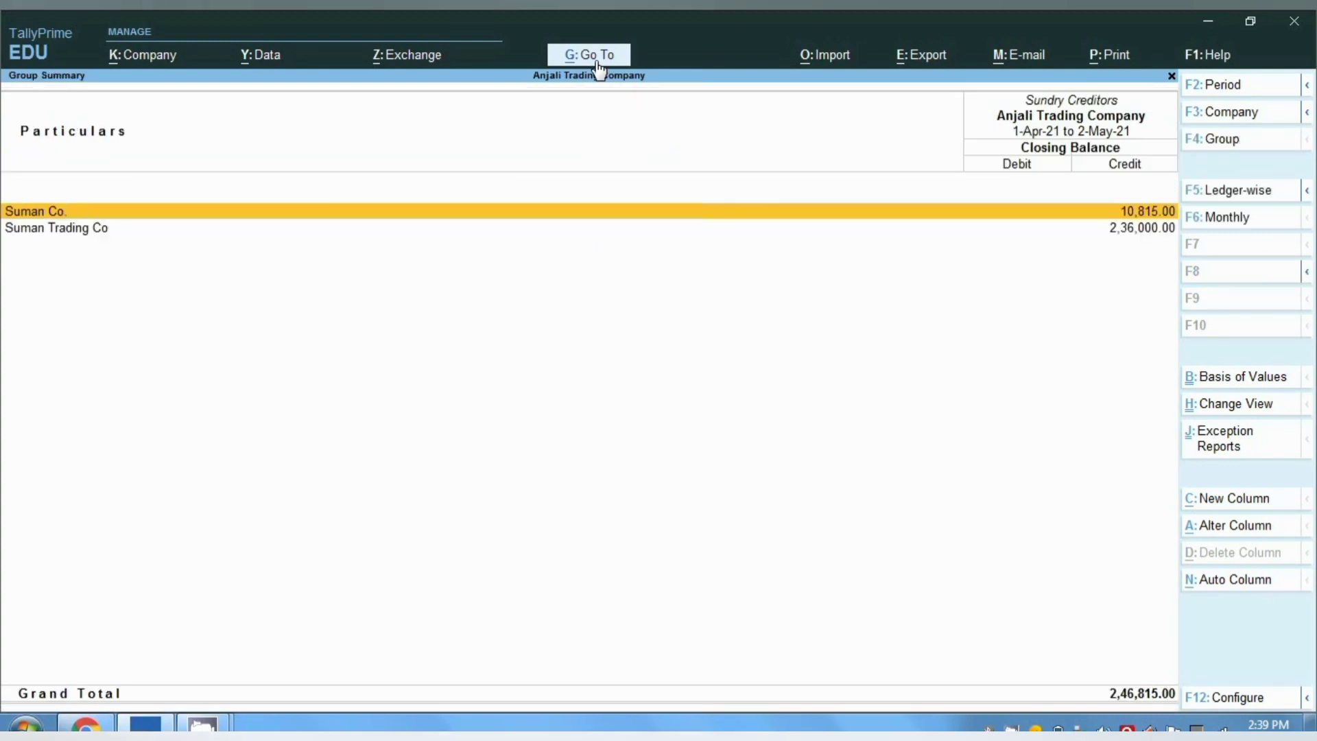
pyautogui.press('Down')
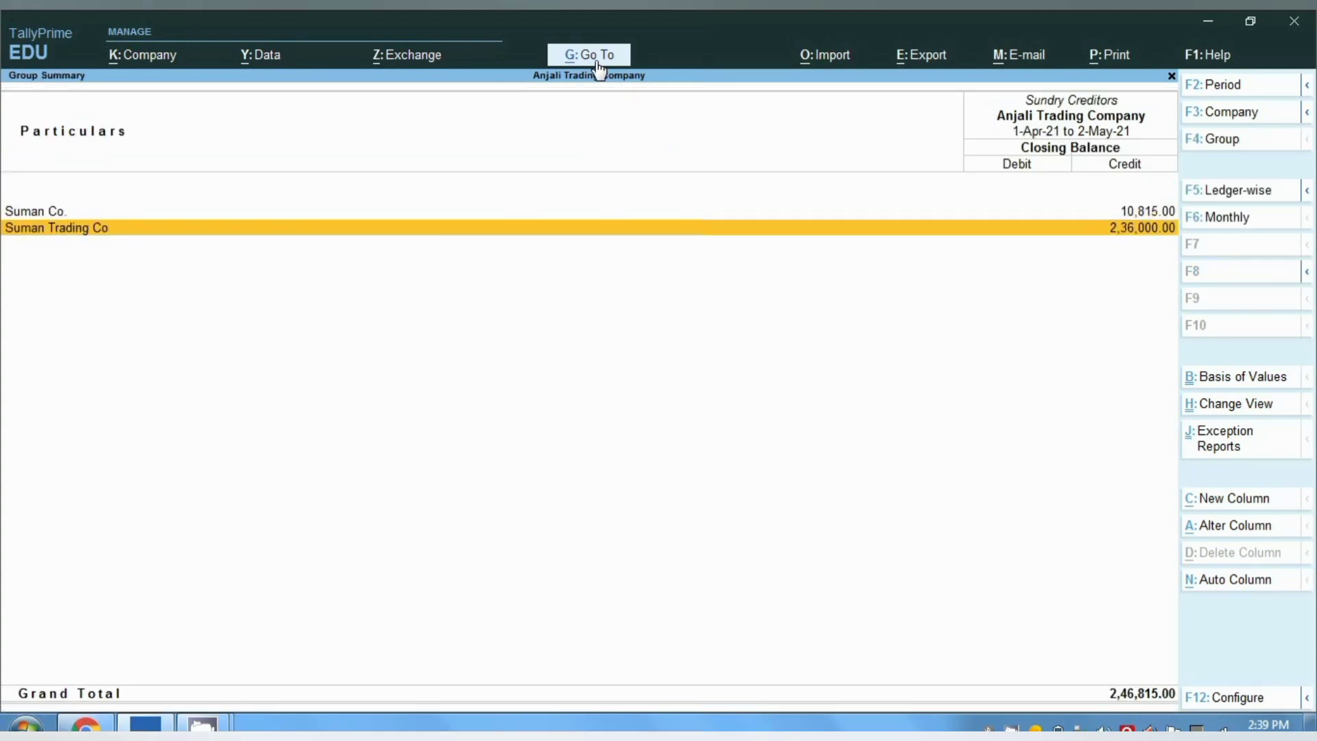
pyautogui.press('Return')
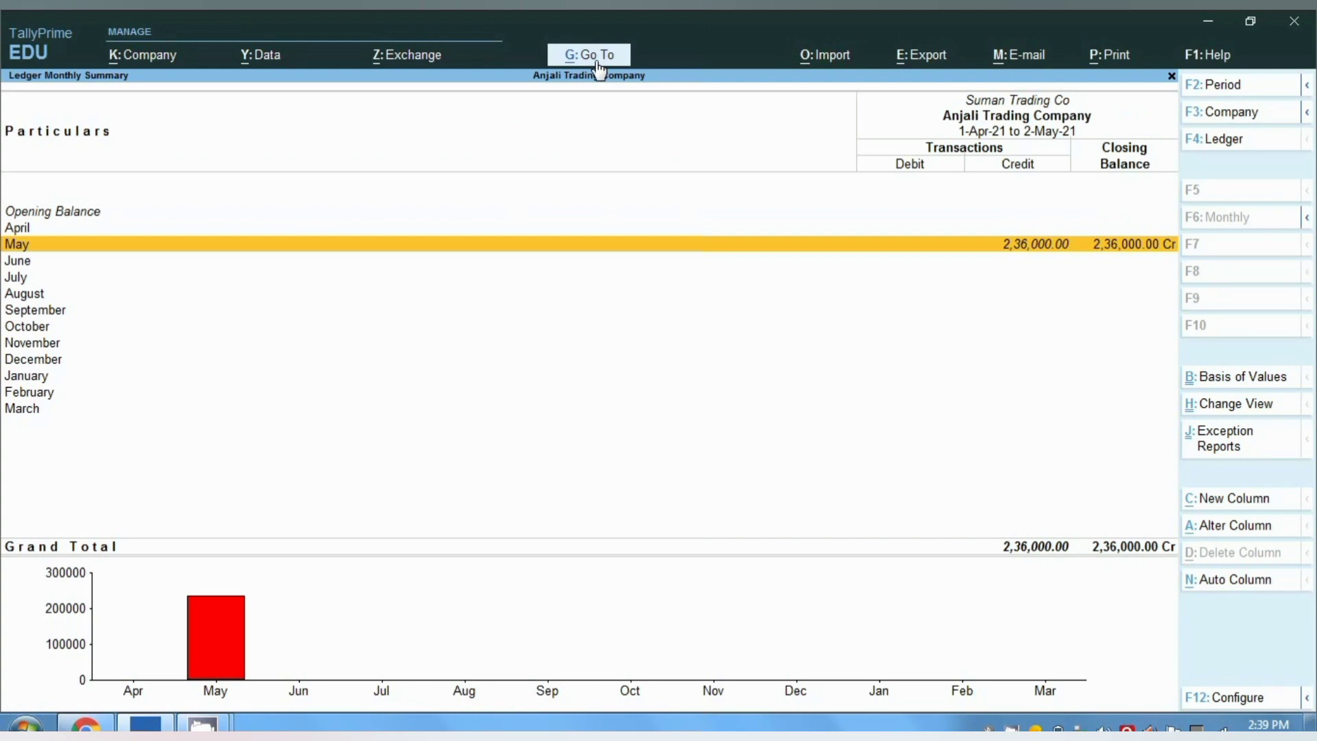
pyautogui.press('Return')
pyautogui.press('Down')
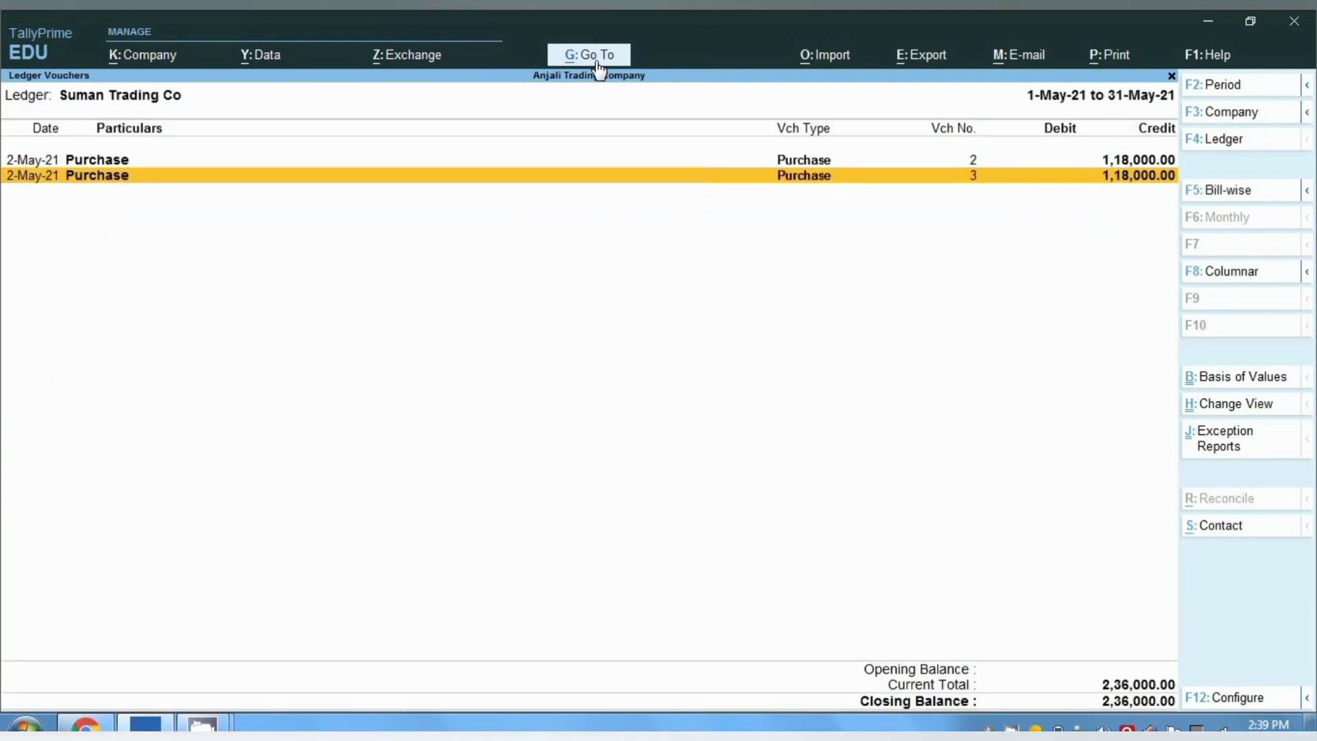
# View purchase voucher No. 3 of Suman Trading Co and quit it without saving
pyautogui.press('Return')
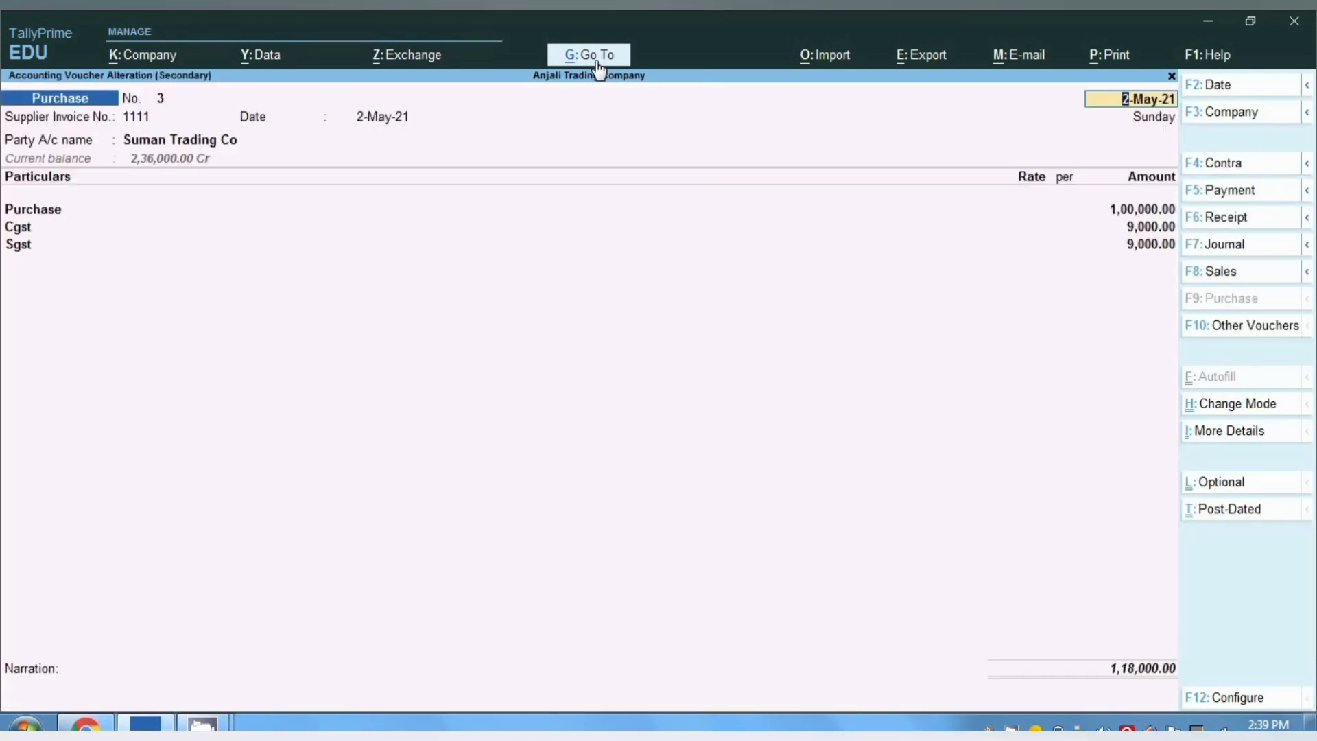
pyautogui.press('BackSpace')
pyautogui.press('Escape')
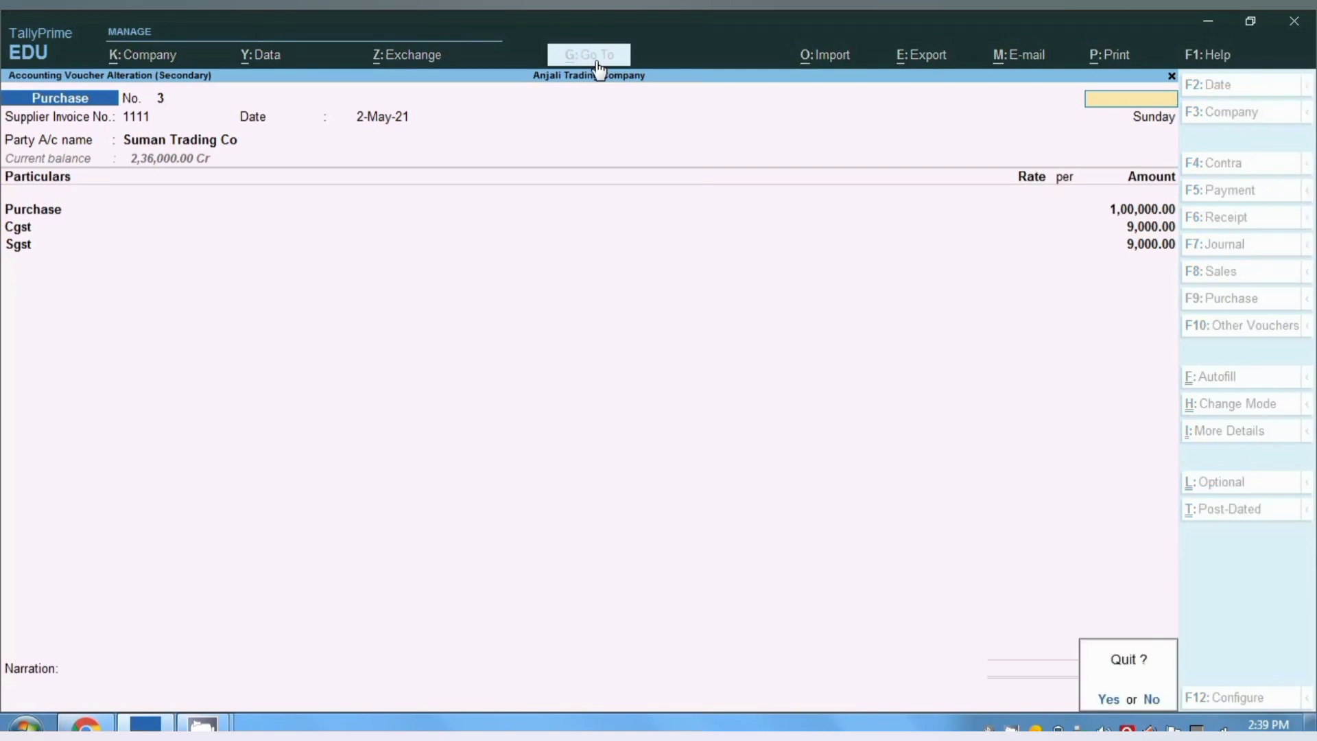
pyautogui.press('y')
pyautogui.press('Up')
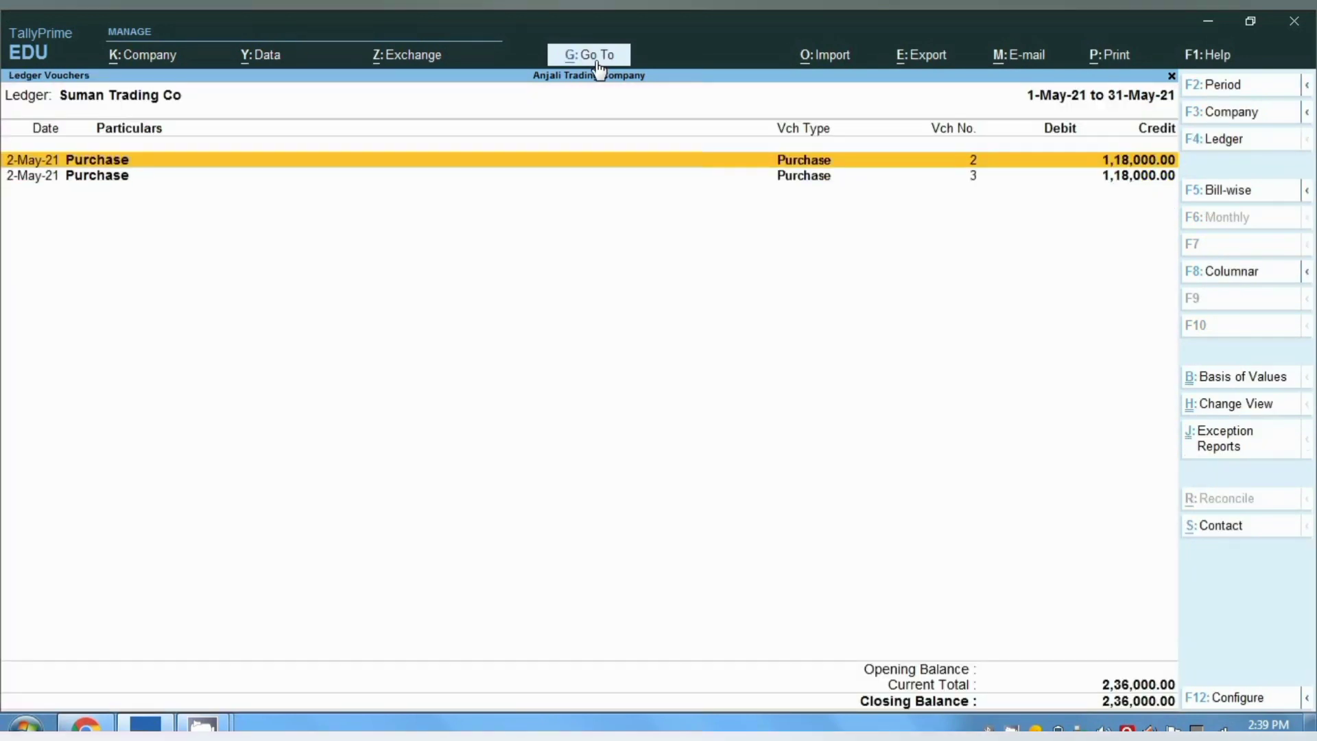
# View purchase voucher No. 2, quit it without saving, and return to the Sundry Creditors group summary
pyautogui.press('Return')
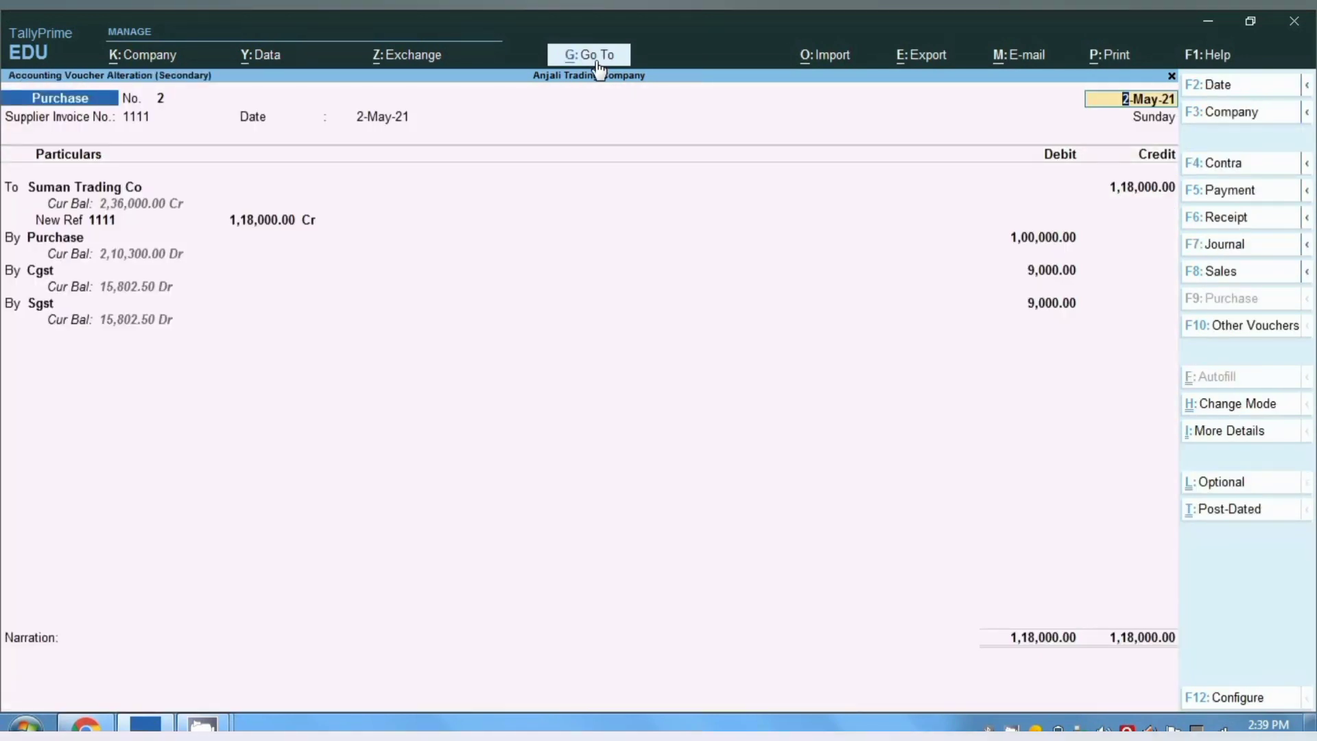
pyautogui.press('BackSpace')
pyautogui.press('Escape')
pyautogui.press('y')
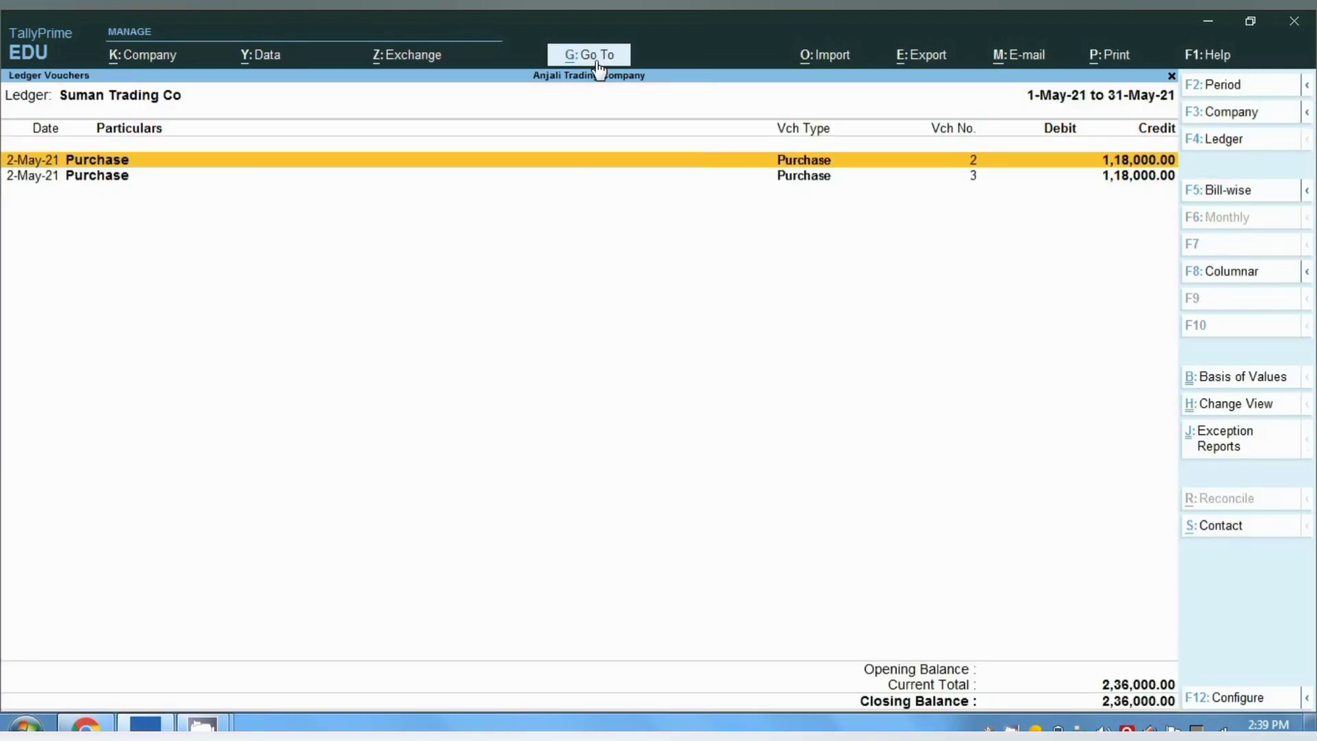
pyautogui.press('Escape')
pyautogui.press('Escape')
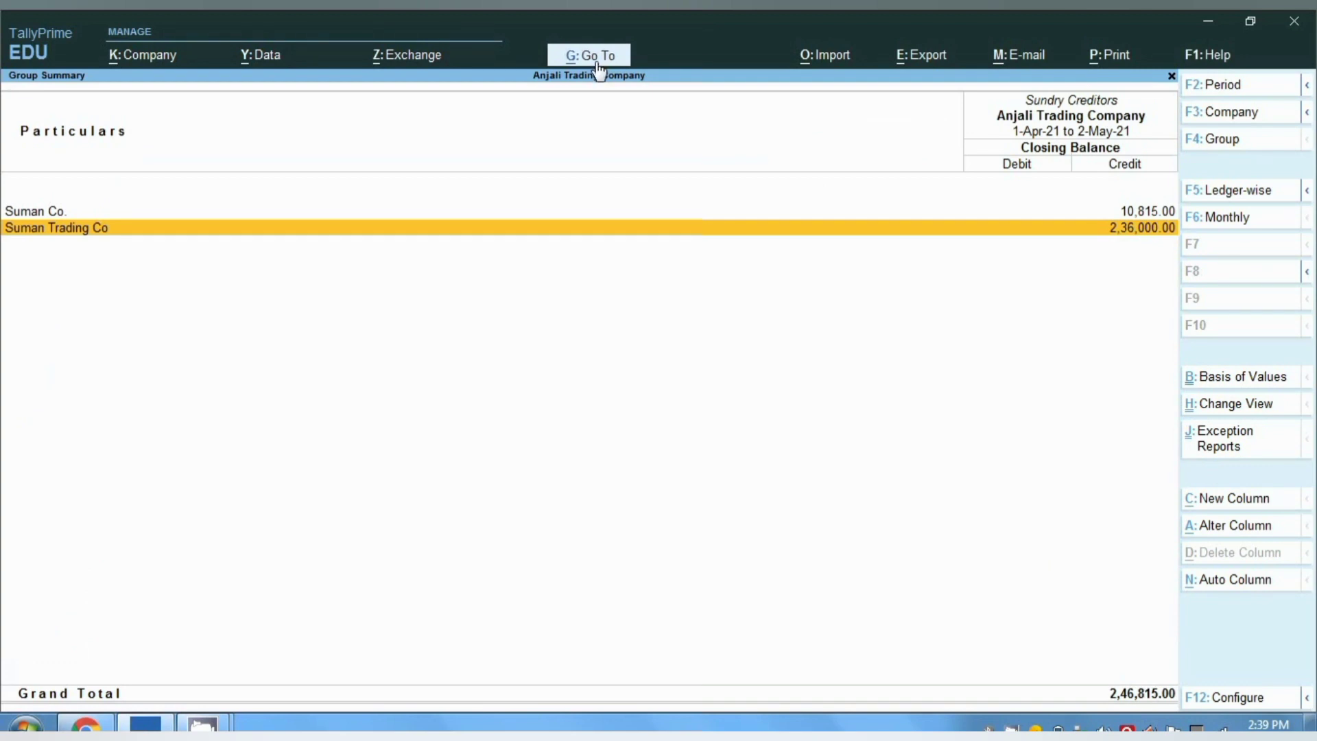
# Find the GST reports and open the GSTR-2 report
pyautogui.click(597, 55)
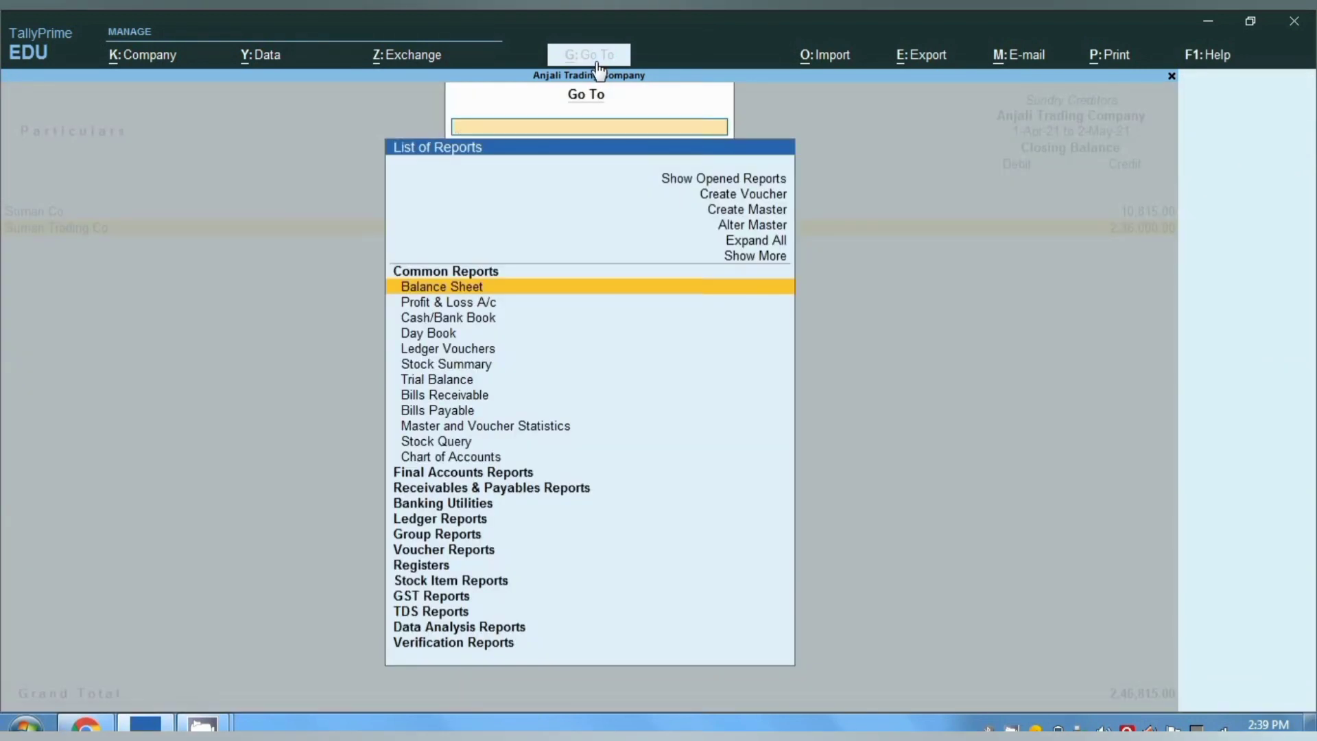
pyautogui.write('Gst')
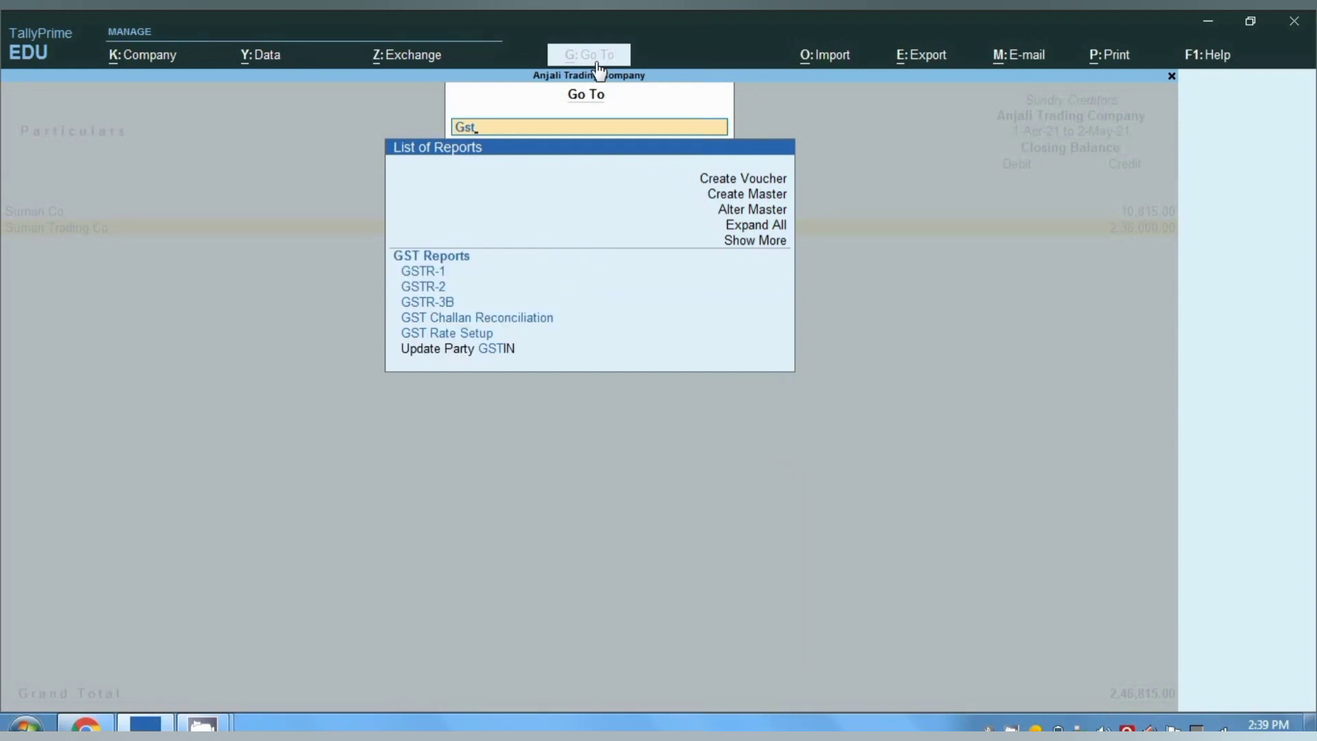
pyautogui.press('Down')
pyautogui.press('Down')
pyautogui.press('Down')
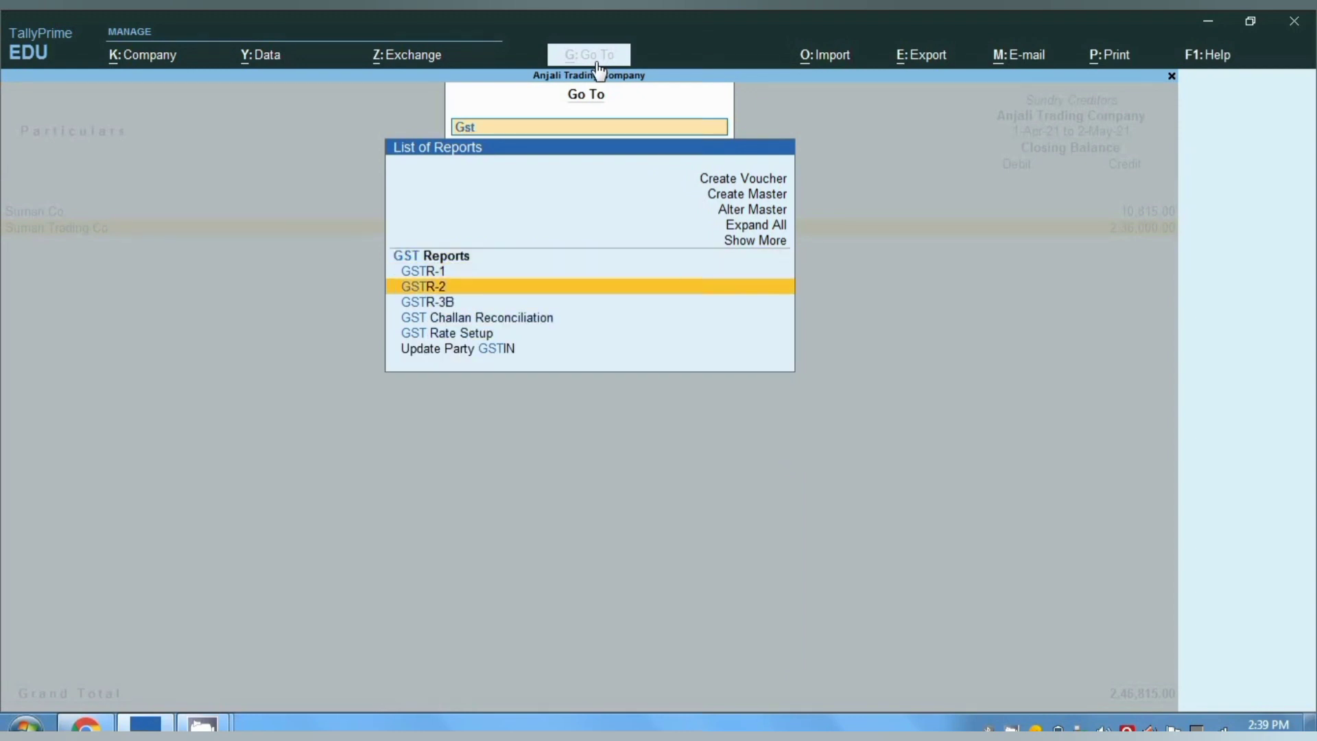
pyautogui.press('Return')
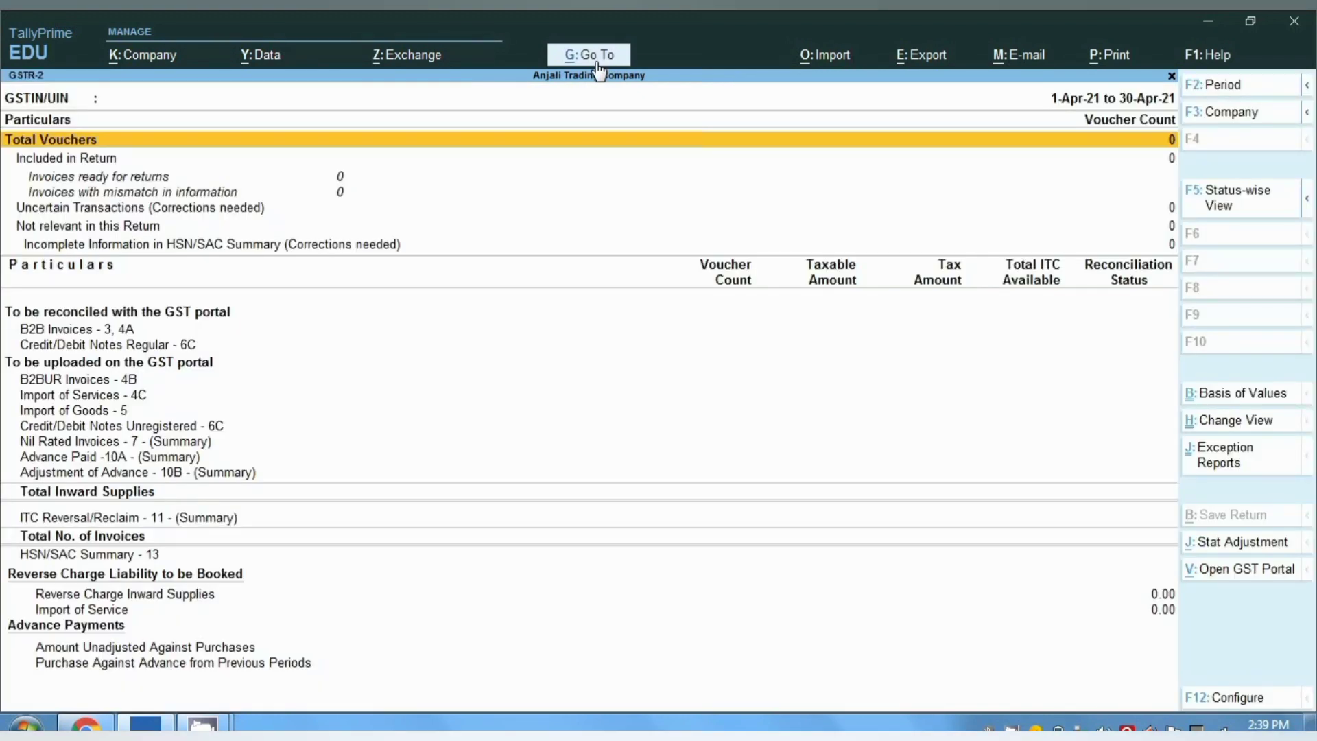
# Set the GSTR-2 report period from 1-May-21 to 2-May-21
pyautogui.hotkey('alt', 'F2')
pyautogui.write('1')
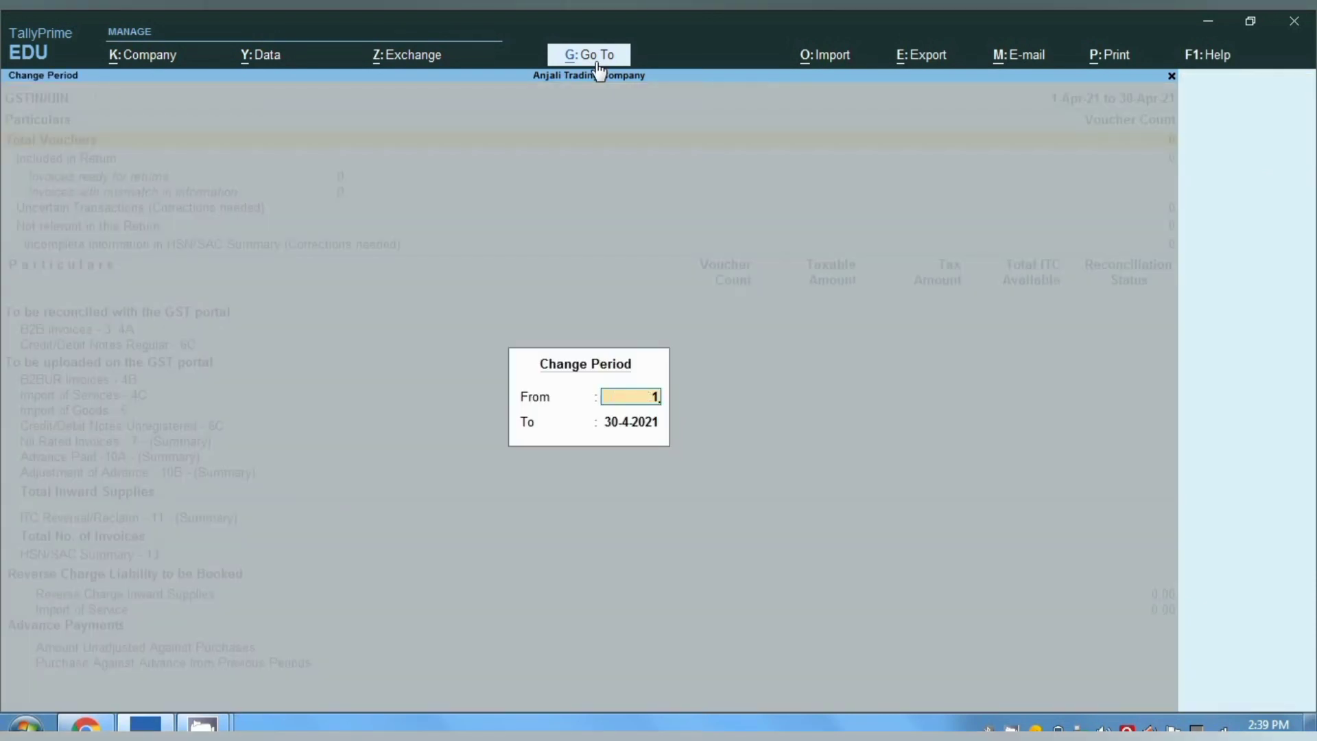
pyautogui.write('.5')
pyautogui.press('Return')
pyautogui.write('2')
pyautogui.press('Return')
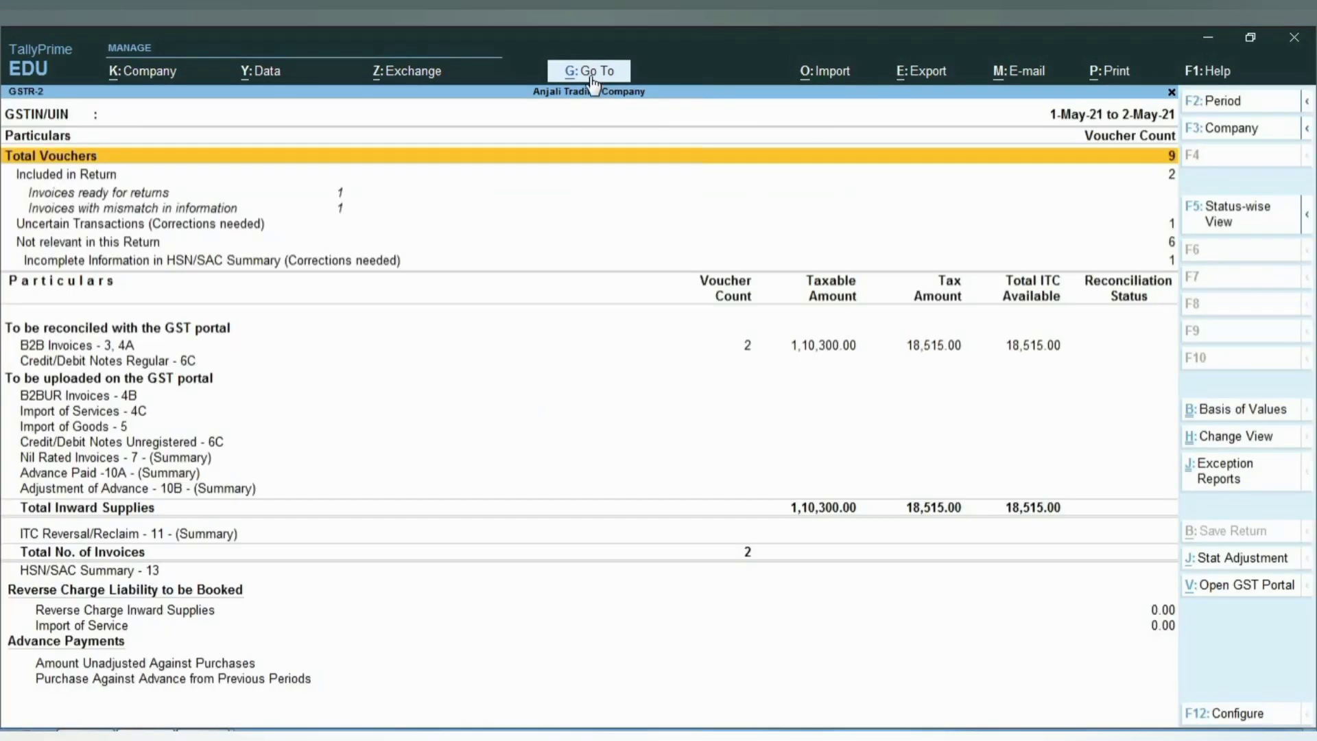
# Open the B2B Invoices - 3, 4A details from the GSTR-2 report
pyautogui.press('Down')
pyautogui.press('Down')
pyautogui.press('Down')
pyautogui.press('Down')
pyautogui.press('Down')
pyautogui.press('Down')
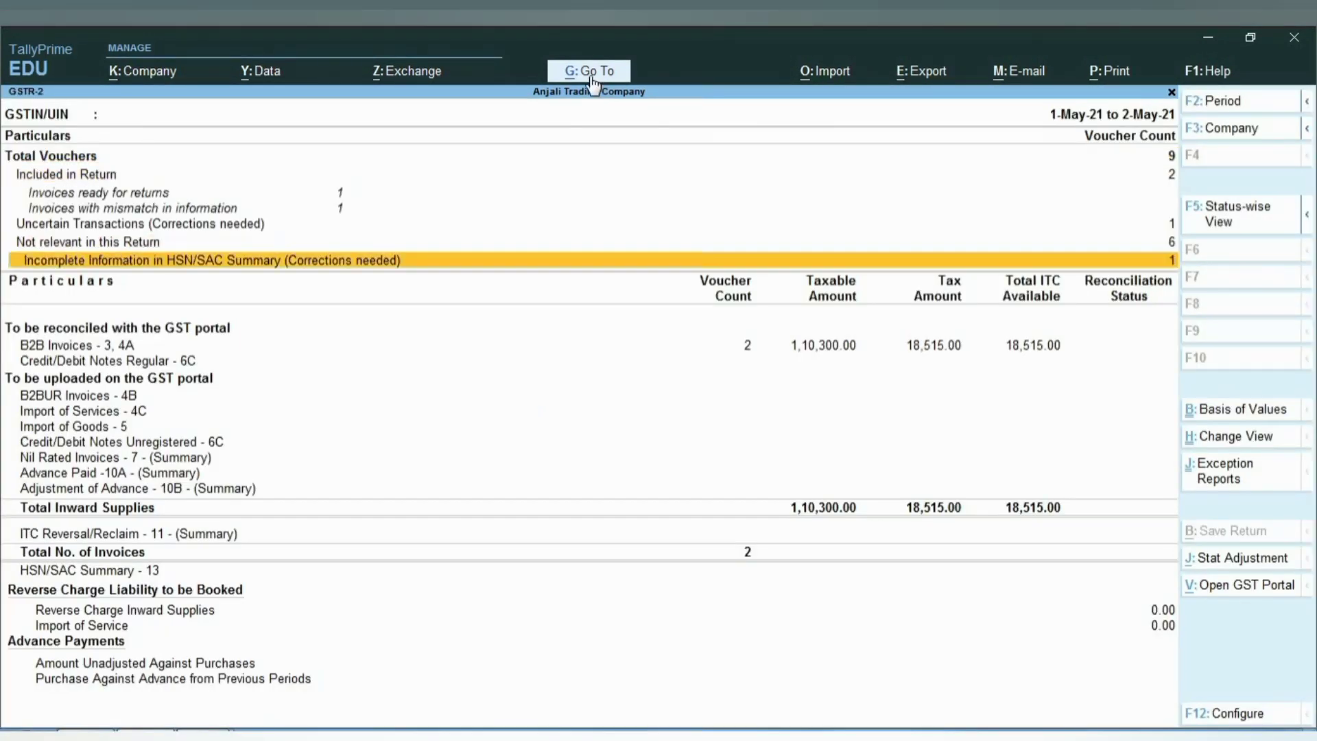
pyautogui.press('Up')
pyautogui.press('Return')
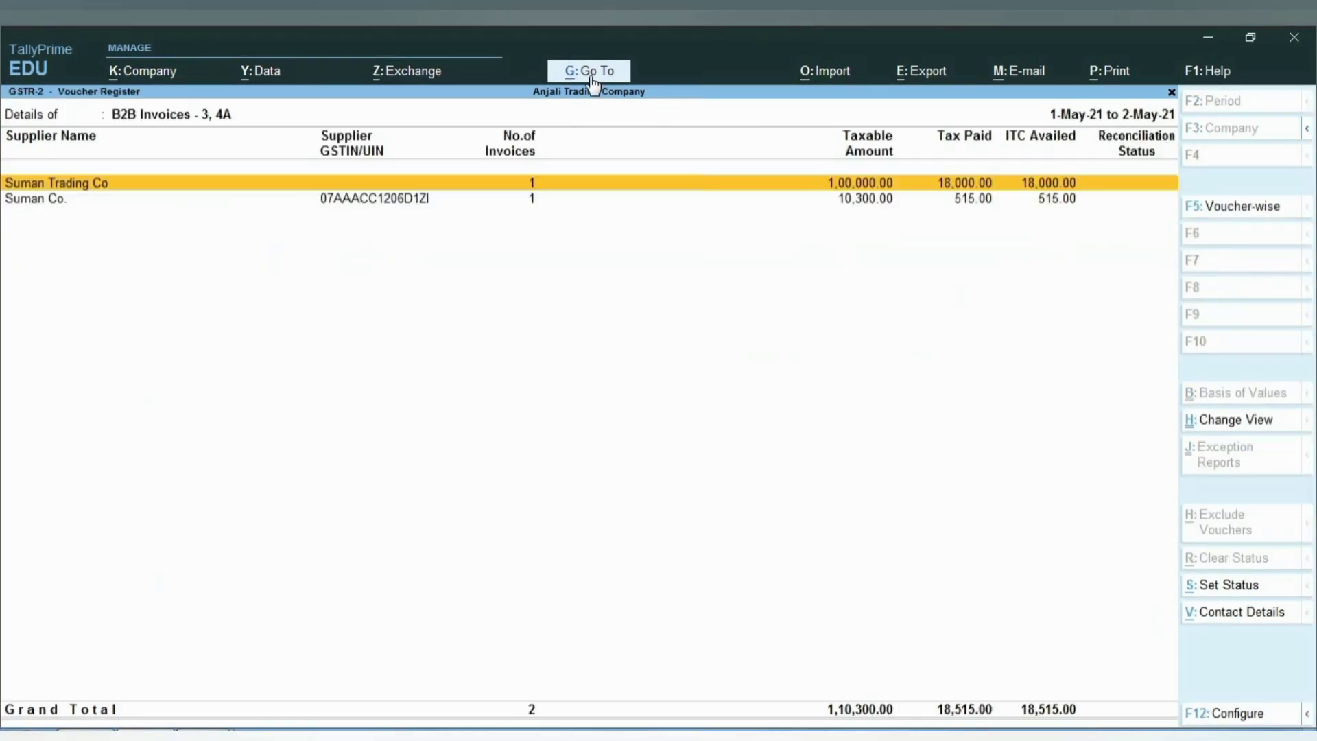
# Mark the Suman Trading Co line in the B2B invoice register to examine its taxable and tax amounts
pyautogui.press('Return')
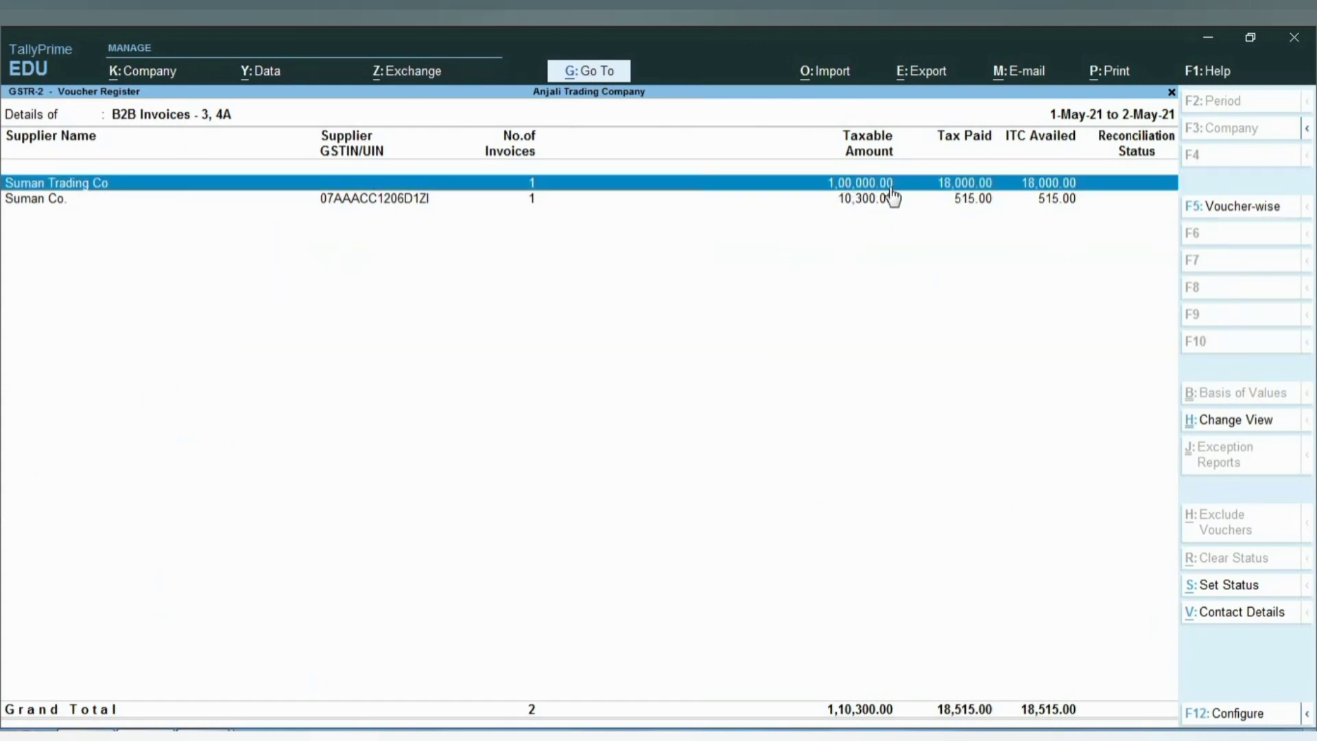
pyautogui.press('space')
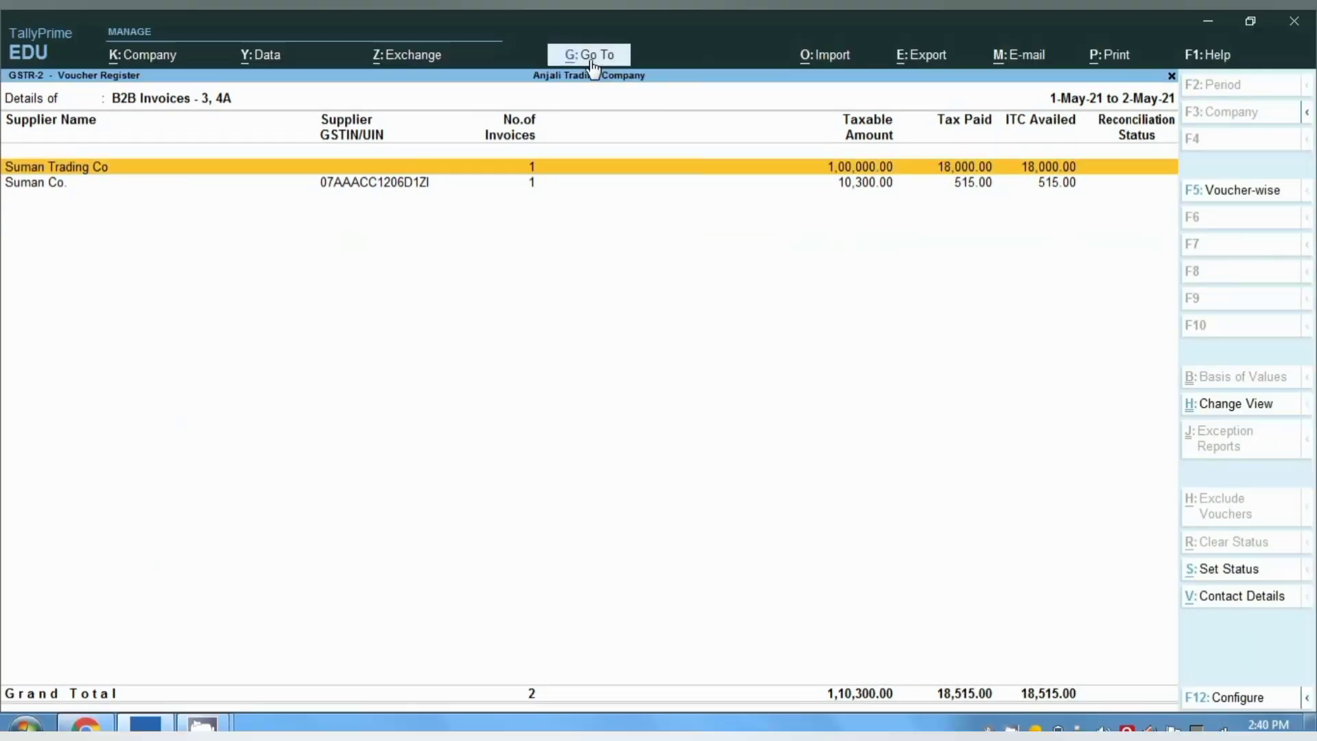
pyautogui.press('space')
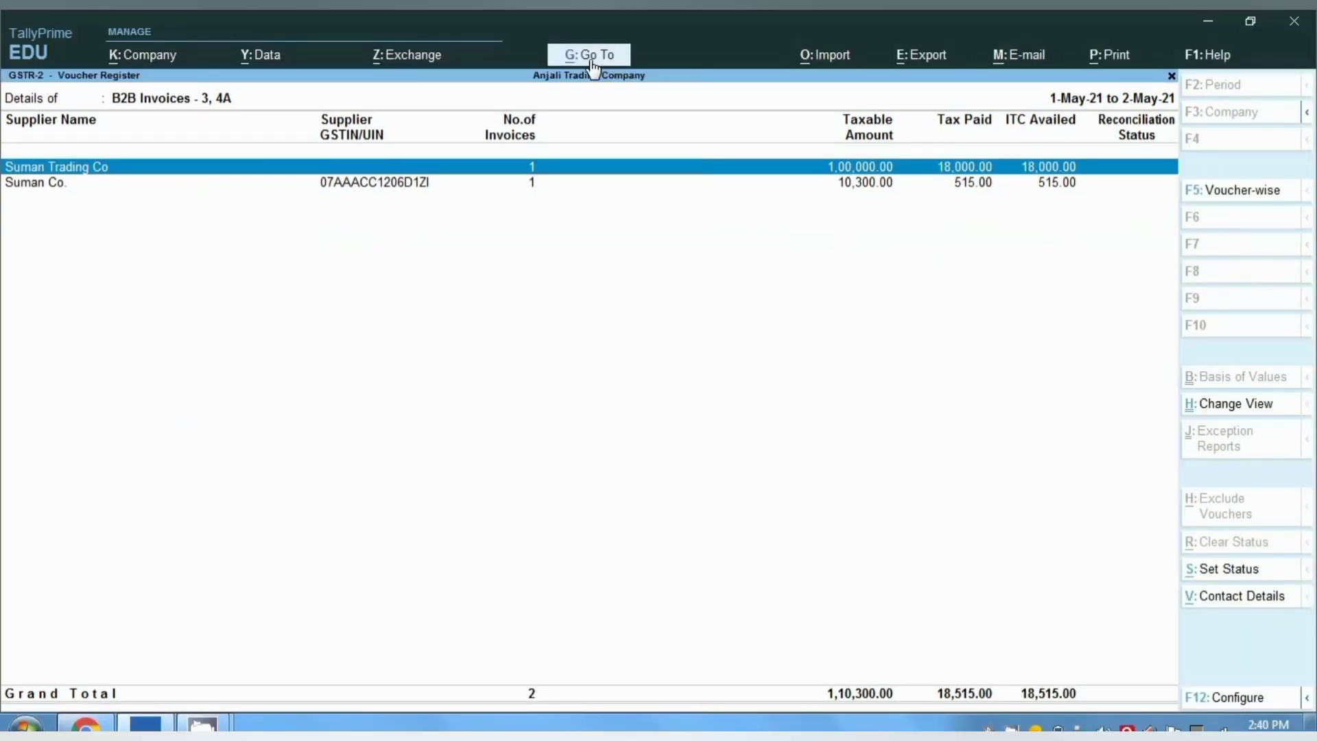